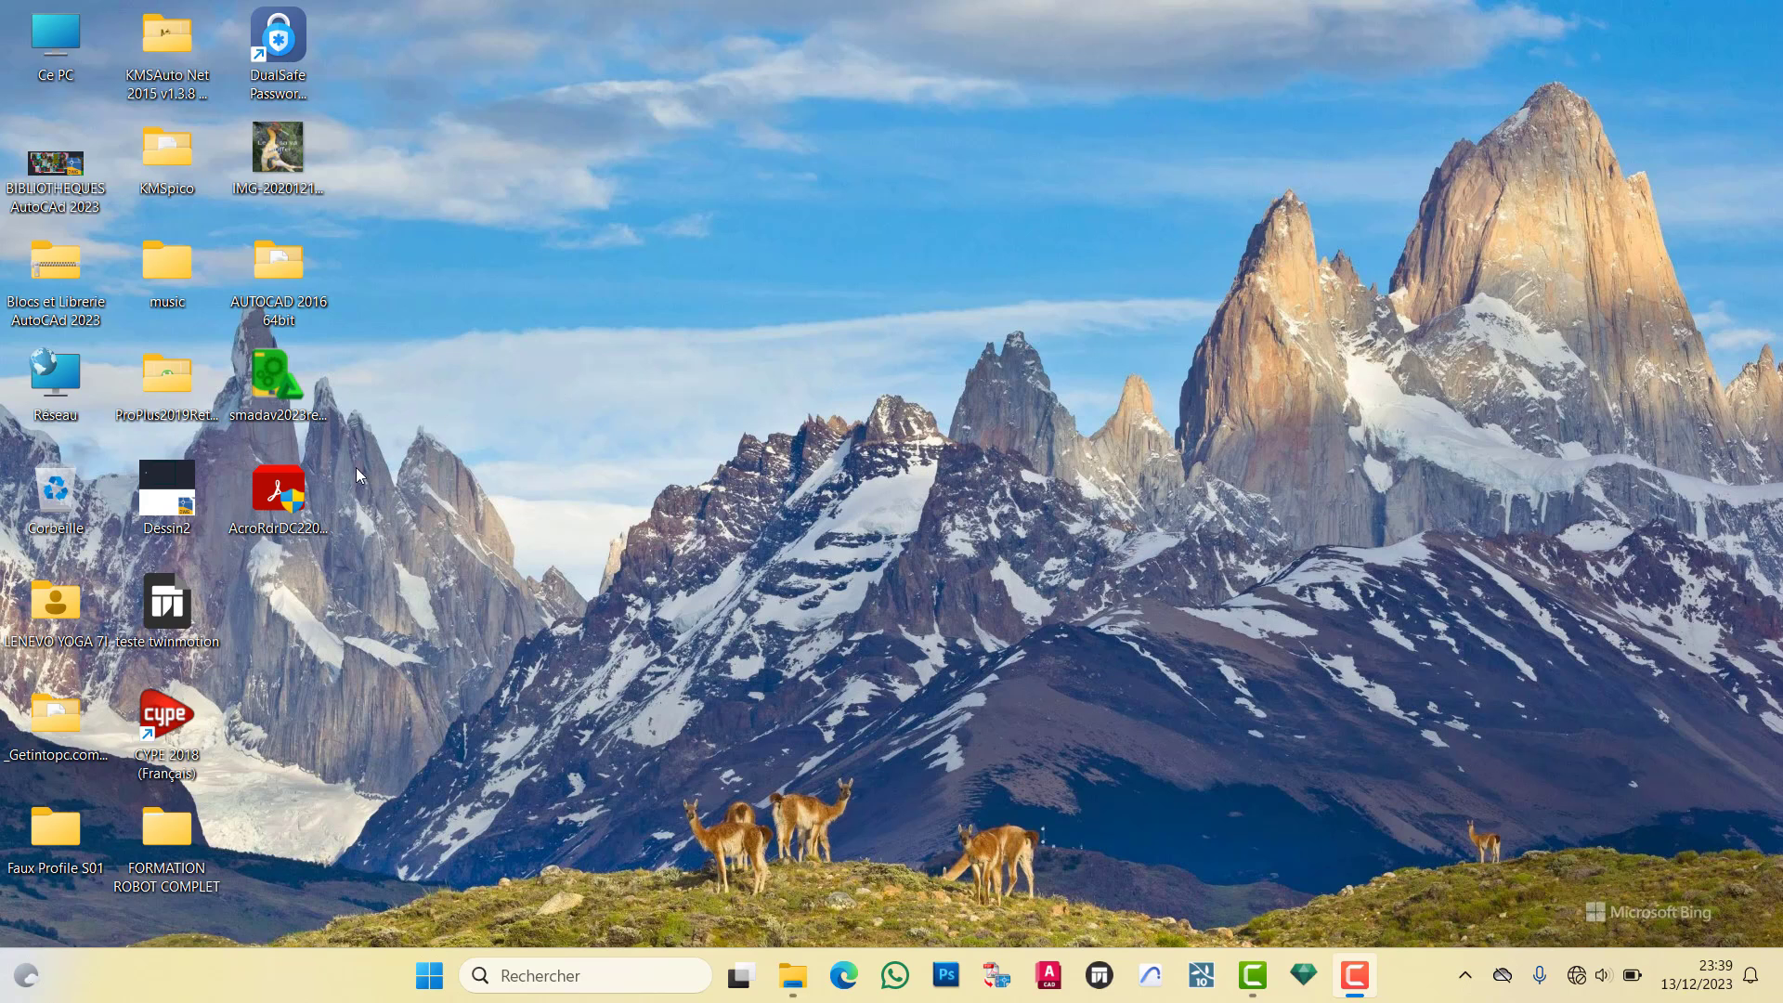
Start Archicad 27 and open the most recent project, the DOUGOUBA building model
click(1201, 977)
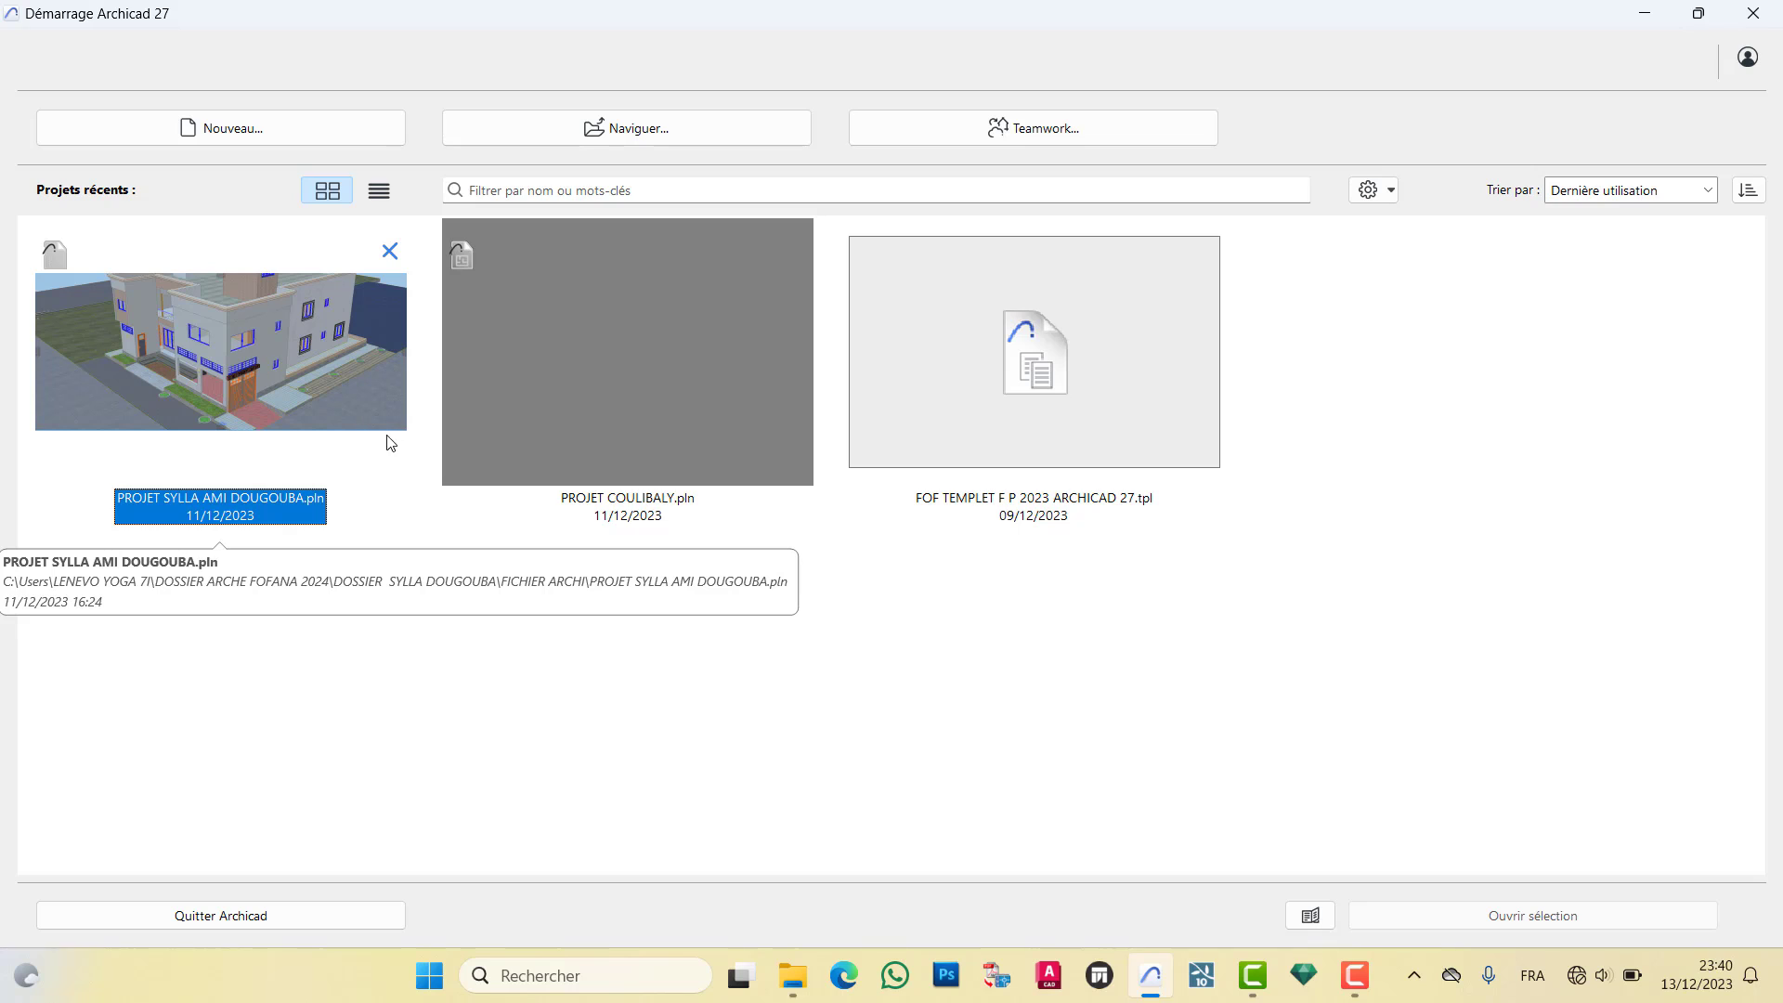
double_click(213, 320)
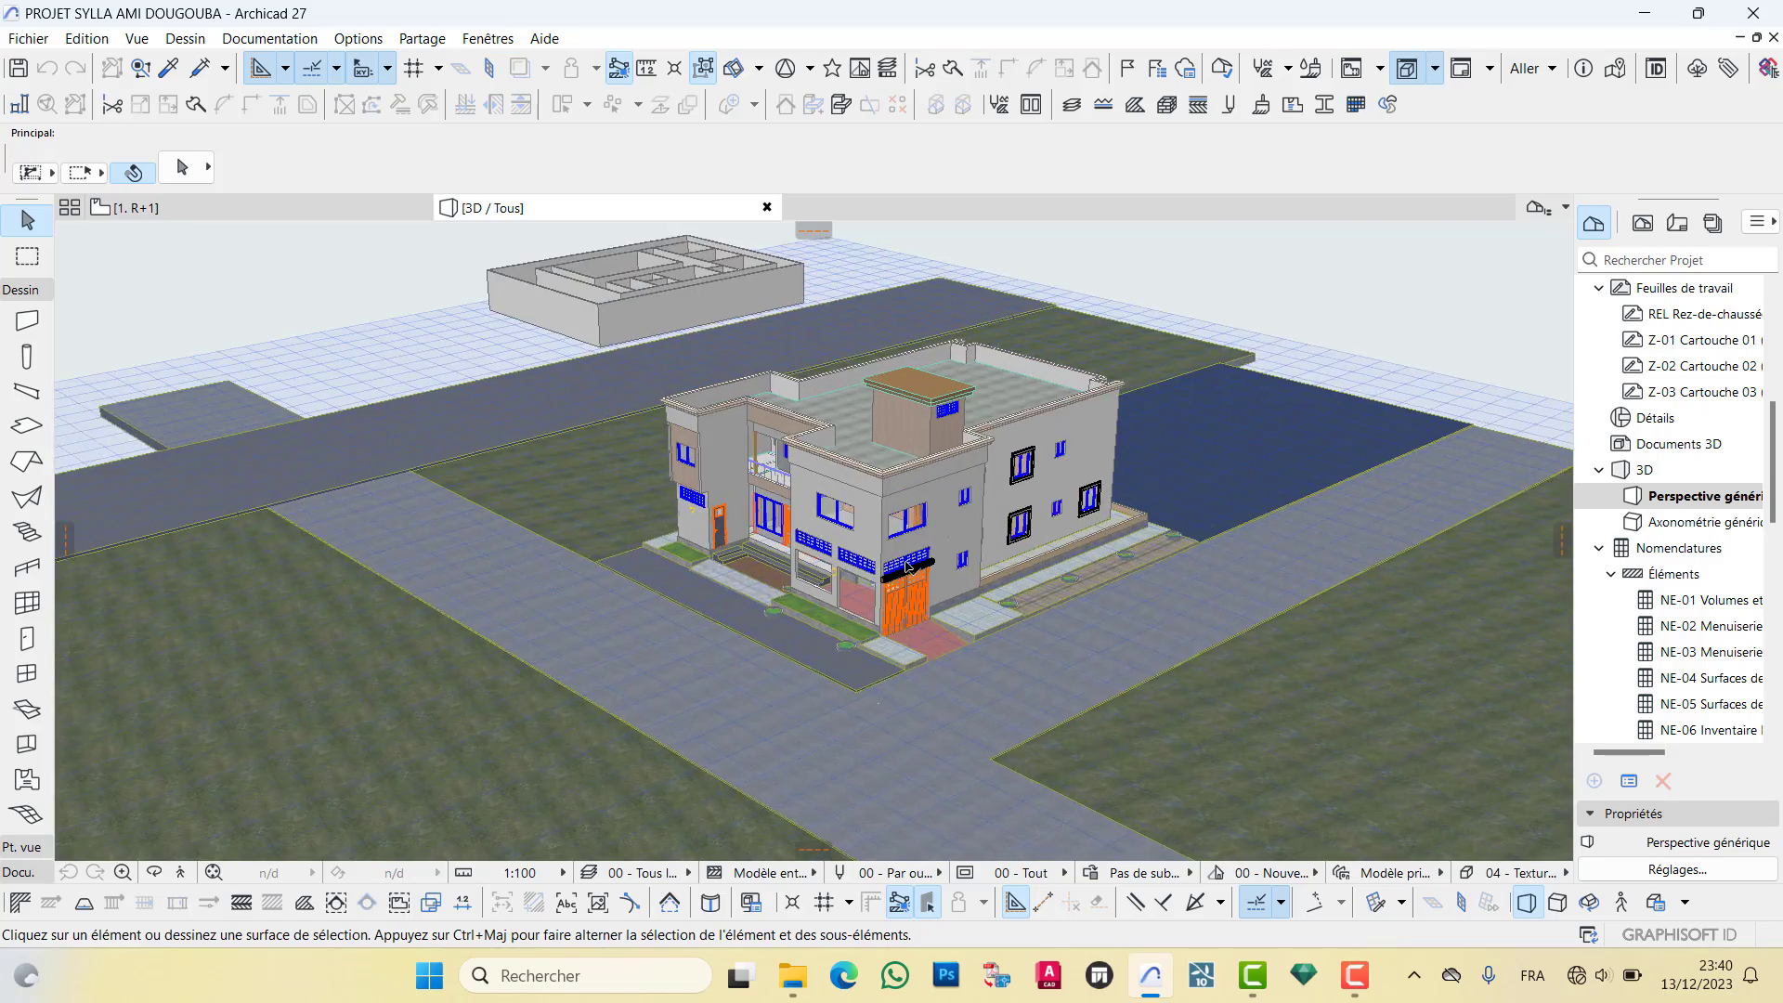
Examine the front facade's upper floor up close, including the brick-clad wall around the window and the balcony
scroll(907, 567, up, 10)
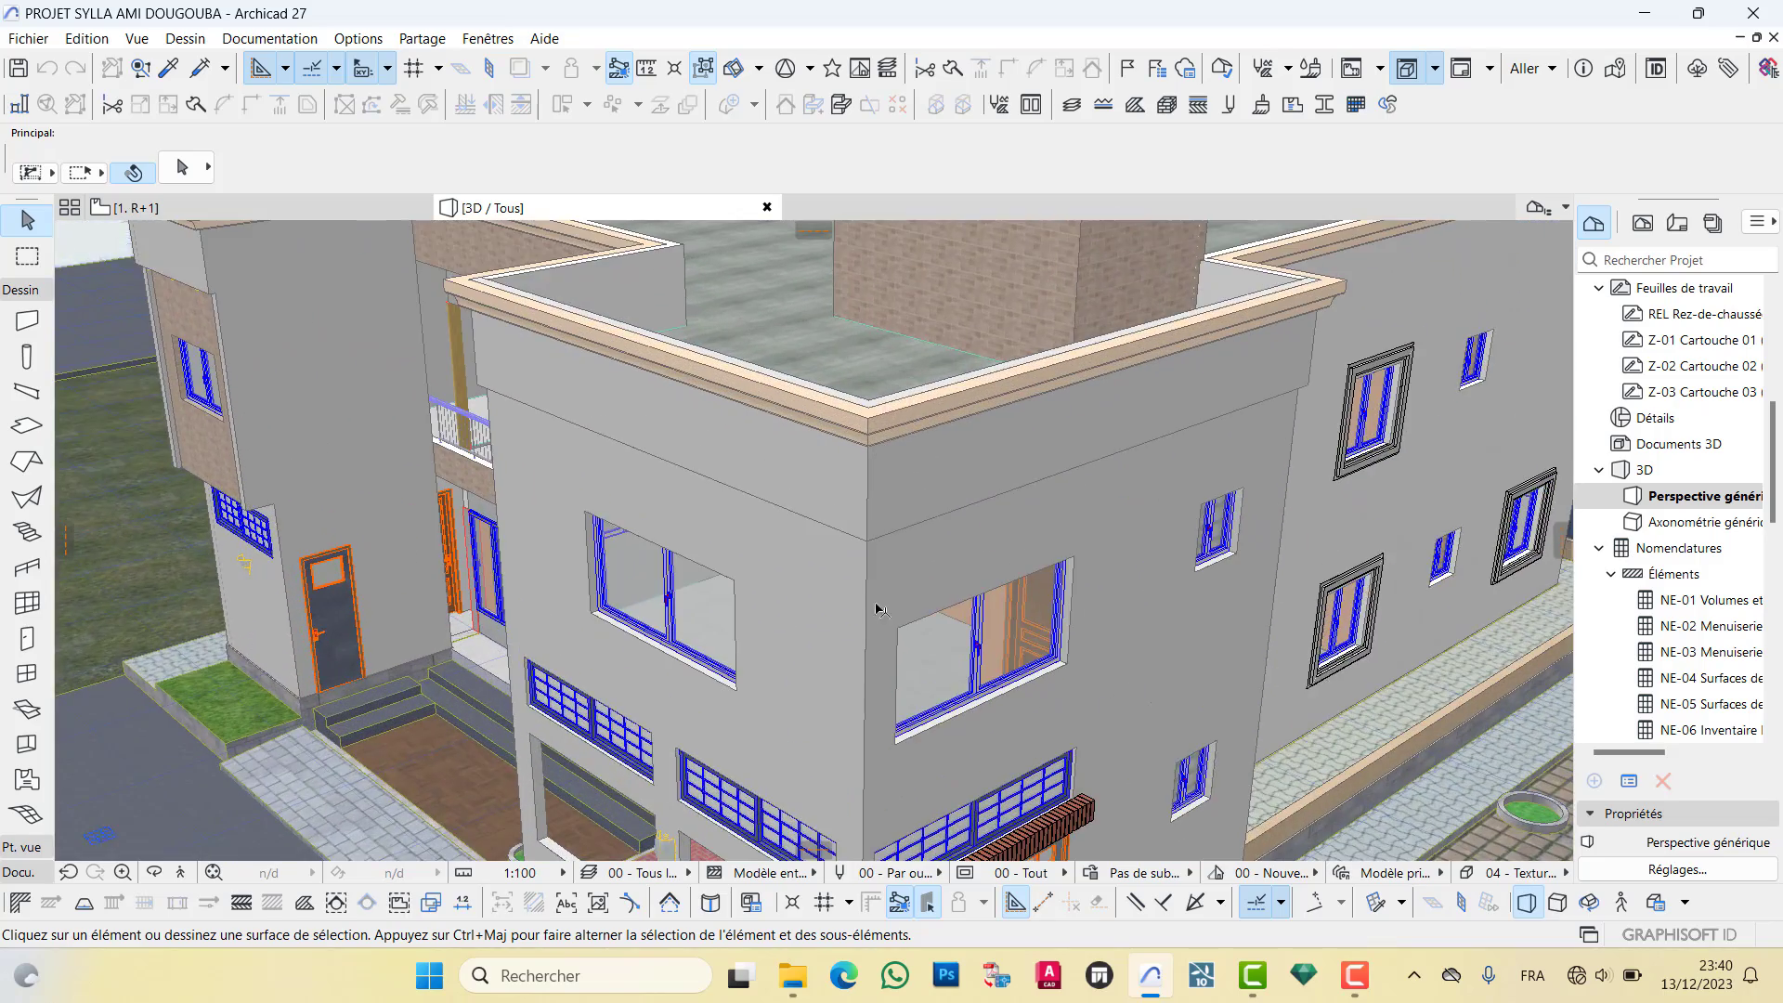
shift+middle_drag(876, 608, 720, 395)
scroll(716, 387, up, 8)
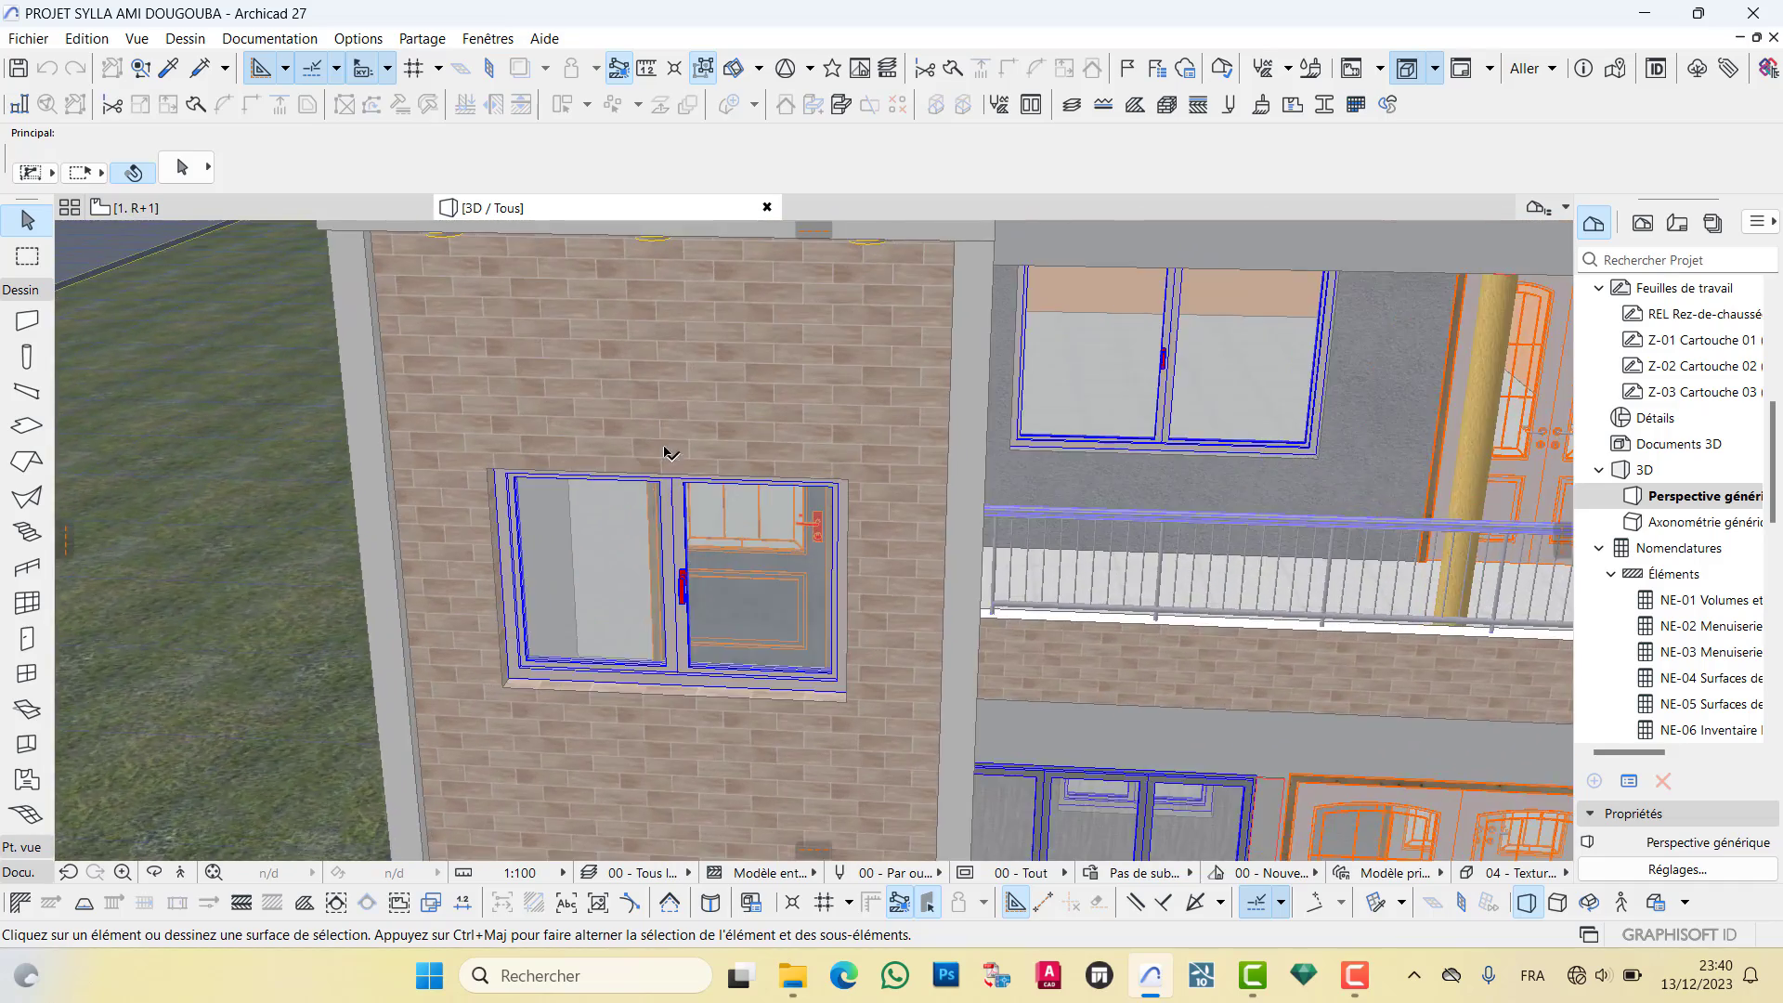
shift+middle_drag(669, 453, 650, 353)
click(659, 351)
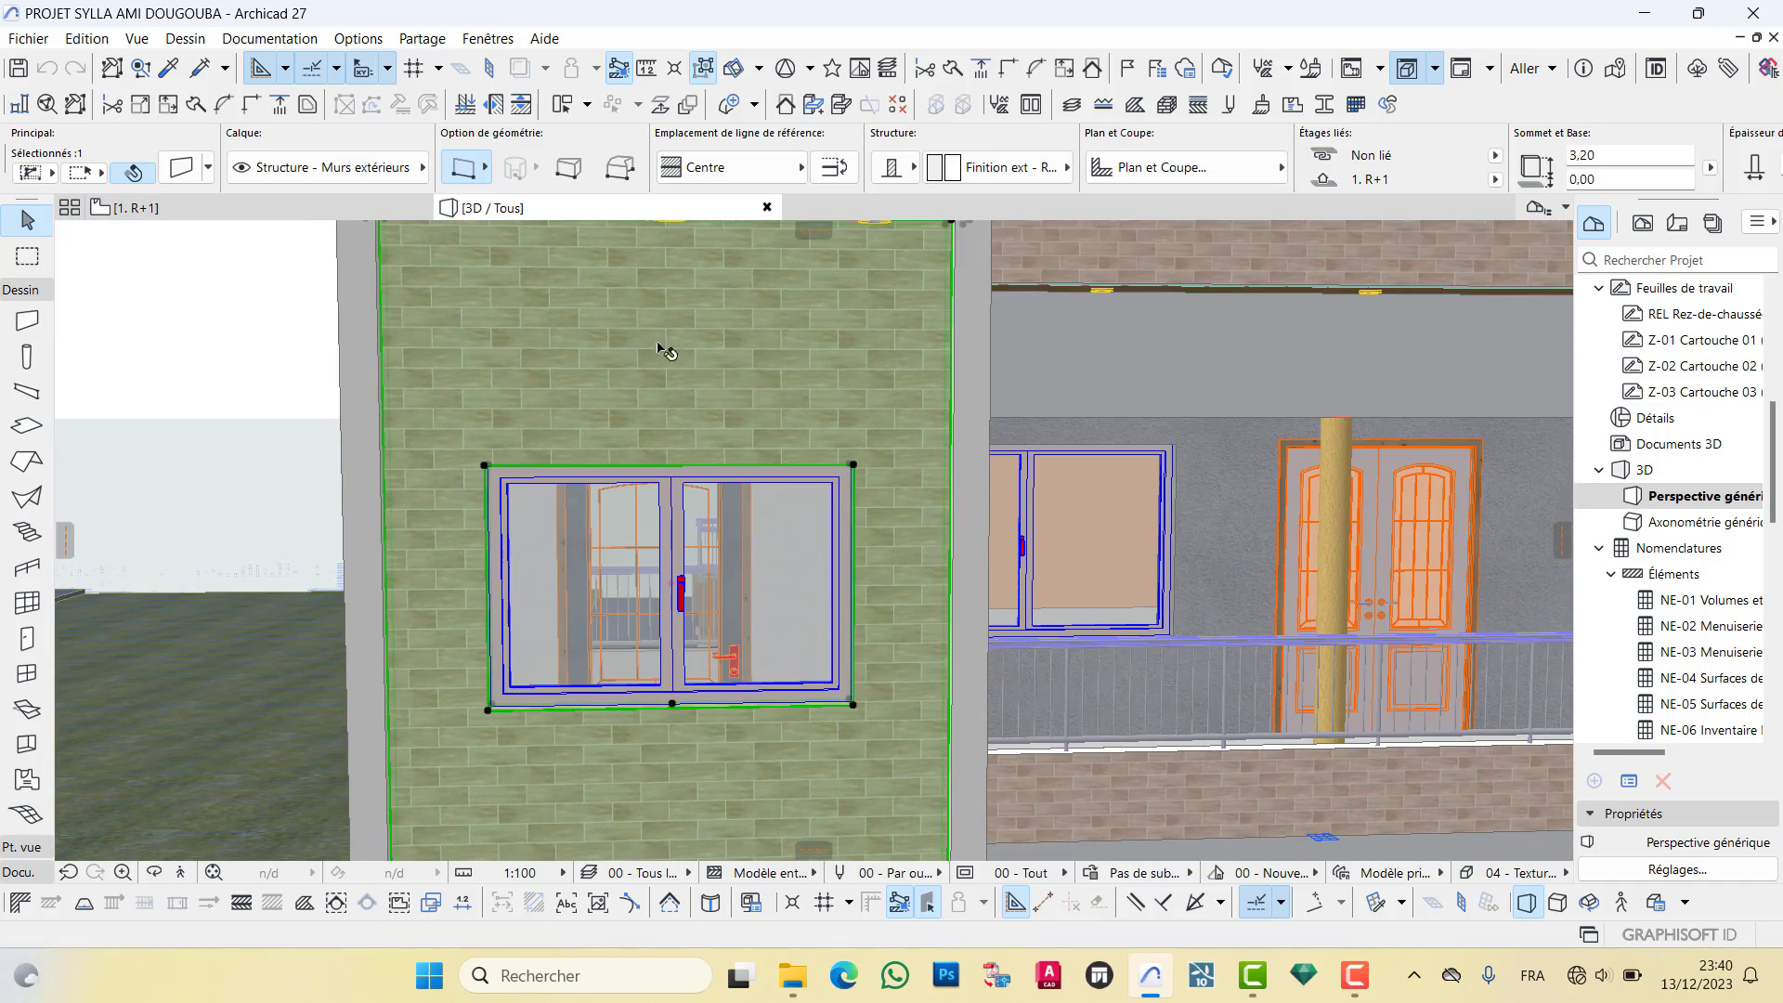
scroll(534, 406, down, 6)
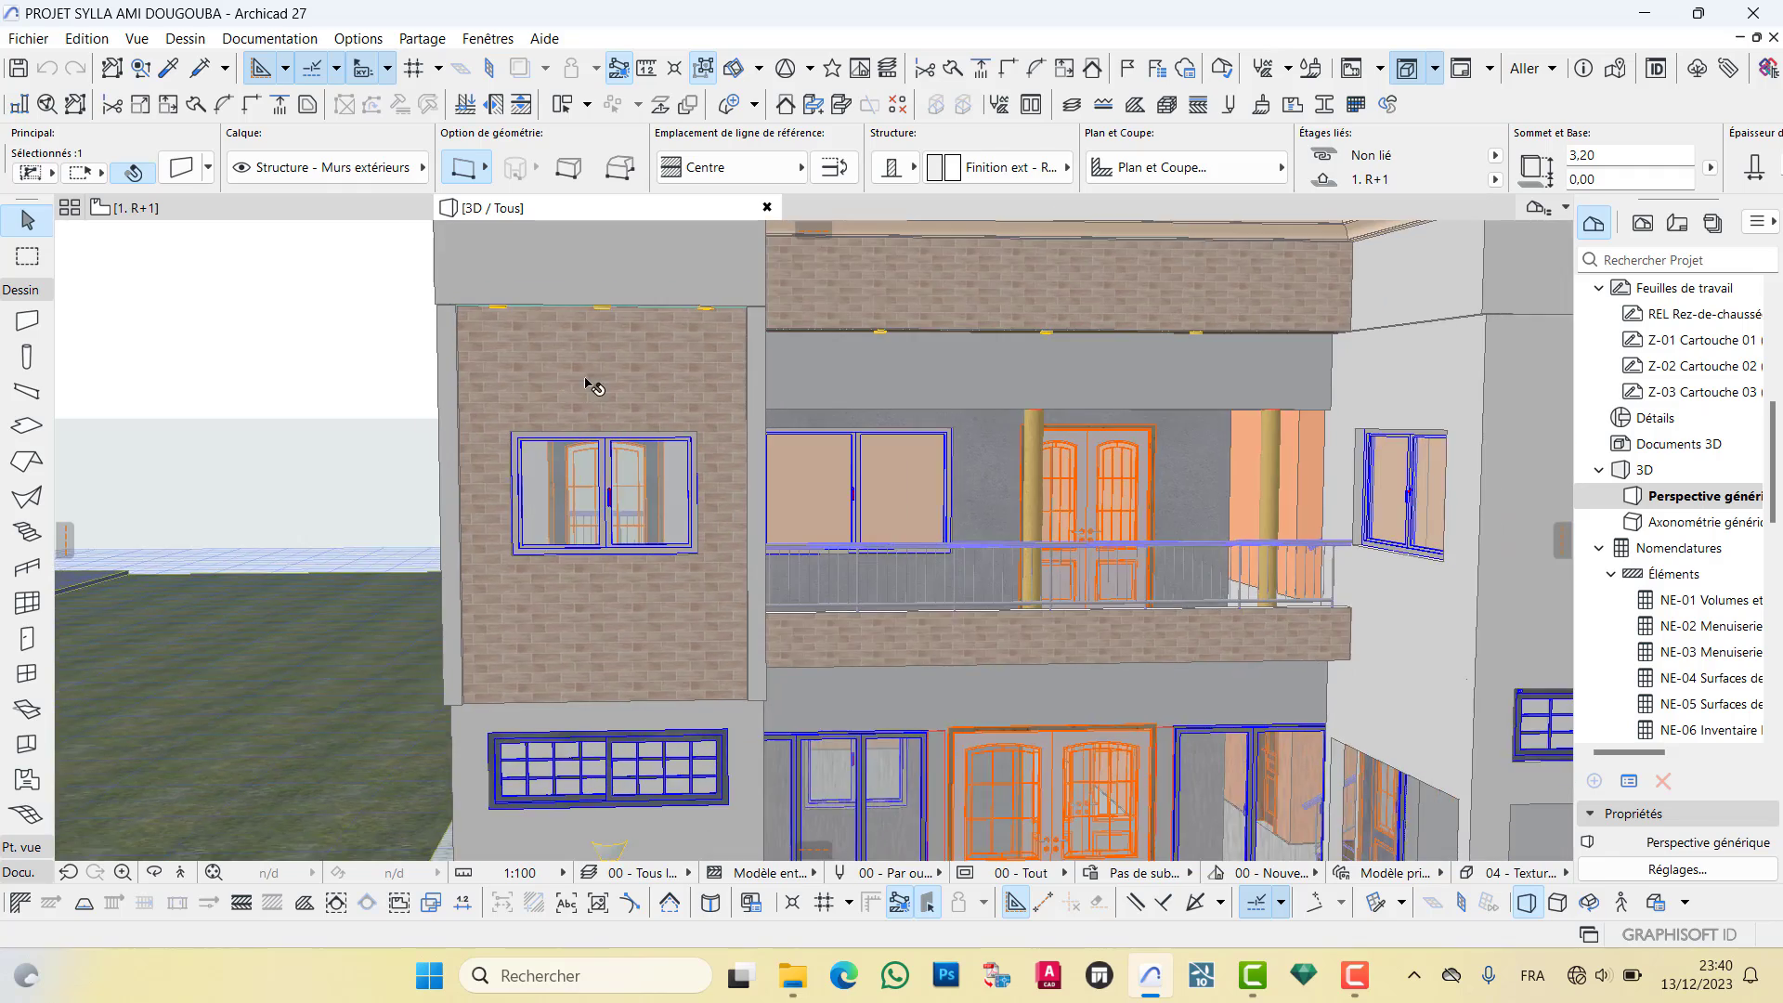
scroll(587, 383, up, 5)
scroll(583, 391, down, 3)
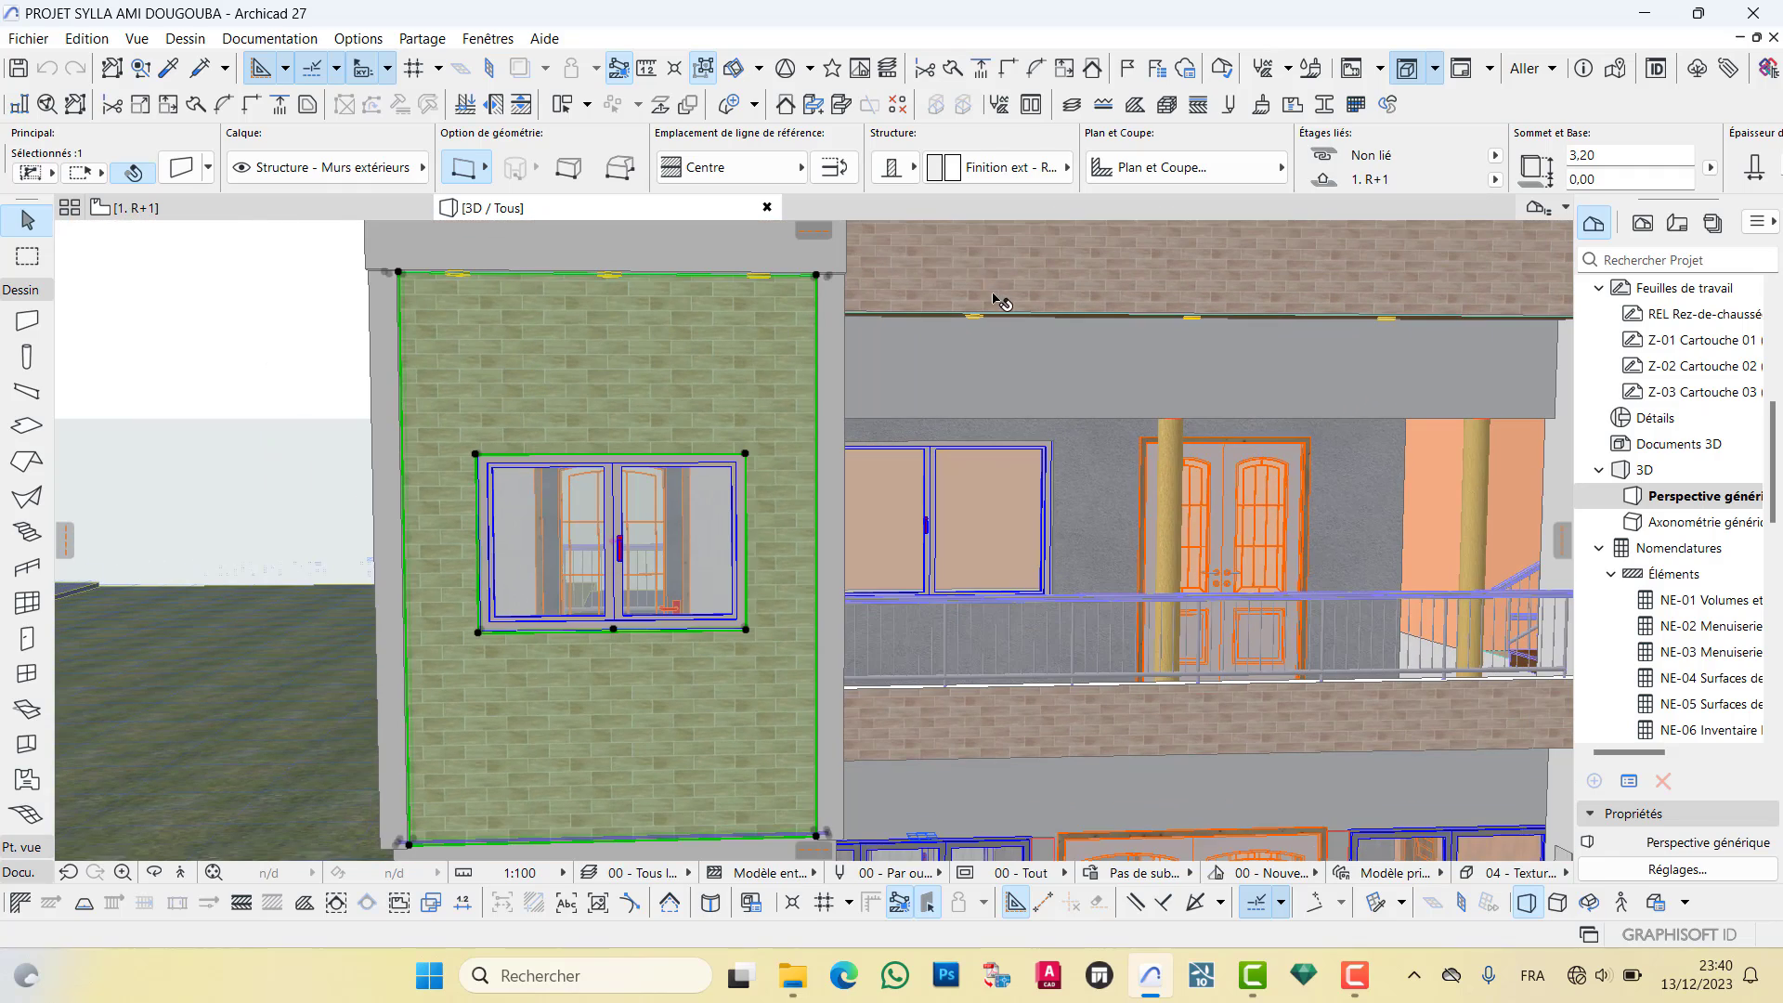
scroll(999, 302, down, 6)
scroll(1082, 348, up, 2)
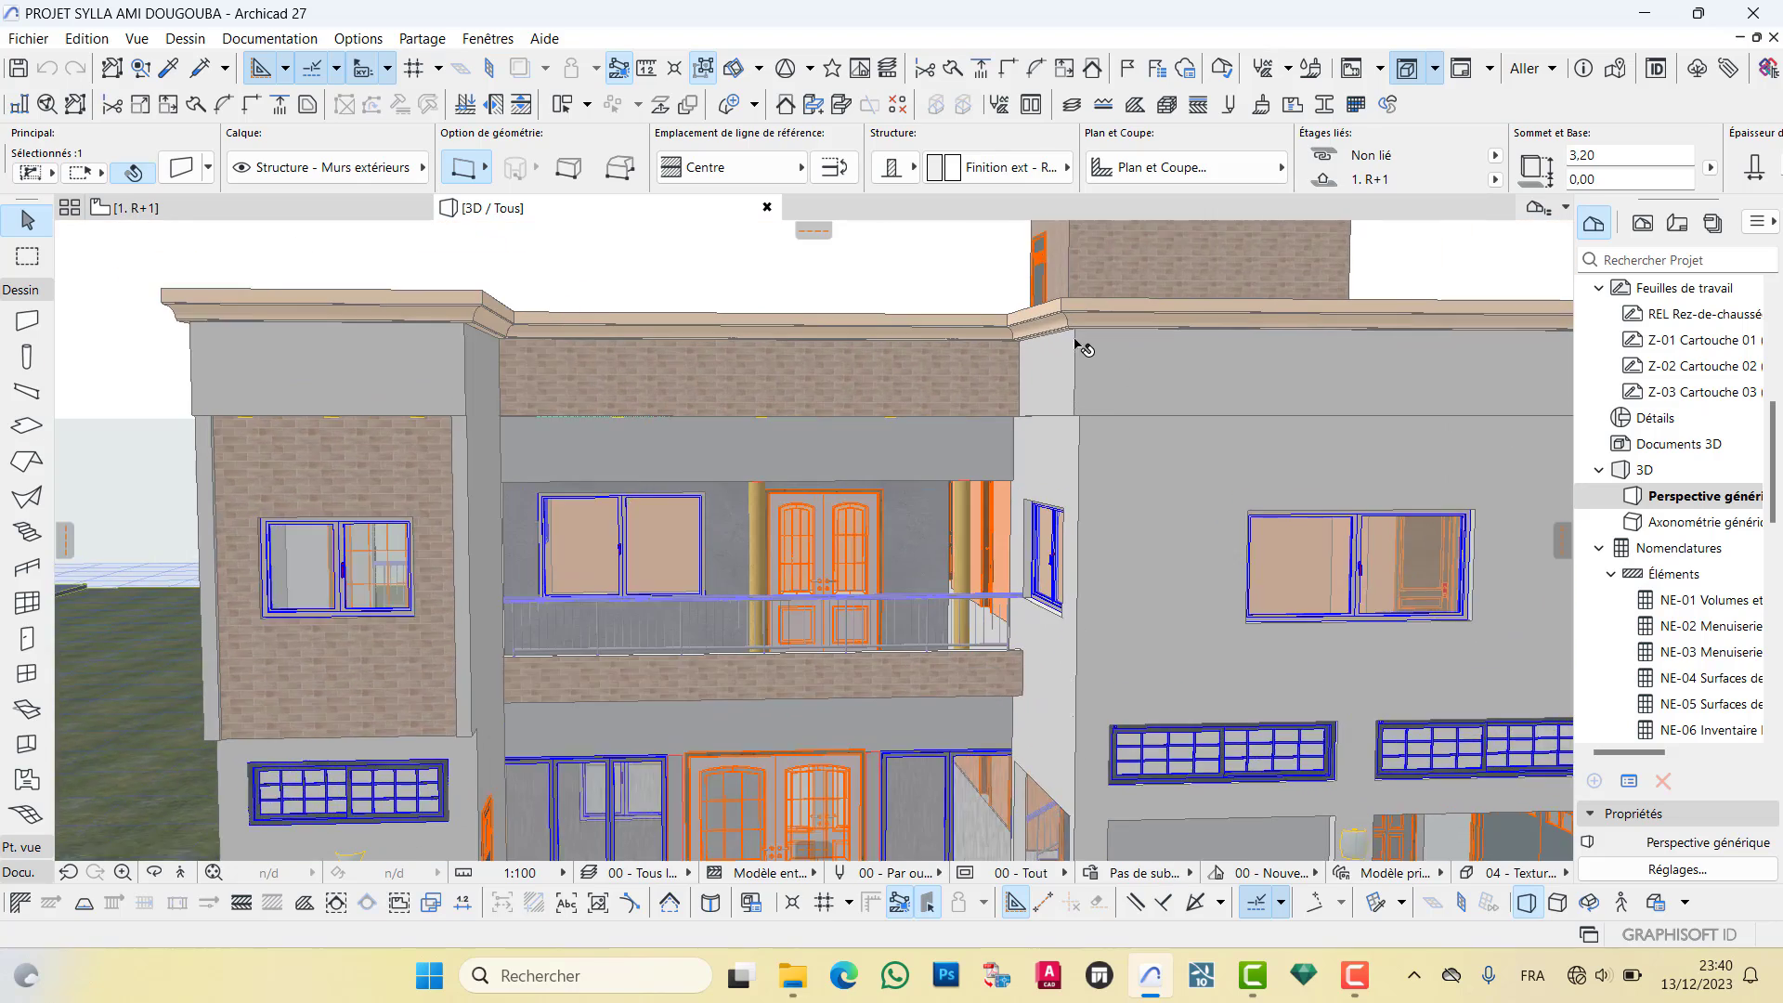
scroll(1082, 349, up, 3)
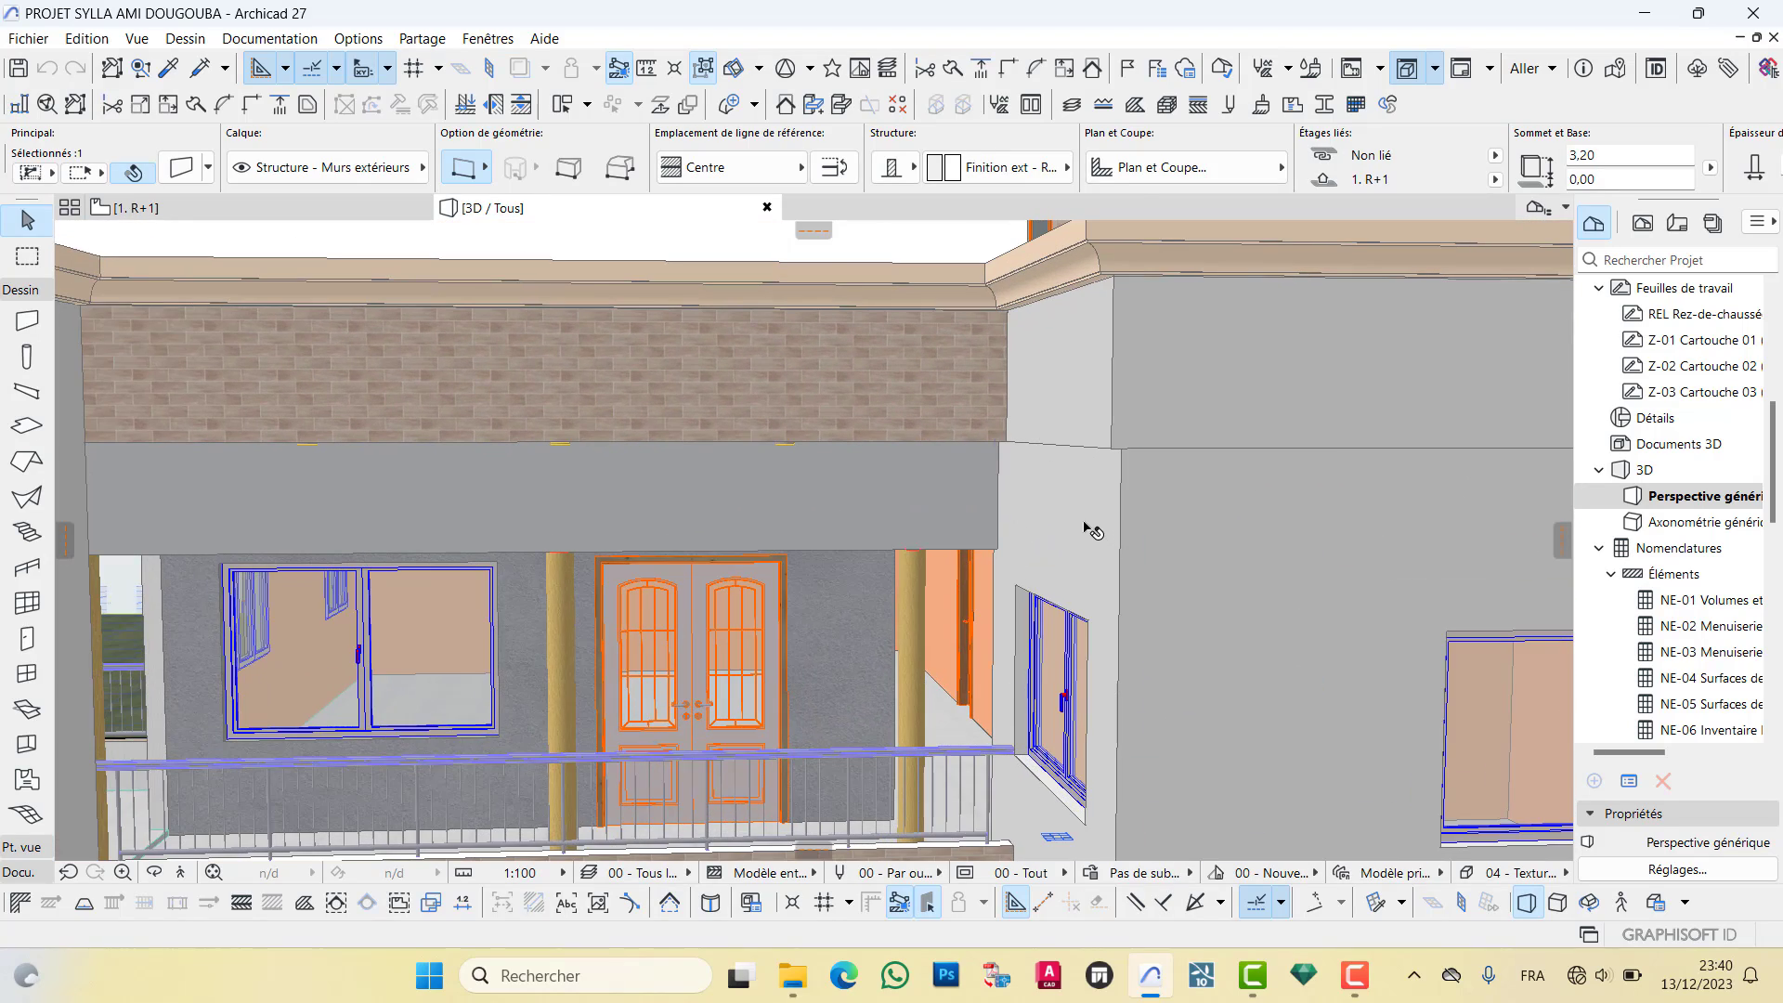
Examine the side balcony's wood finishes and columns, and clear the brick wall selection
shift+middle_drag(1092, 531, 768, 523)
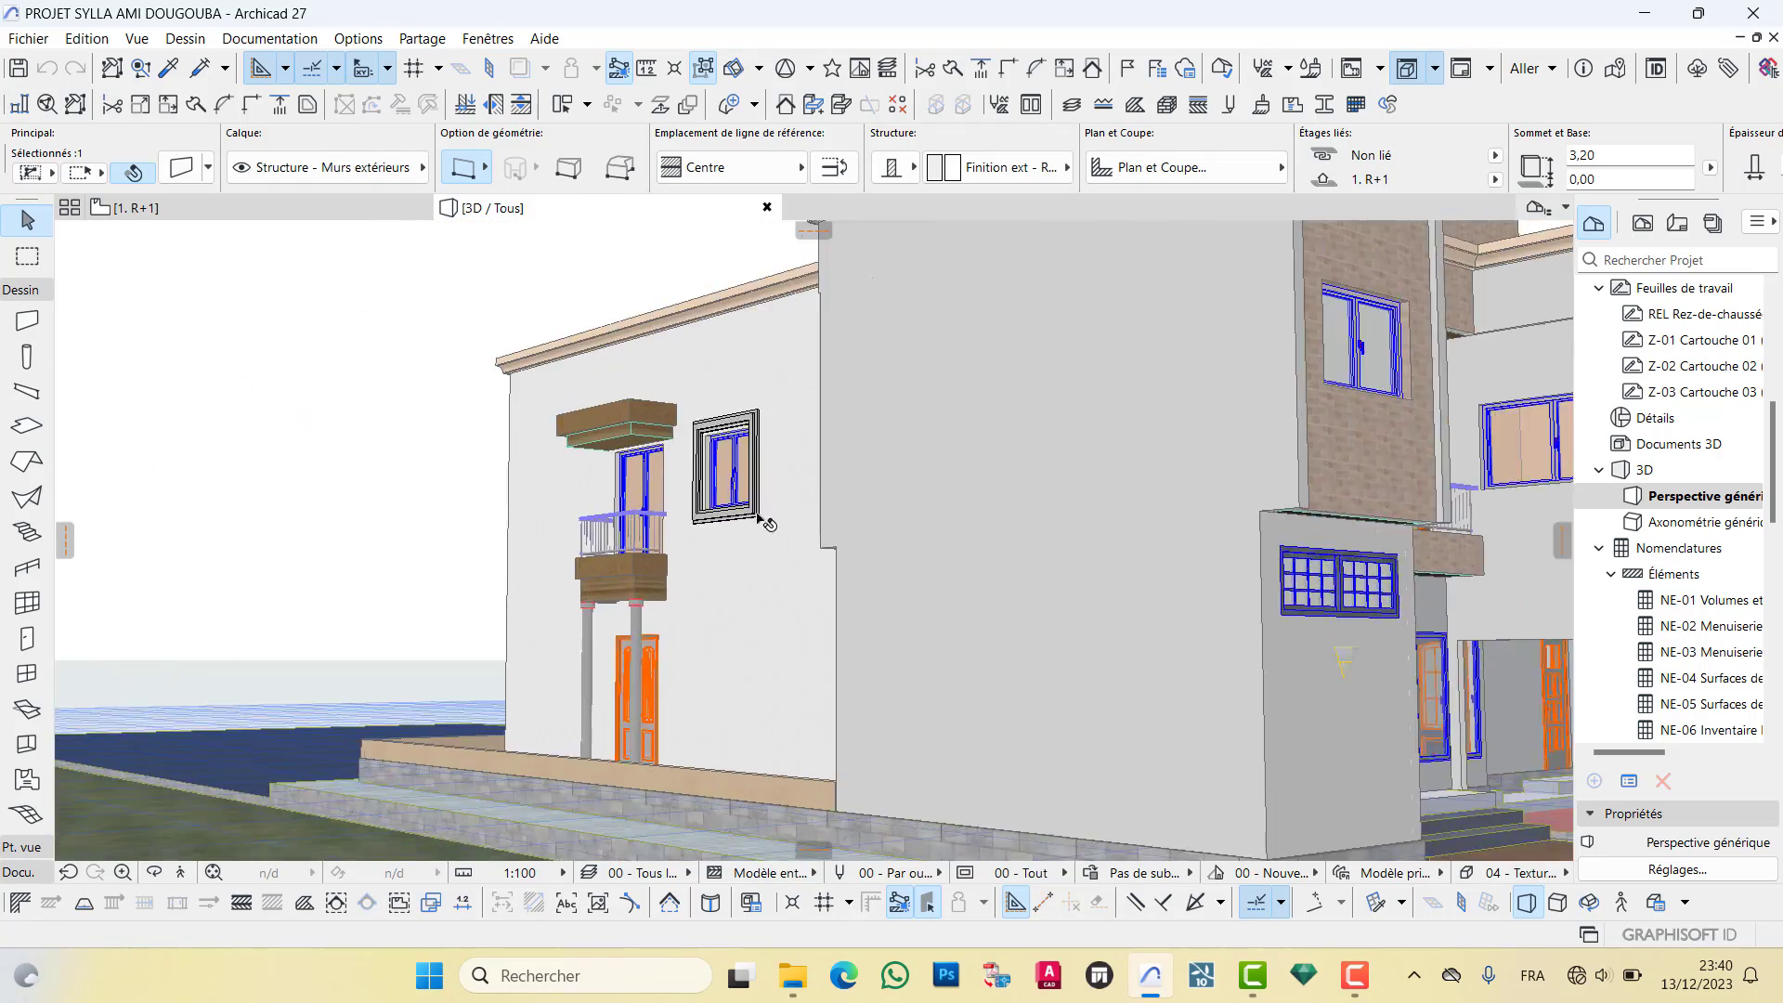
scroll(767, 523, up, 10)
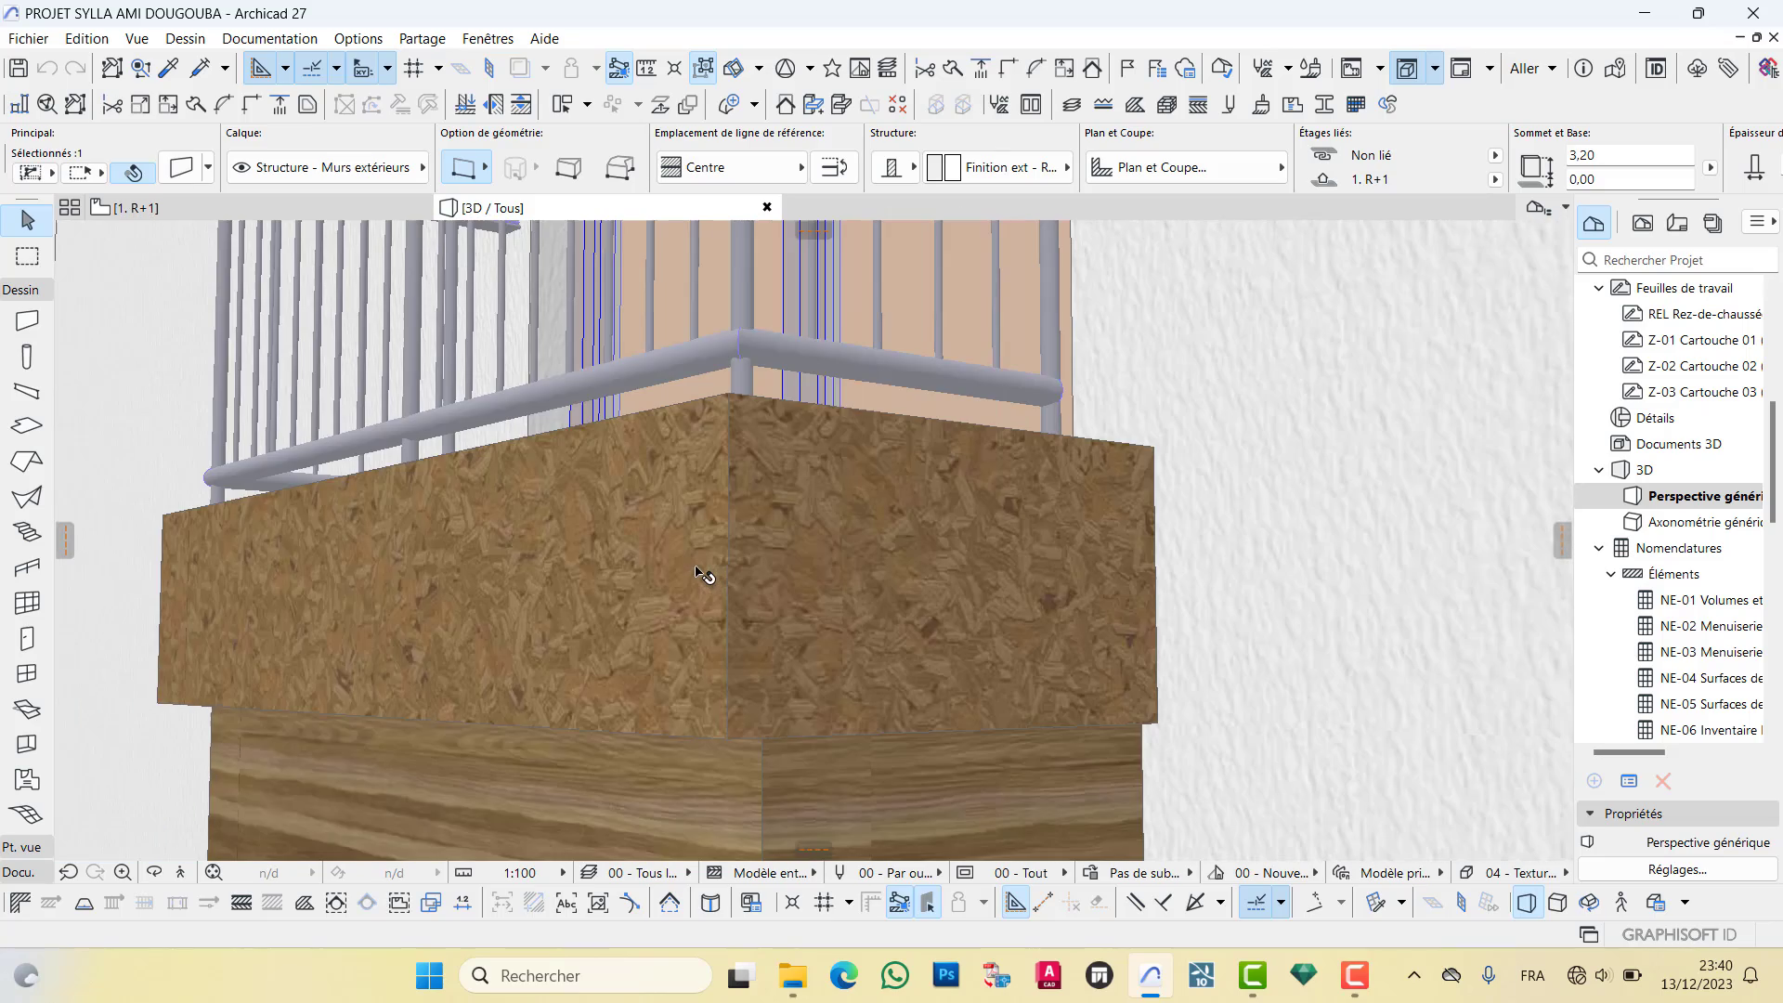
scroll(695, 572, down, 6)
scroll(687, 548, up, 6)
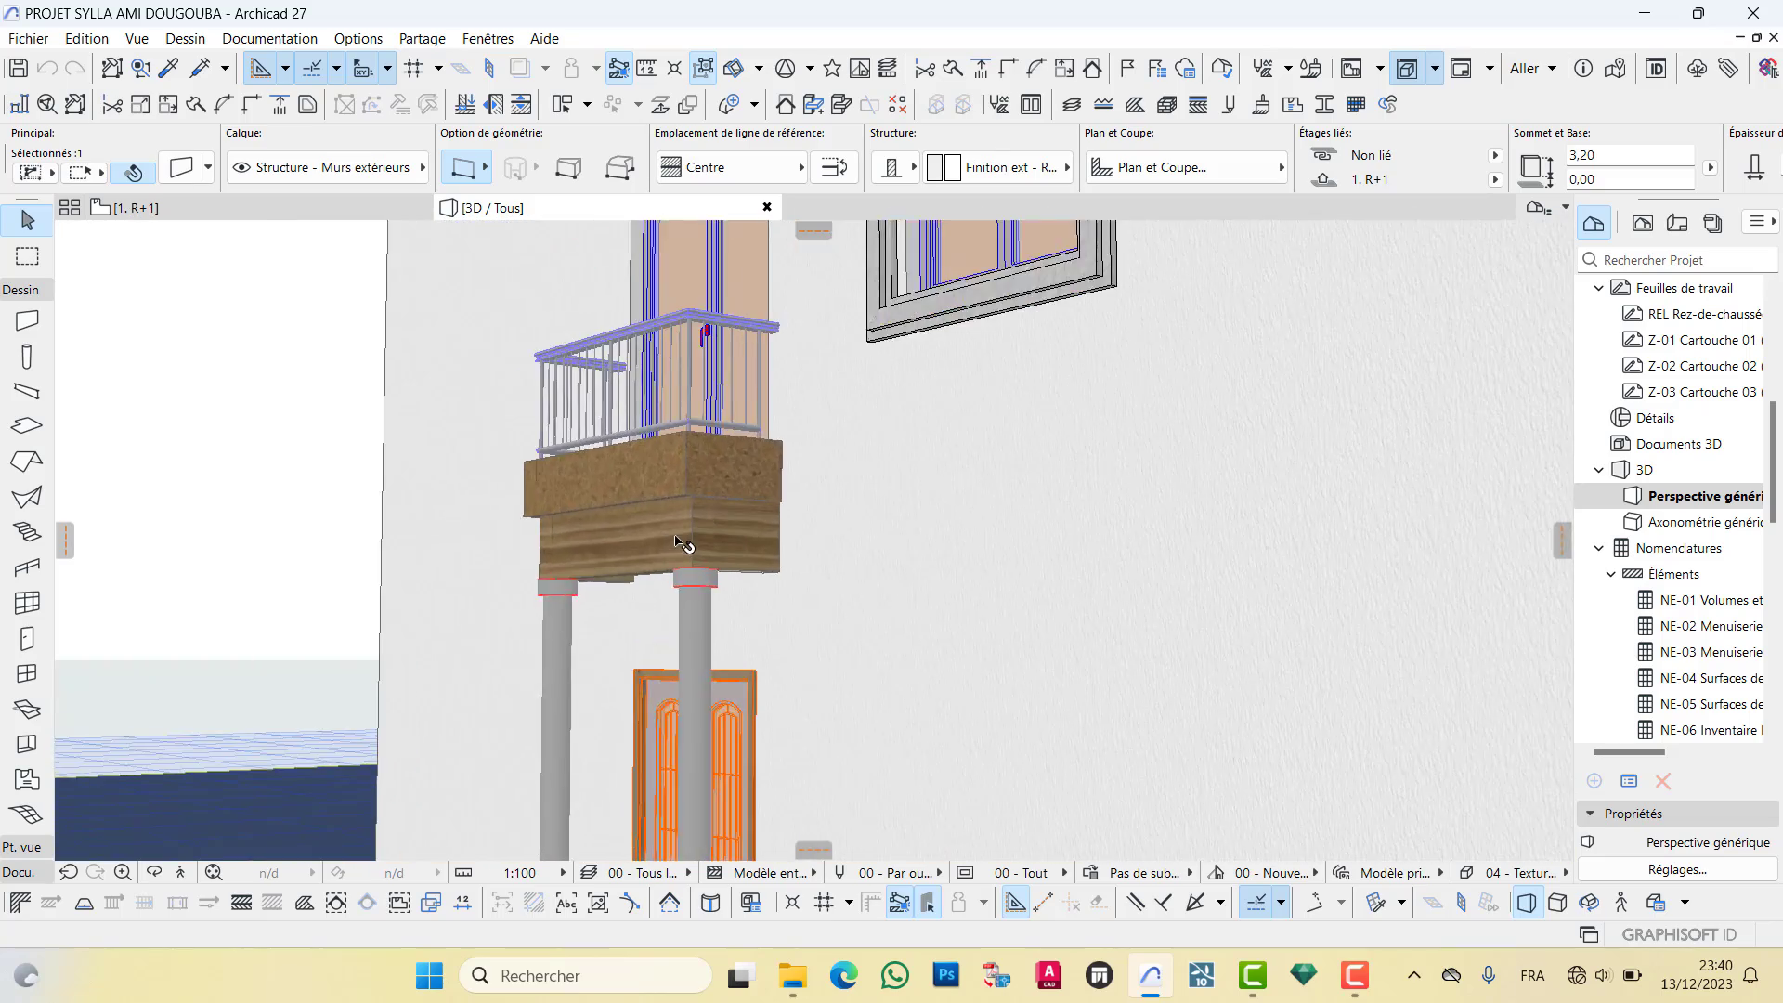
scroll(679, 536, down, 10)
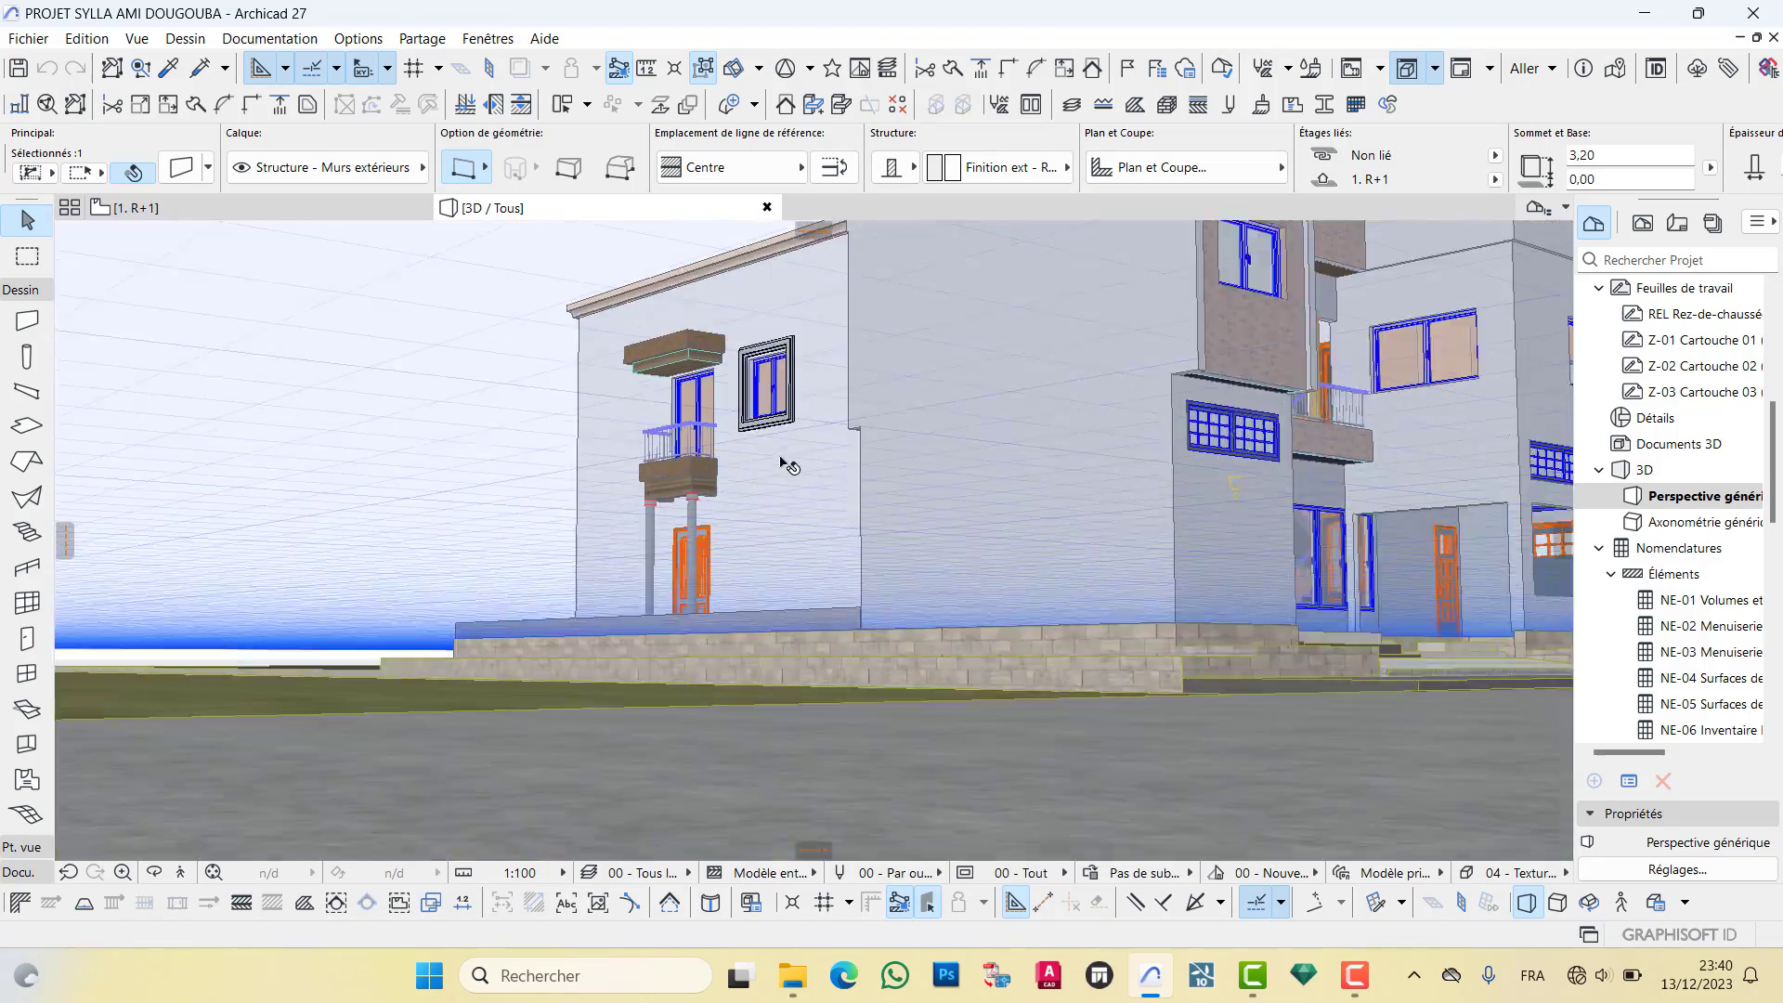
shift+middle_drag(788, 465, 591, 519)
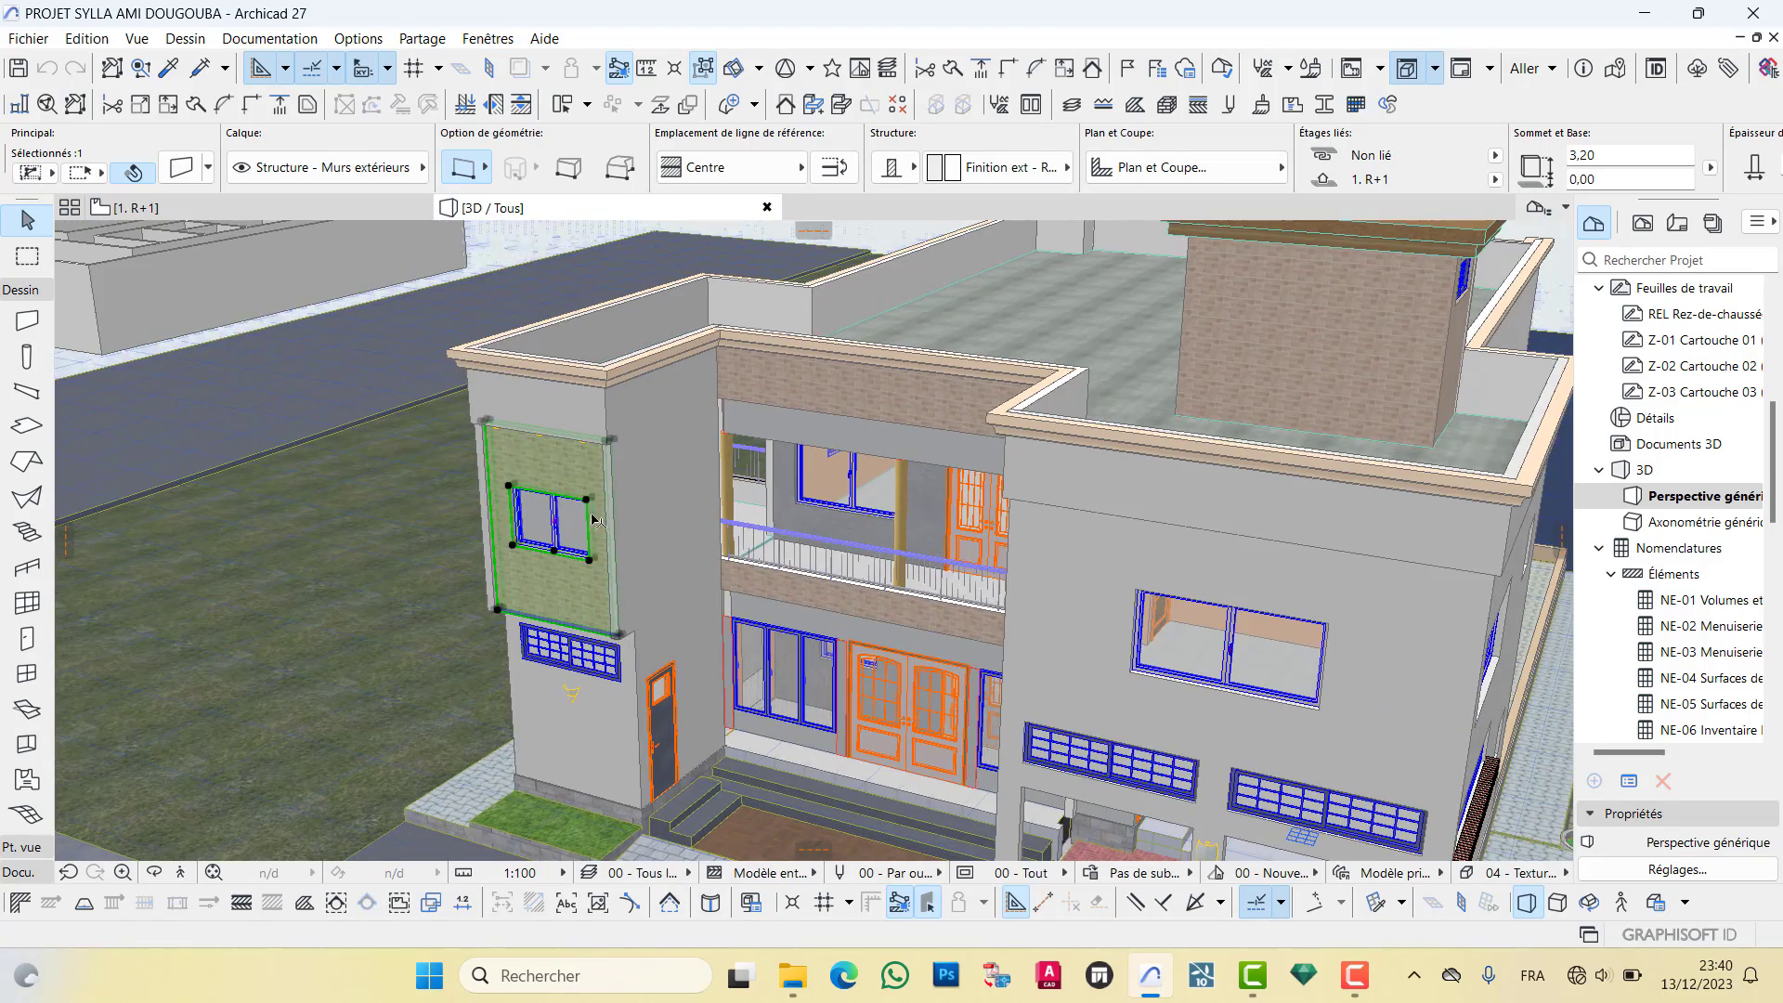
key(Escape)
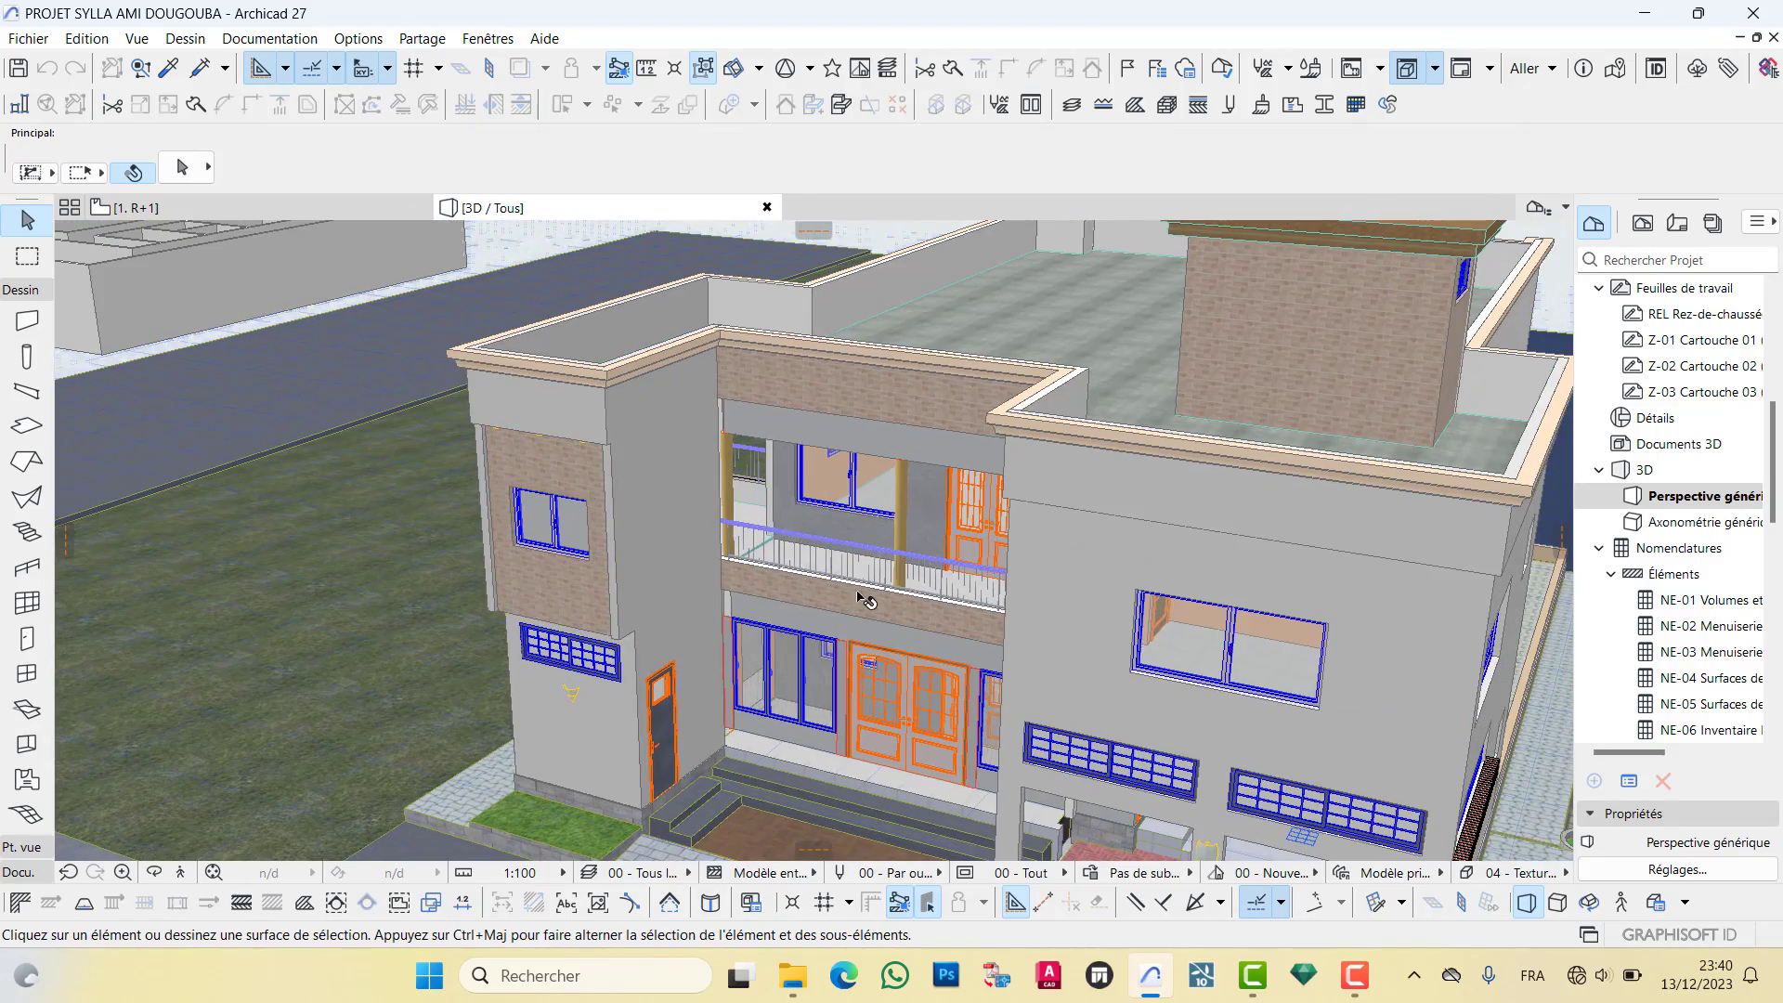
Inspect the slatted canopy above the garage door and view the building from its other sides
shift+middle_drag(864, 601, 924, 676)
scroll(906, 697, up, 7)
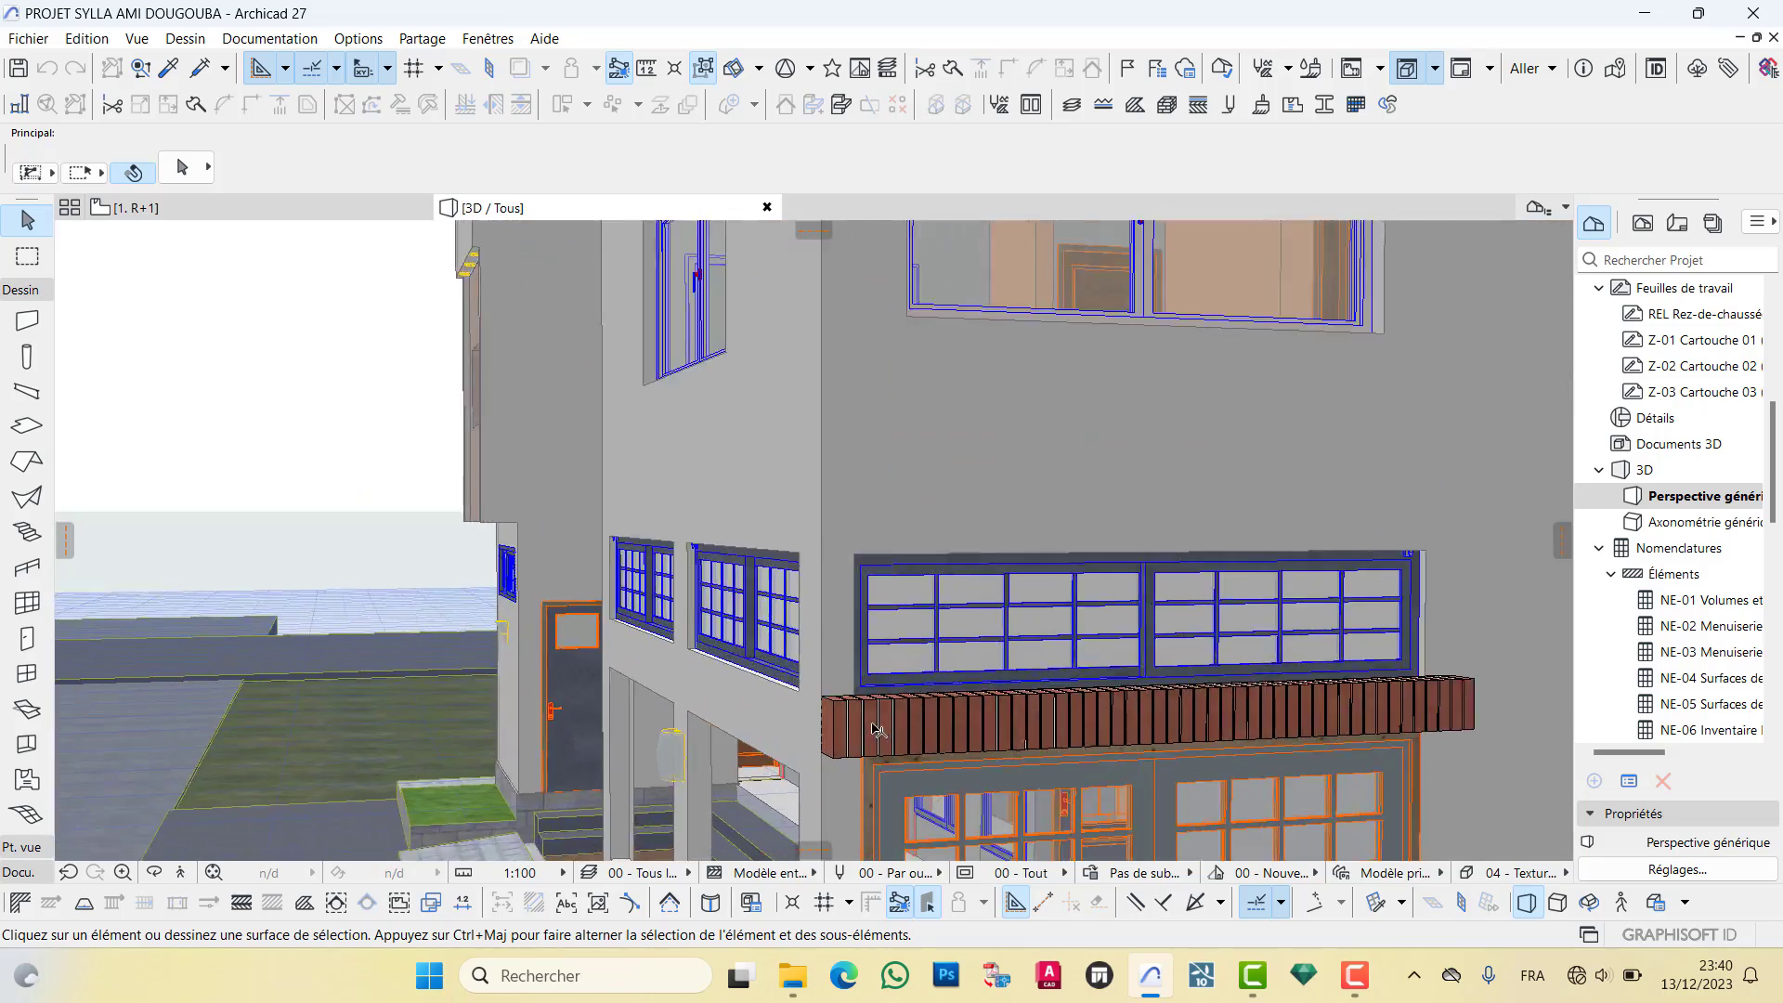
scroll(876, 731, up, 3)
scroll(659, 544, down, 6)
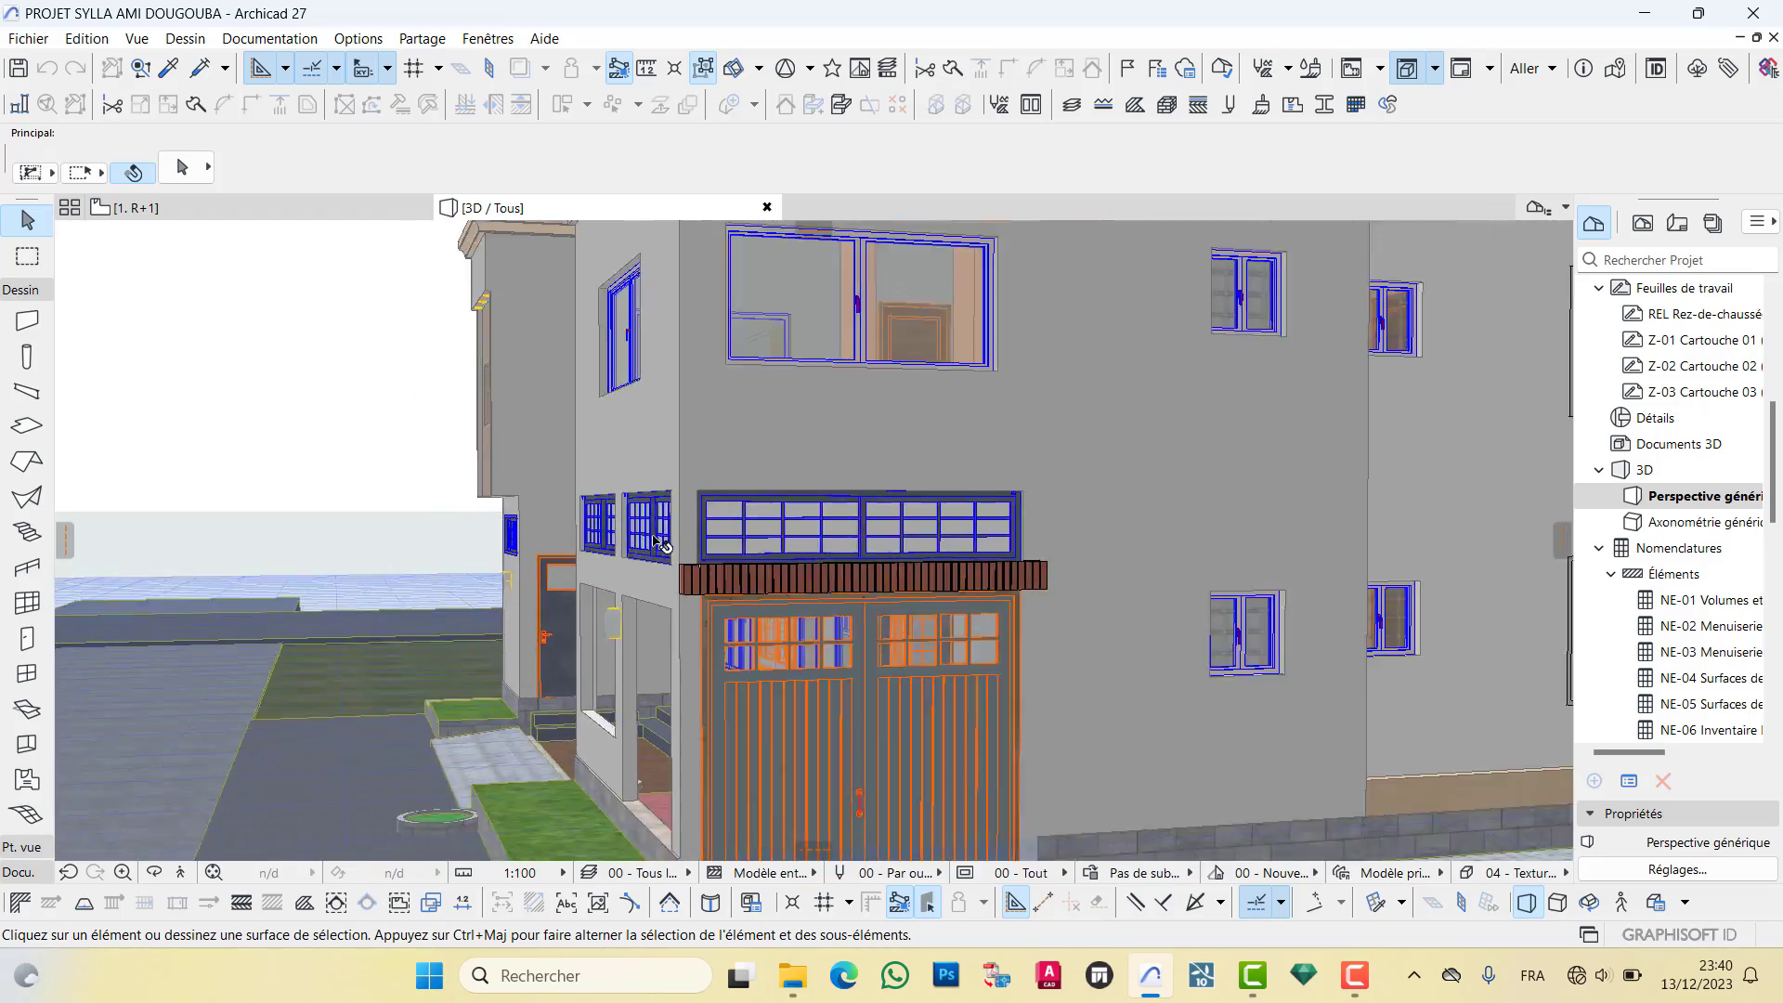
scroll(660, 544, down, 8)
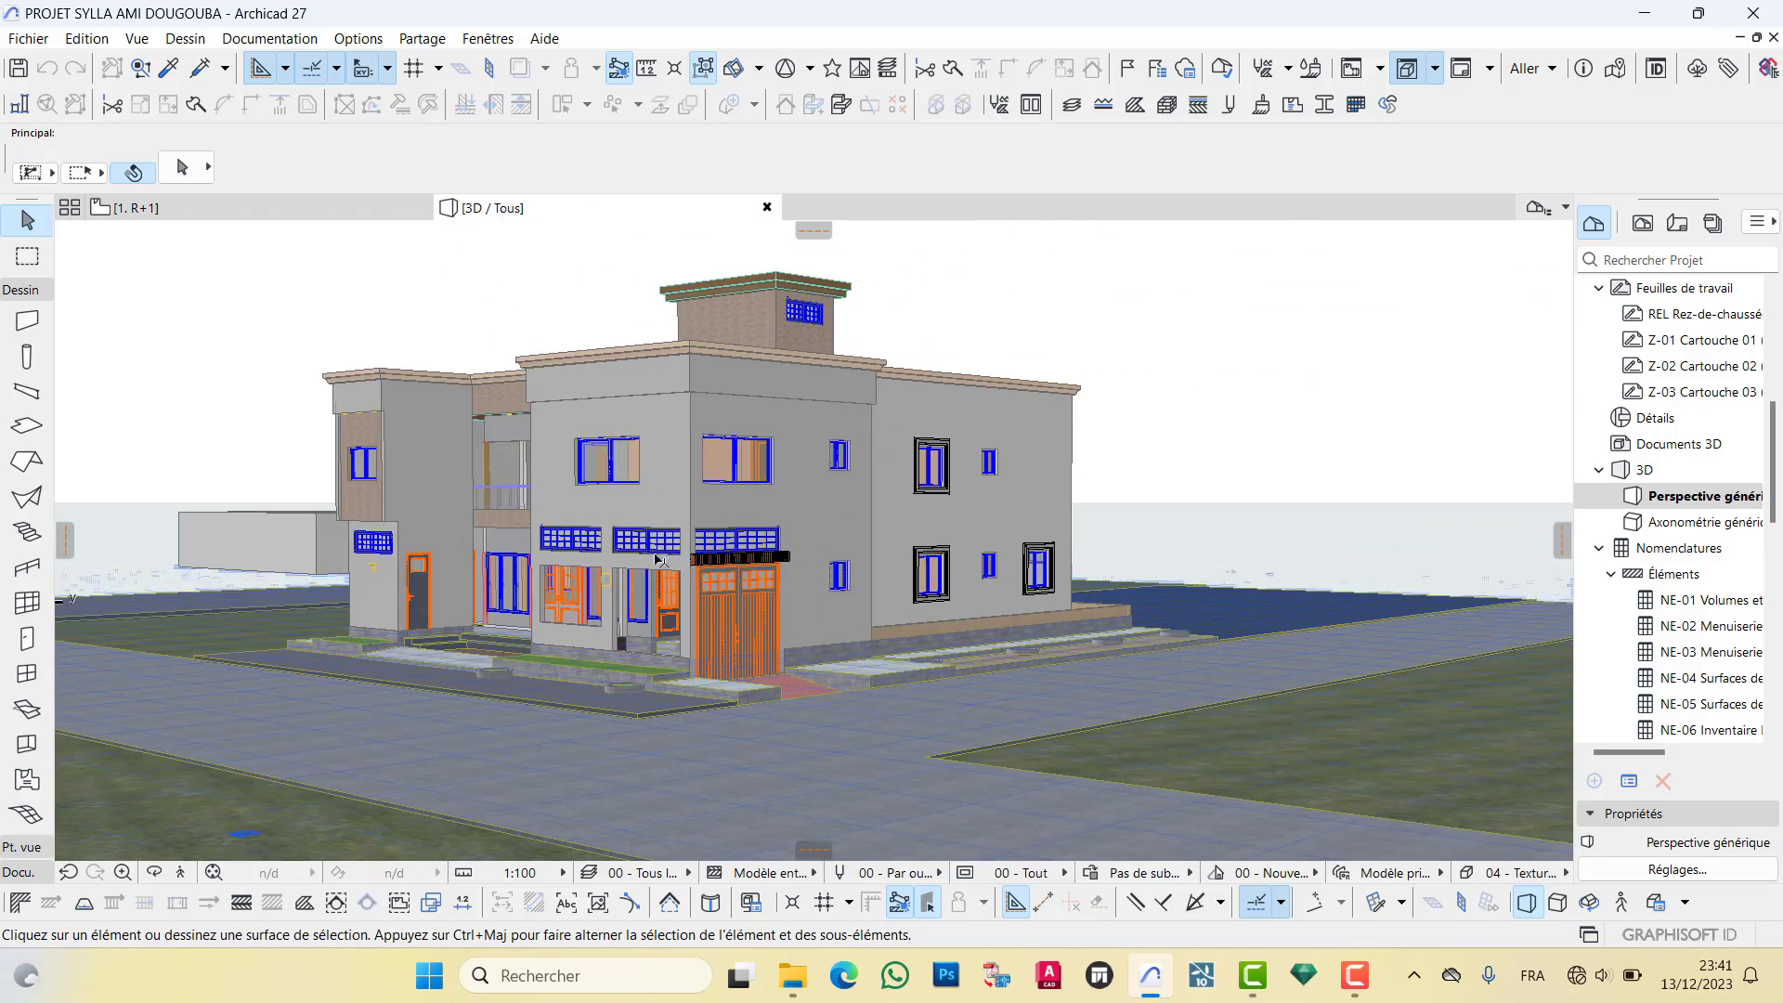
shift+middle_drag(655, 555, 873, 555)
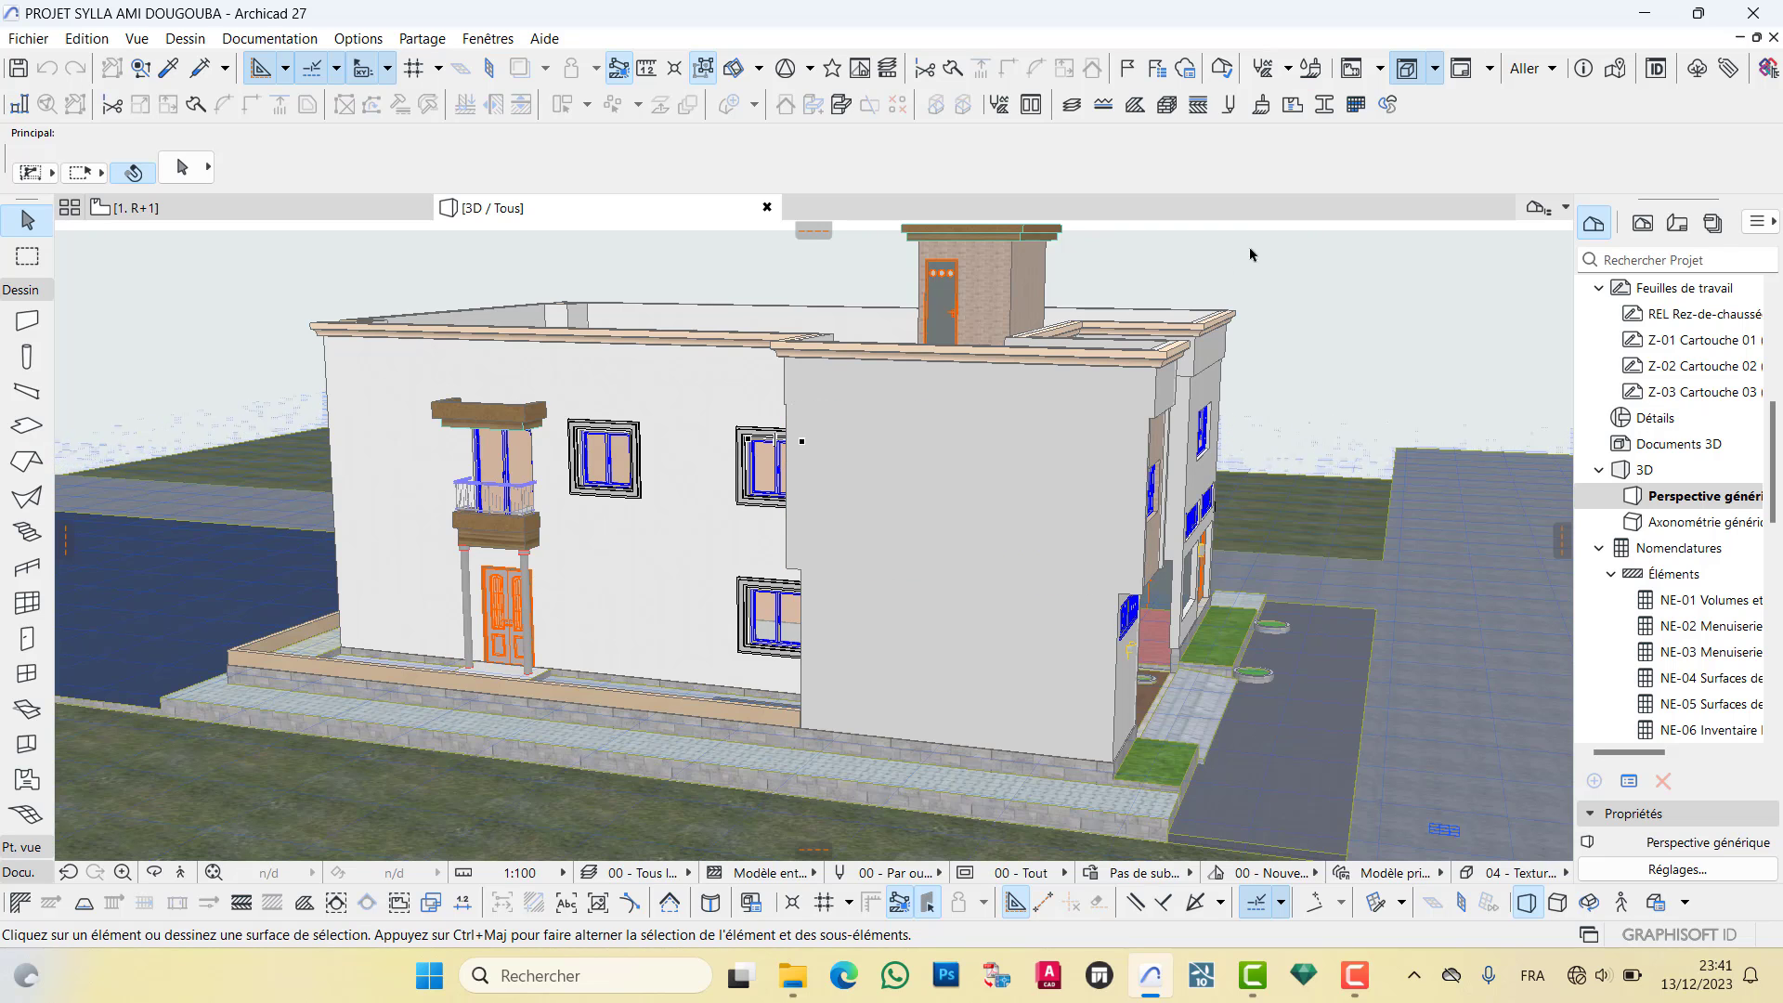
Switch to File Explorer and open the DOSSIER BIBLIOTHEQUE ARTLANTIS folder from the 2024 project folder in the user profile
click(1644, 13)
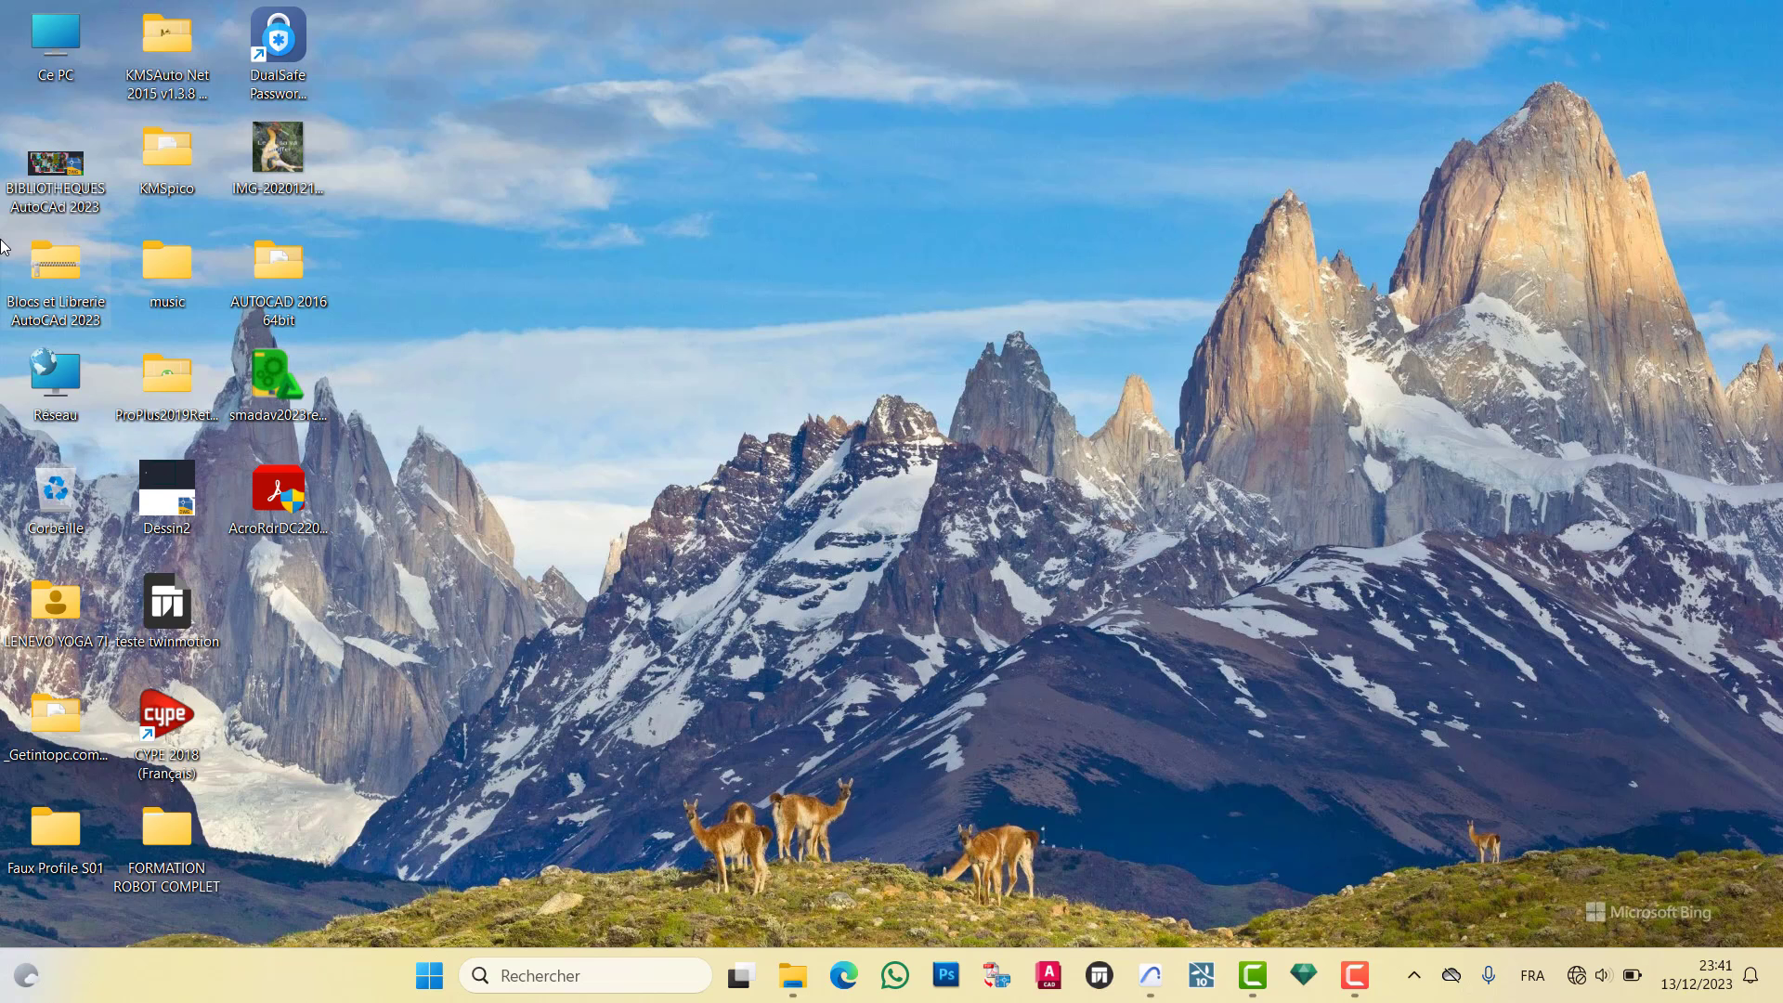
double_click(56, 604)
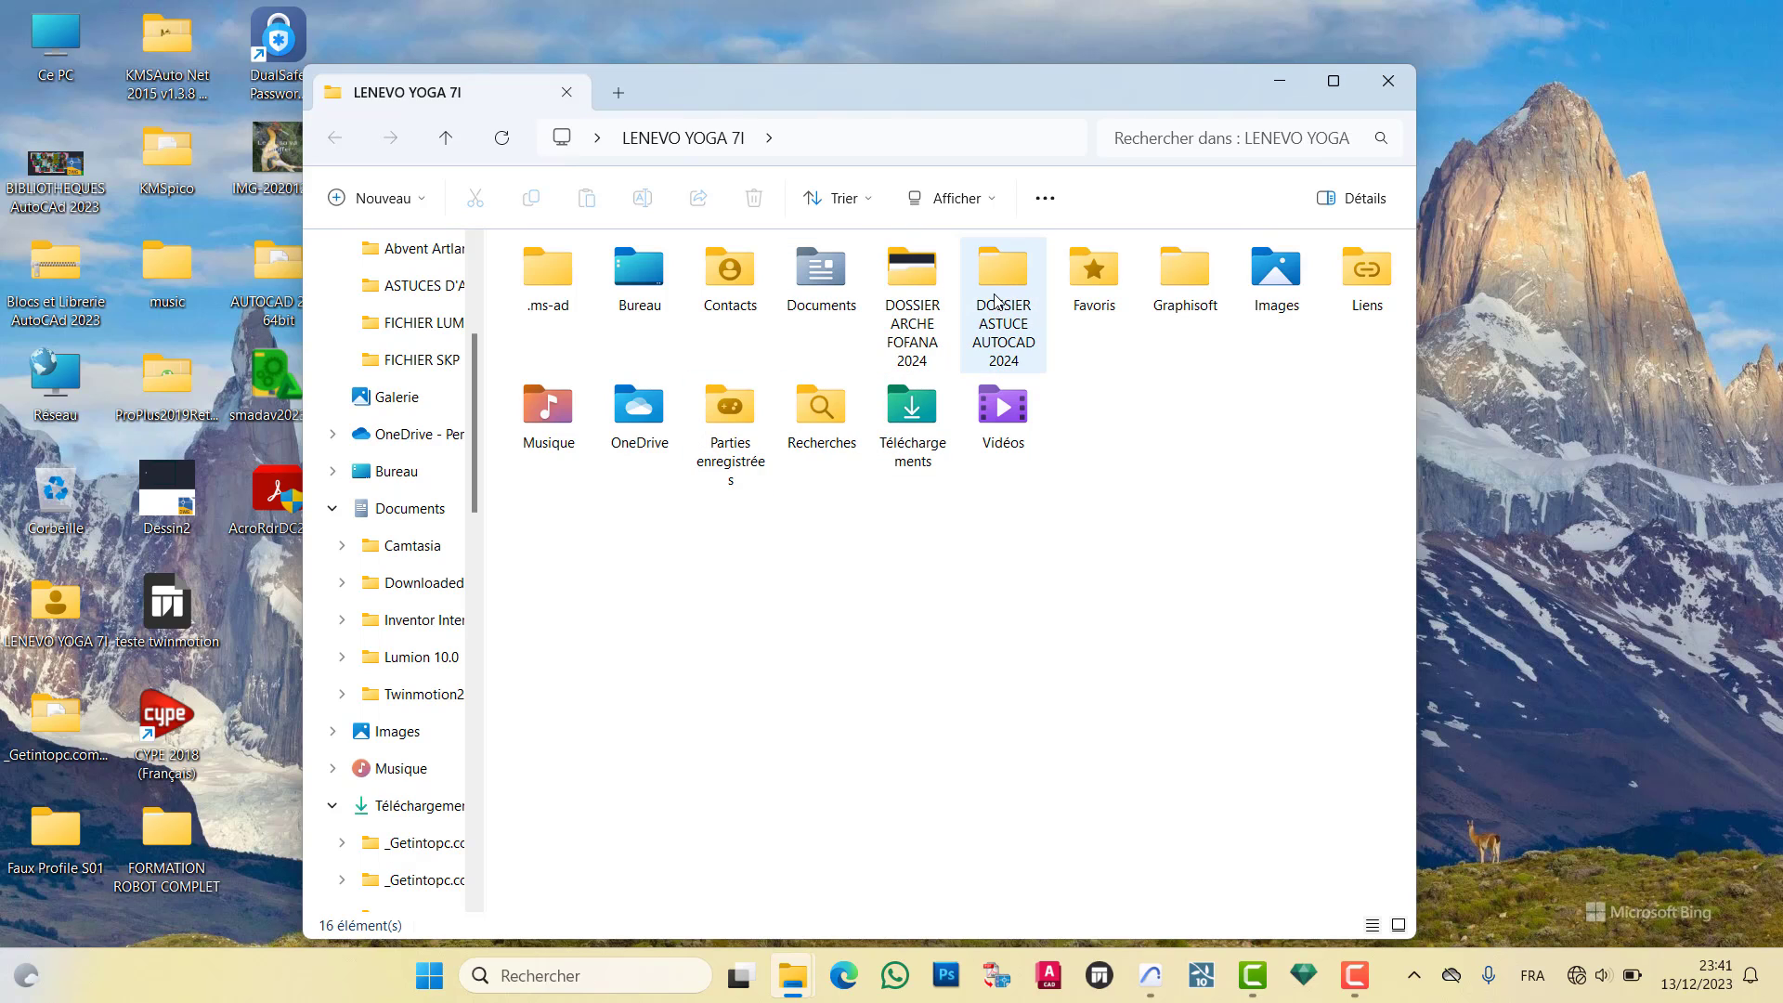
double_click(929, 330)
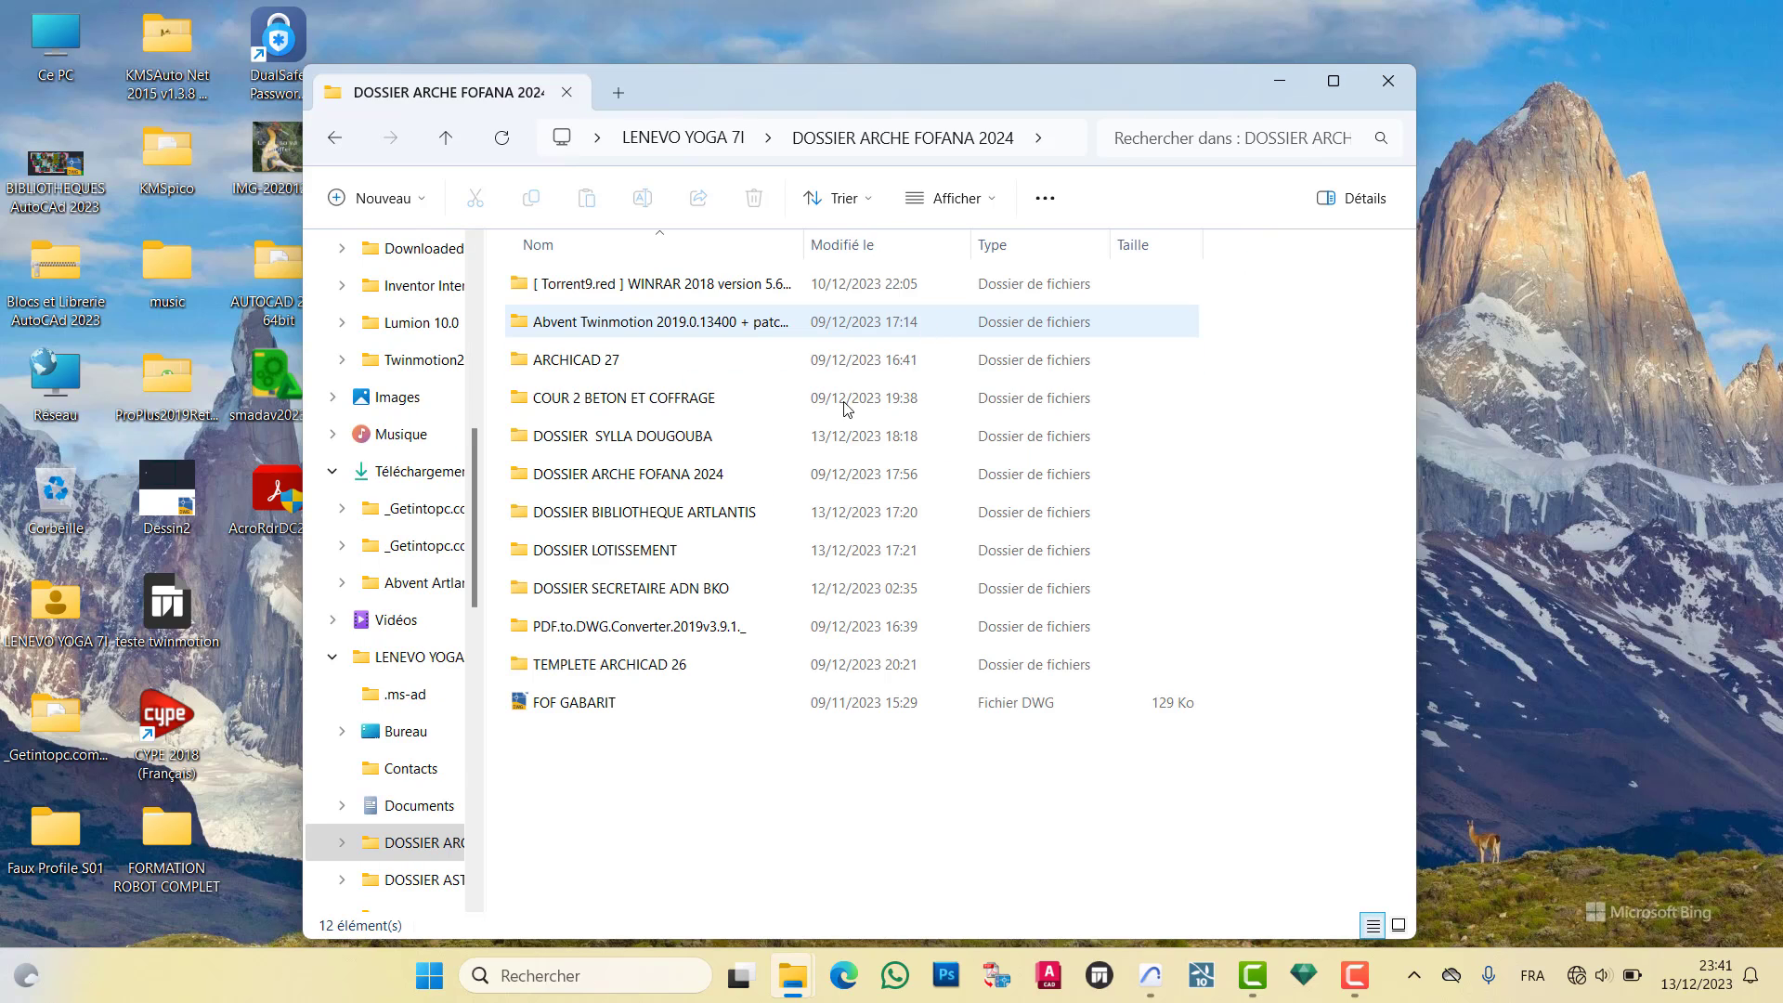
double_click(648, 513)
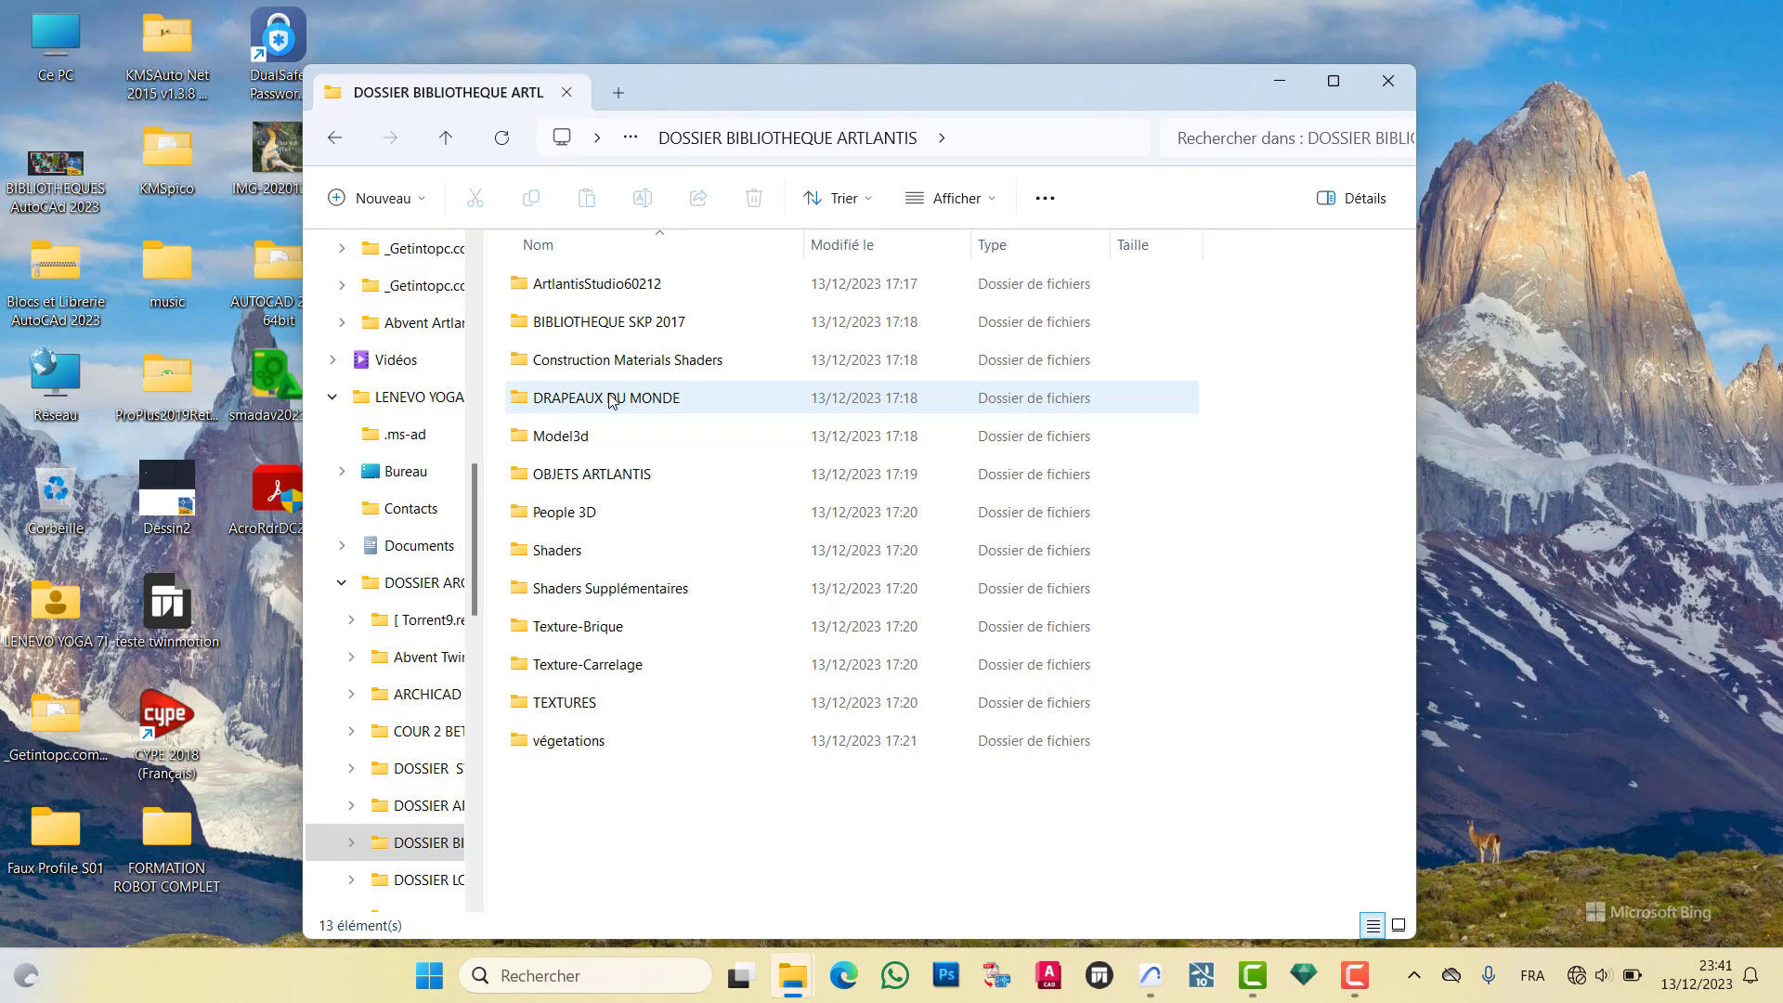
Open the TEXTURES folder in the Artlantis library and browse its subfolders and image thumbnails
mouse_move(612, 401)
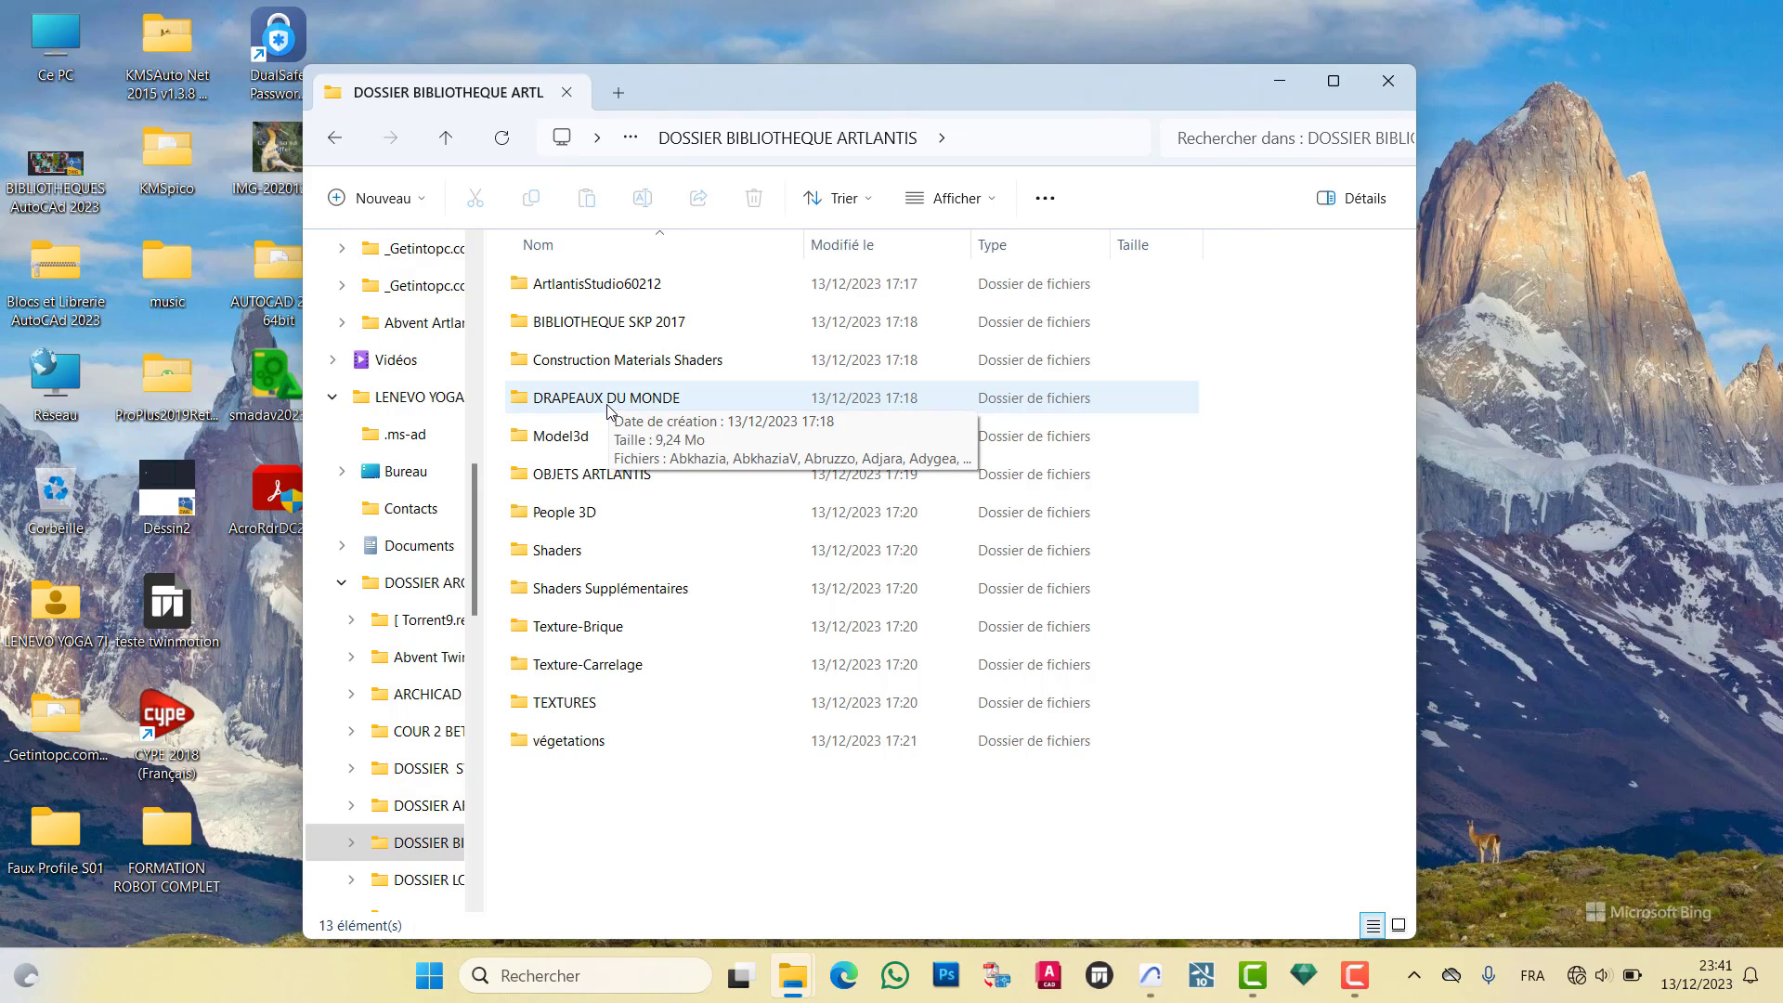
double_click(557, 706)
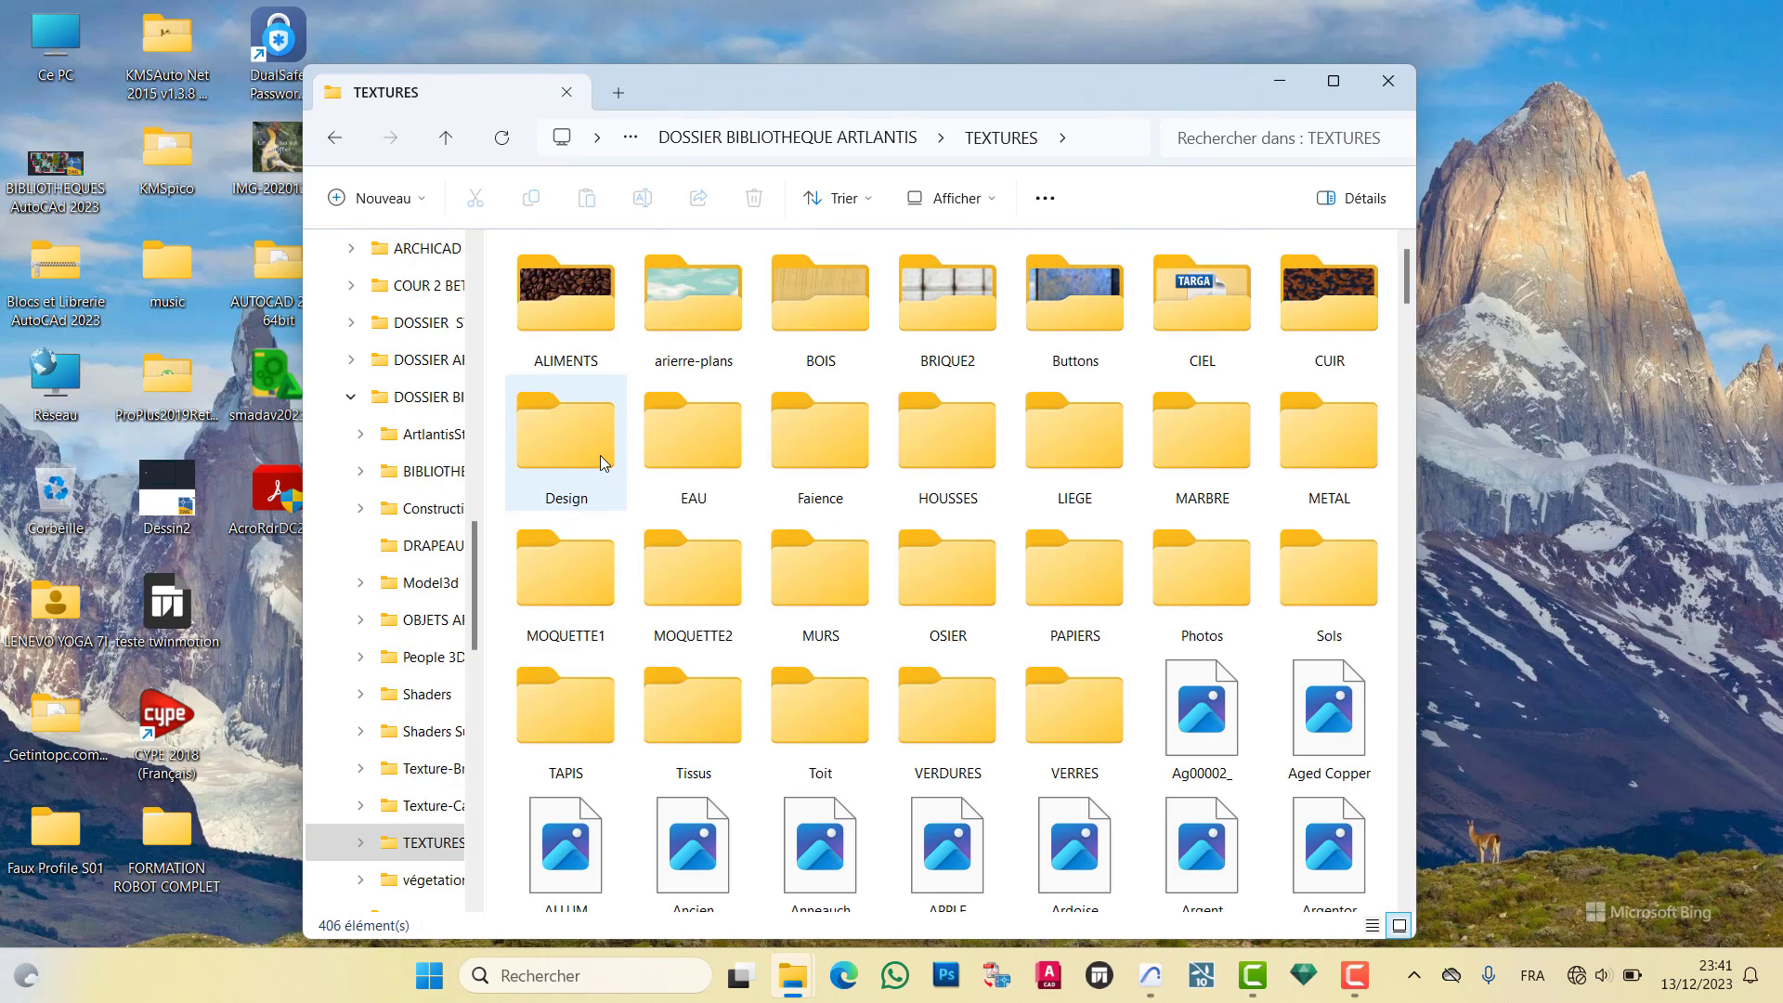
scroll(929, 620, down, 3)
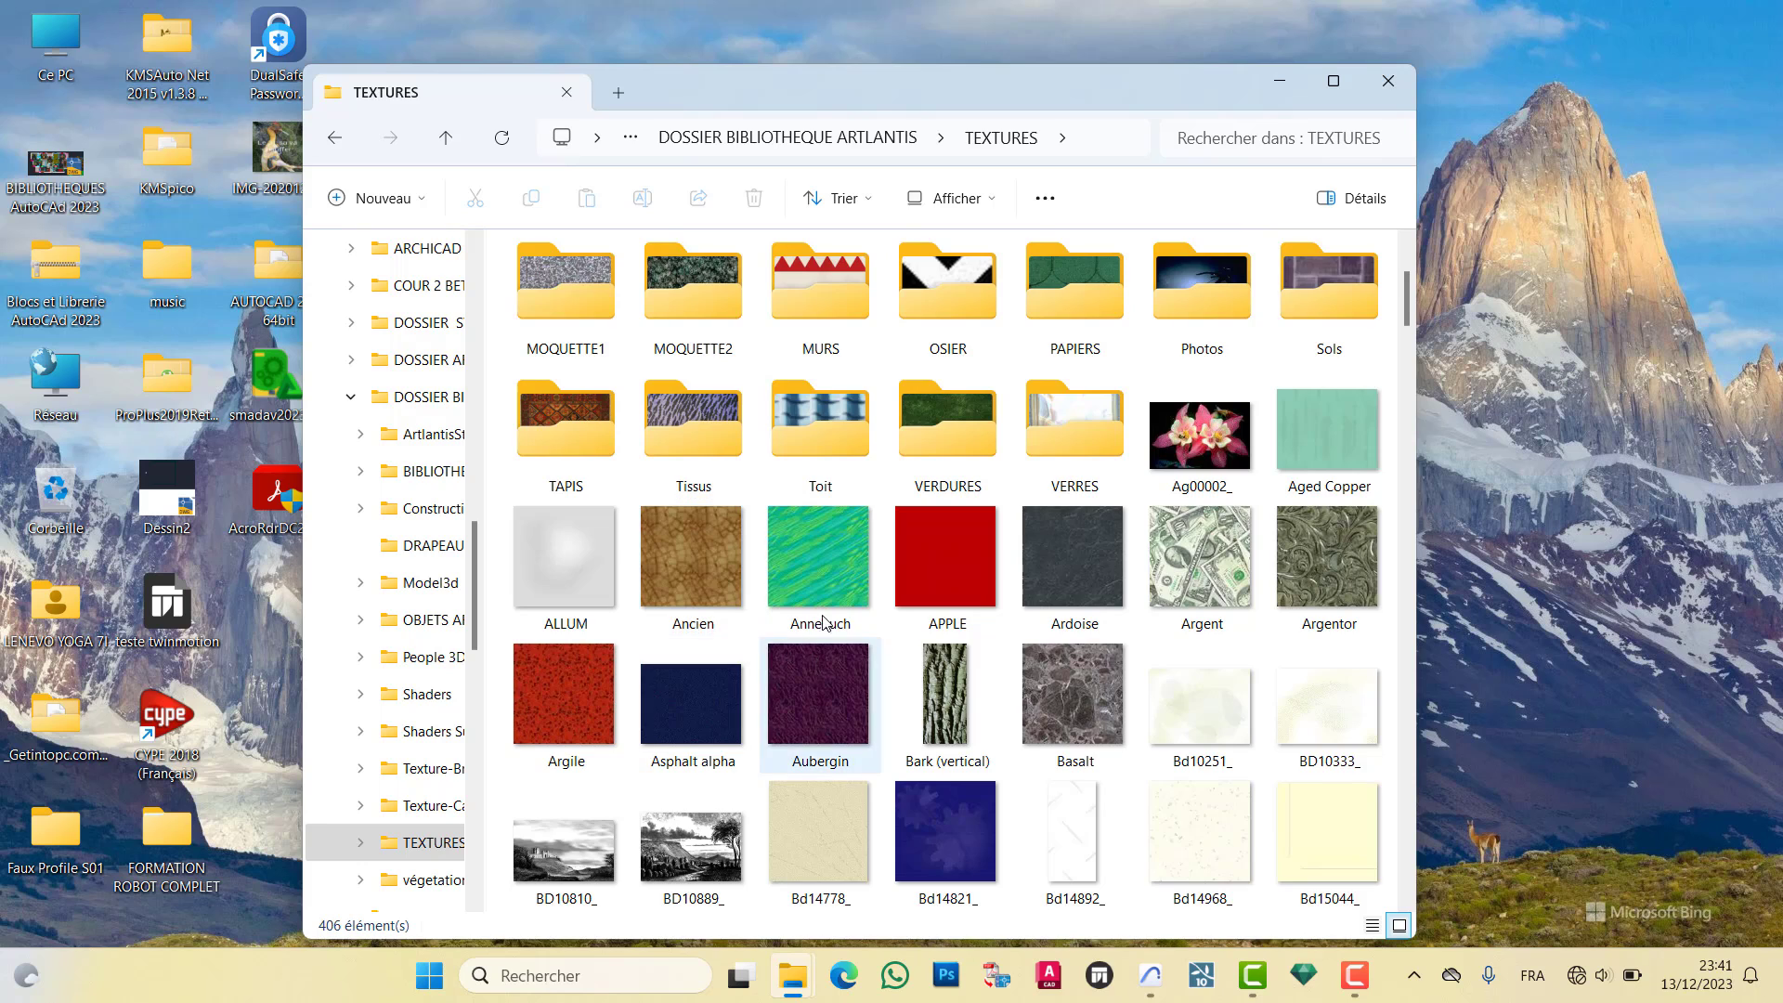
scroll(780, 413, up, 3)
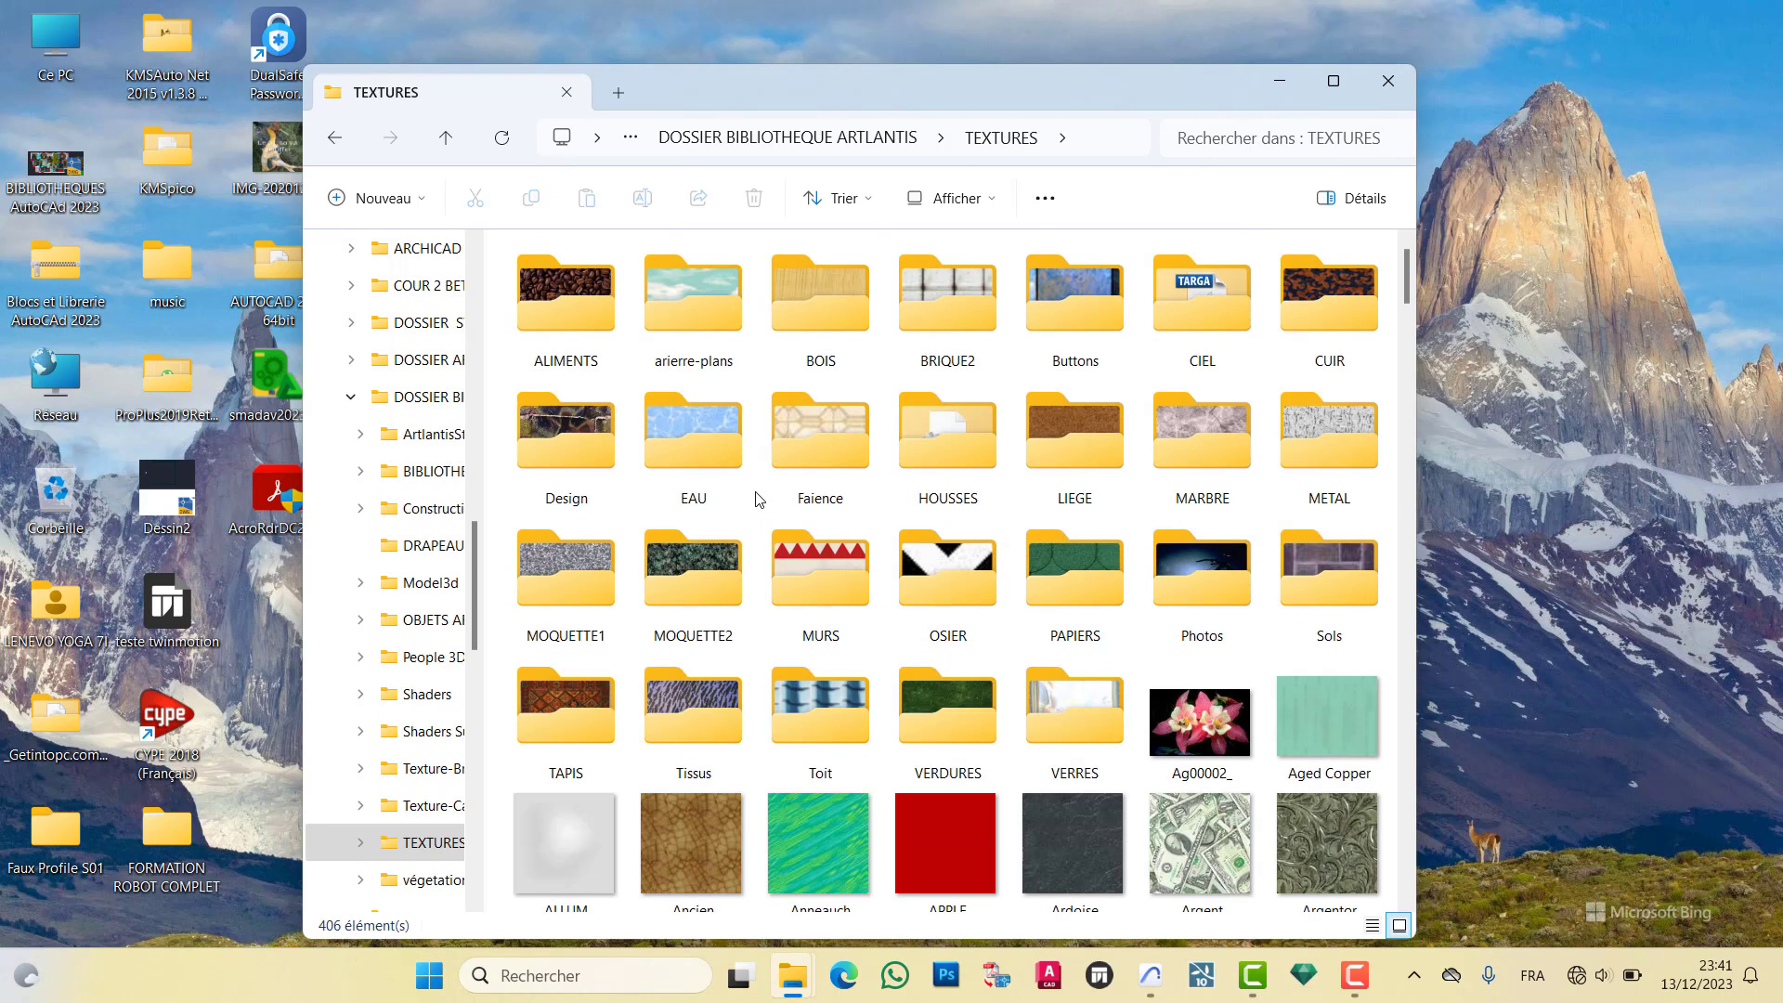
Return to Archicad, offset the roof terrace slab's edge to the parapet wall's outer corner, and clear the selection
click(1144, 990)
drag(753, 353, 848, 621)
click(853, 624)
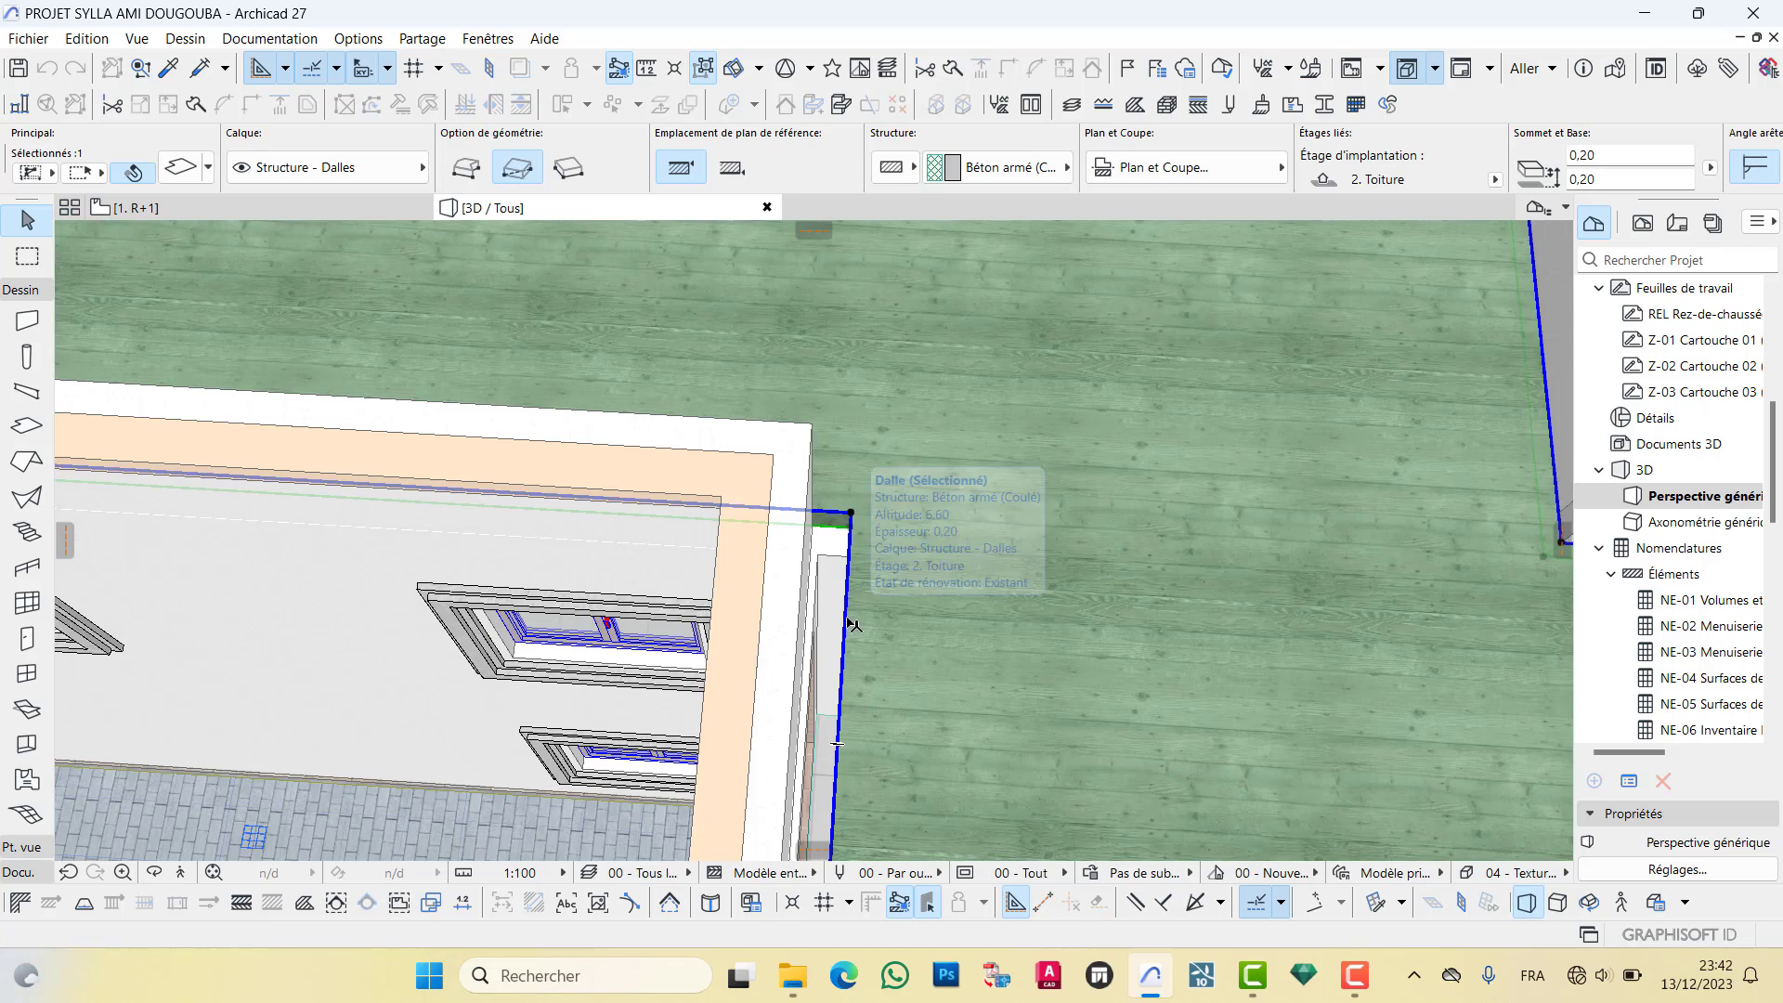
click(847, 615)
click(196, 238)
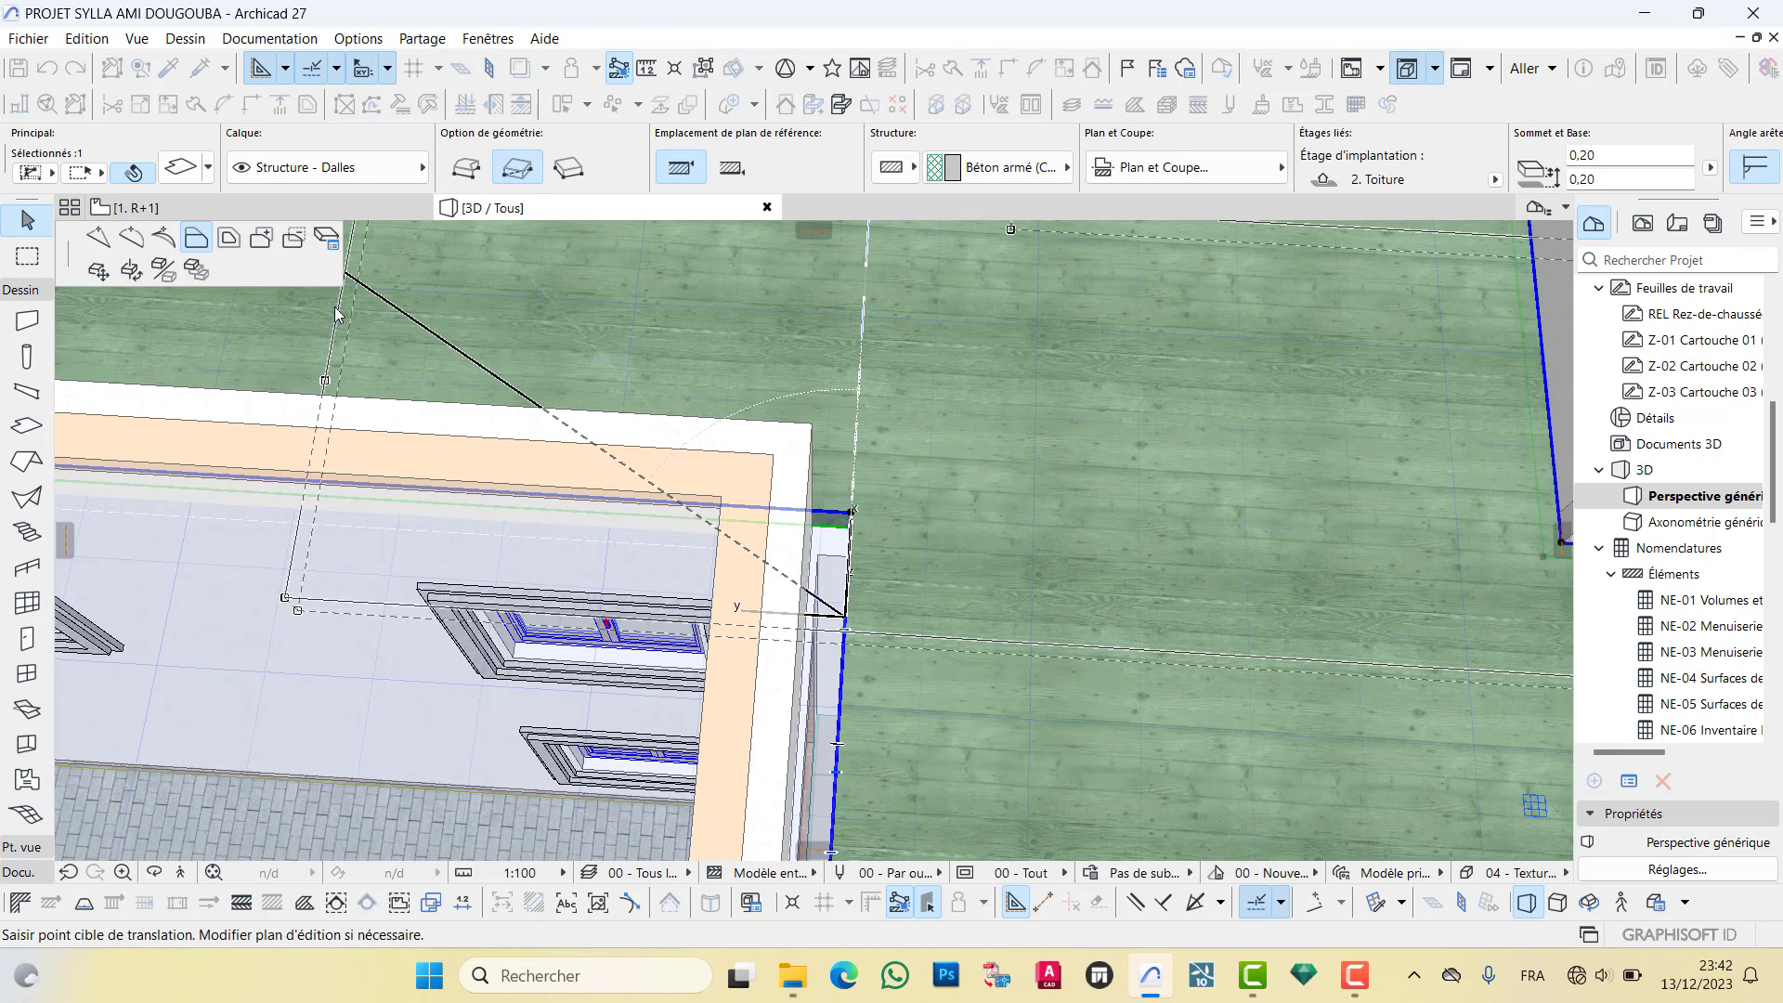
click(813, 422)
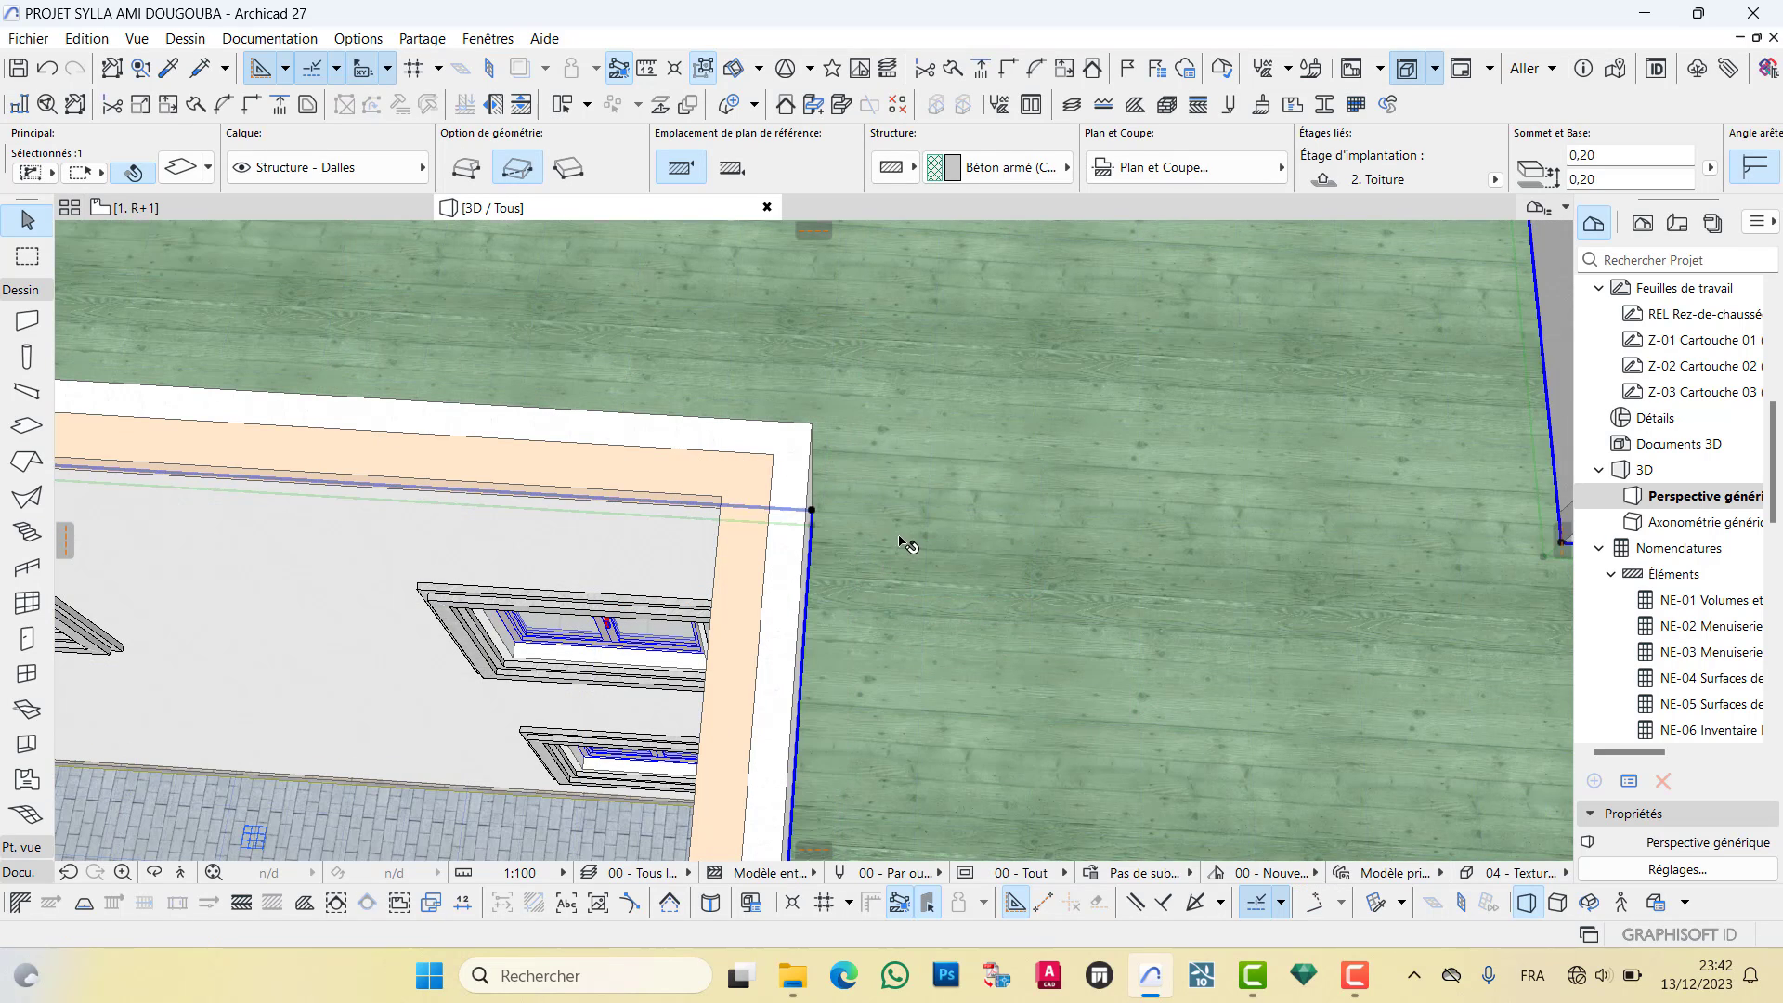
scroll(887, 502, down, 3)
shift+middle_drag(1094, 641, 873, 686)
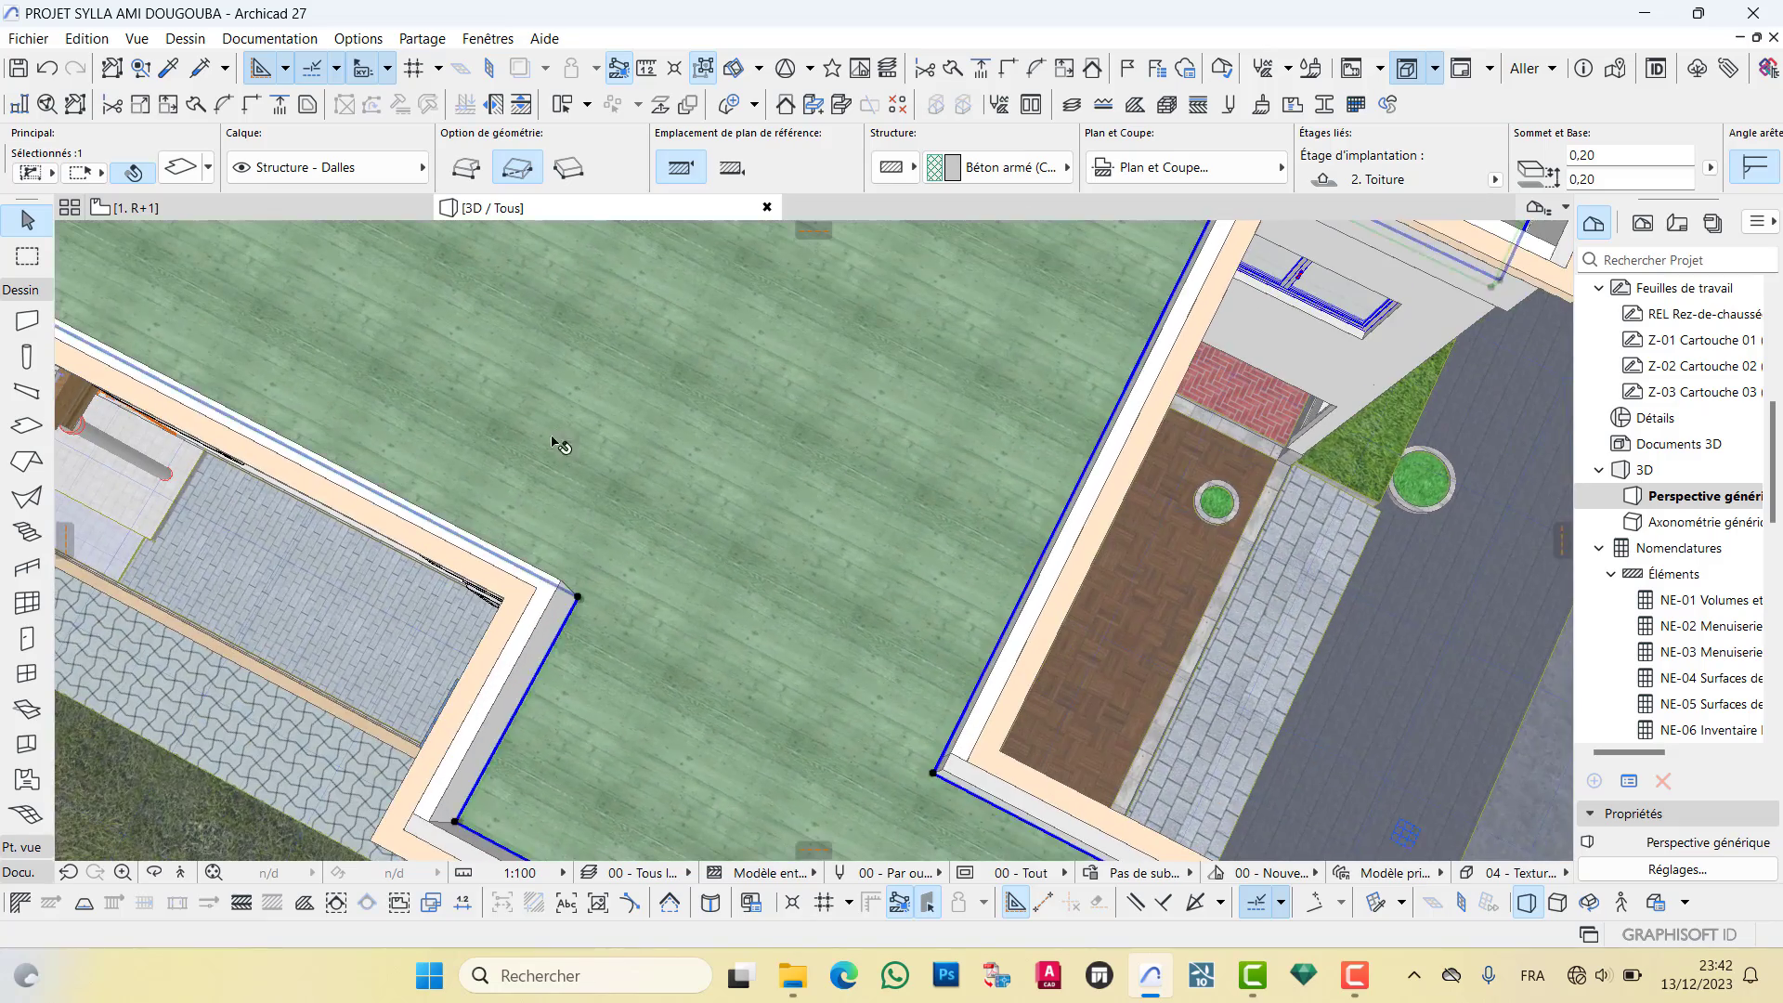
middle_drag(553, 442, 885, 557)
middle_drag(780, 446, 871, 425)
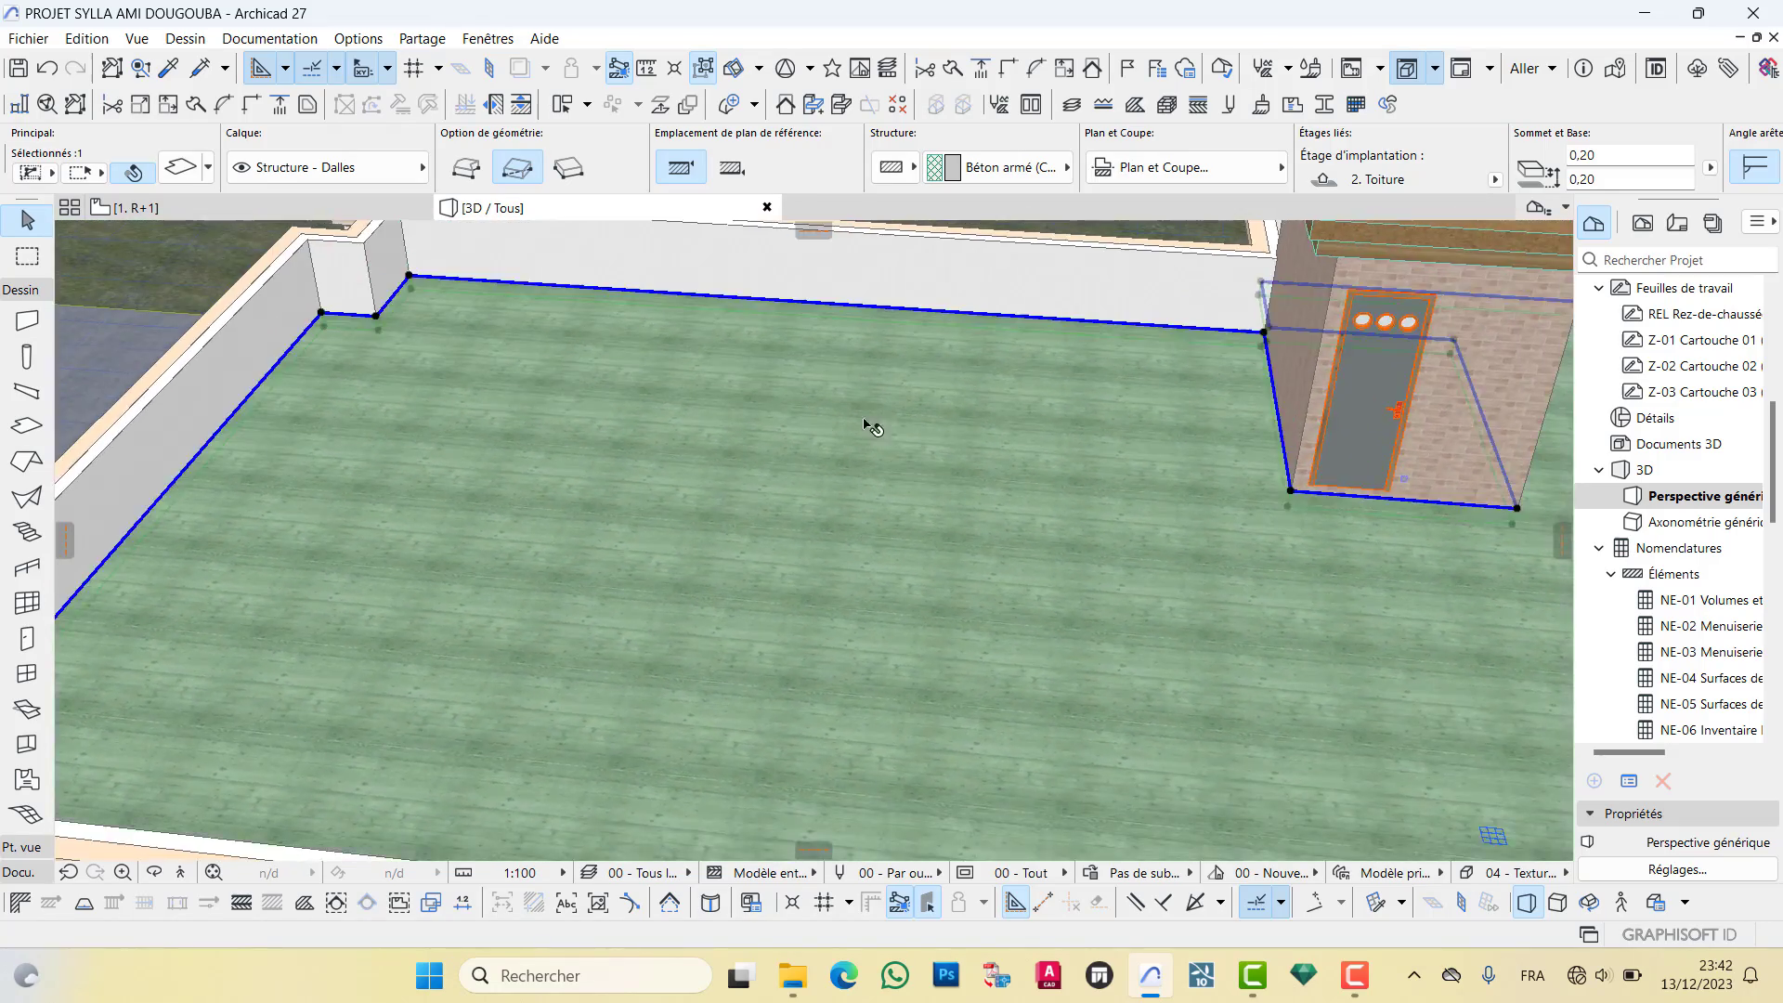
scroll(714, 379, down, 2)
key(Escape)
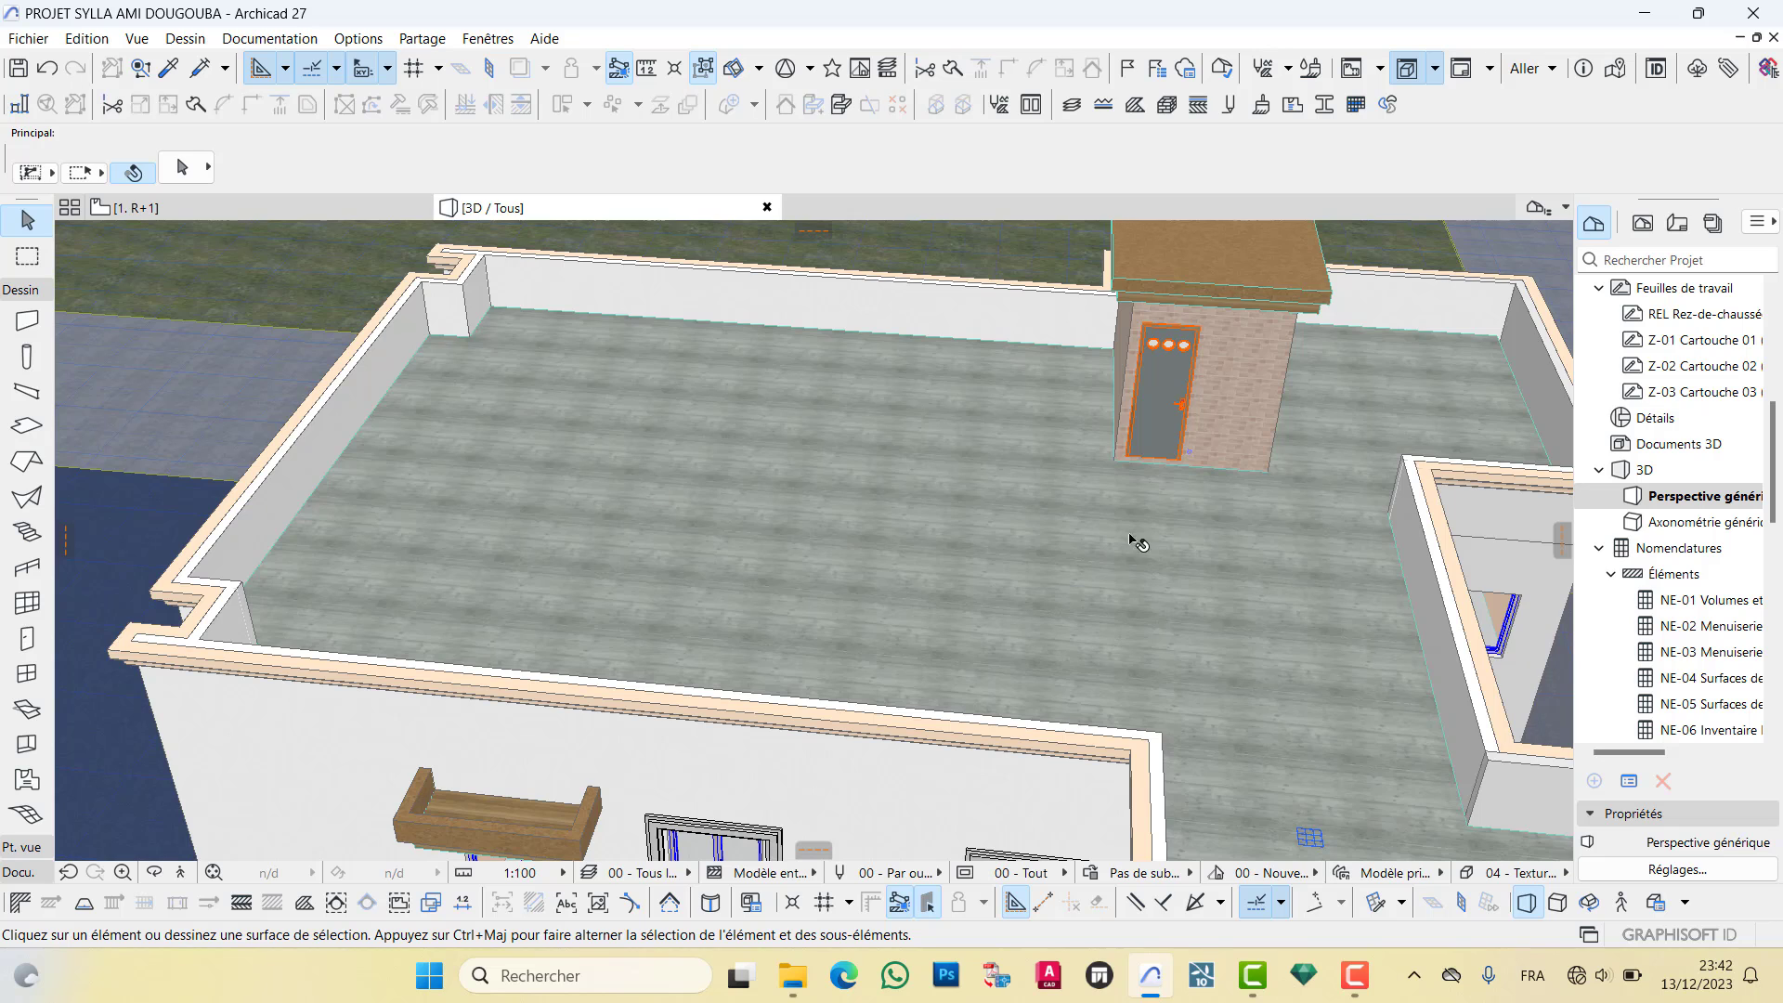
Select the large roof terrace slab in the 3D view and open its settings
middle_drag(1134, 537, 907, 470)
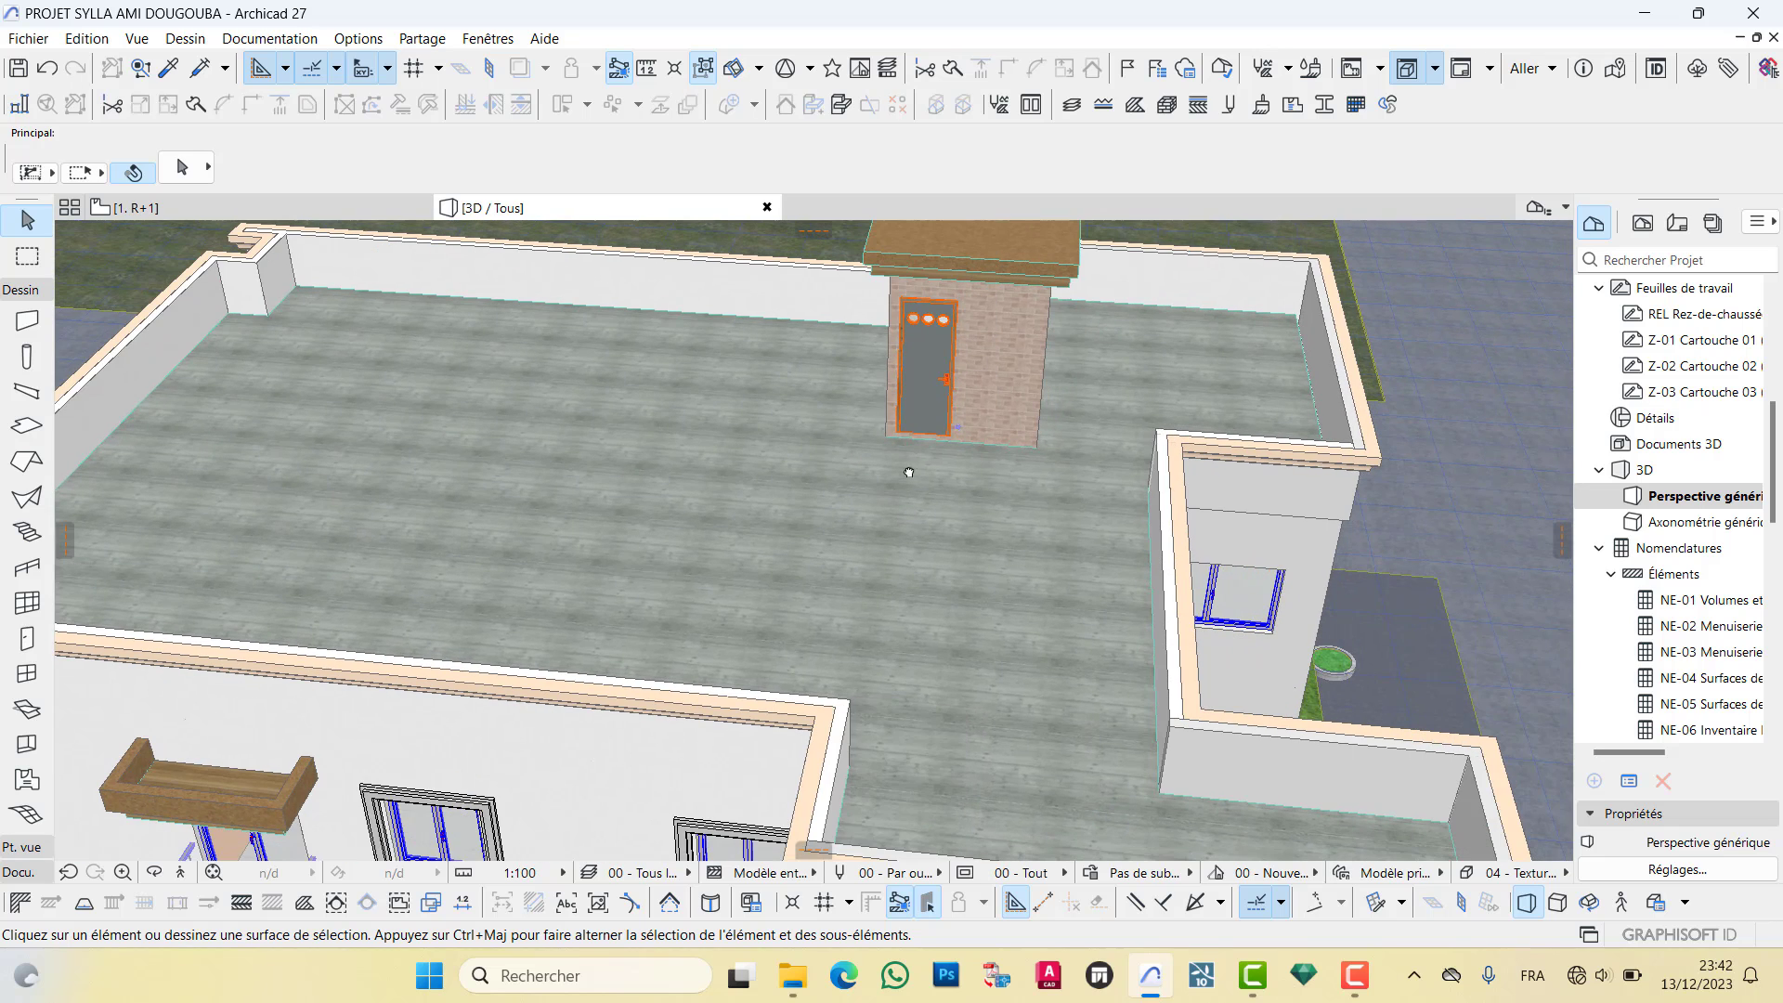
click(713, 471)
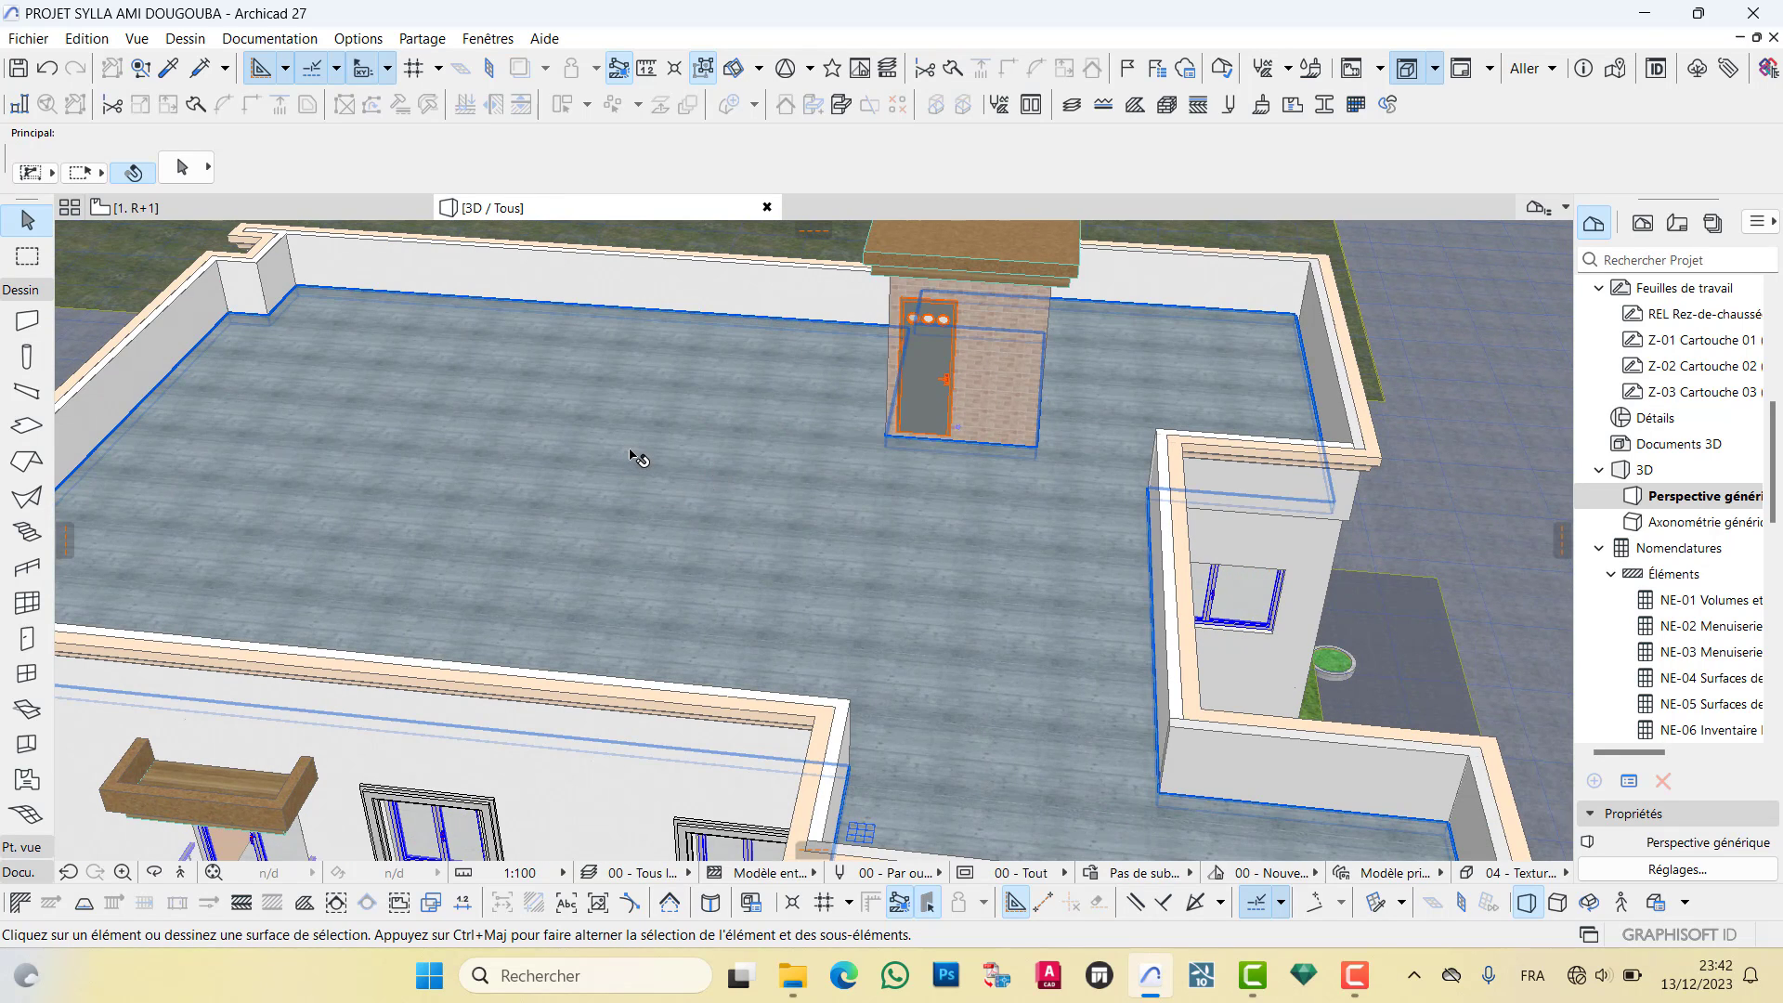
click(502, 432)
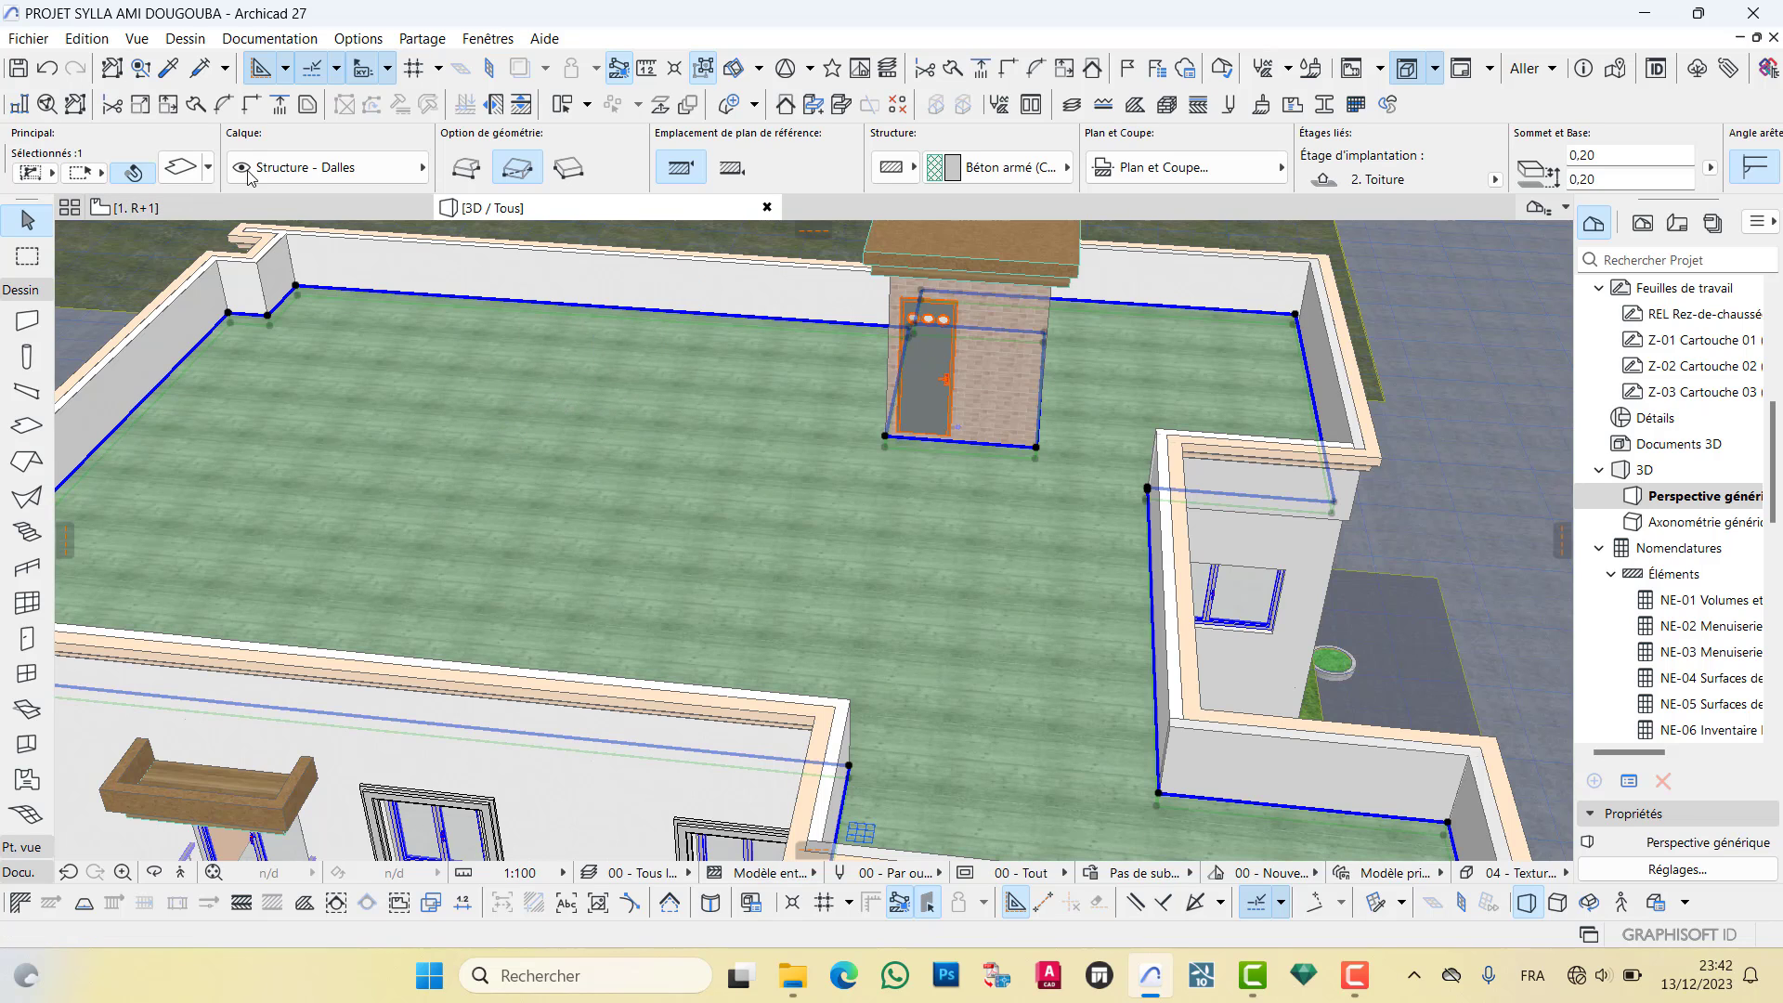
click(172, 167)
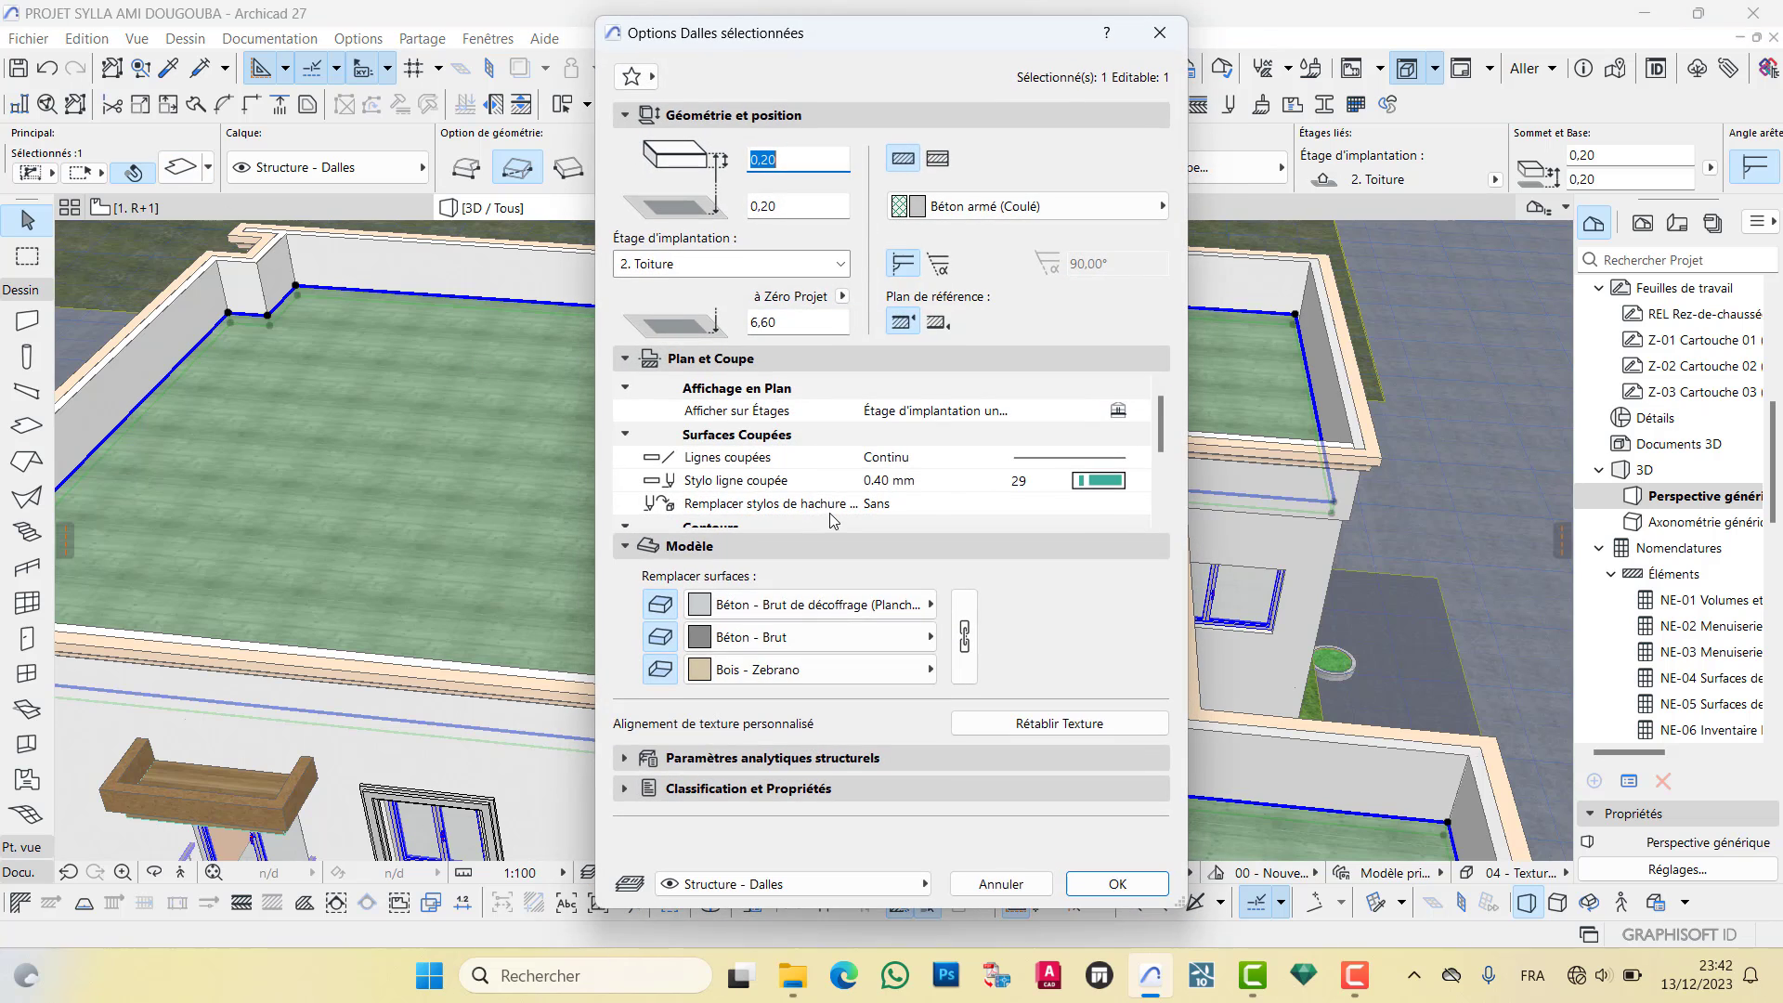
Browse the Bétons, Bois, Briques and Carrelages surfaces available for the slab's top face, then close the list without choosing one
click(772, 605)
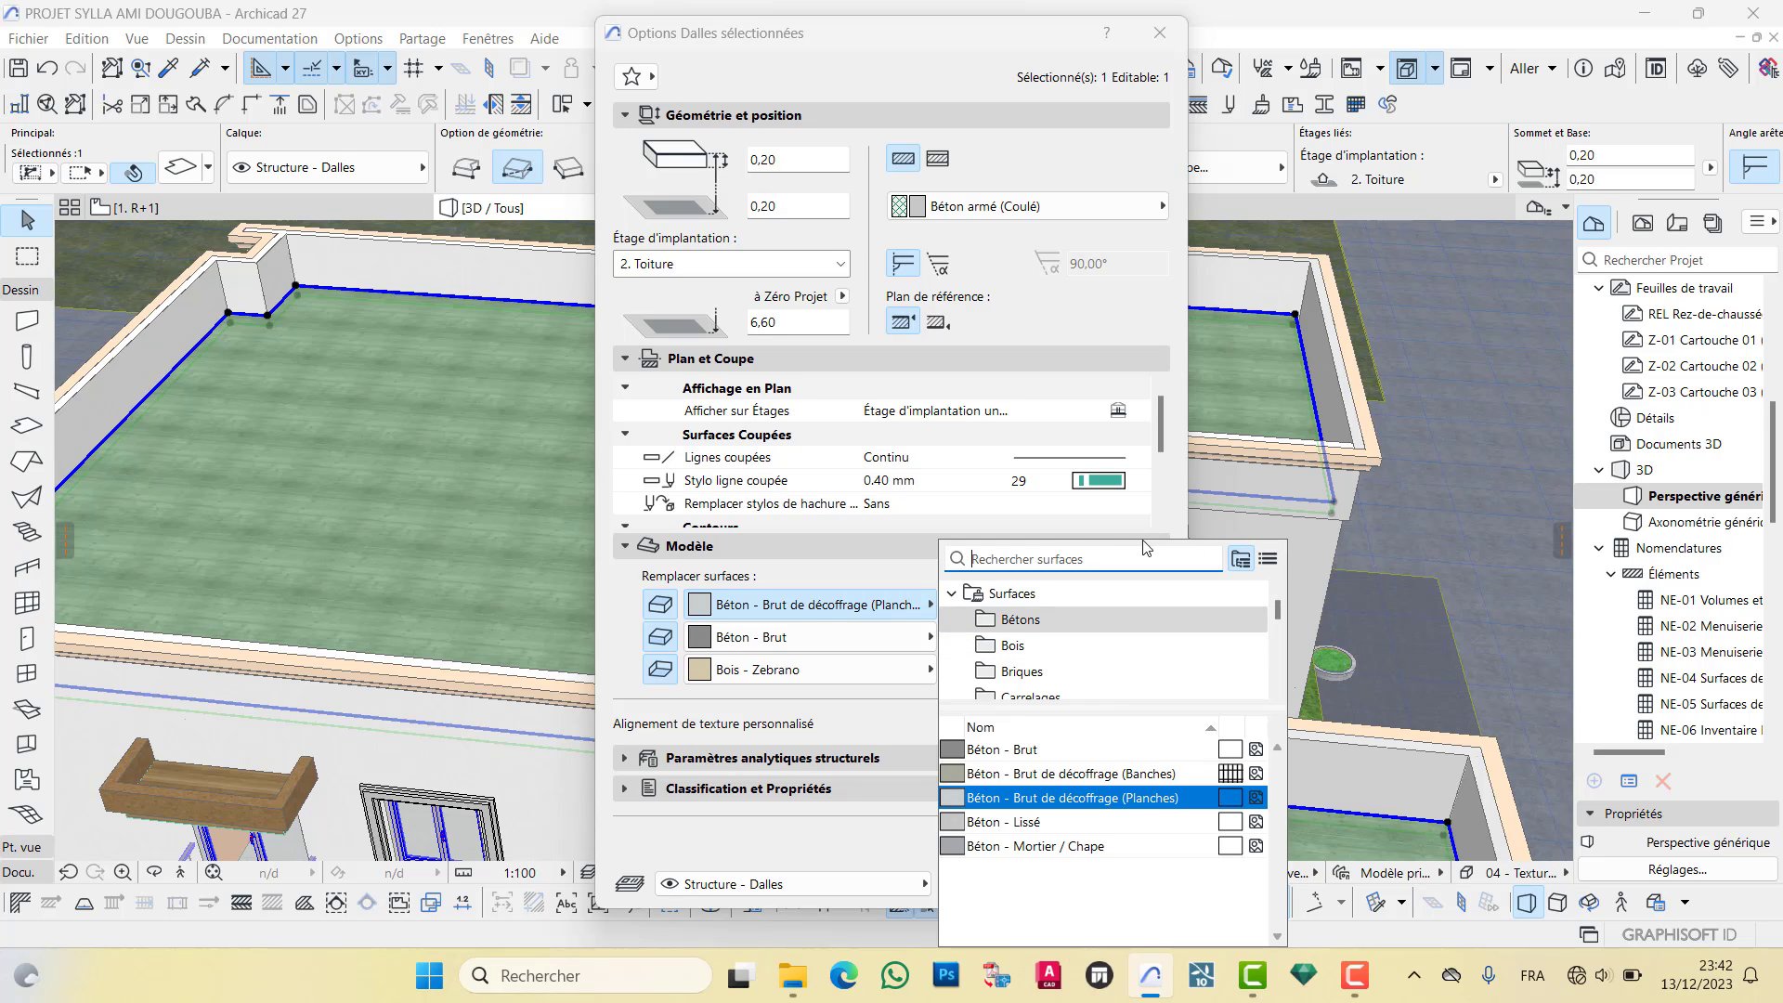
click(1033, 617)
click(1039, 647)
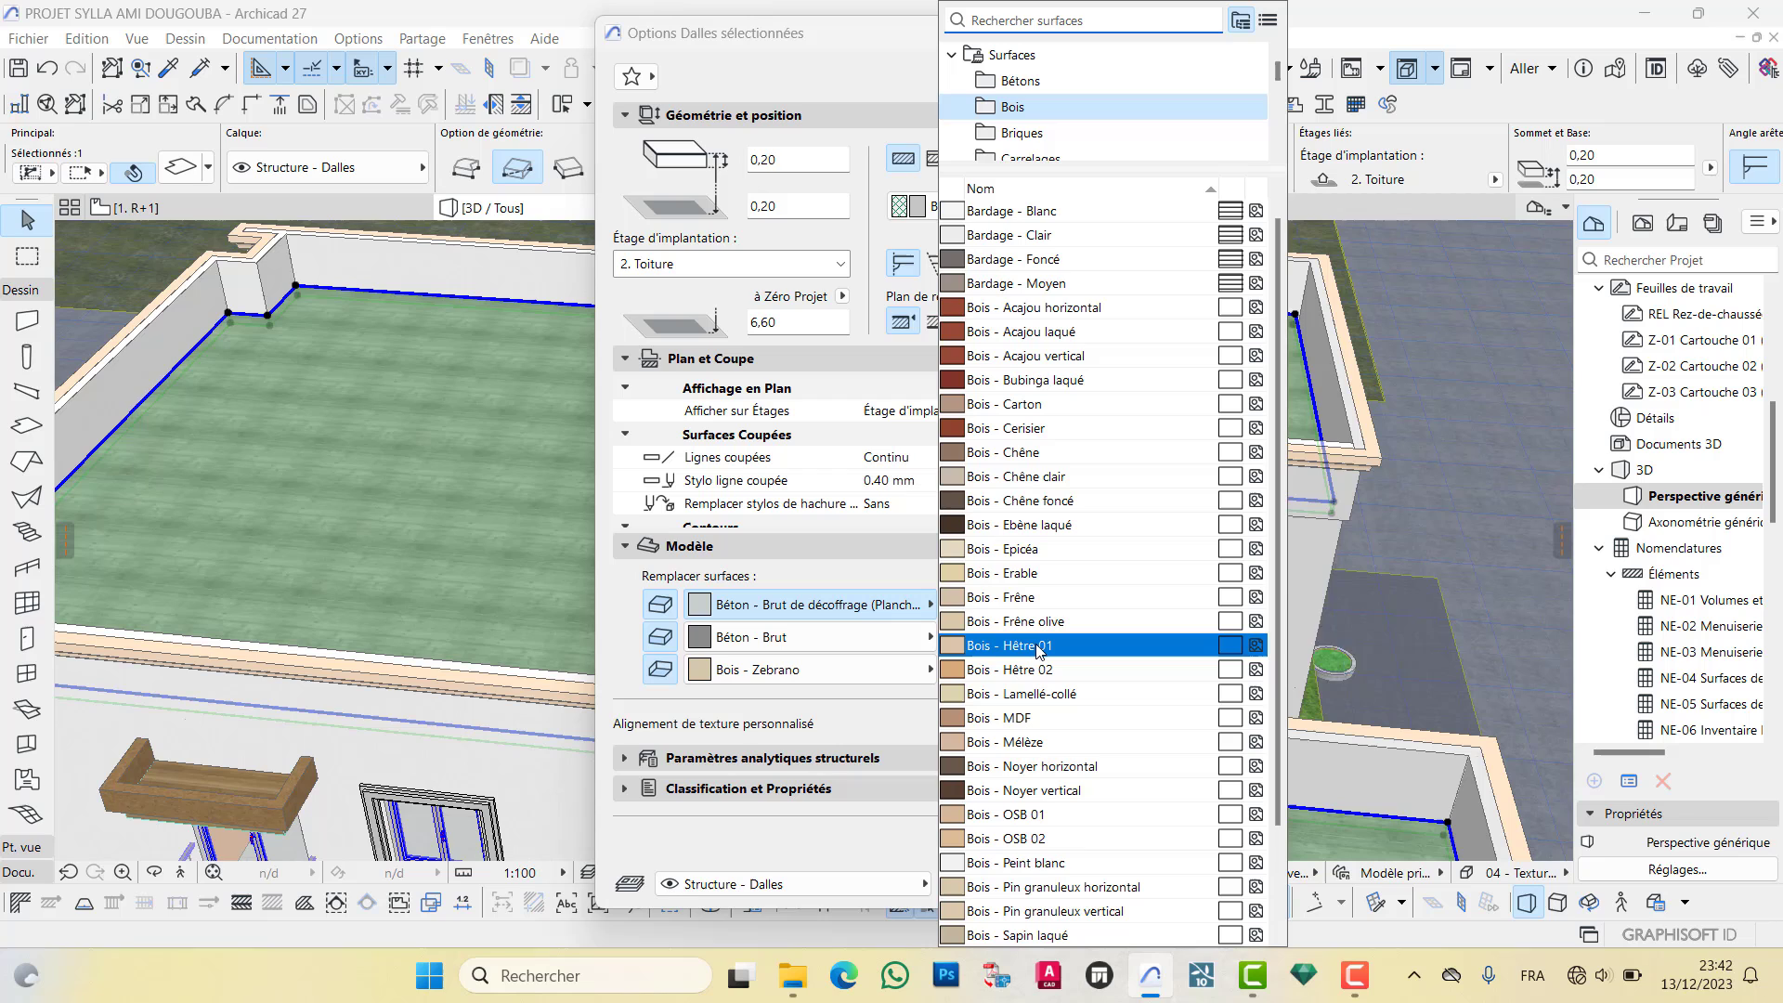
click(1022, 81)
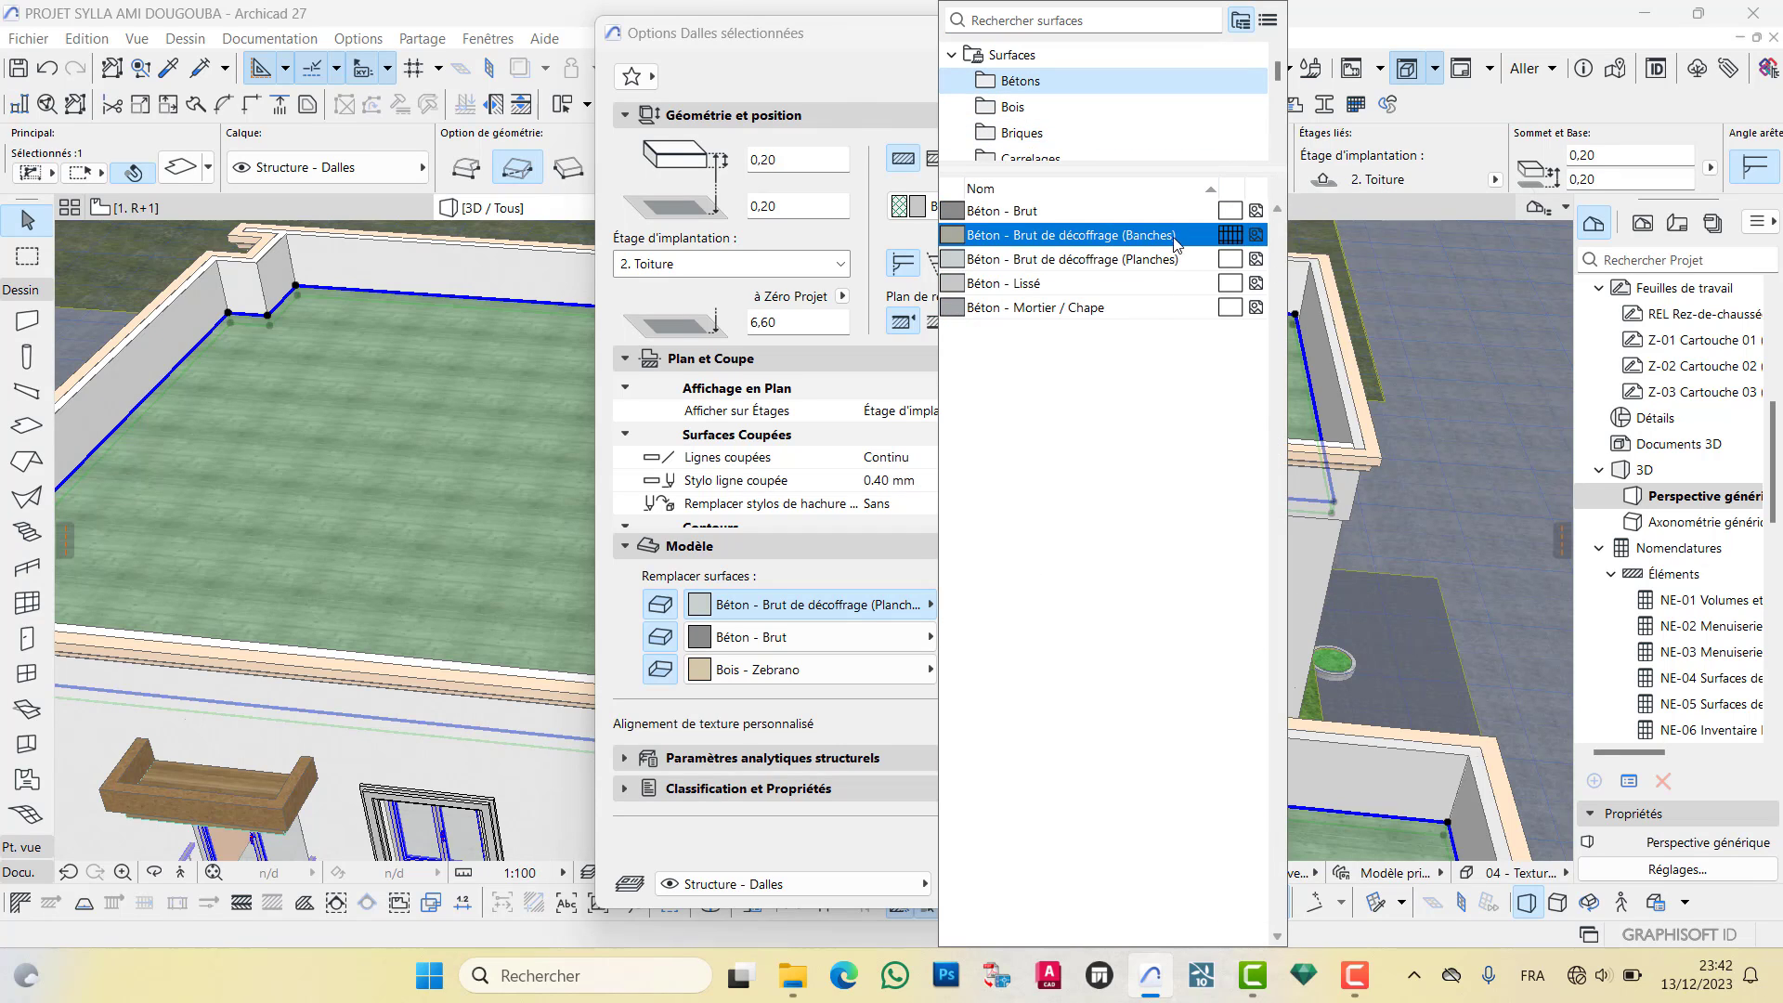
click(1013, 107)
scroll(1159, 655, down, 3)
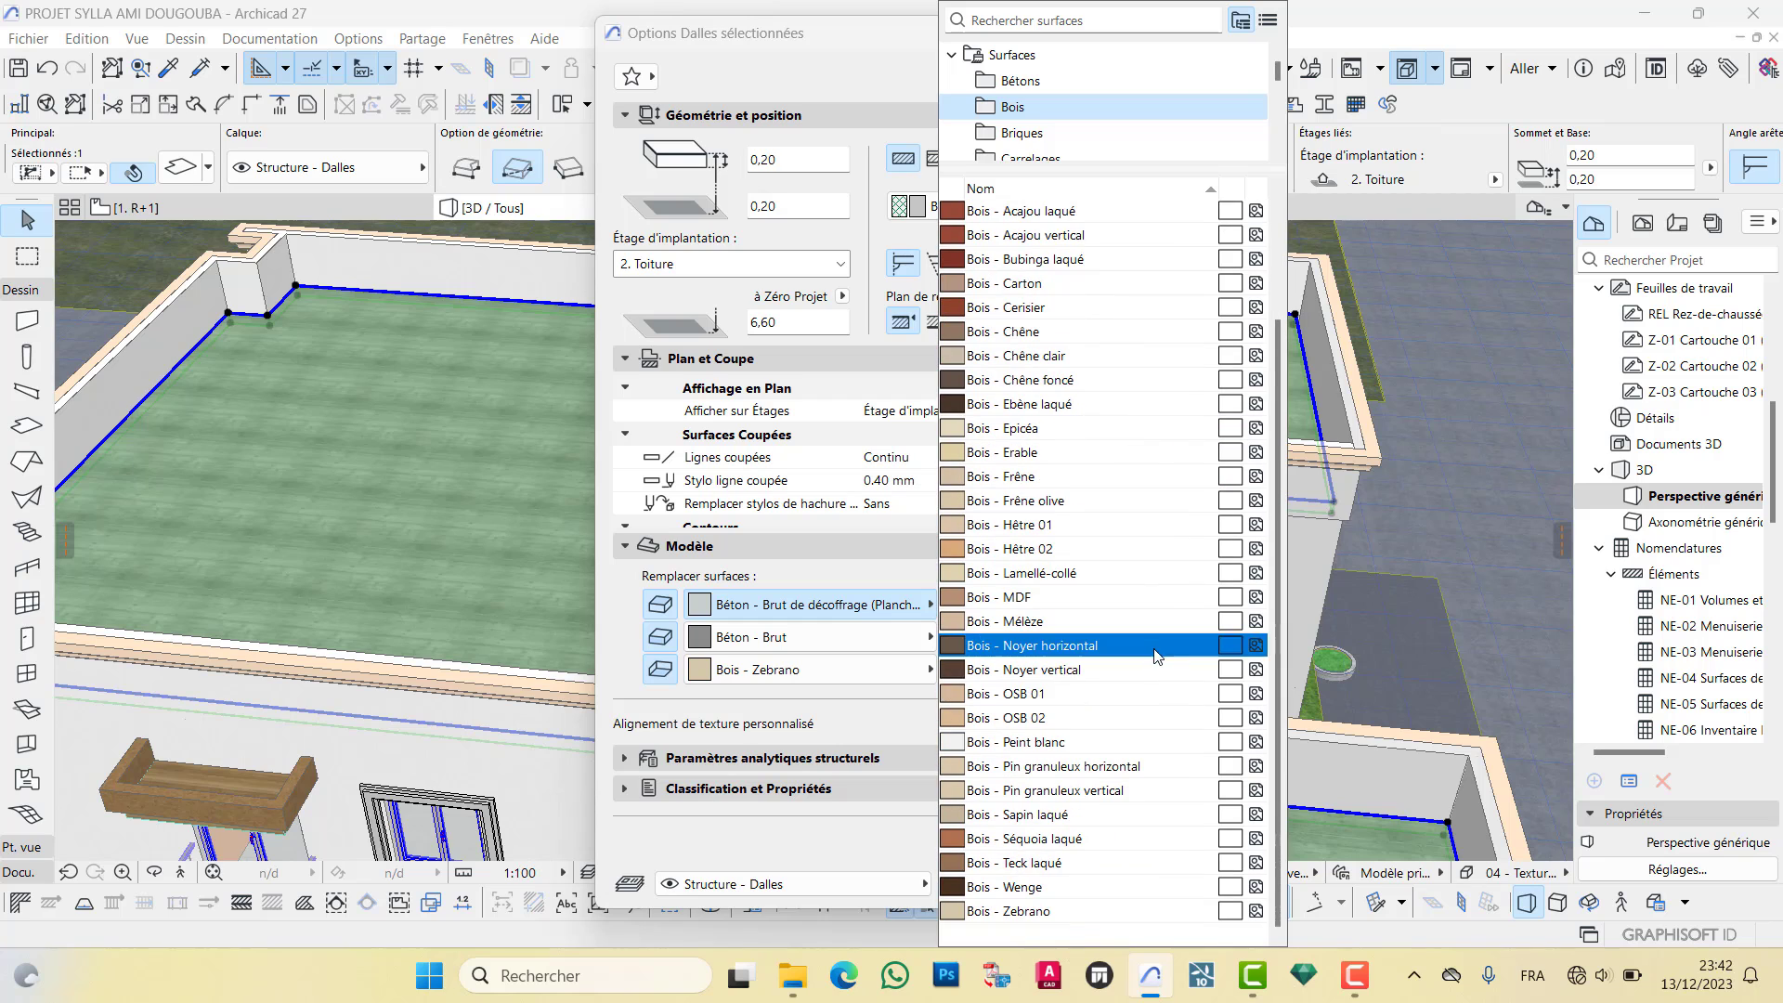
click(1042, 134)
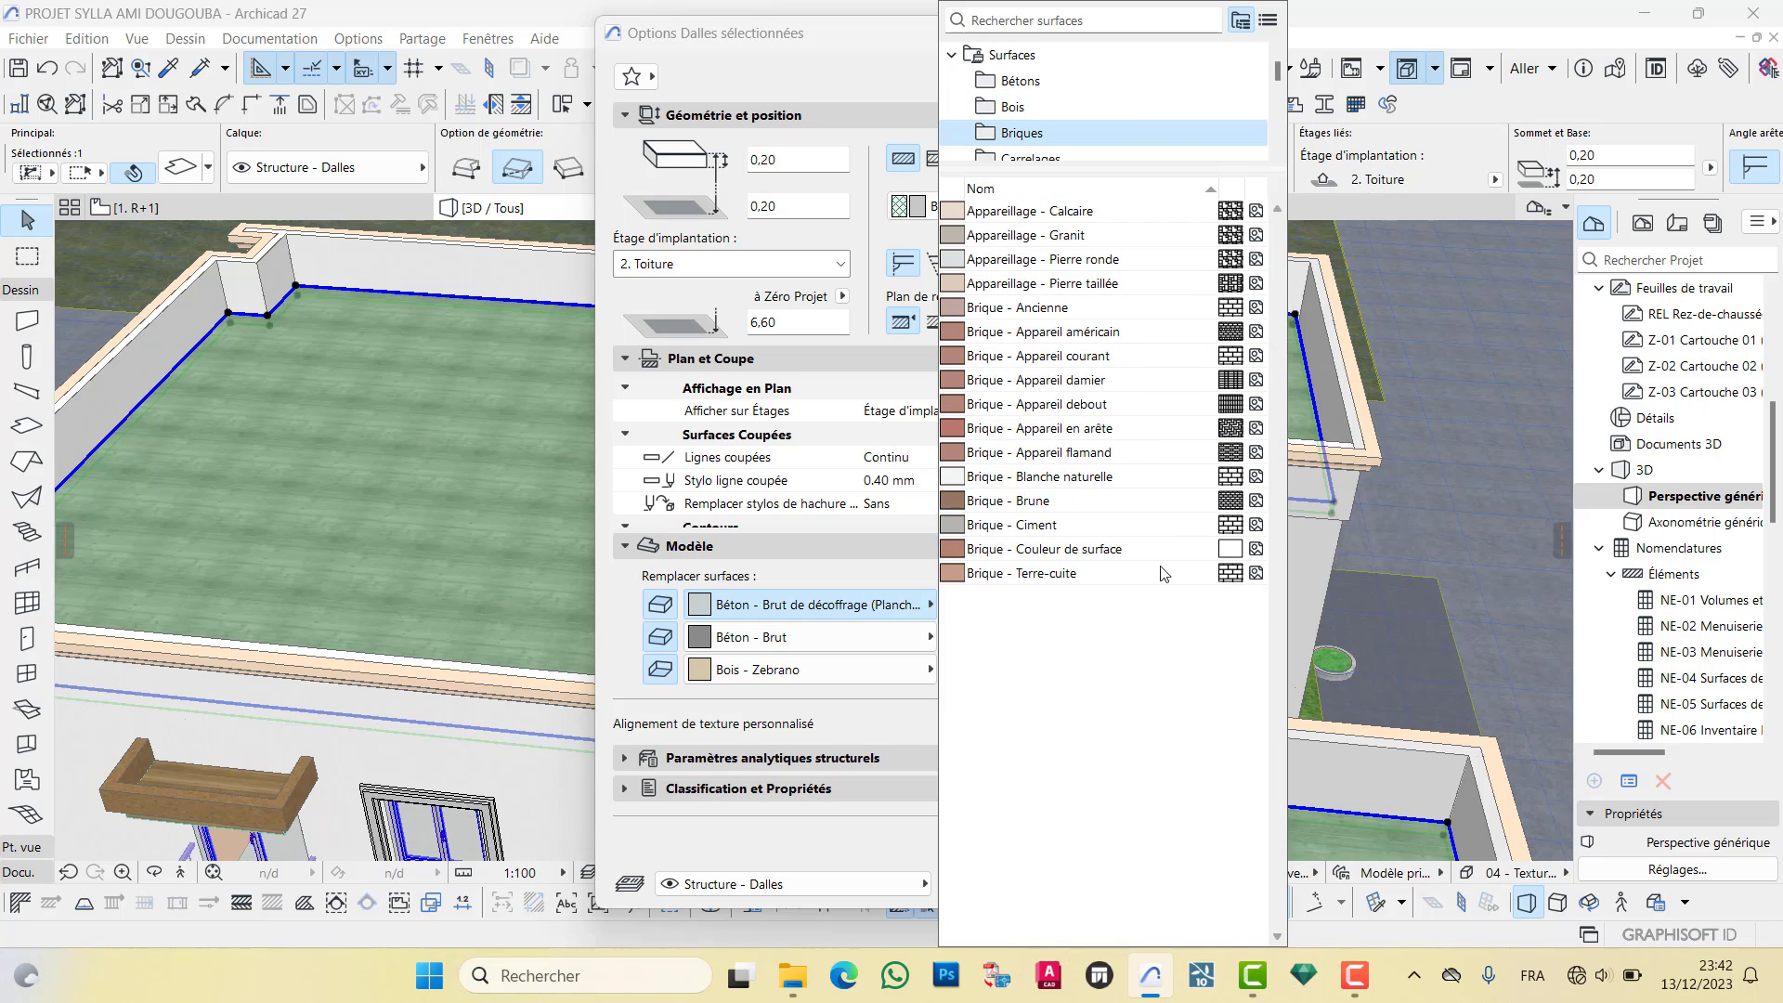
scroll(1068, 112, down, 1)
click(1052, 84)
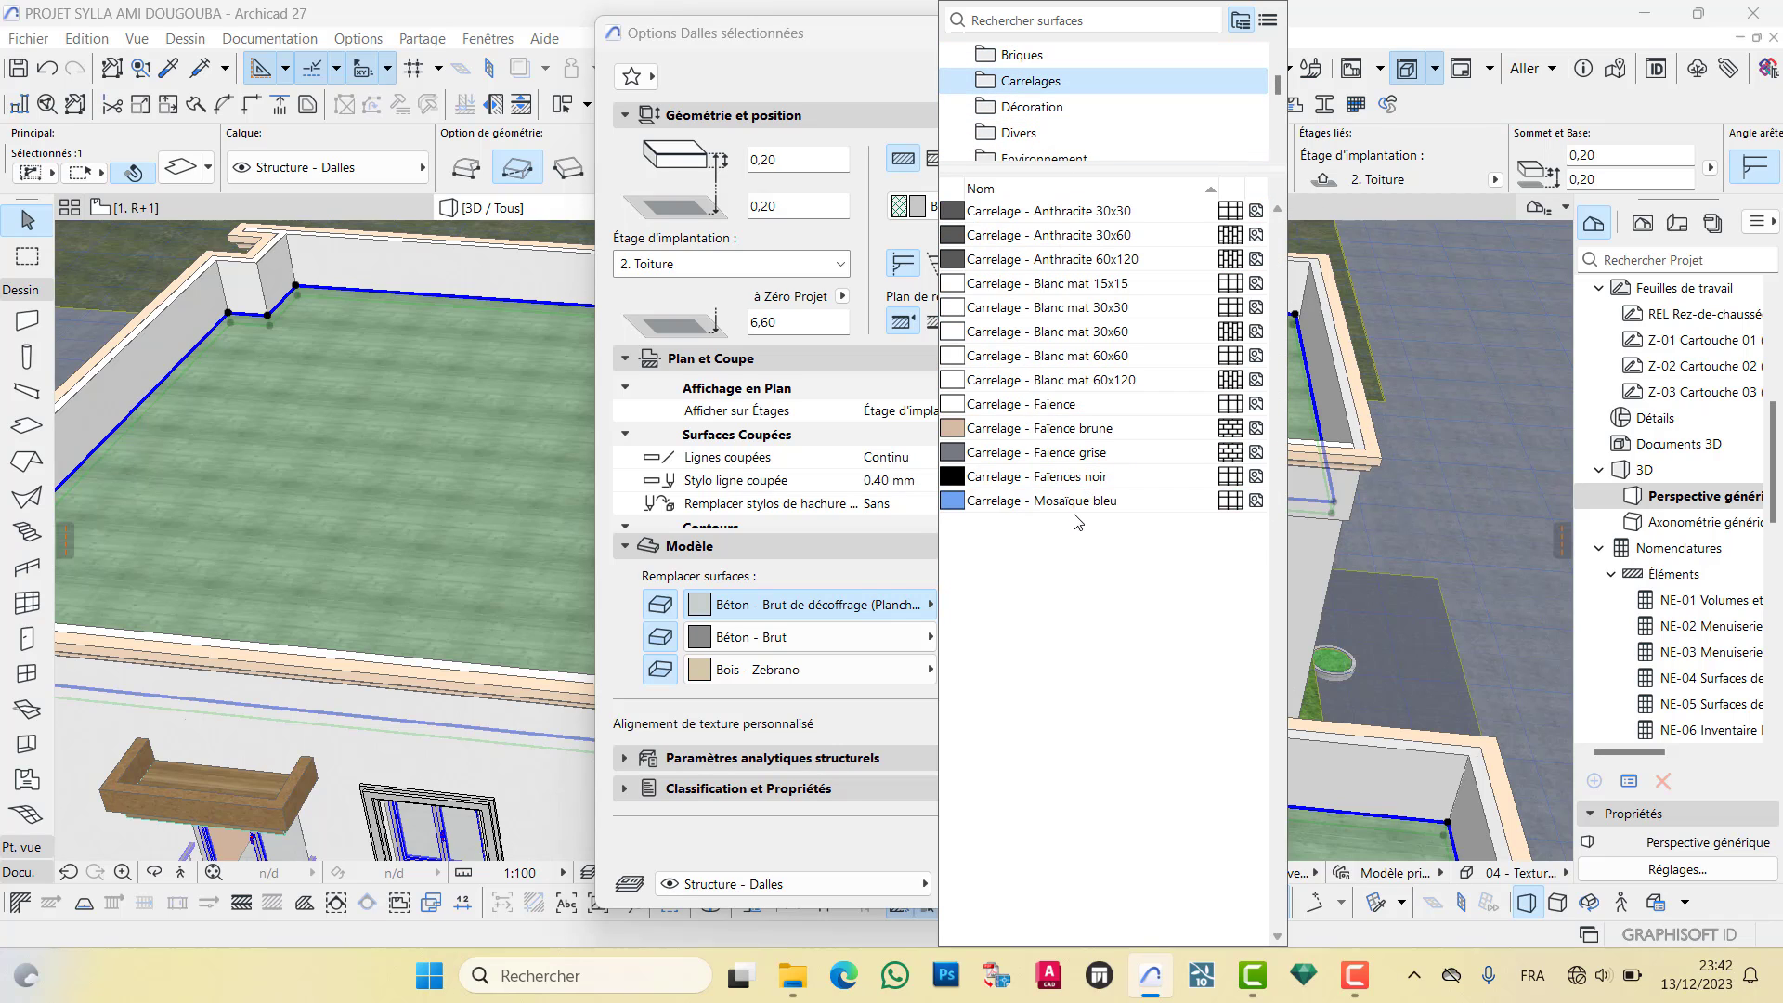
click(770, 51)
Switch to the File Explorer window on the Artlantis TEXTURES folder and look through its texture images down to the WB series
mouse_move(808, 957)
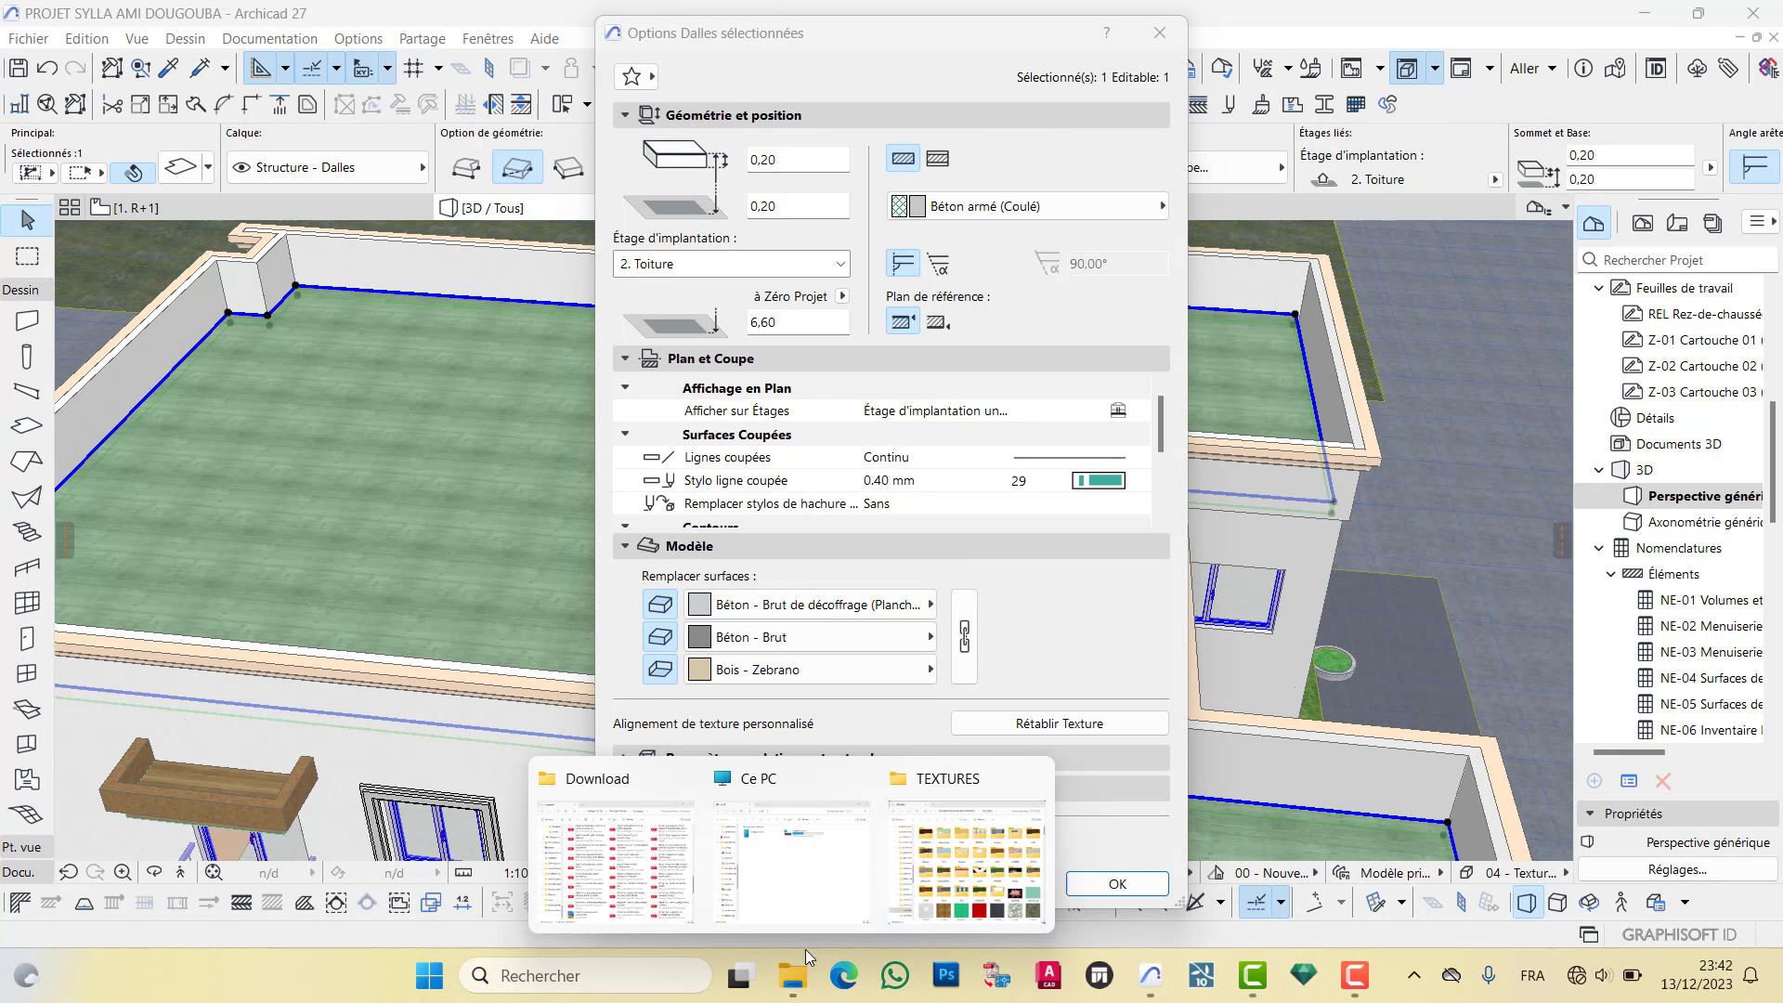
click(948, 892)
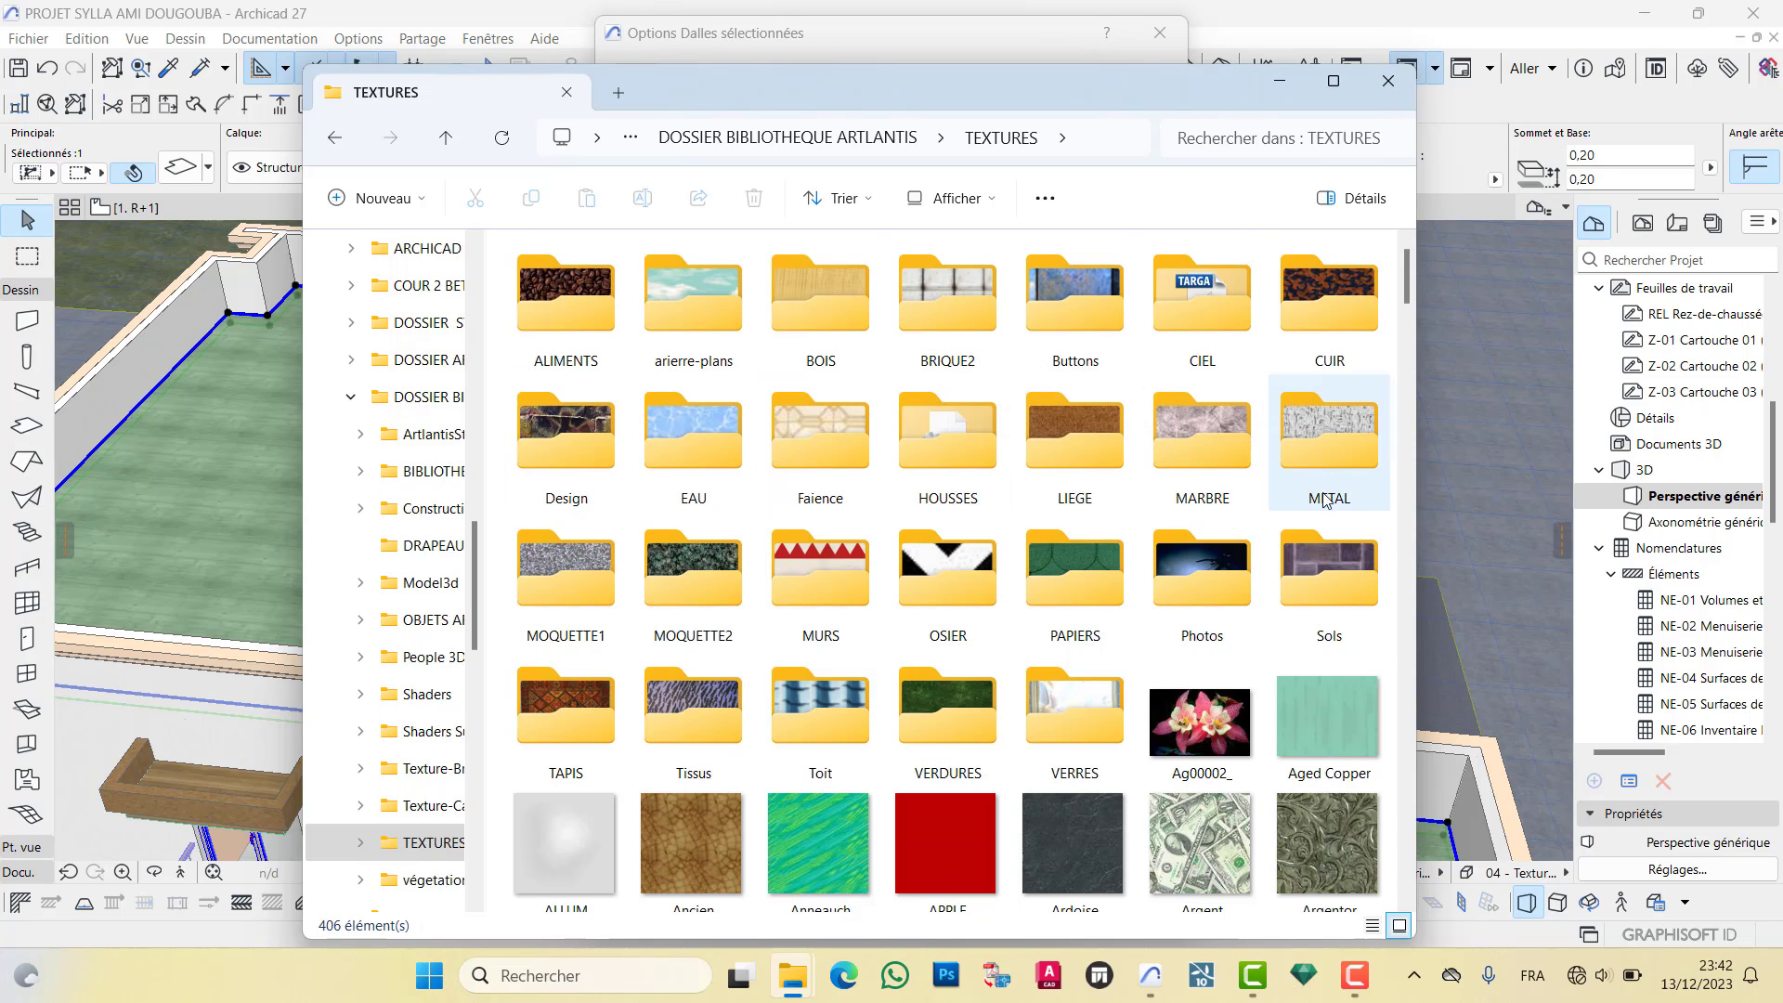
scroll(1261, 670, down, 3)
scroll(1261, 670, down, 10)
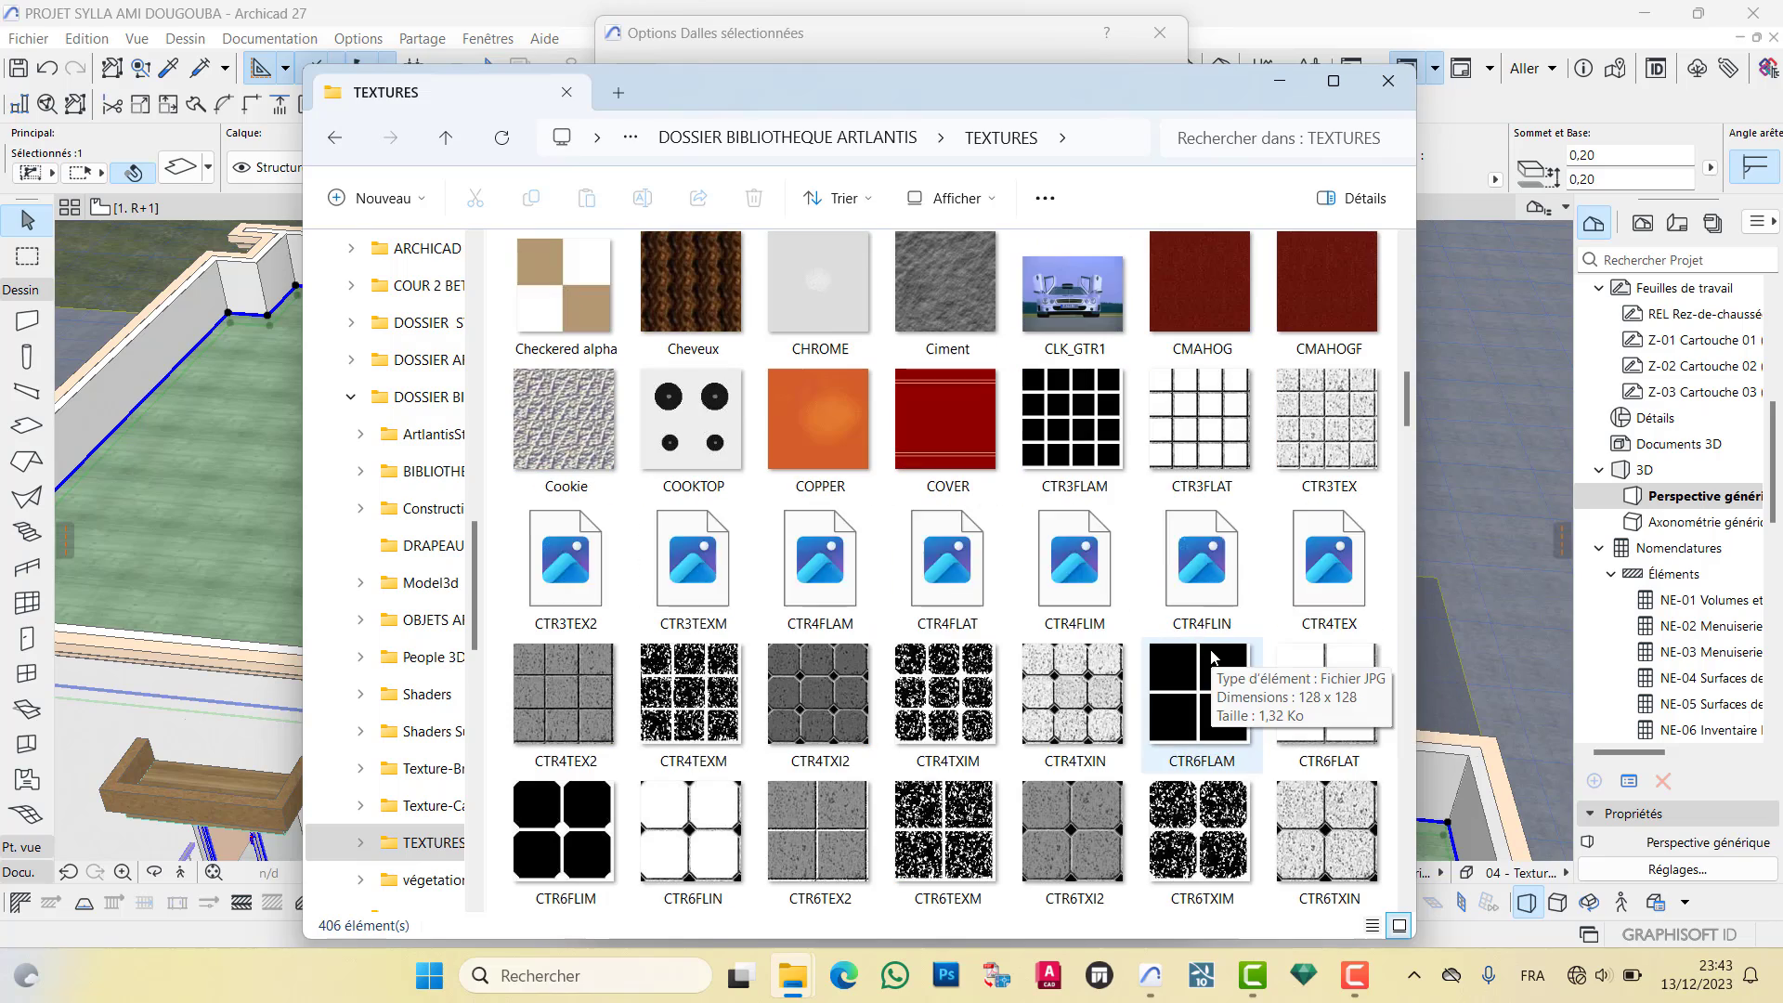
scroll(1178, 639, down, 5)
scroll(1178, 639, down, 10)
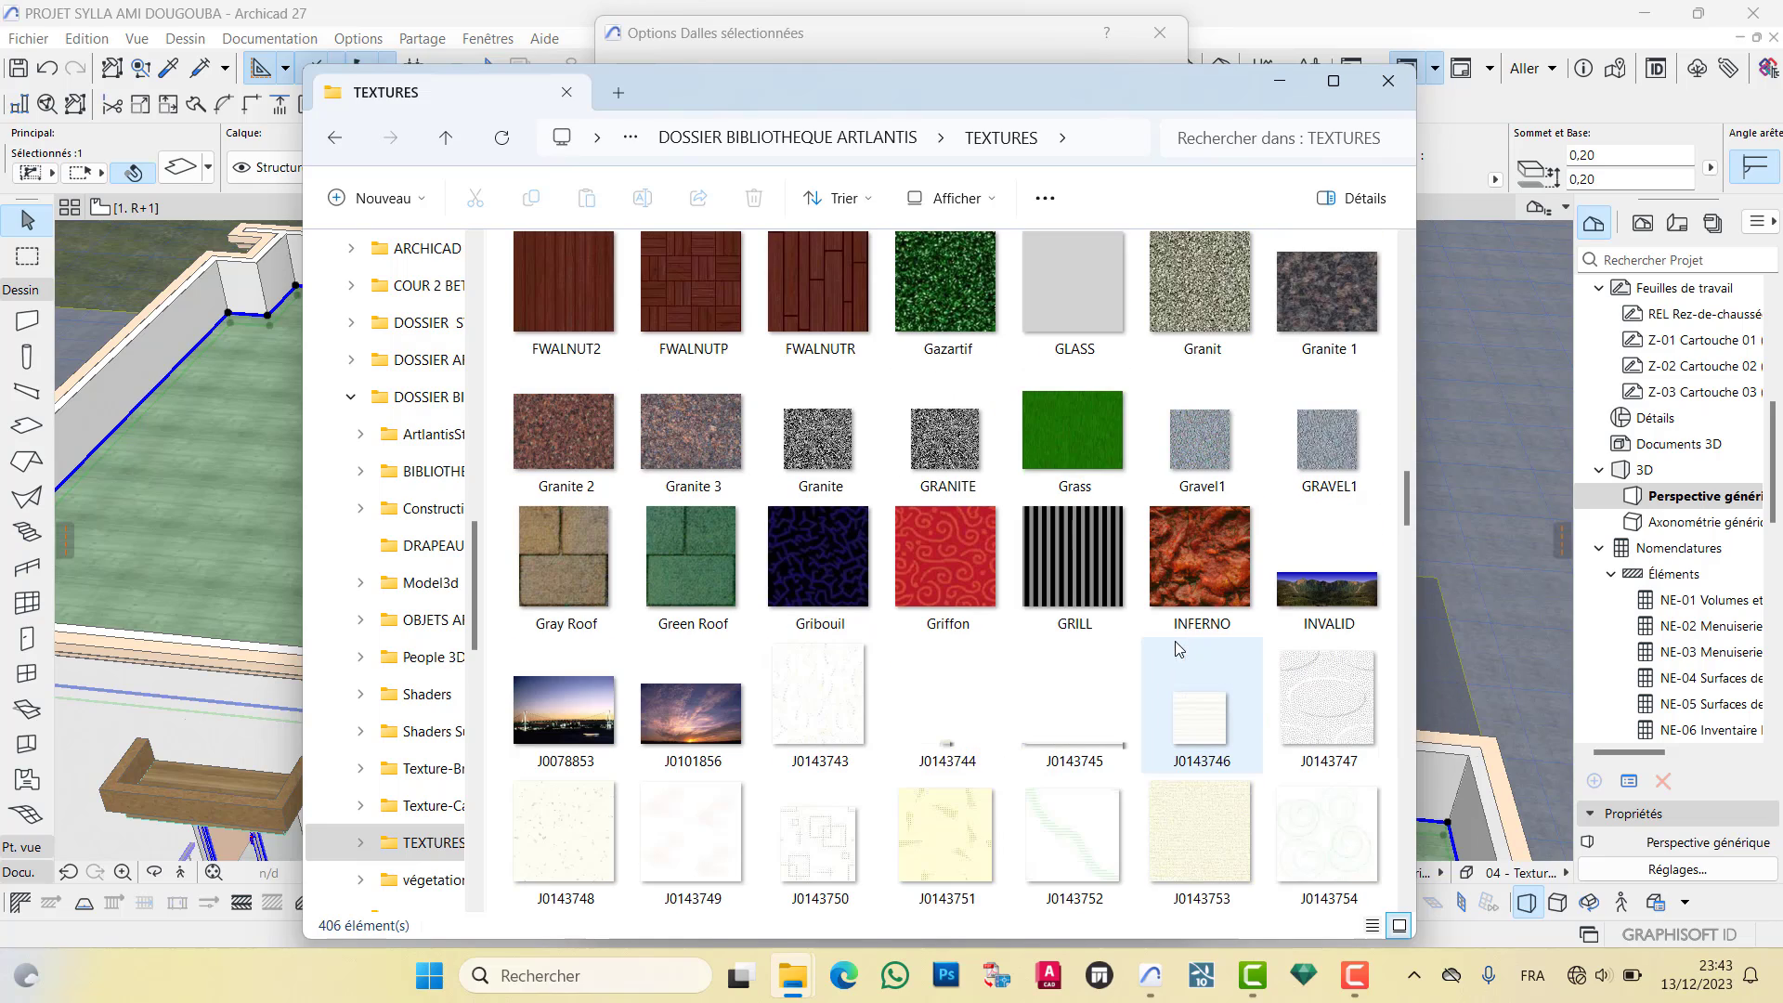
scroll(1176, 648, down, 5)
scroll(1176, 647, down, 7)
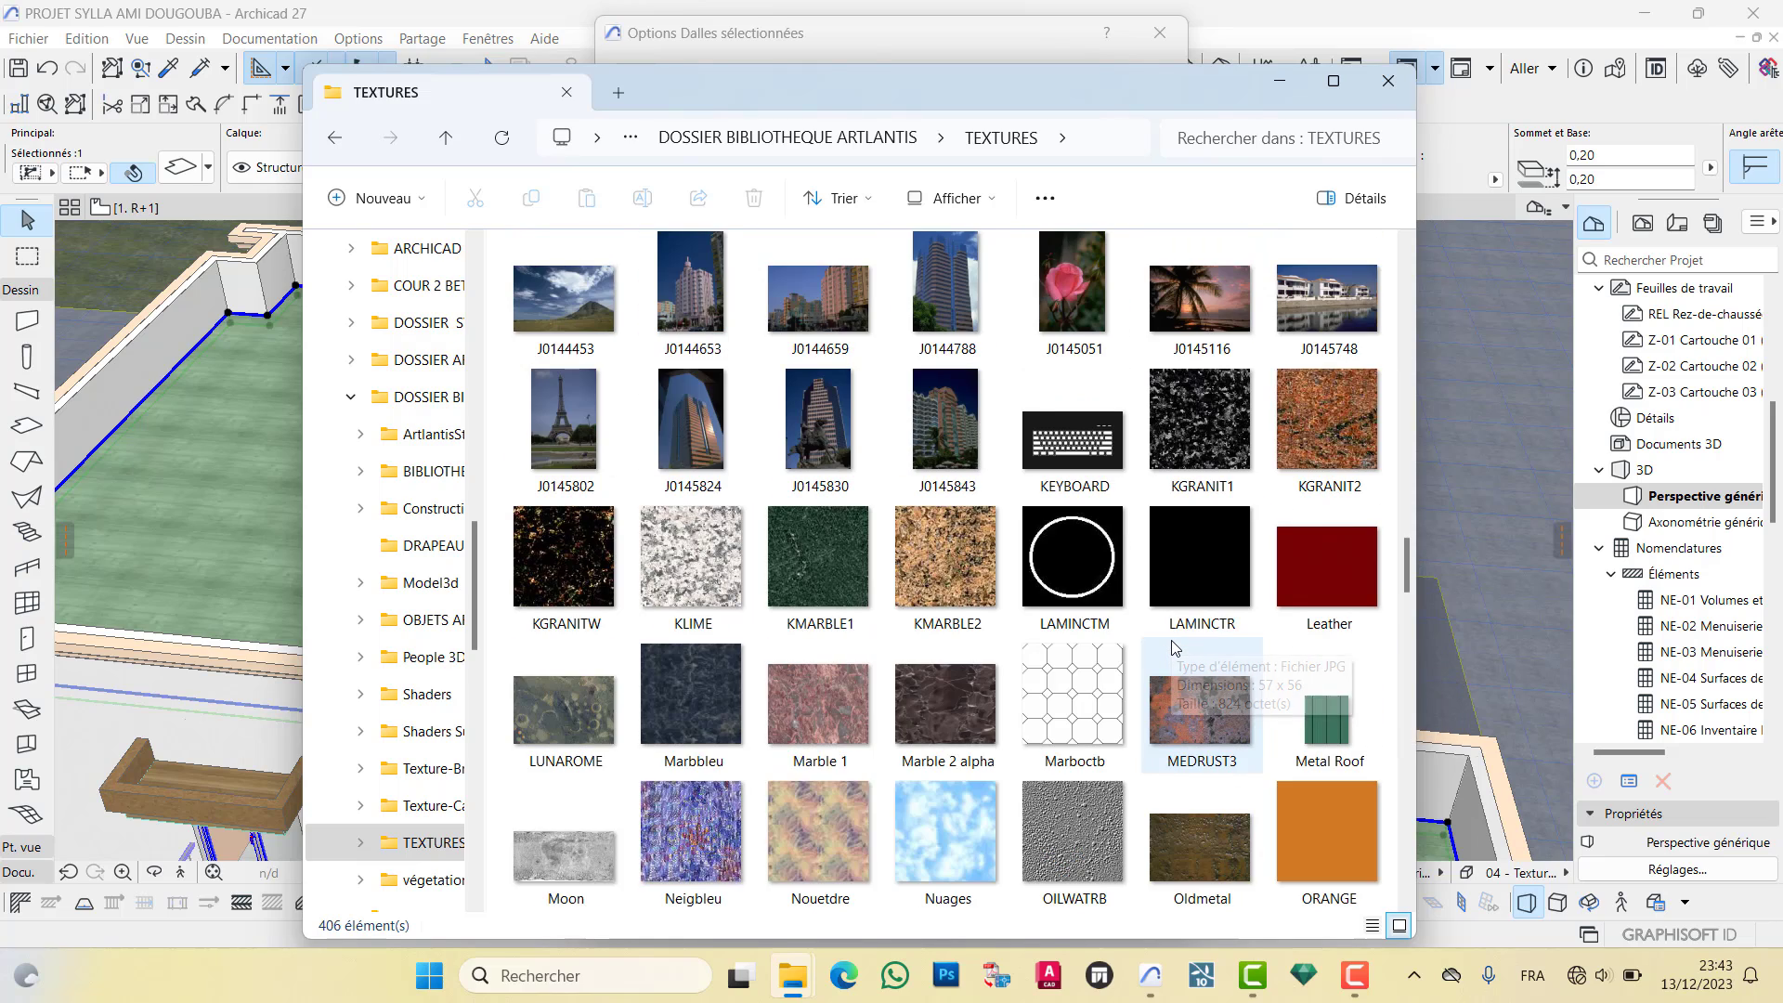
scroll(1172, 647, down, 10)
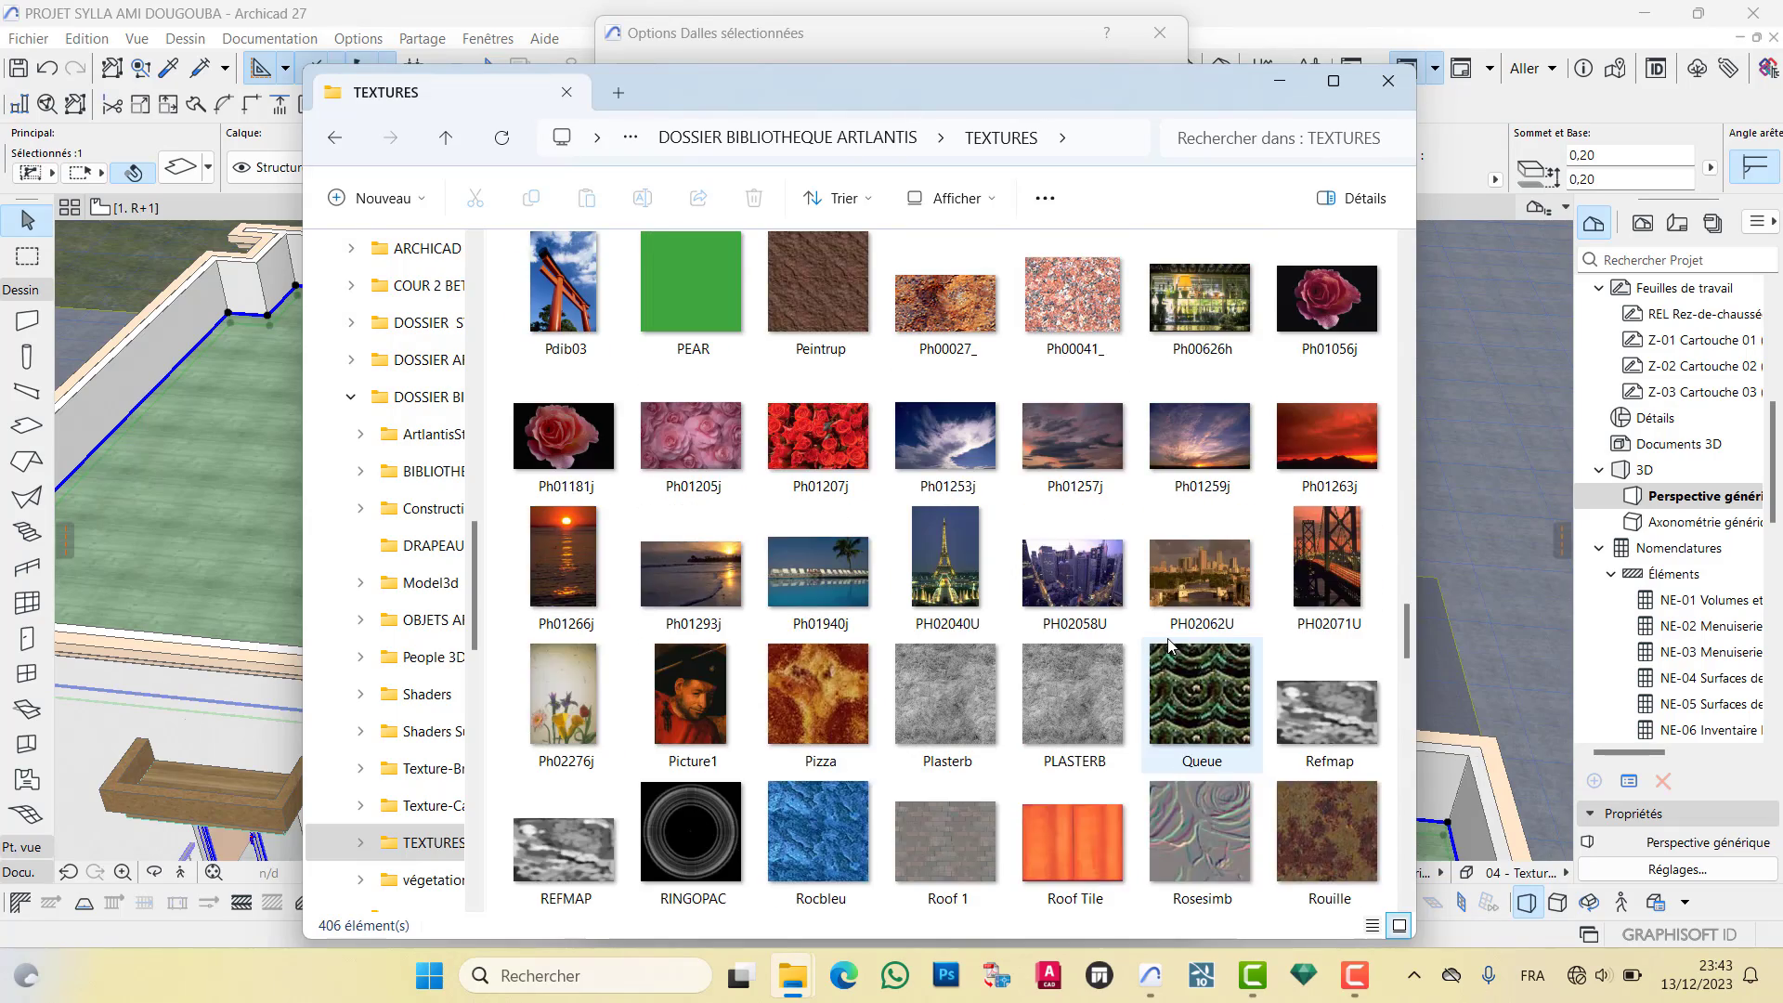
scroll(1172, 648, down, 10)
scroll(943, 523, up, 8)
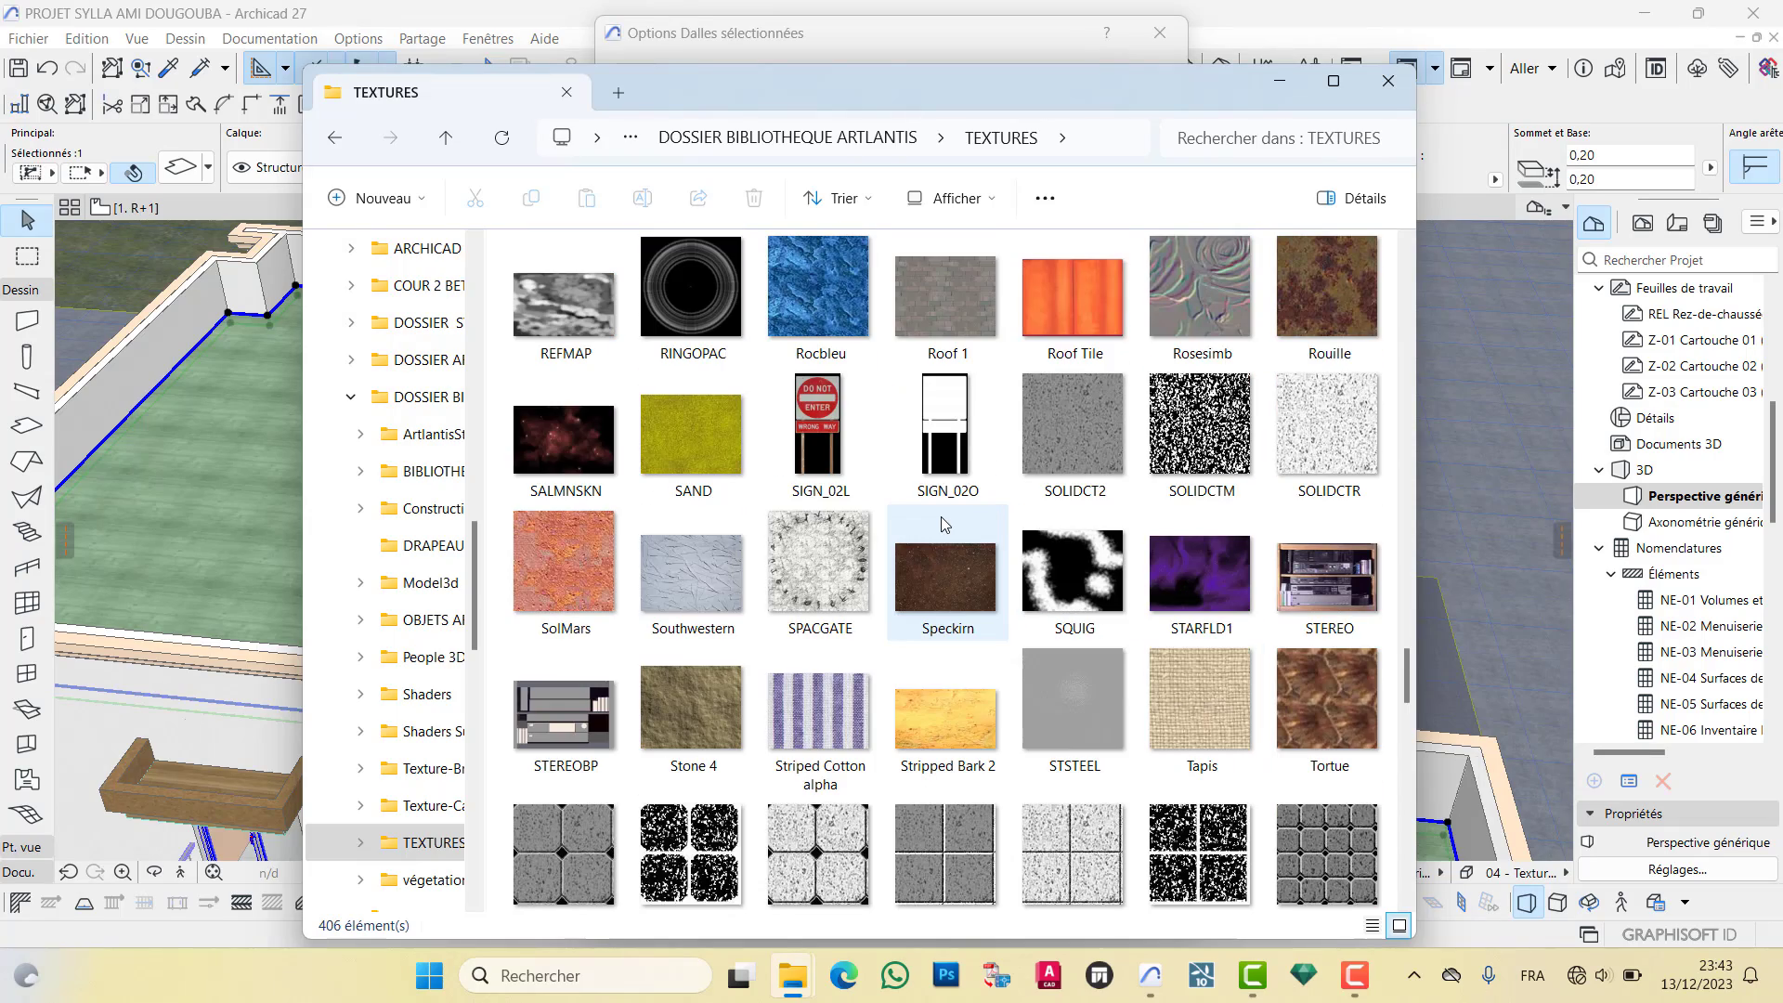
scroll(944, 524, down, 15)
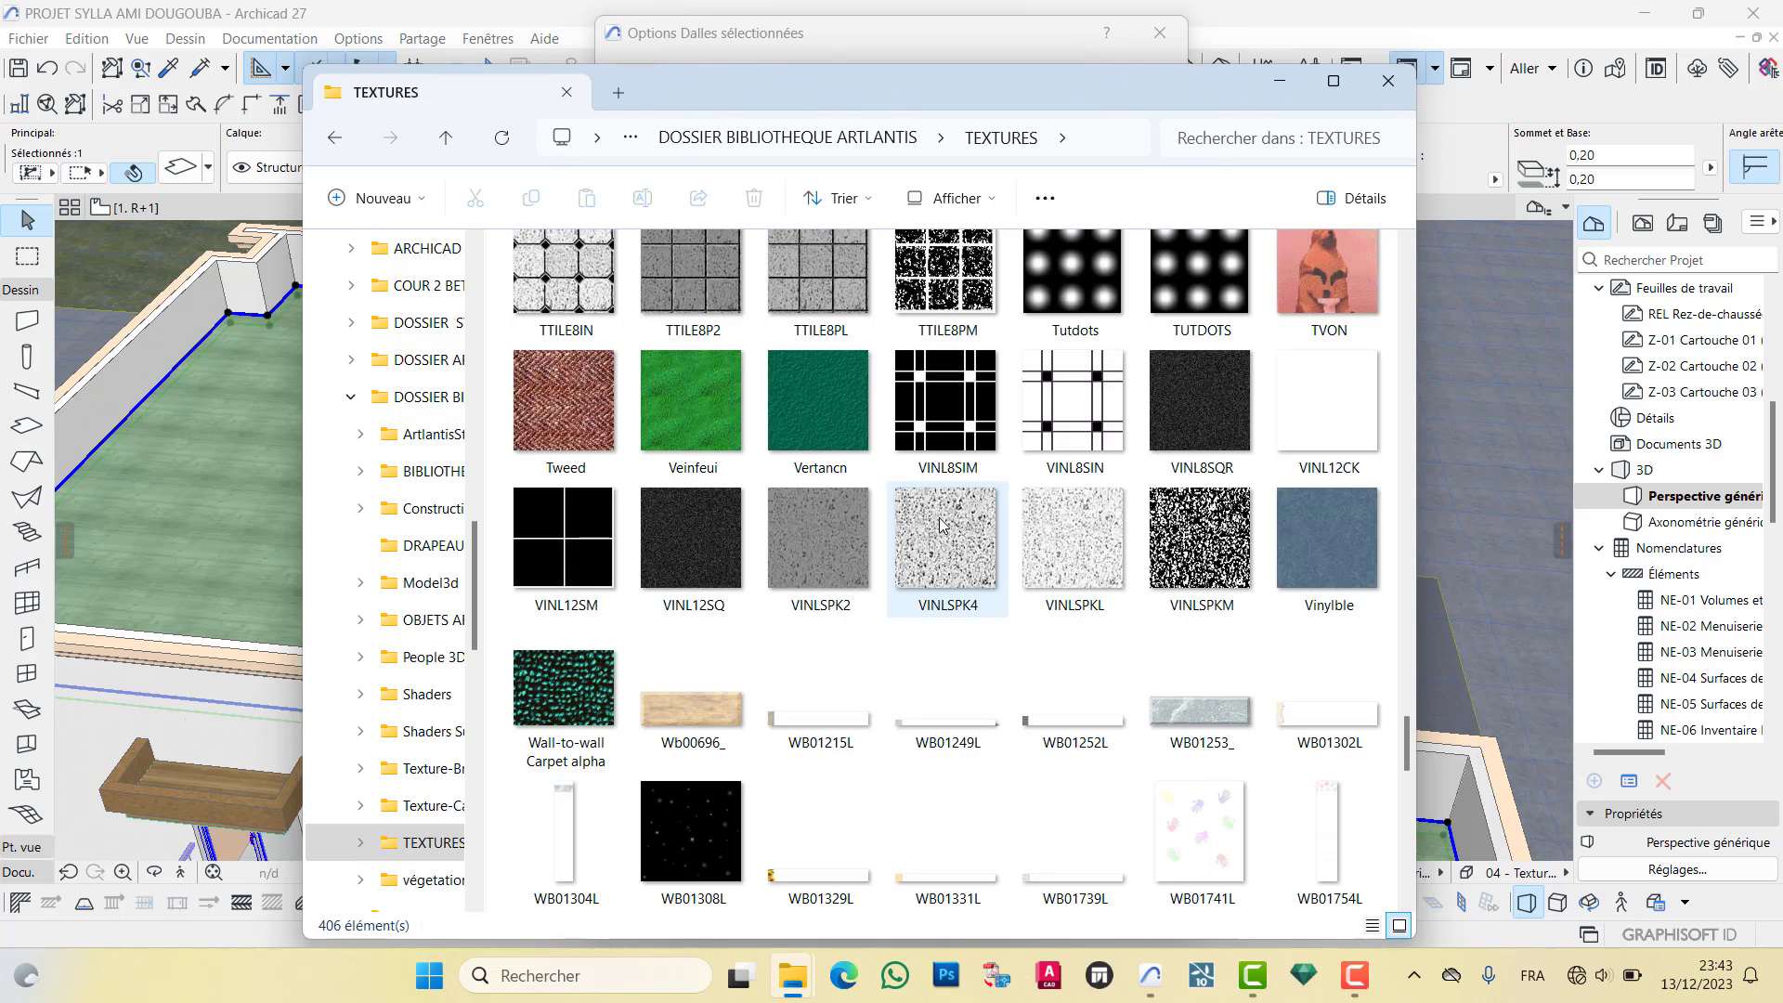
scroll(943, 525, down, 15)
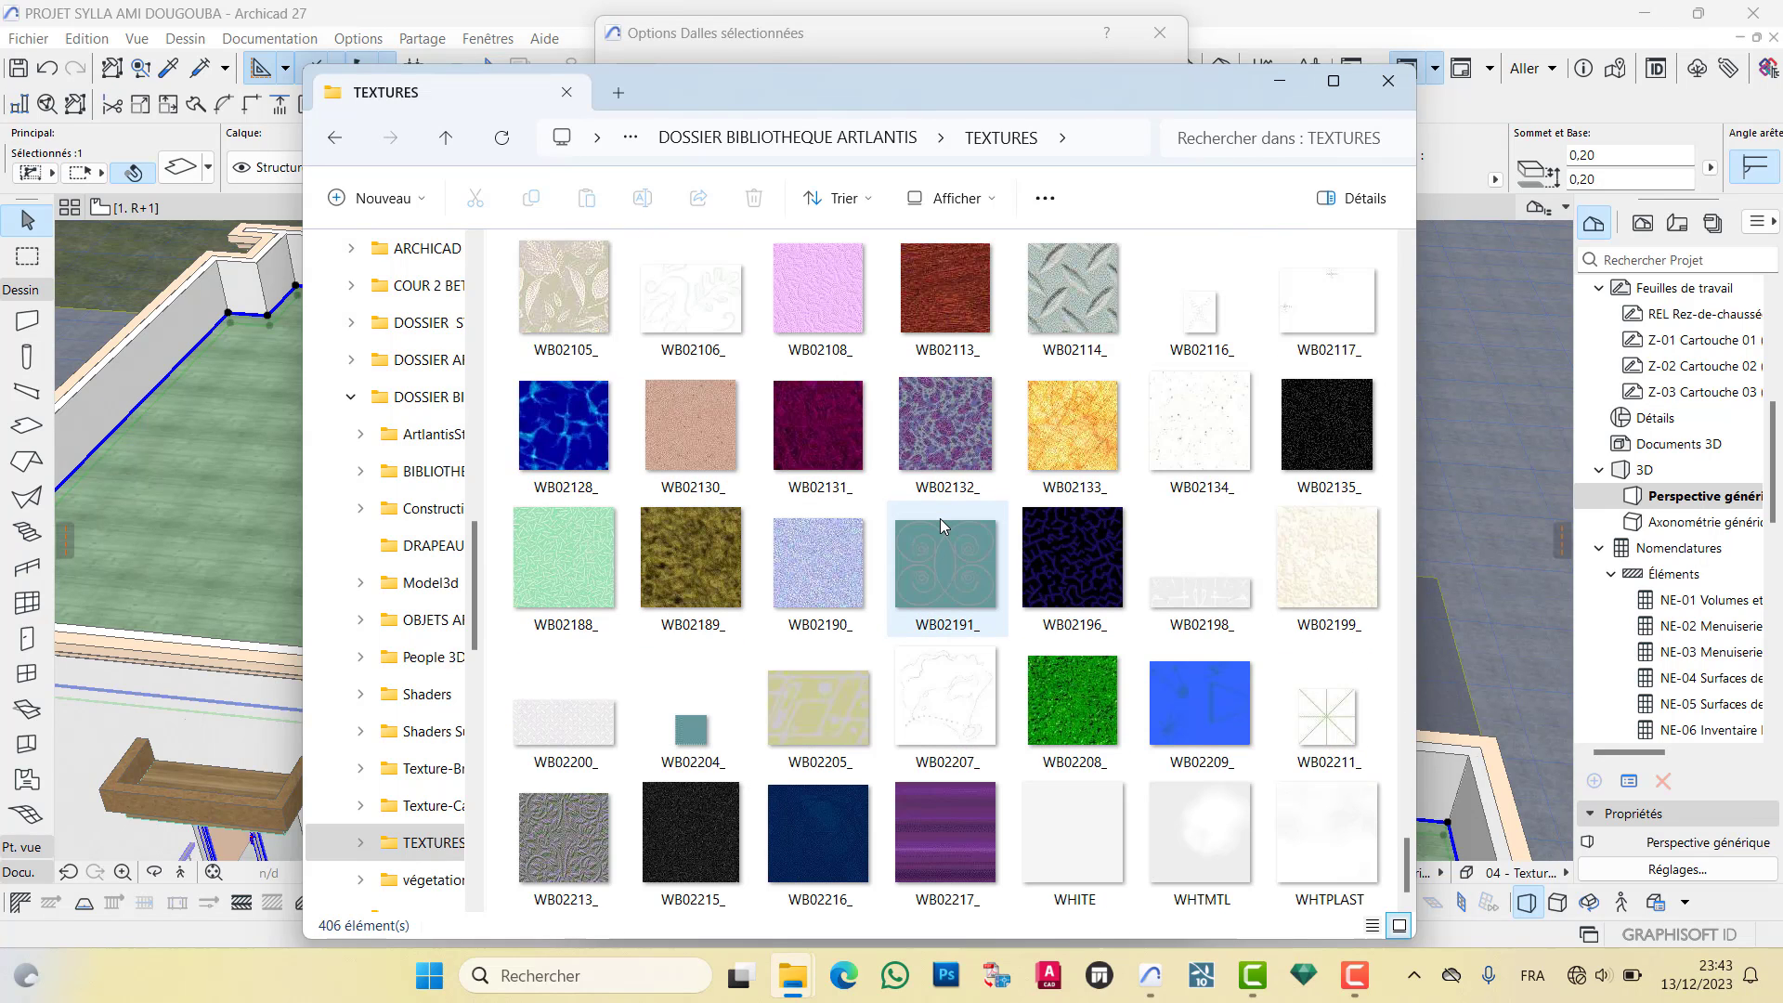
scroll(944, 520, up, 8)
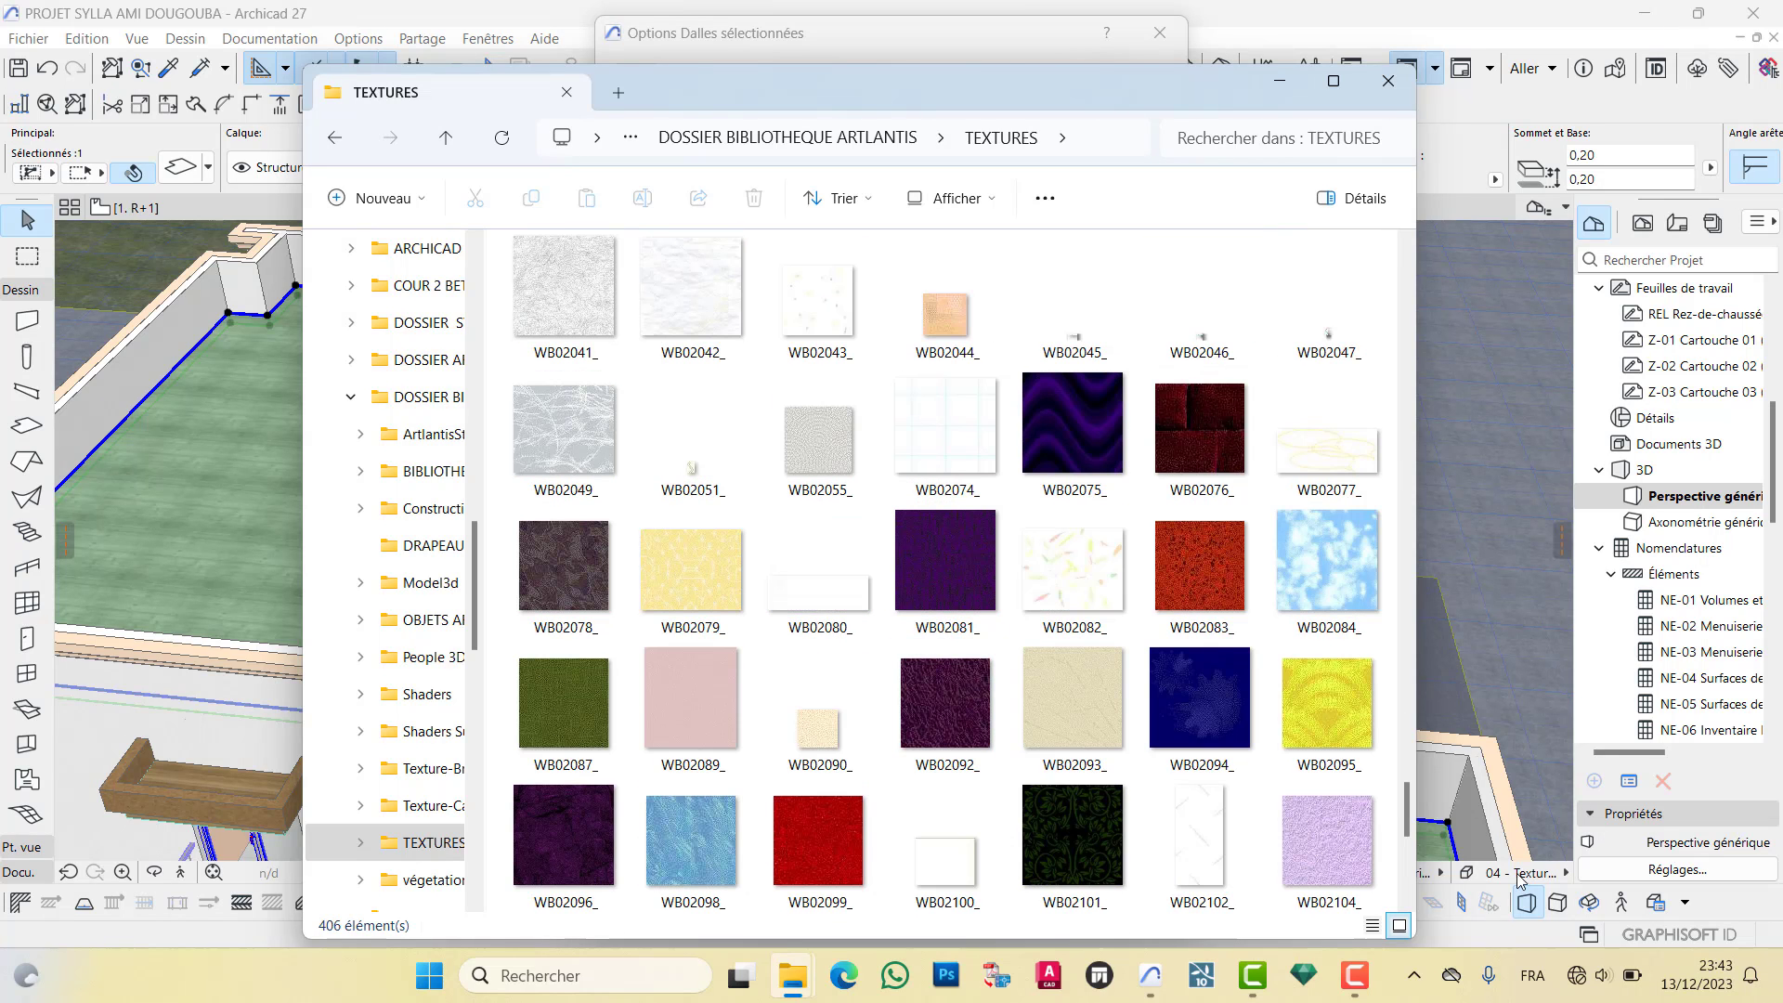
click(1378, 972)
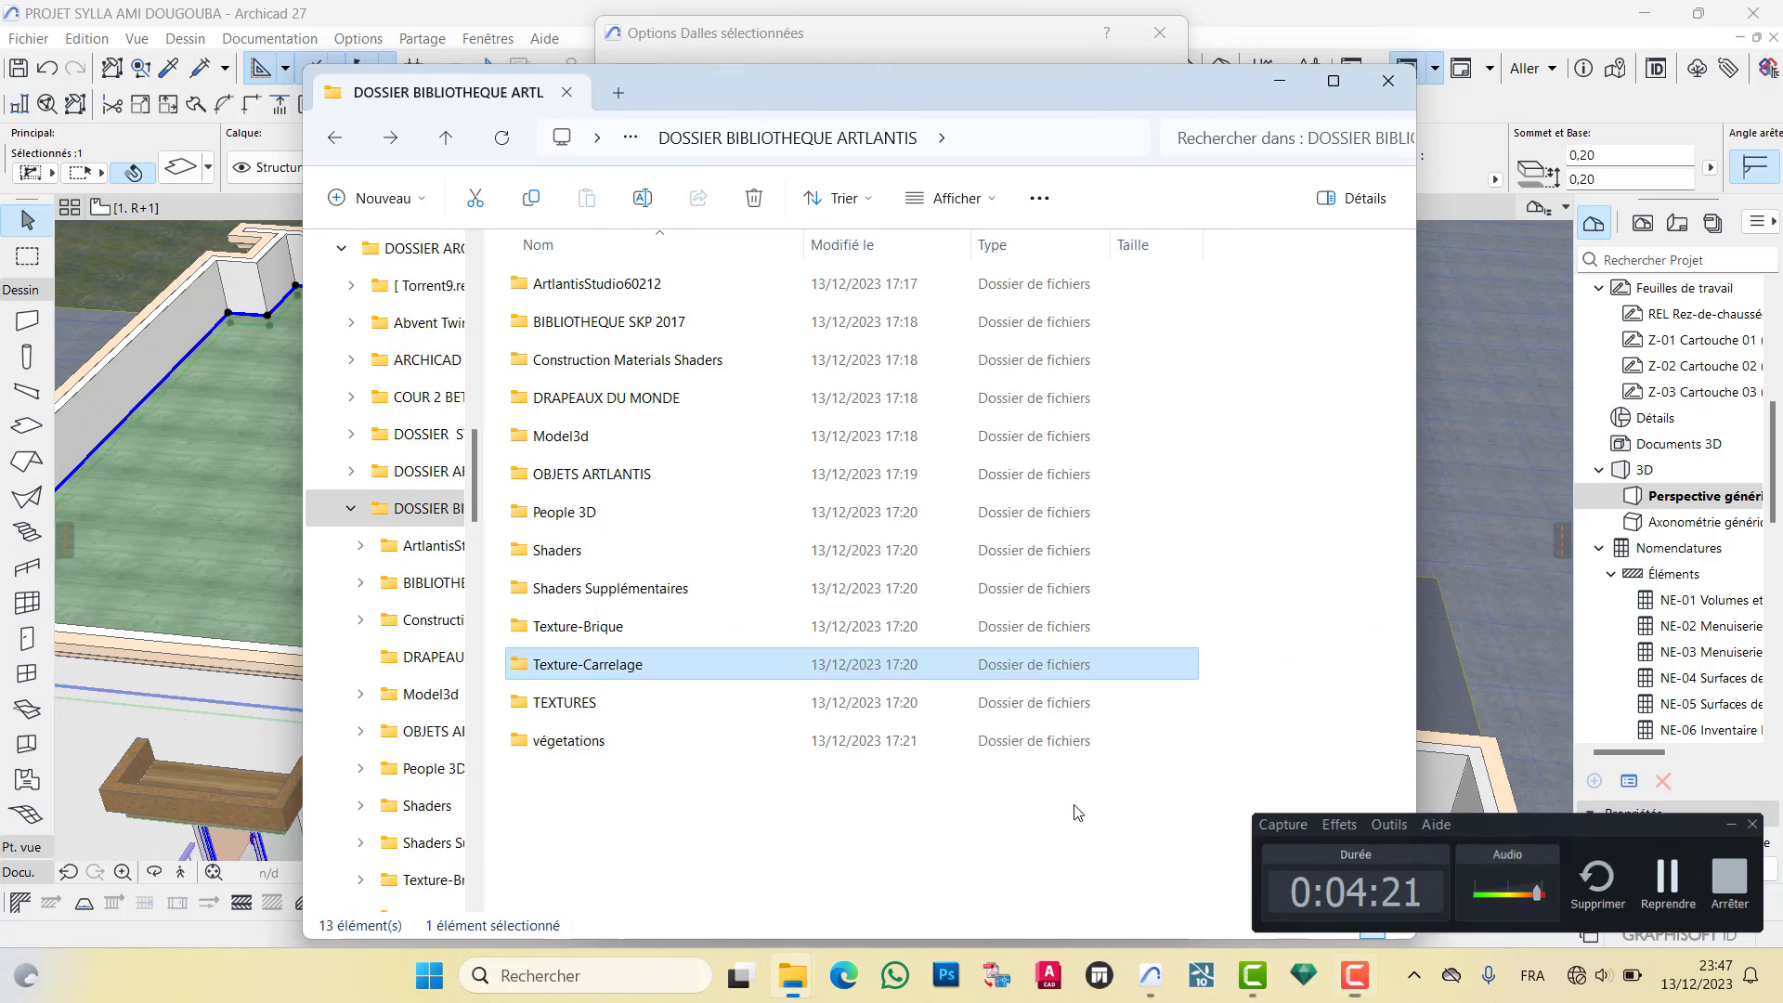
Open the DRAPEAUX DU MONDE folder in the Artlantis library, look over its flag images, and return to the library folder
click(595, 283)
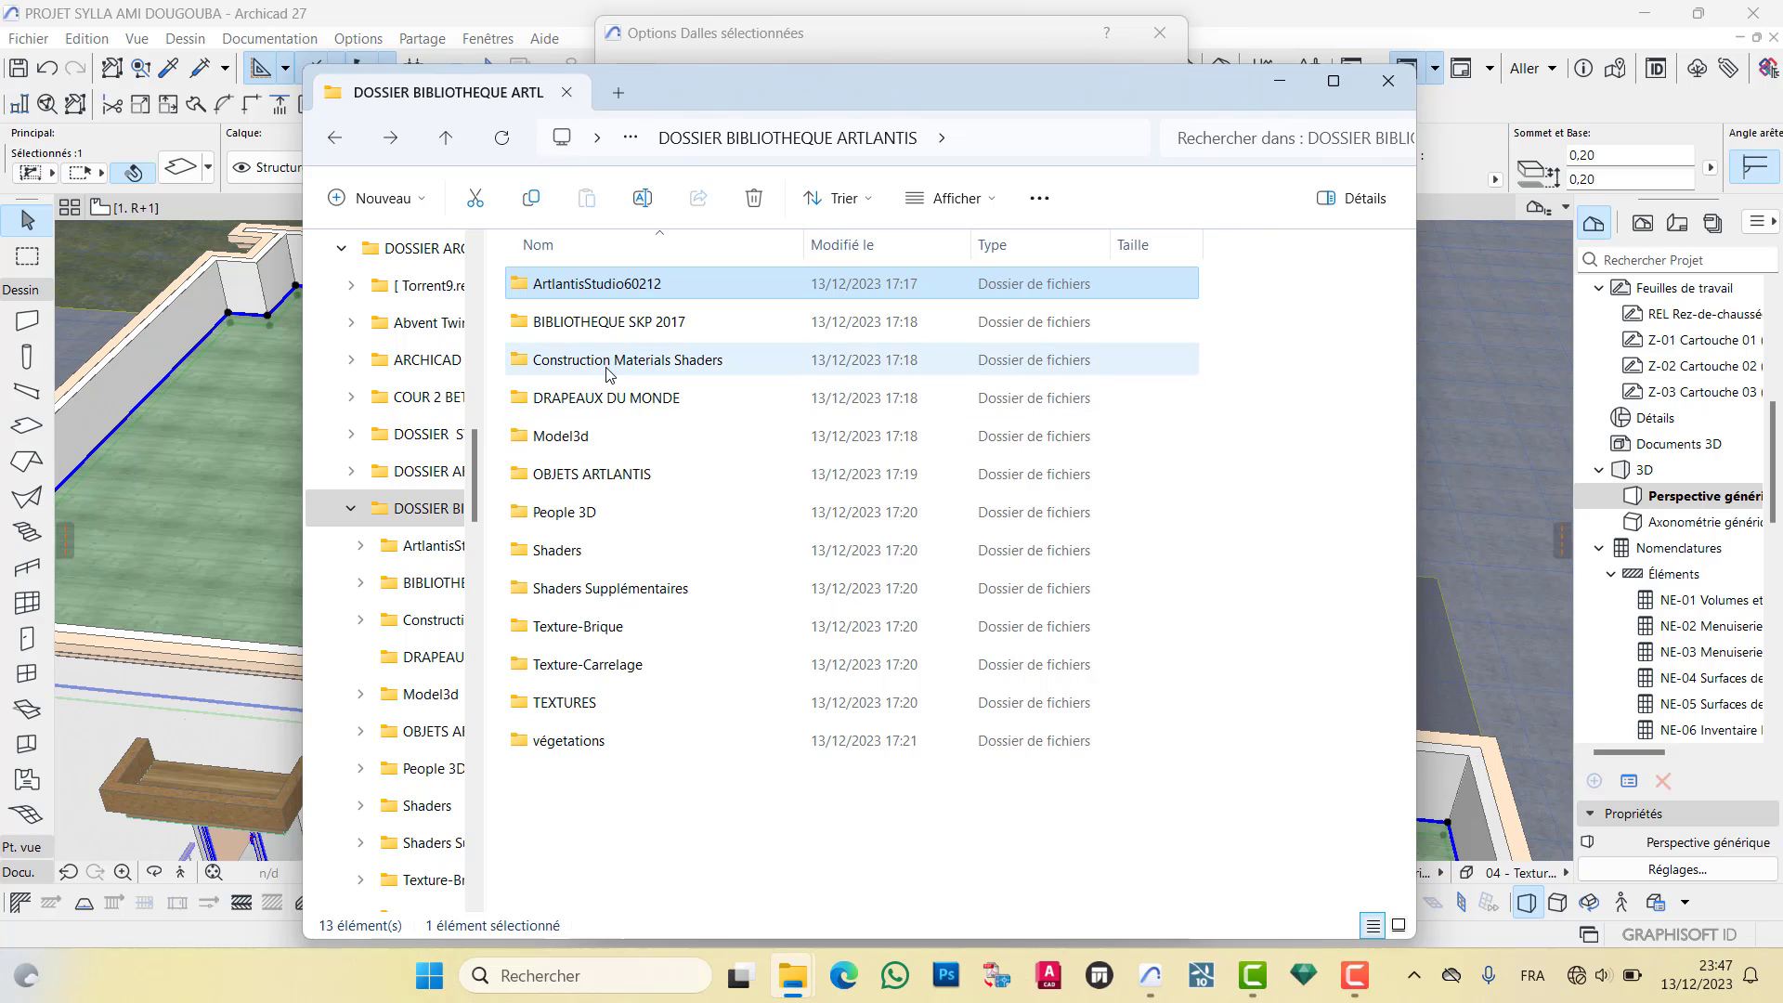
double_click(606, 407)
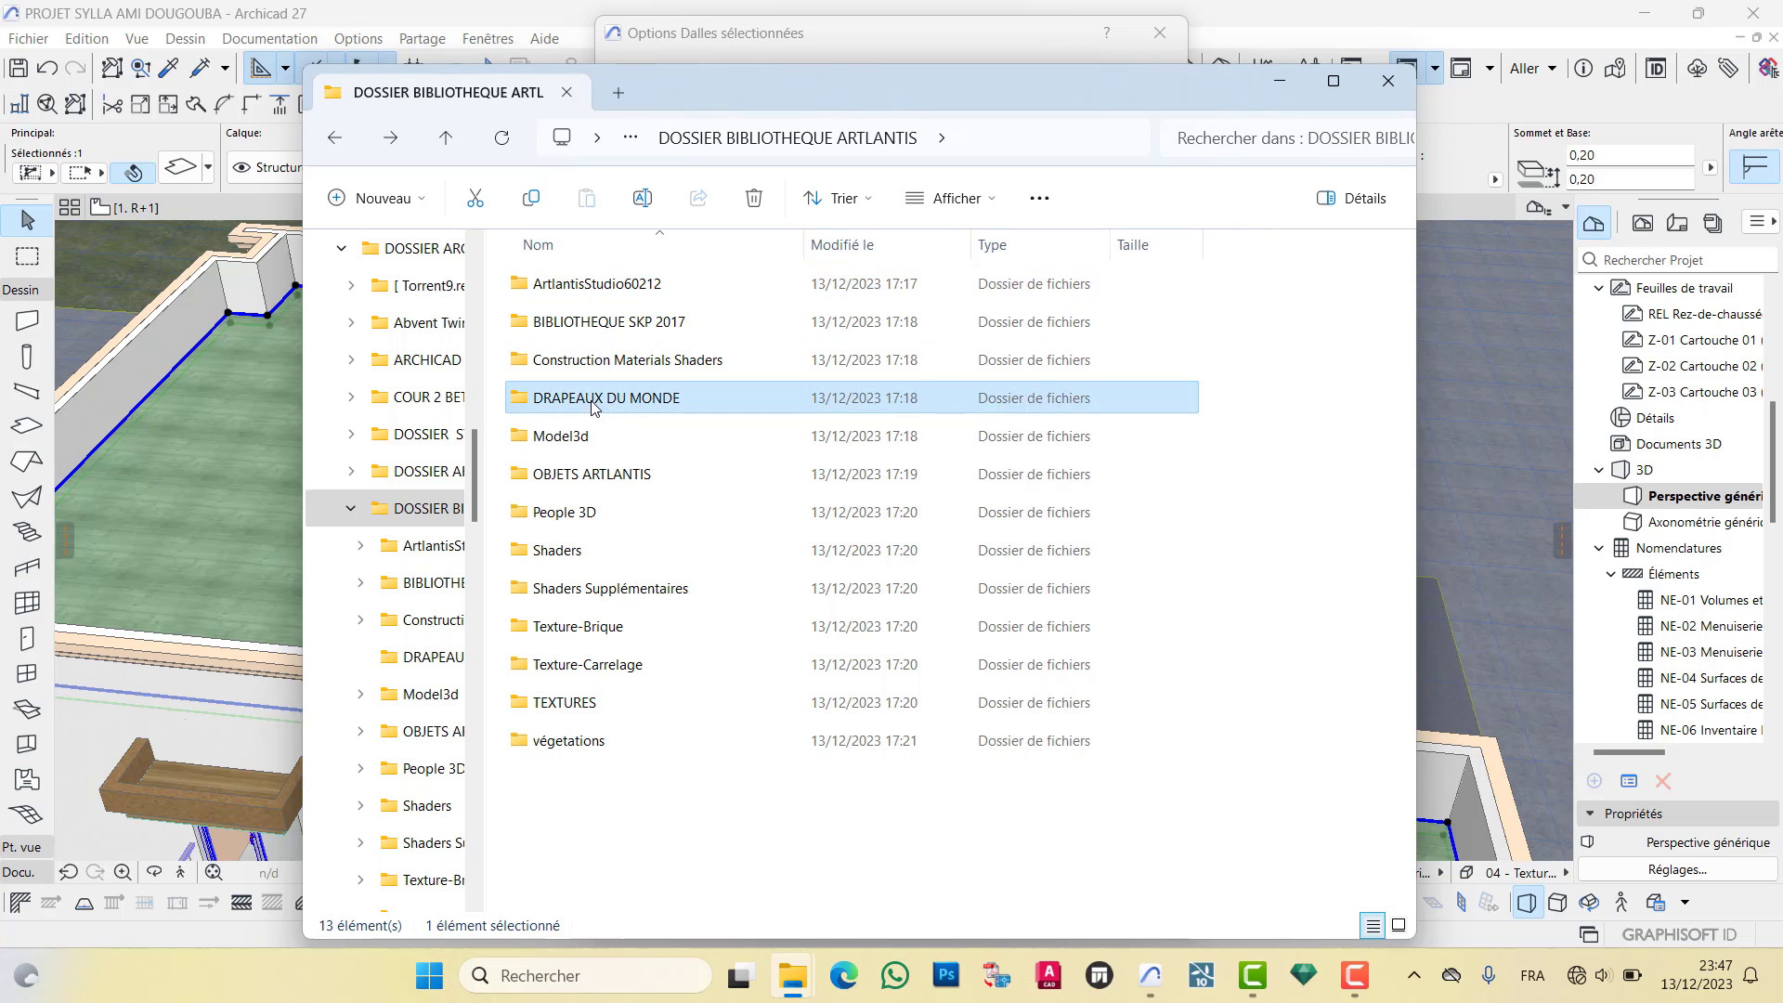
scroll(949, 609, down, 20)
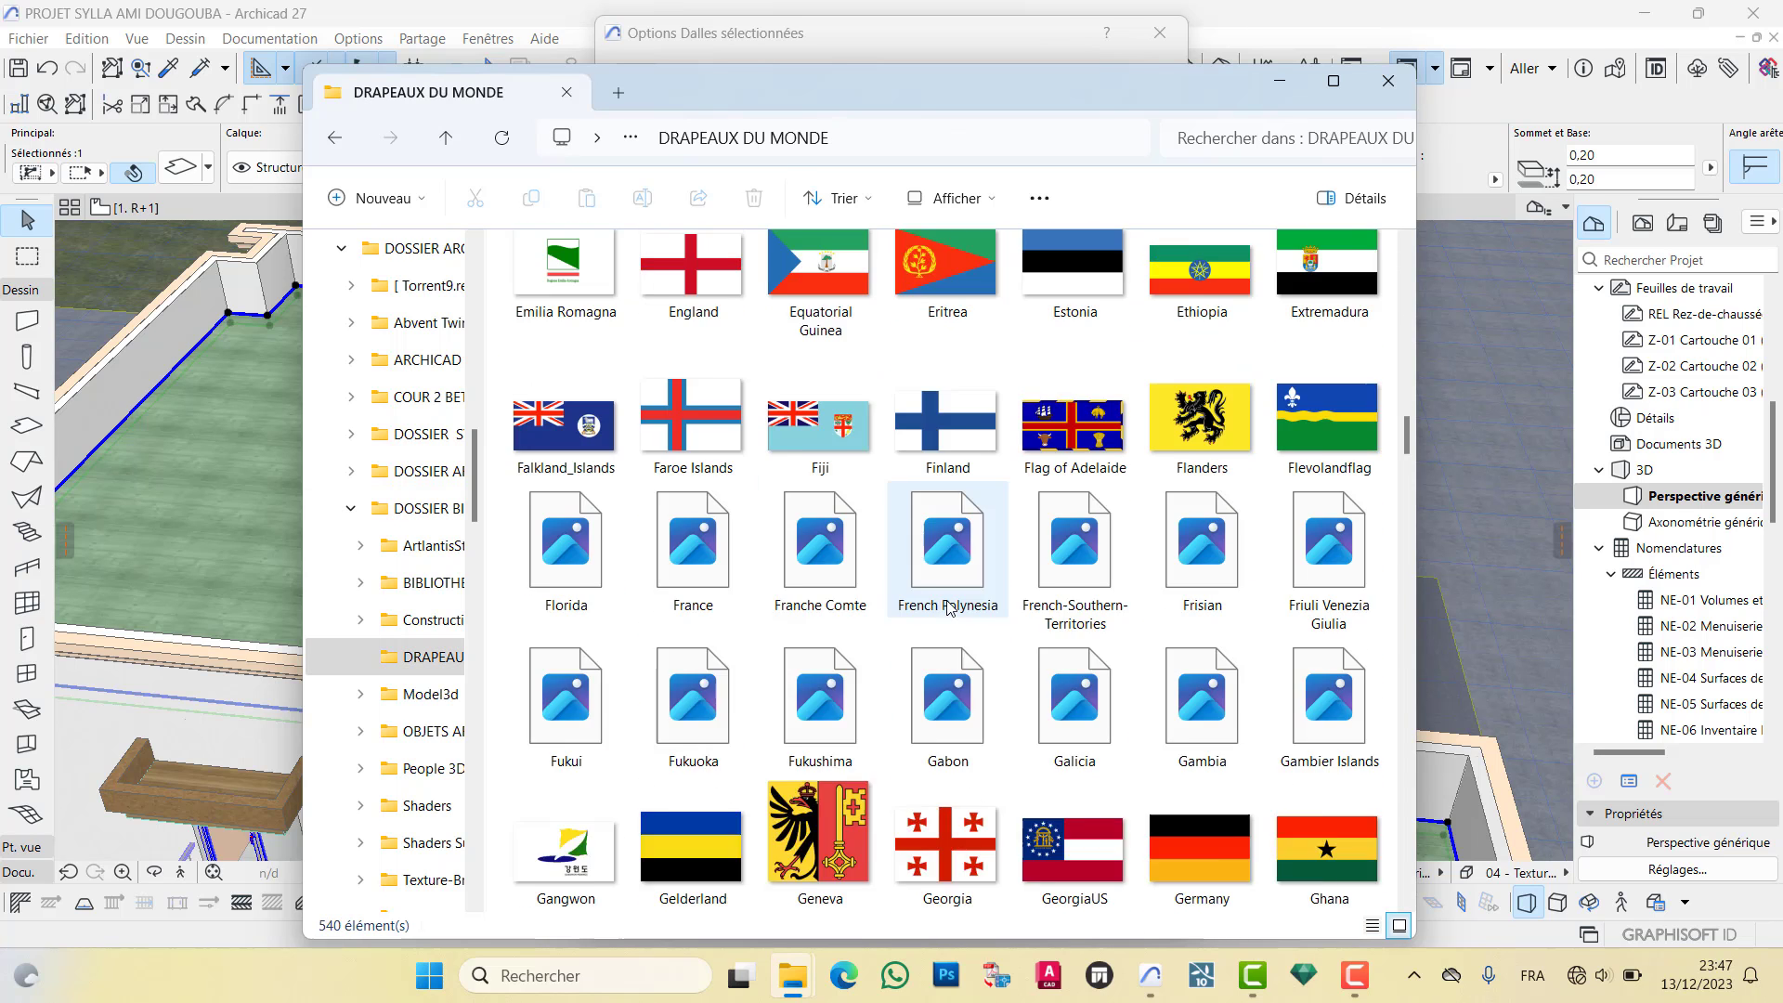
scroll(949, 609, down, 3)
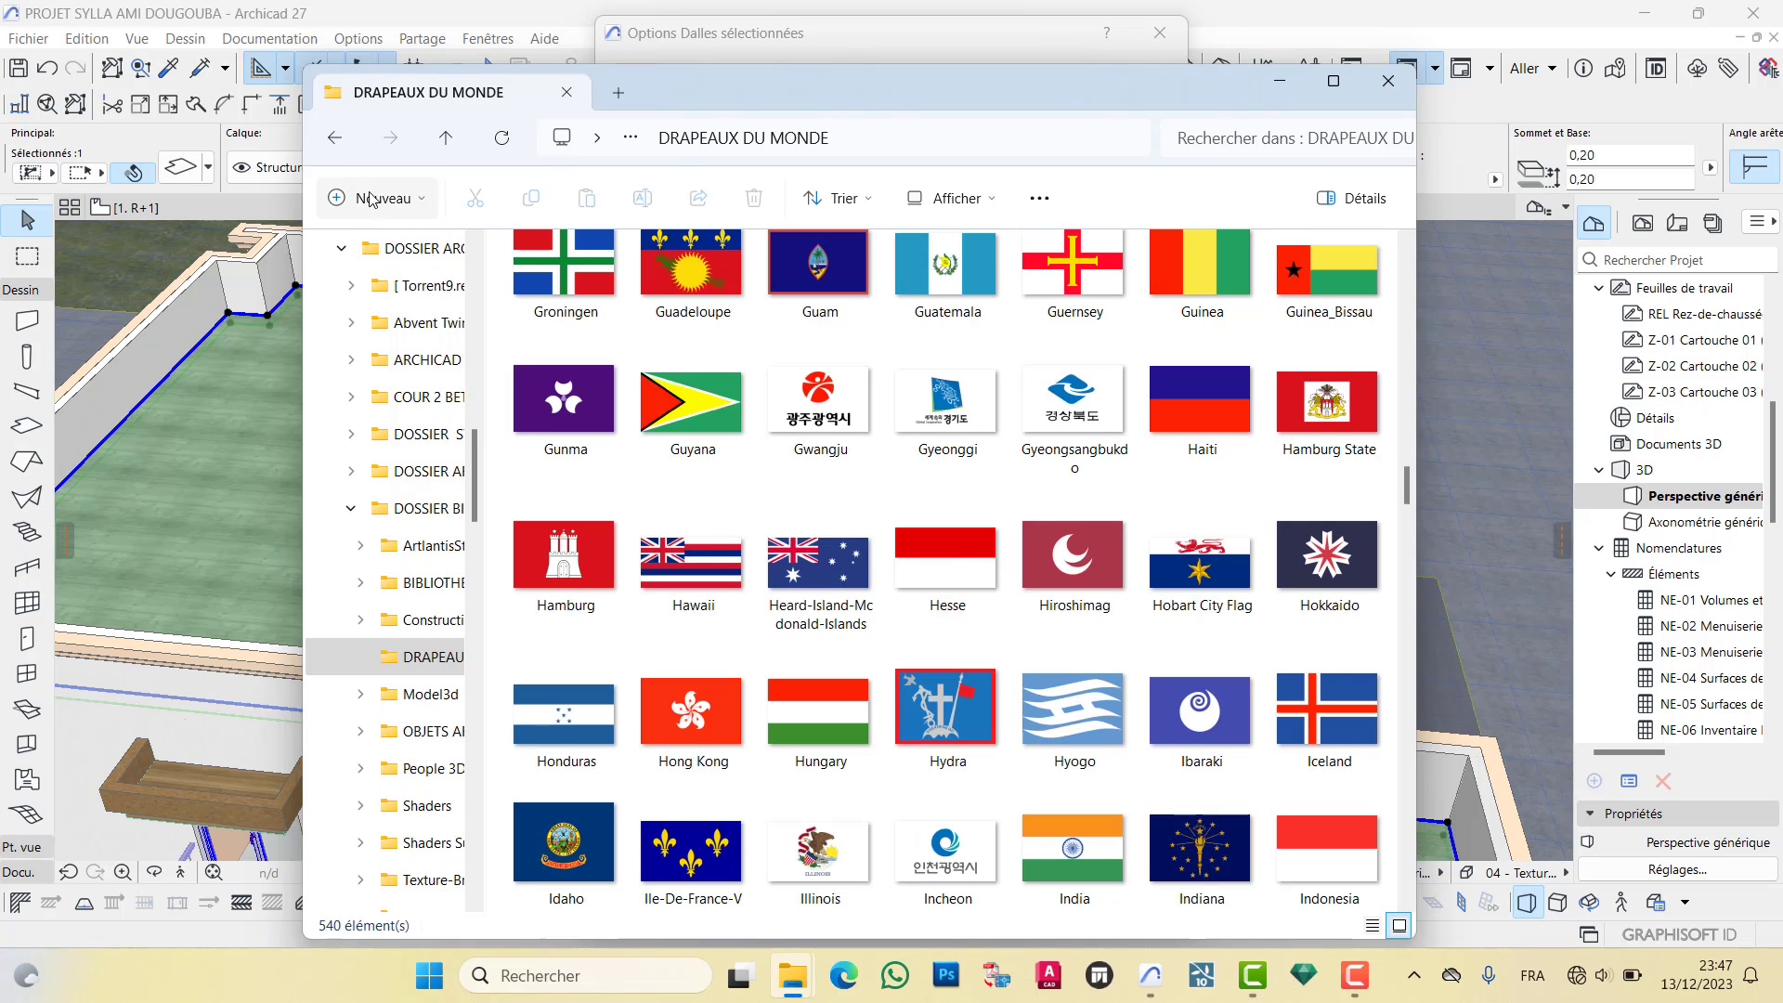
click(334, 138)
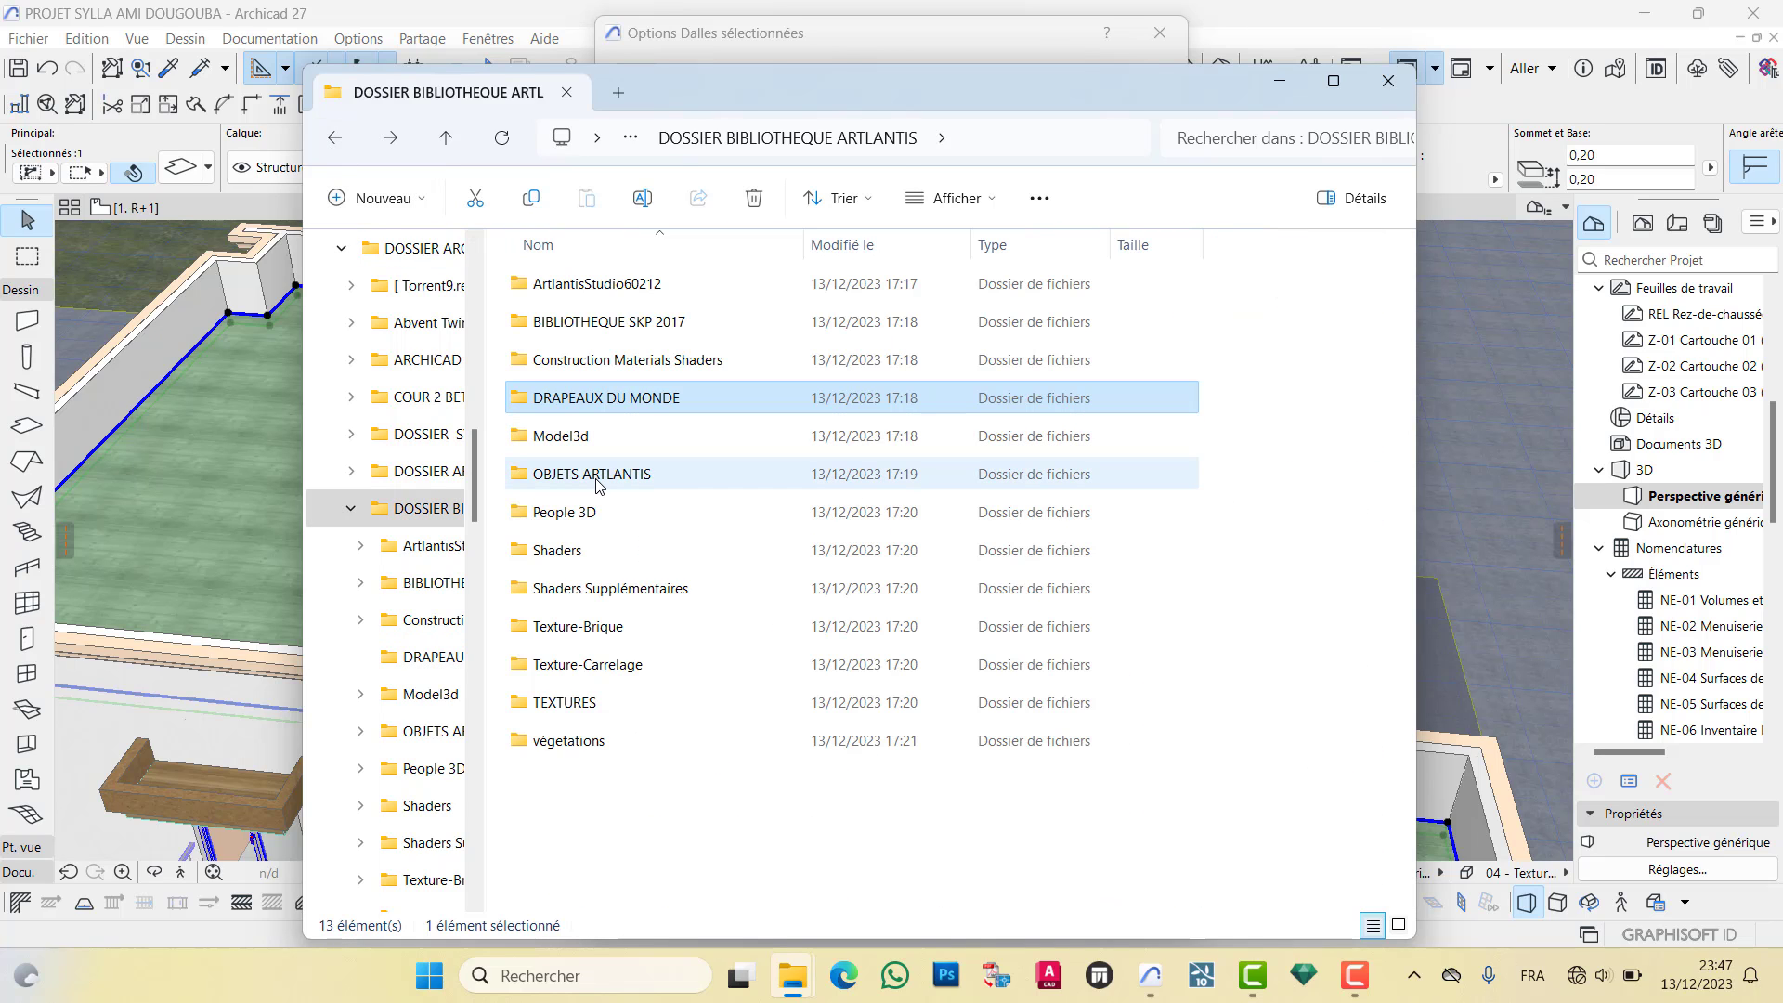
Open the Brique folder inside Texture-Brique, look through its brick images, and return to the main library folder
double_click(604, 628)
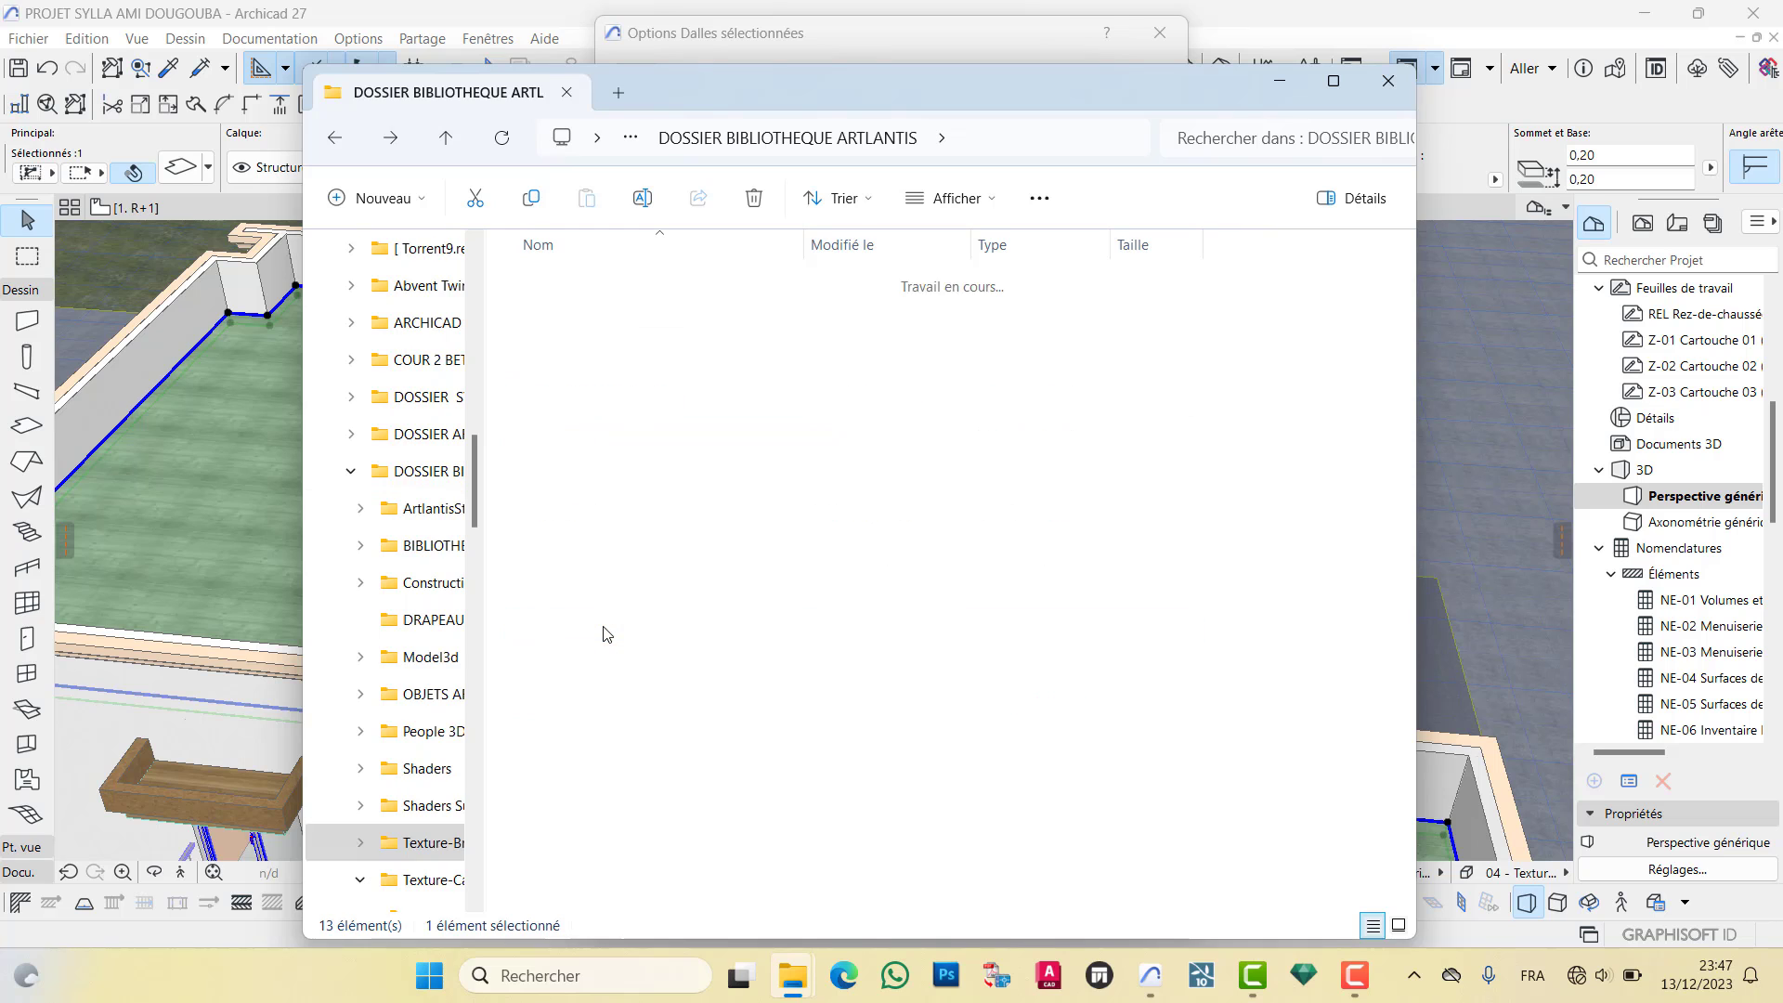
double_click(546, 286)
scroll(819, 585, down, 5)
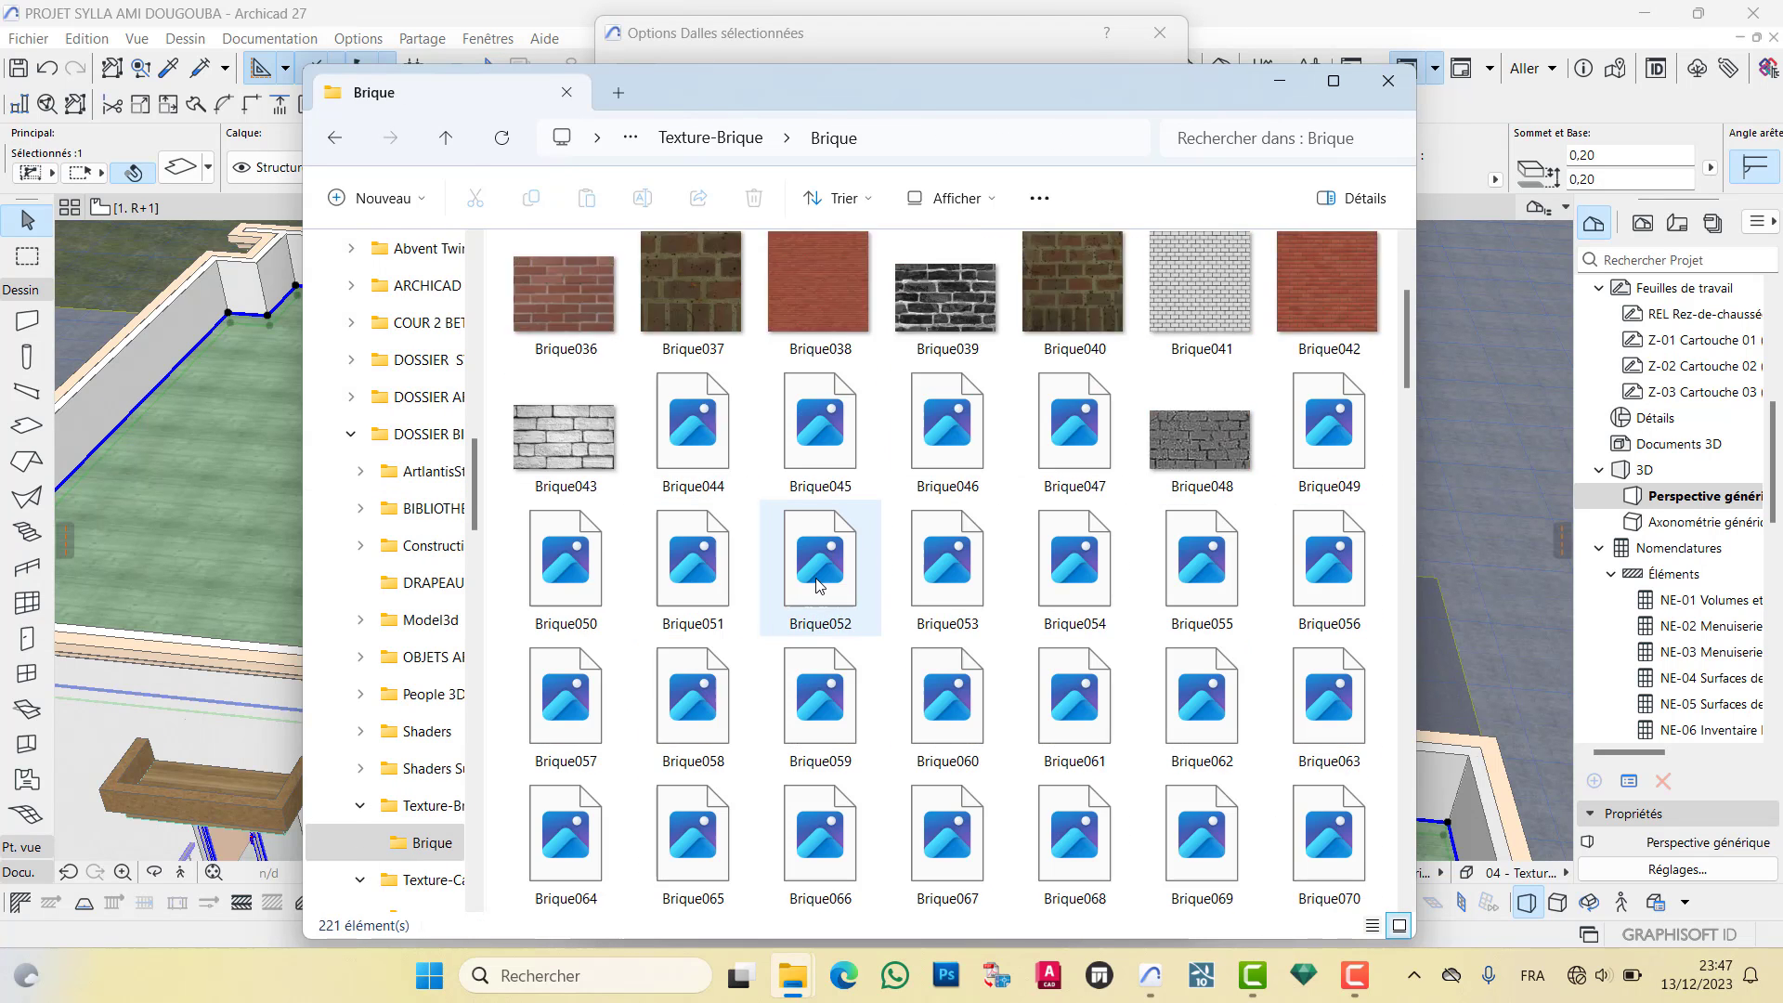
scroll(819, 585, down, 15)
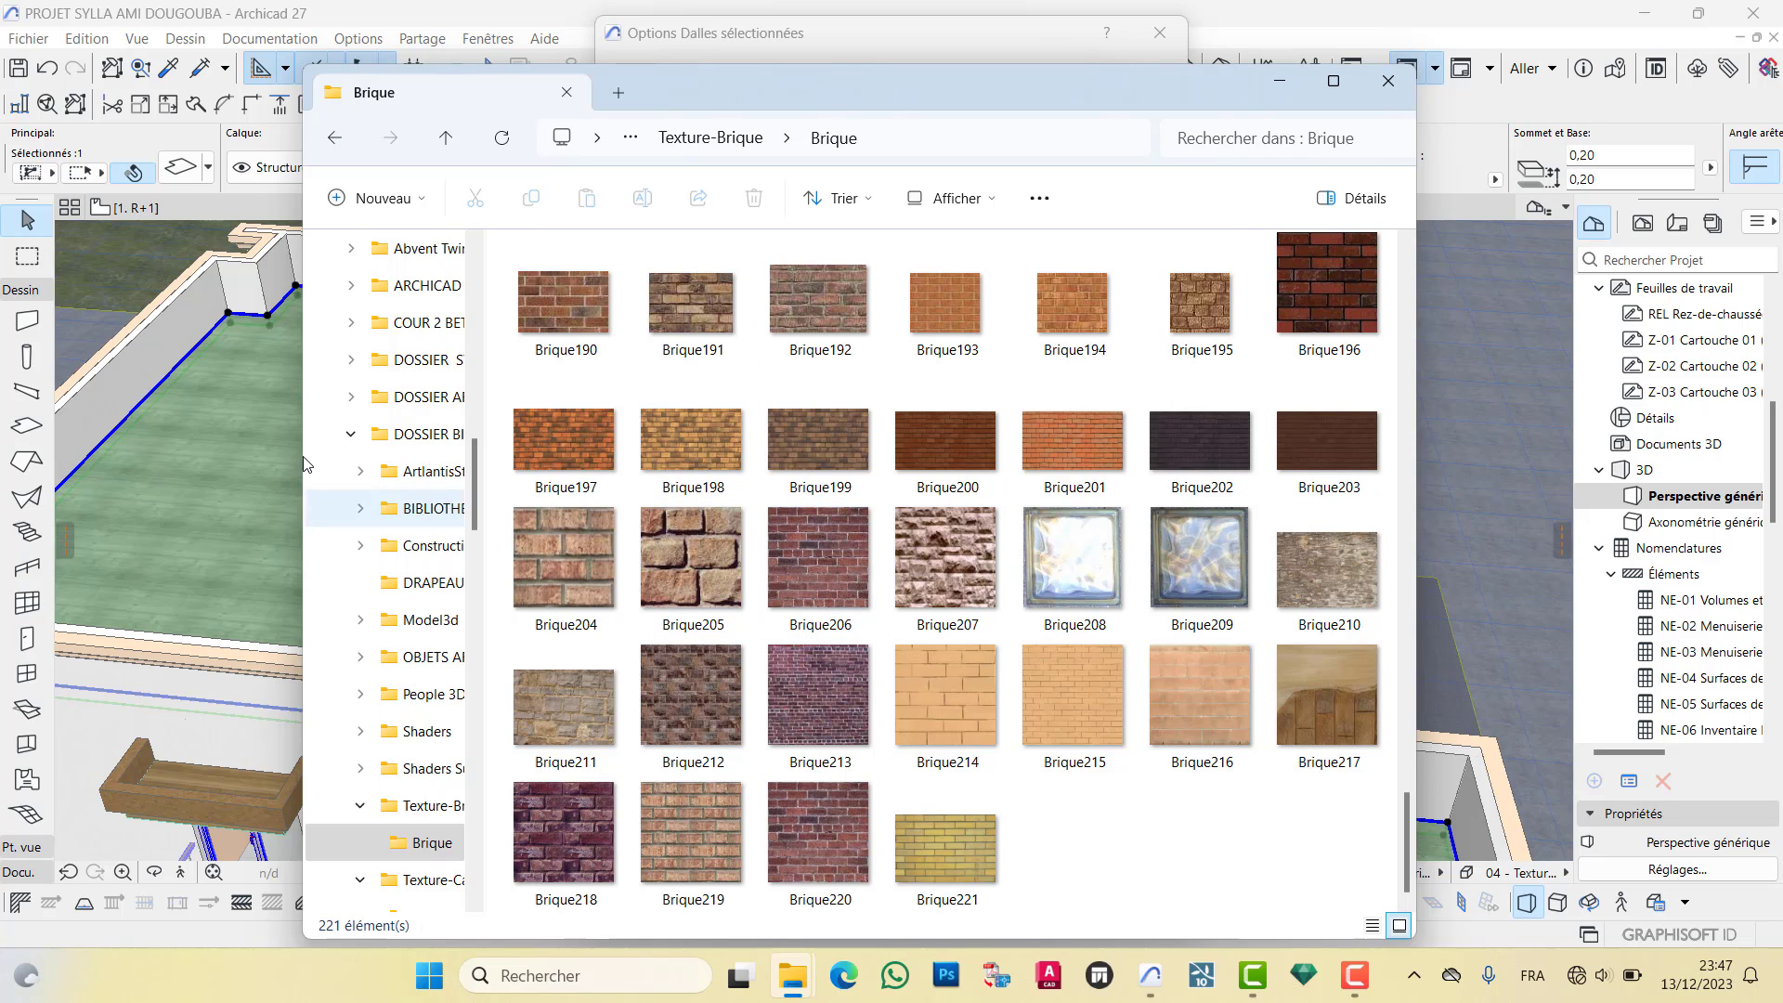
click(332, 147)
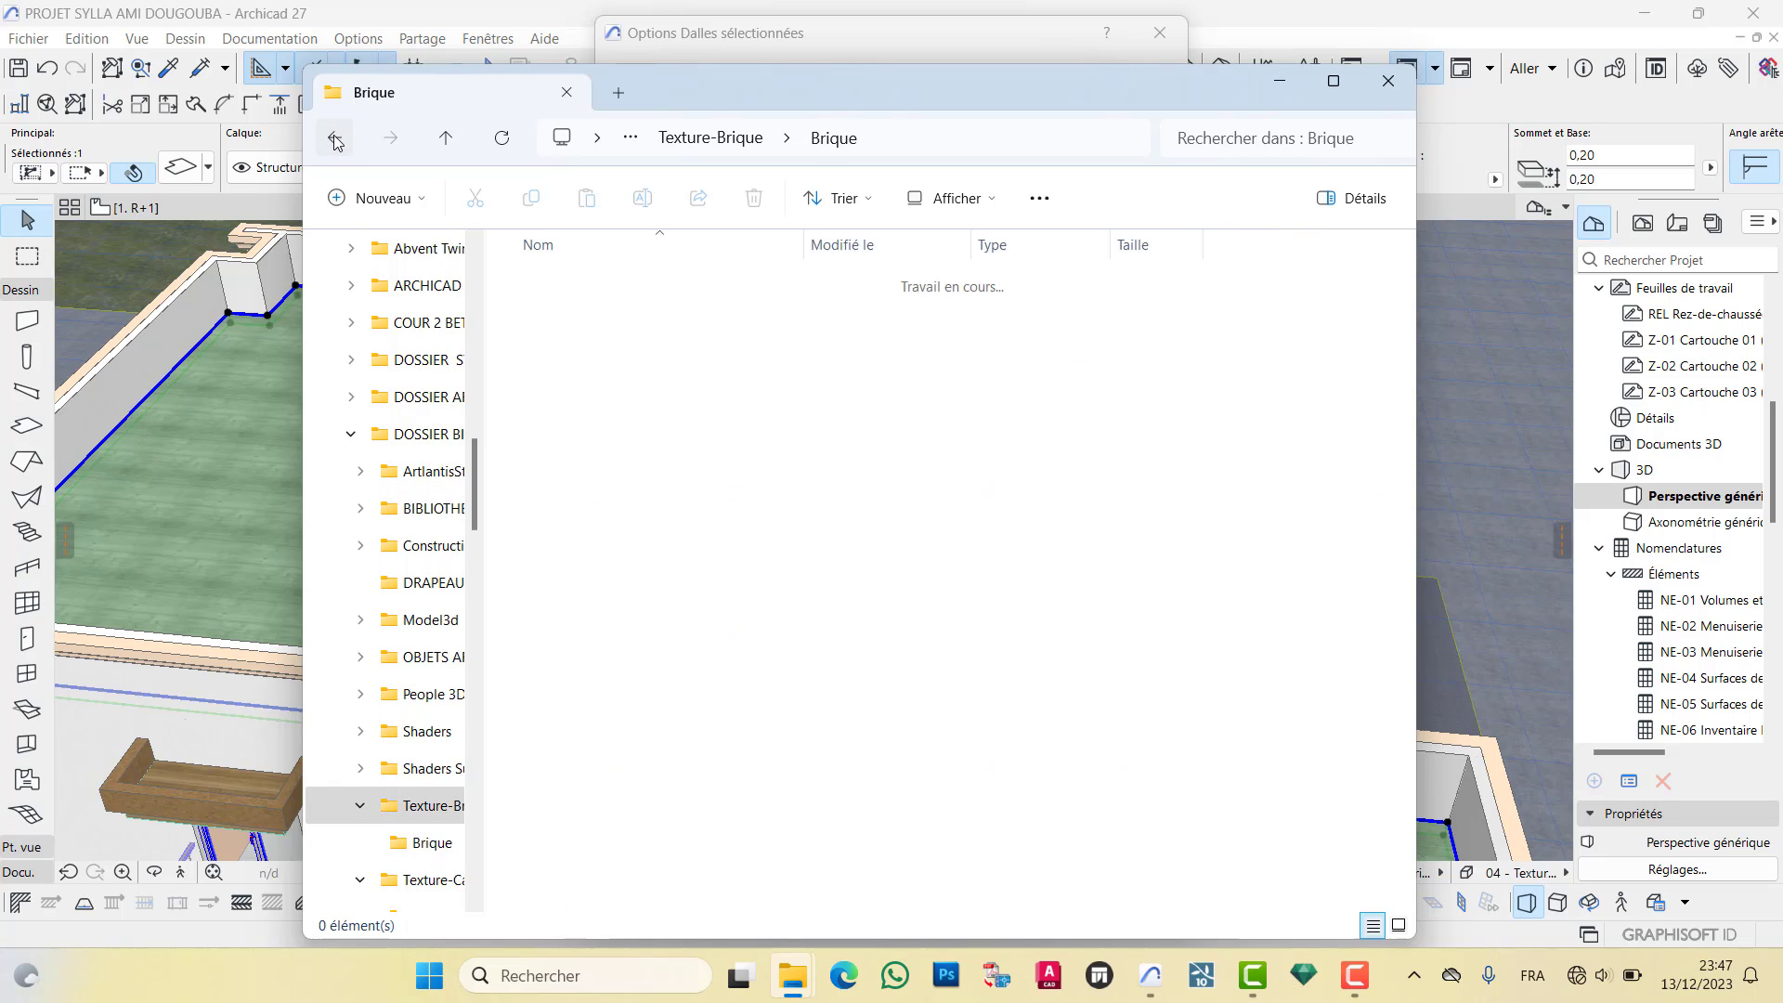
click(334, 149)
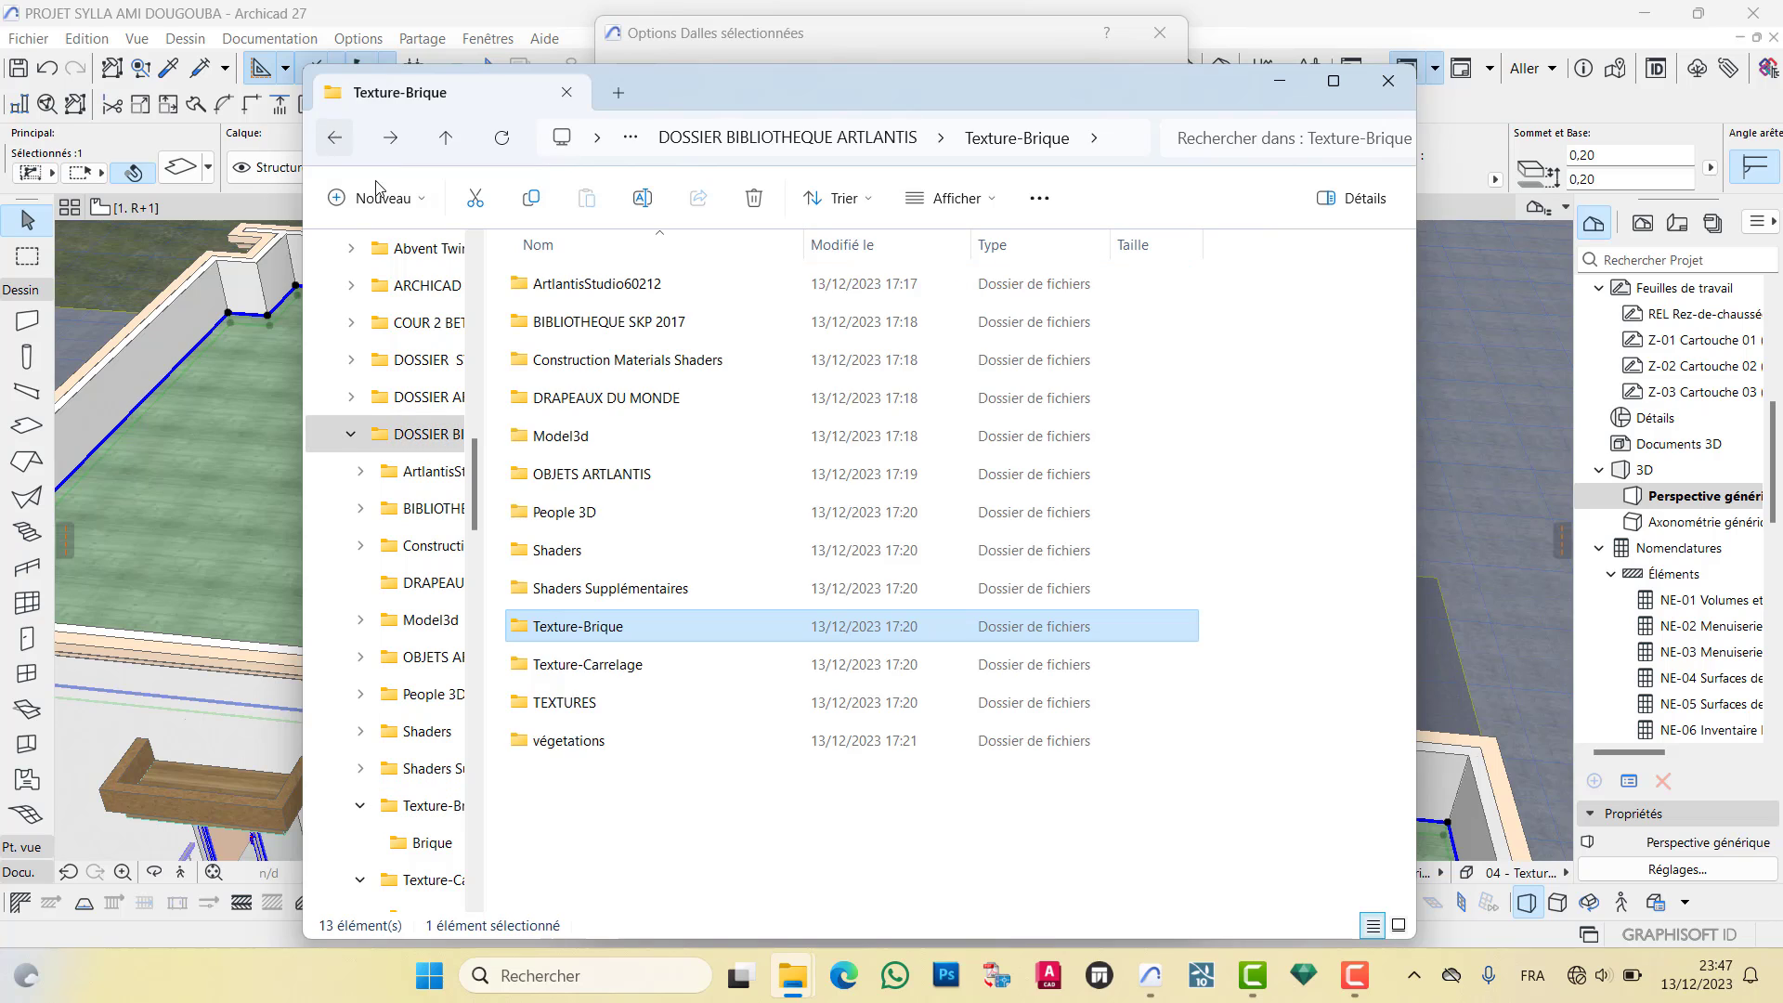
Open the Carrelage folder inside Texture-Carrelage and select the grey mixed-size tile image Carrelage051
click(580, 664)
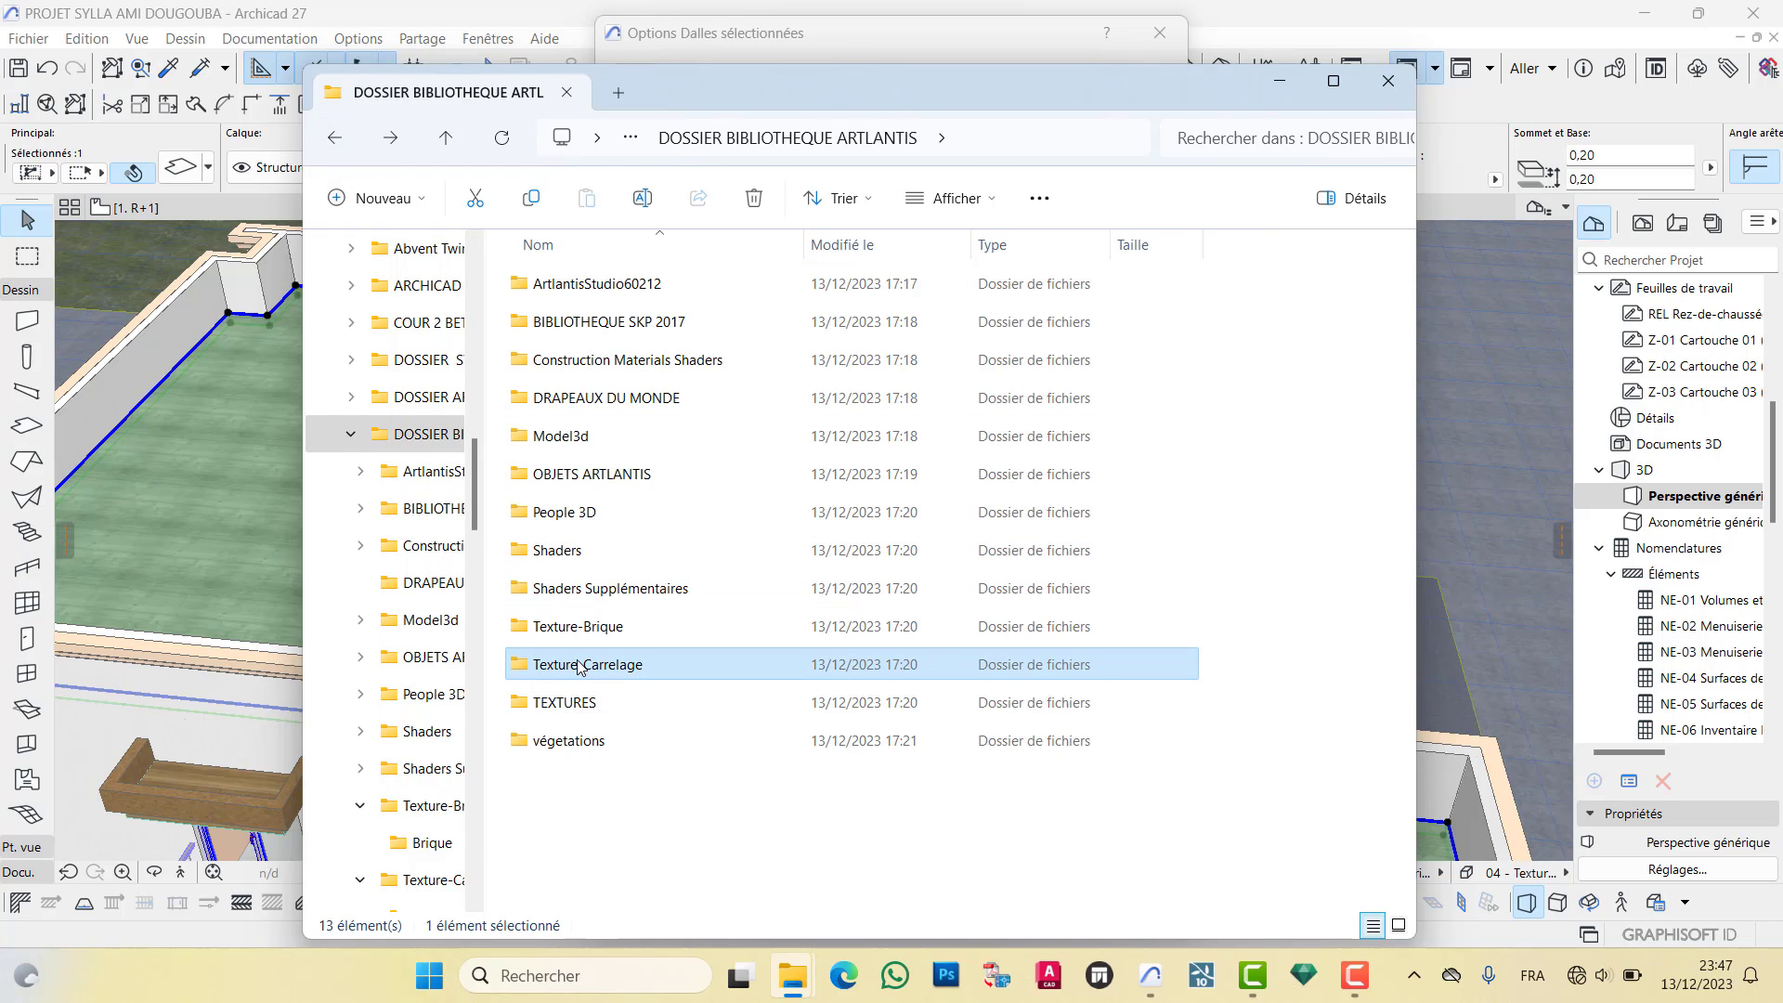
double_click(580, 664)
click(542, 297)
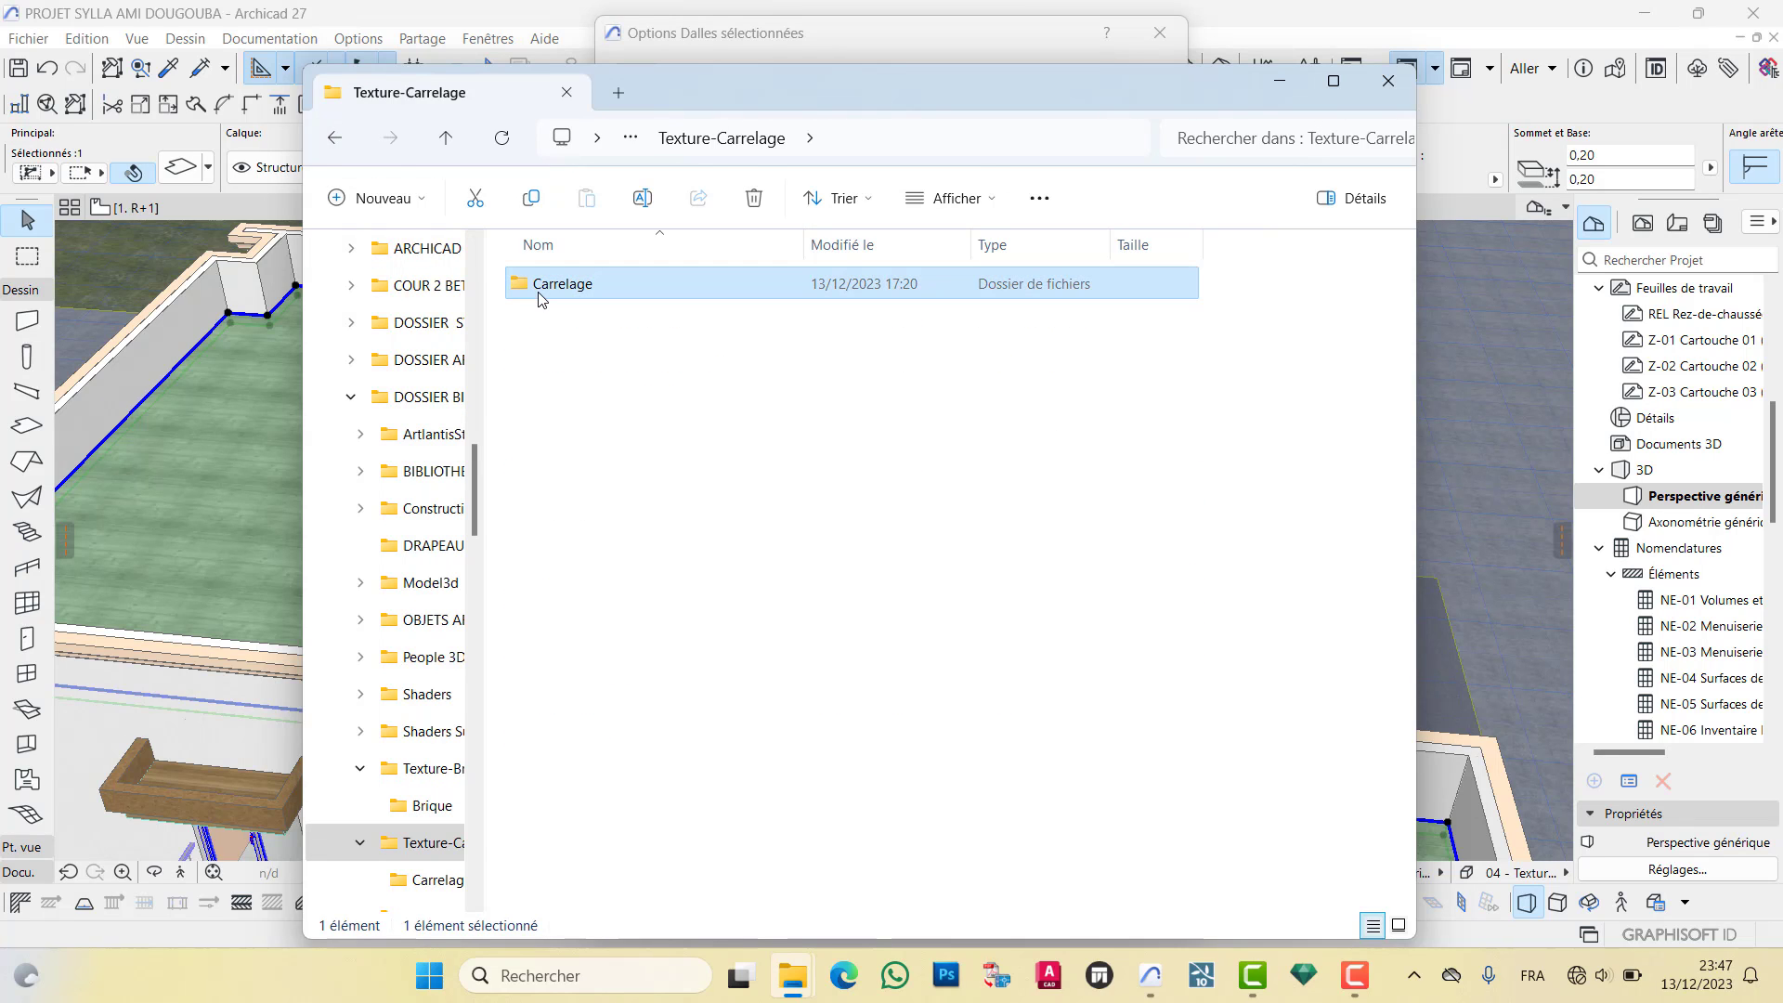
double_click(538, 290)
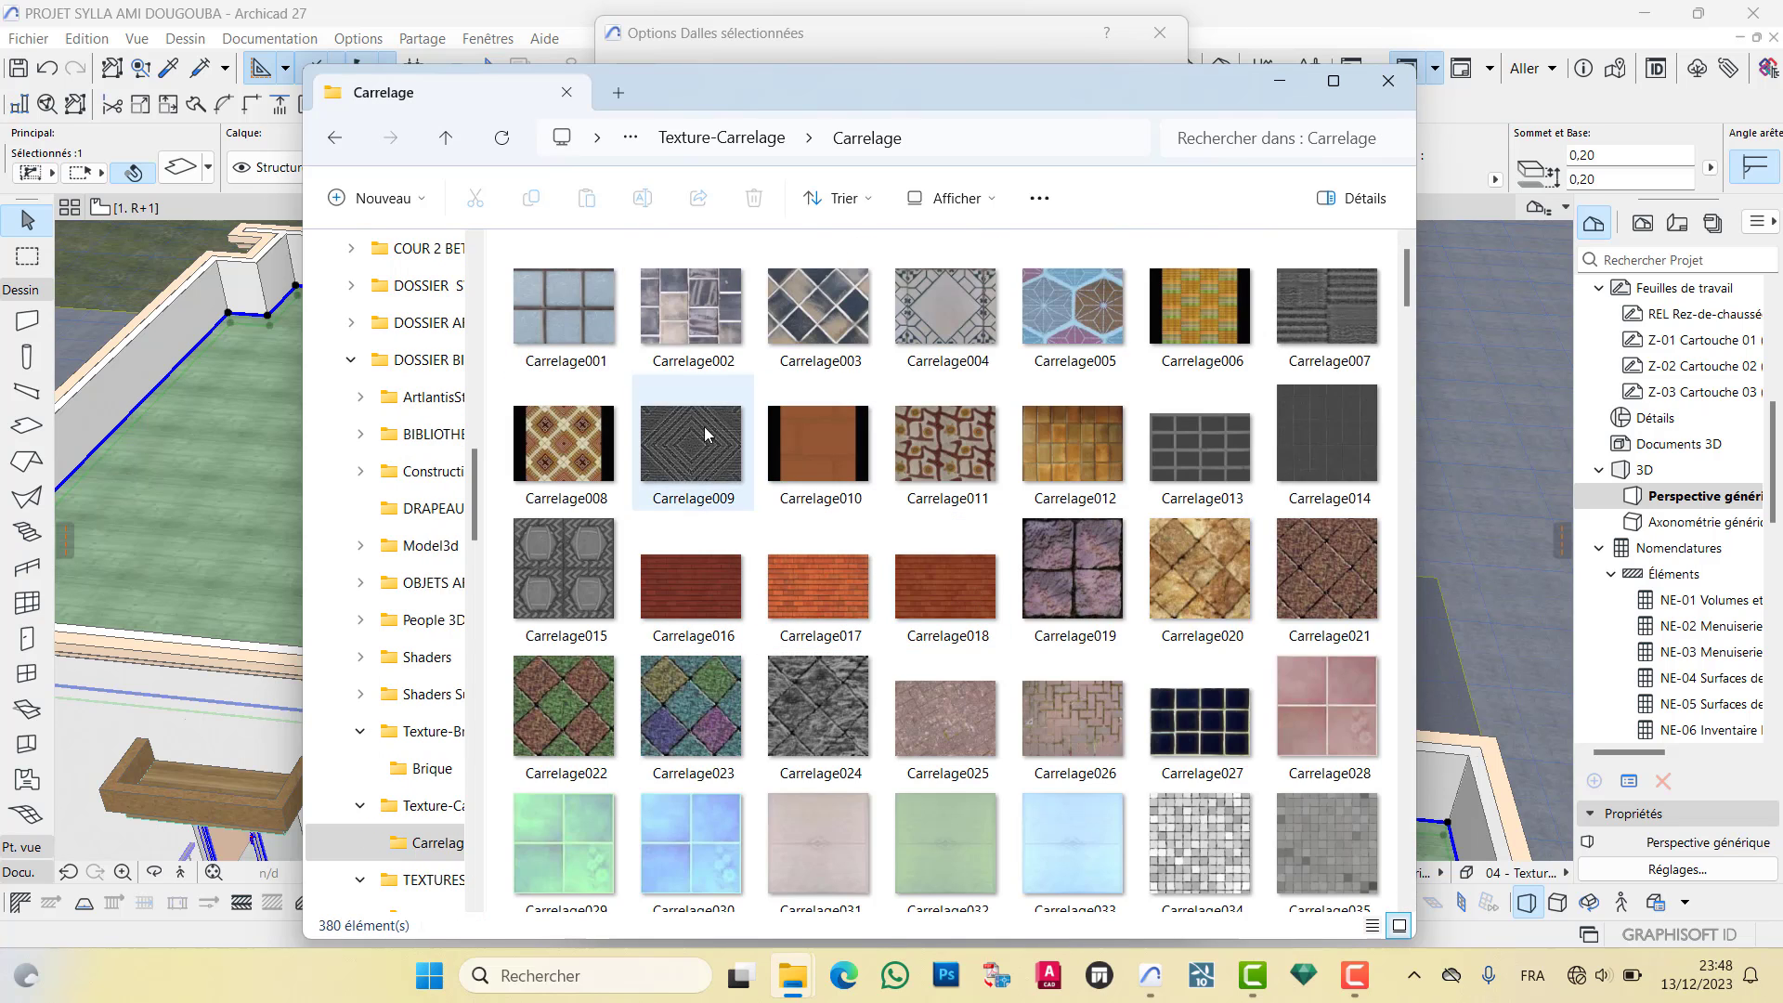
scroll(655, 388, down, 5)
click(716, 577)
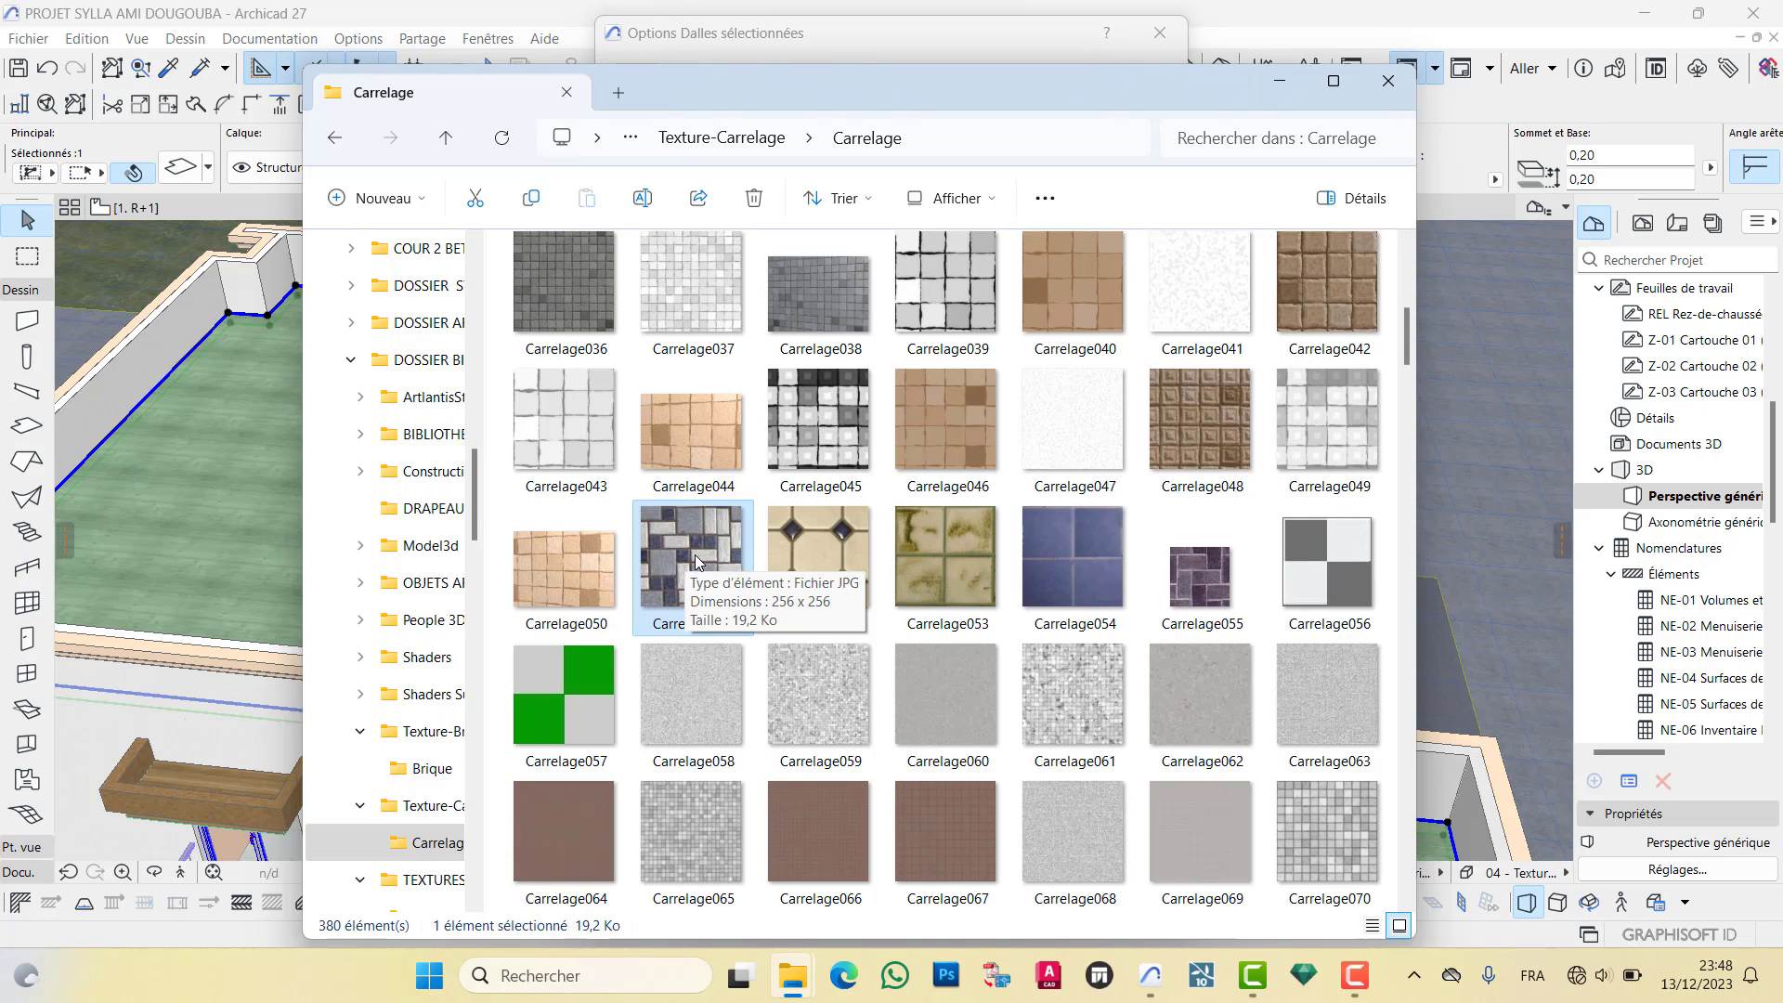
Look further through the tile images in the Carrelage folder and select the broken-stone image Carrelage182
scroll(698, 561, down, 6)
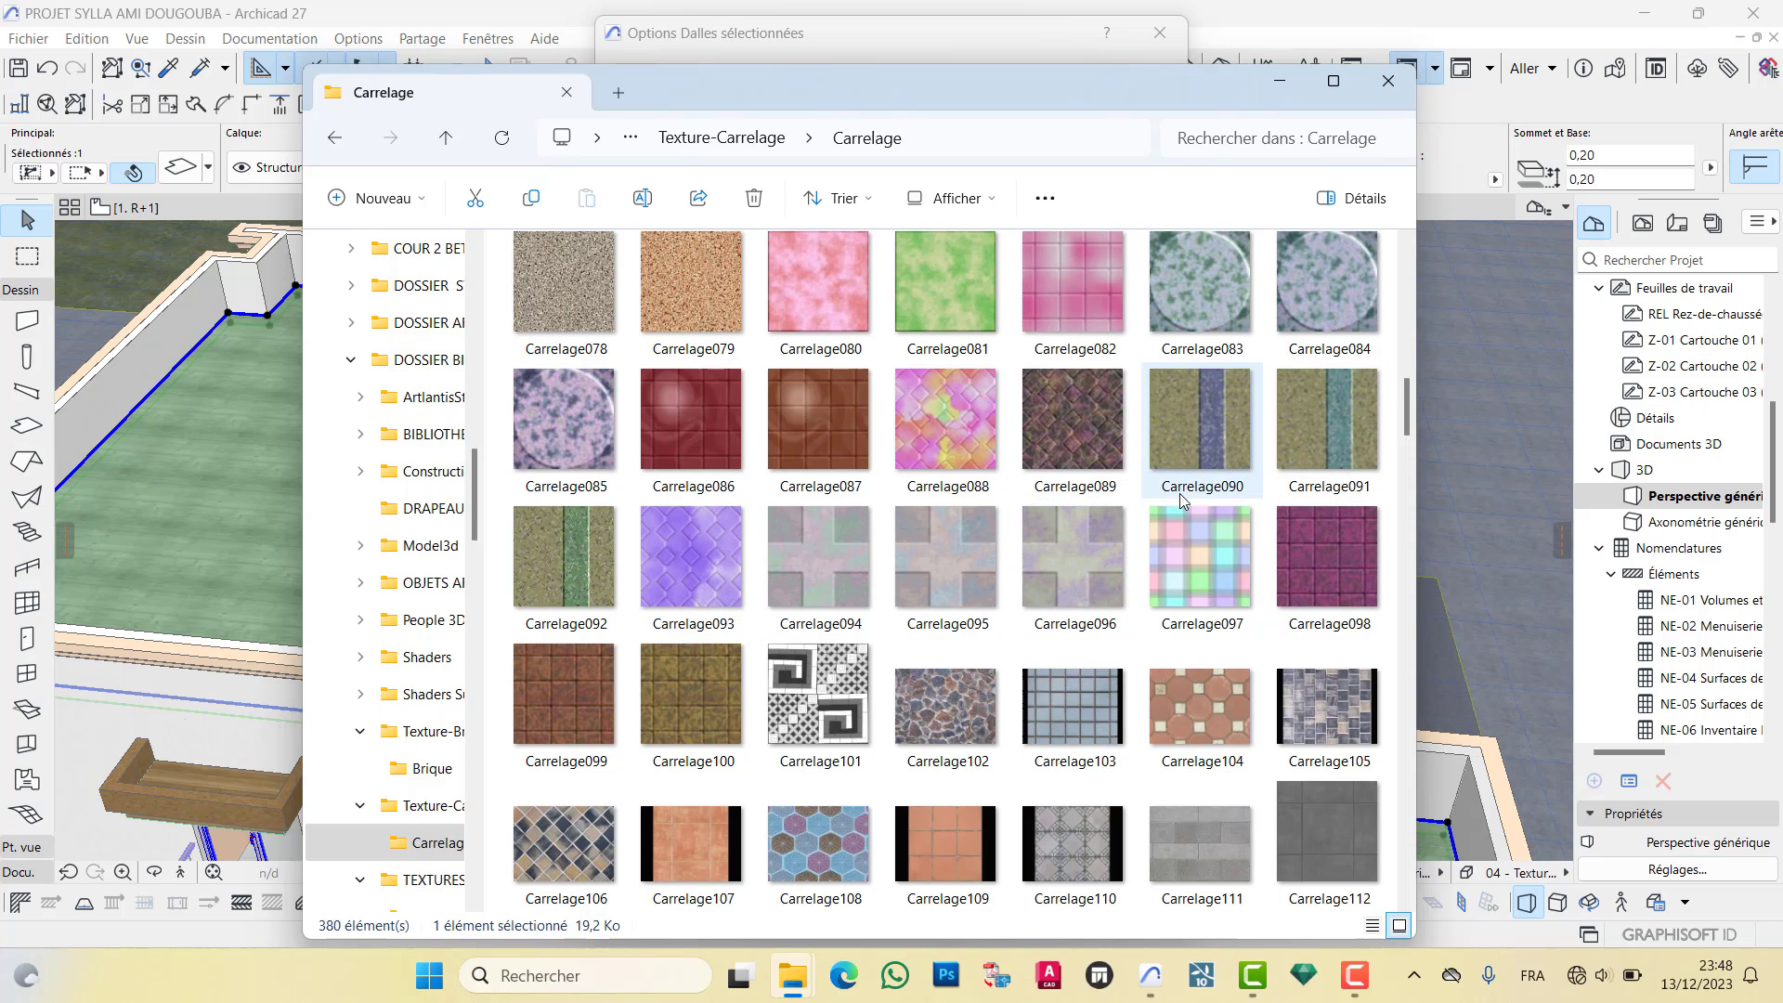
scroll(1212, 608, down, 3)
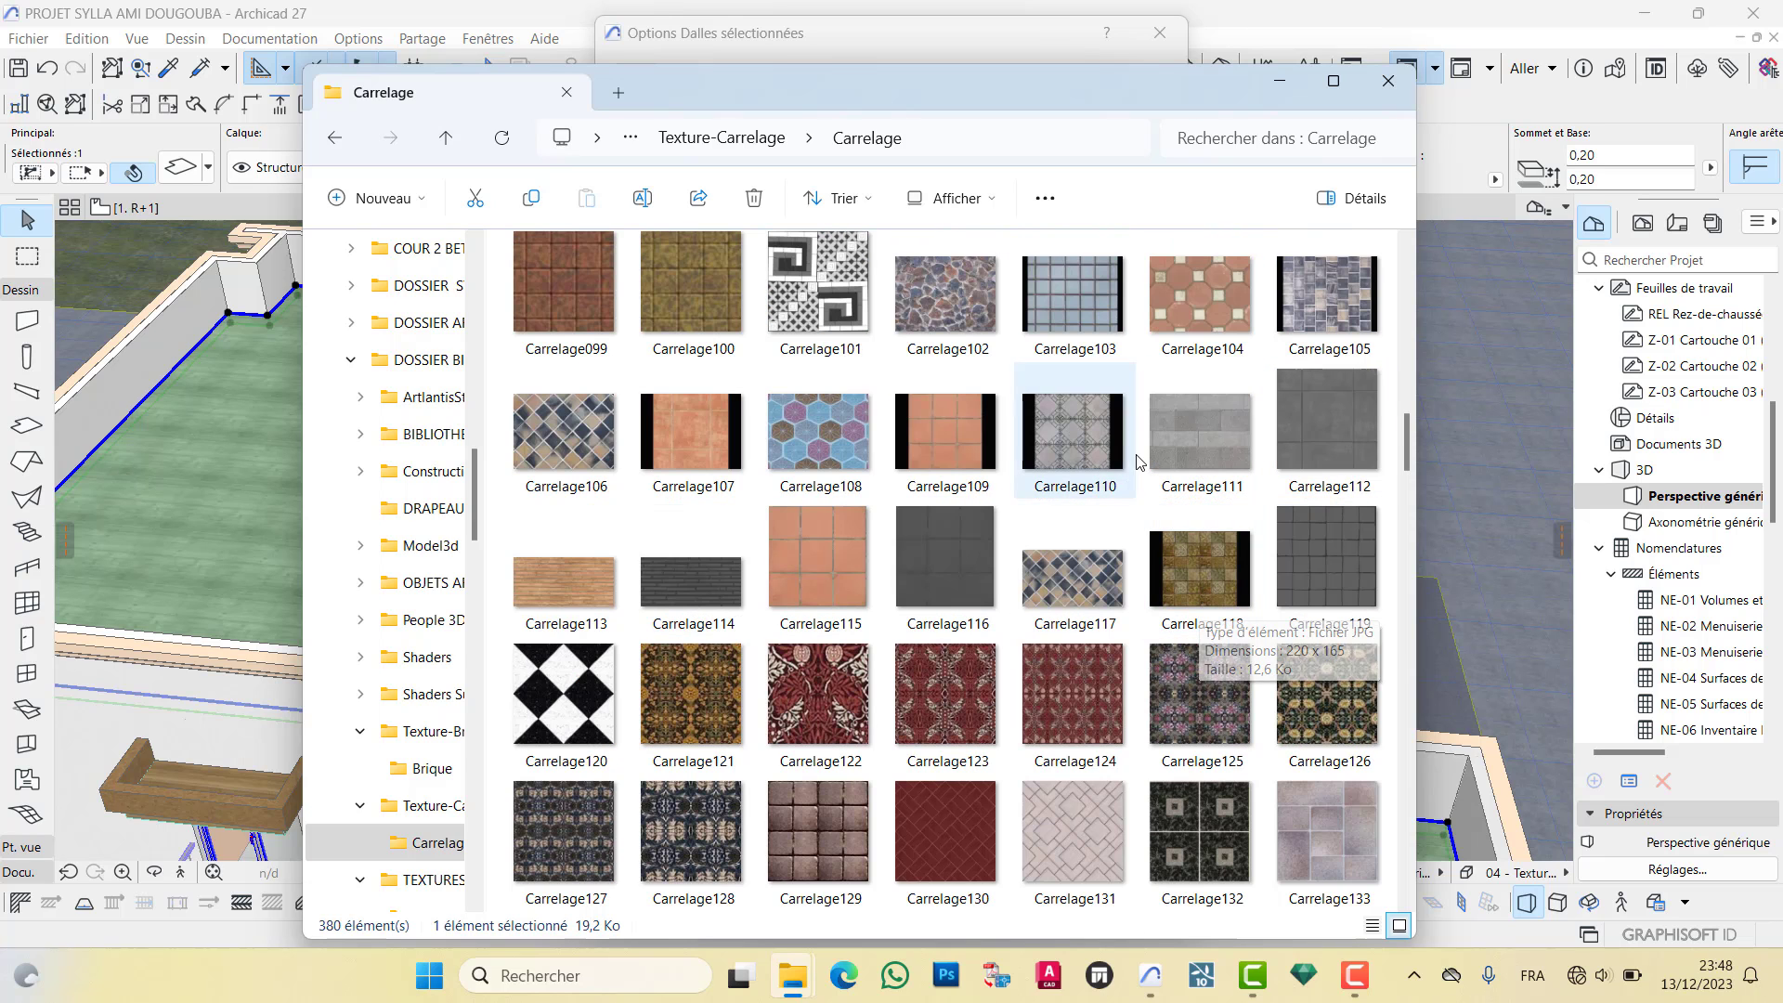
scroll(1141, 462, down, 3)
scroll(1147, 478, down, 3)
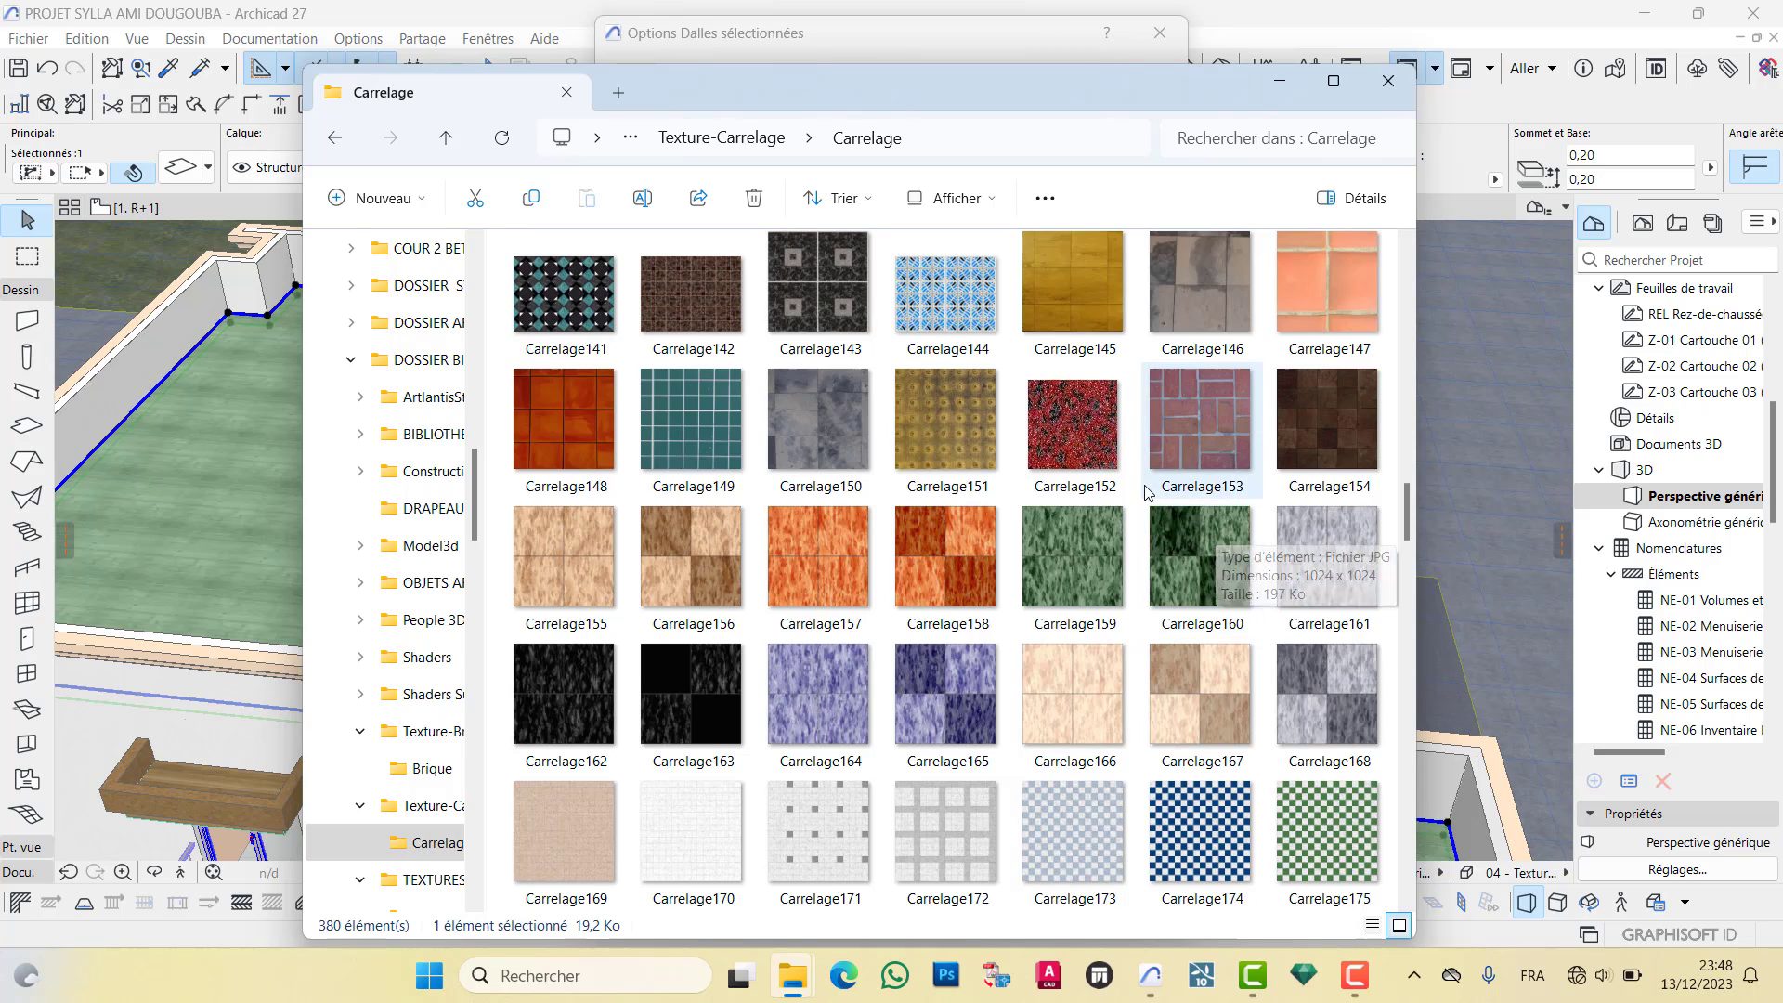
scroll(1150, 487, up, 2)
scroll(1152, 485, down, 2)
scroll(1161, 484, down, 3)
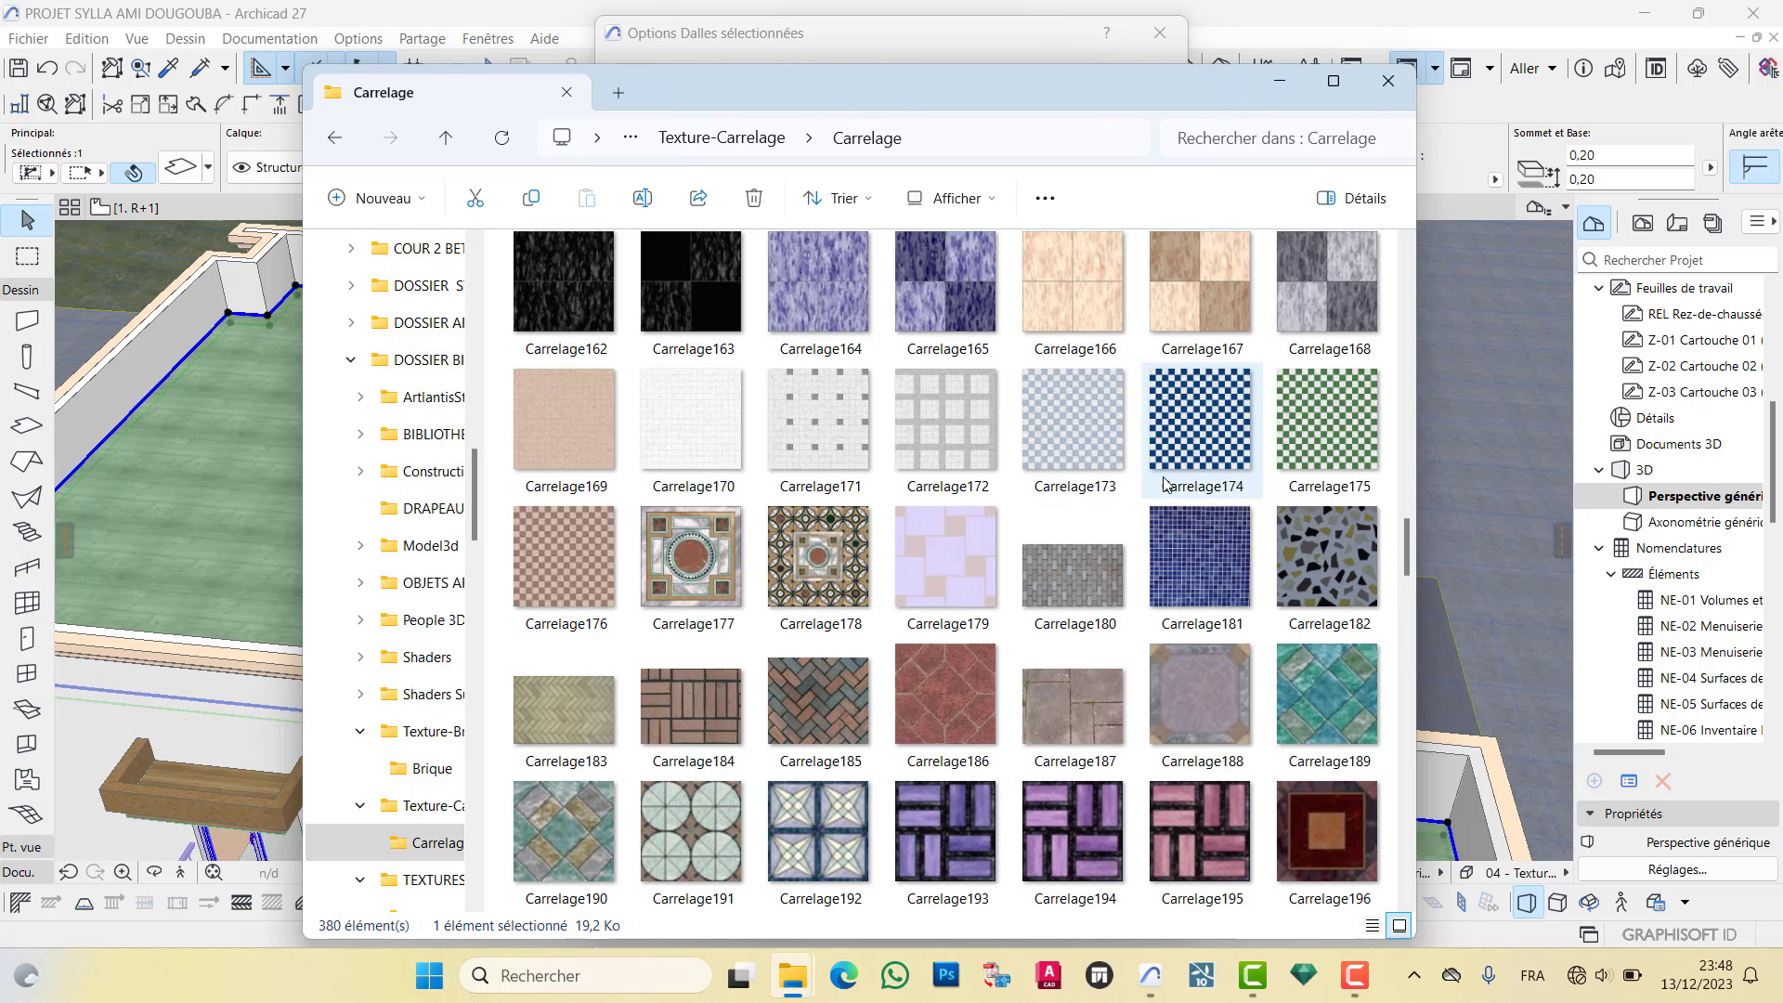
scroll(1207, 492, down, 3)
scroll(1271, 495, up, 2)
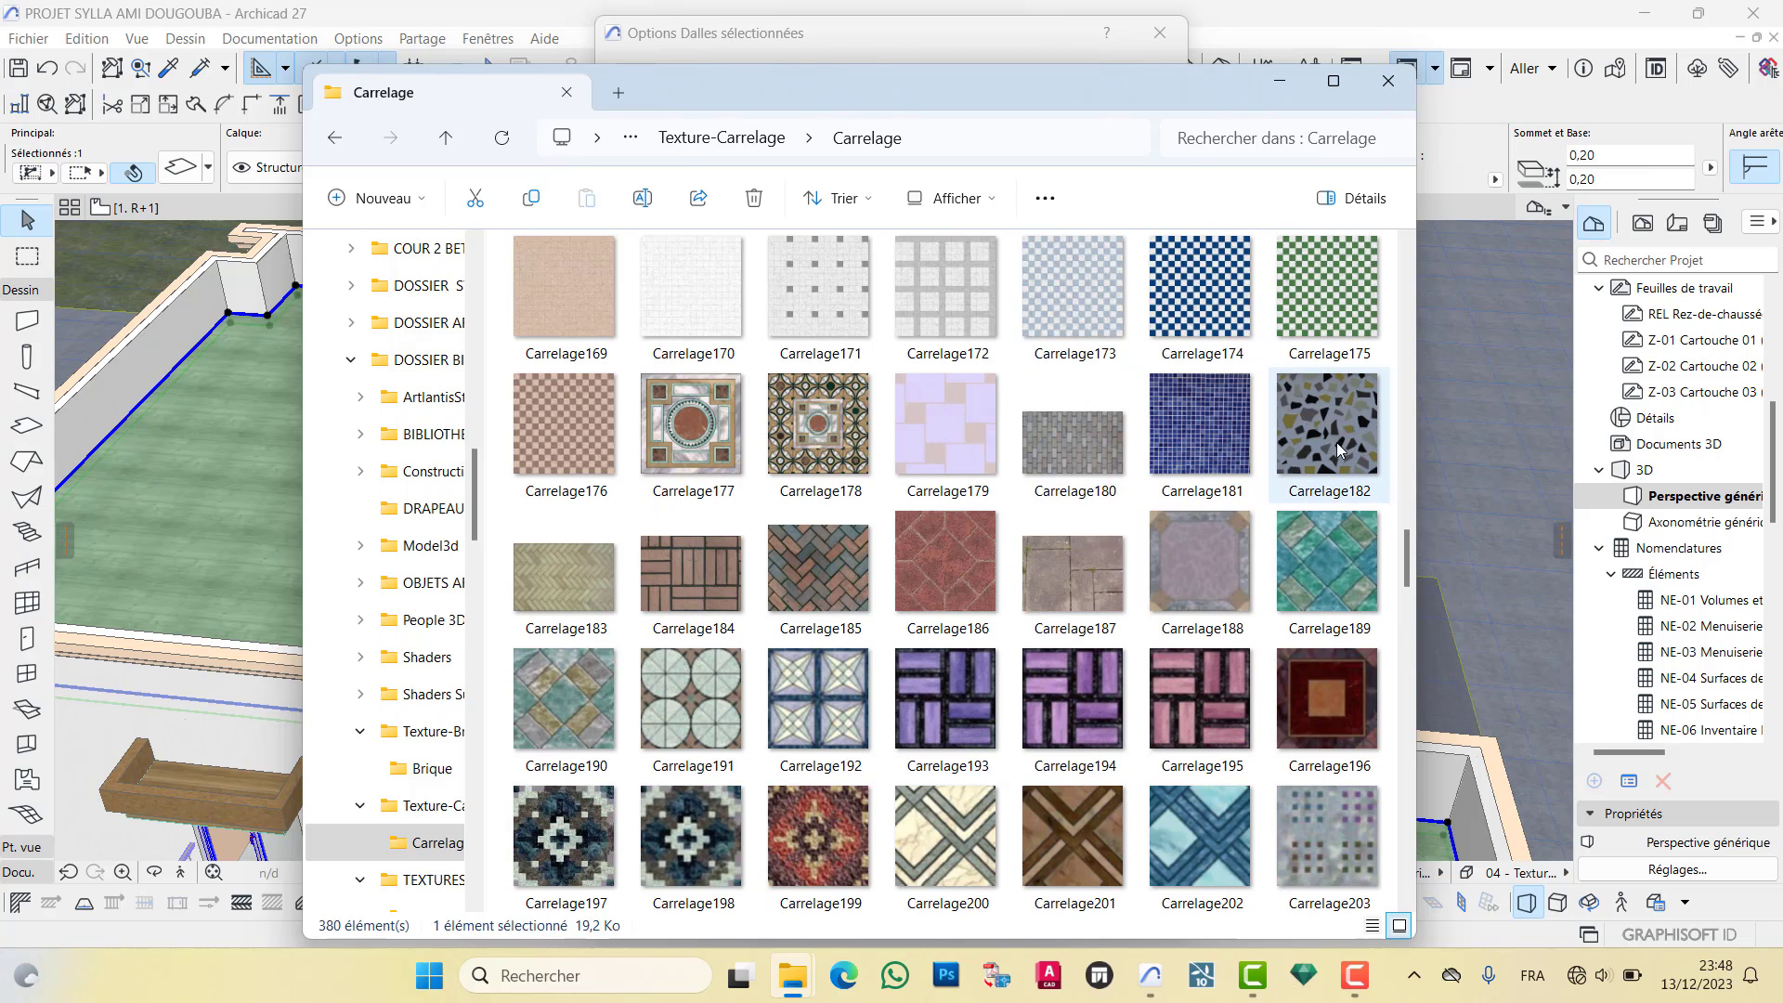
click(1351, 499)
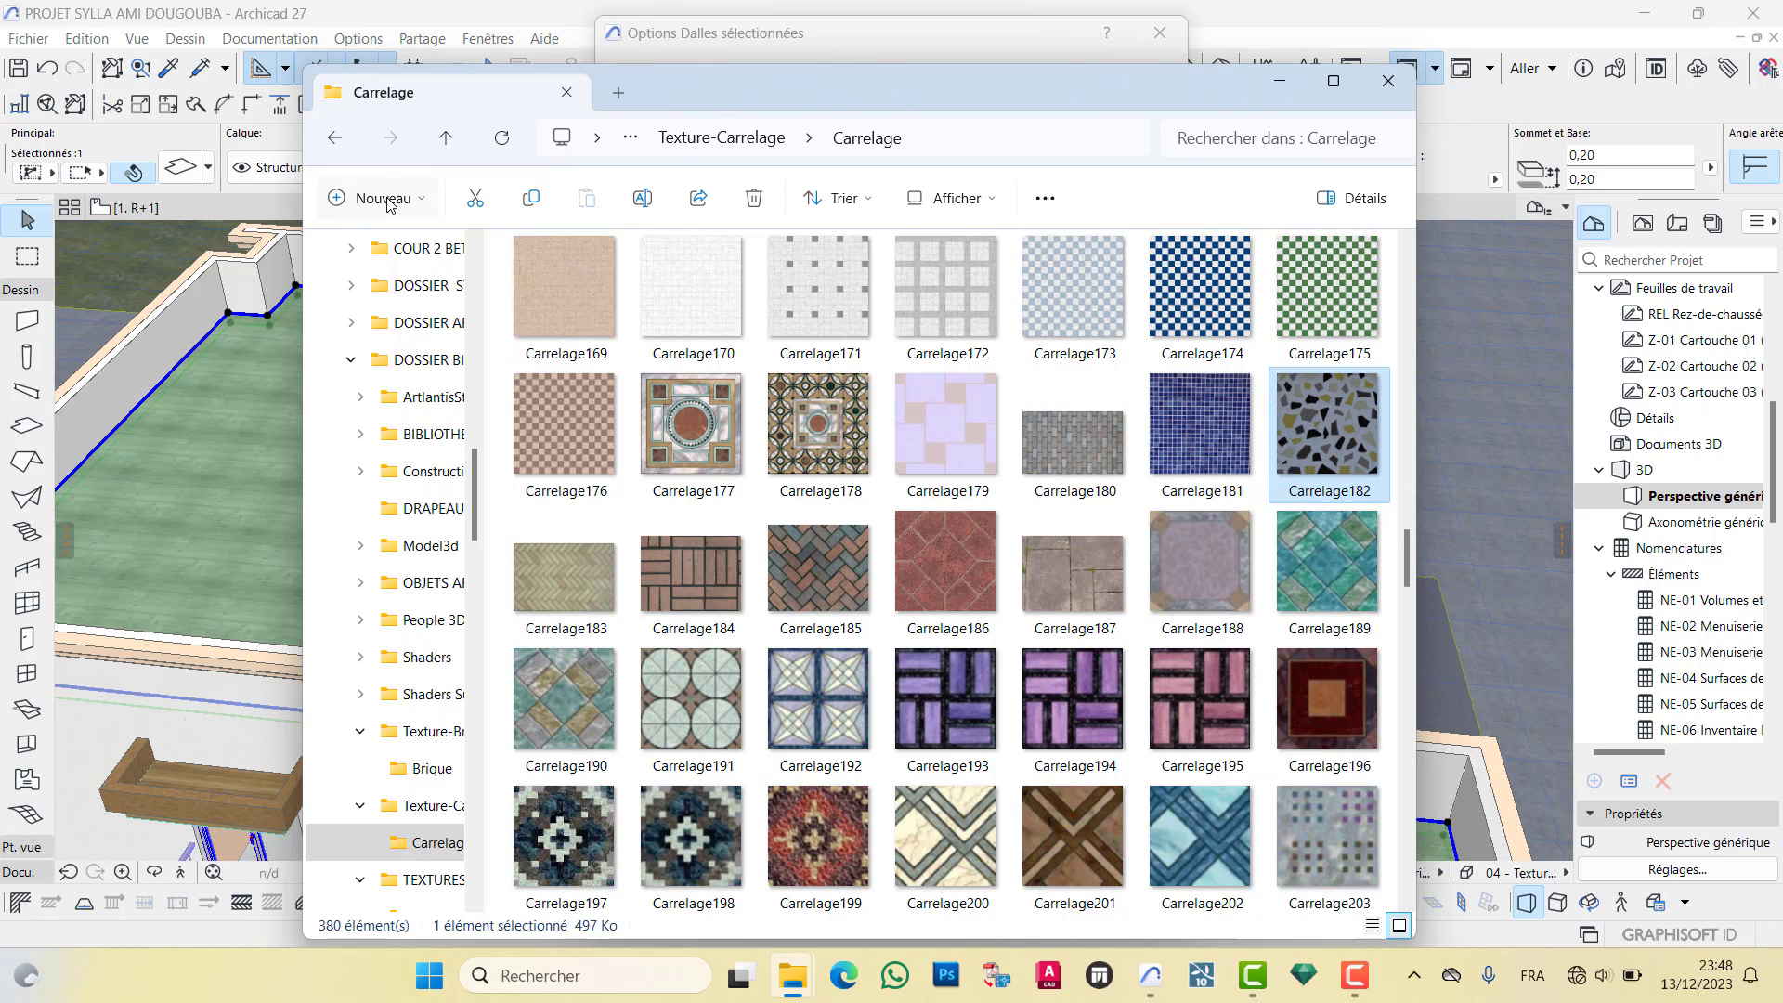
Switch back to Archicad and look over the Carrelages surfaces offered for the slab's top face
click(1282, 84)
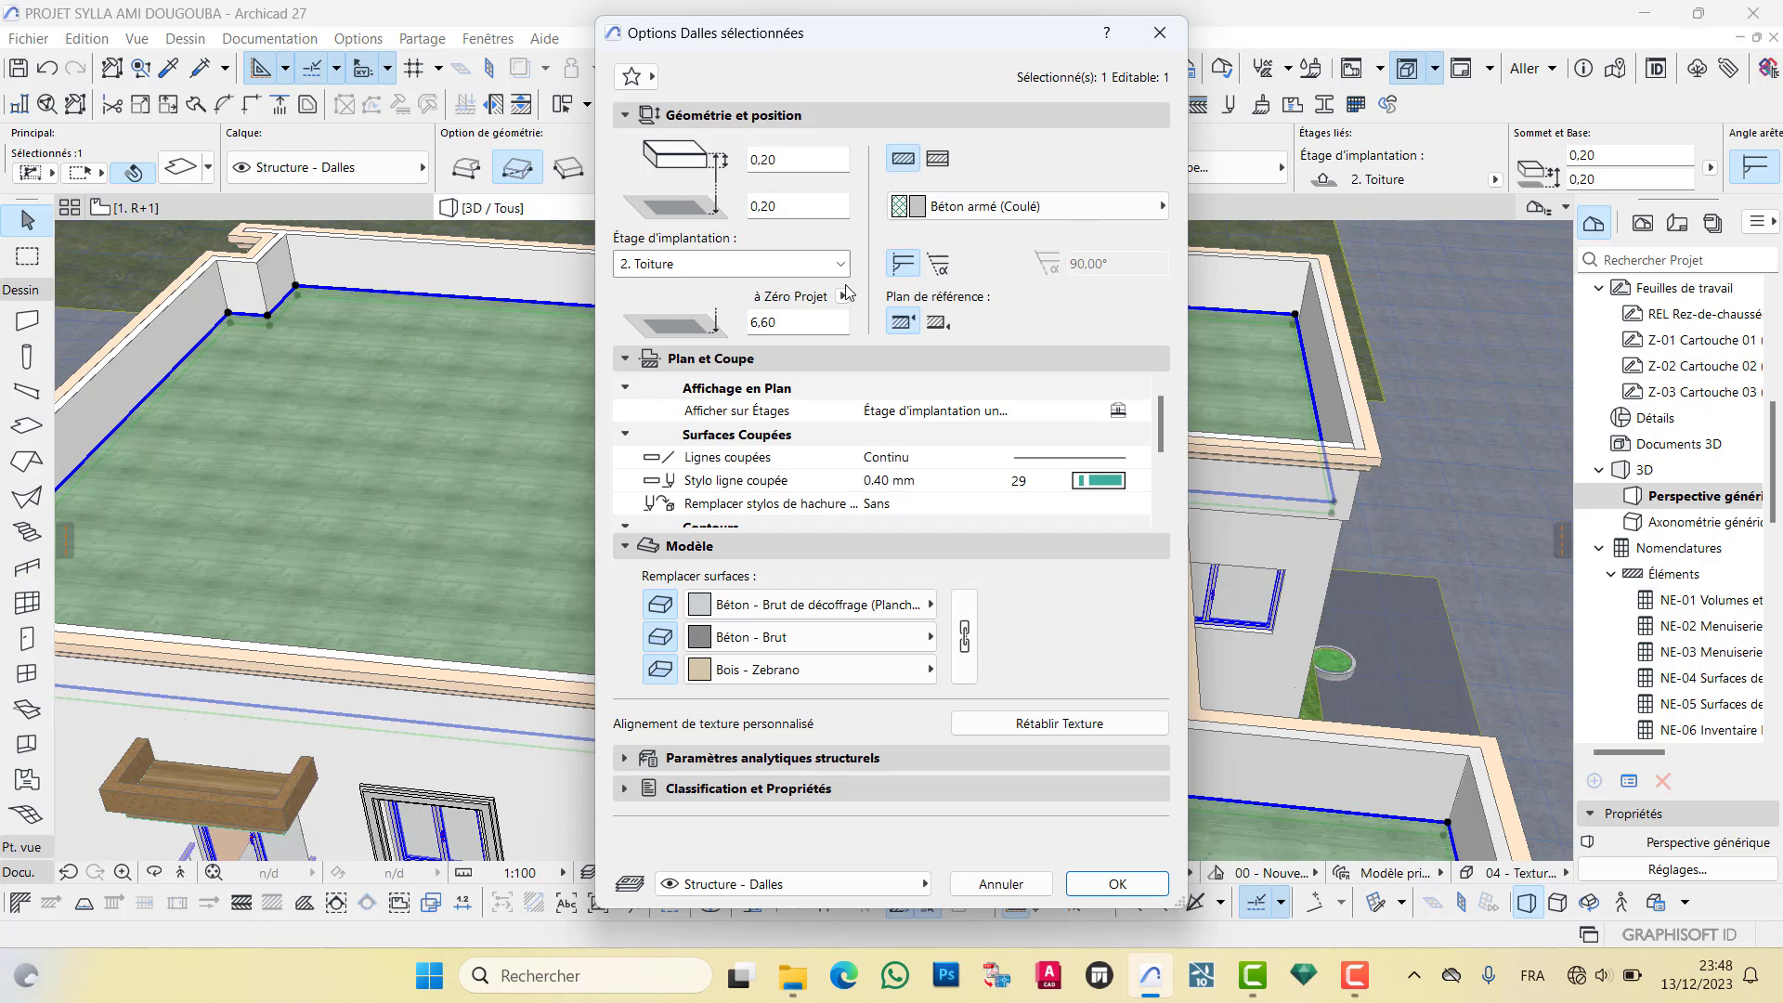
click(757, 605)
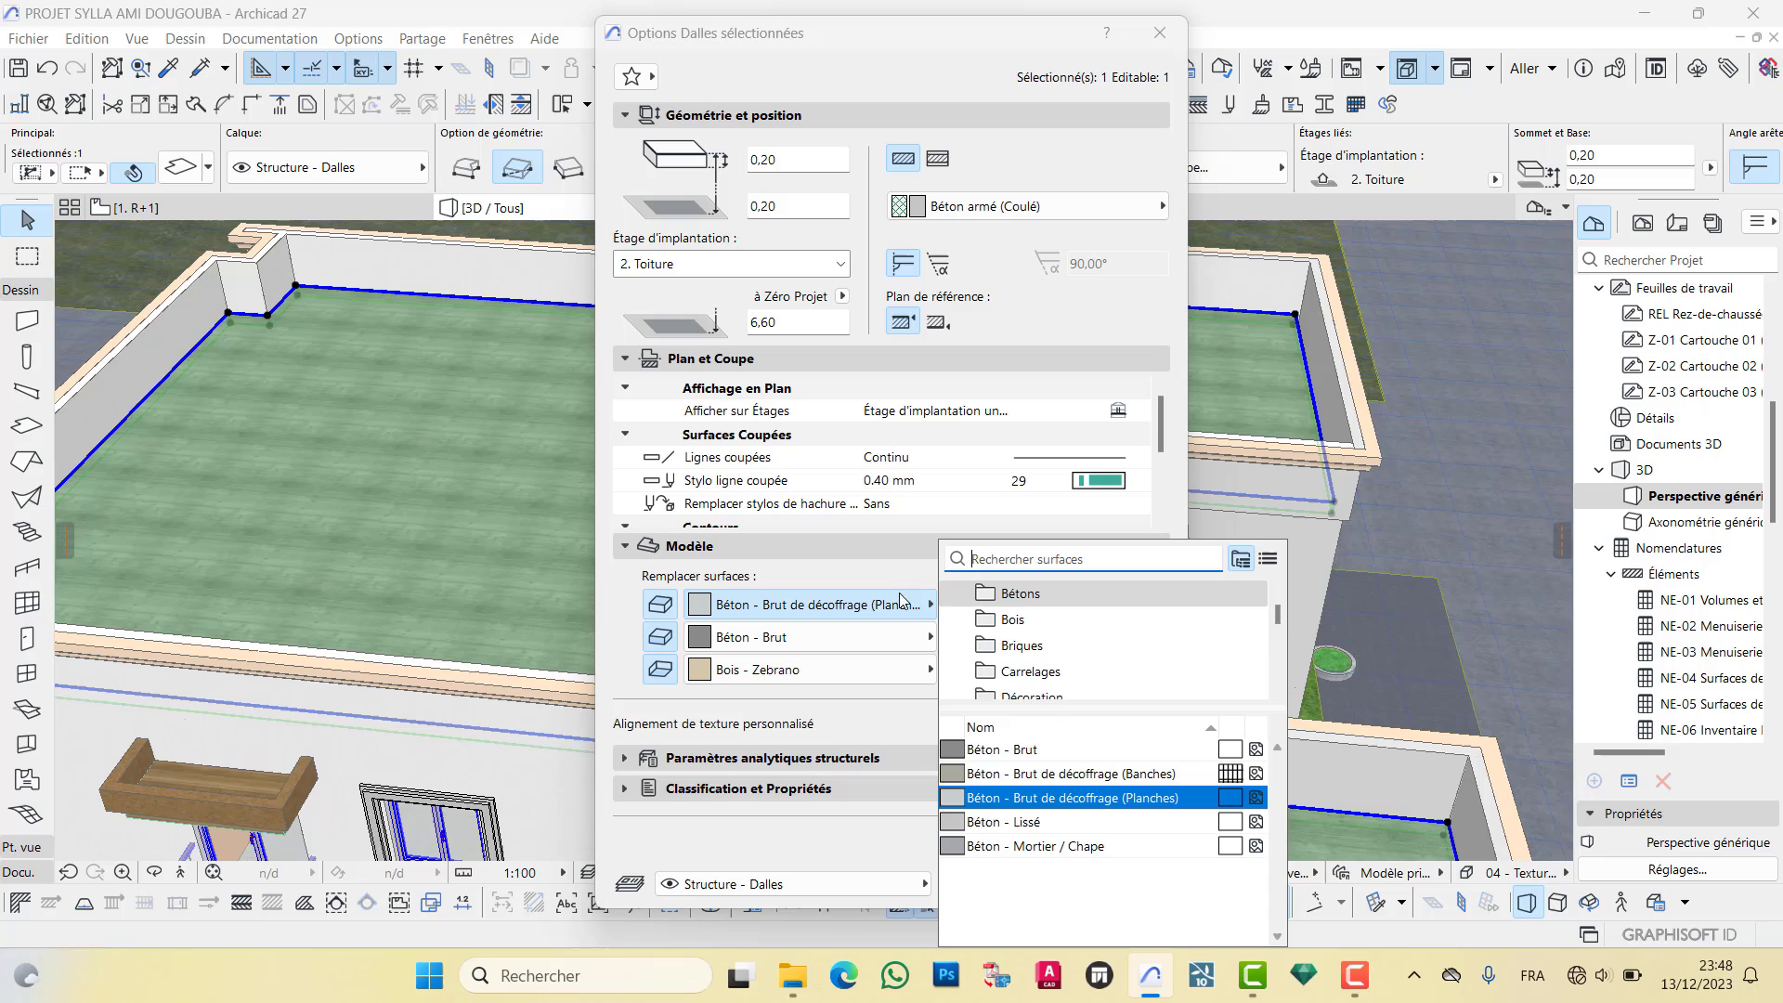
click(1047, 676)
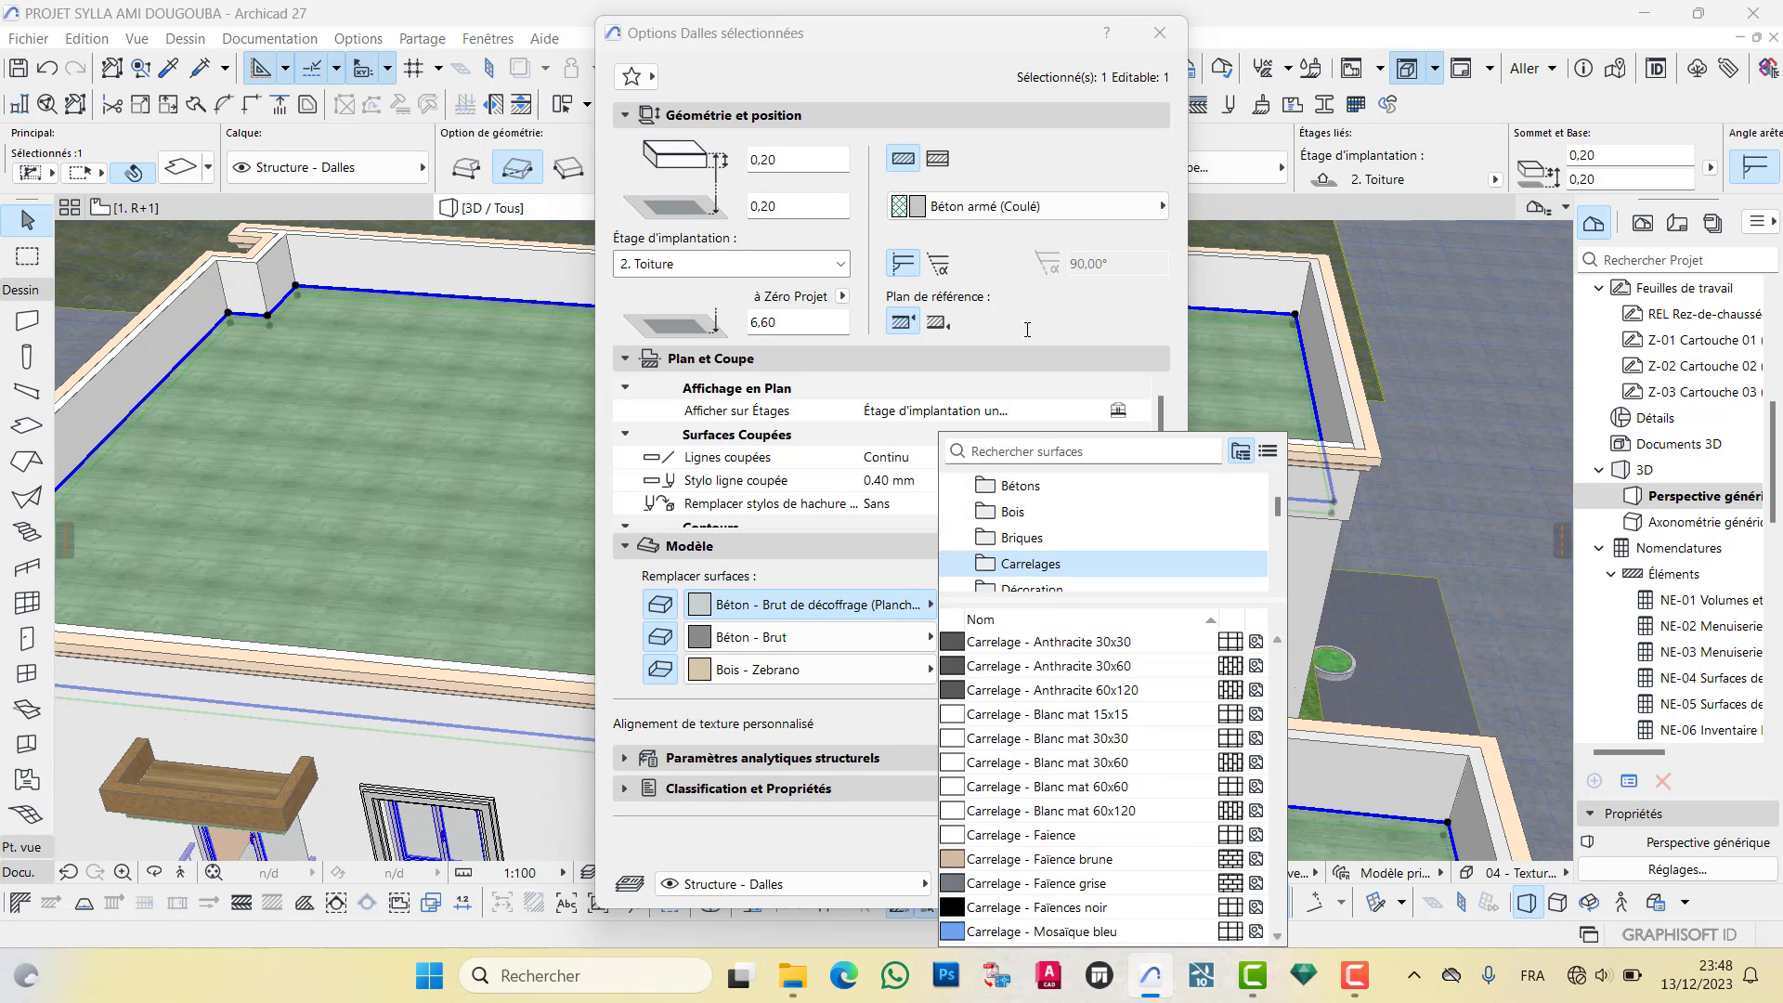
click(1016, 265)
Close the slab settings without applying anything and deselect the roof terrace slab
click(1158, 32)
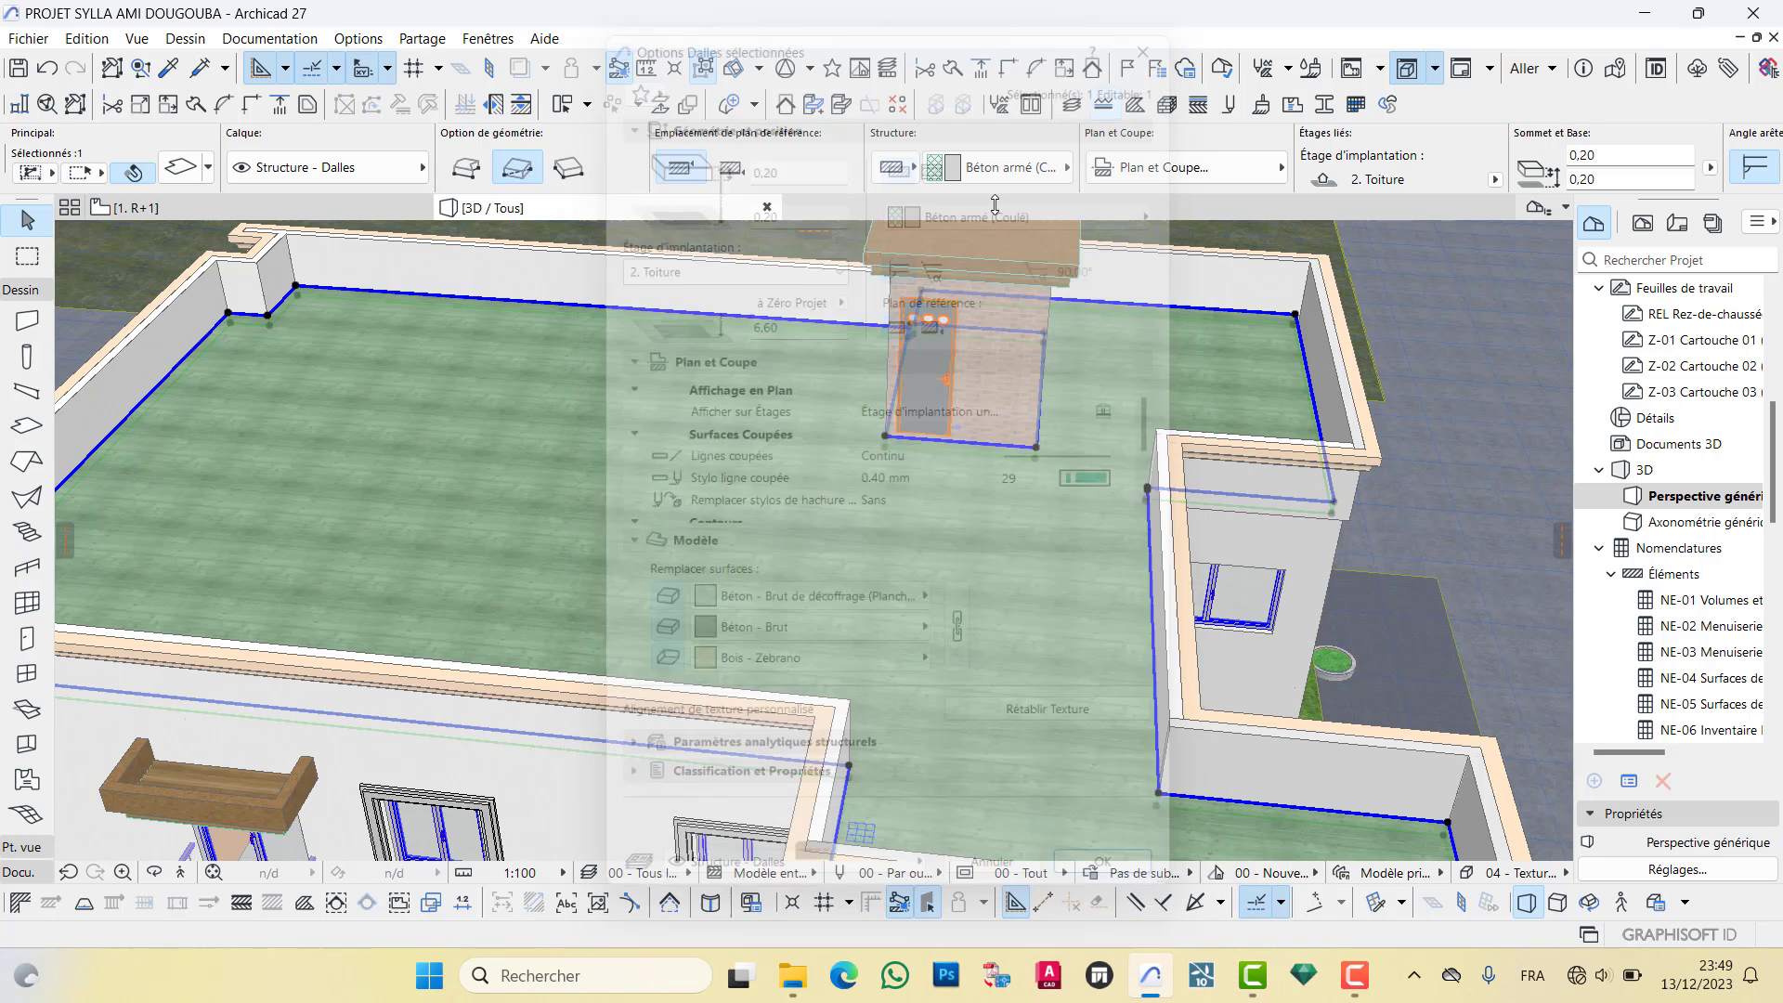
scroll(867, 476, down, 5)
key(Escape)
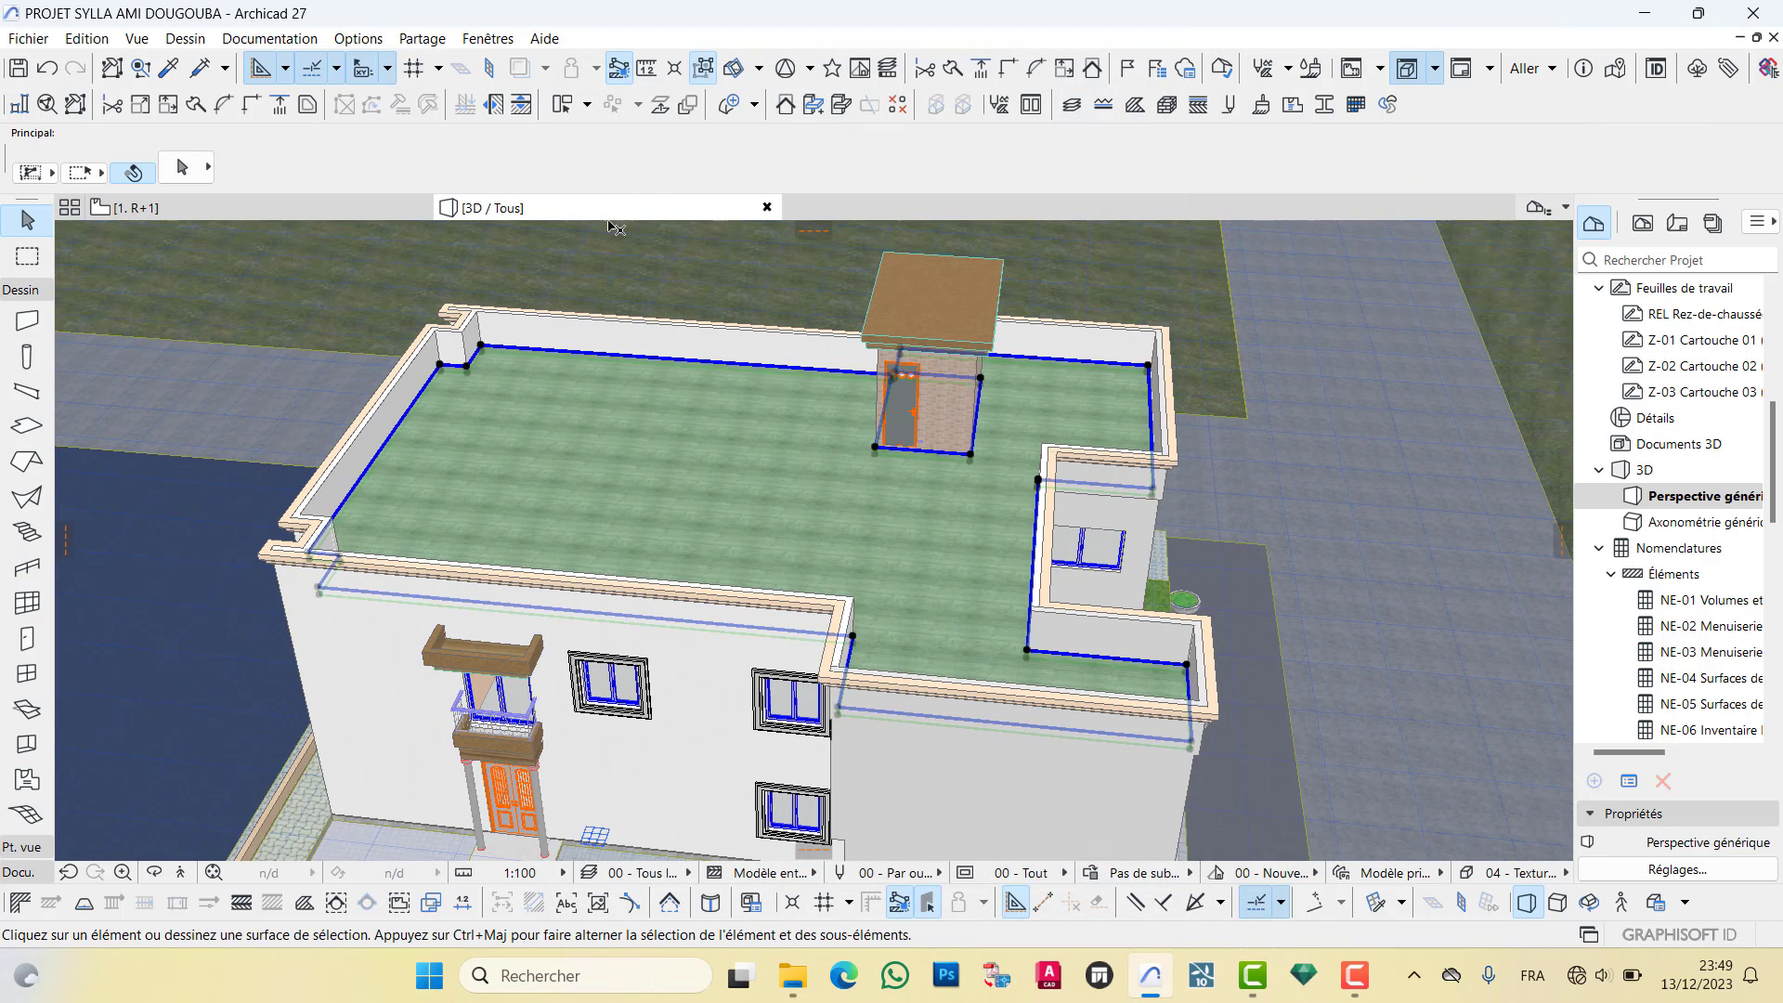
Show the R+1 floor plan and open the Surfaces attribute settings
click(185, 207)
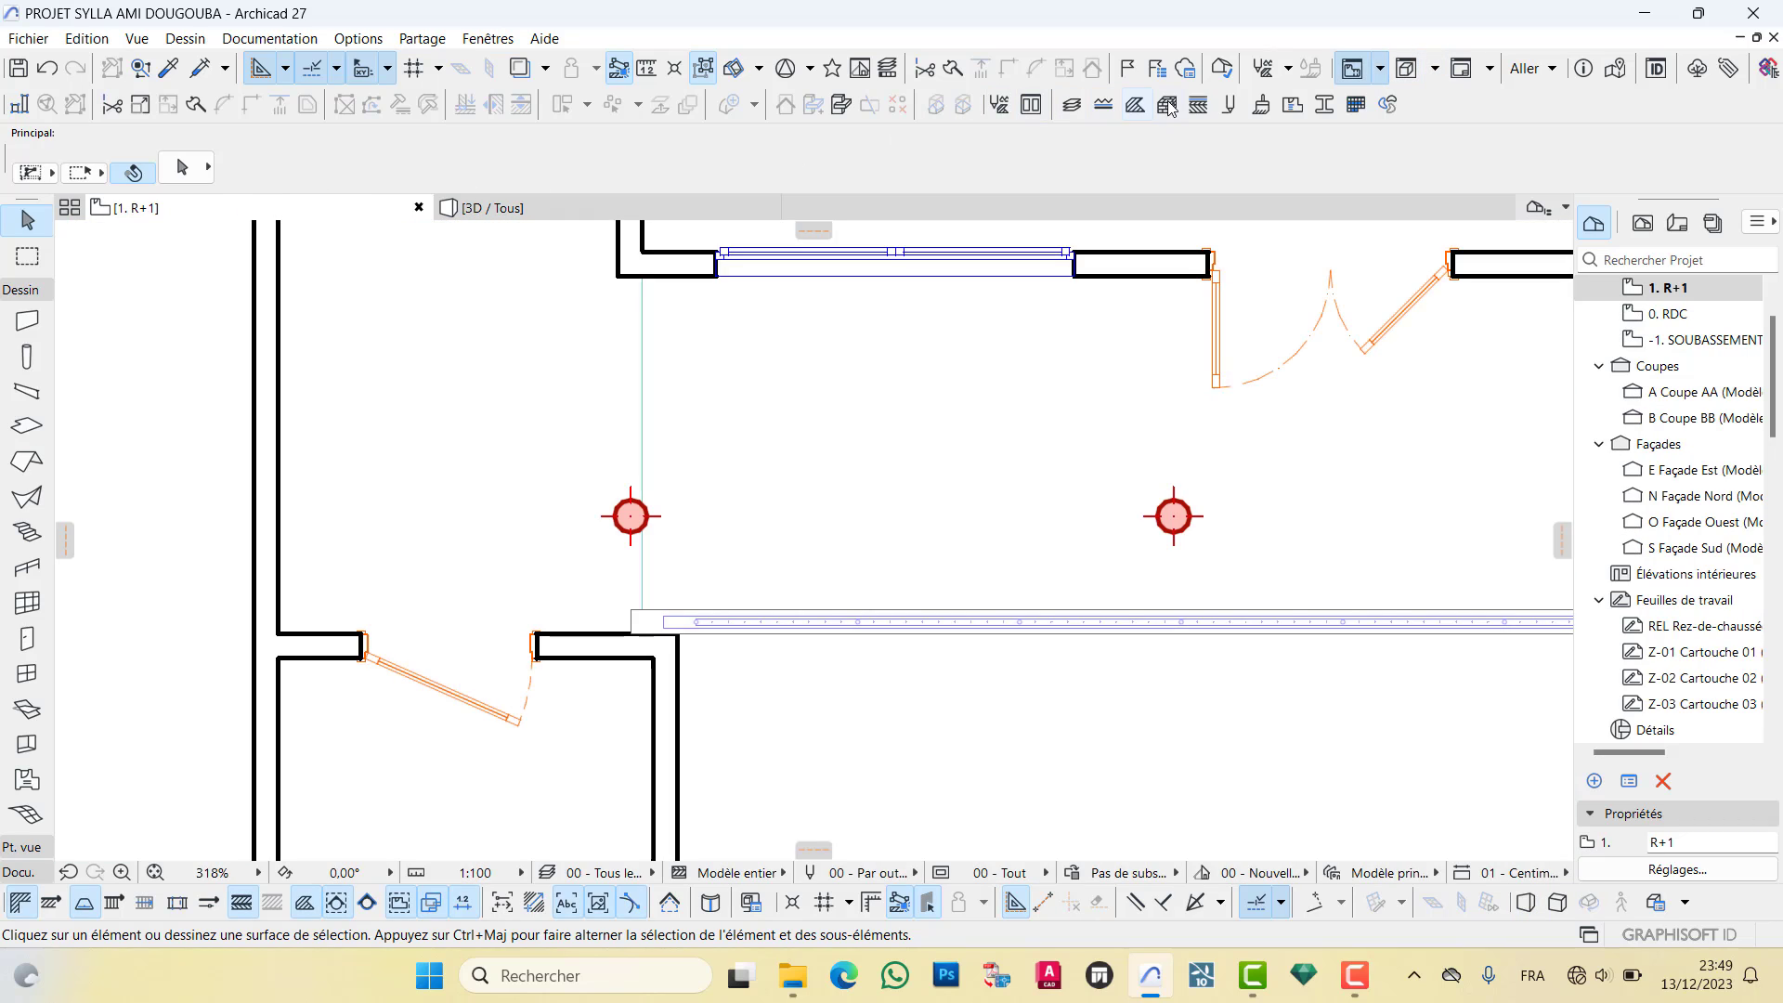
click(1263, 107)
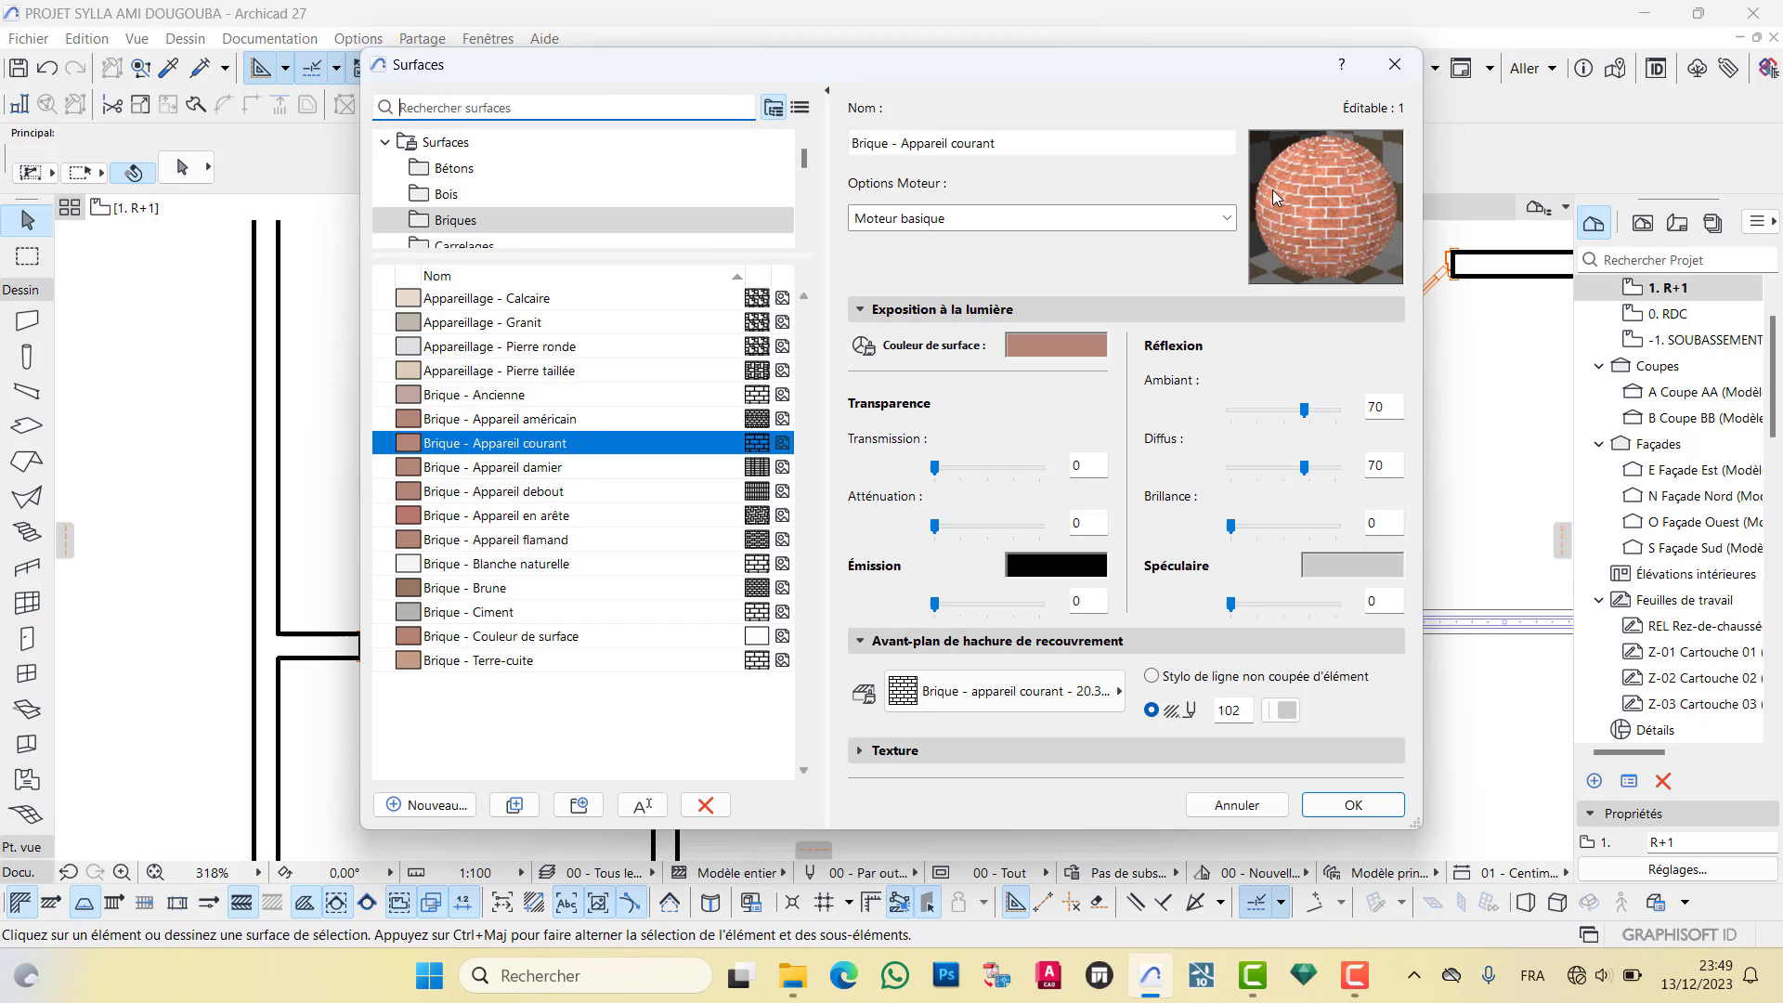
drag(920, 72, 873, 61)
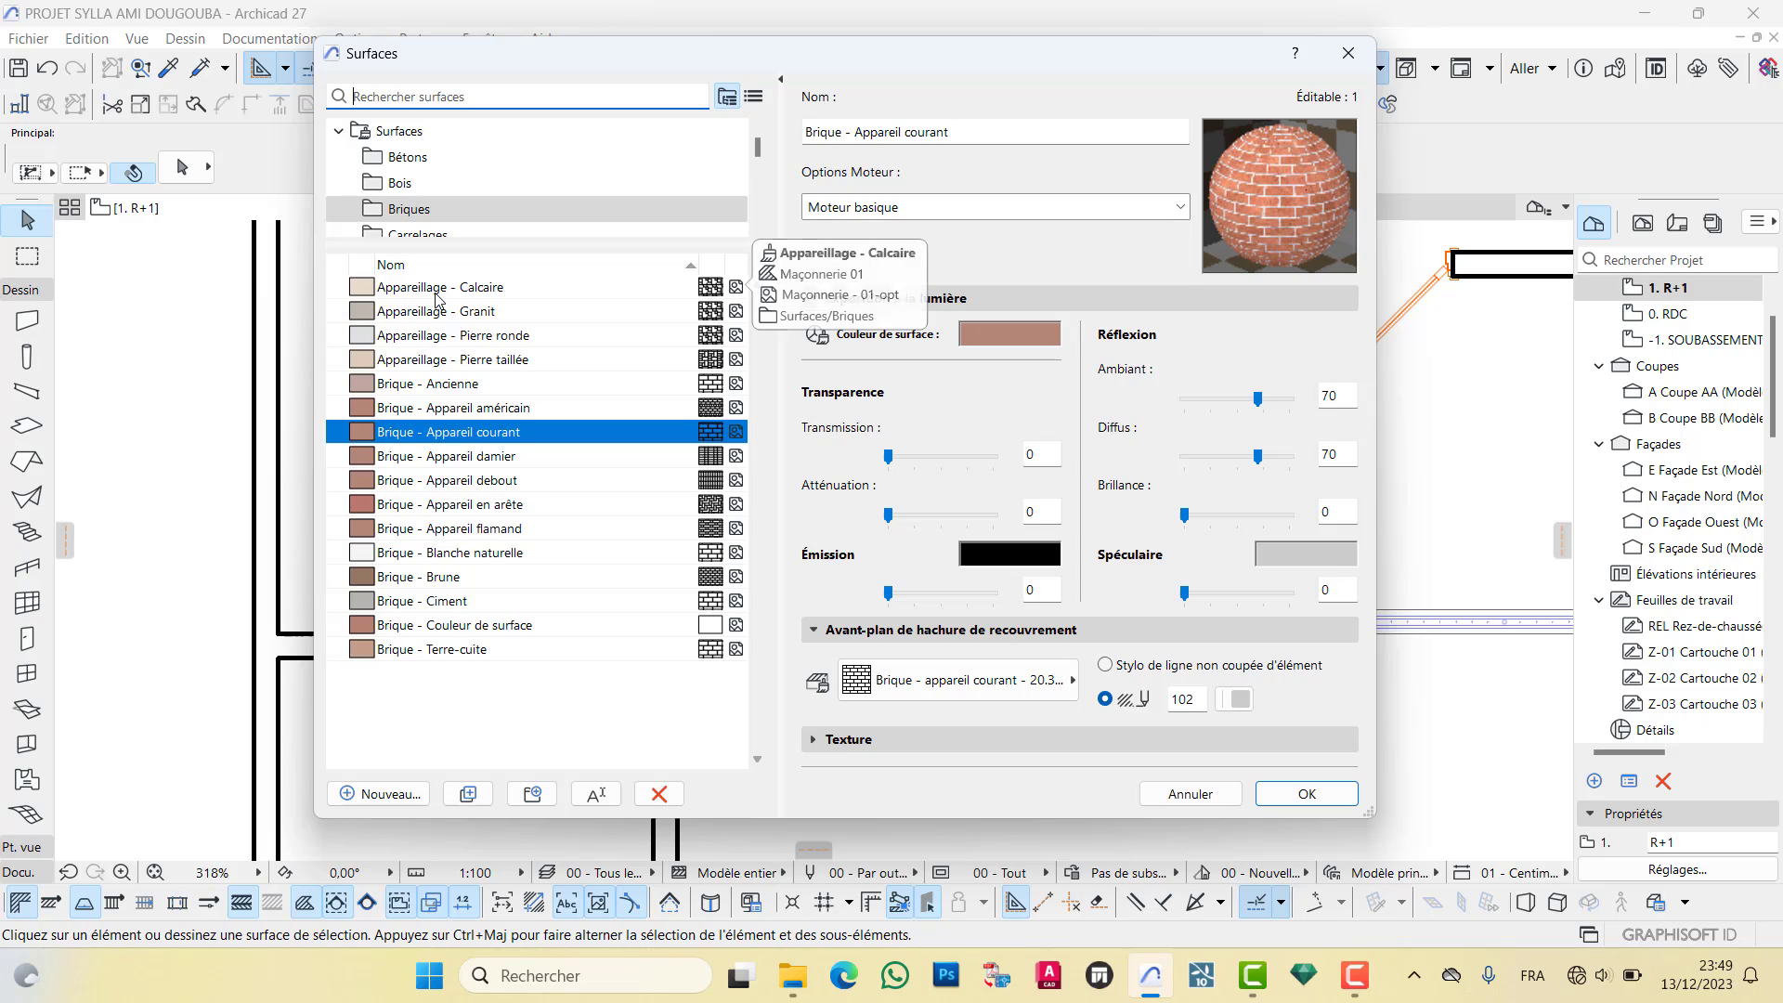
Examine the previews of the Briques surfaces one by one, from Appareillage - Calcaire to Brique - Terre-cuite
click(414, 210)
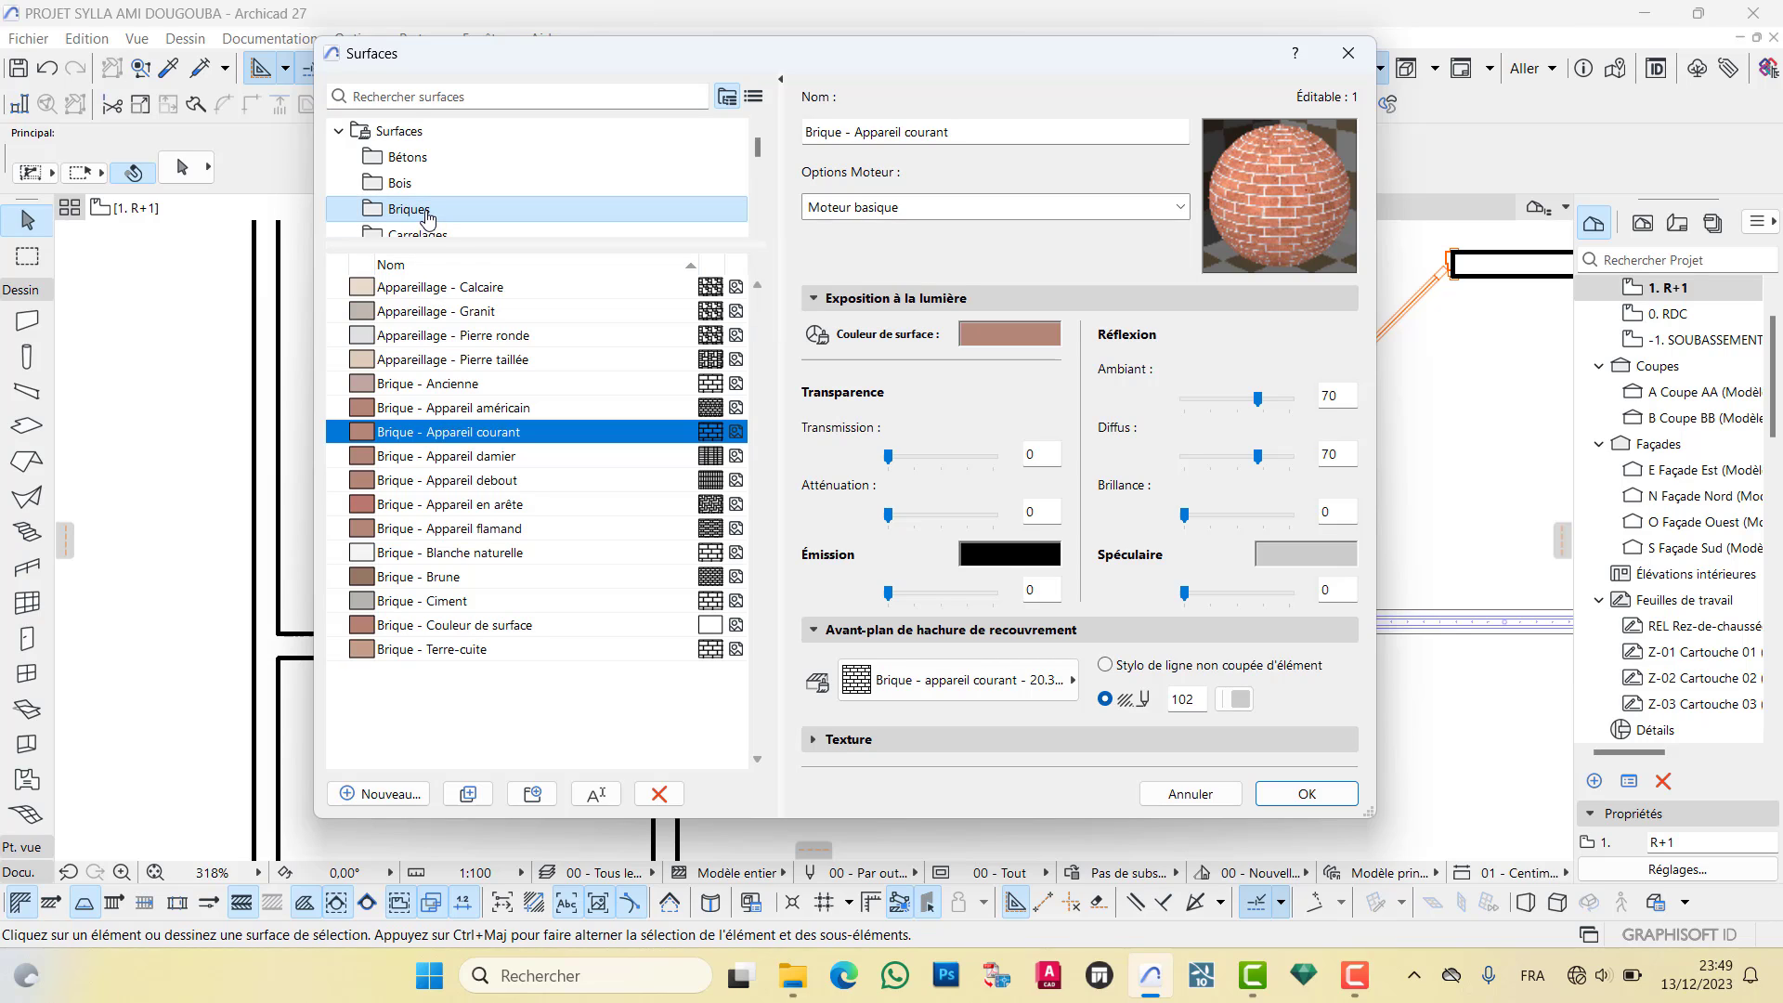
click(466, 293)
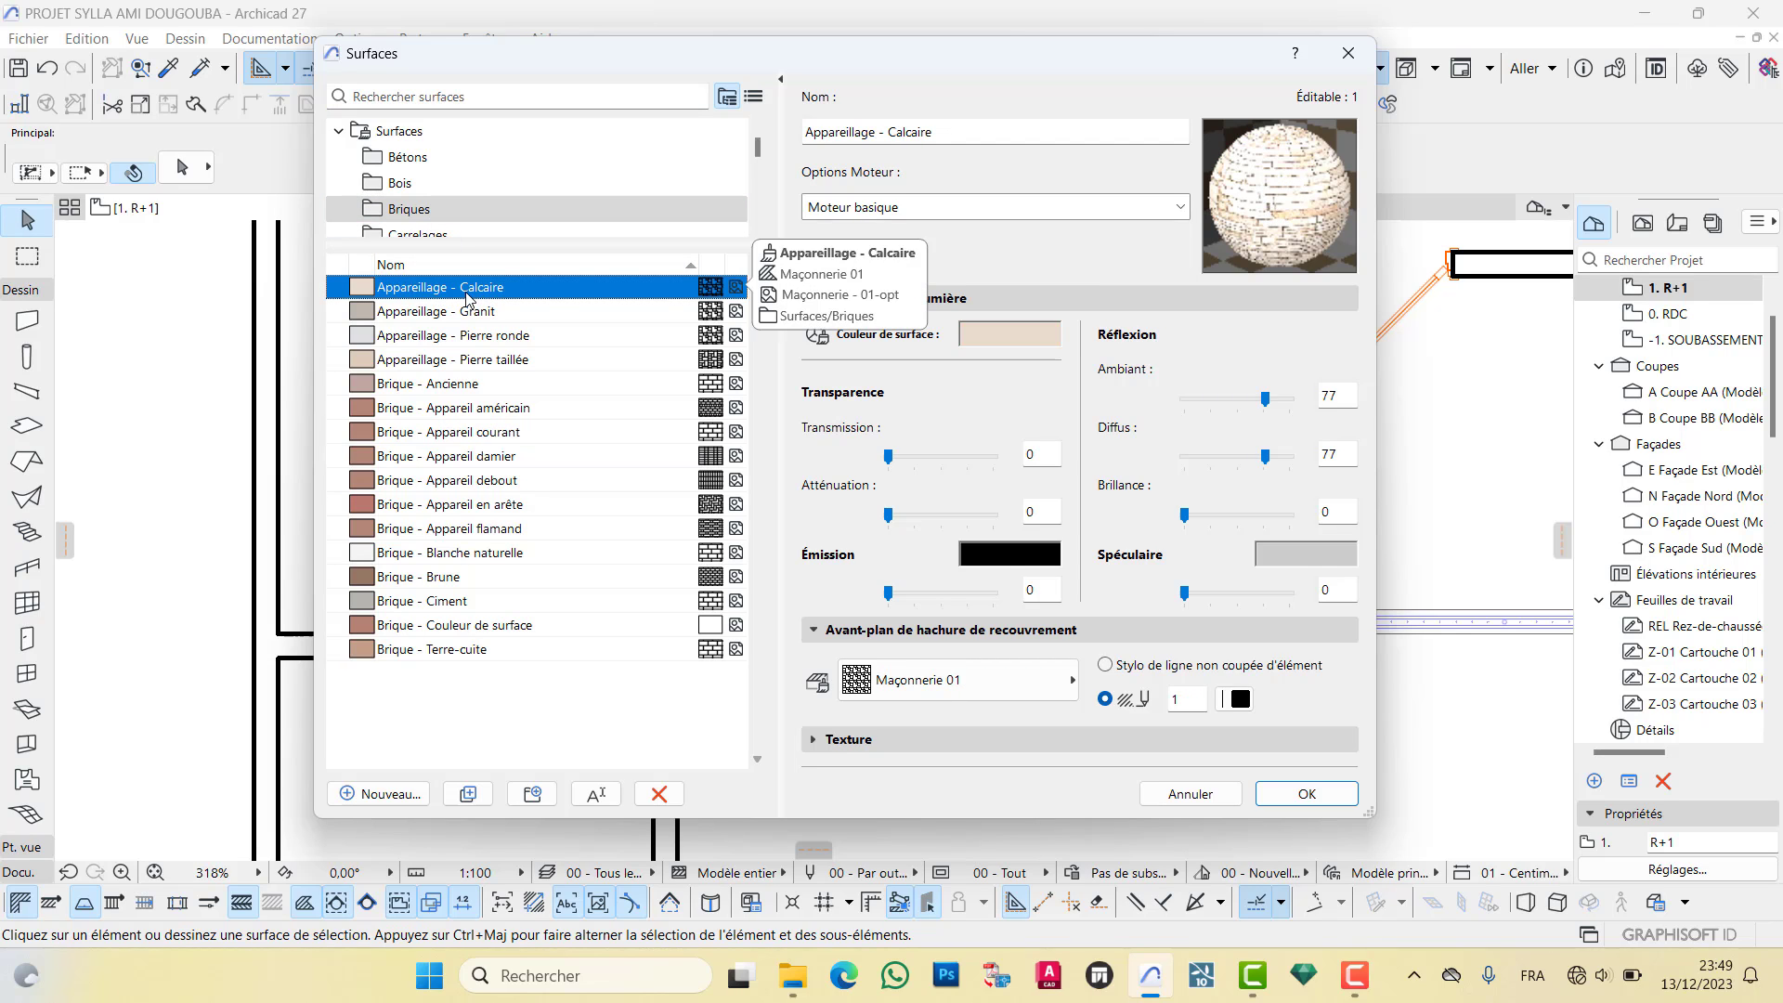
key(Down)
key(Down)
key(Down)
key(Down)
key(Down)
key(Down)
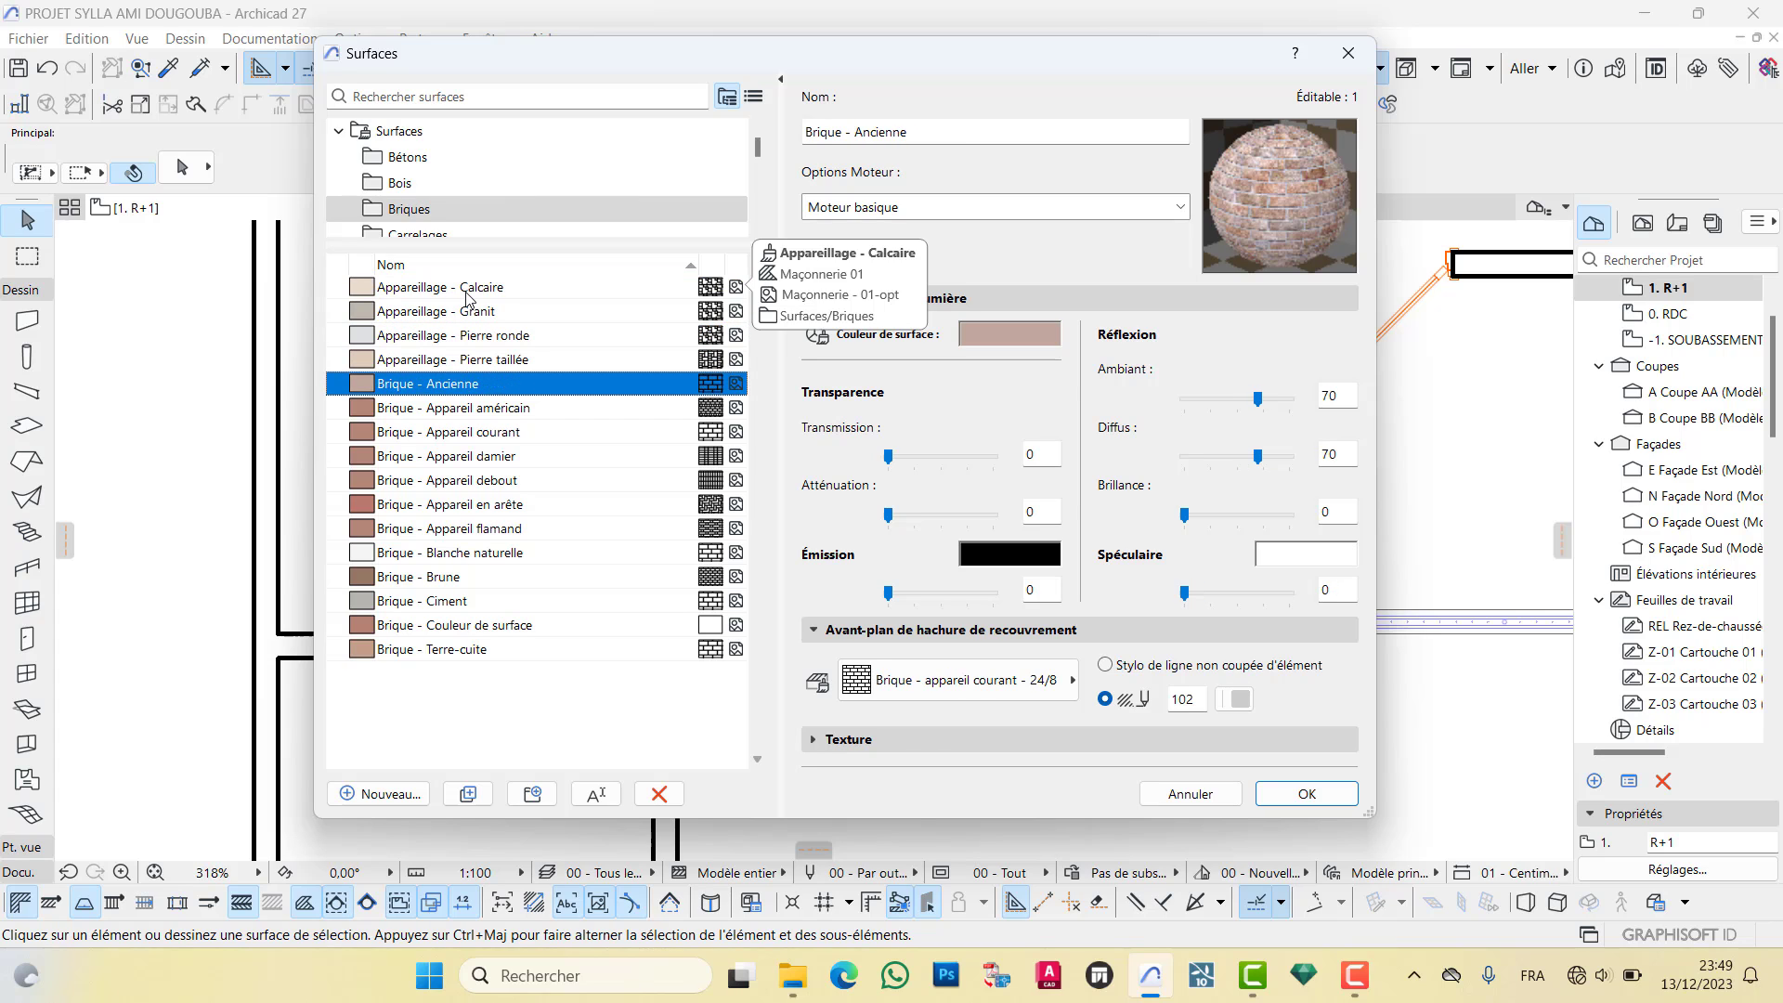
key(Down)
key(Down)
key(Down)
key(Down)
key(Down)
key(Down)
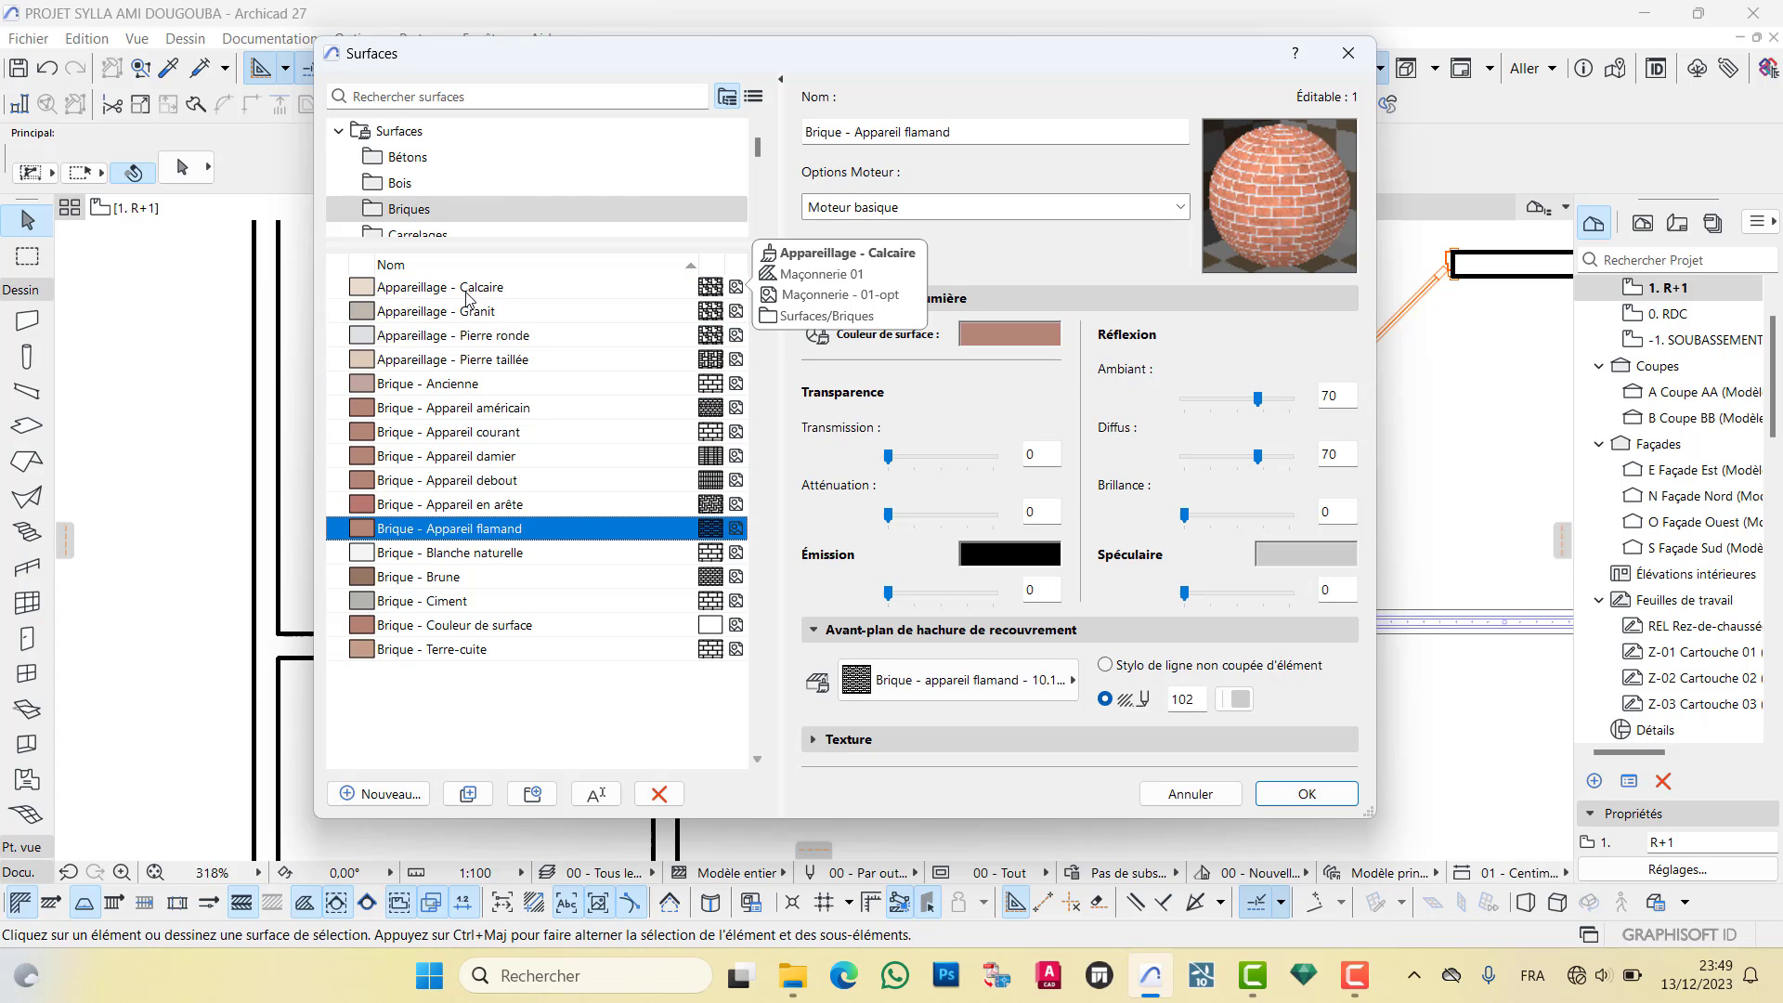
key(Down)
key(Down)
key(Down)
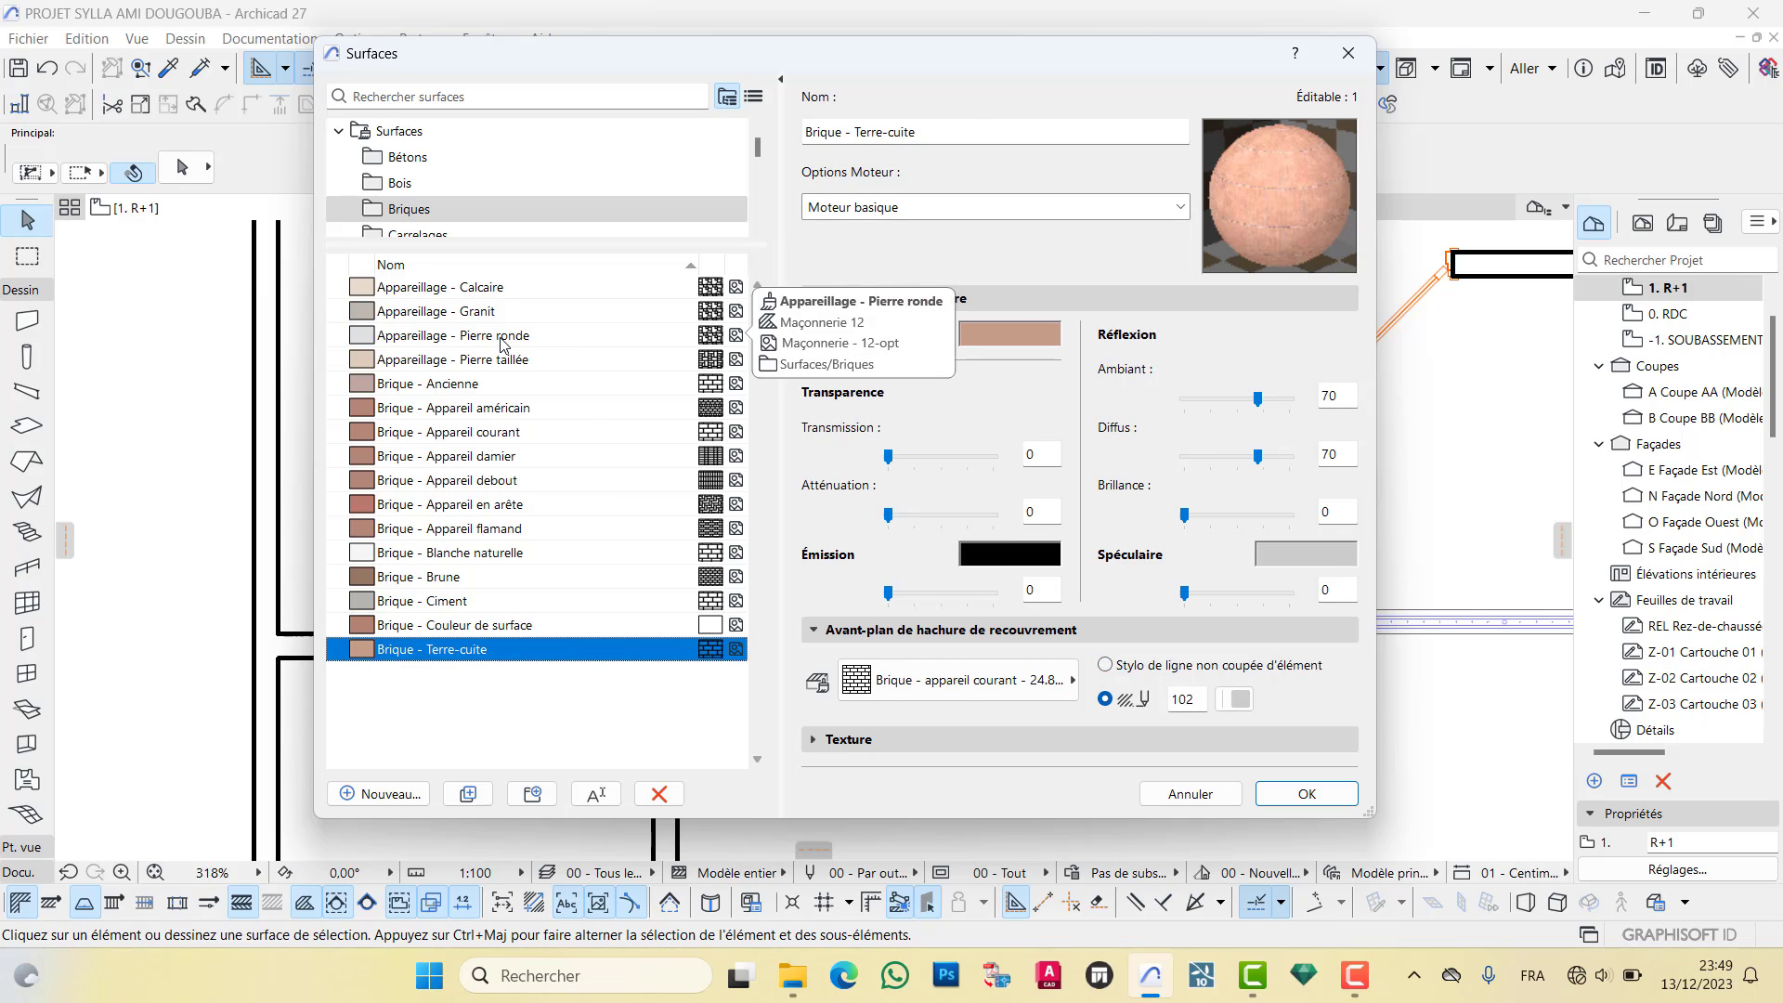
Review the cover fill, texture and engine options of Brique - Terre-cuite, keeping the engine on Moteur basique
click(929, 688)
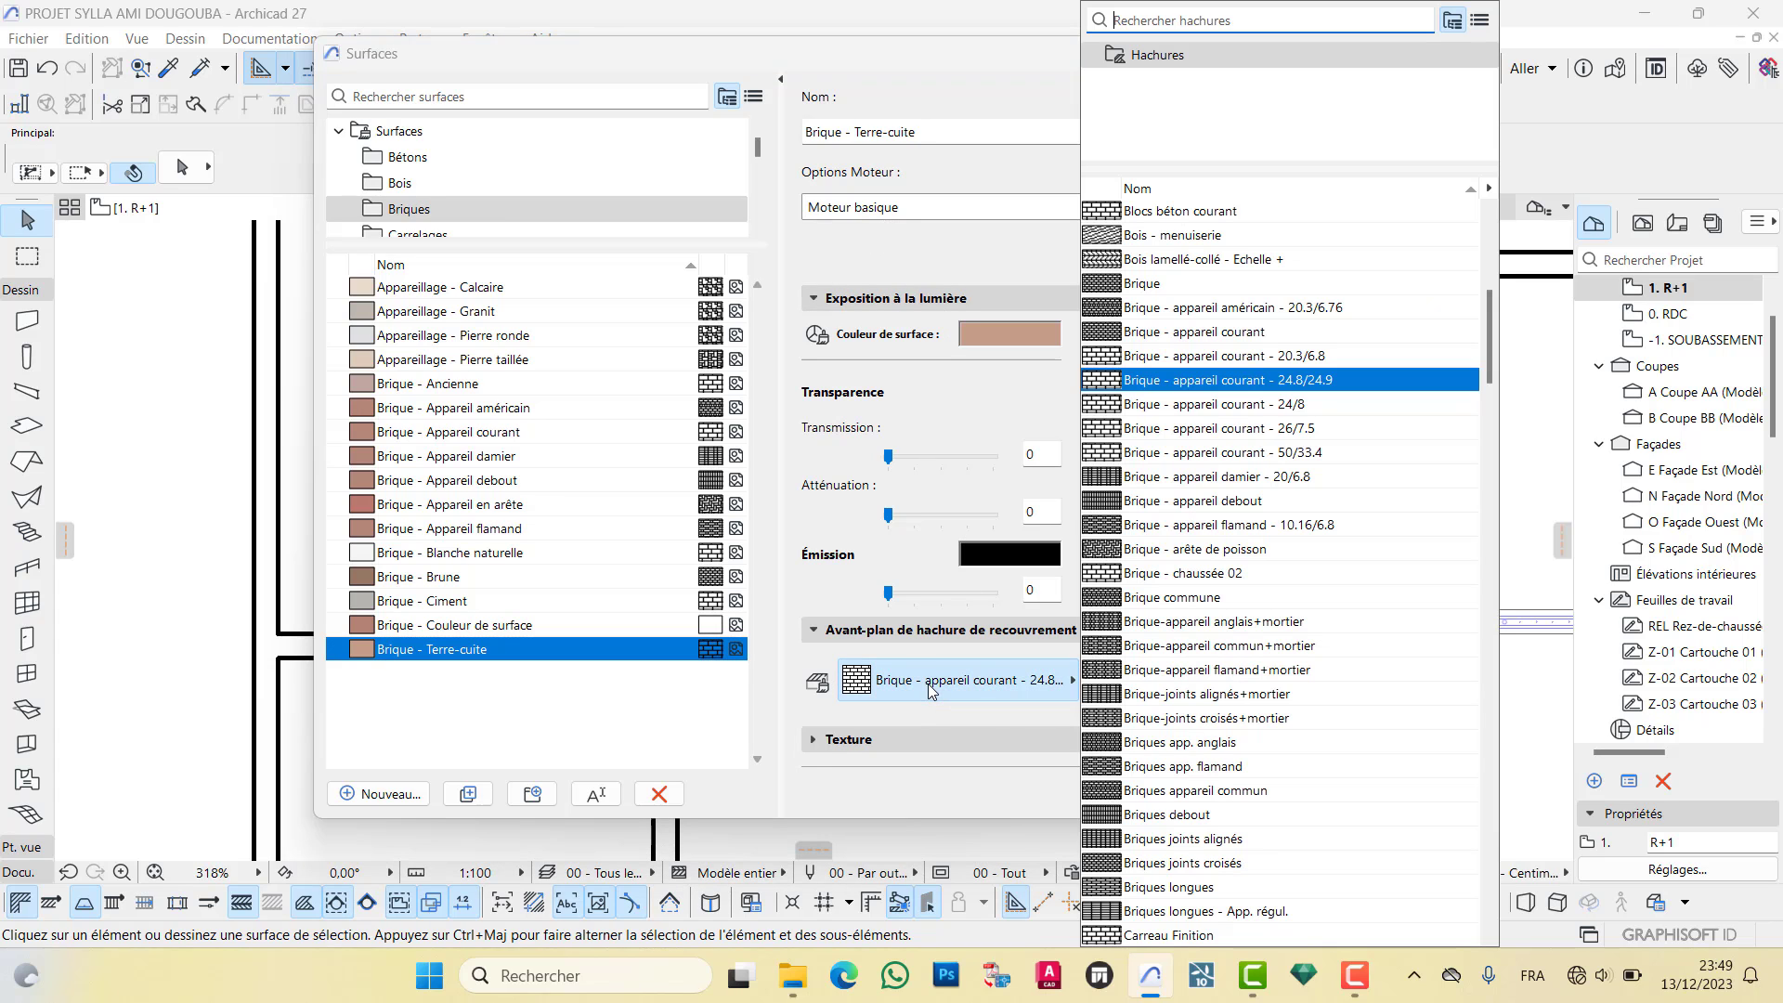
click(947, 691)
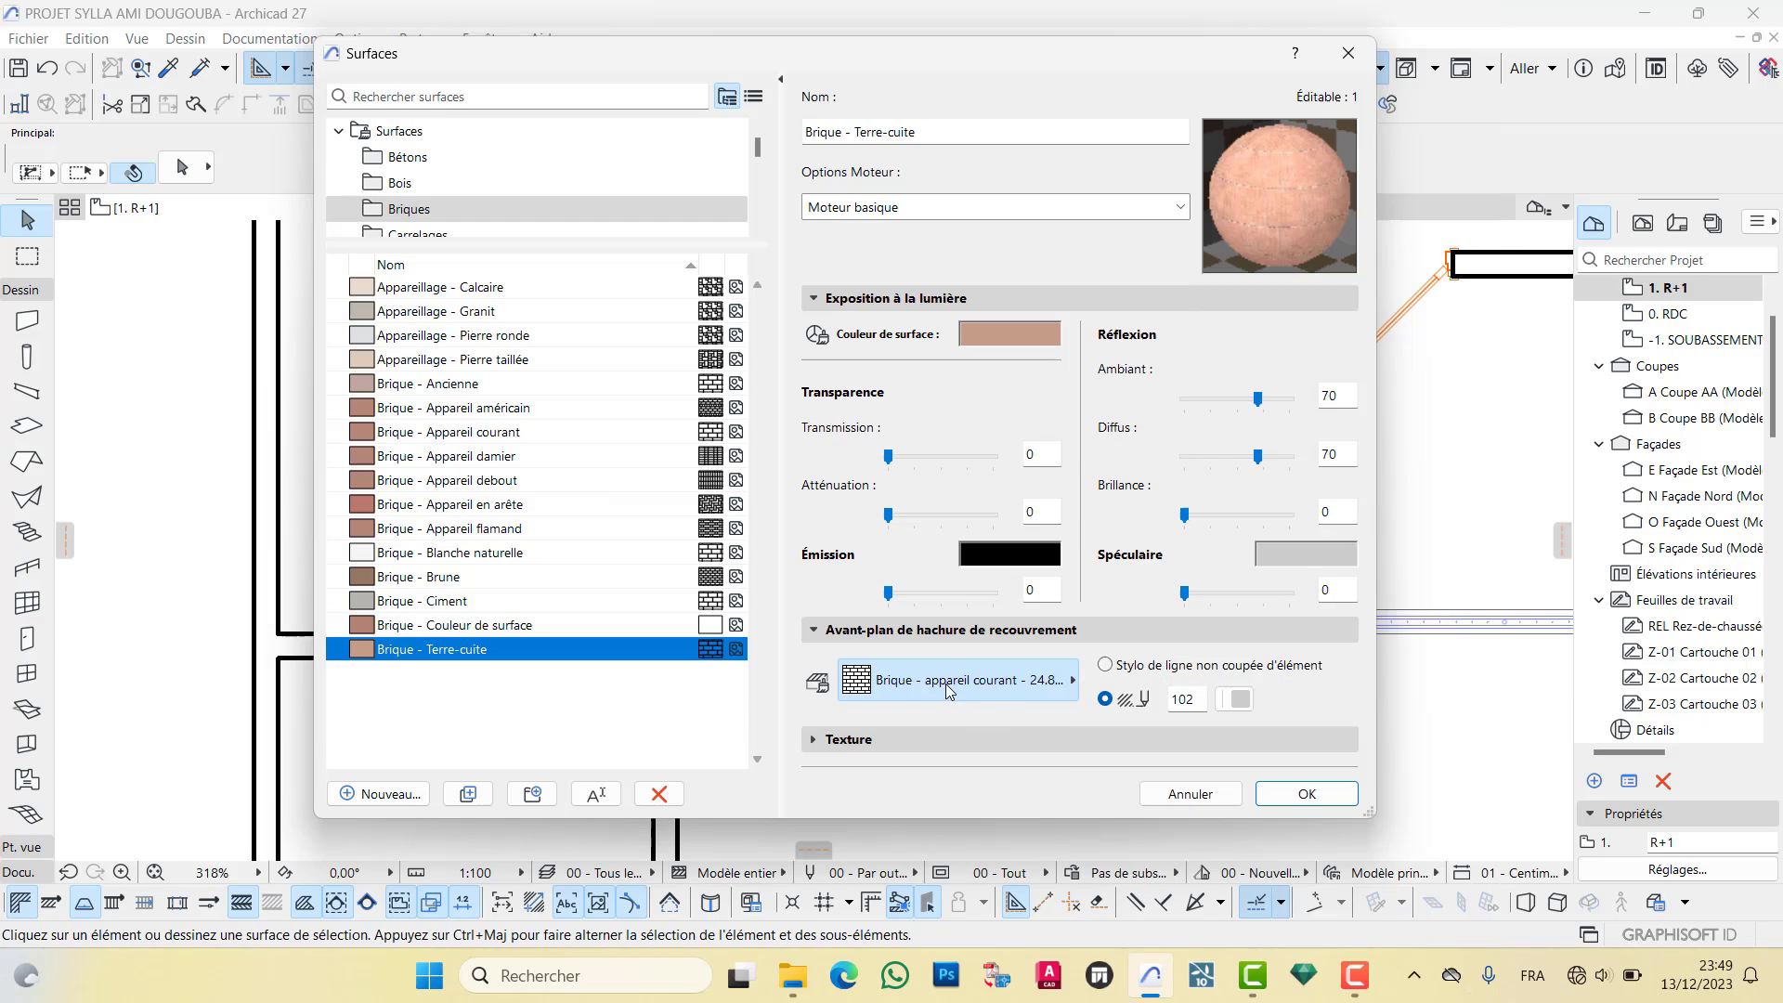
click(873, 738)
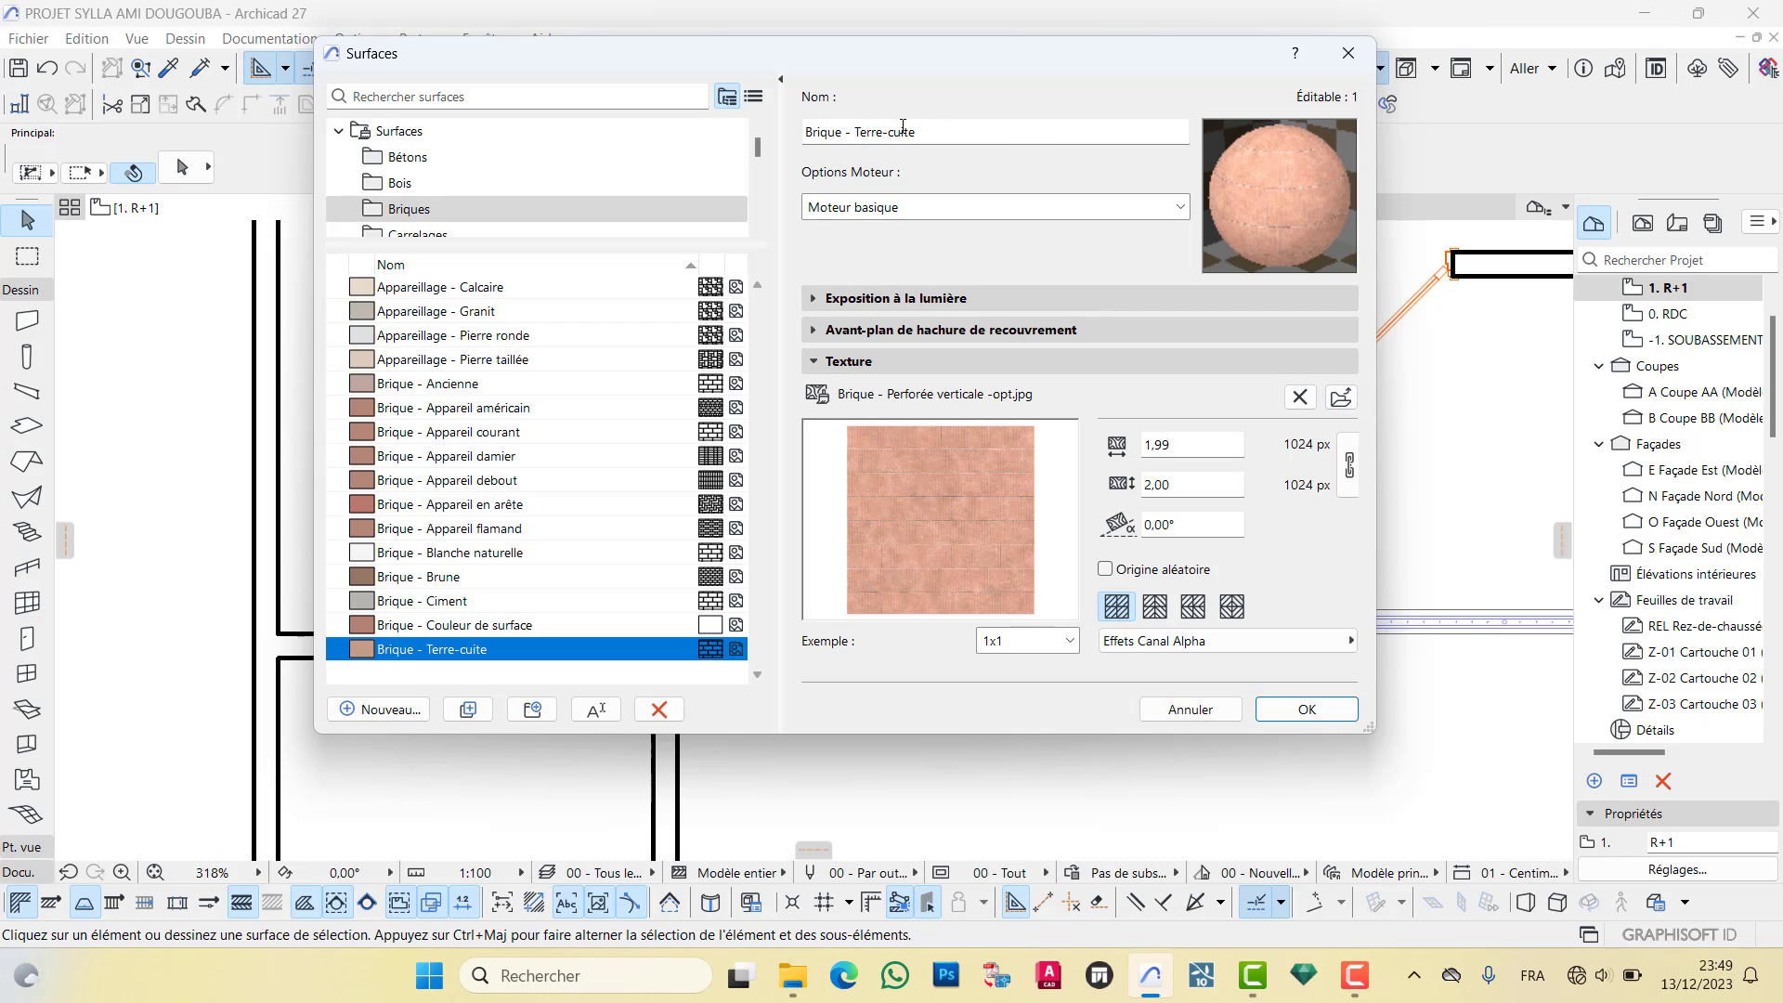
click(1179, 208)
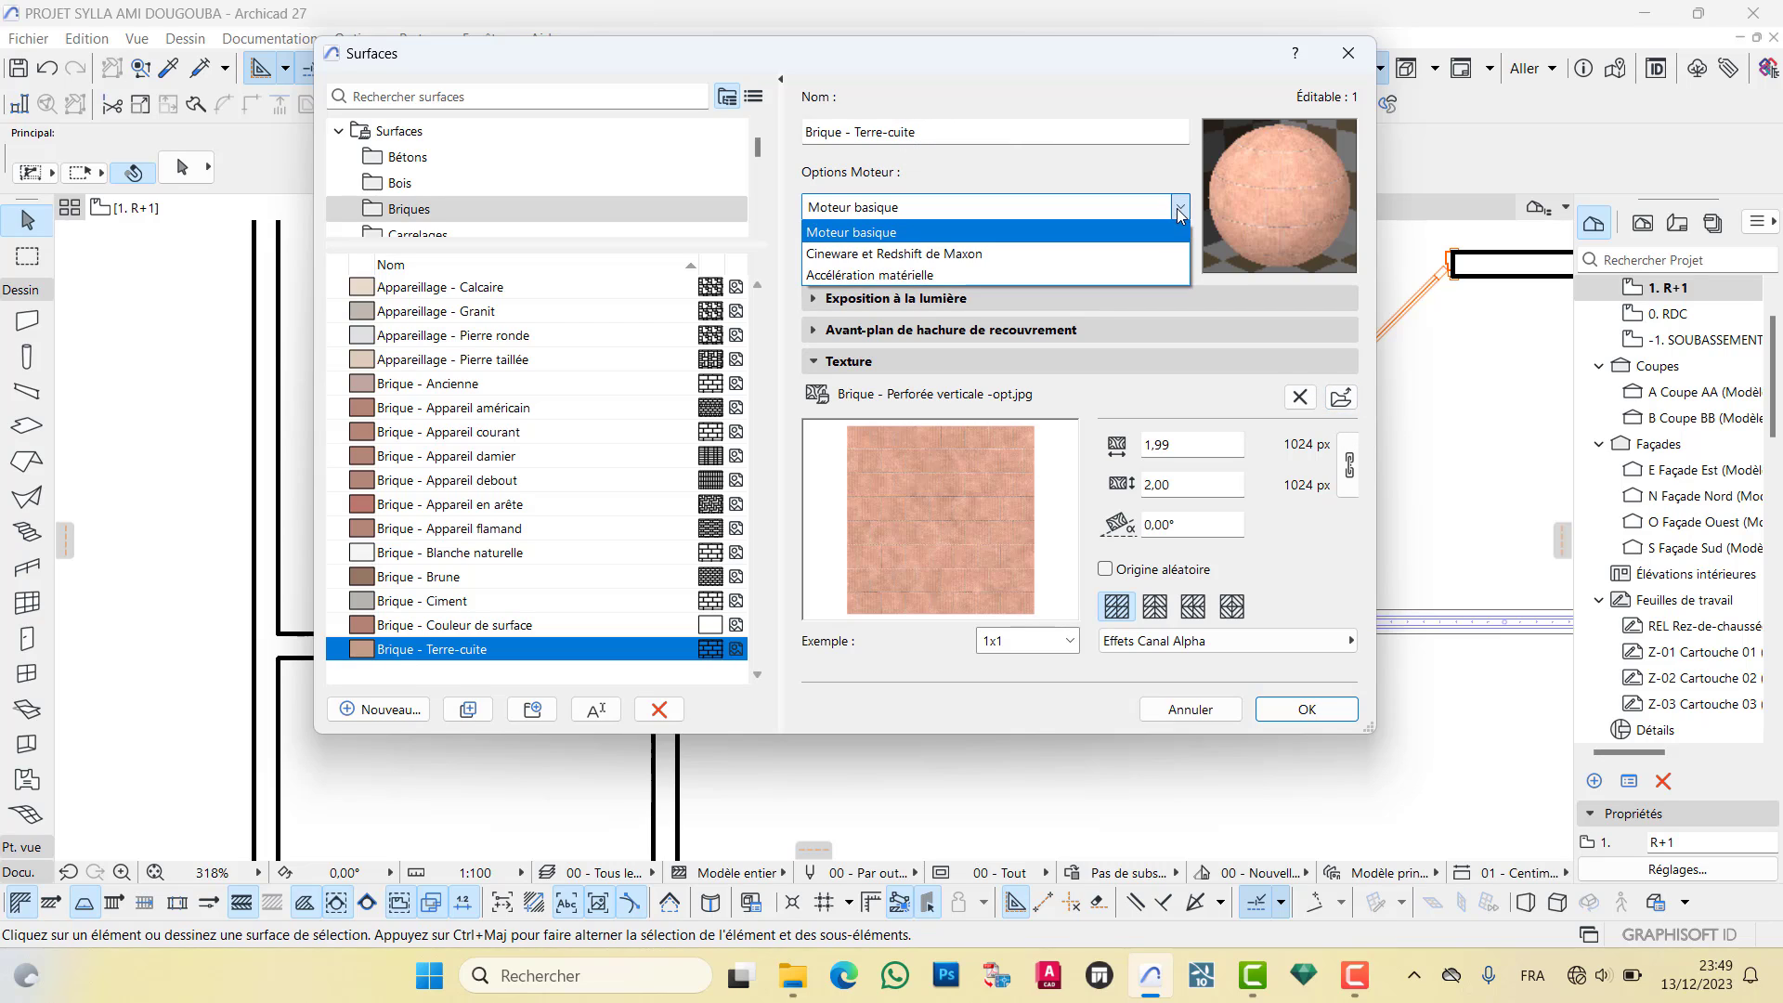
click(989, 229)
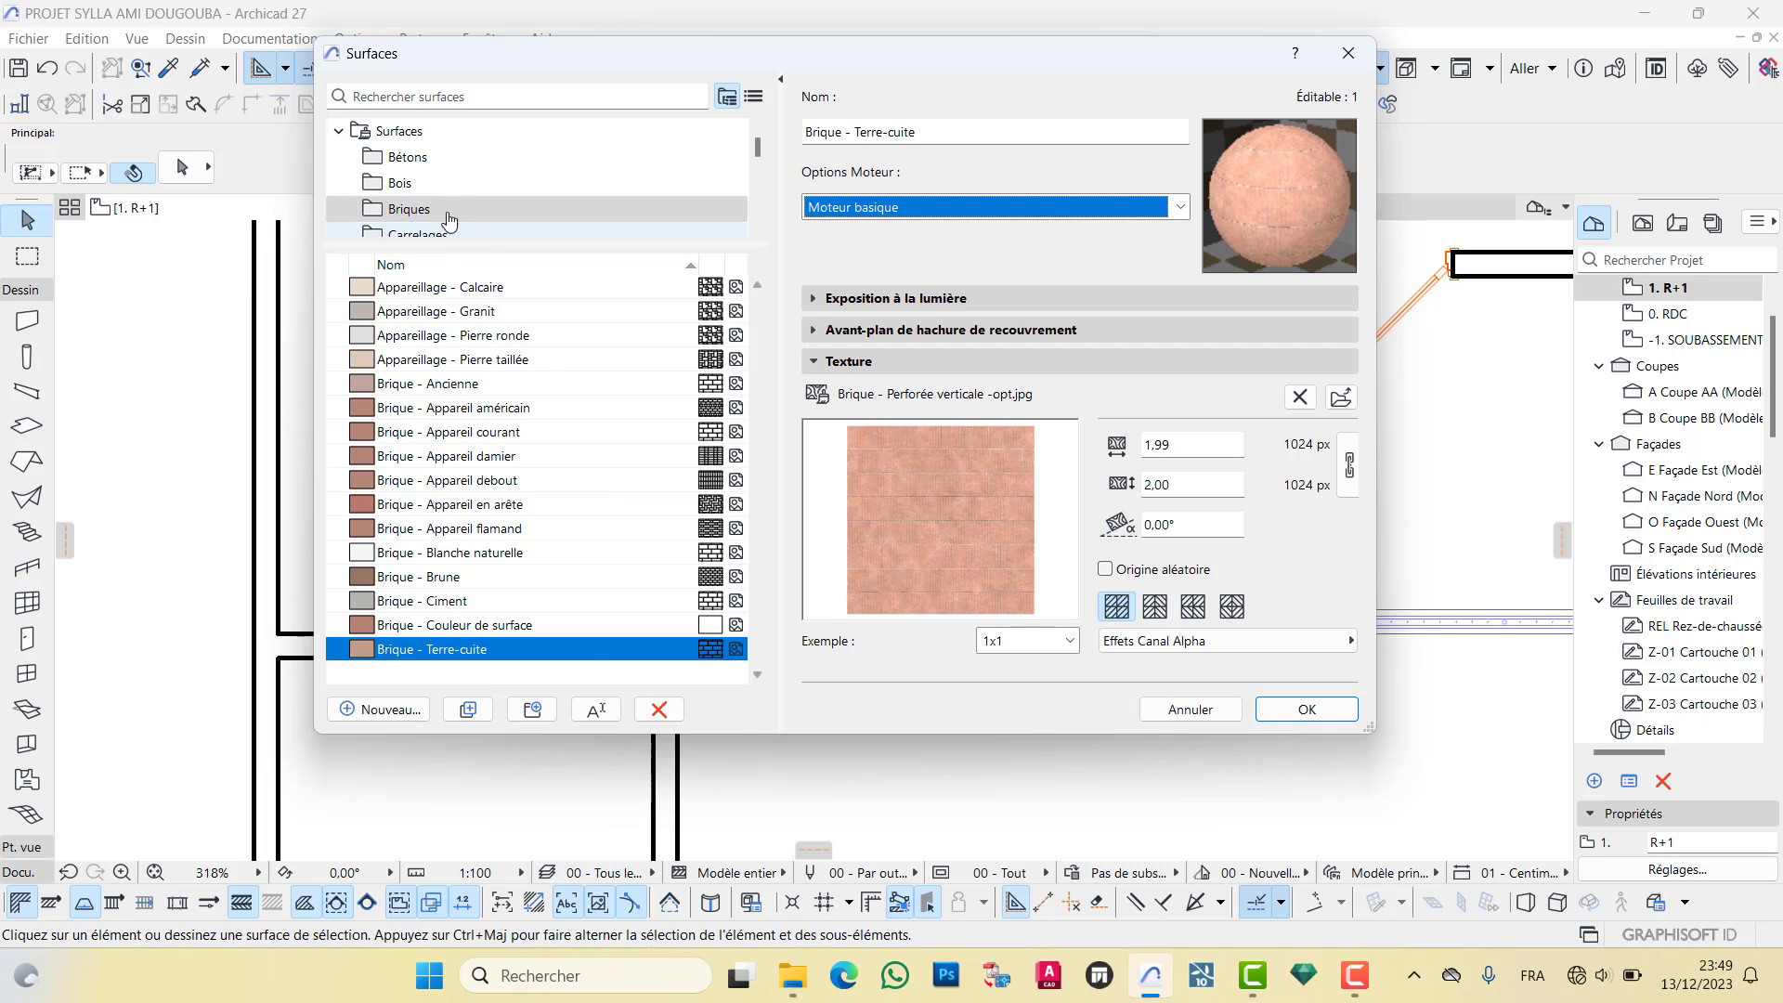
Look at the Bétons surfaces and select Carrelage - Mosaïque bleu in the Carrelages folder
click(421, 163)
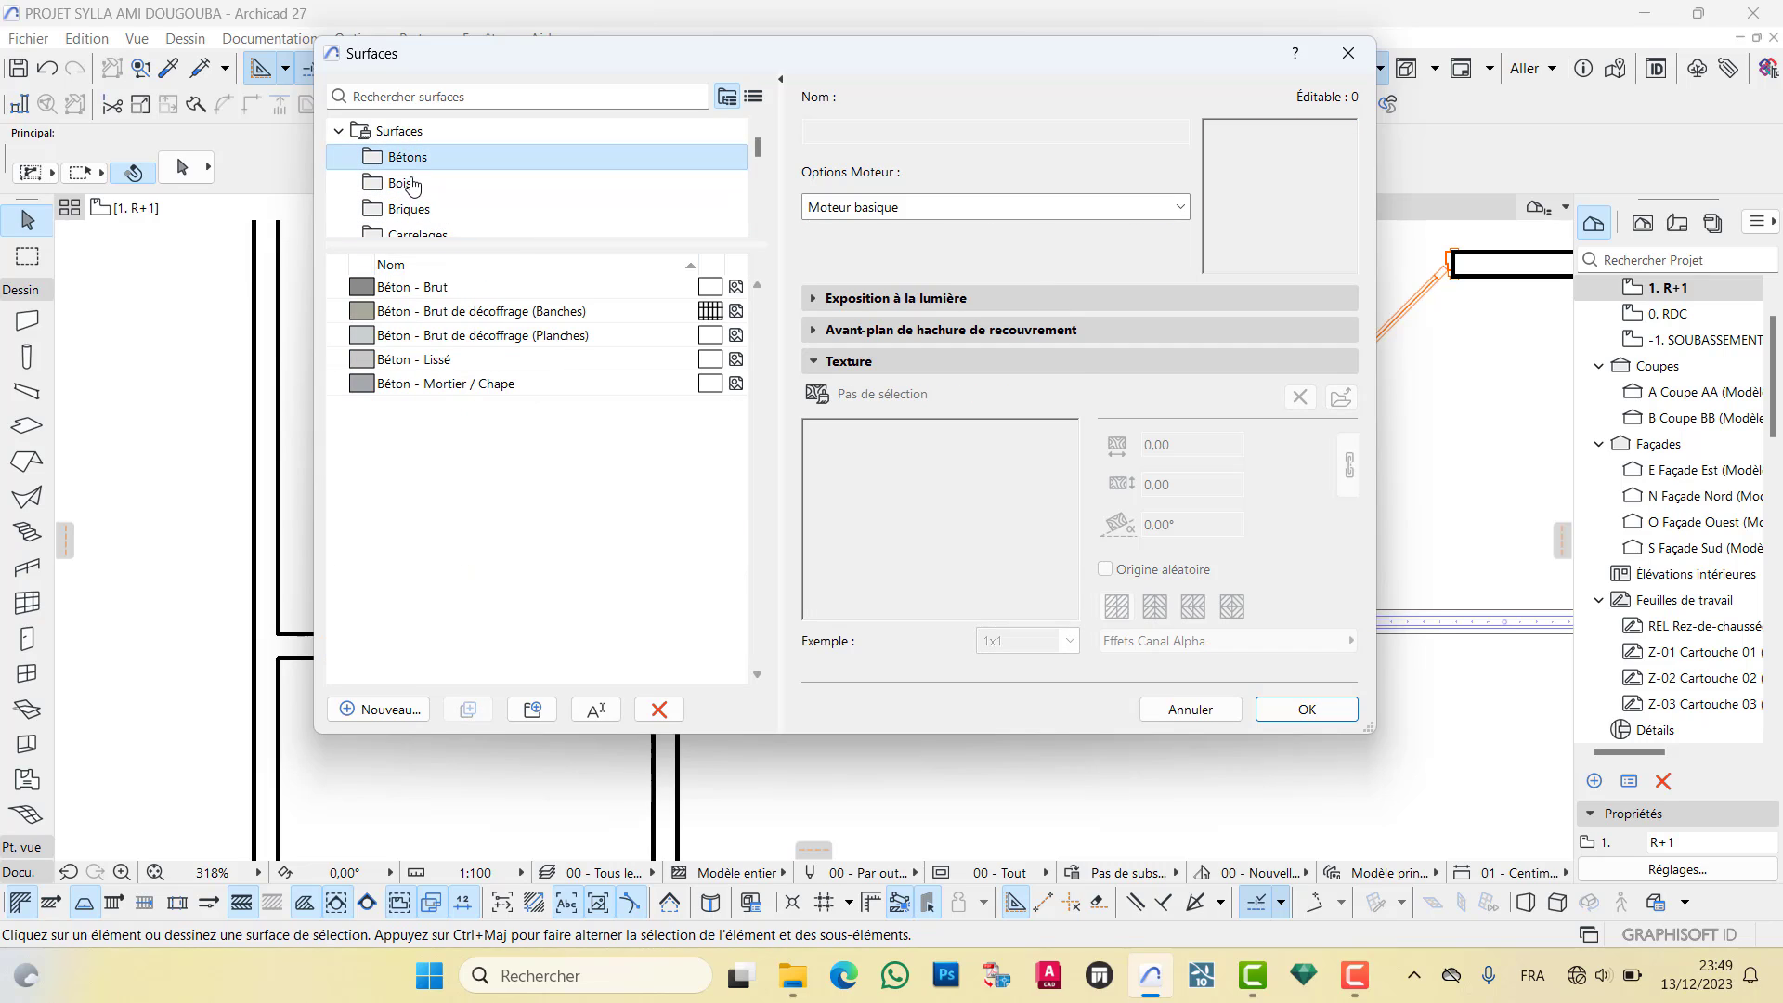
scroll(431, 200, down, 1)
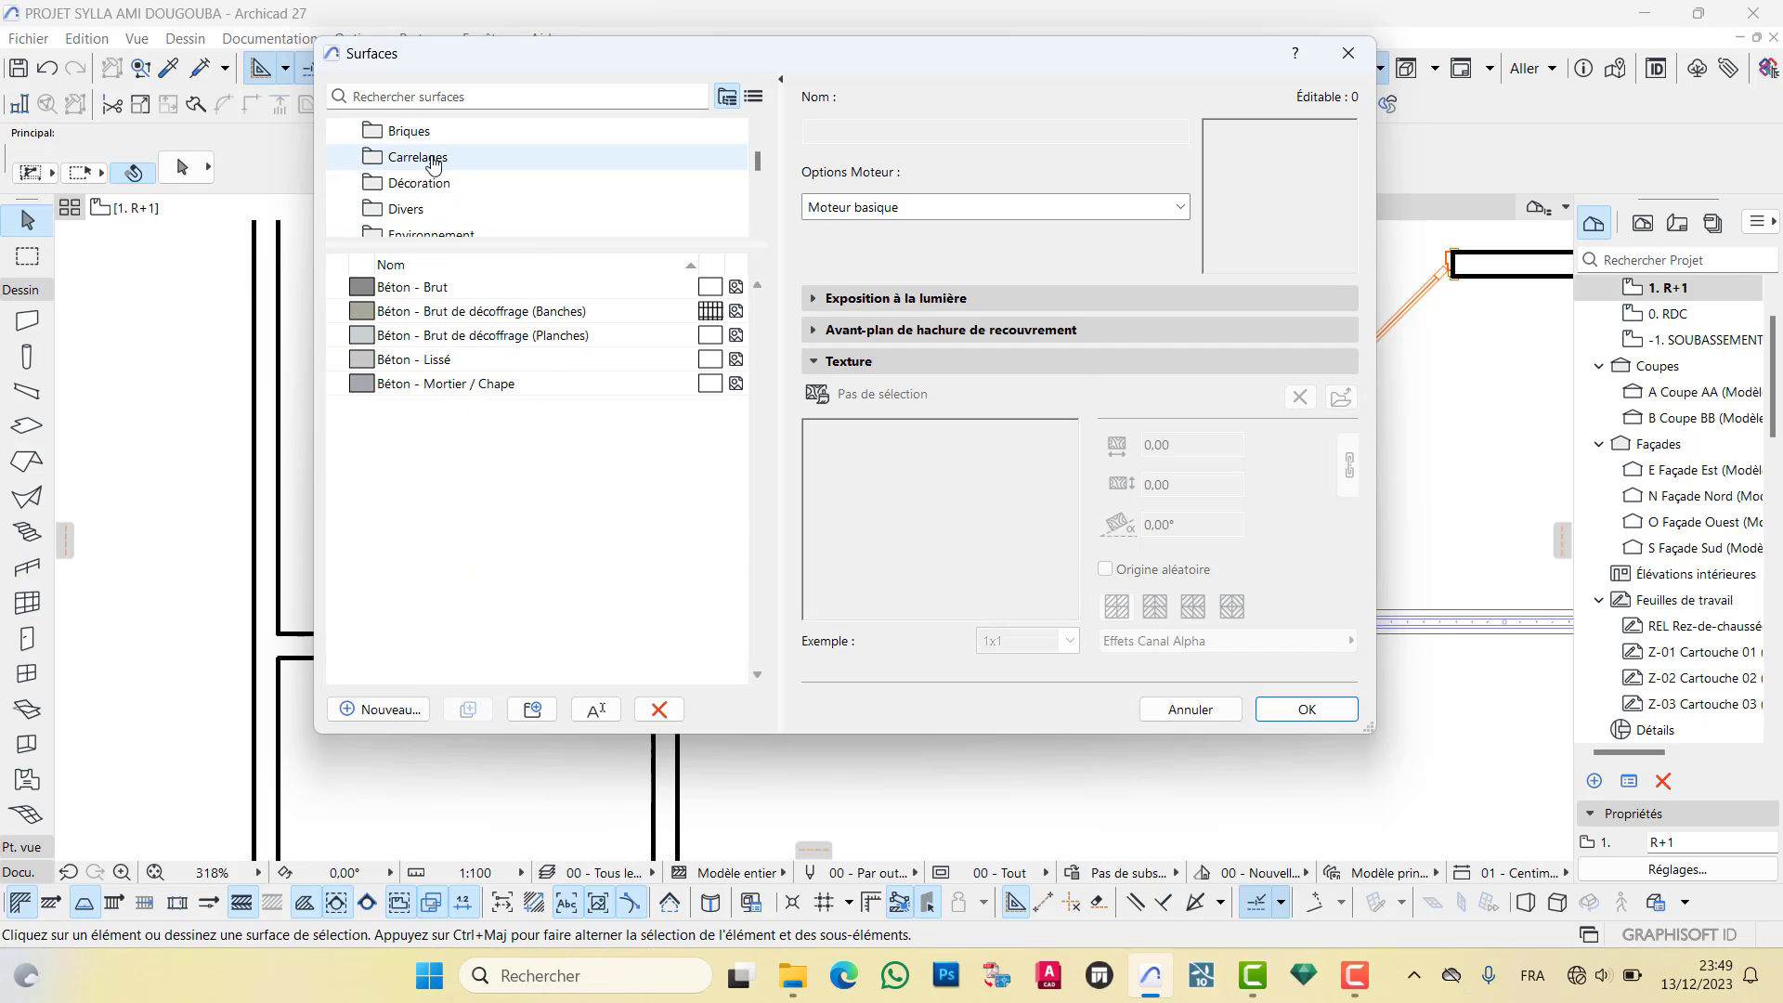
click(451, 164)
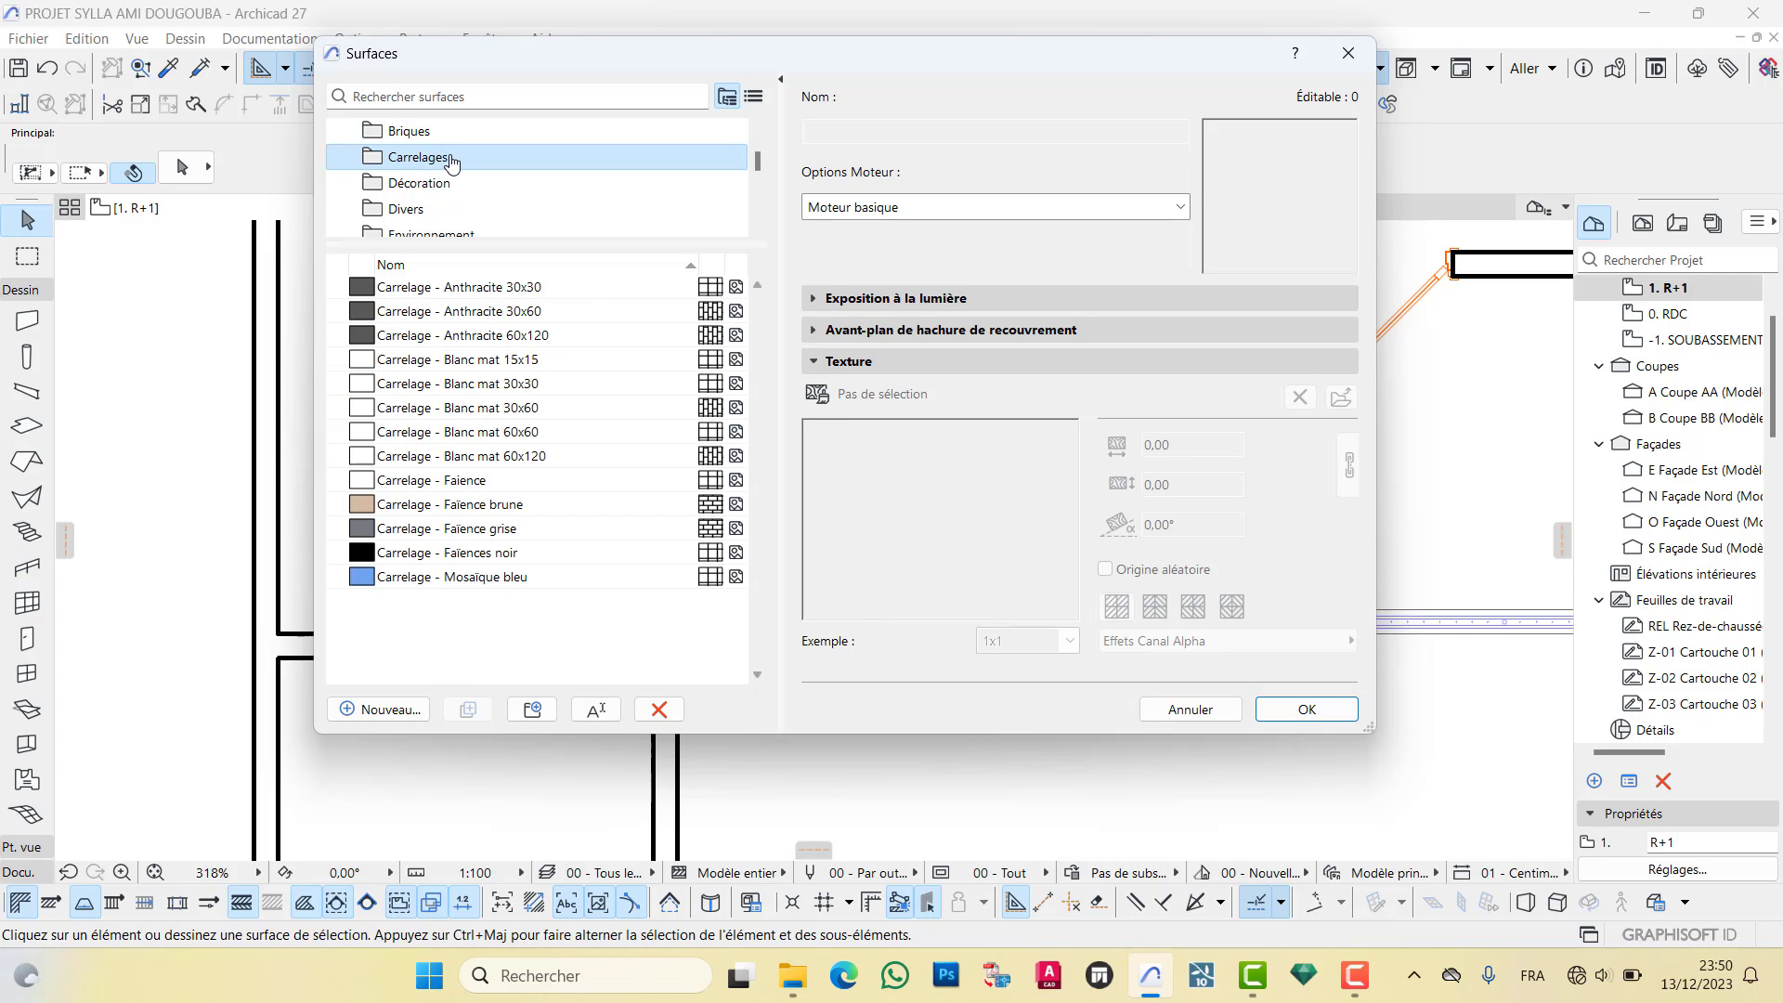
click(410, 578)
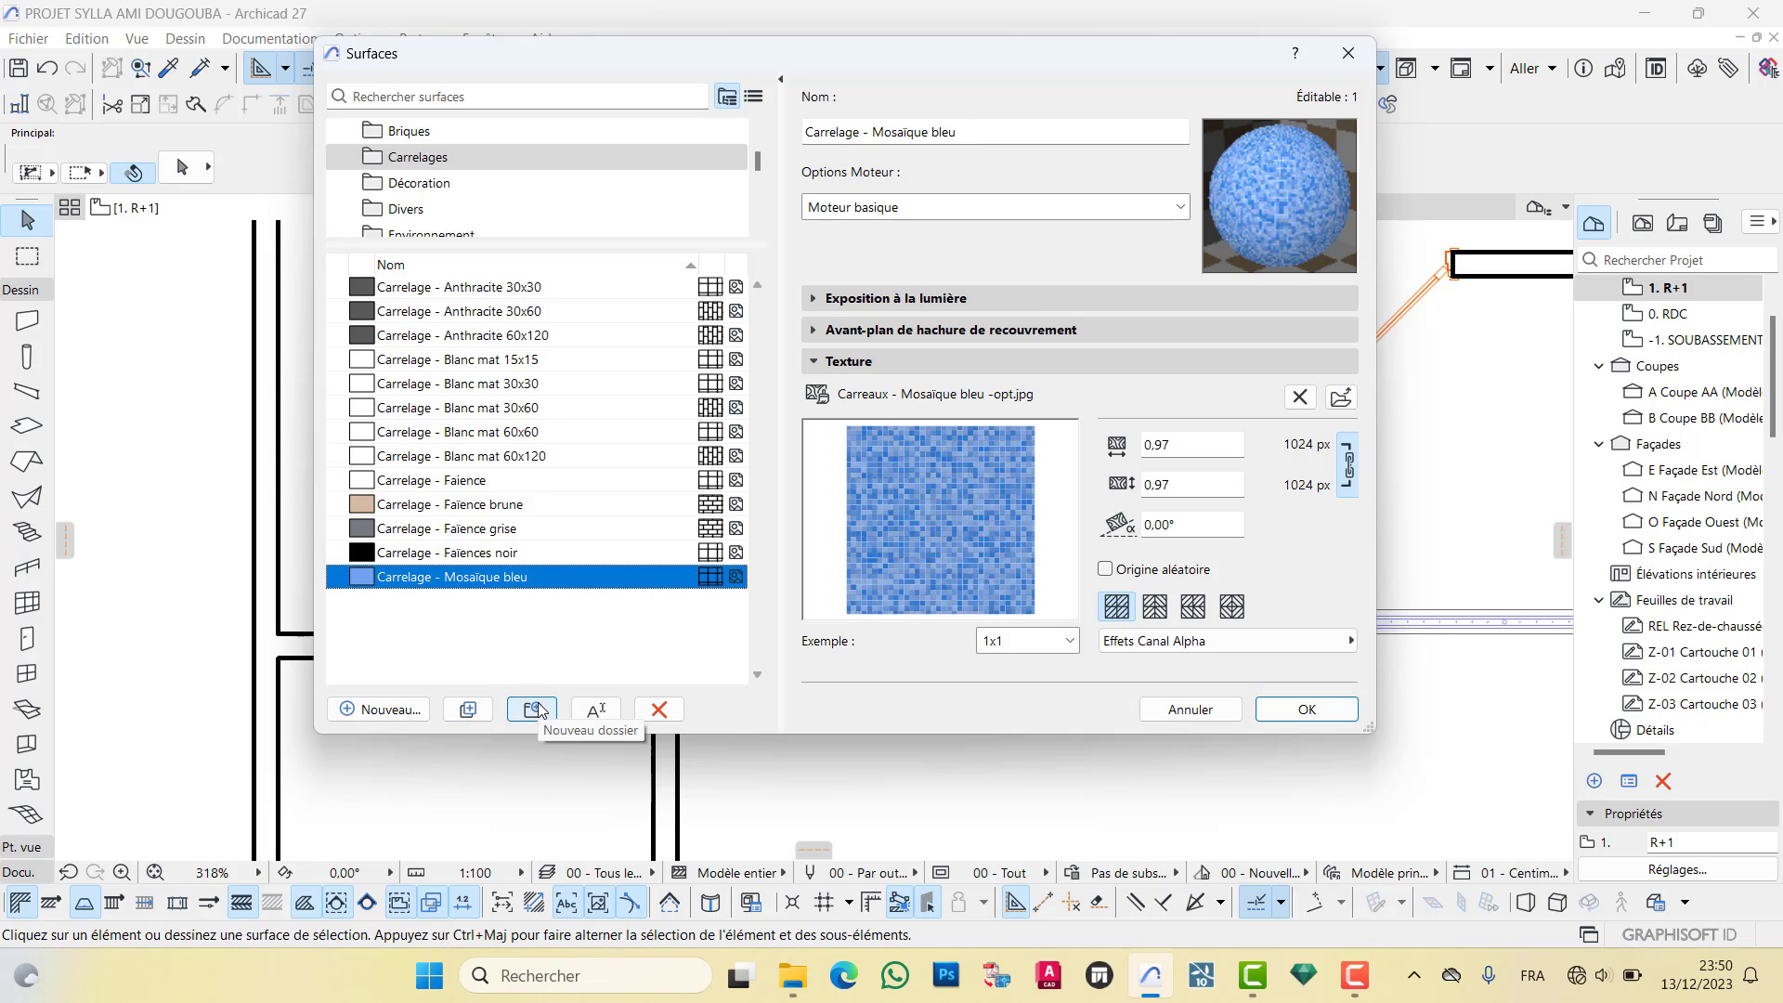
Create a new surface named Carrelage - CASSE FOF by duplicating Carrelage - Mosaïque bleu
click(381, 711)
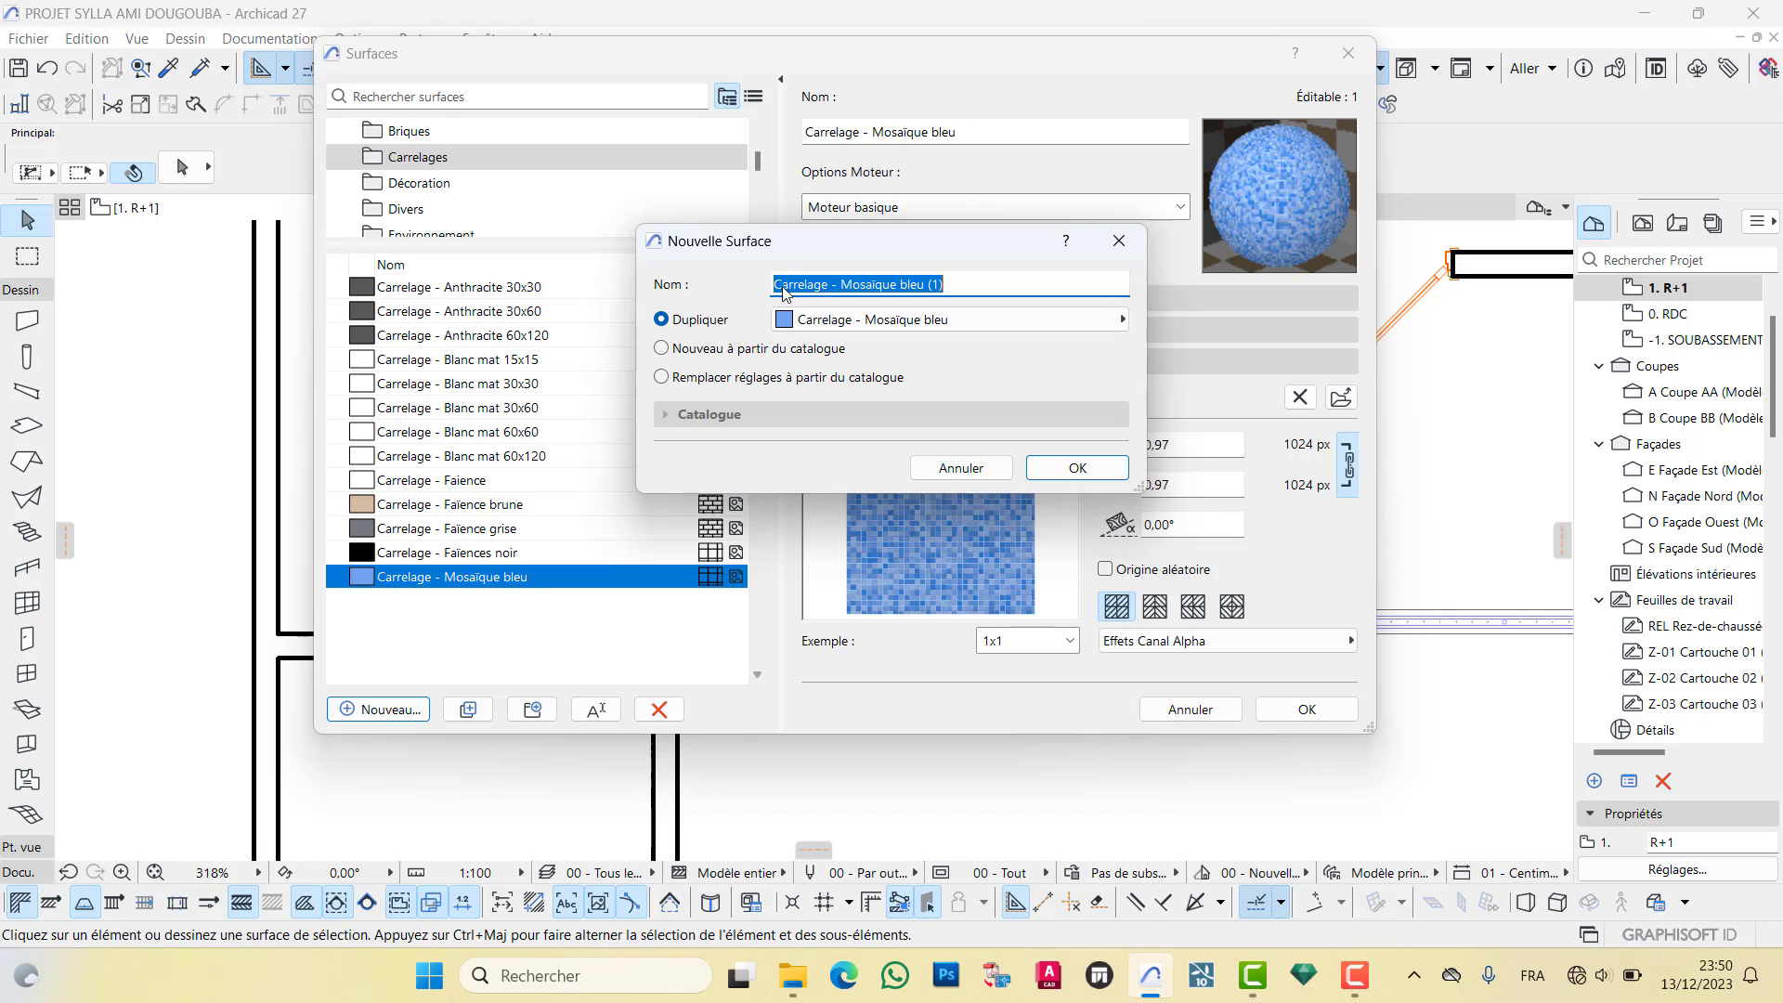
click(961, 283)
drag(954, 284, 850, 296)
text(Carrelage - CASSE FOF)
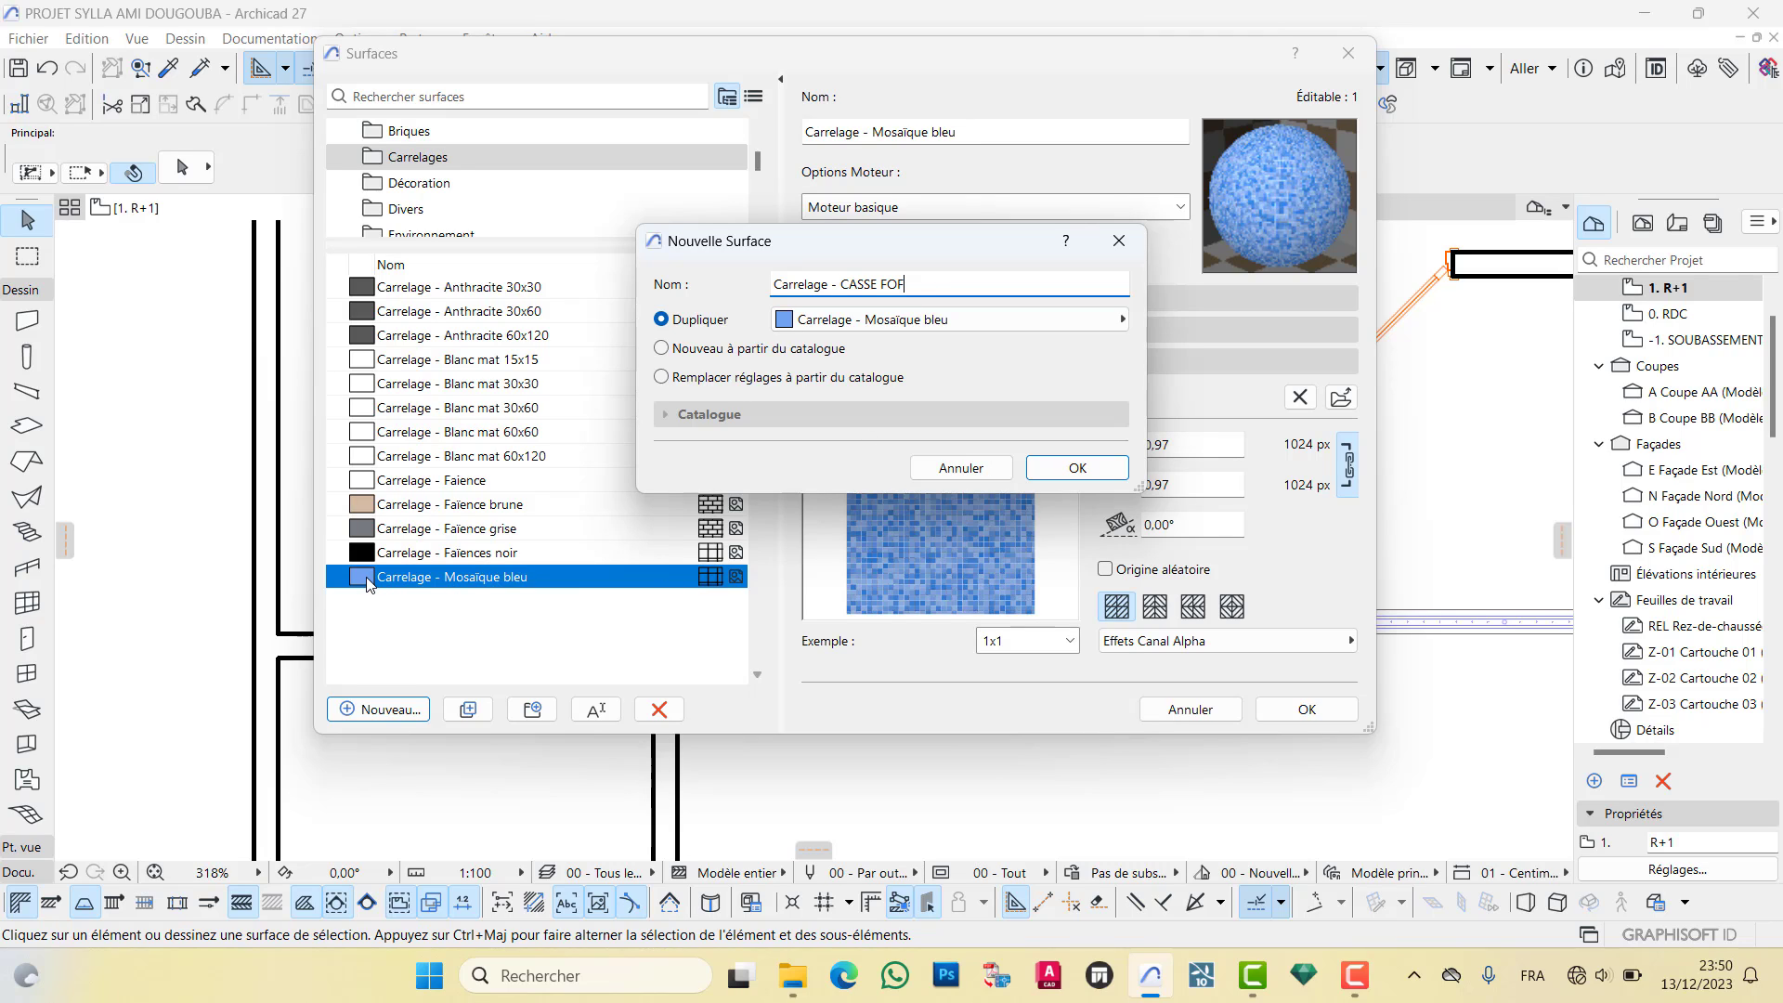
click(1055, 476)
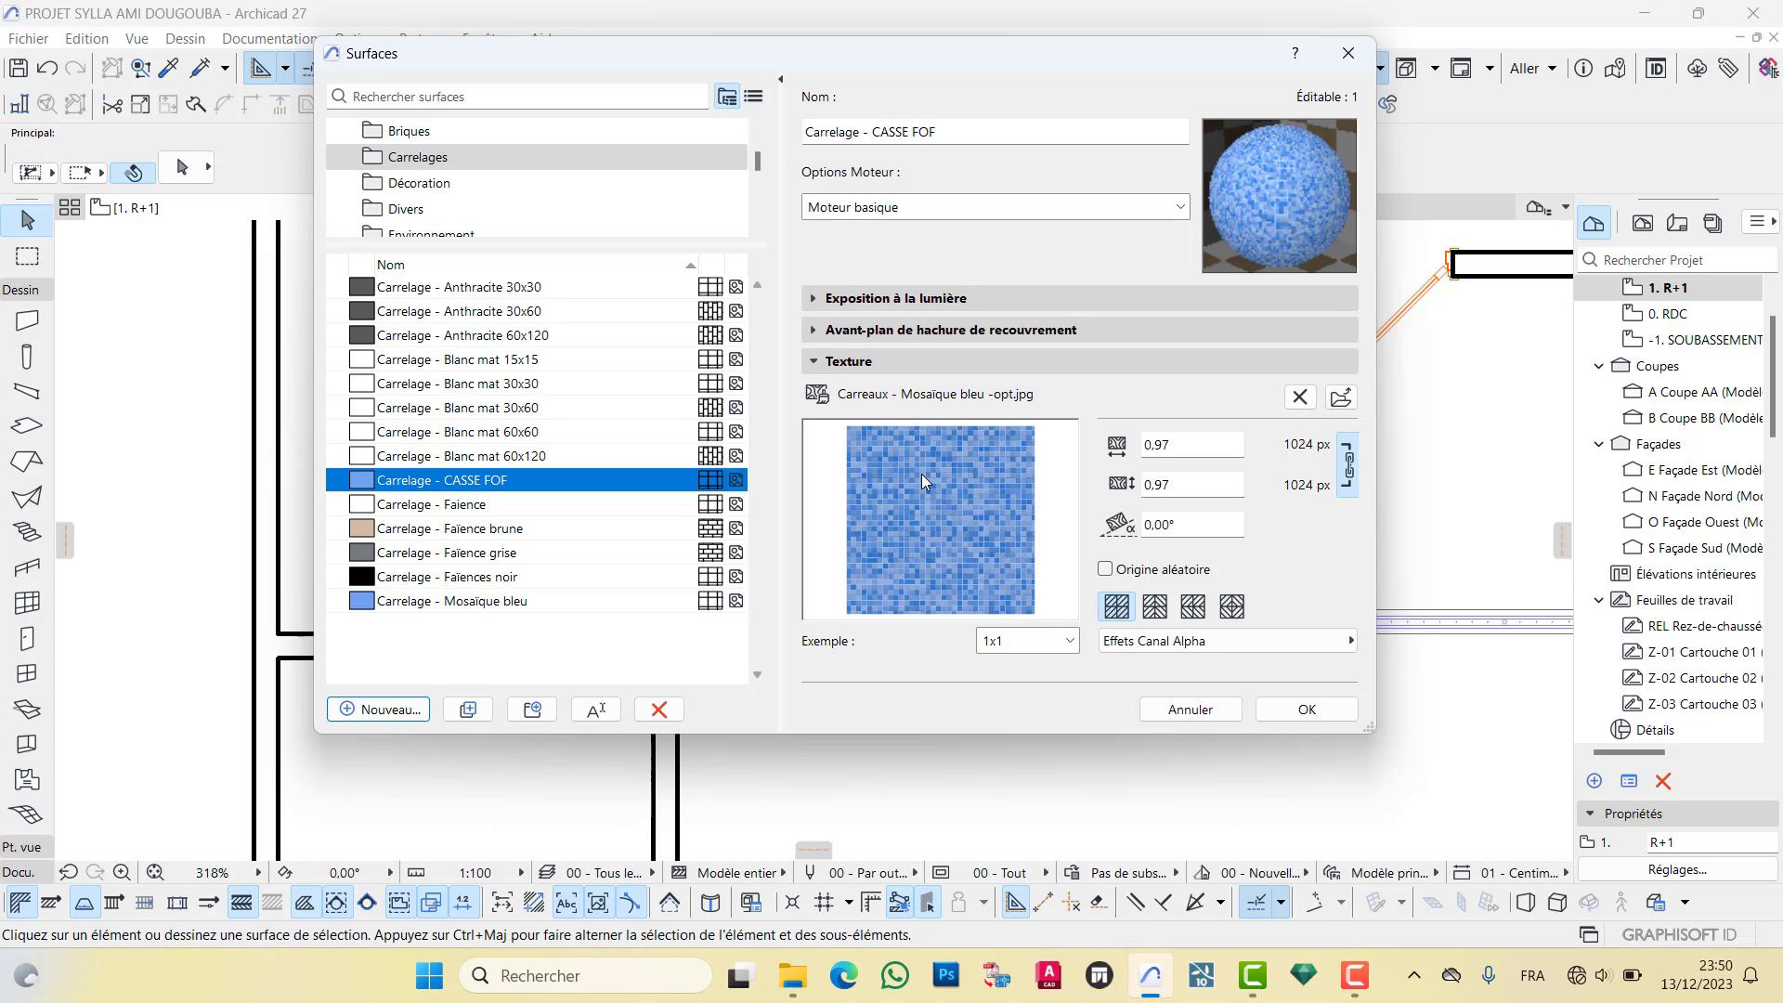
Open the library image chooser for the Carrelage - CASSE FOF texture and preview some Mosaïque bleu images and Carreaux - Gris 60x120 n.jpg
click(1339, 397)
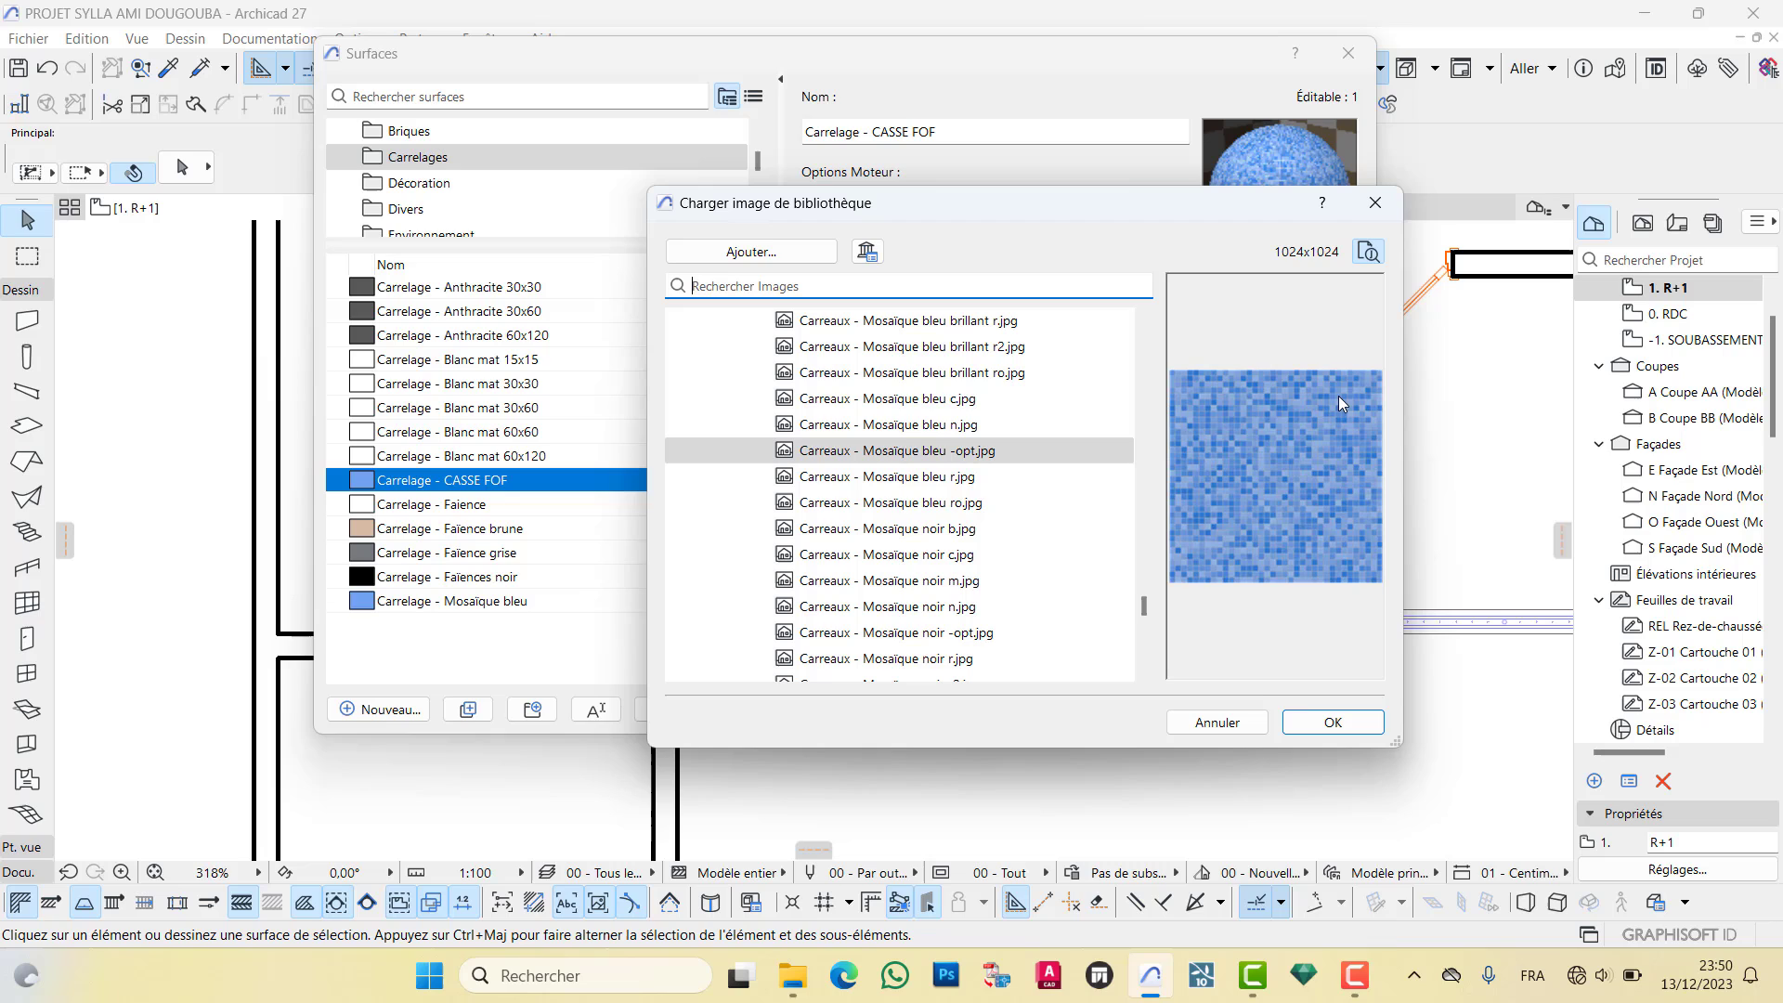
click(911, 478)
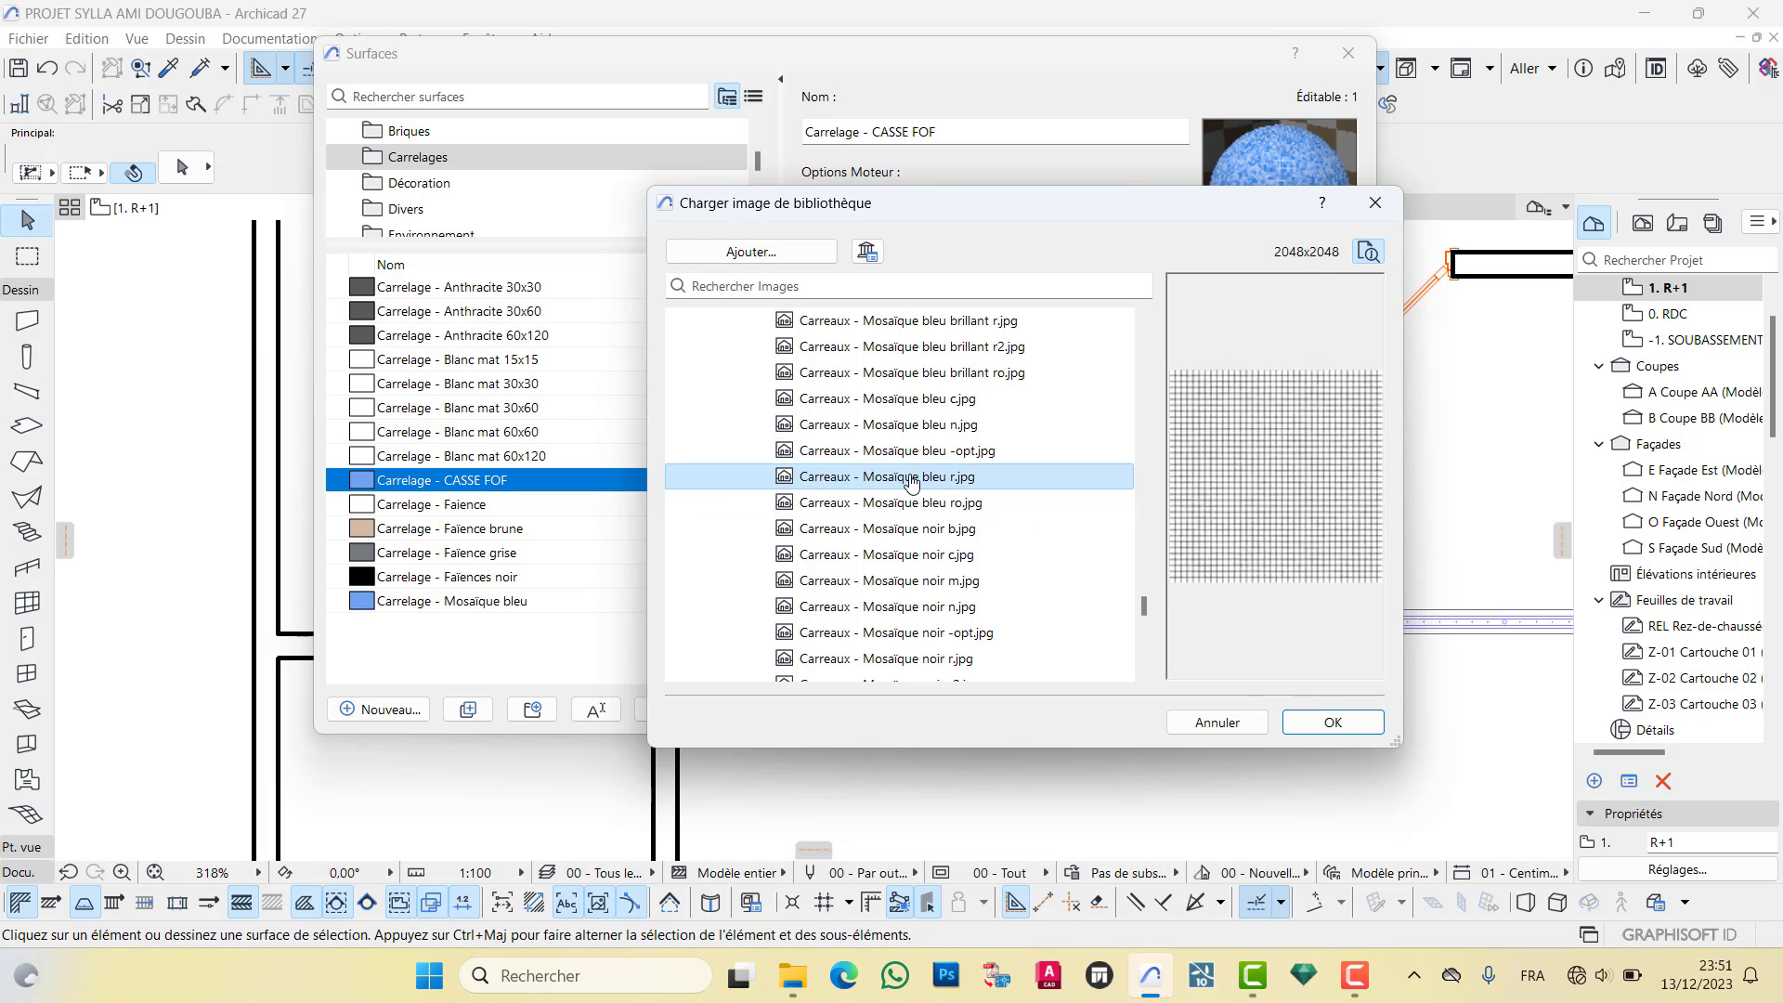
click(911, 502)
scroll(913, 388, up, 10)
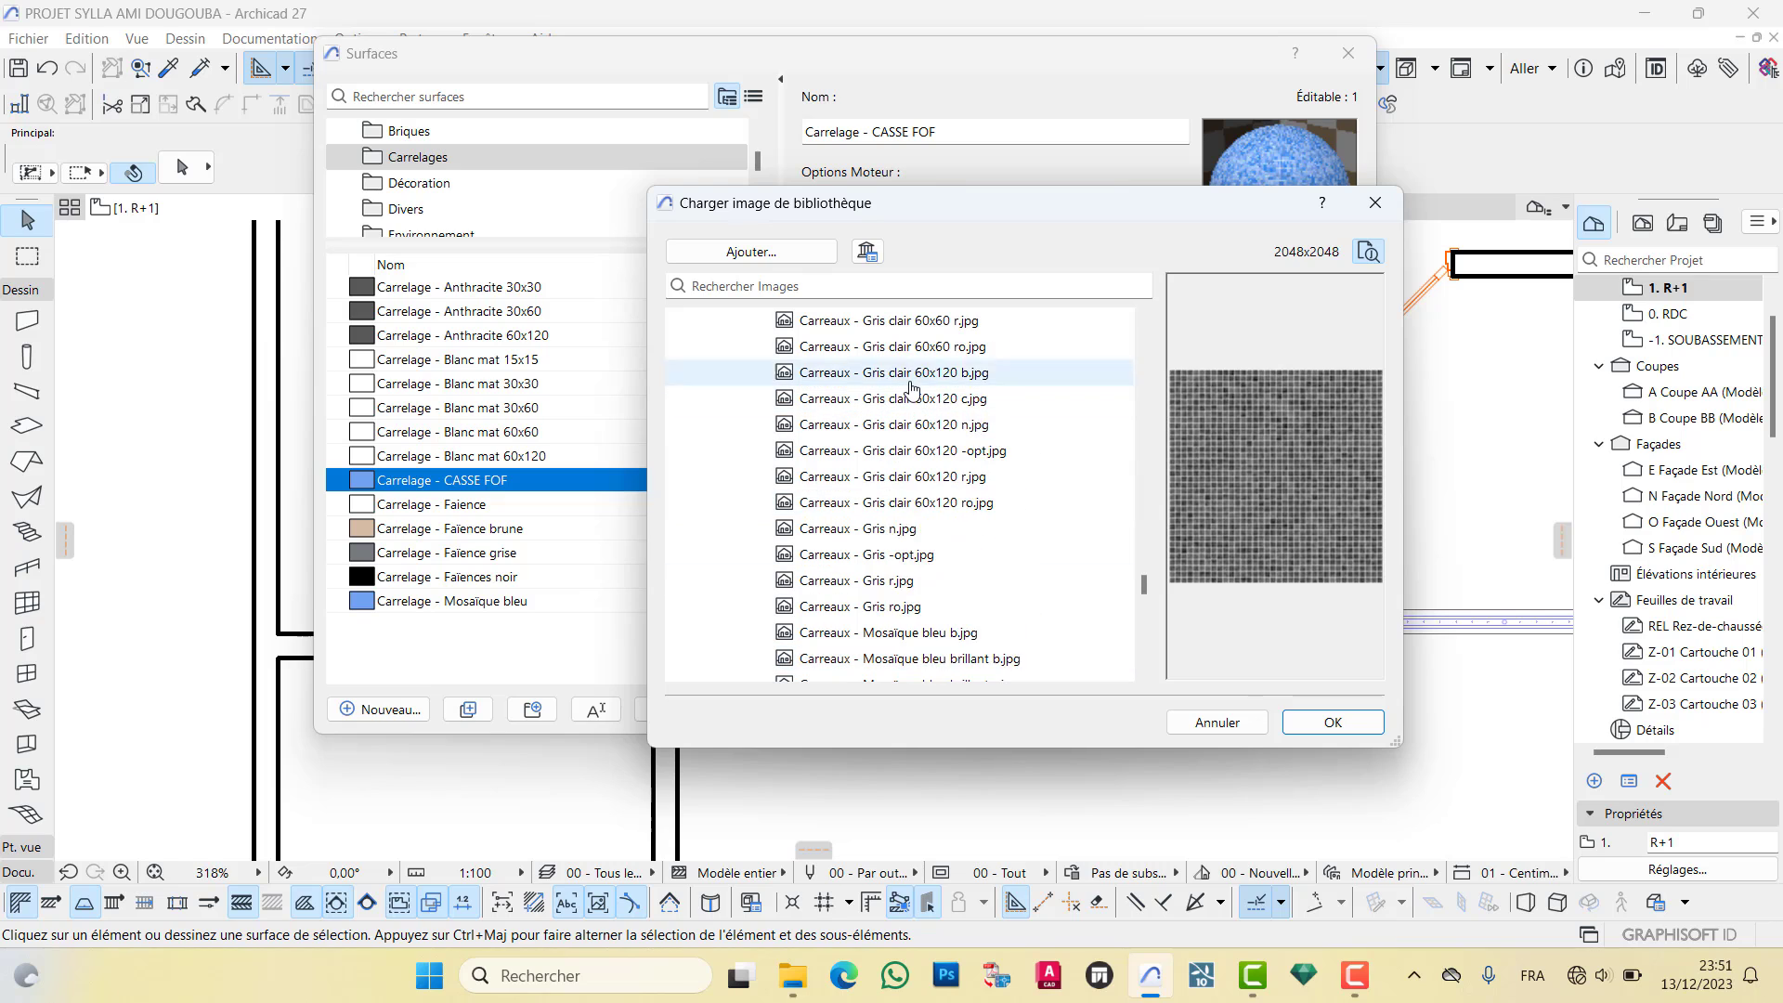
scroll(913, 389, up, 3)
click(920, 372)
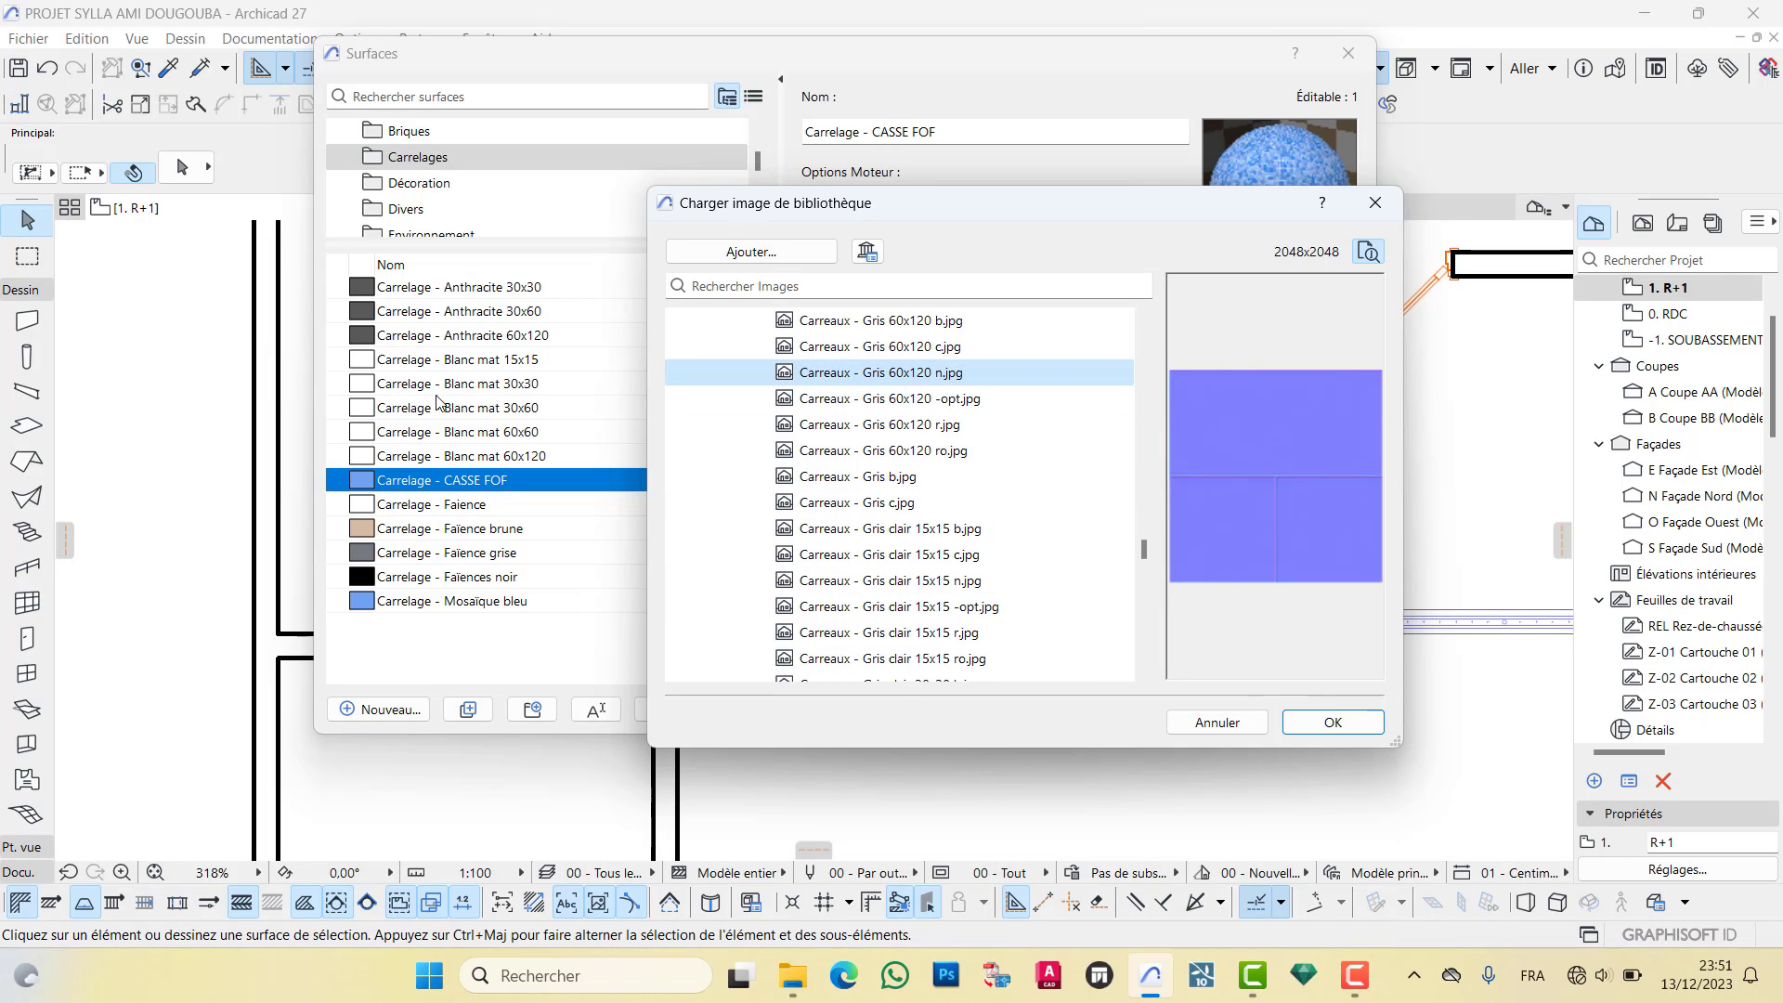
Examine the tile image previews one by one, going back from Carreaux - Gris 60x120 n.jpg to Carreaux - Brun ro.jpg
key(Up)
key(Up)
key(Up)
key(Up)
key(Up)
key(Up)
key(Up)
key(Up)
key(Up)
key(Up)
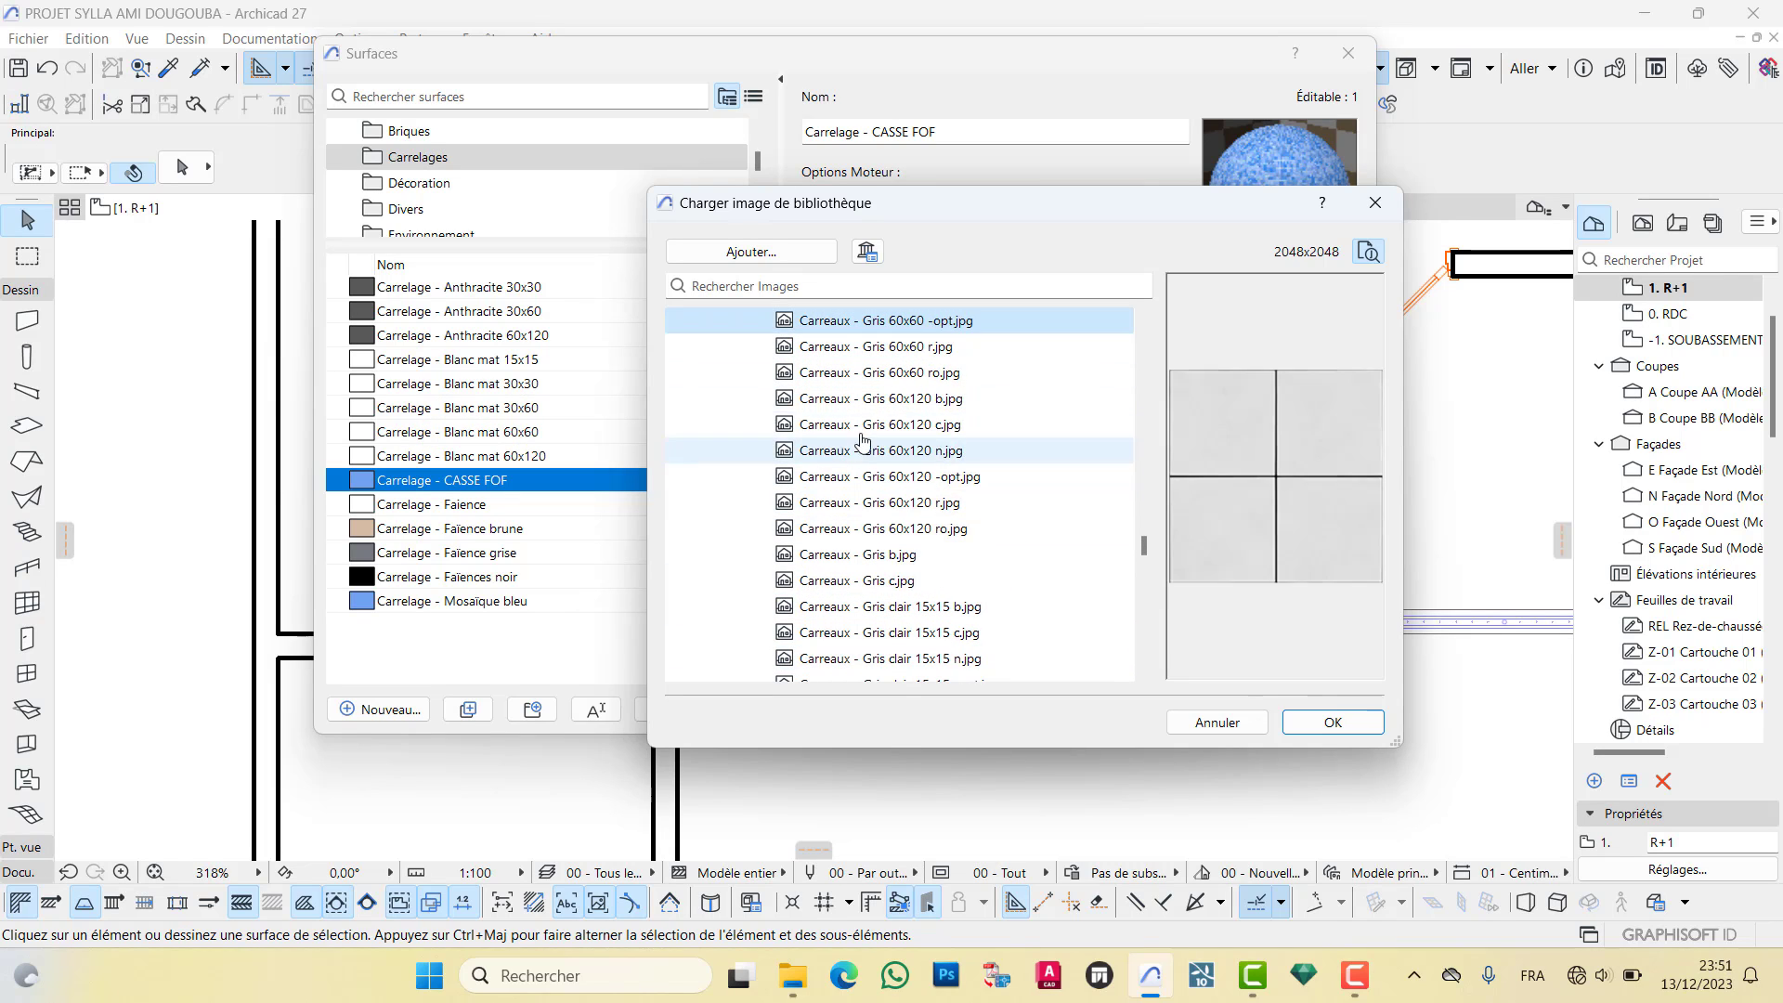
key(Up)
key(Up)
key(Up)
key(Up)
key(Up)
key(Up)
key(Up)
key(Up)
key(Up)
key(Up)
key(Up)
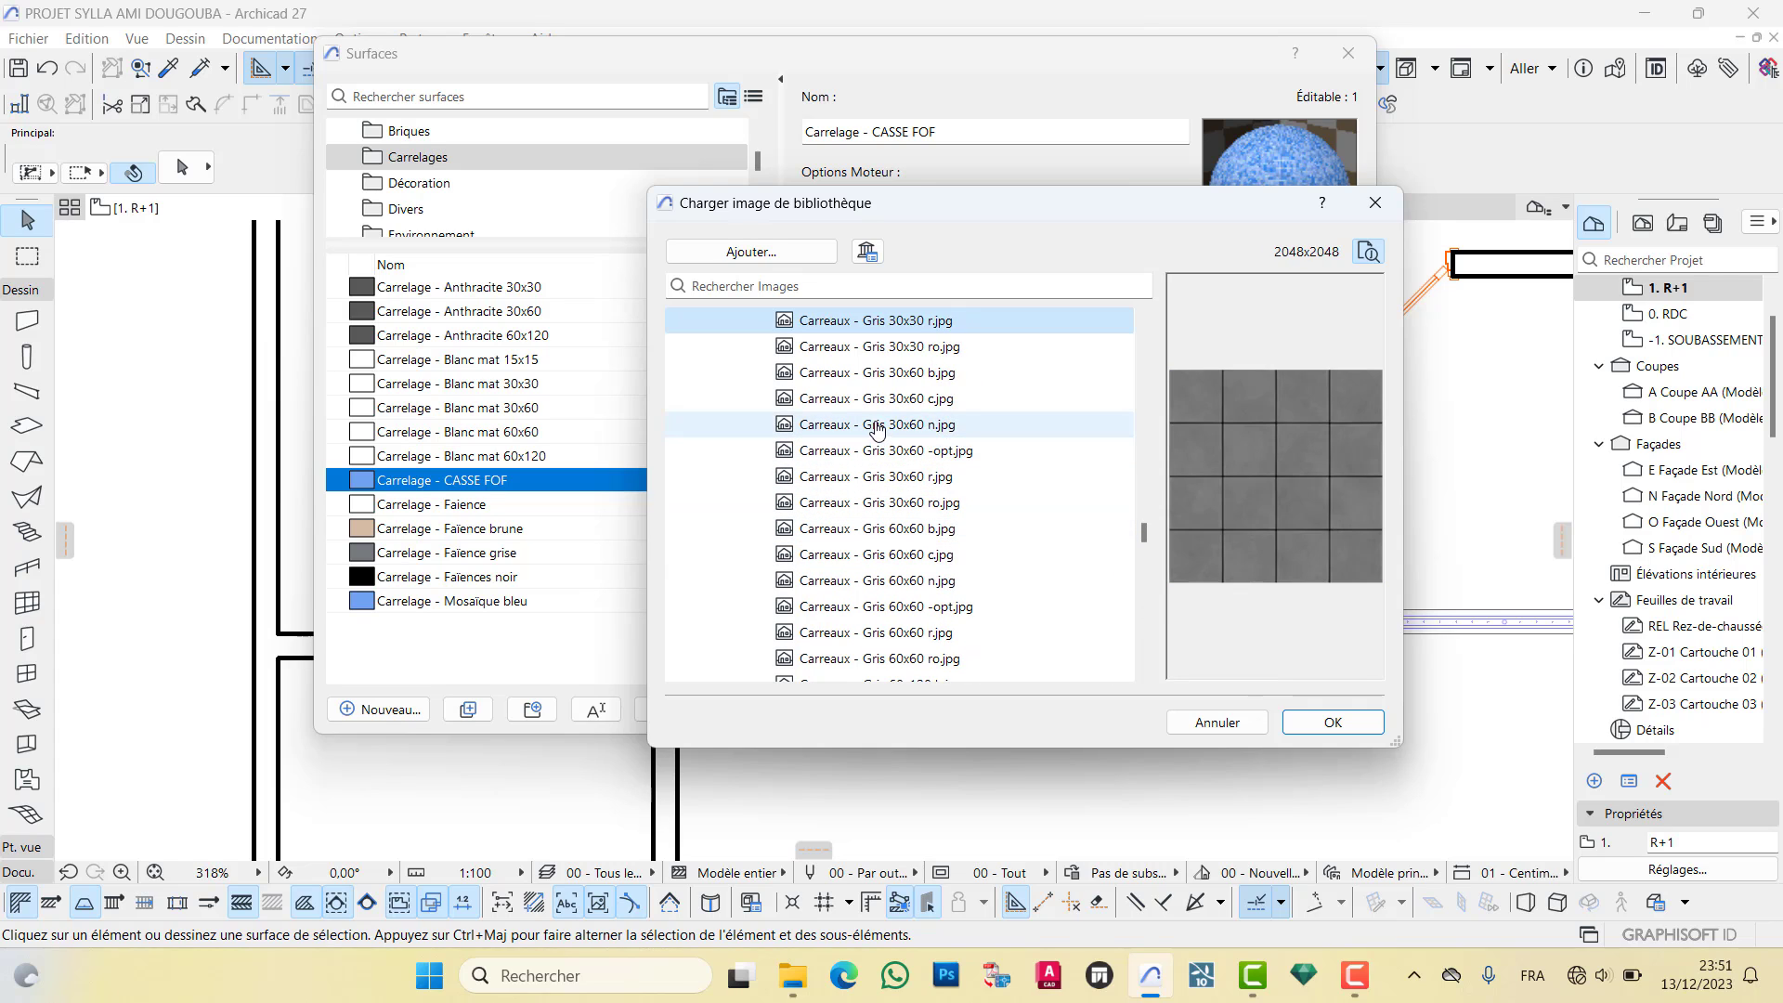
key(Up)
key(Up)
key(Up)
key(Up)
key(Up)
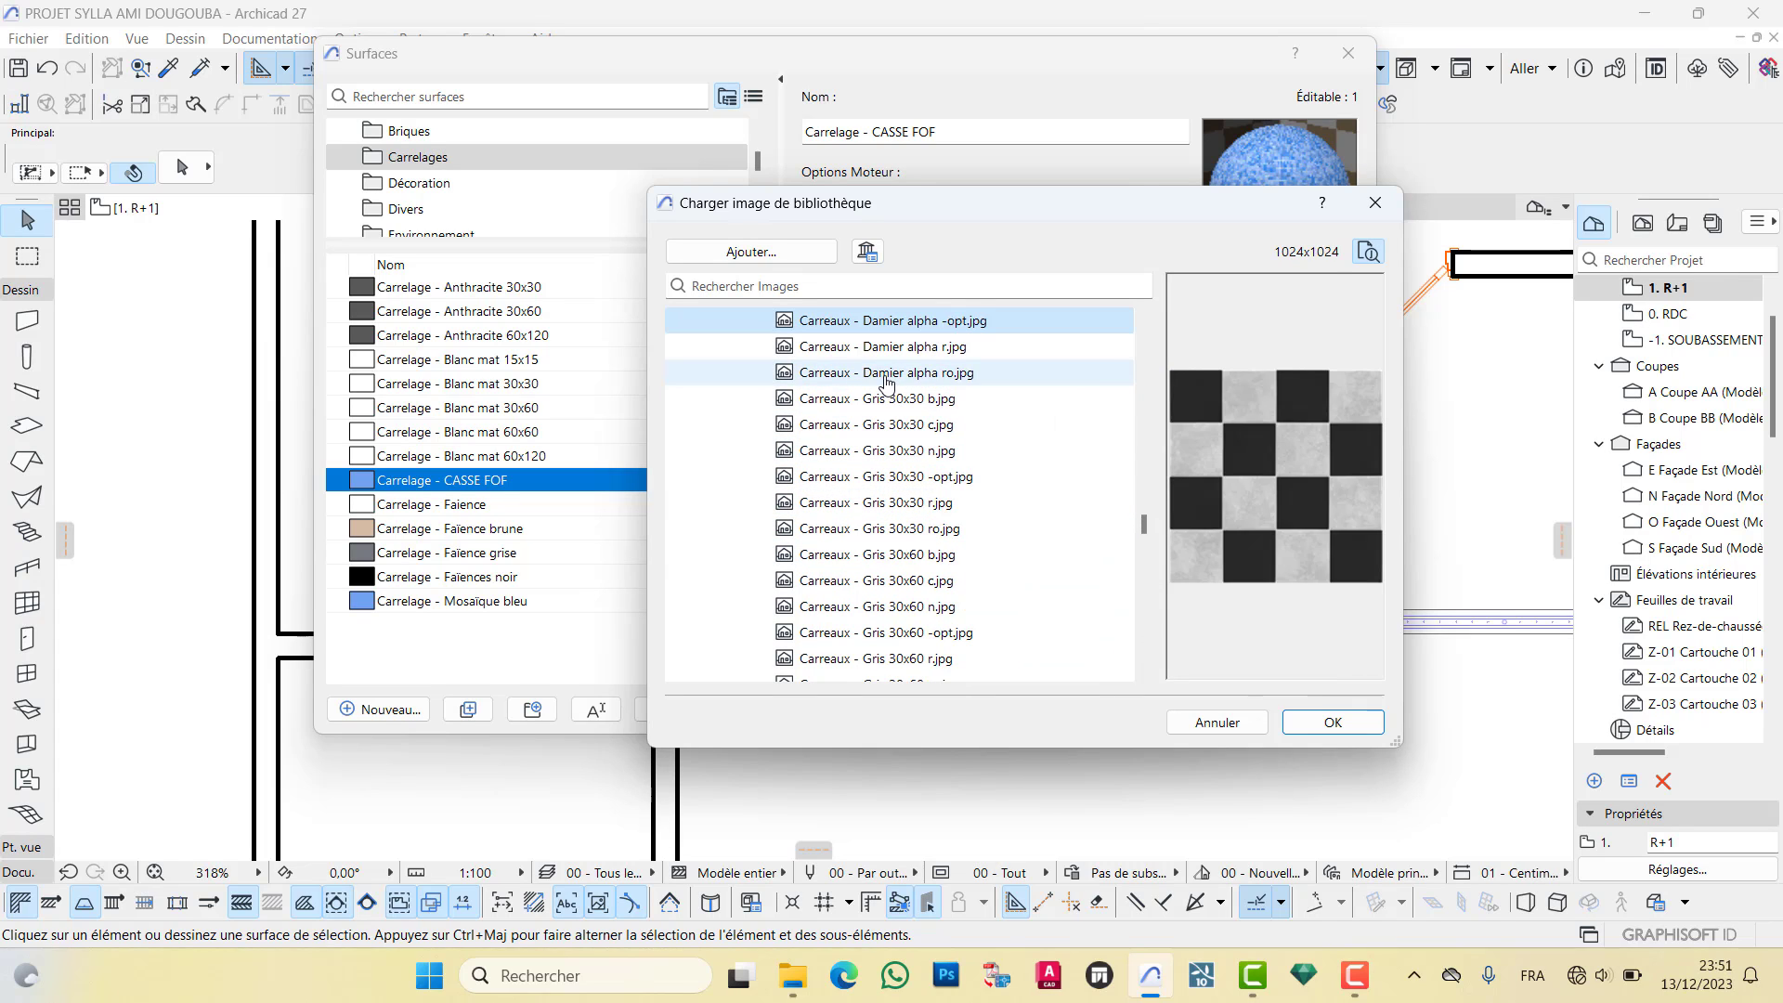
key(Up)
key(Up)
key(Up)
key(Up)
key(Up)
key(Up)
key(Up)
key(Up)
key(Up)
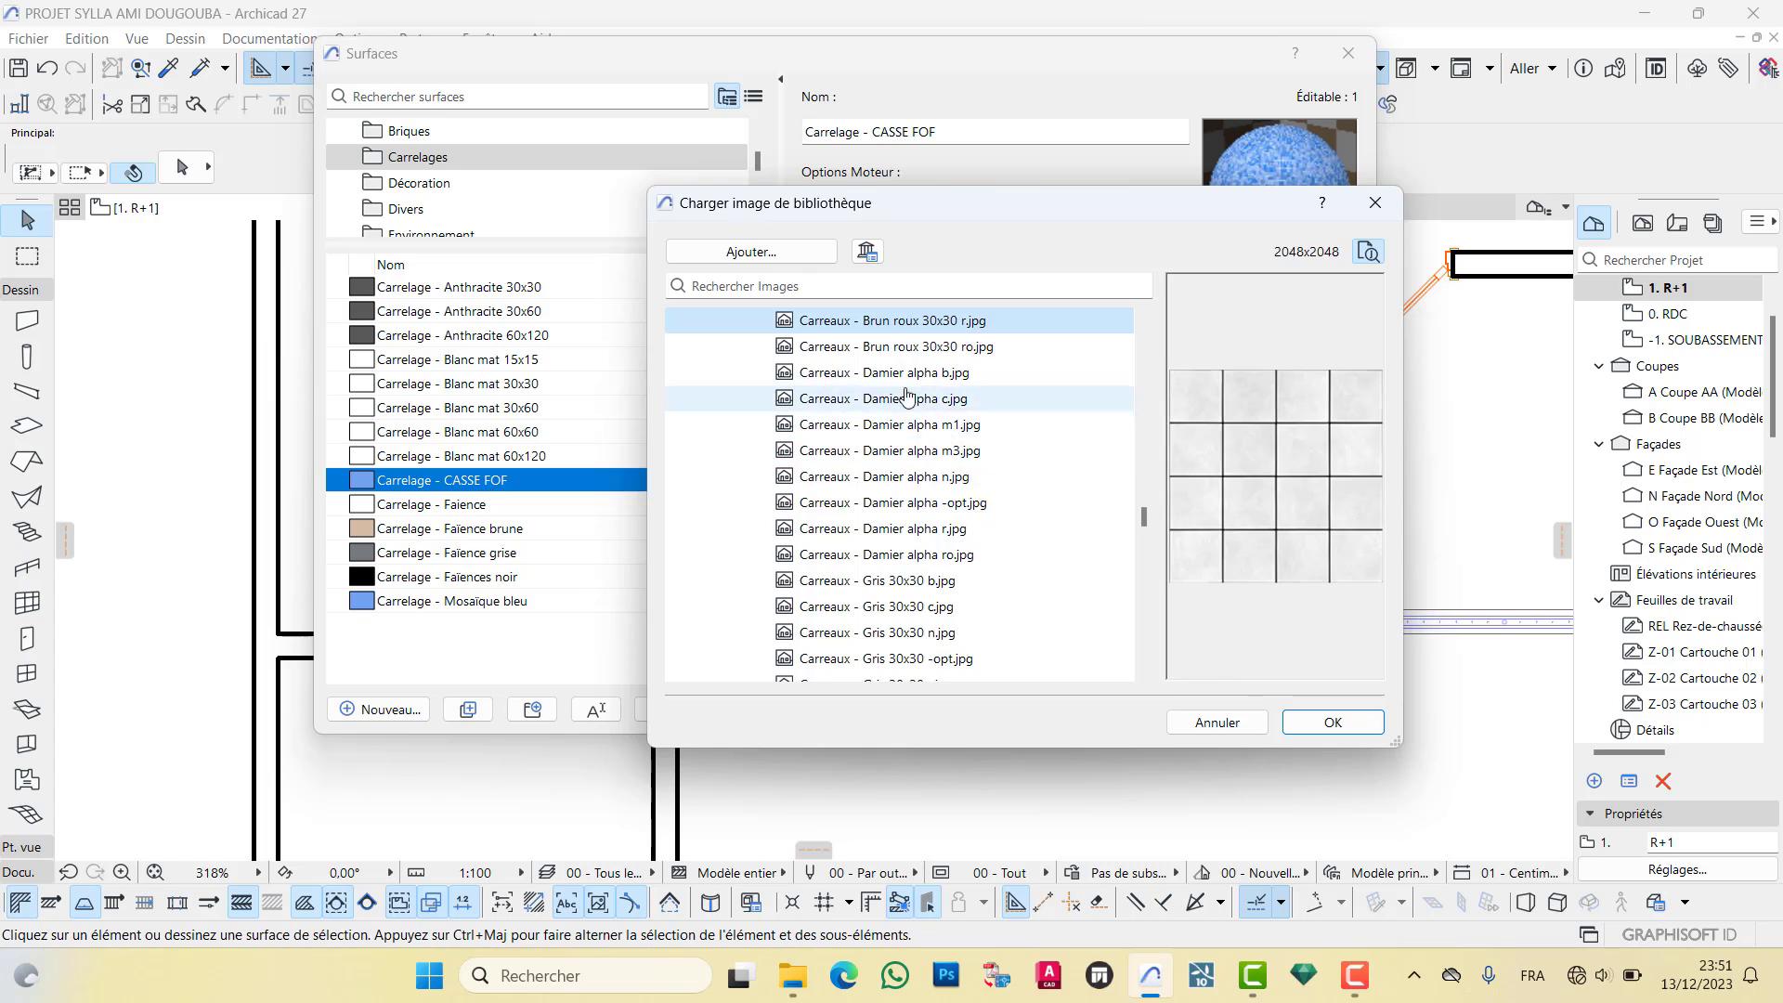
key(Up)
key(Up)
key(Up)
key(Up)
key(Up)
key(Up)
key(Up)
key(Up)
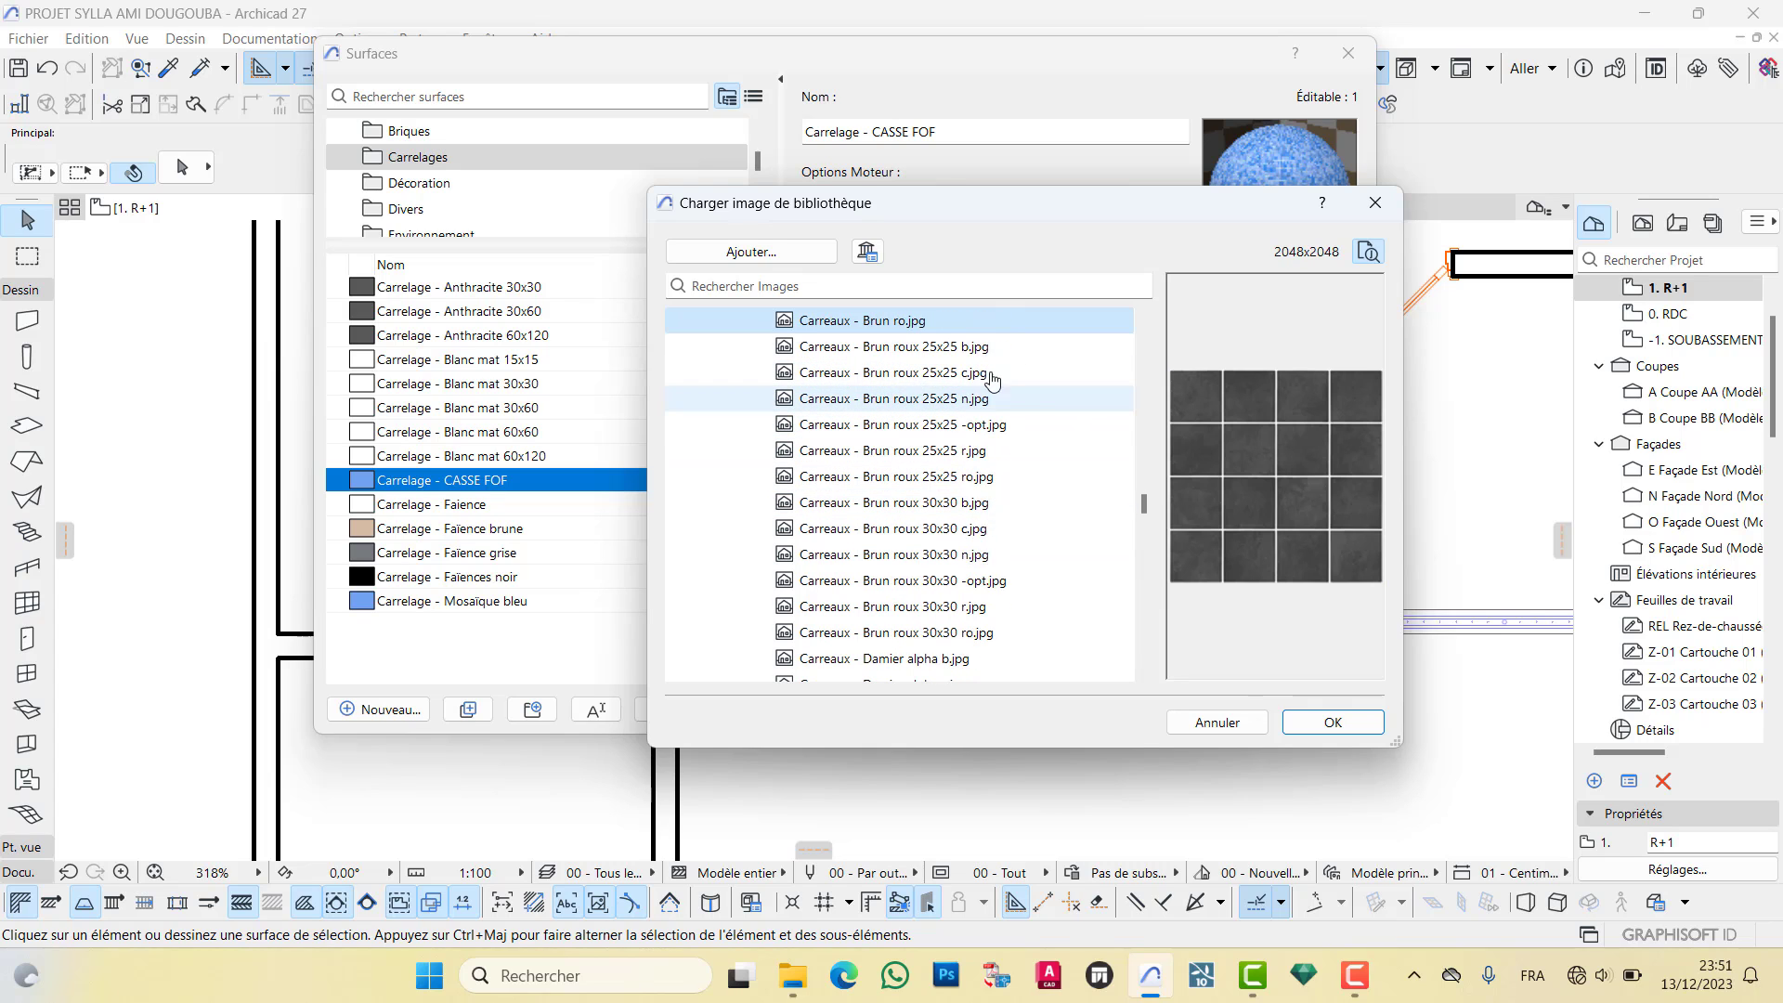
Look through the Textures 27 library folders and find the start of the Carreaux 27 images under Sol 27
click(751, 253)
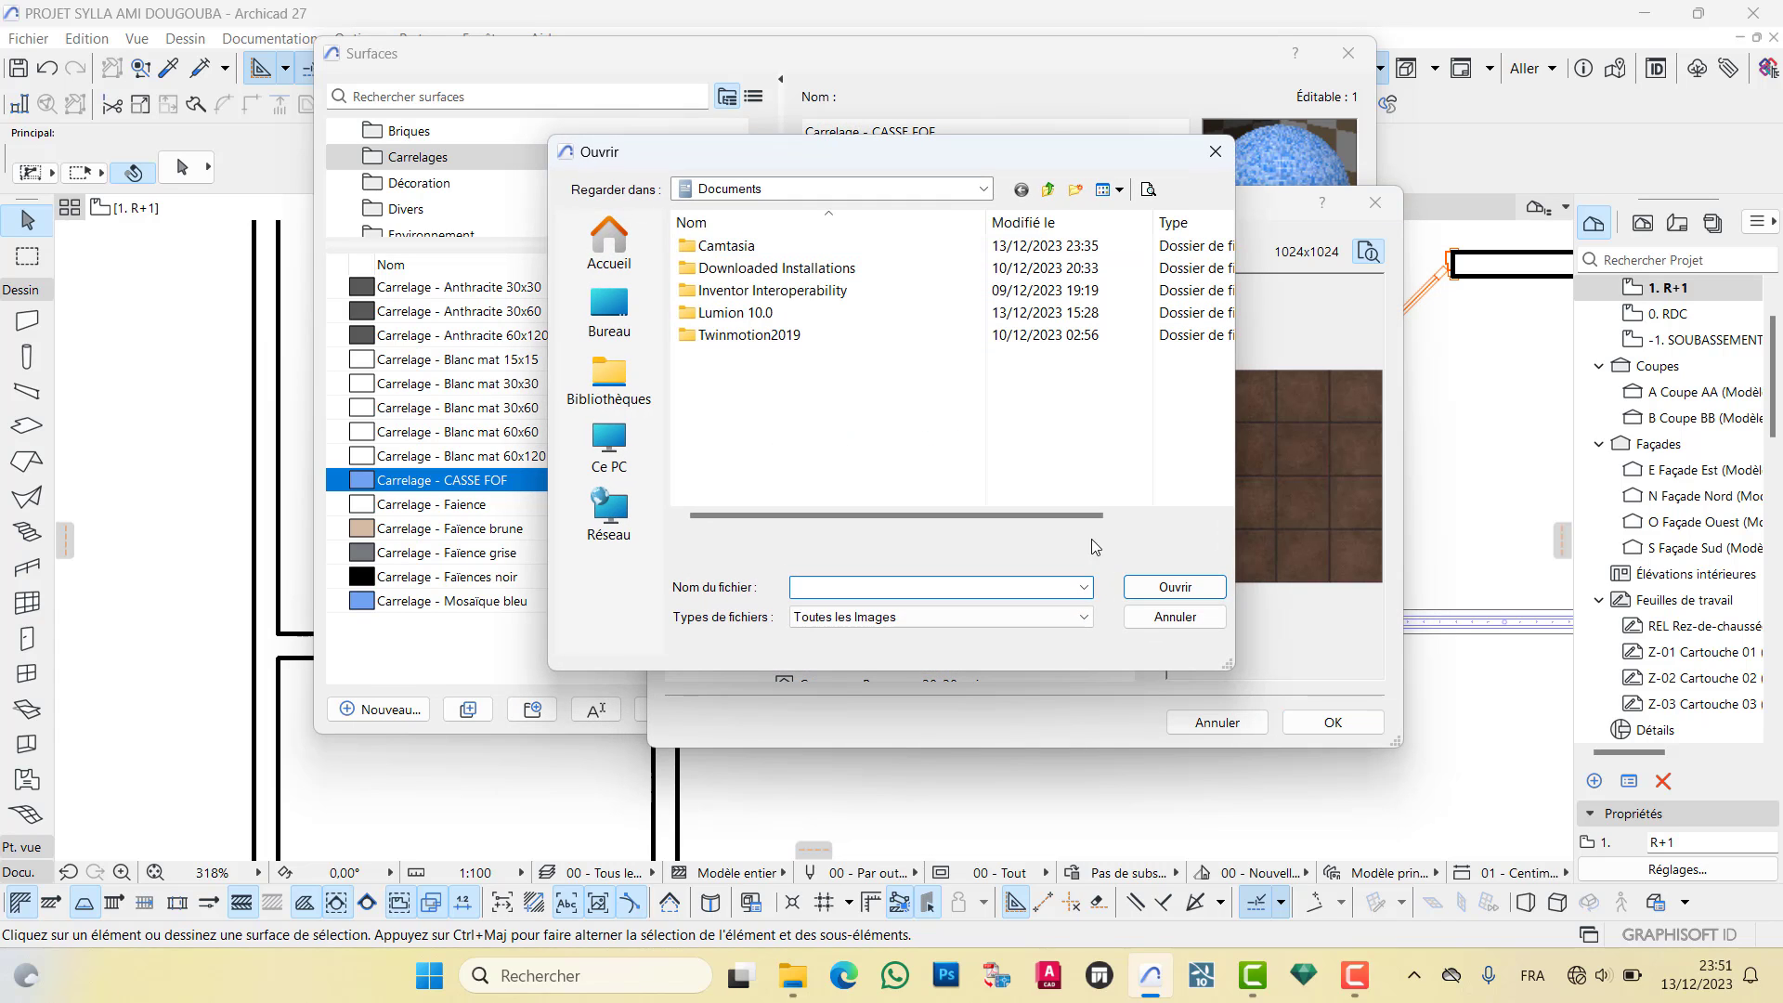
click(1155, 623)
scroll(896, 412, down, 5)
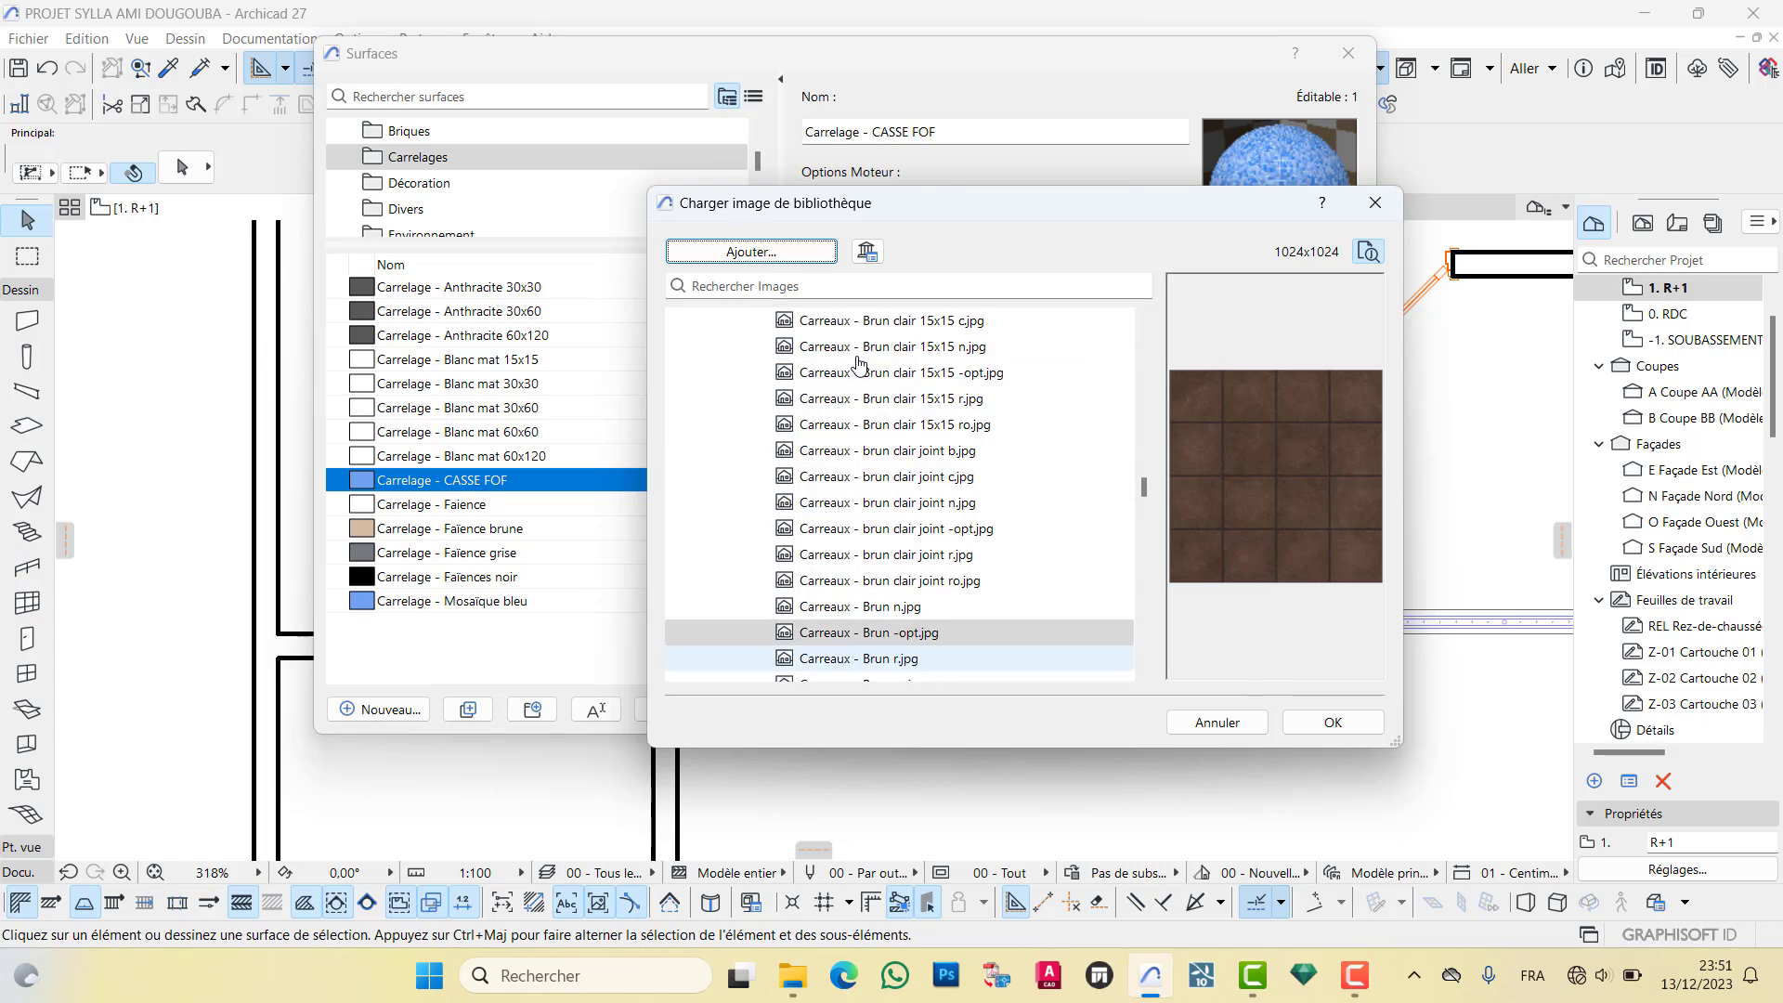
scroll(882, 390, up, 15)
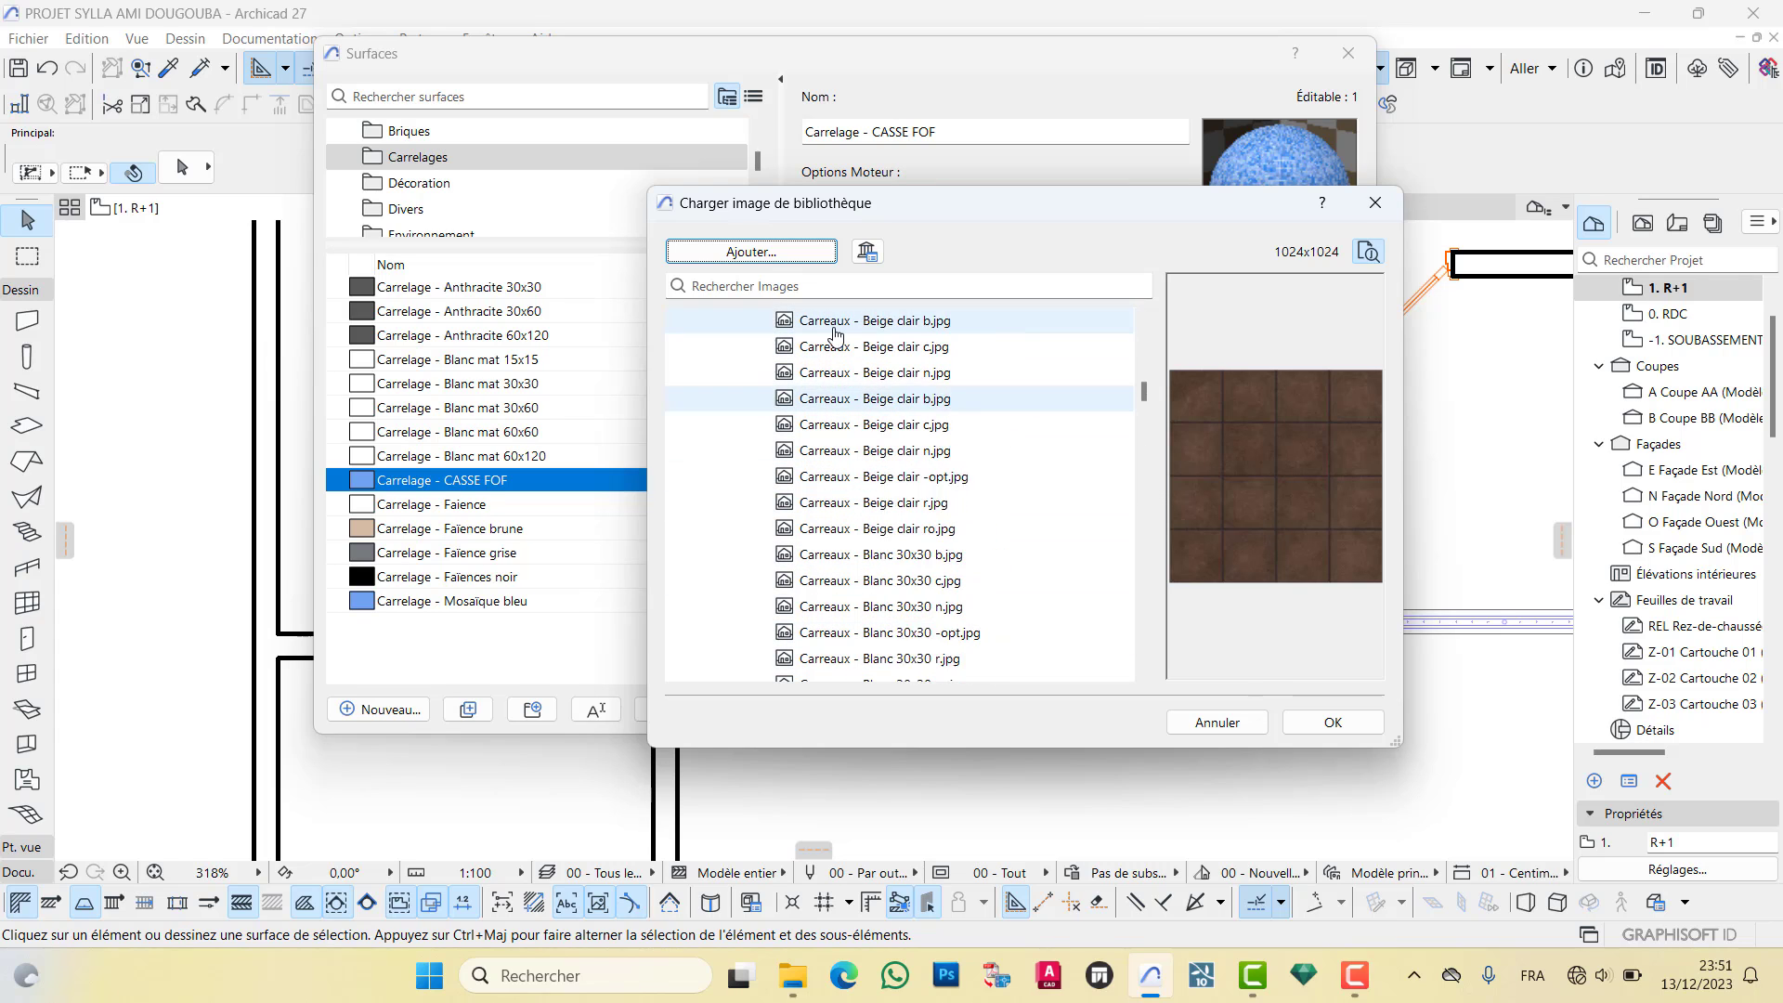
scroll(861, 372, up, 5)
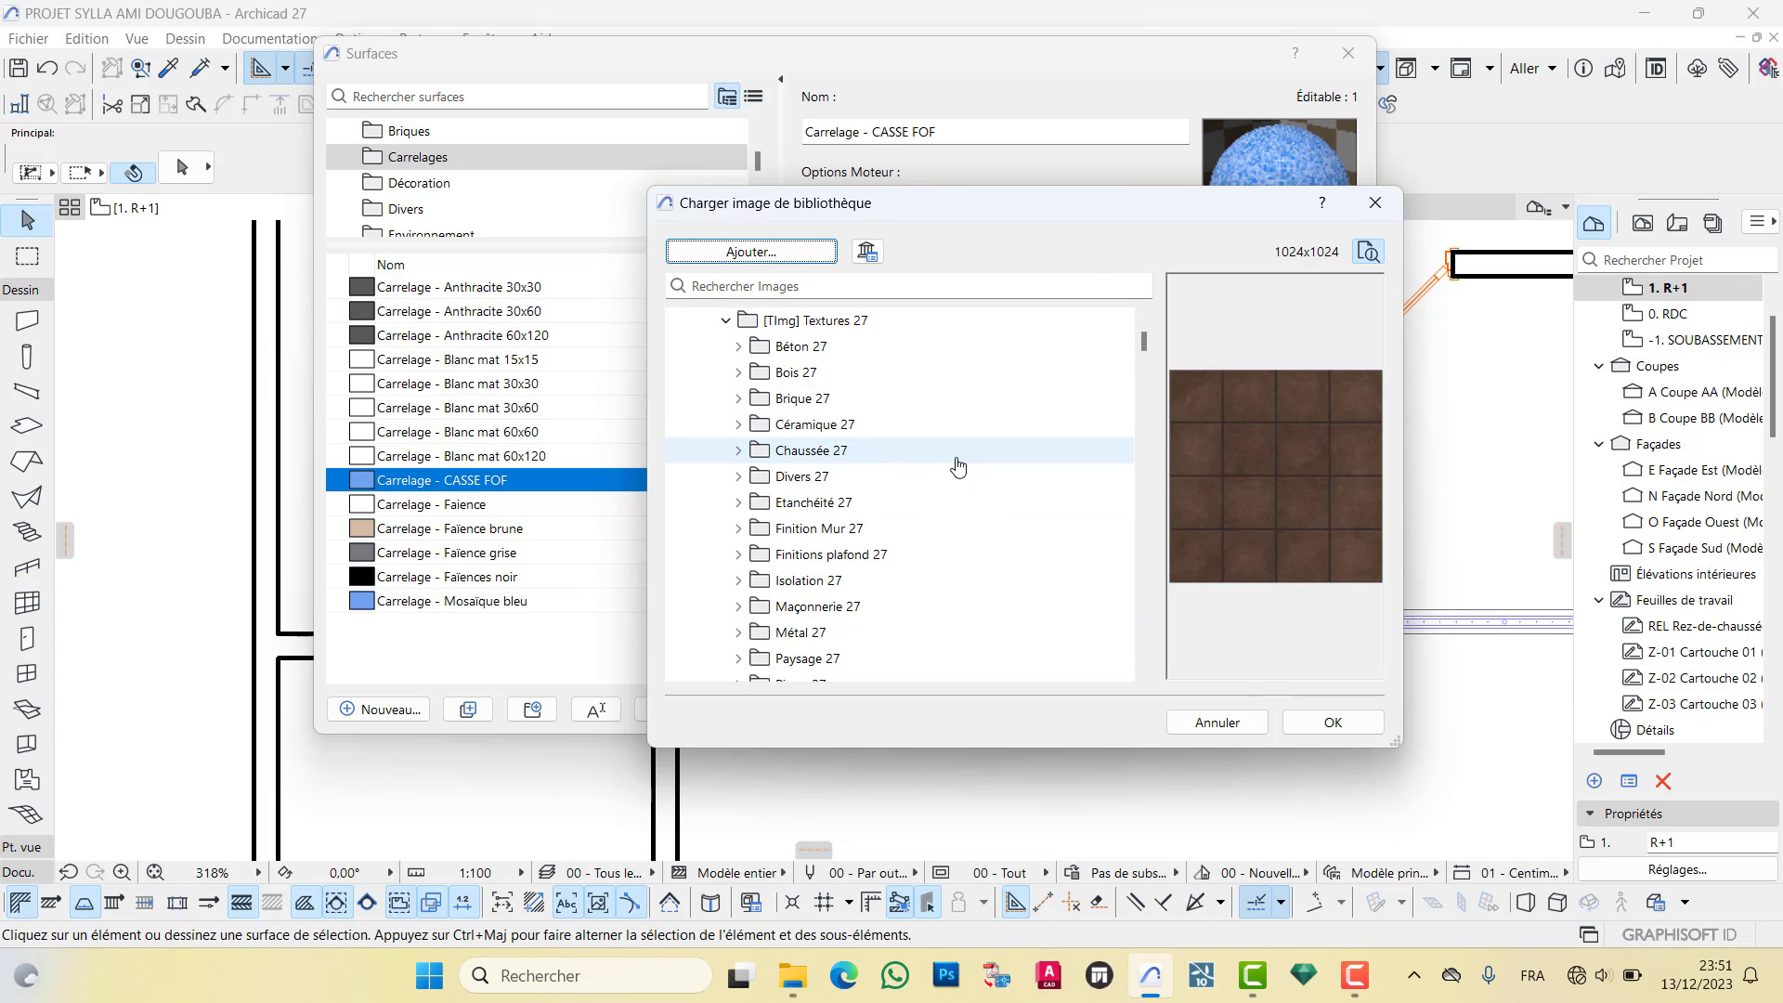
scroll(884, 423, down, 3)
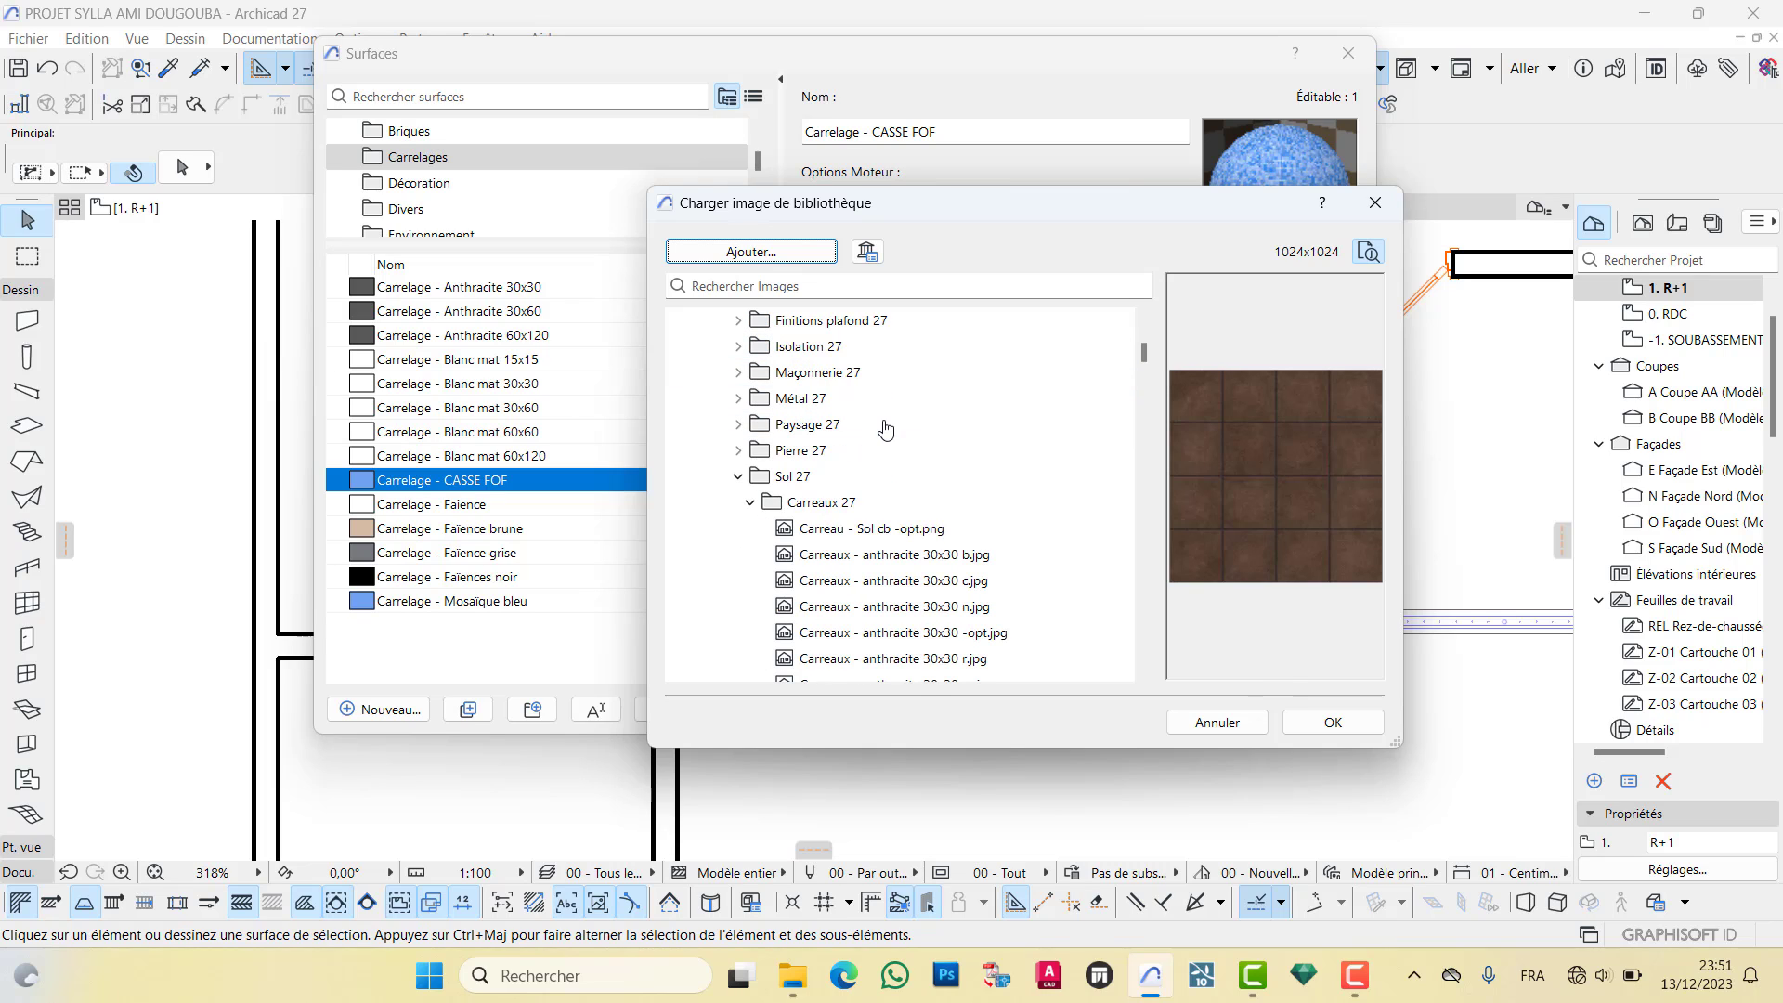
scroll(808, 534, down, 1)
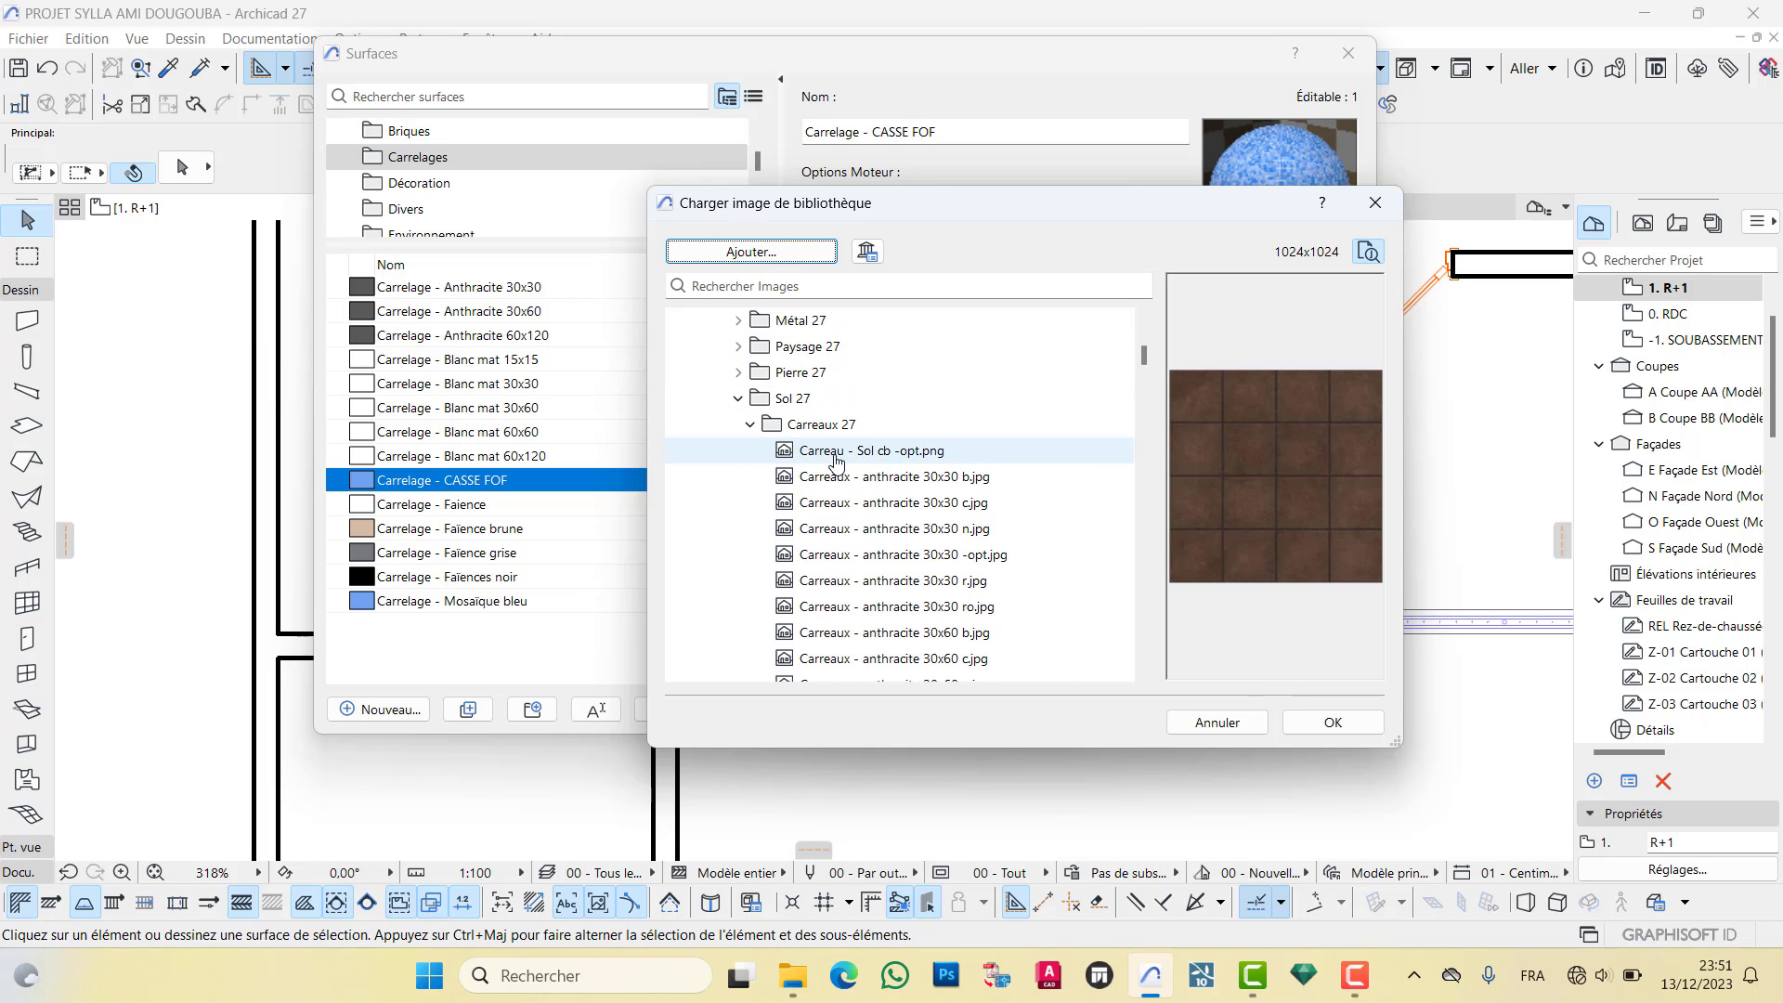
Examine the Carreaux 27 image previews one by one down to Carreaux - Blanc mat 15x15 r.jpg, and reselect Carreau - Sol cb -opt.png
click(843, 460)
key(Down)
key(Down)
key(Down)
key(Down)
key(Down)
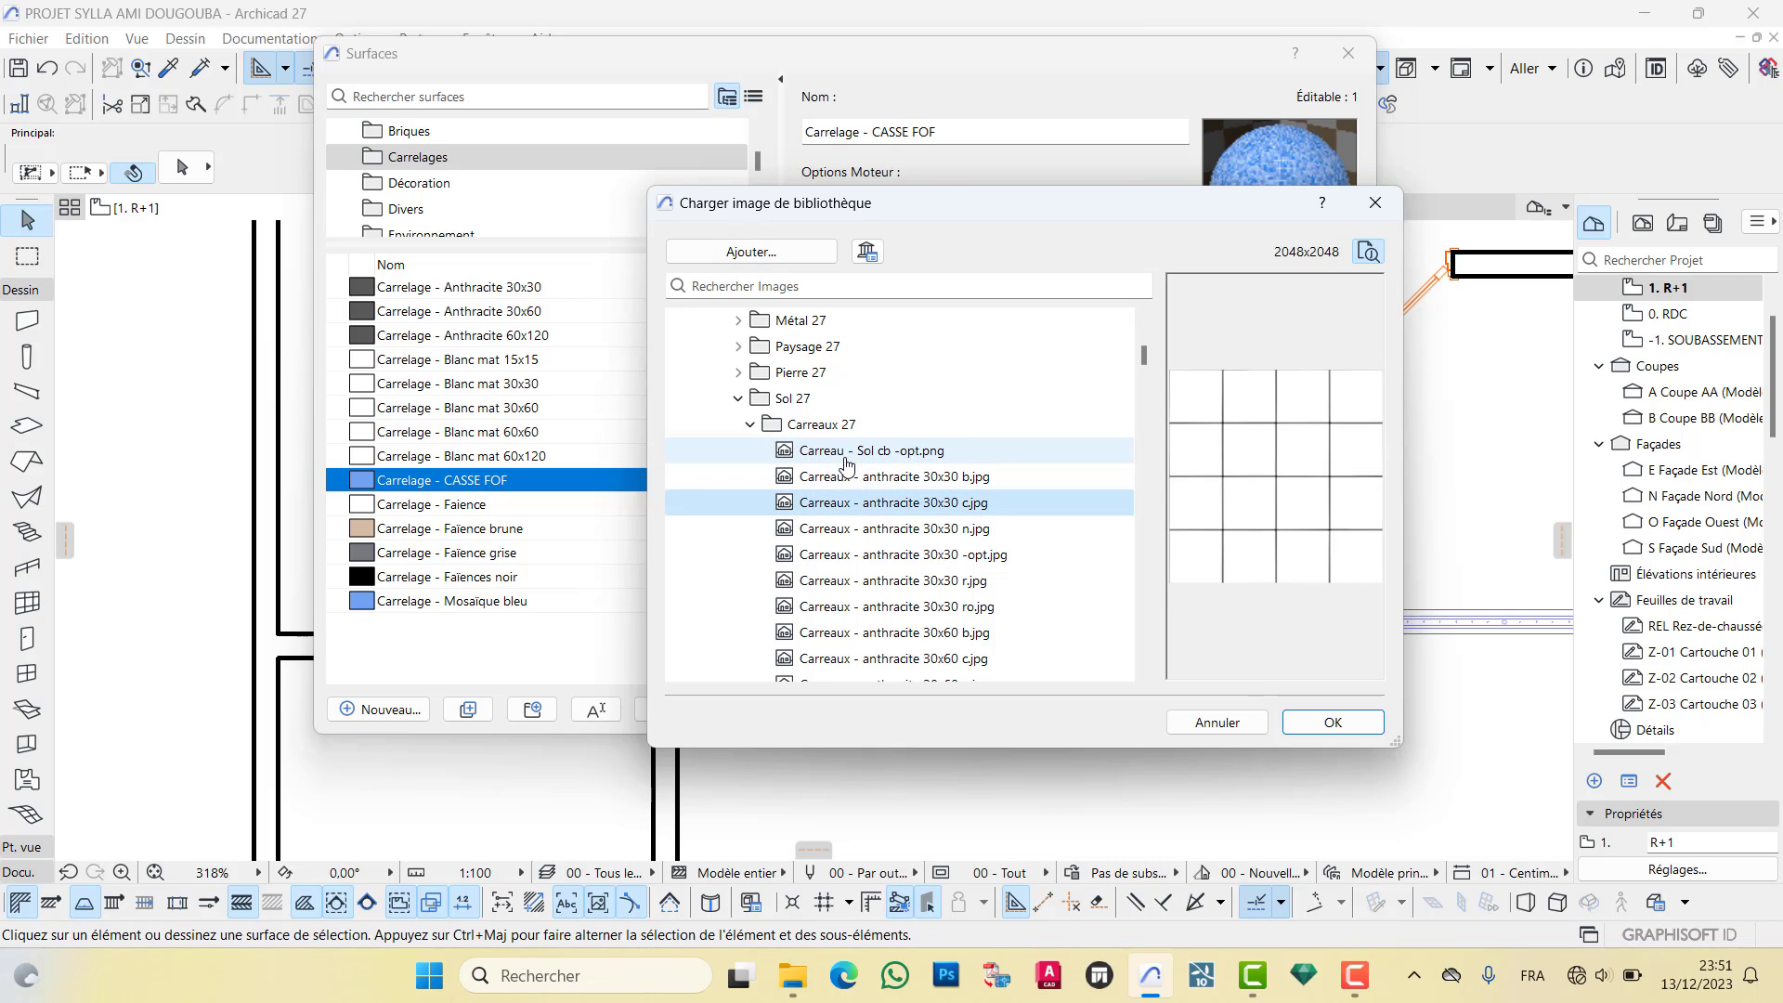
key(Down)
key(Down)
key(Down)
key(Down)
key(Down)
key(Down)
key(Down)
key(Down)
key(Down)
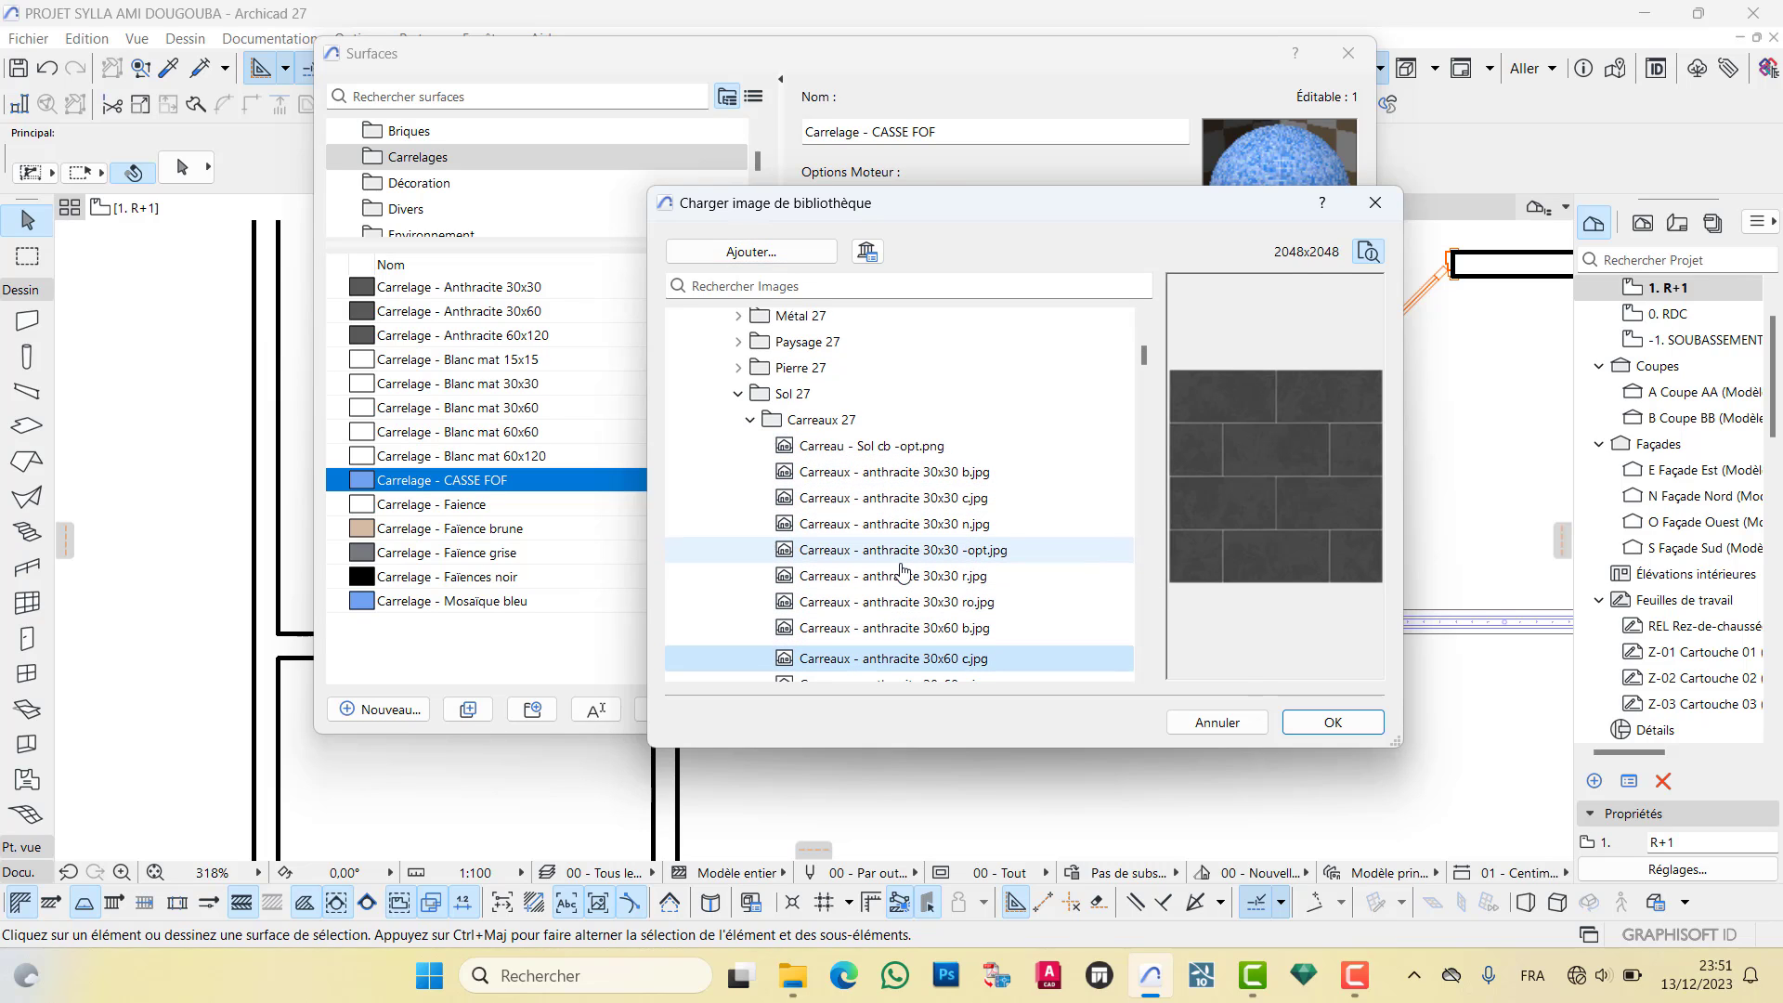
key(Down)
key(Down)
key(Down)
key(Down)
key(Down)
key(Down)
key(Down)
key(Down)
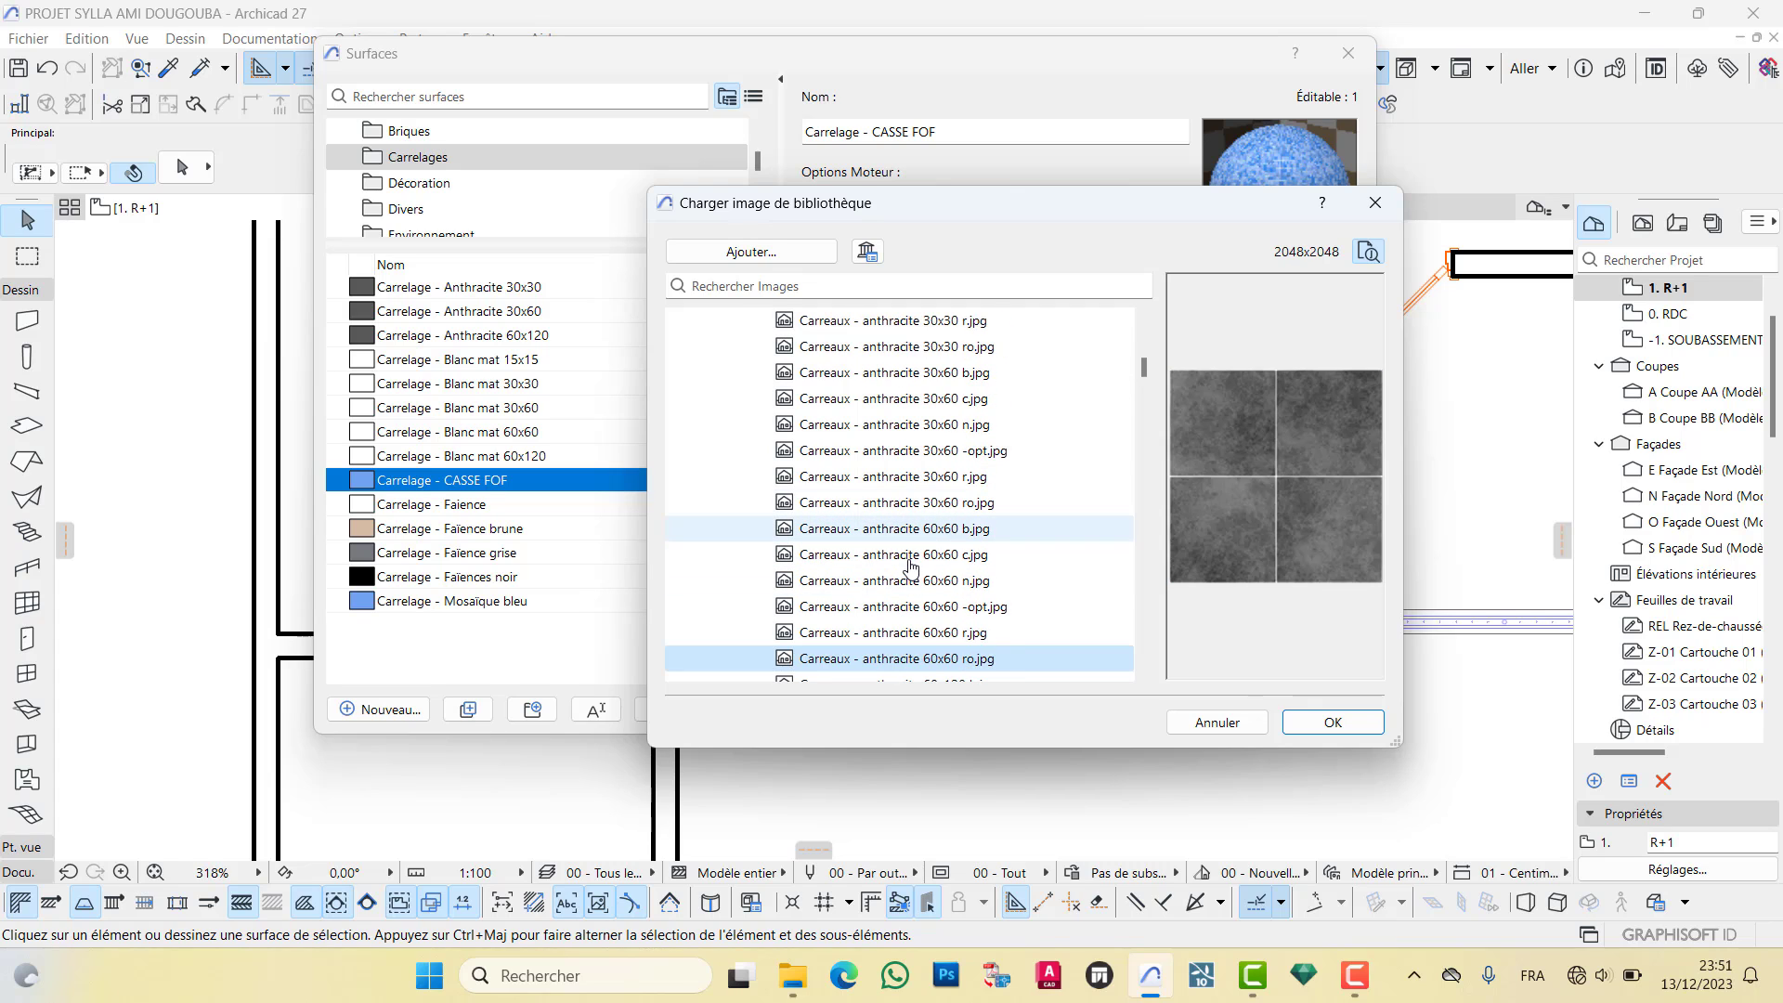
key(Down)
key(Down)
key(Down)
key(Down)
key(Down)
key(Down)
key(Down)
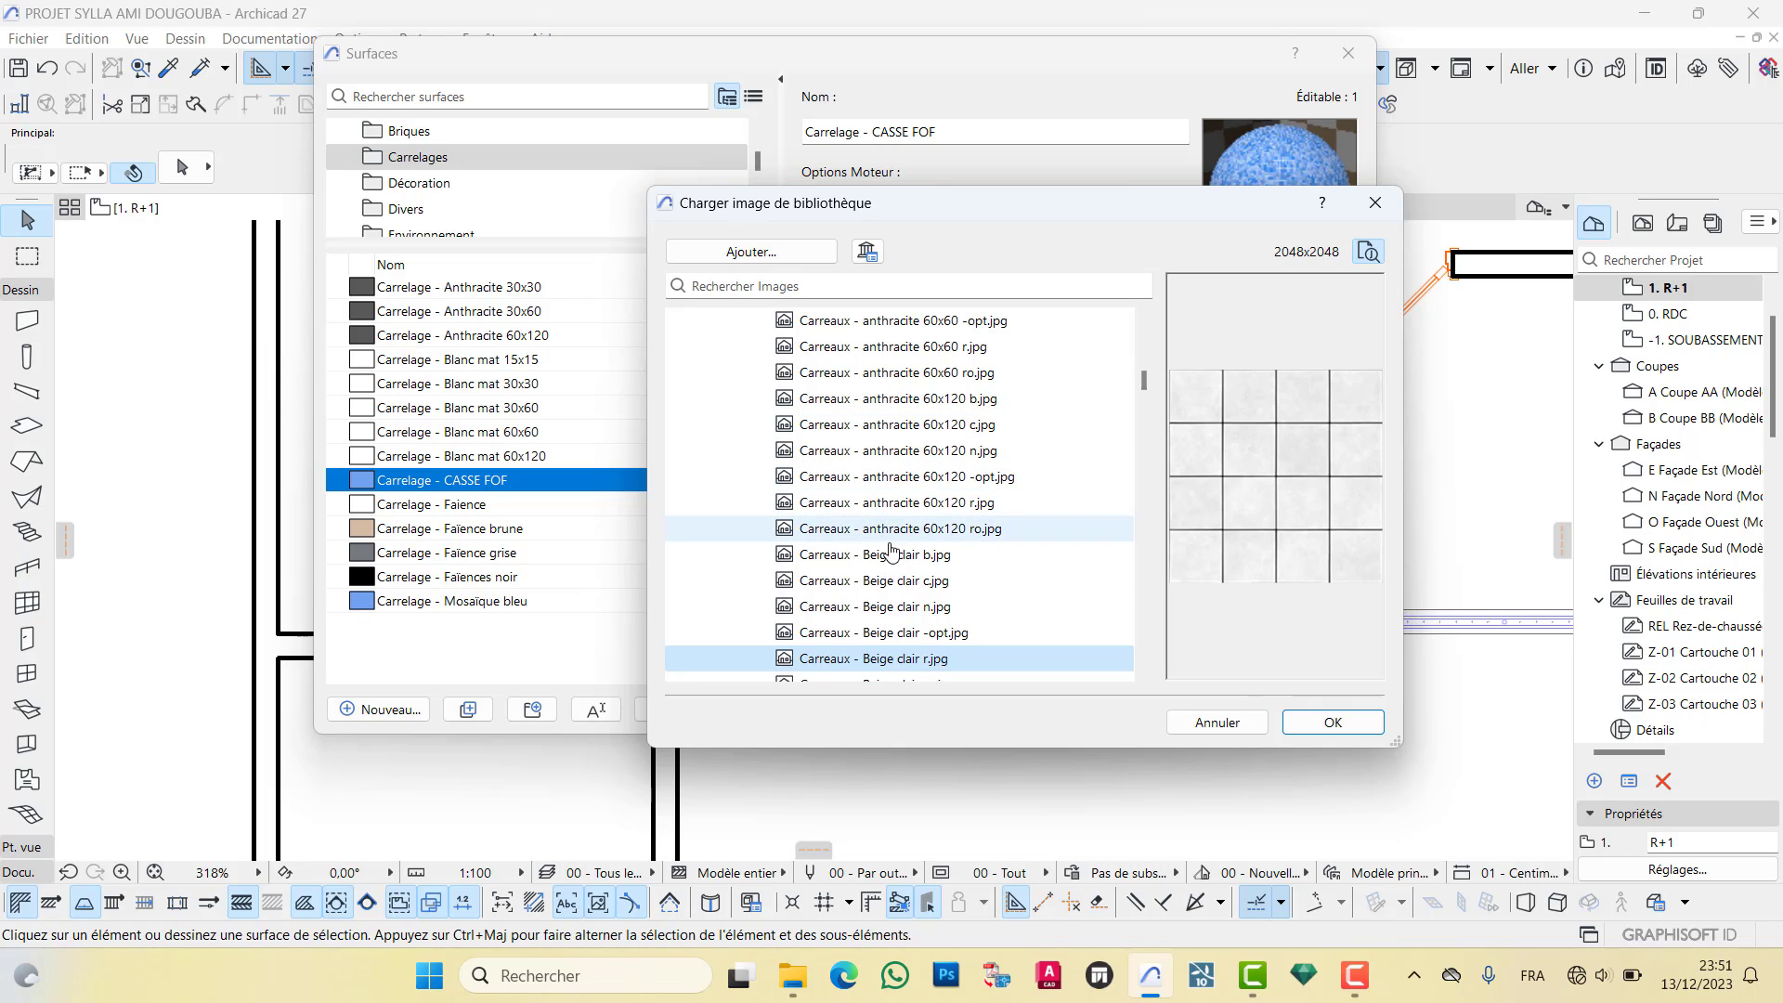
key(Down)
key(Down)
key(Down)
key(Down)
key(Down)
key(Down)
key(Down)
key(Down)
key(Down)
key(Down)
key(Down)
key(Down)
key(Down)
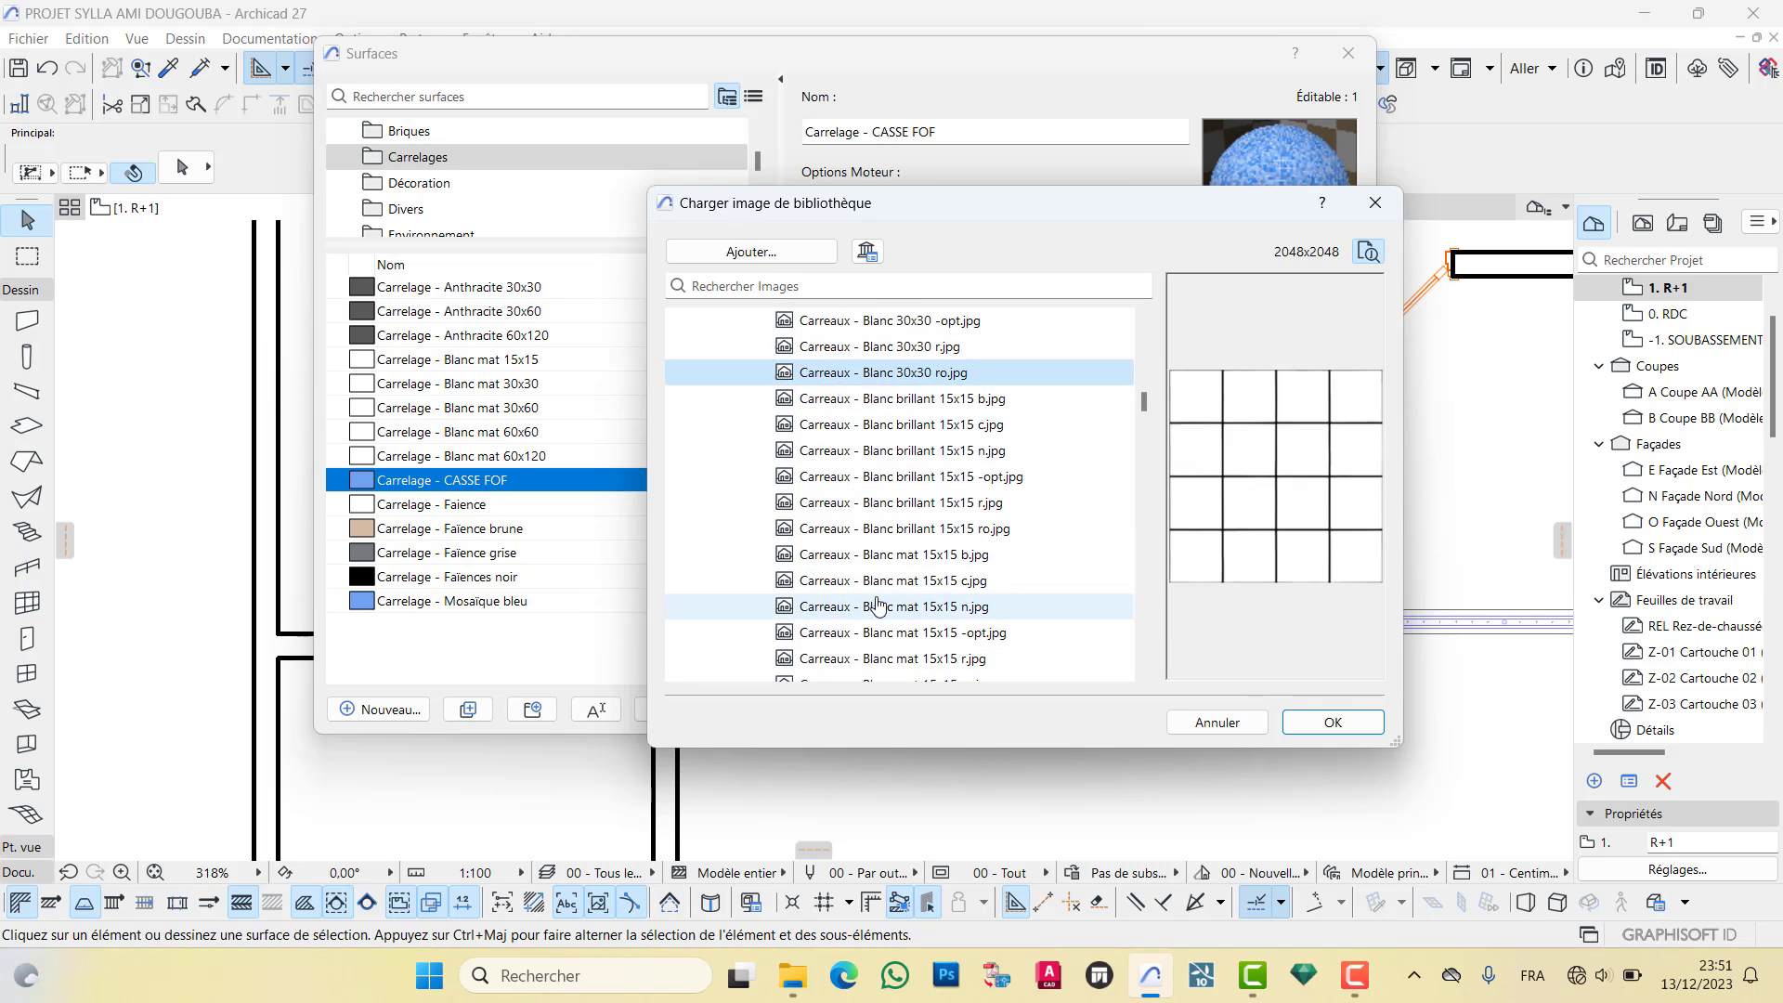
key(Down)
key(Down)
key(Down)
key(Down)
key(Down)
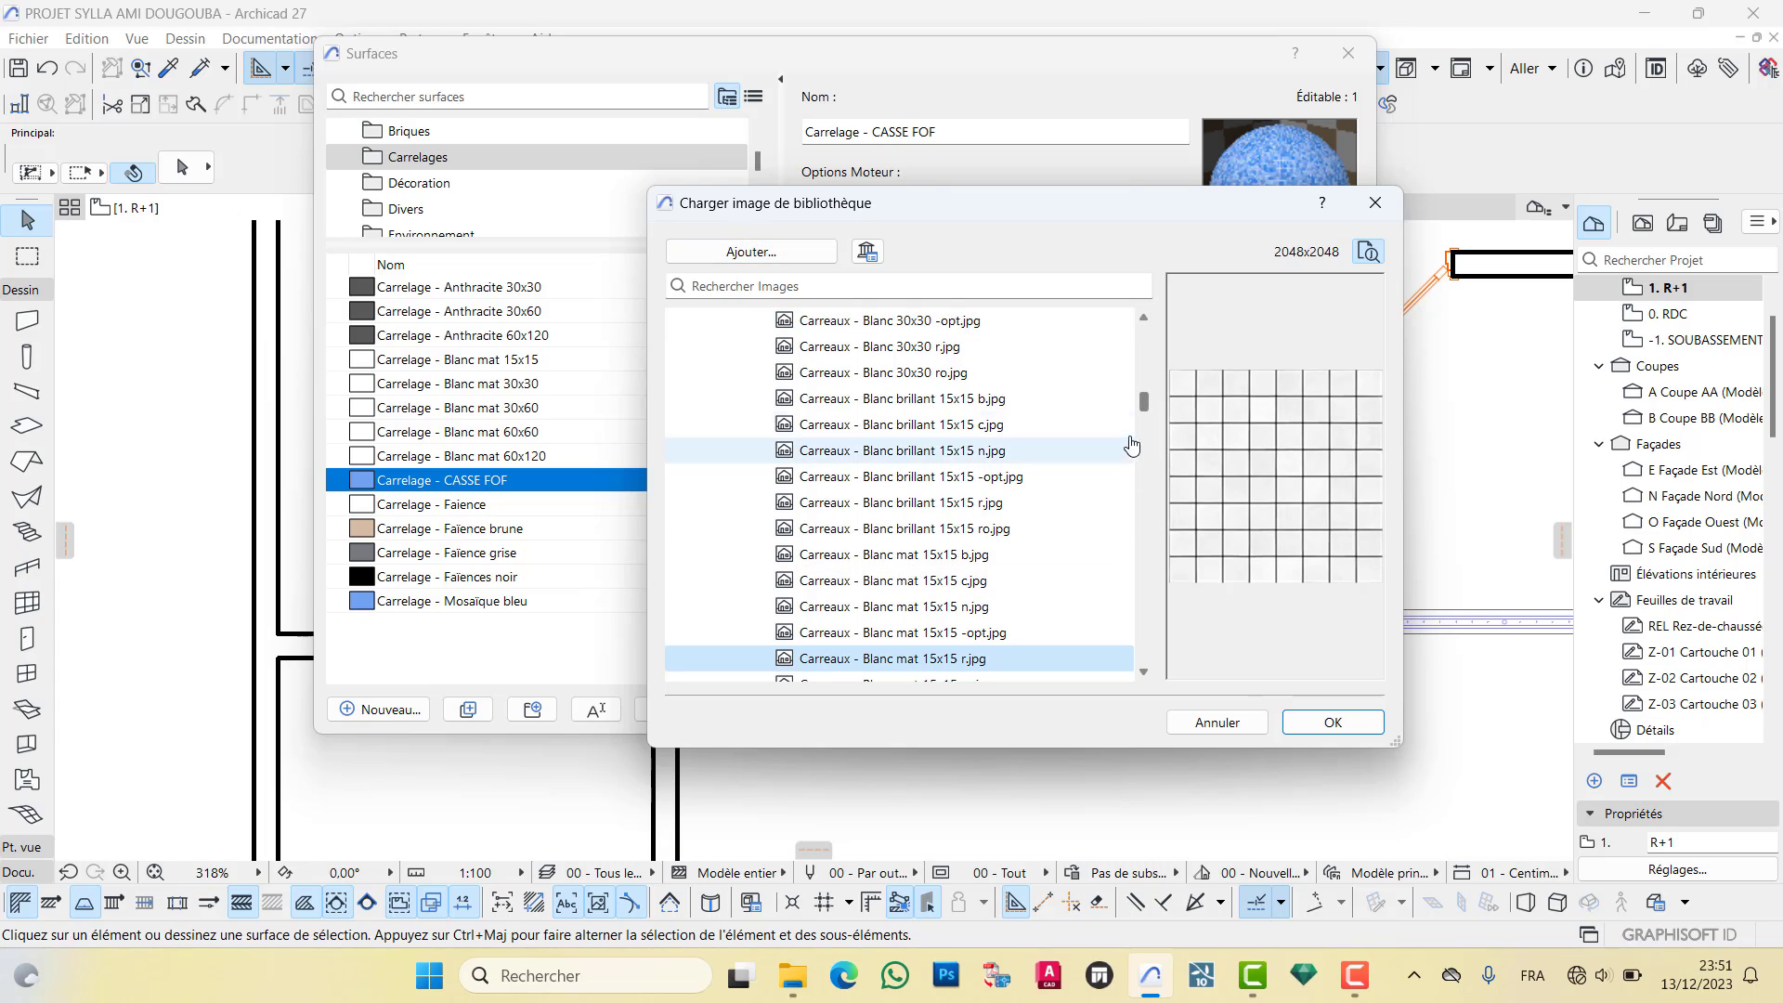
drag(1144, 404, 1139, 360)
click(915, 453)
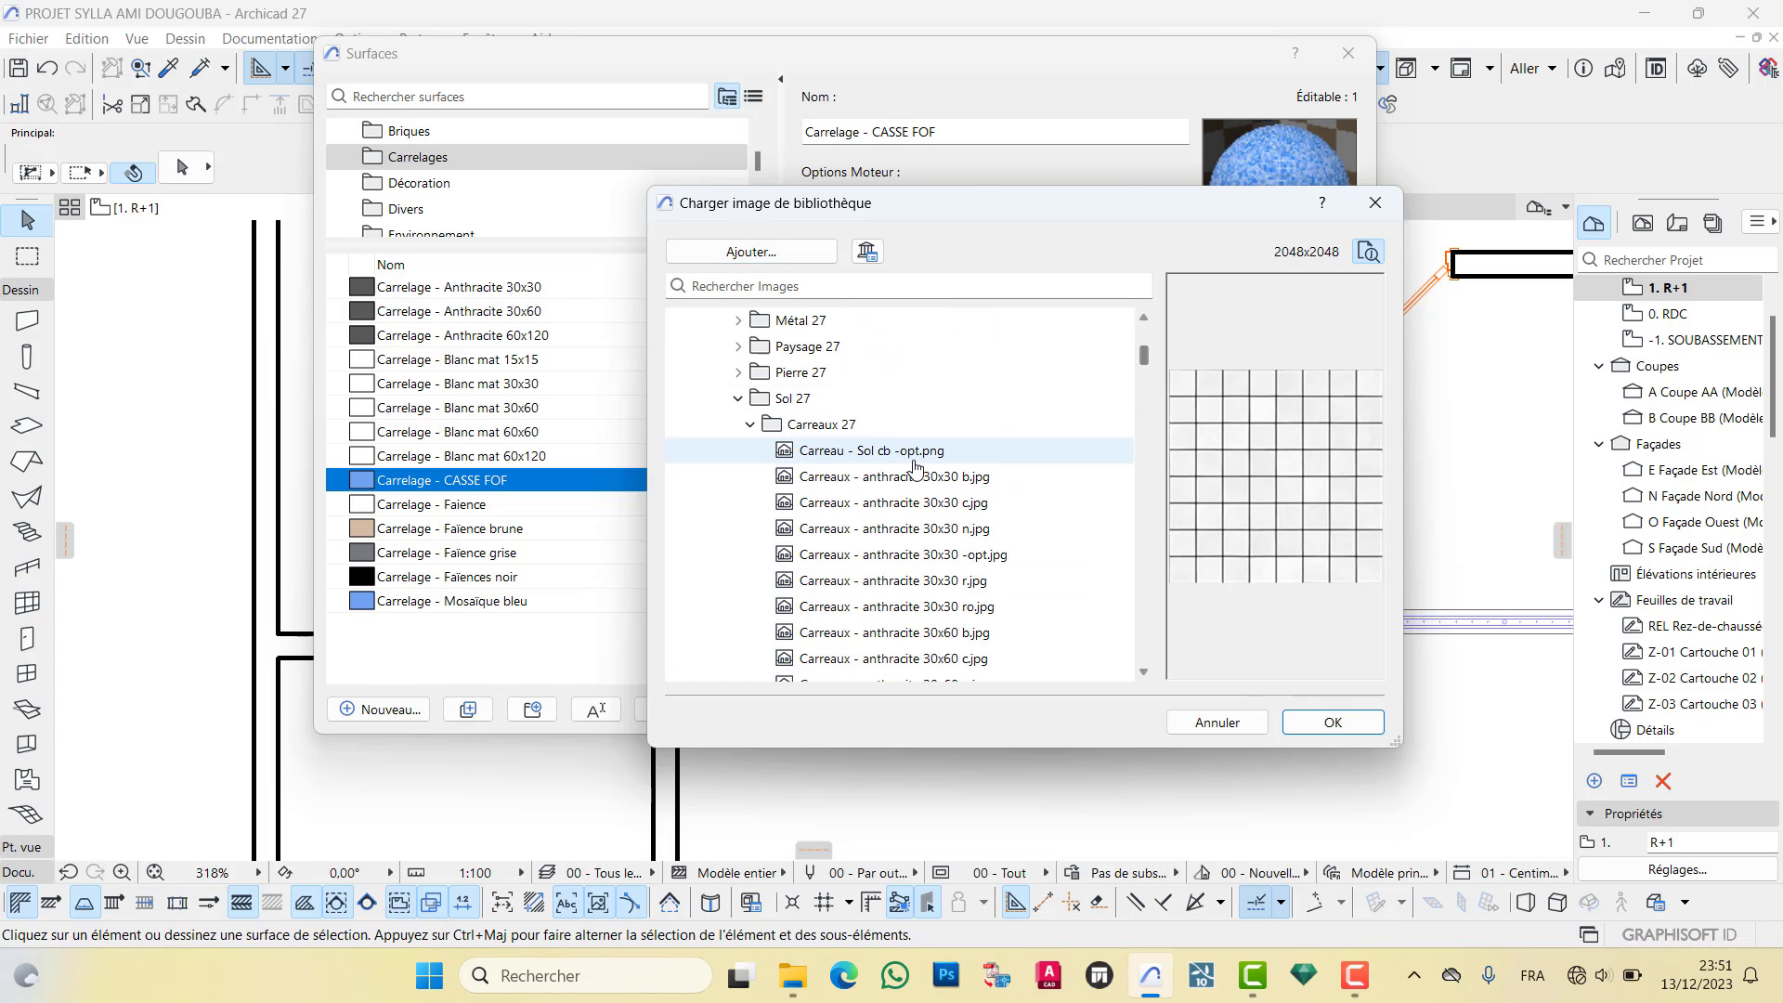
Start adding an external image and browse to the Carrelage folder inside Texture-Carrelage in DOSSIER BIBLIOTHEQUE ARTLANTIS
click(768, 254)
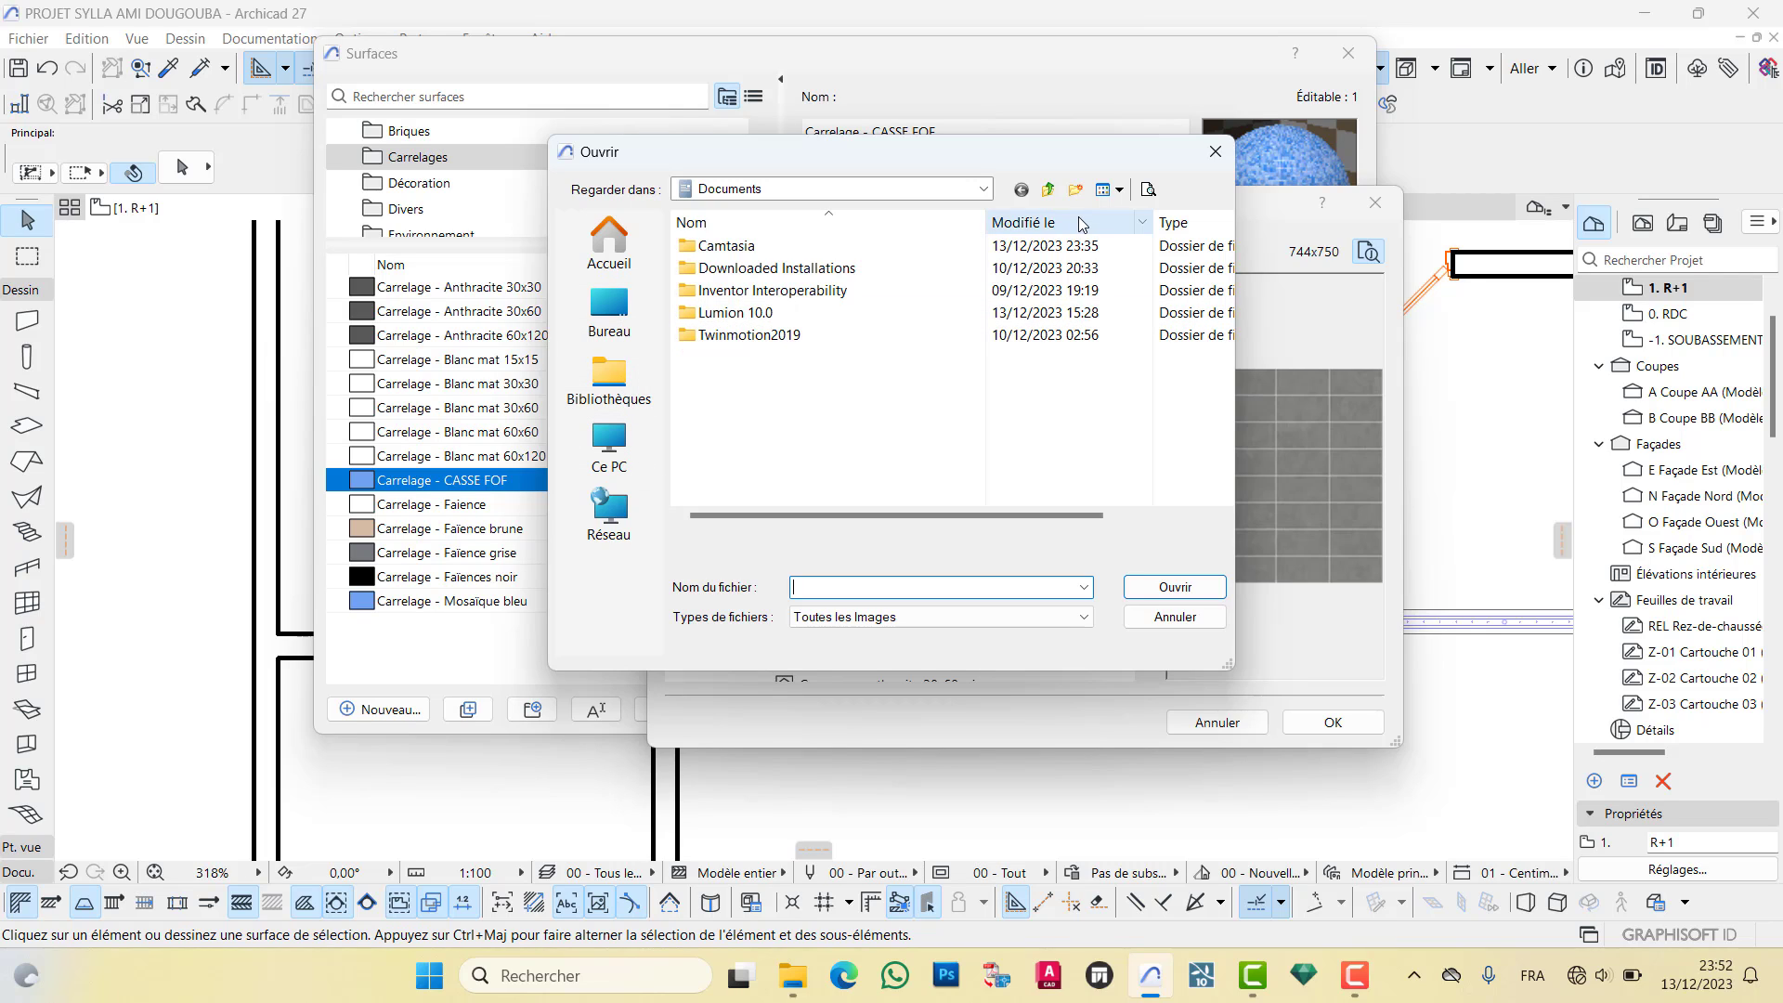
click(611, 465)
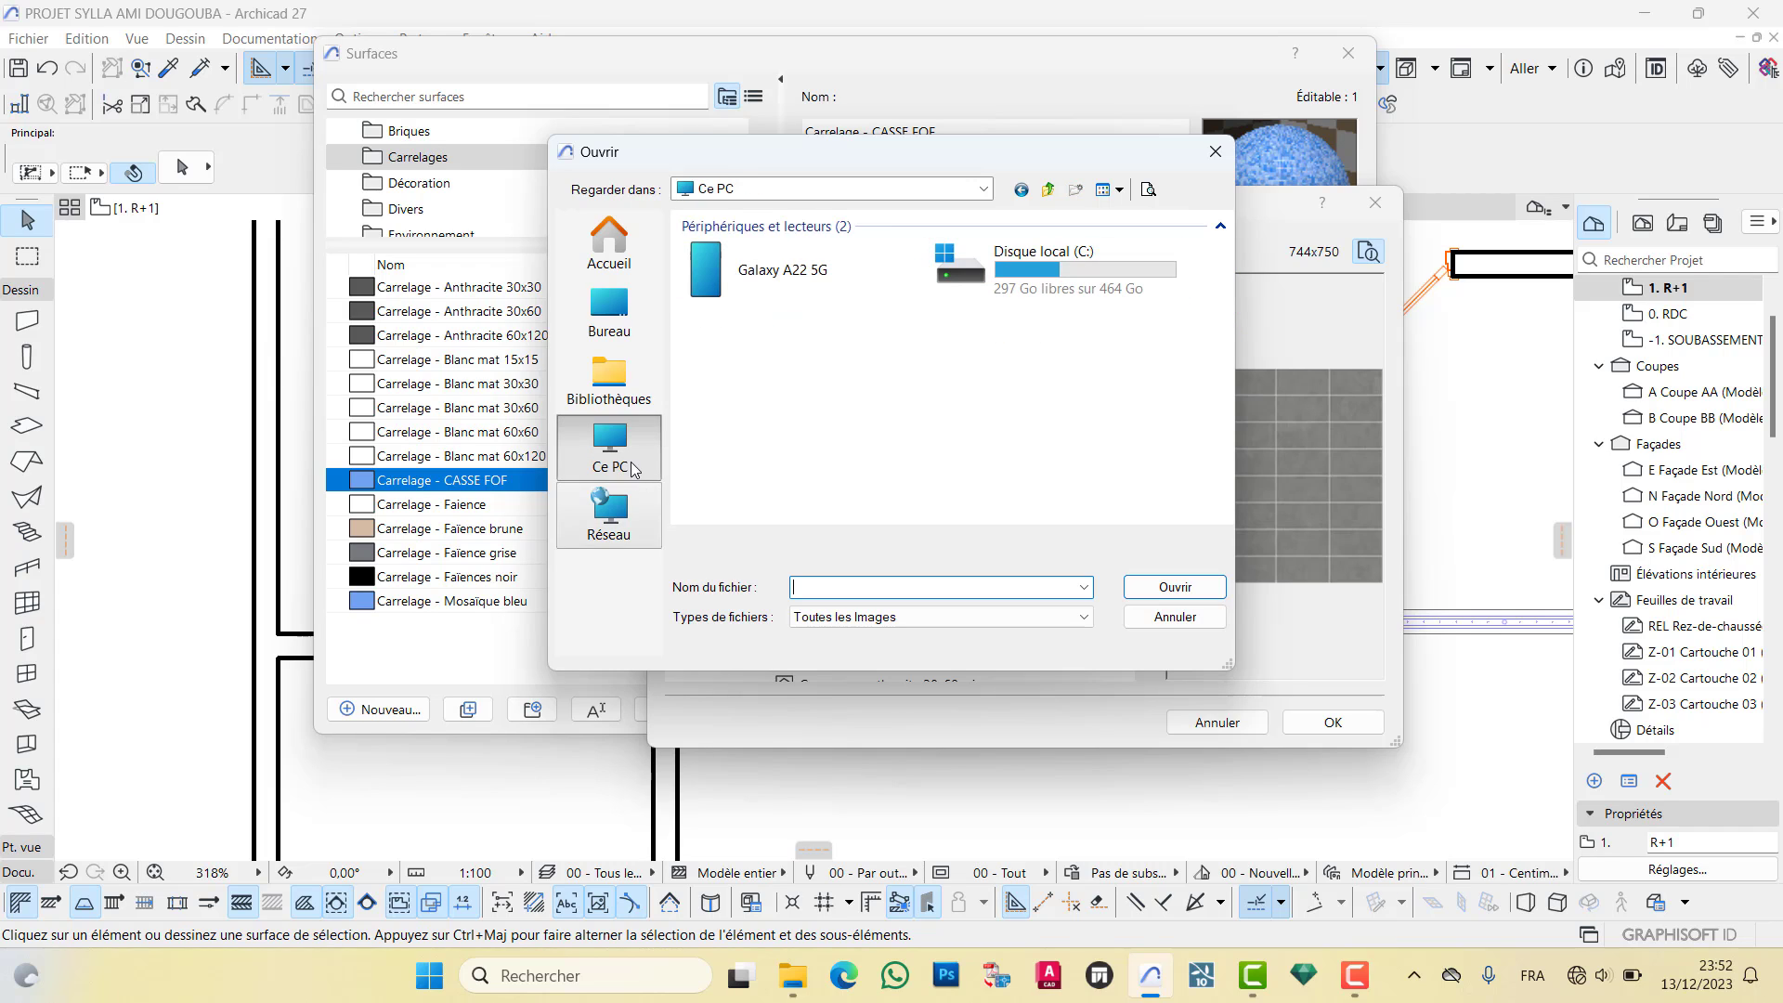
click(610, 316)
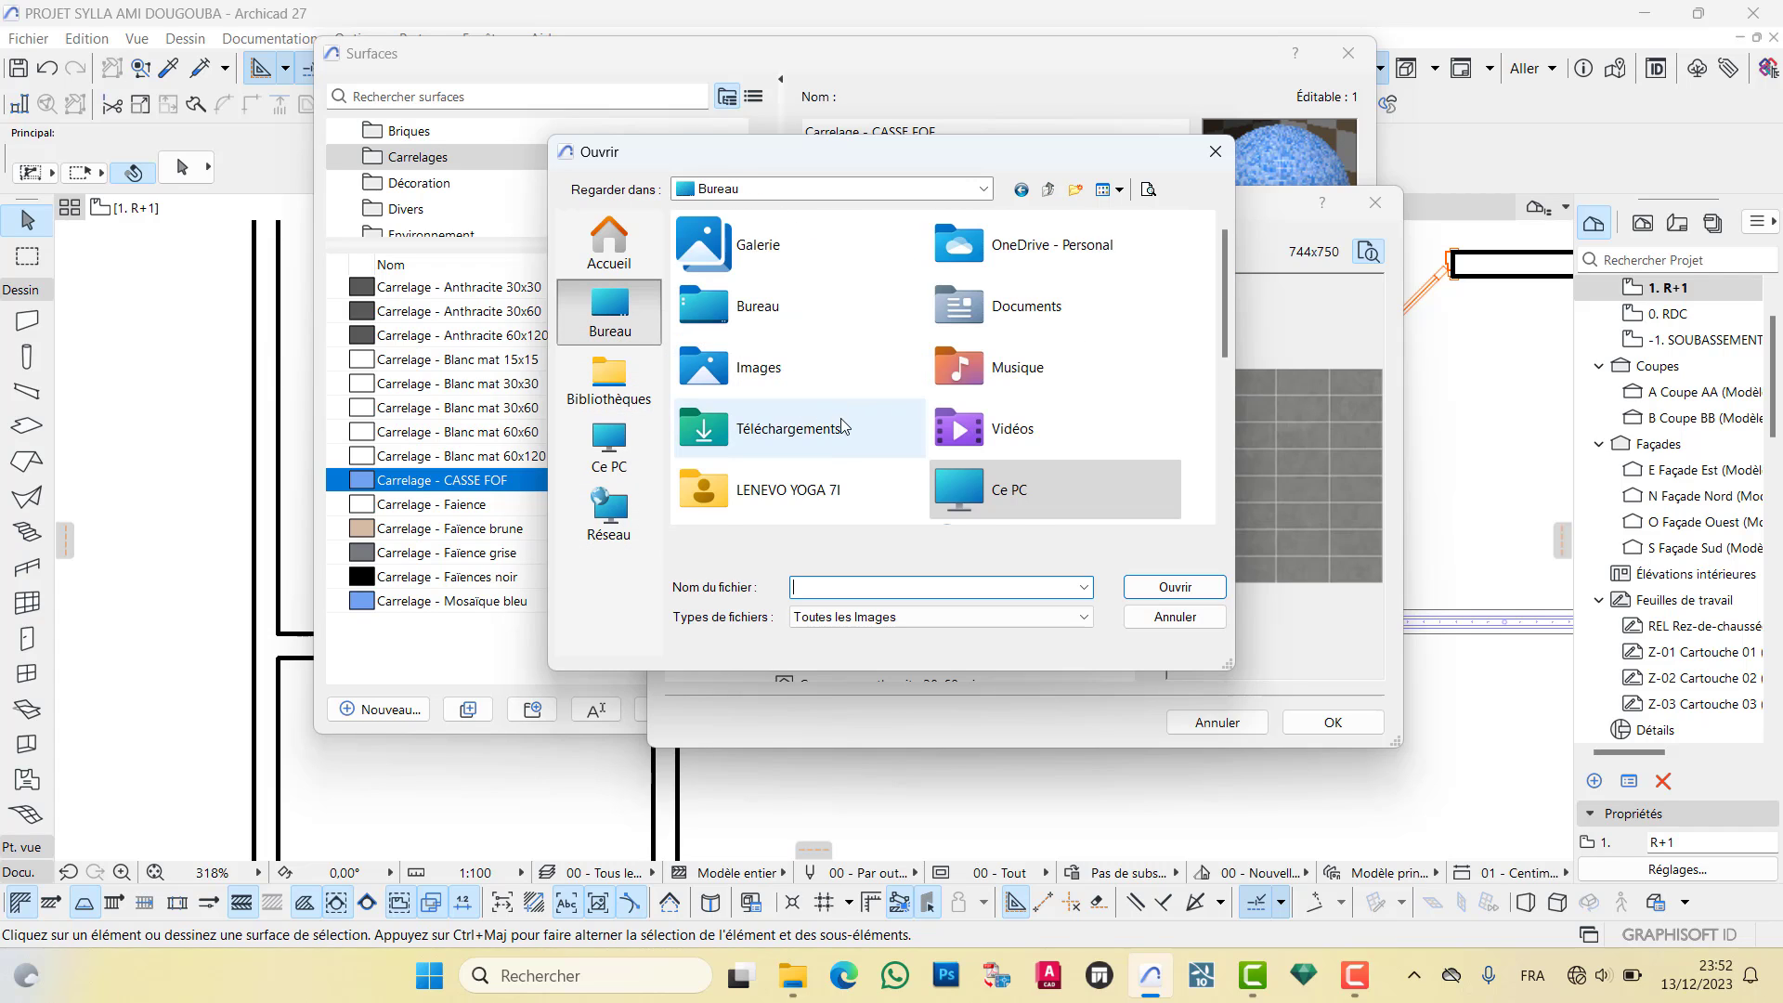
scroll(797, 325, down, 3)
scroll(796, 304, up, 3)
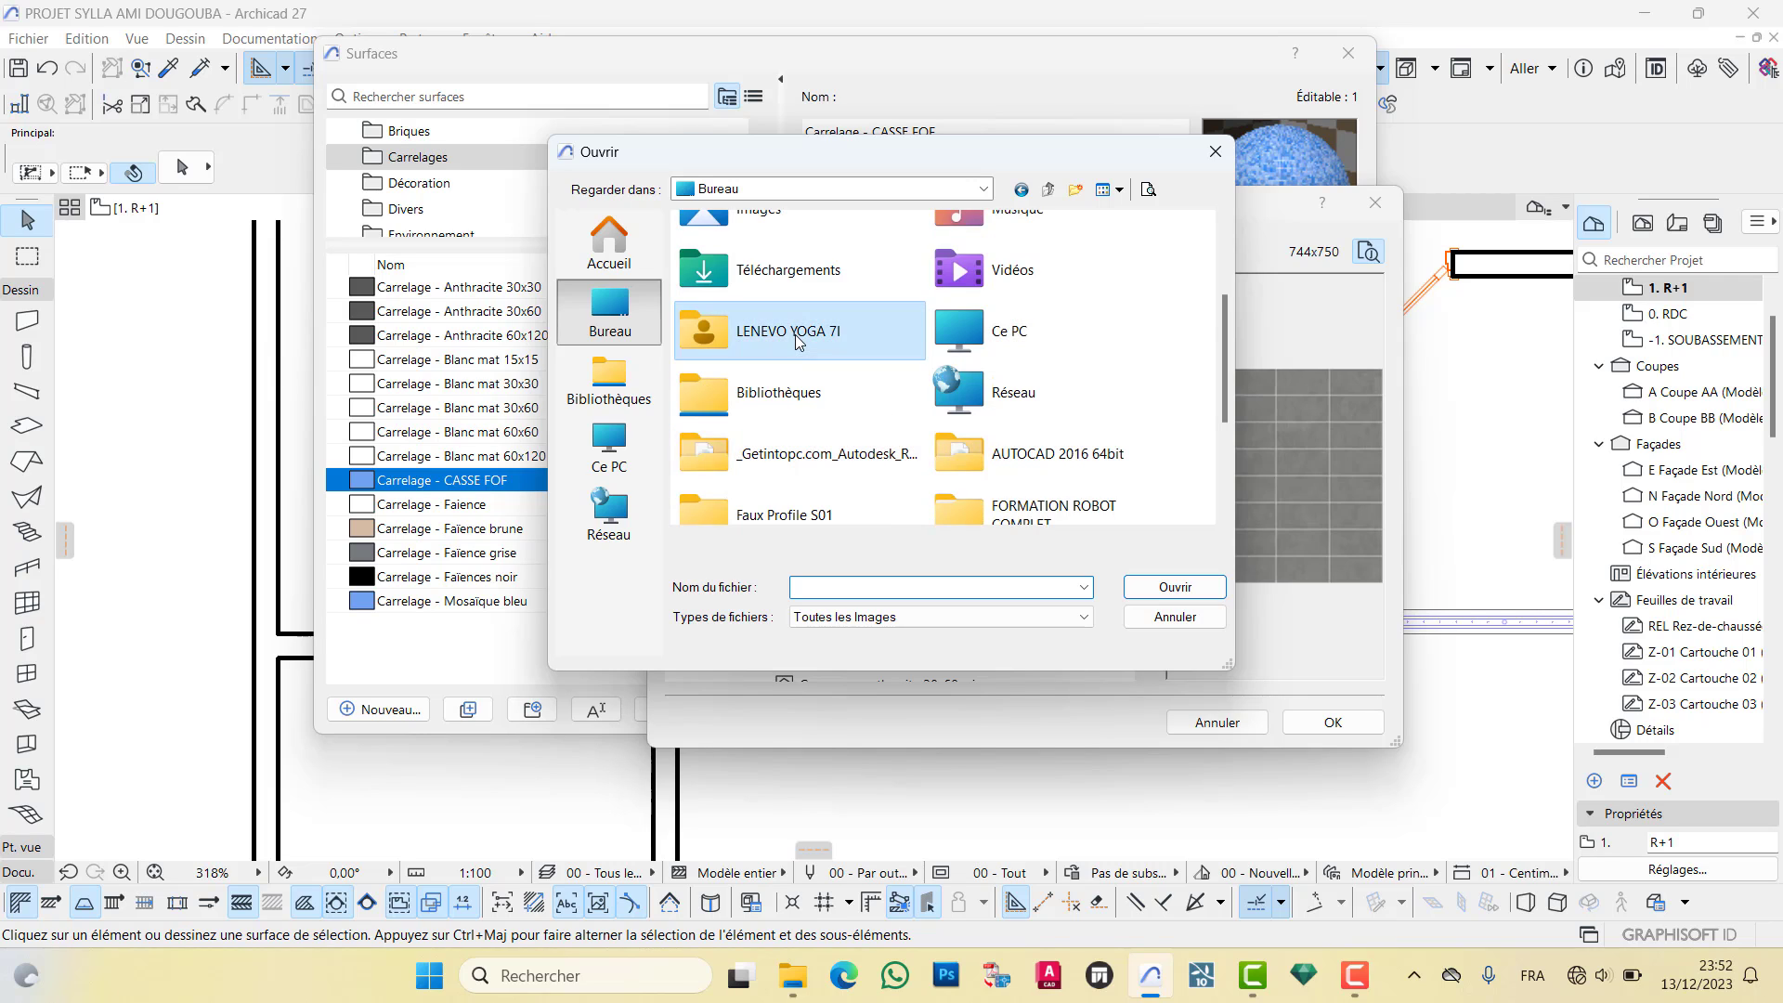
double_click(795, 283)
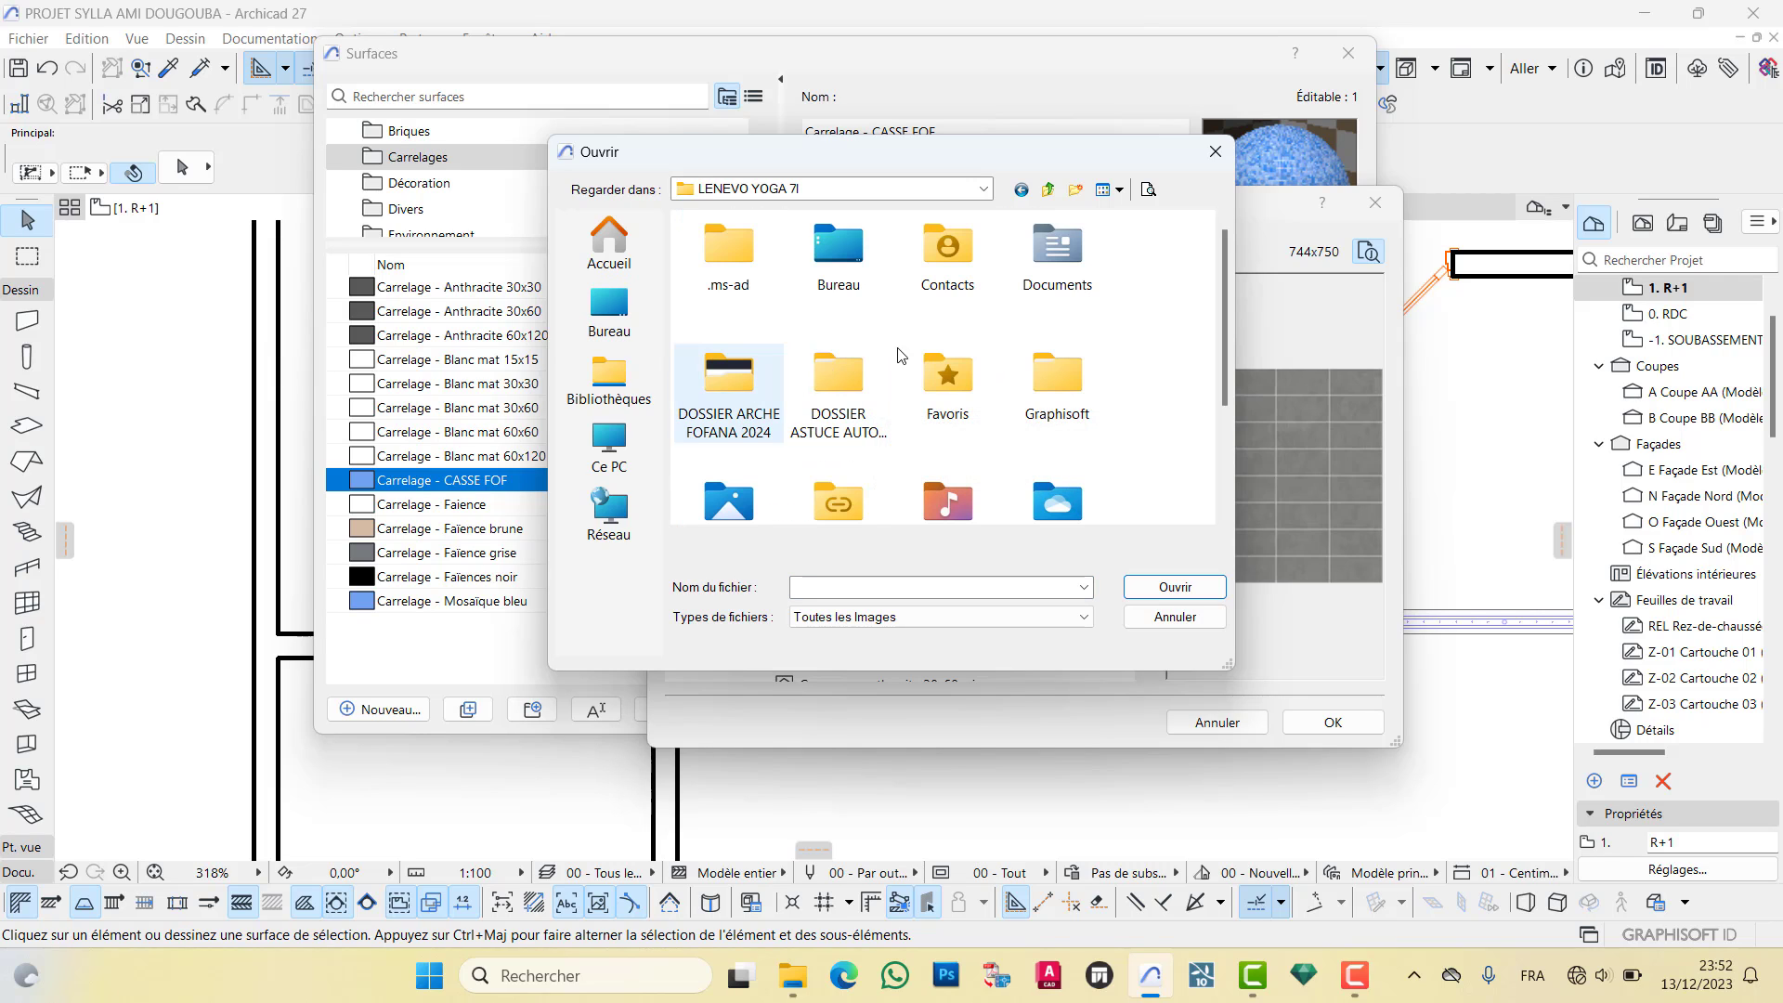
double_click(750, 402)
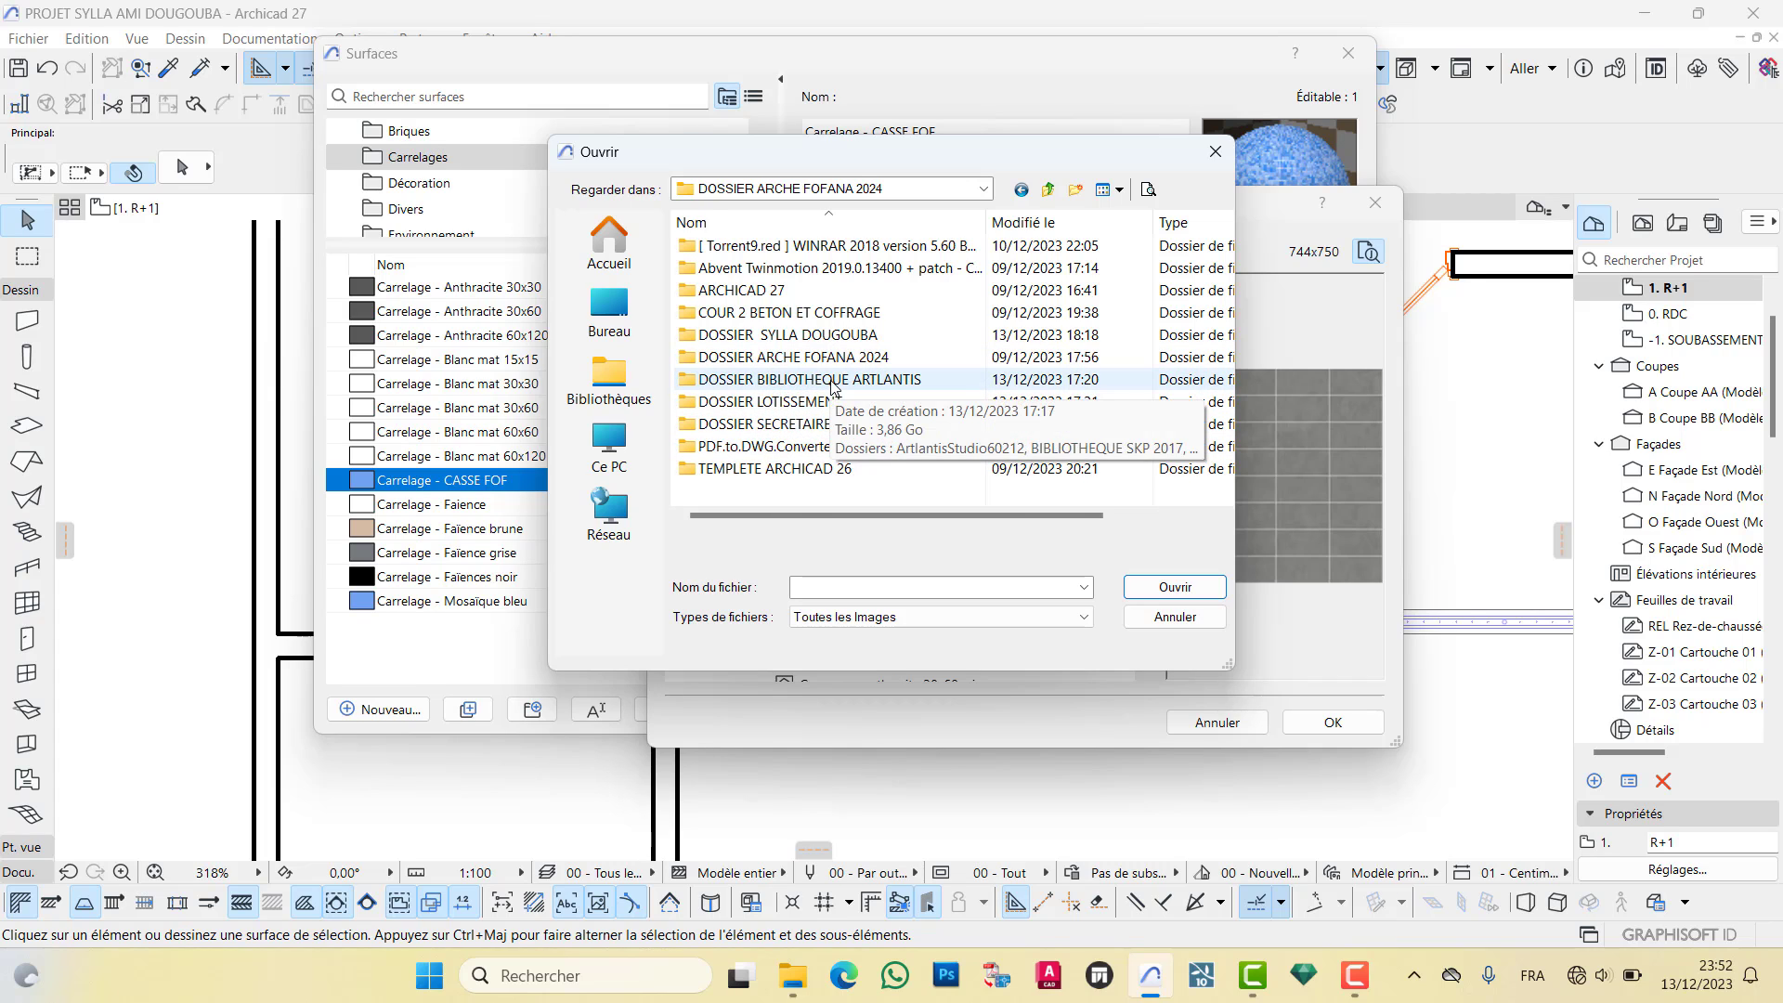
double_click(810, 380)
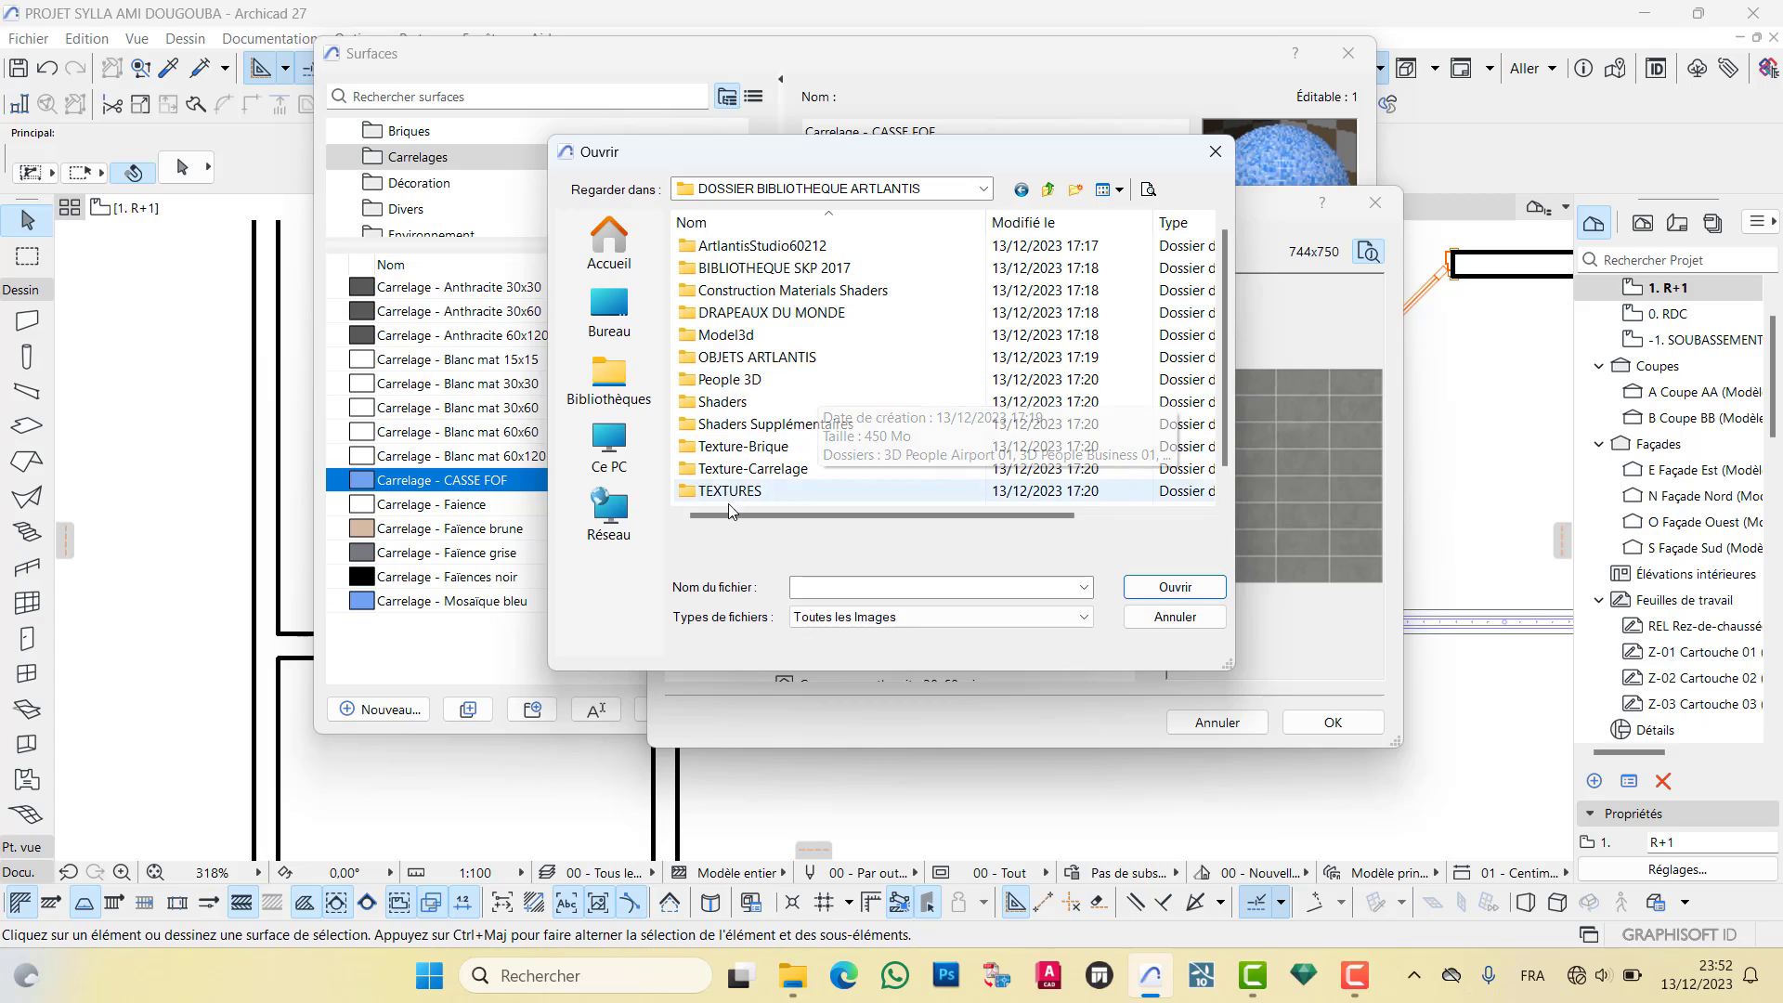
double_click(751, 470)
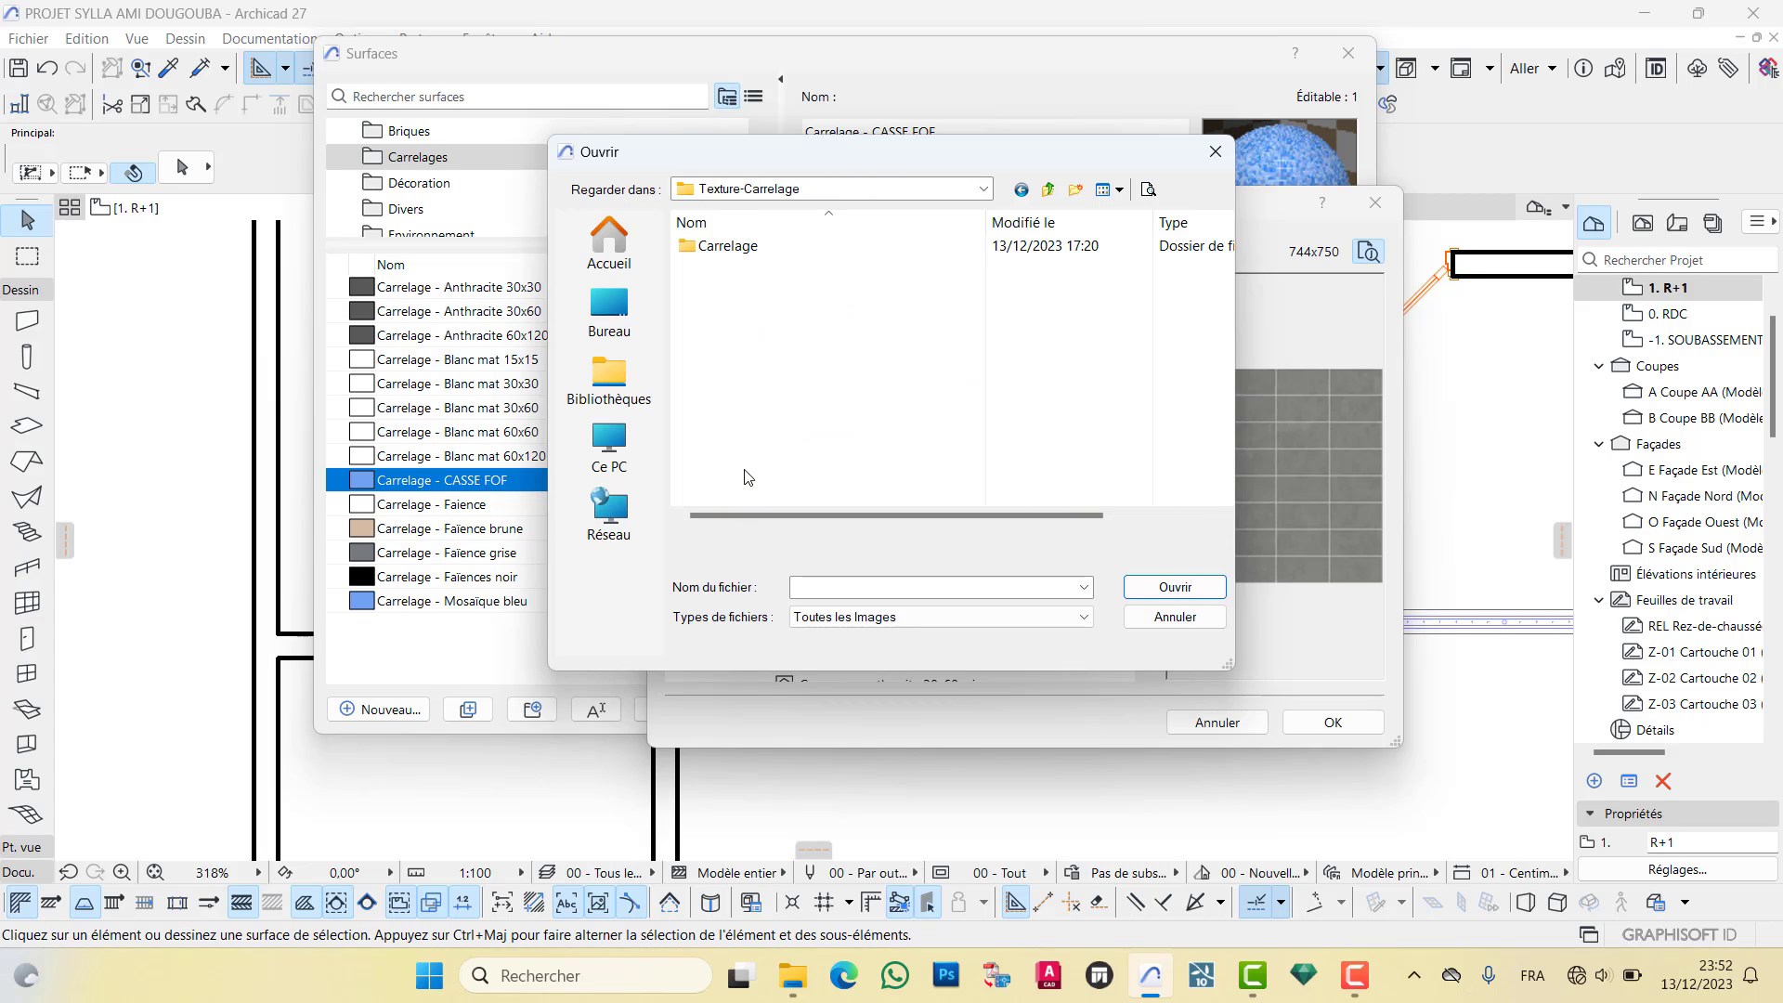
double_click(728, 245)
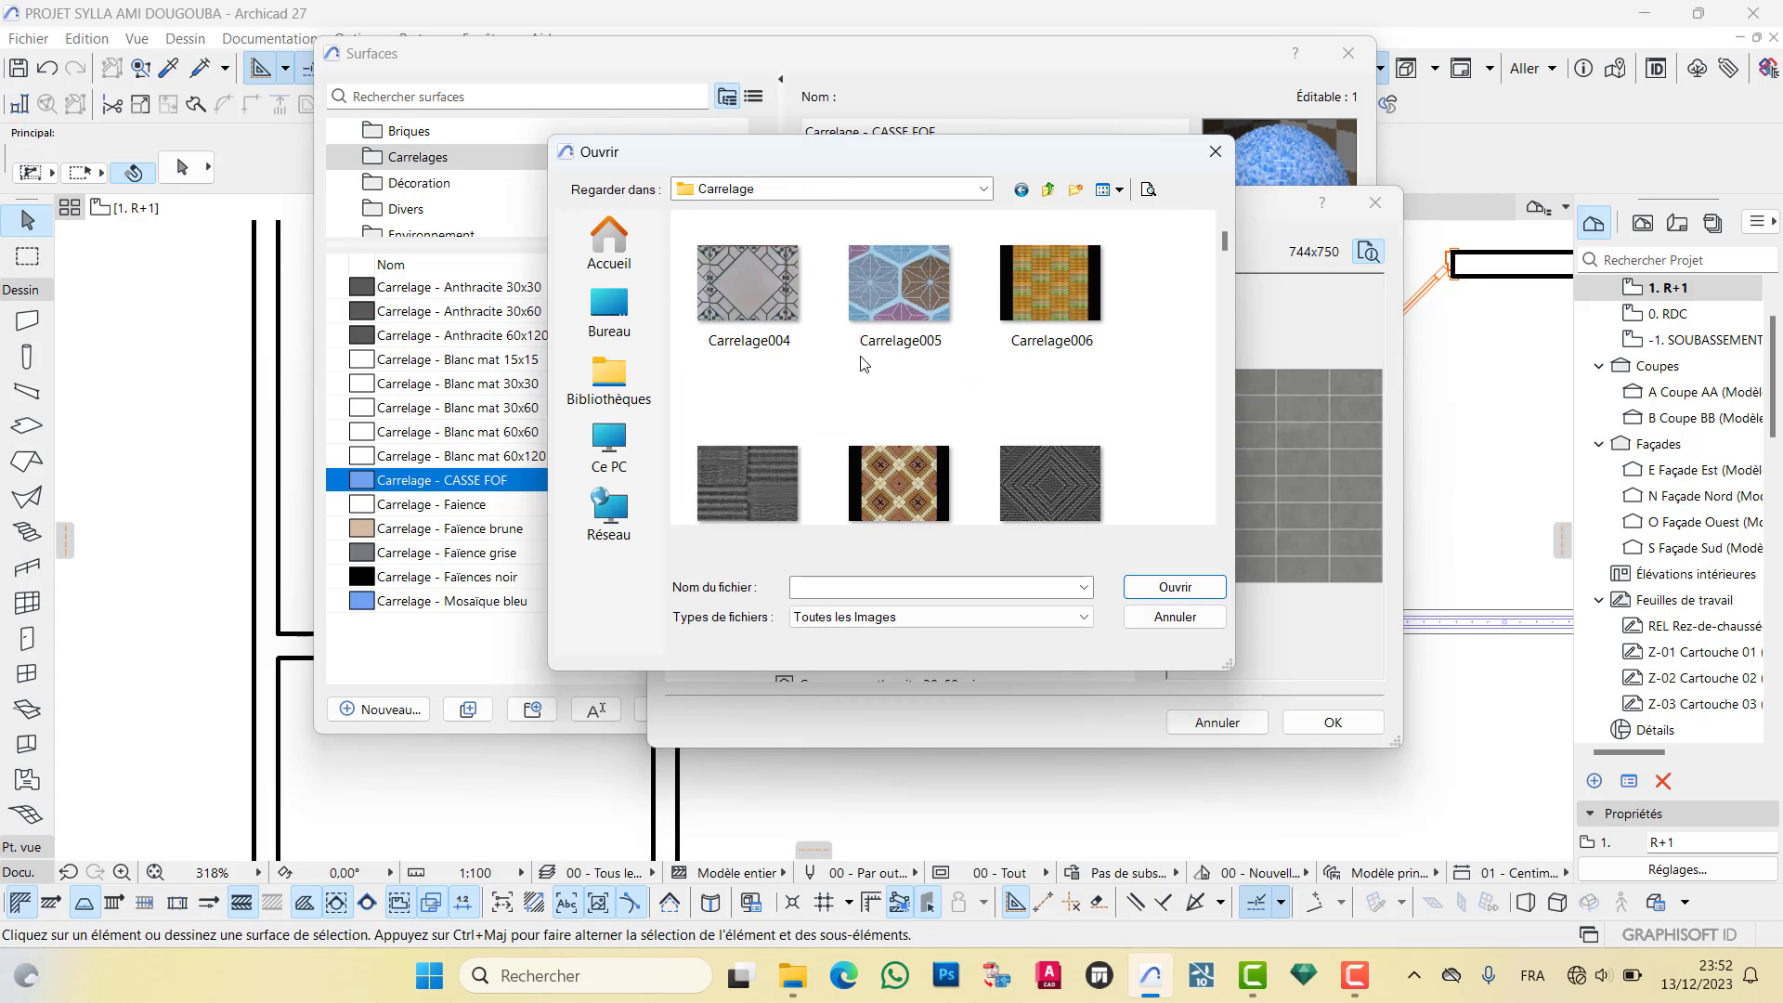
Look through the tile image thumbnails in the Carrelage folder from Carrelage004 to Carrelage093
scroll(868, 371, down, 5)
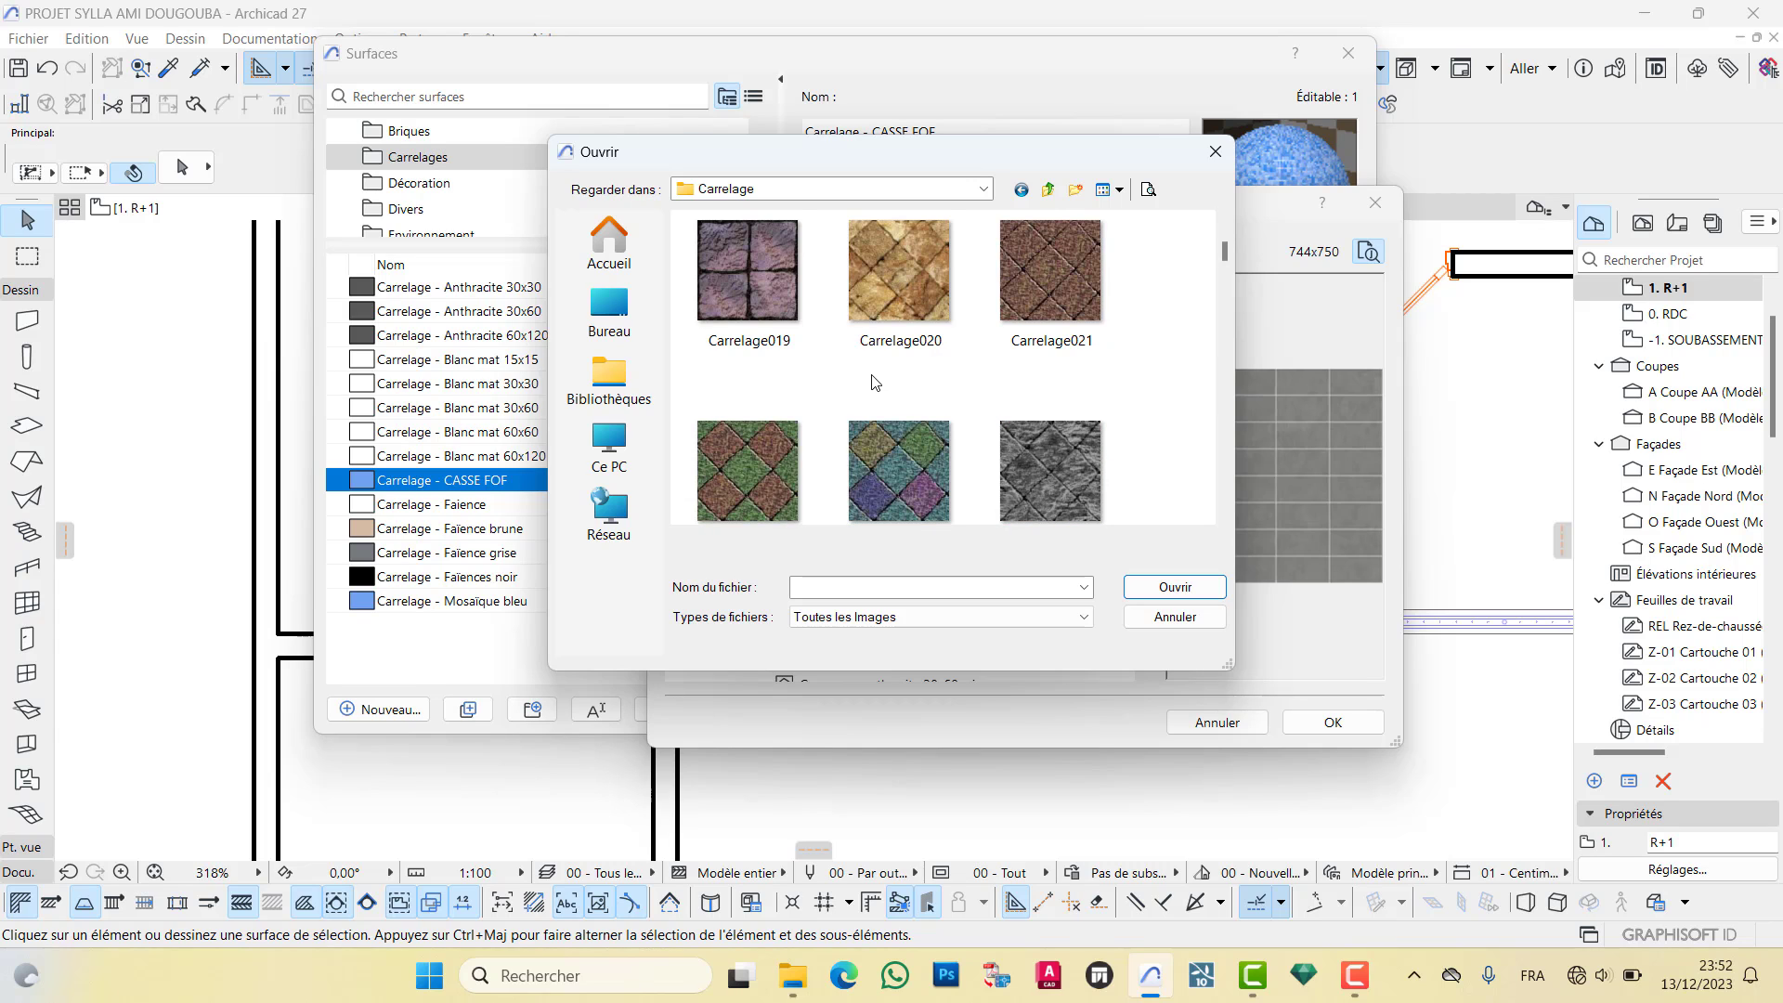
scroll(868, 386, down, 5)
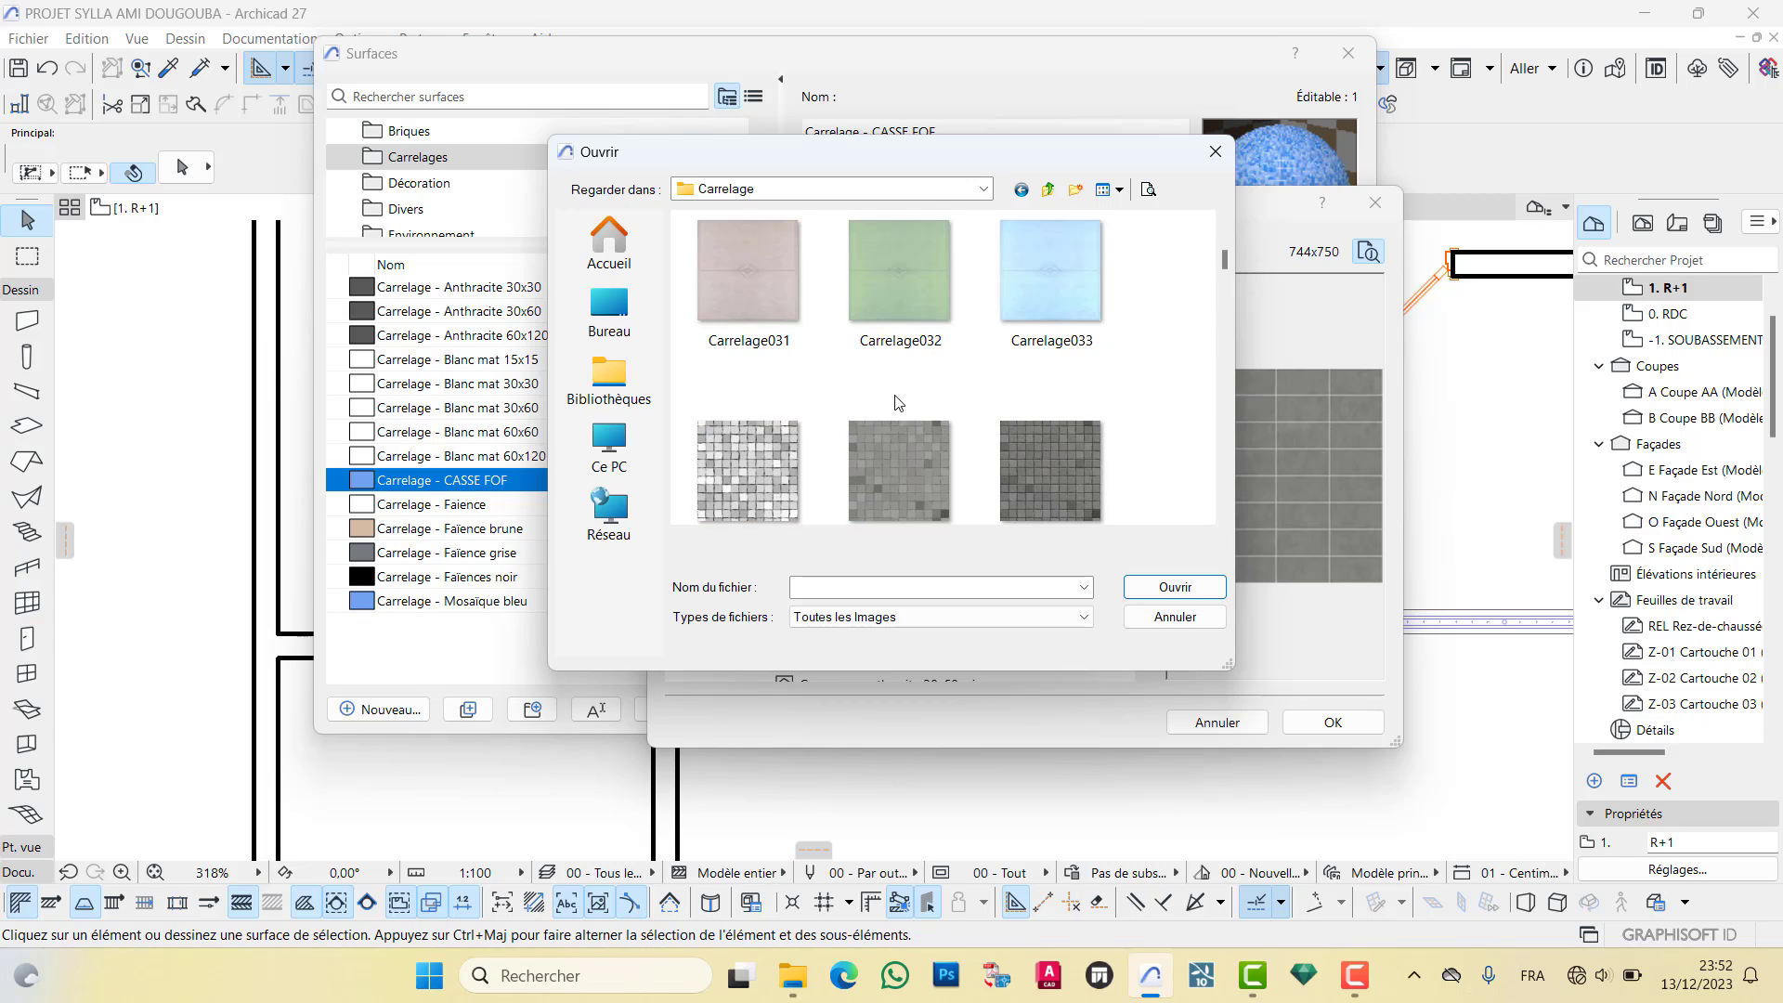
scroll(899, 403, down, 4)
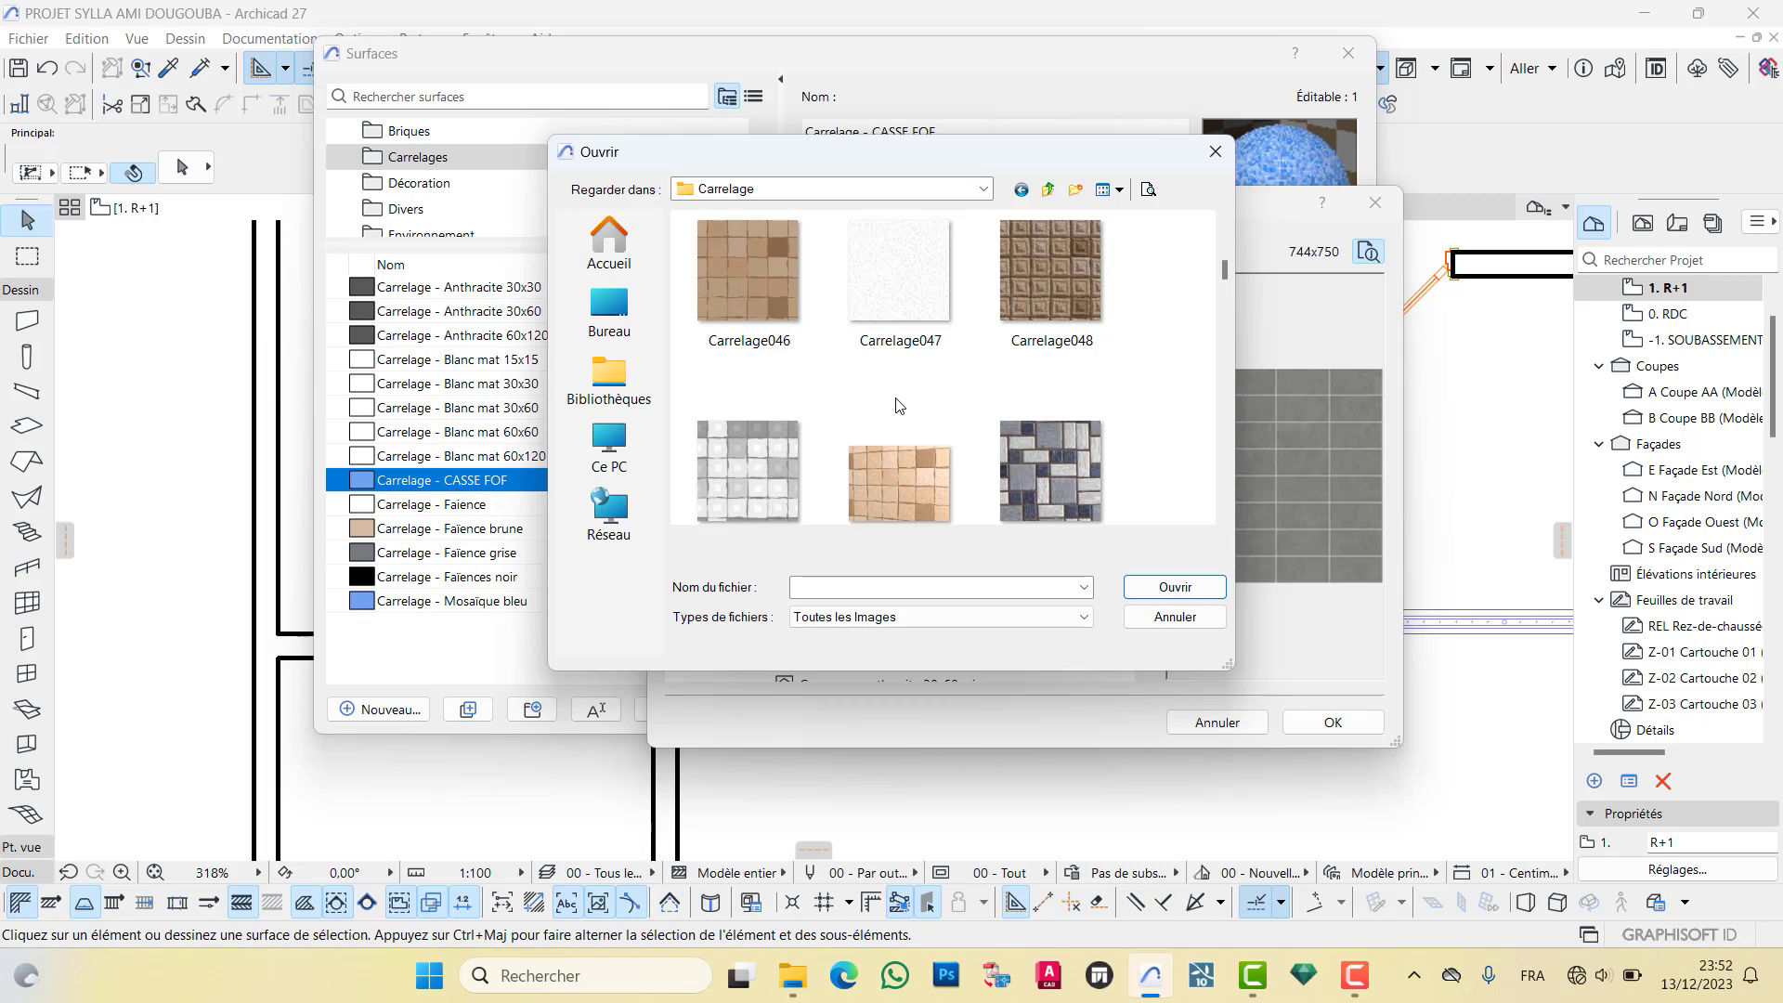
click(1045, 461)
scroll(955, 421, down, 1)
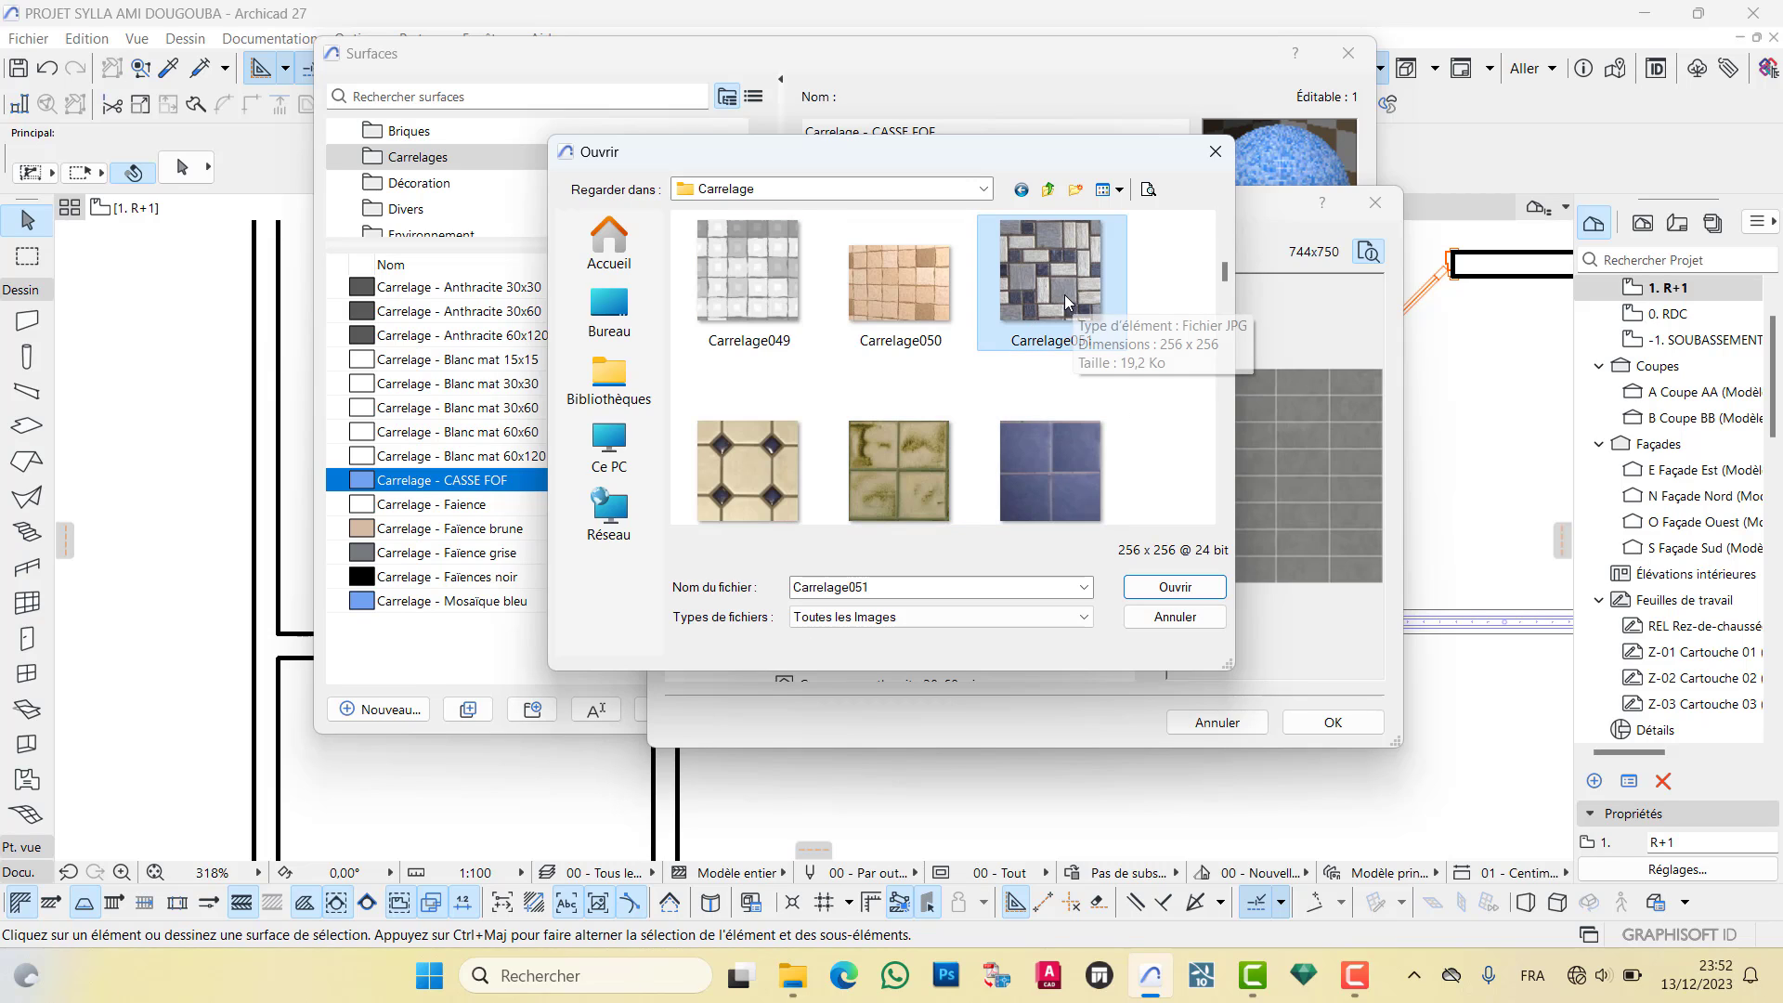
scroll(929, 405, down, 4)
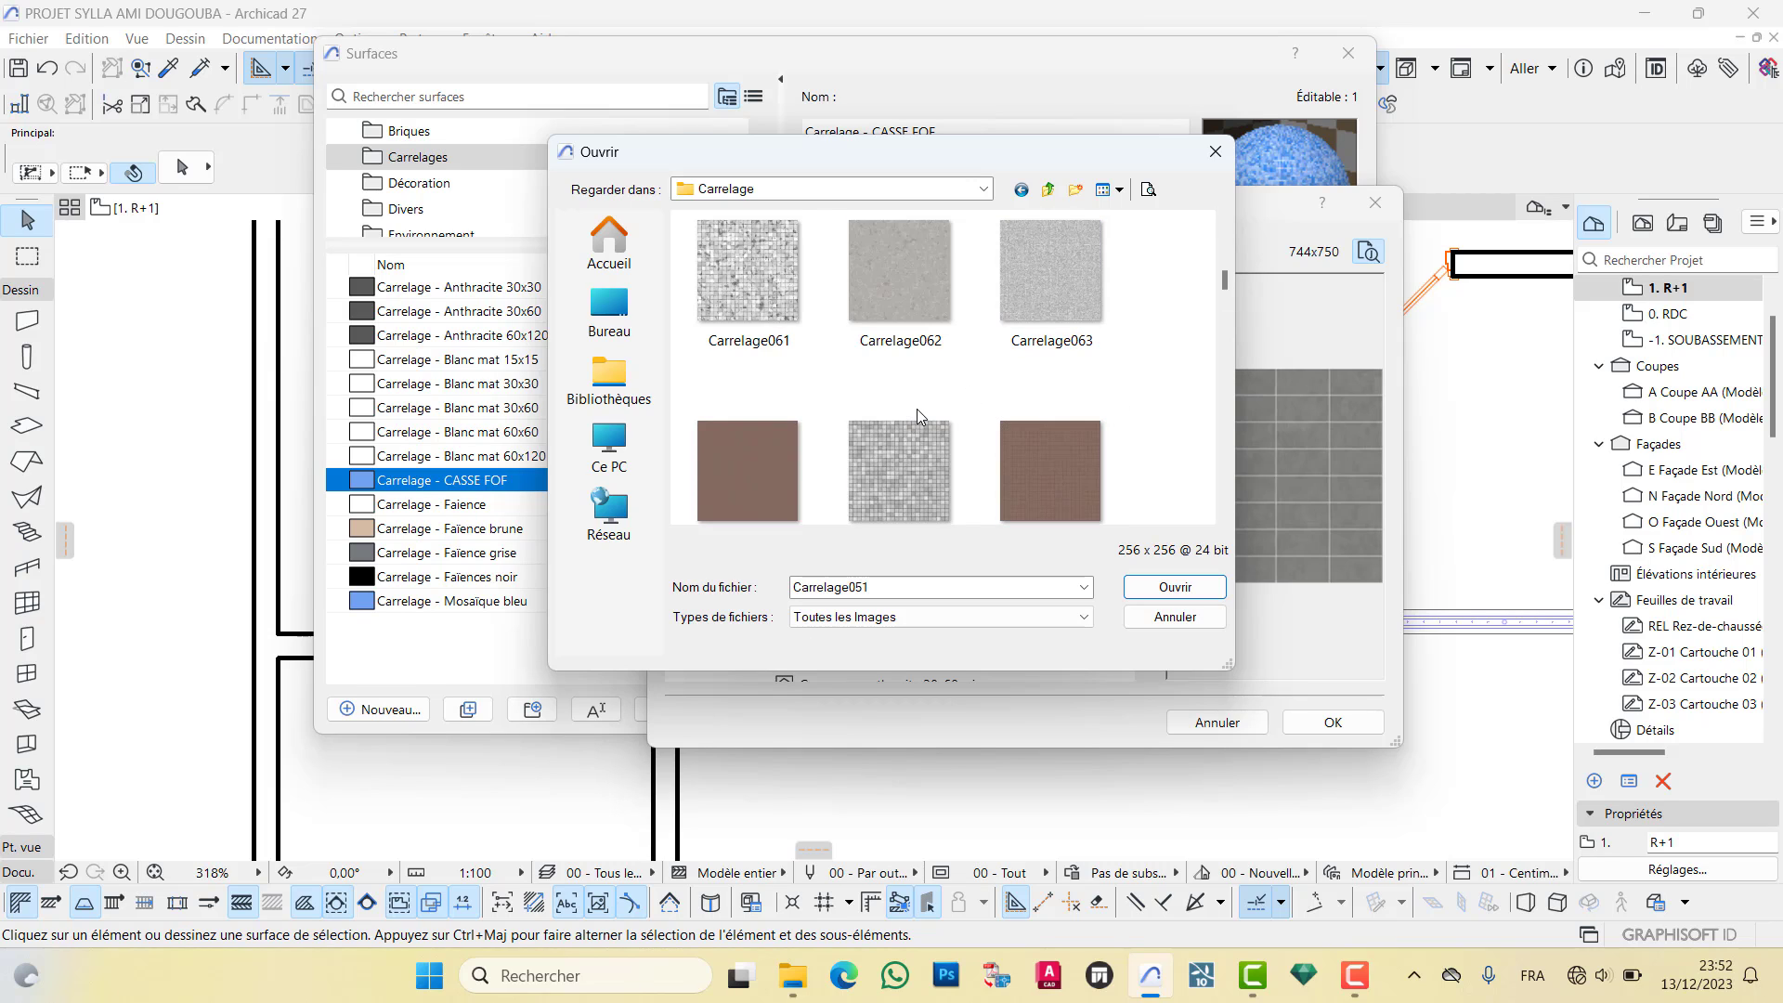
scroll(917, 410, down, 4)
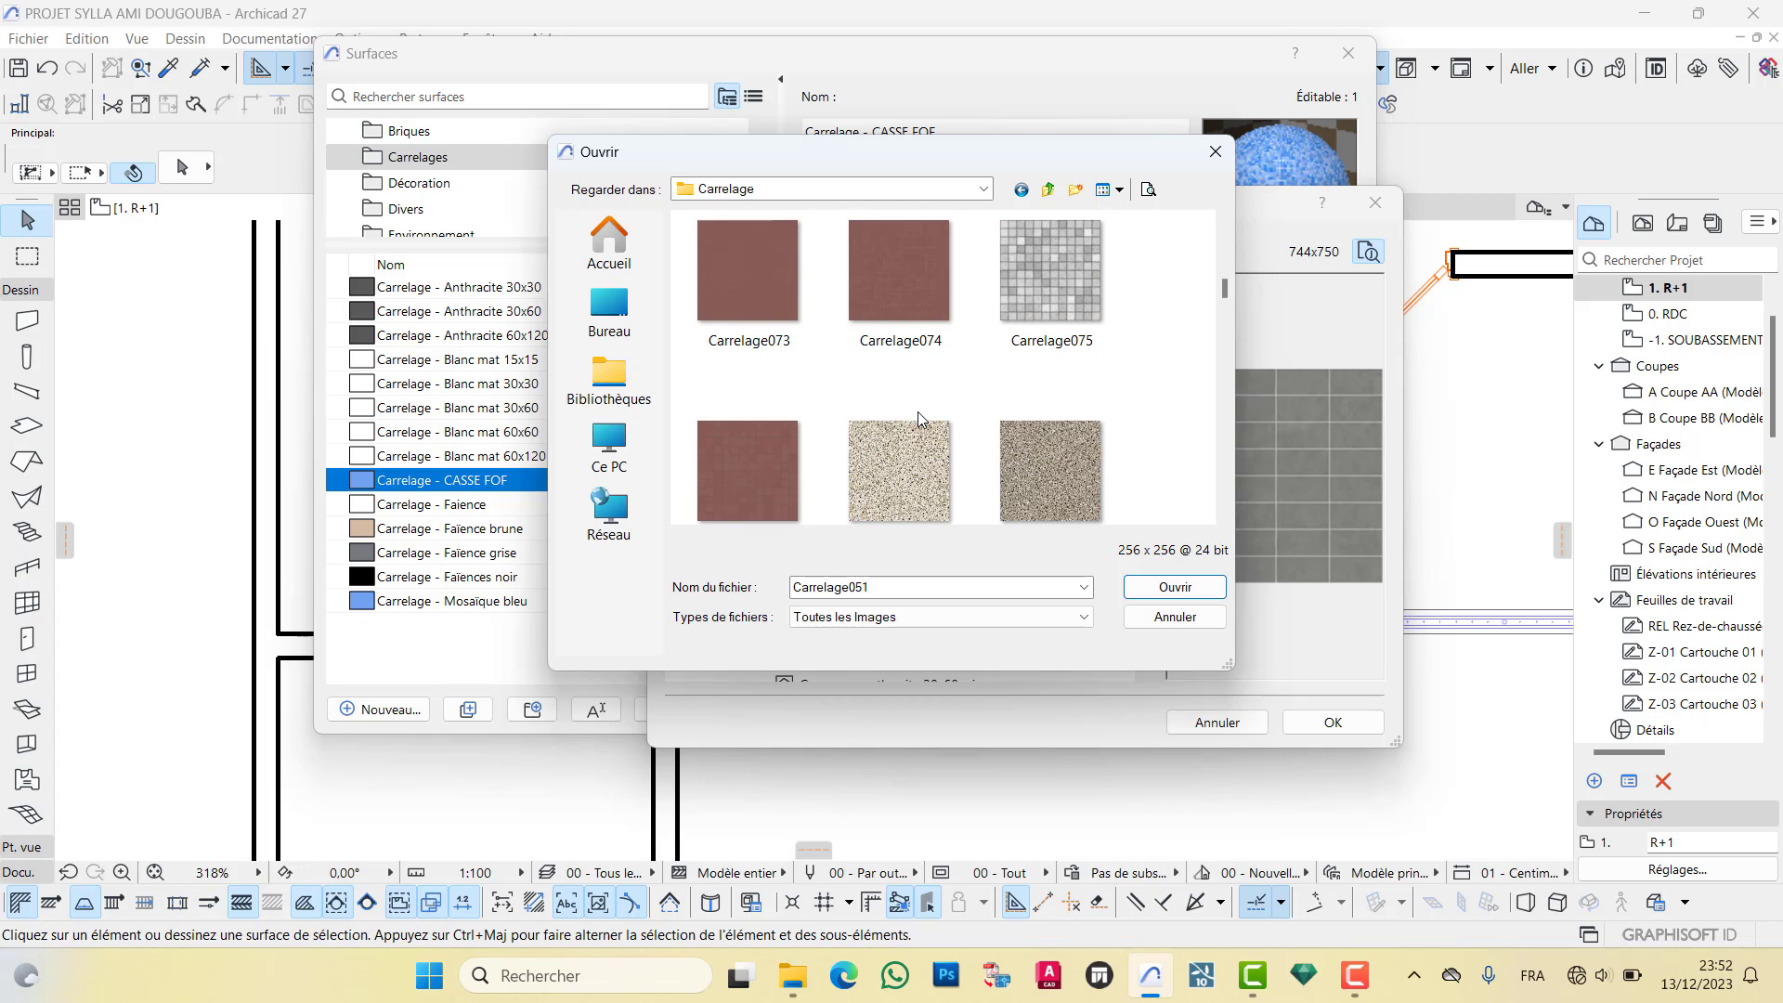
scroll(918, 411, down, 4)
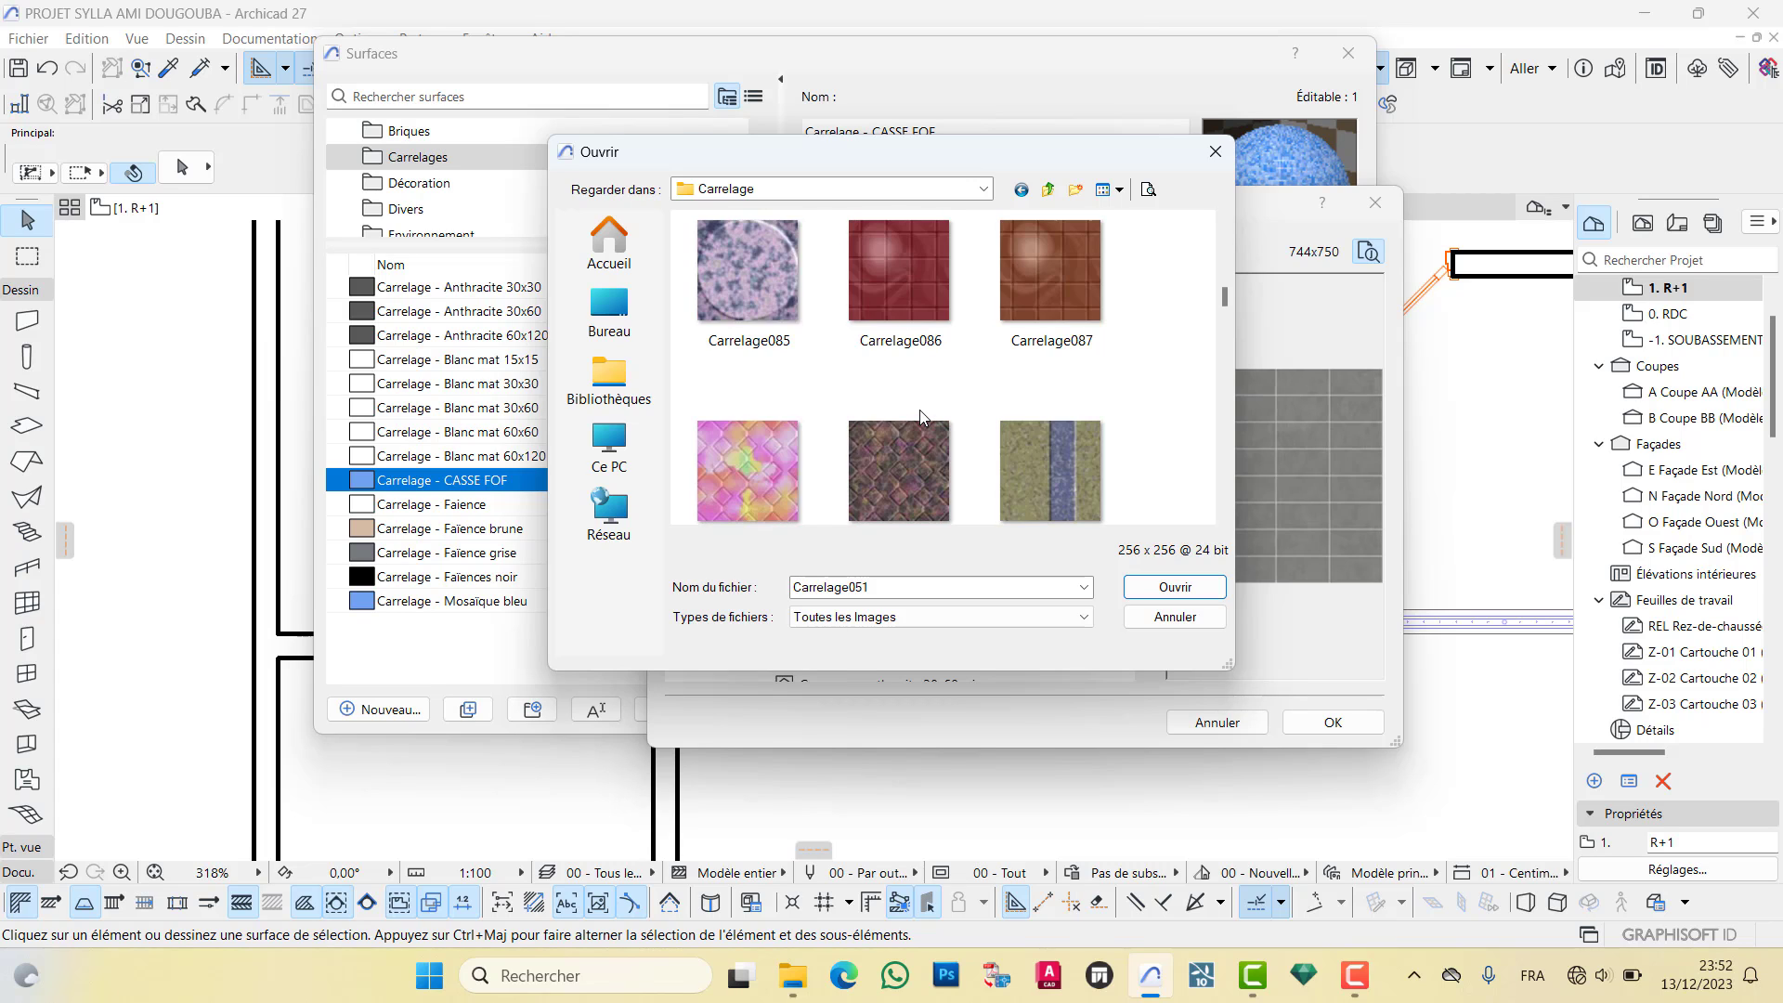
scroll(919, 410, down, 2)
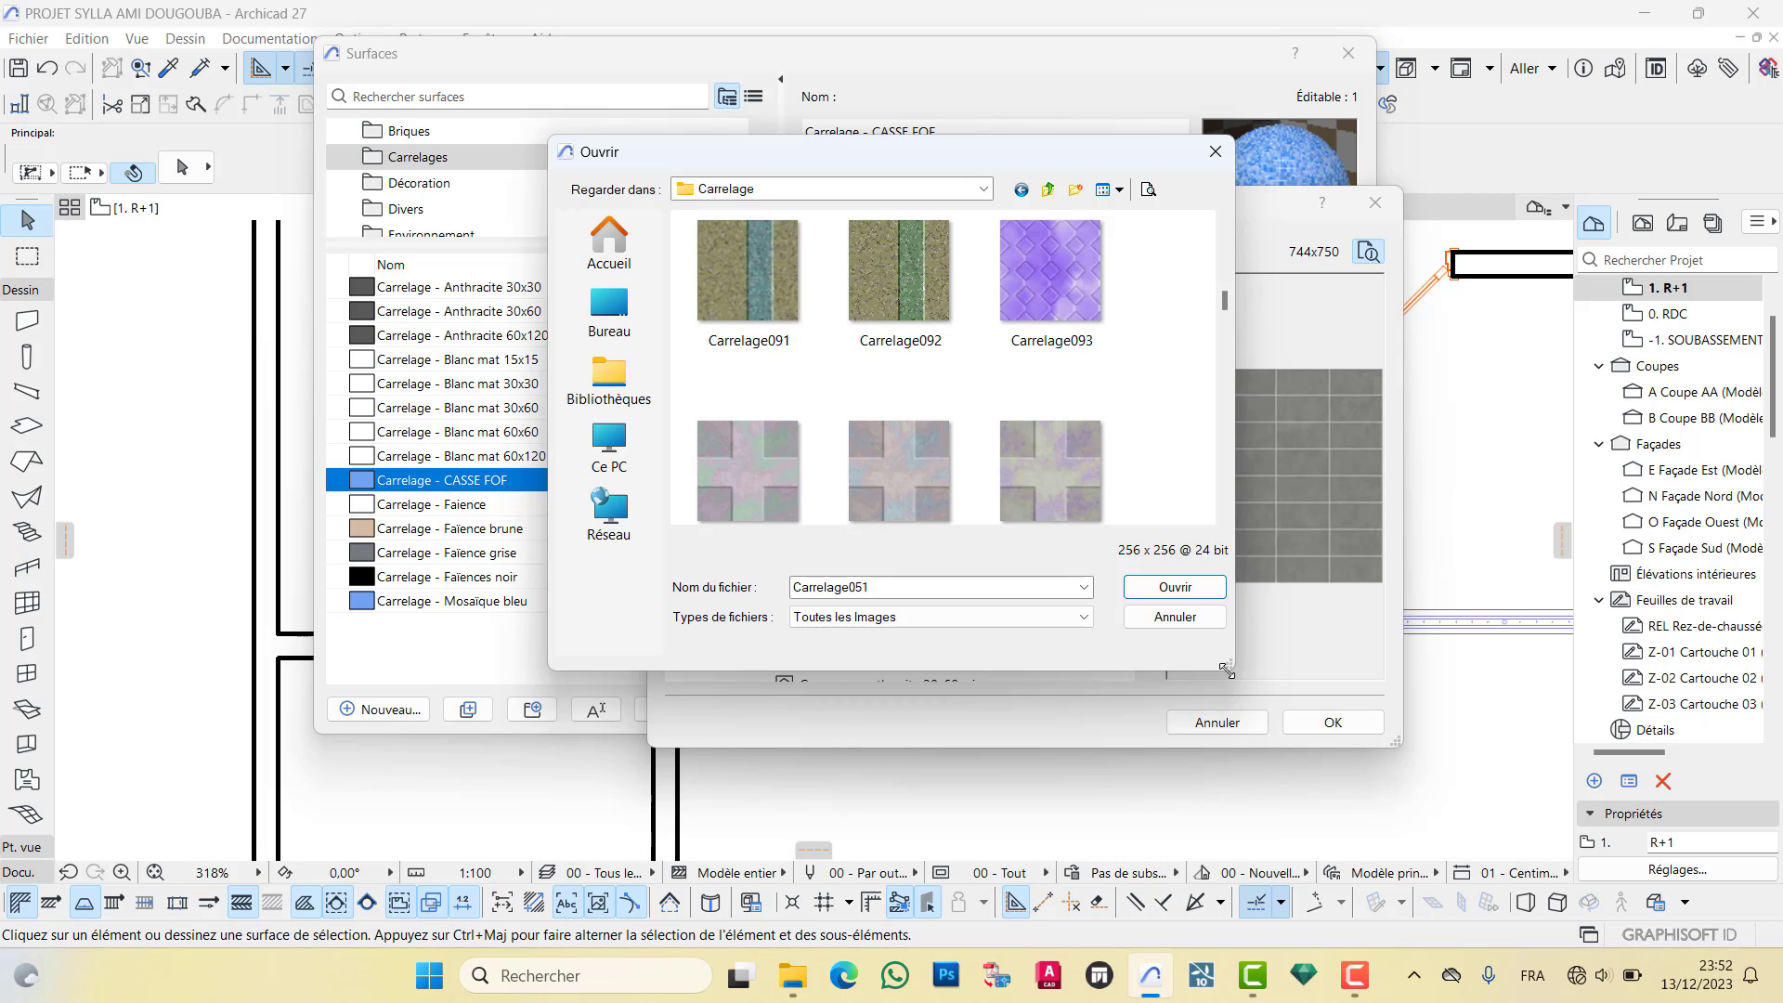
Find Carrelage182 further along in the Carrelage folder, add it to the embedded library and load it as the surface's texture
drag(1226, 668, 1458, 778)
scroll(1068, 548, down, 15)
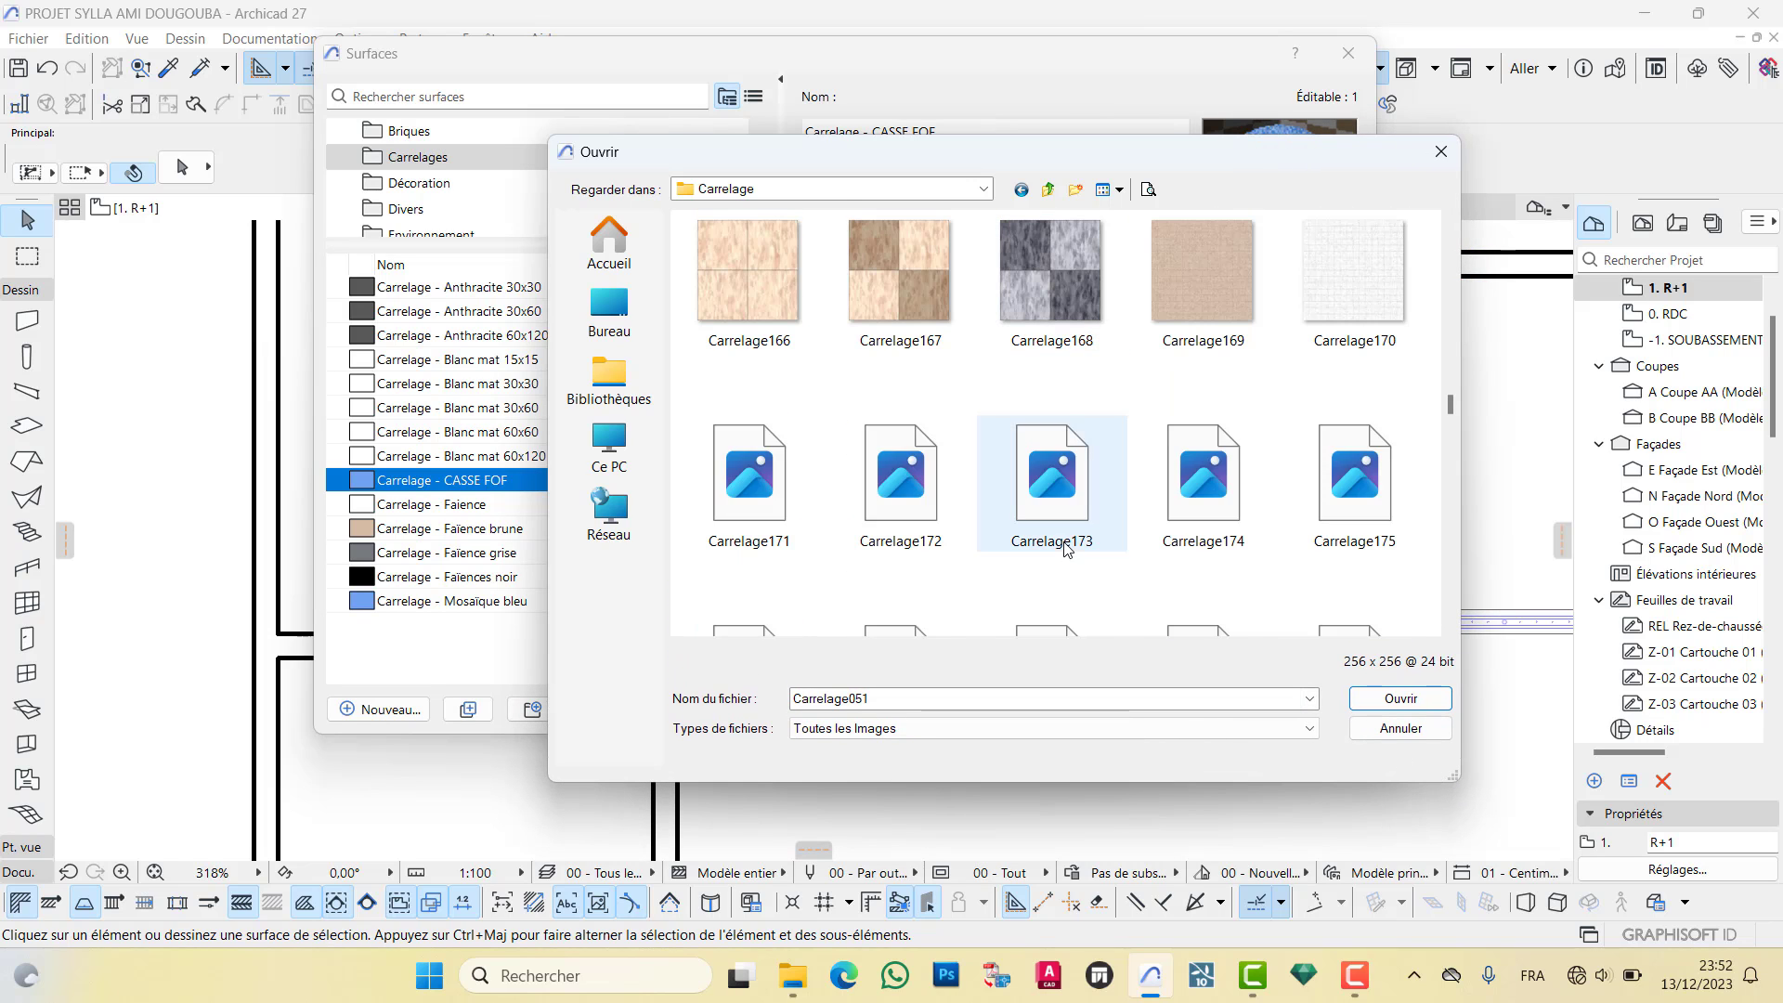
scroll(1161, 478, down, 2)
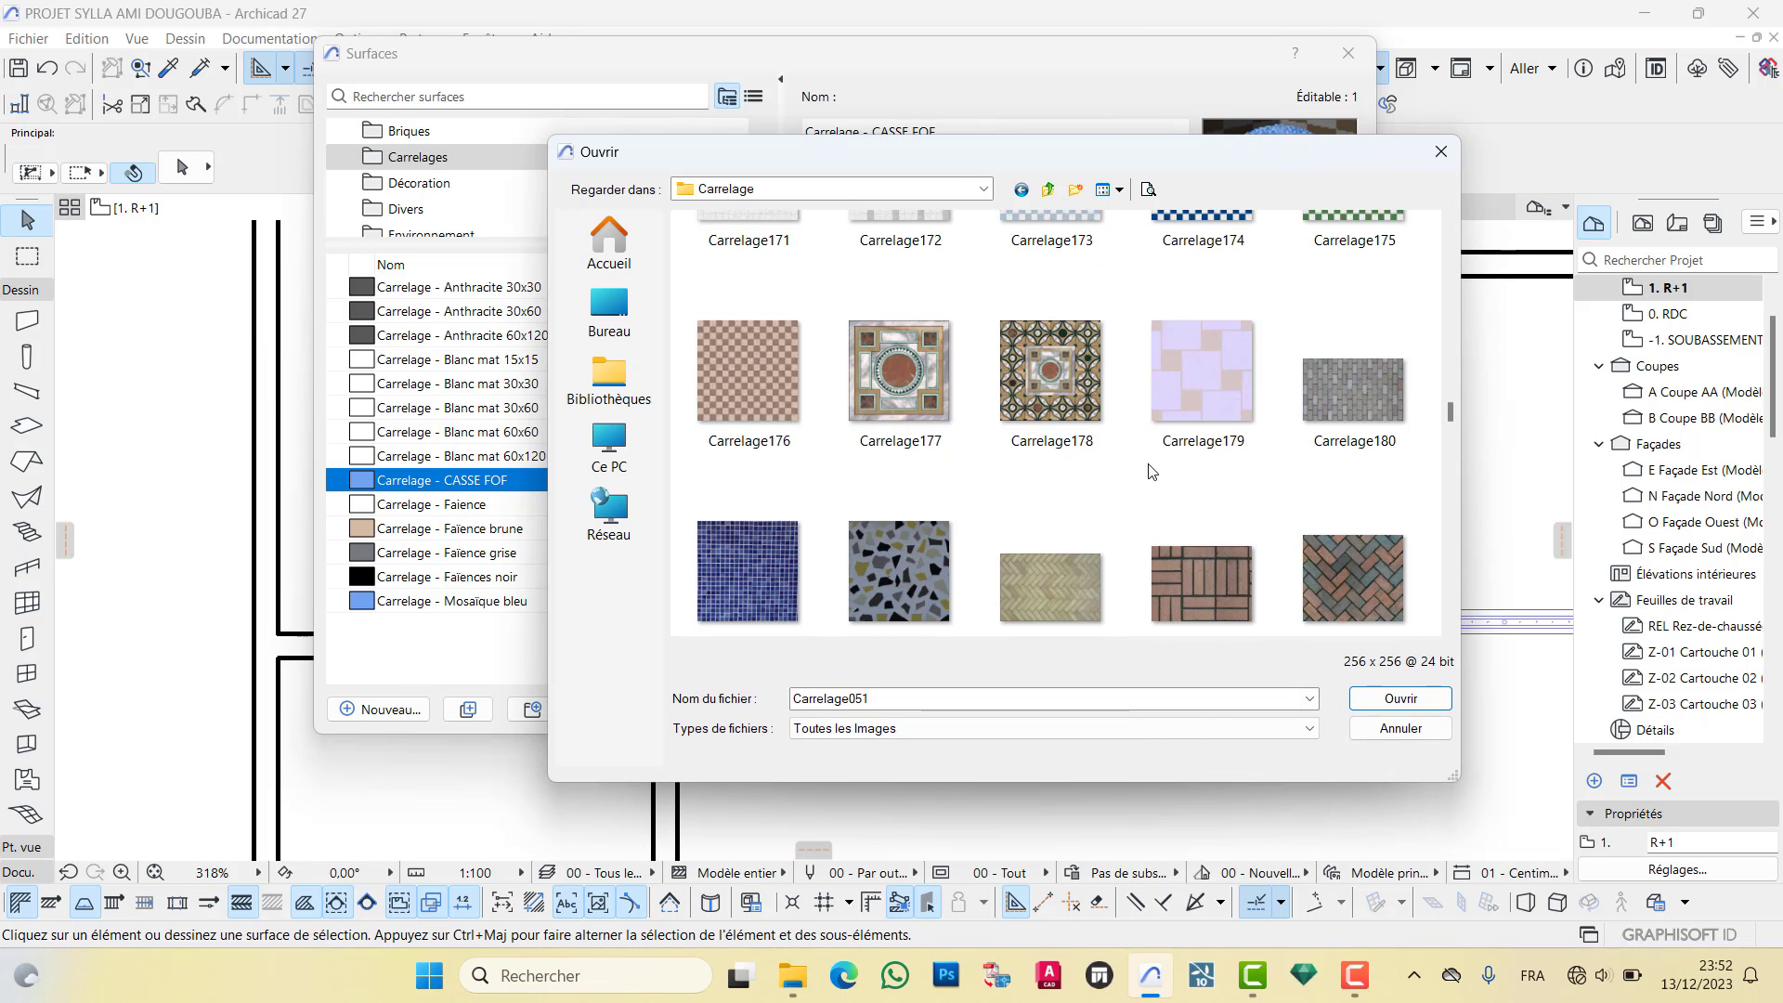
scroll(975, 491, down, 3)
scroll(977, 491, up, 2)
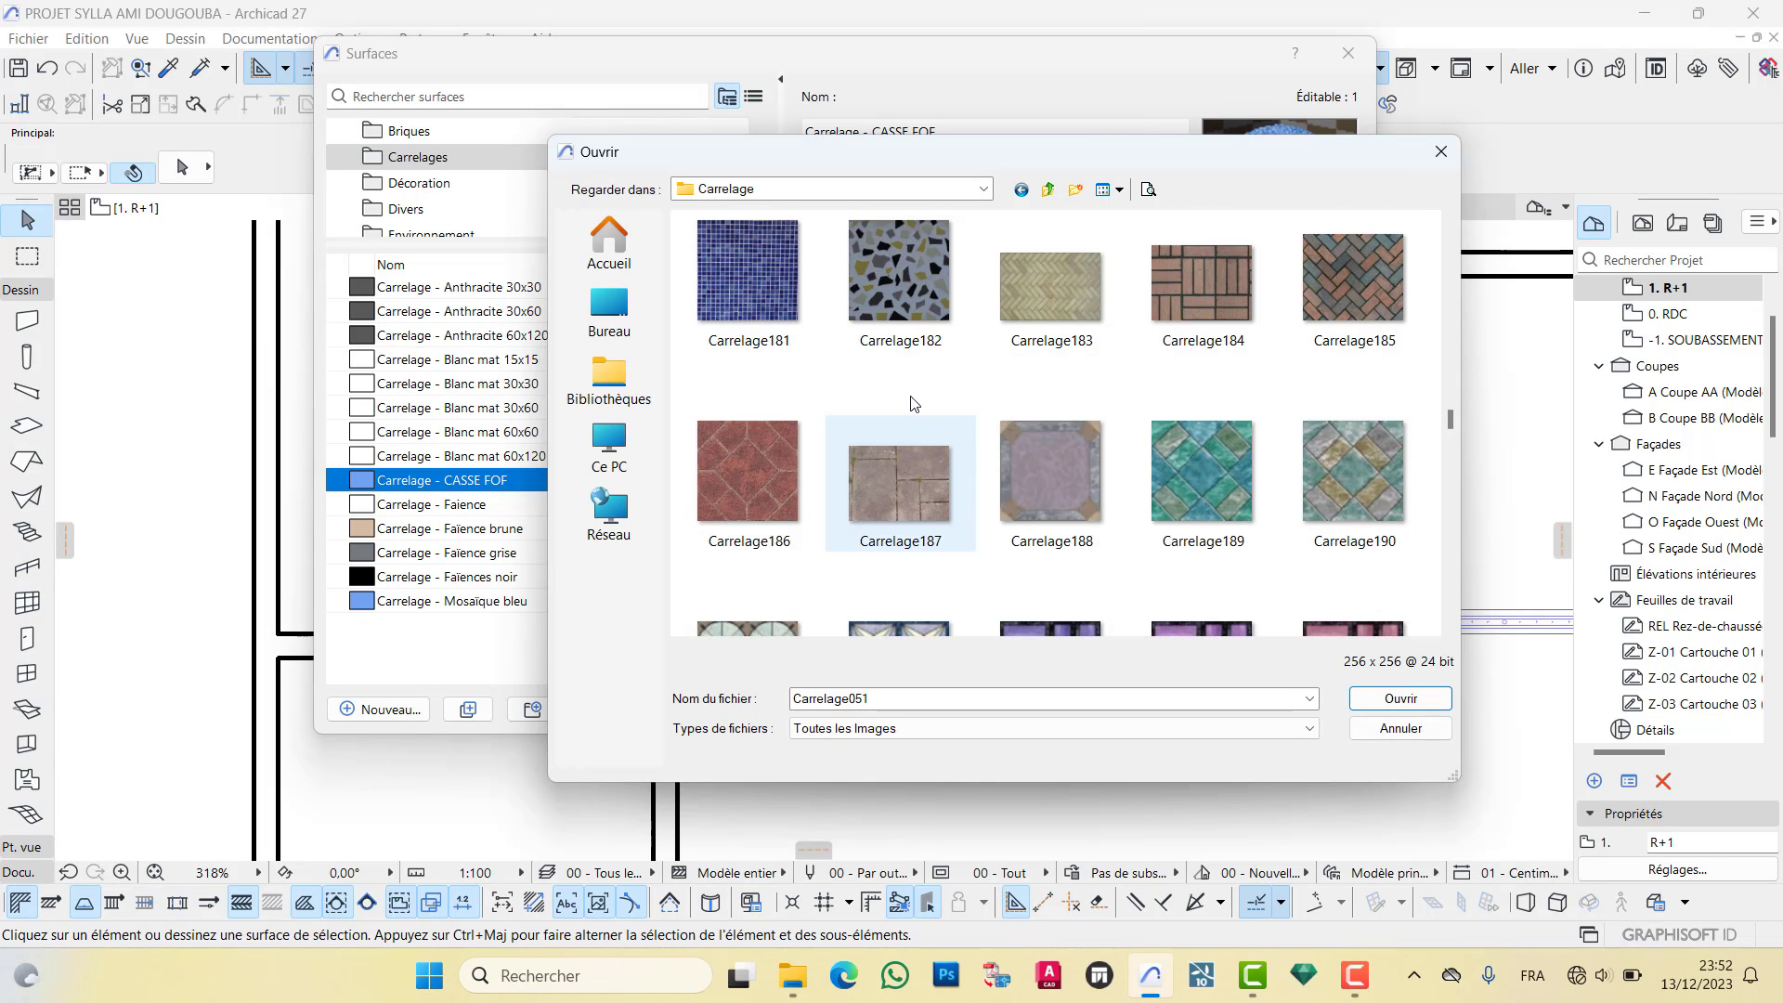
click(883, 306)
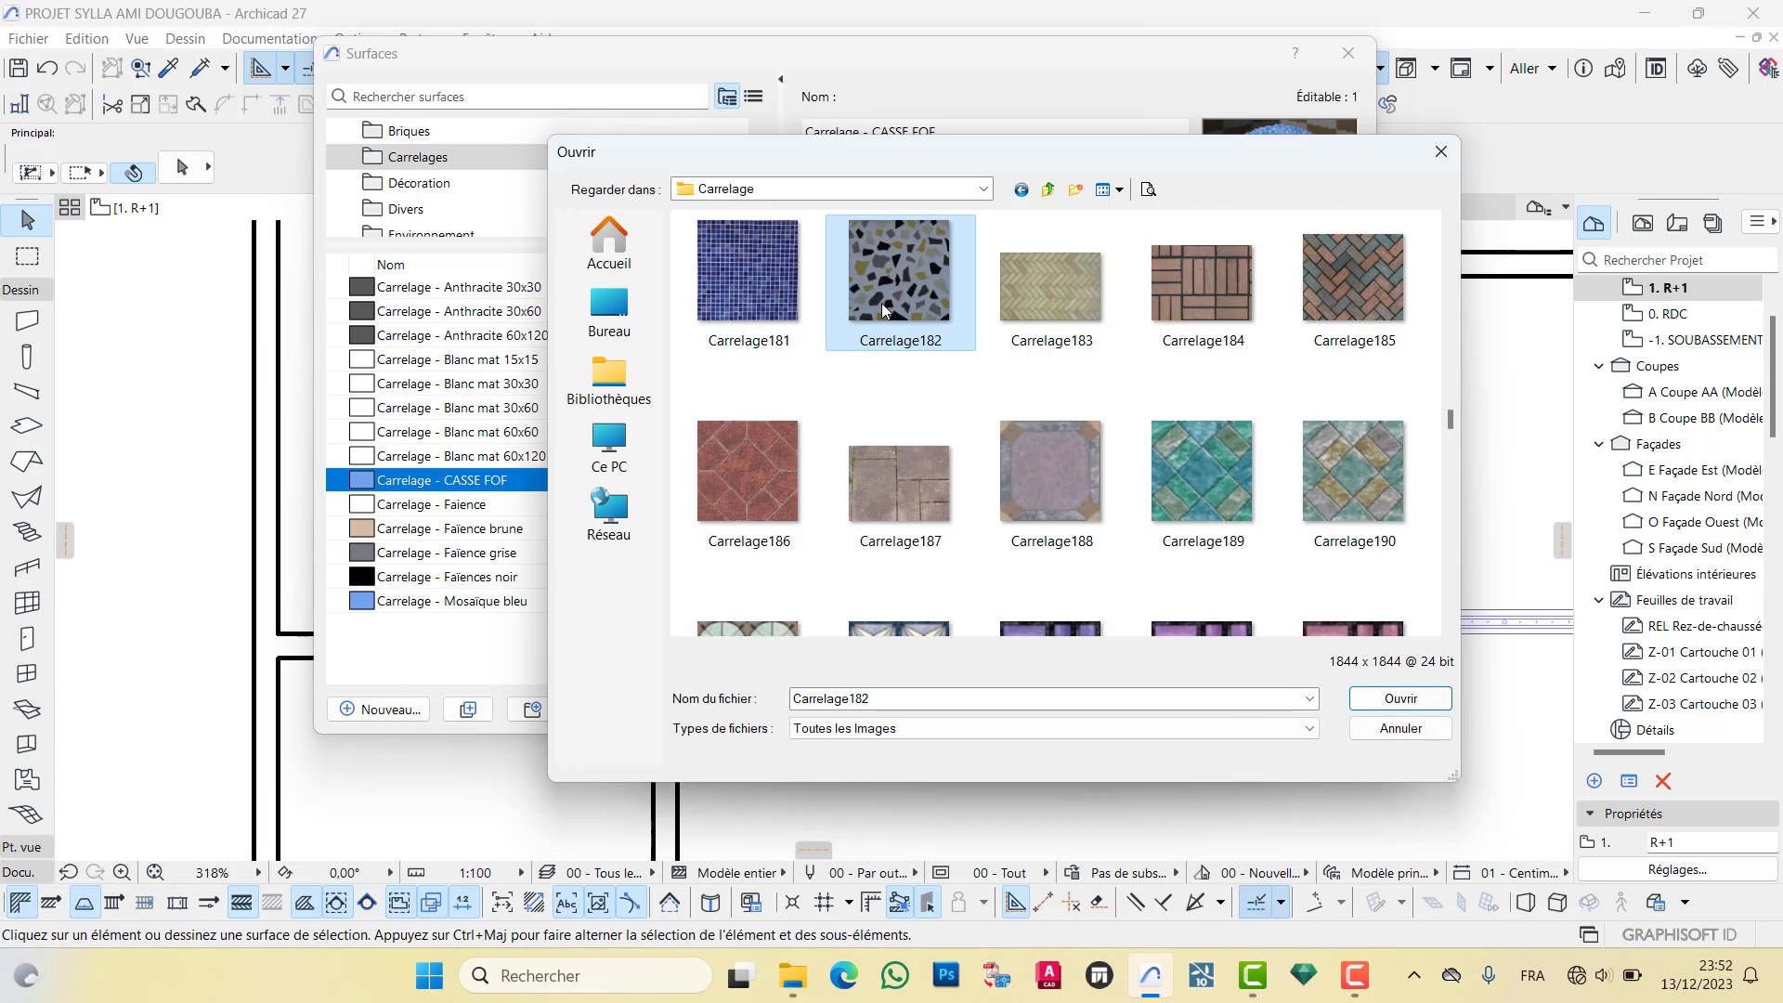
double_click(882, 303)
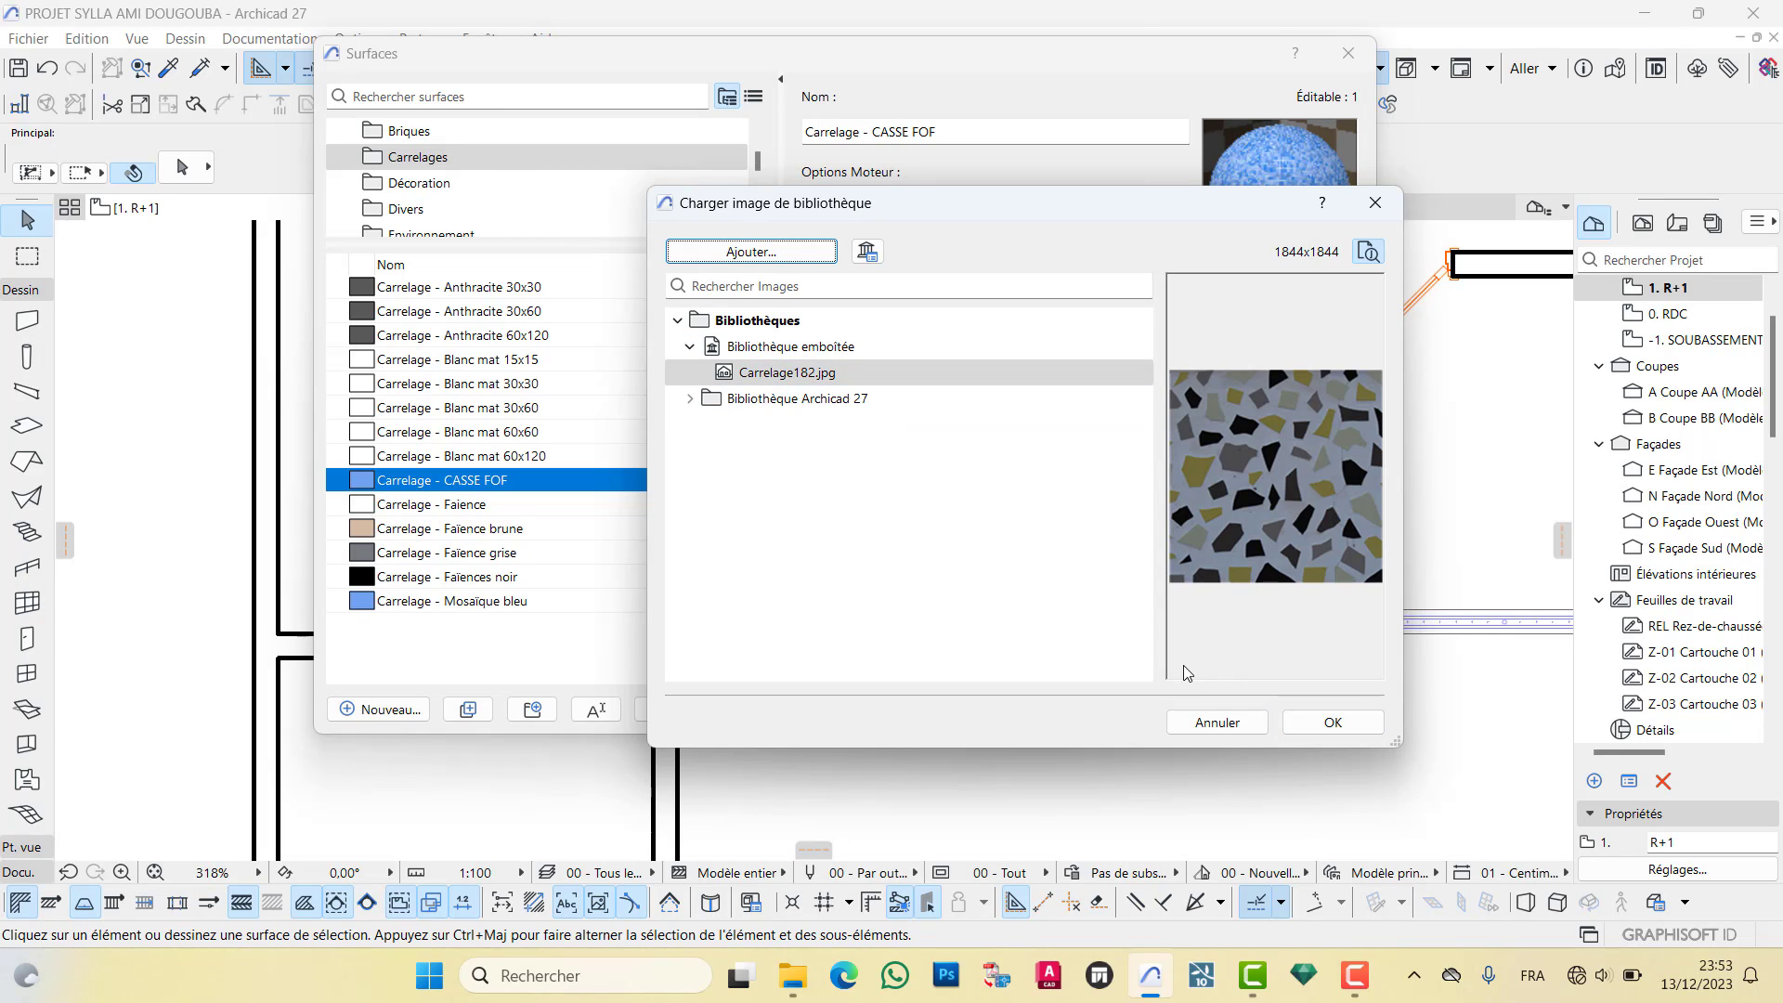
click(1314, 724)
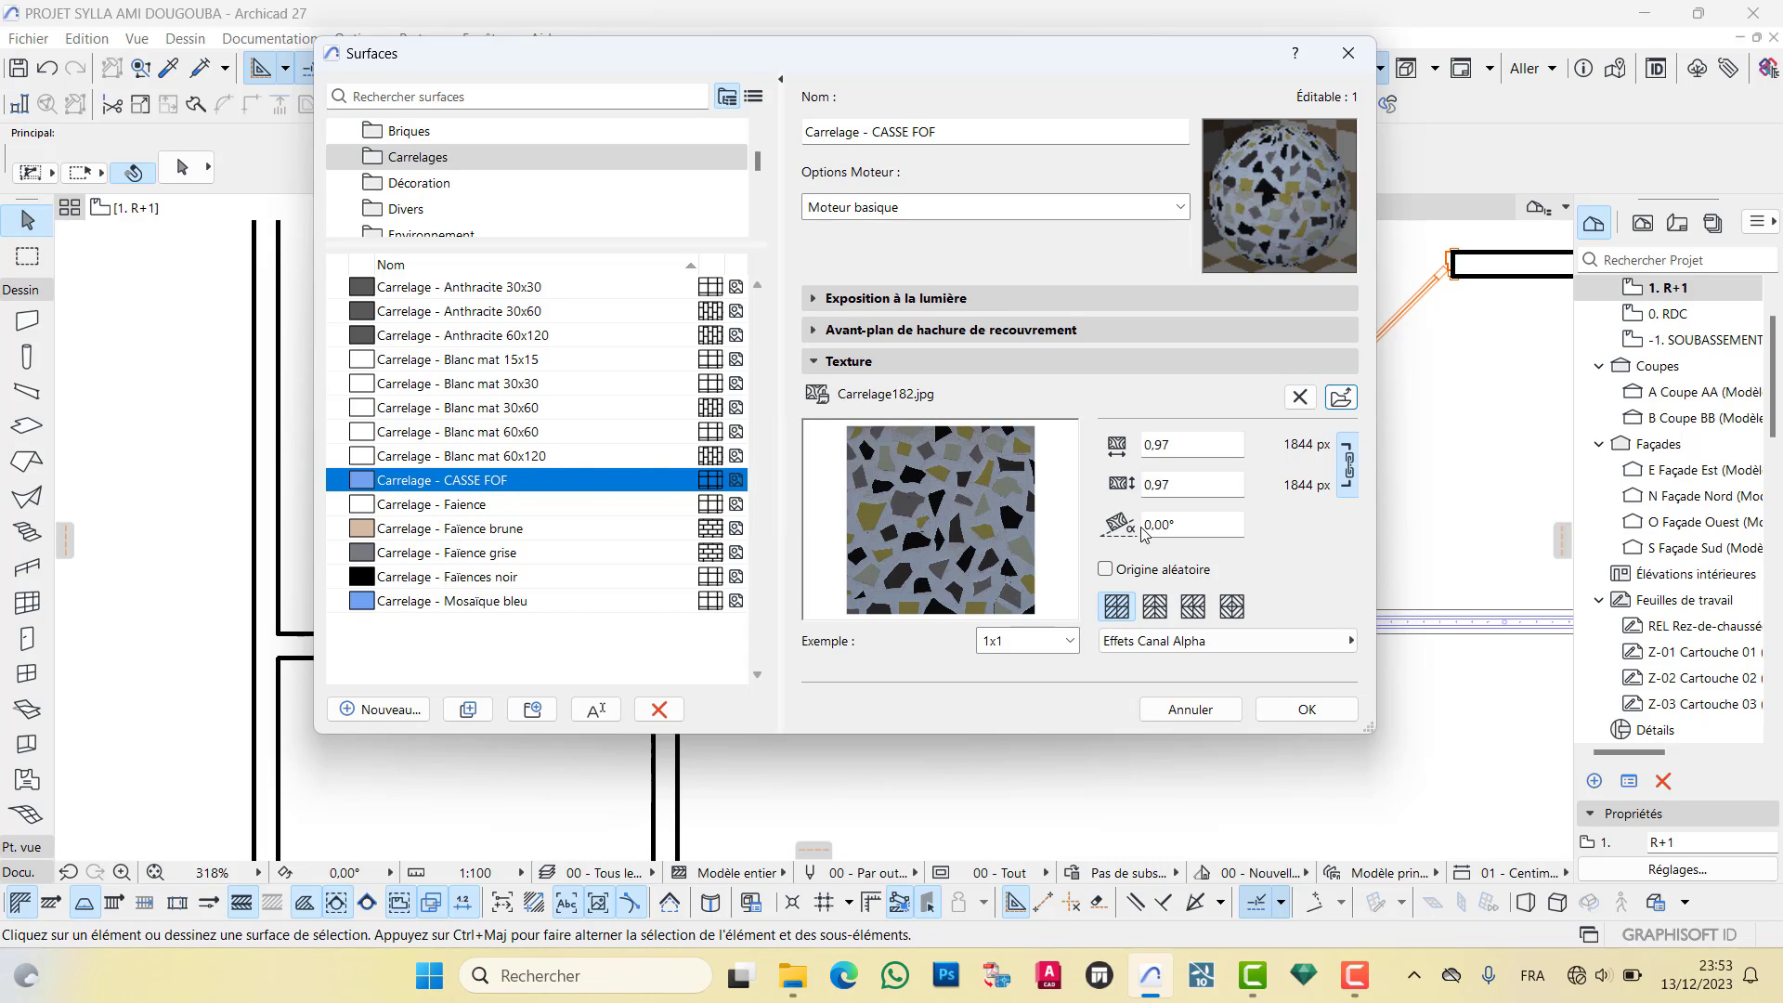
Change the surface colour of Carrelage - CASSE FOF to a muted grey-blue under its light exposure settings
click(1051, 299)
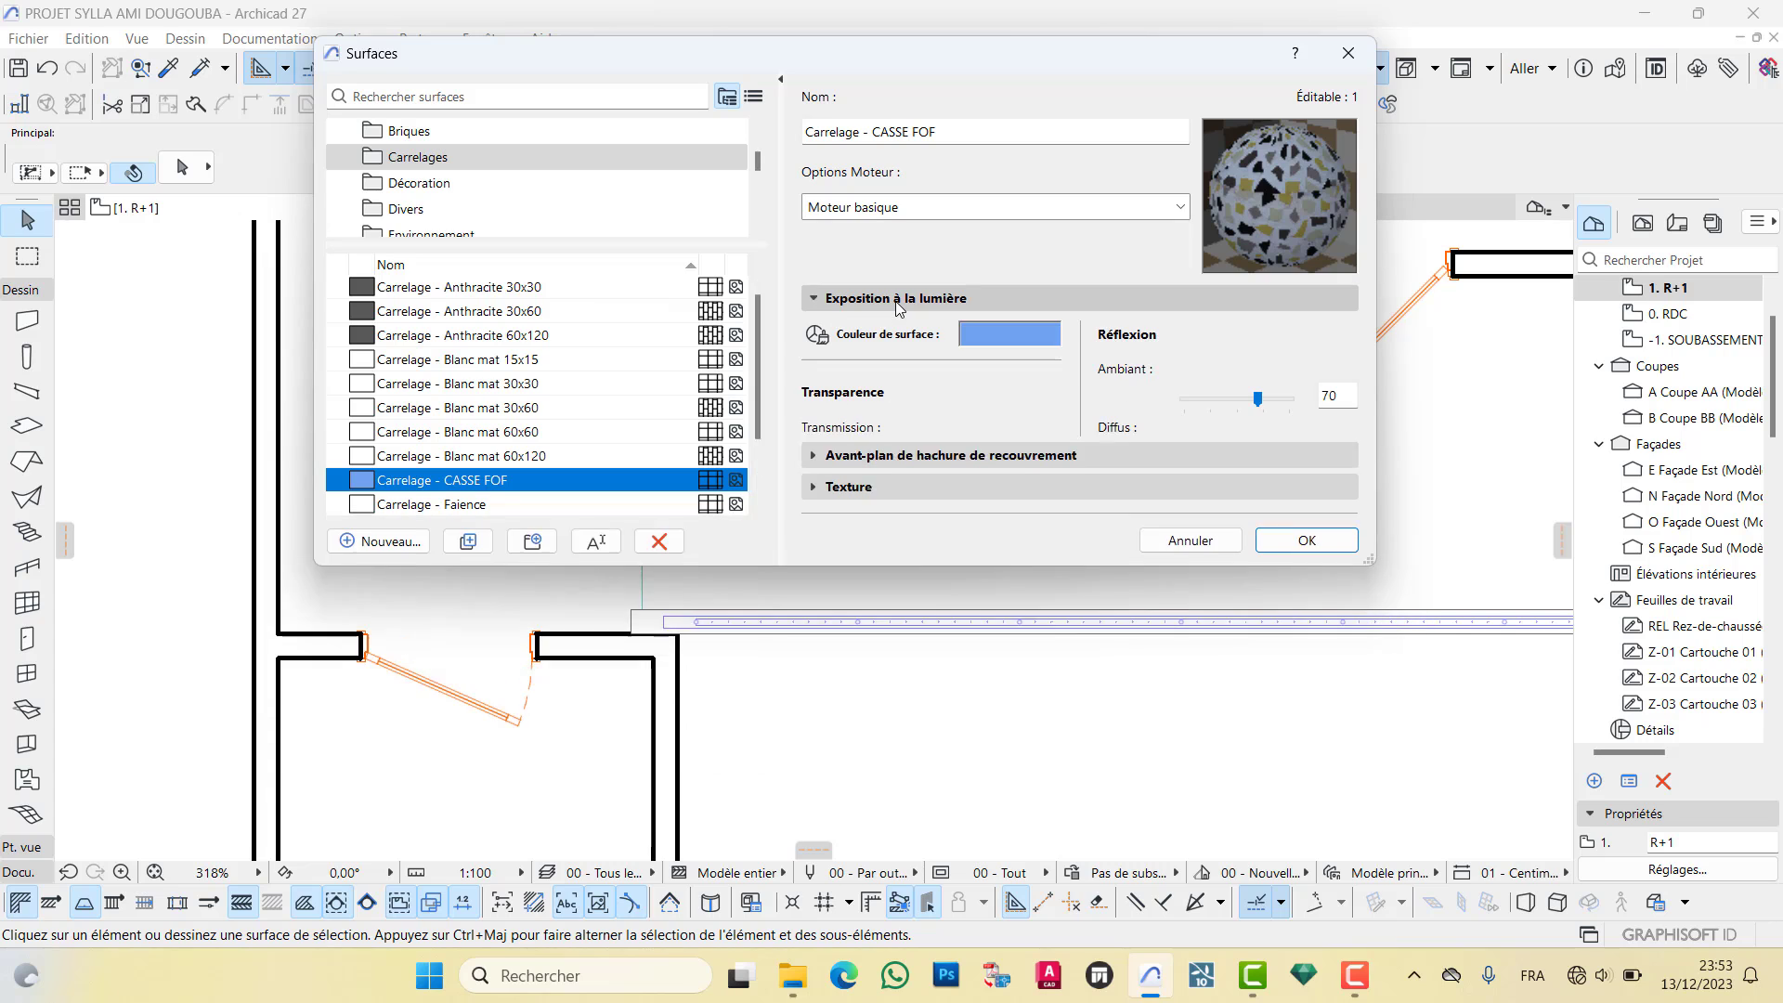
click(986, 334)
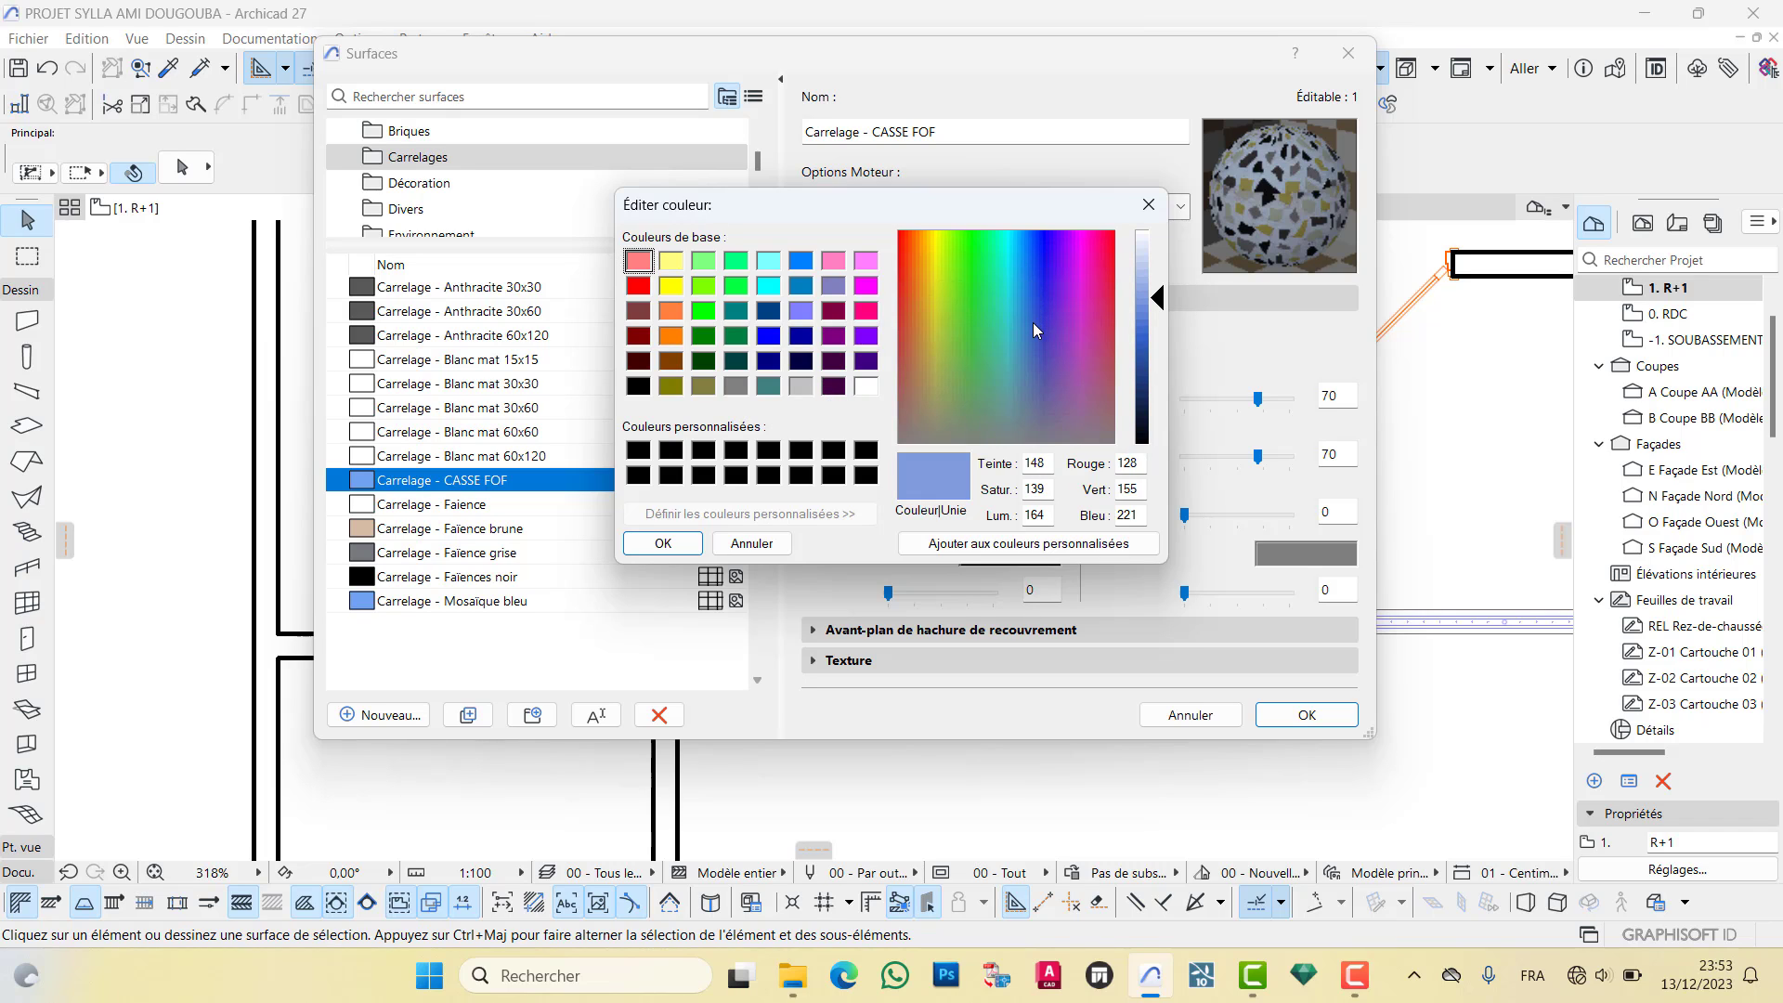
drag(1033, 322, 1028, 349)
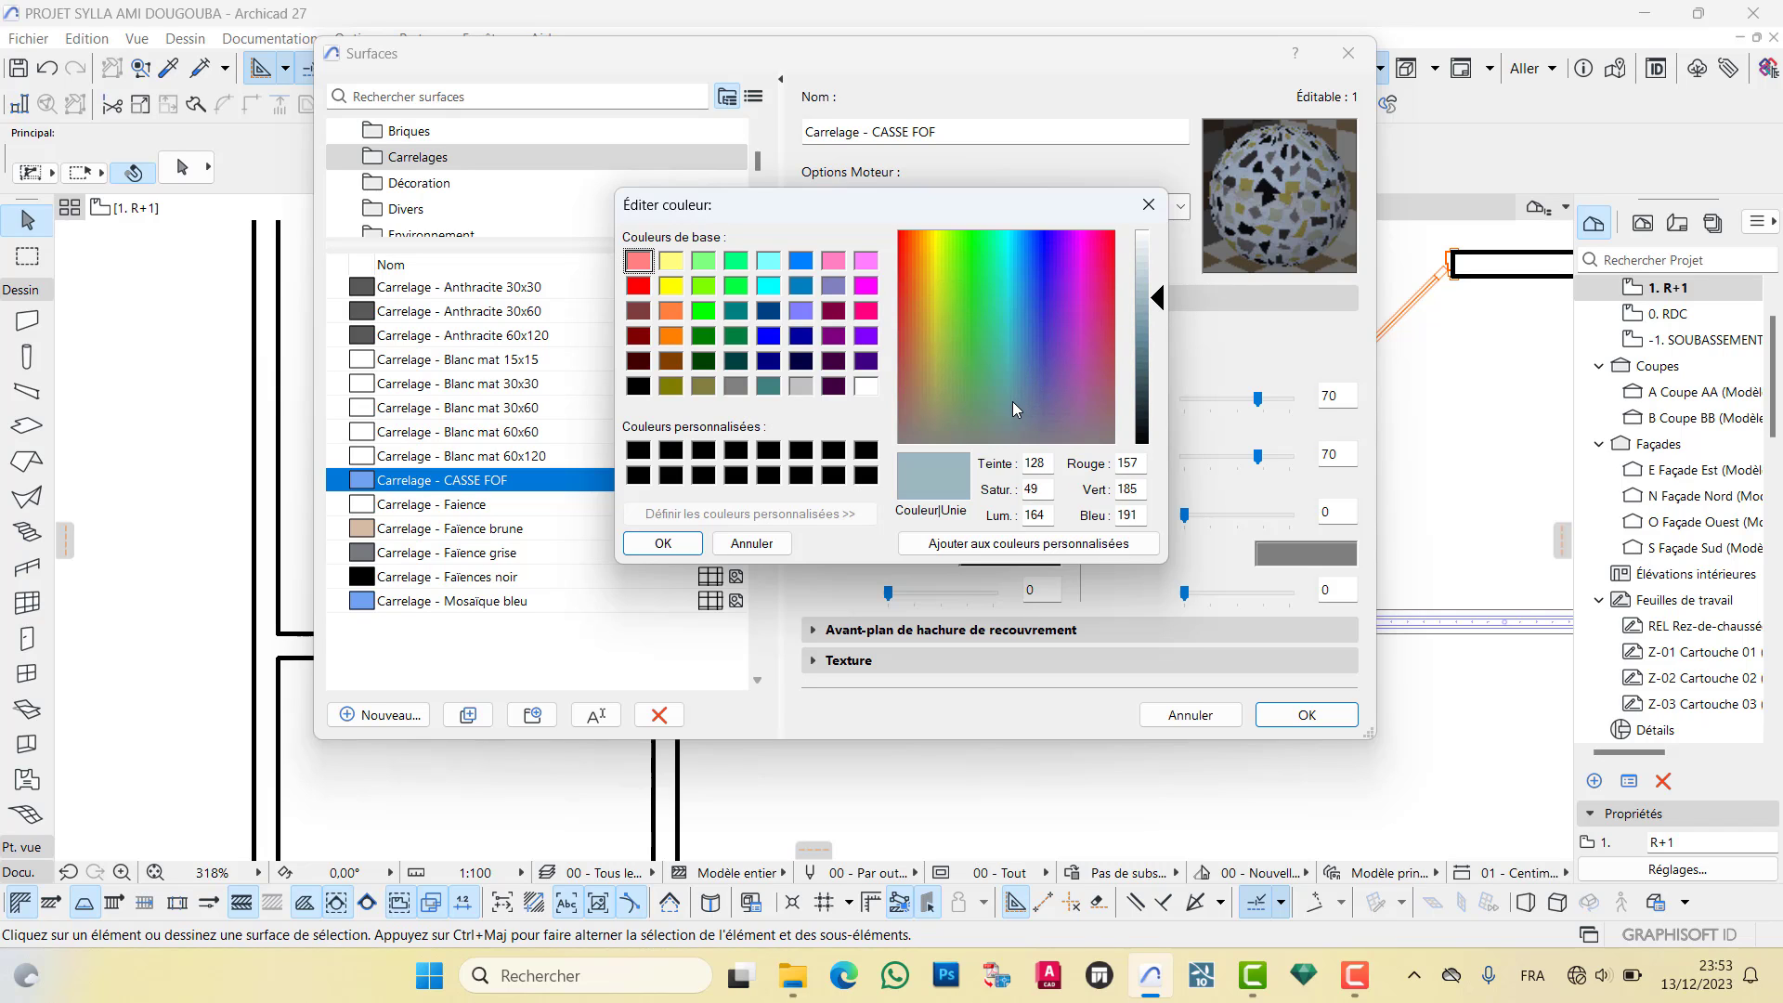
drag(1011, 403, 1021, 404)
click(663, 543)
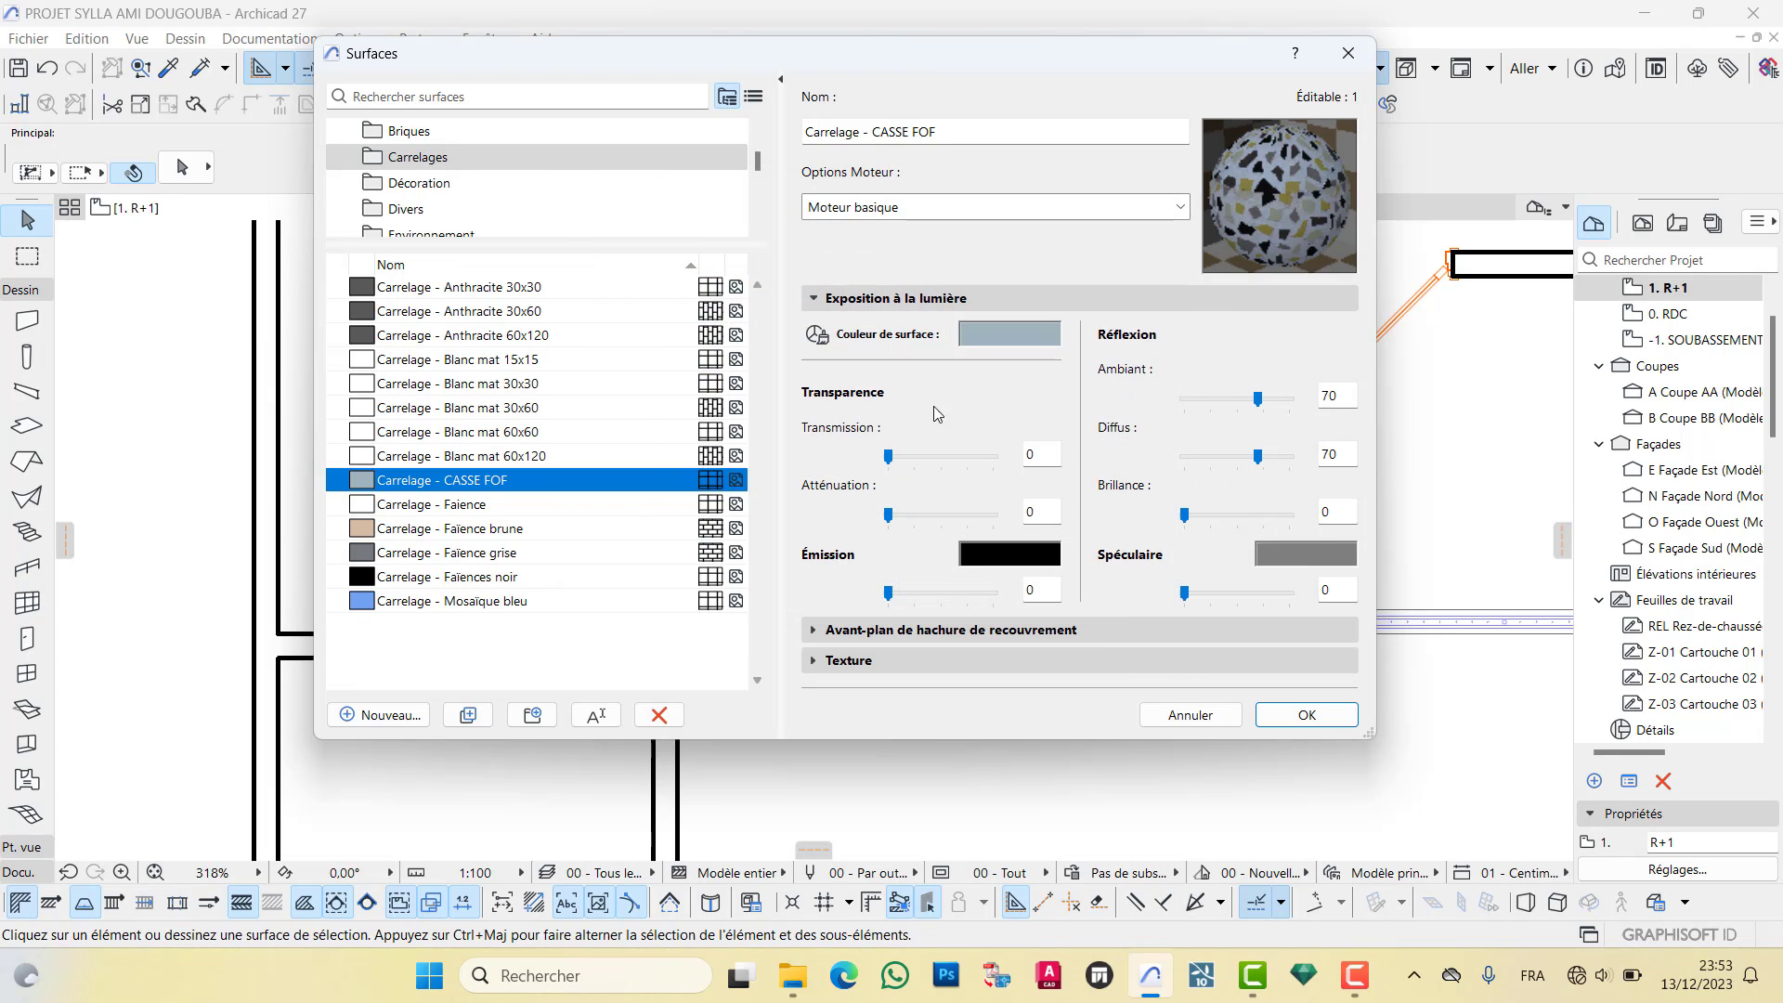
Check the available cover fill hatches for the surface and return to its texture settings
click(827, 631)
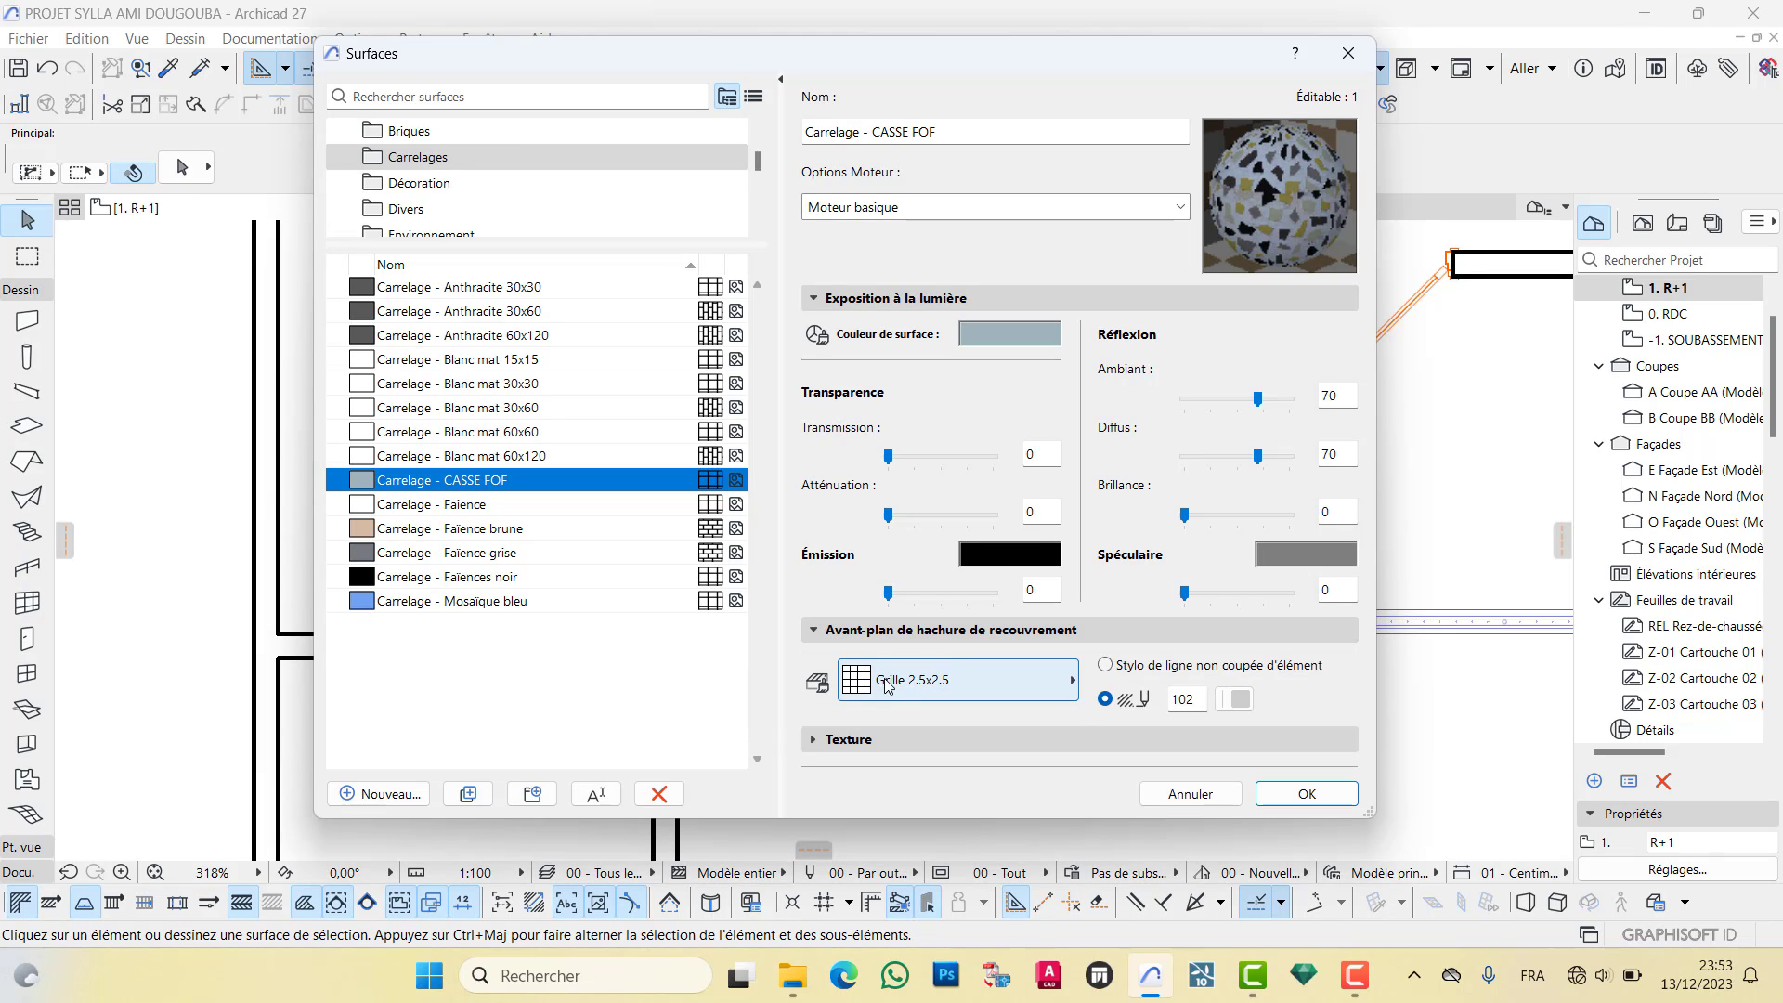
click(939, 682)
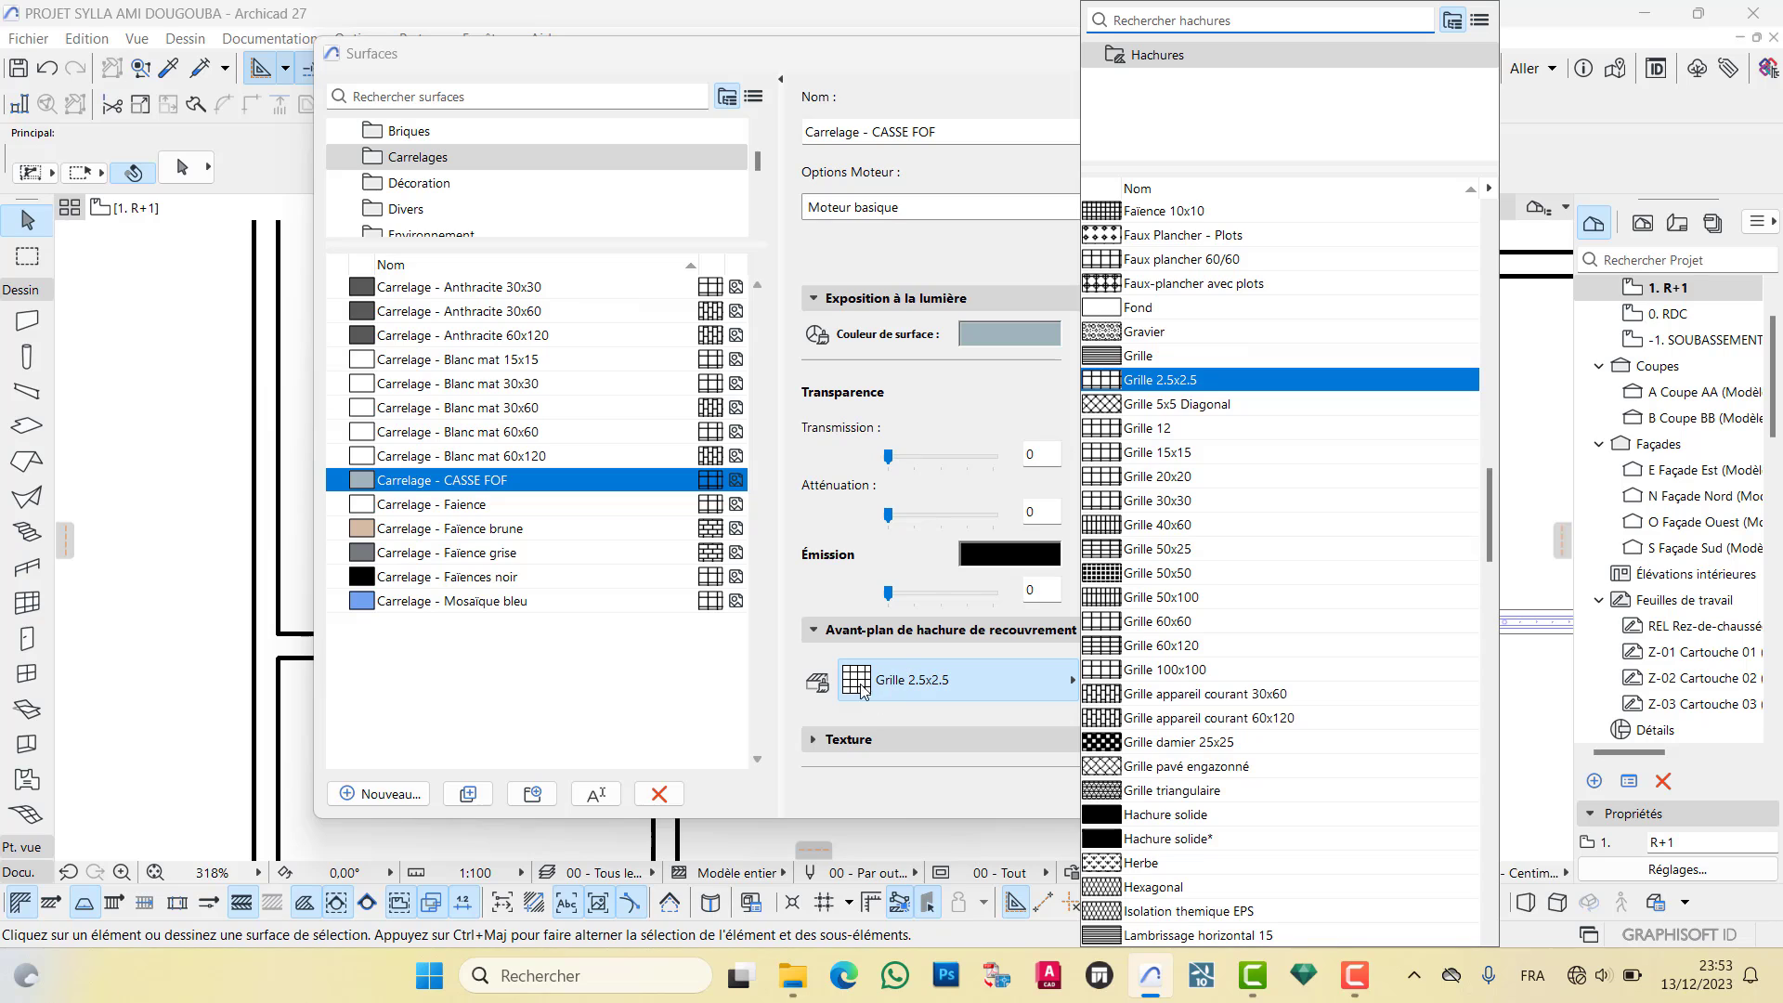
click(795, 714)
click(859, 706)
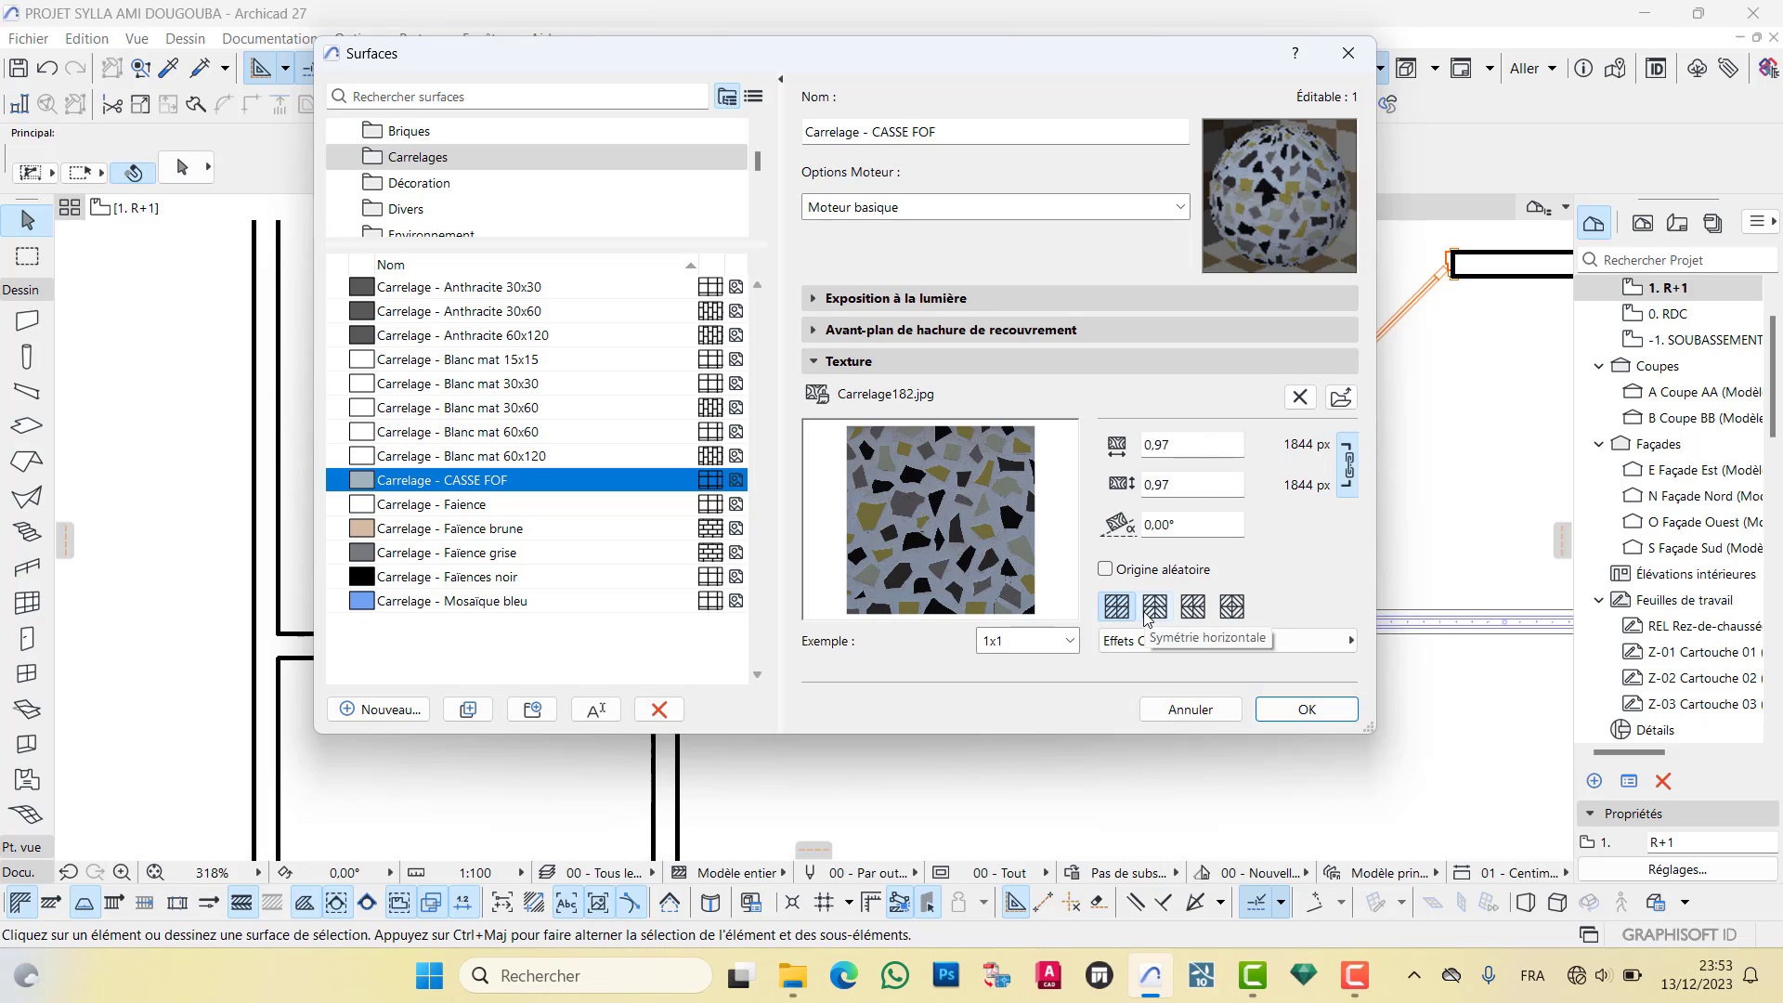
Compare the texture sample at 4x4, 1x1 and 2x2, and accept the surface settings with the sample at 1x1
click(1071, 642)
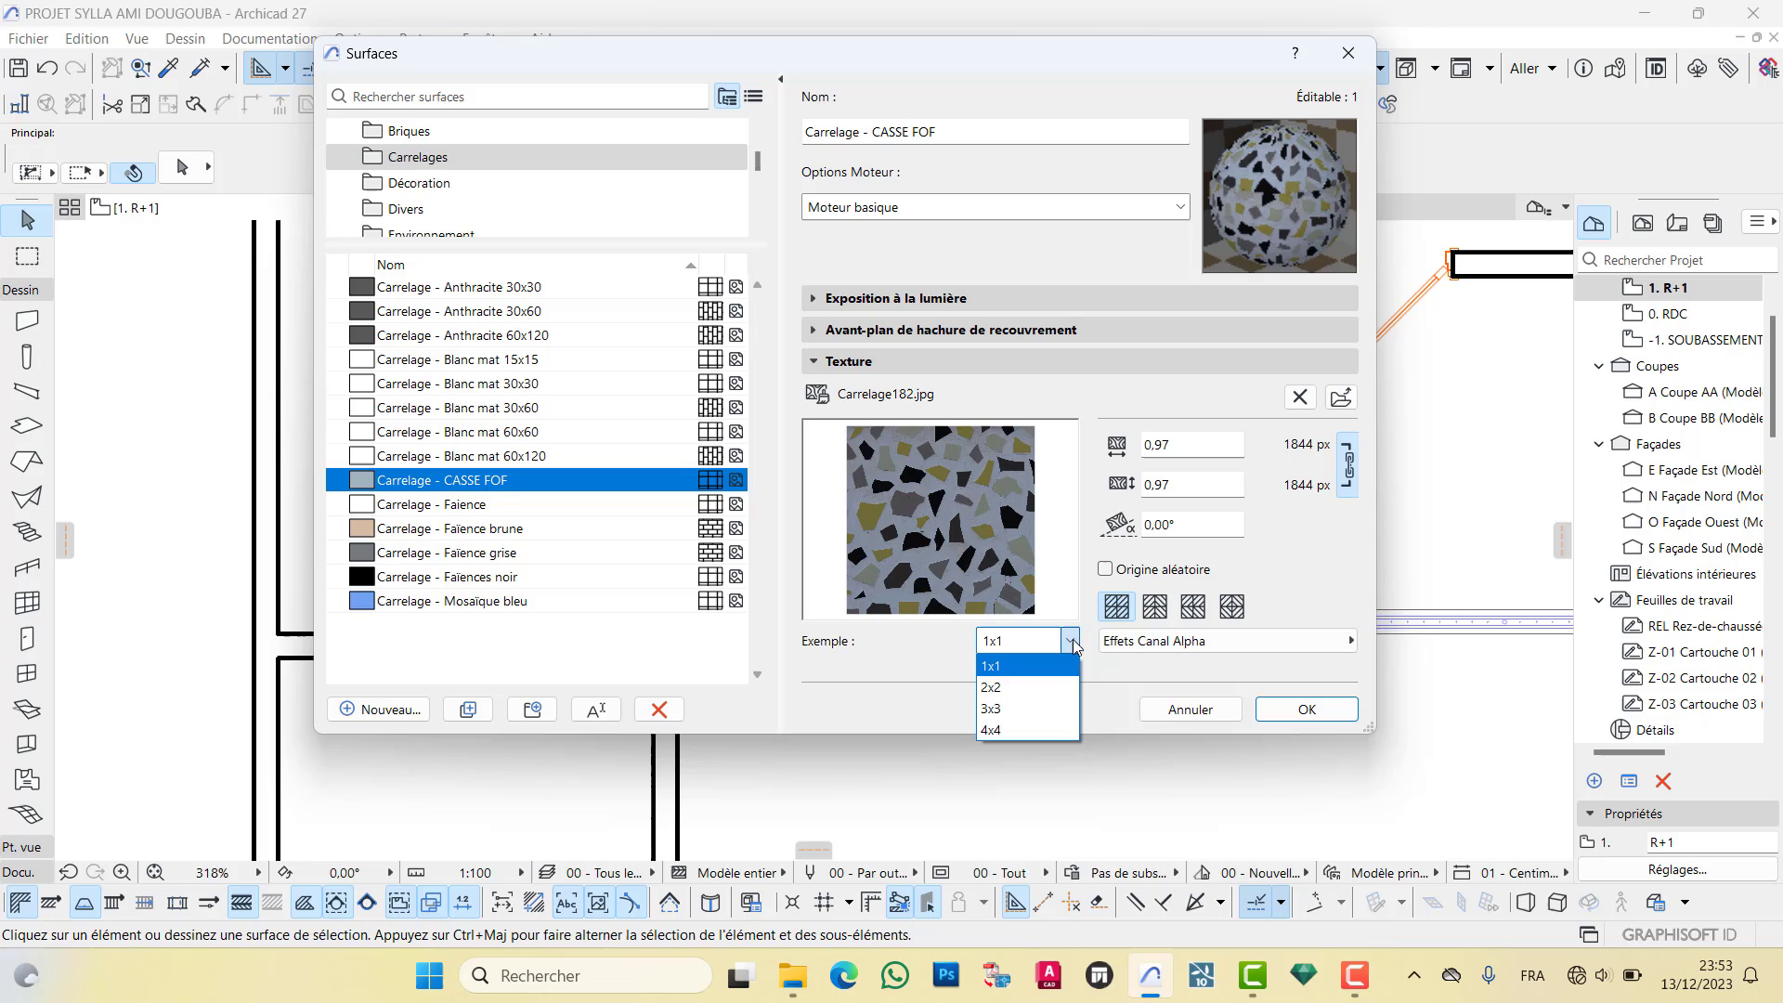
click(1041, 731)
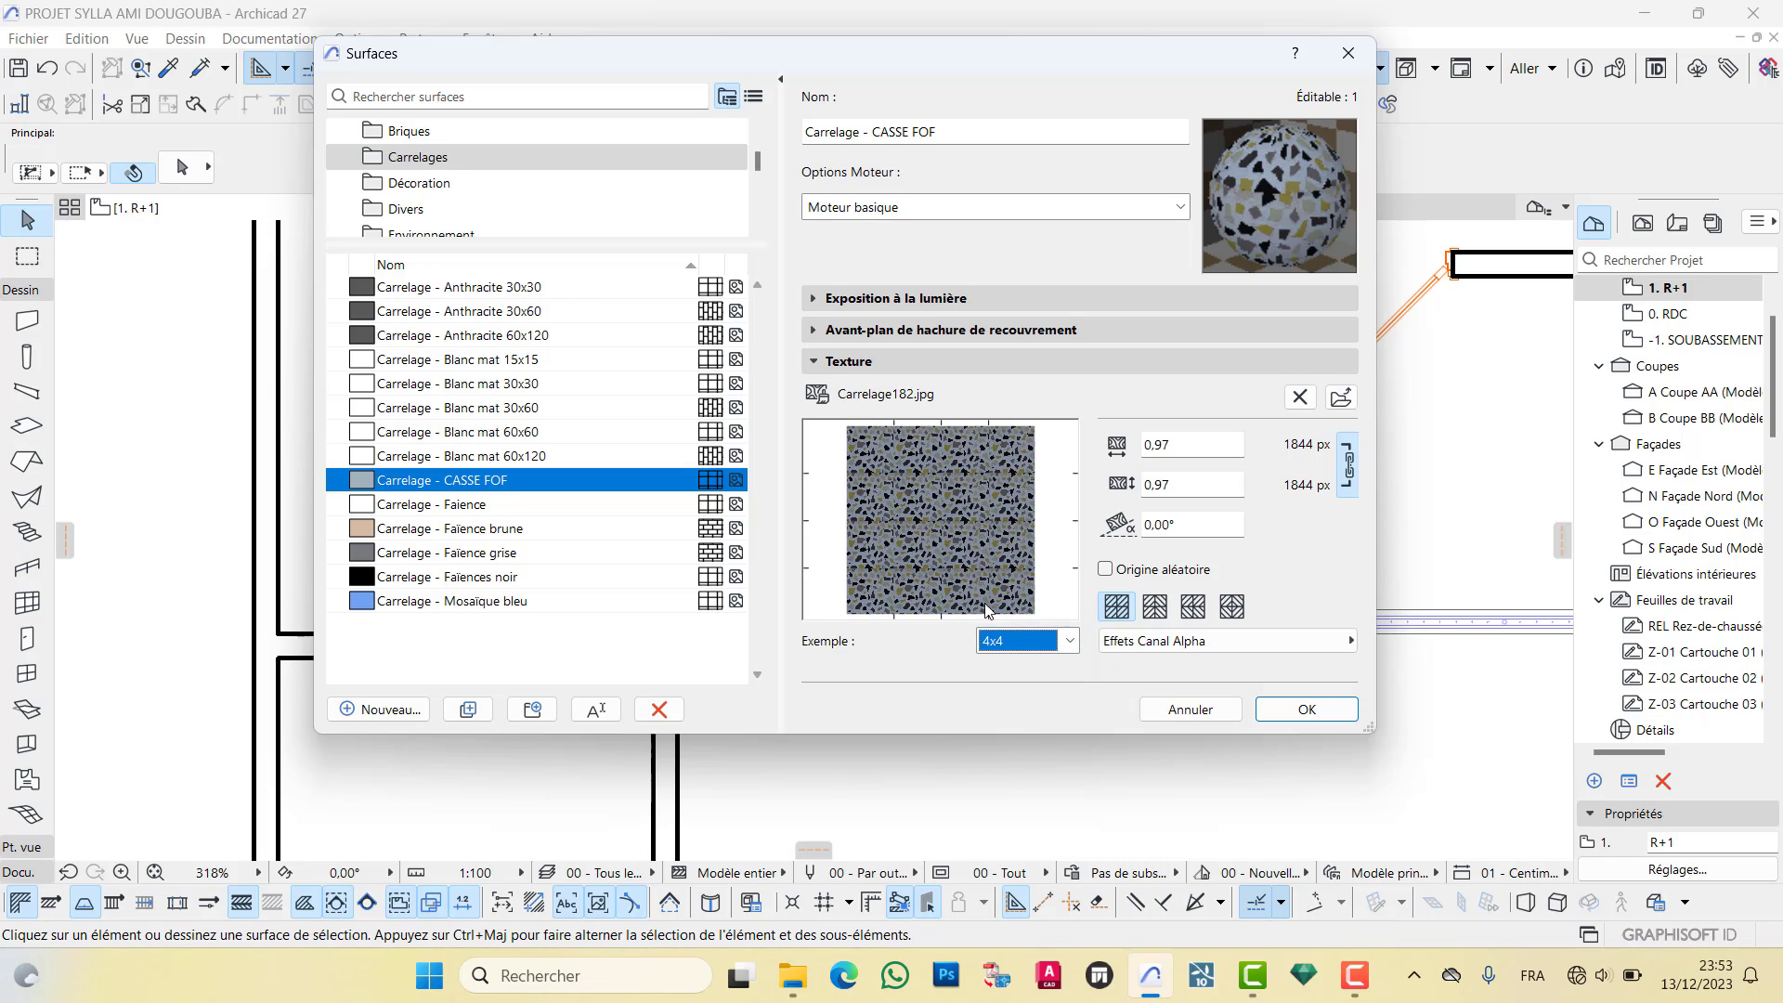
click(1020, 646)
click(1005, 664)
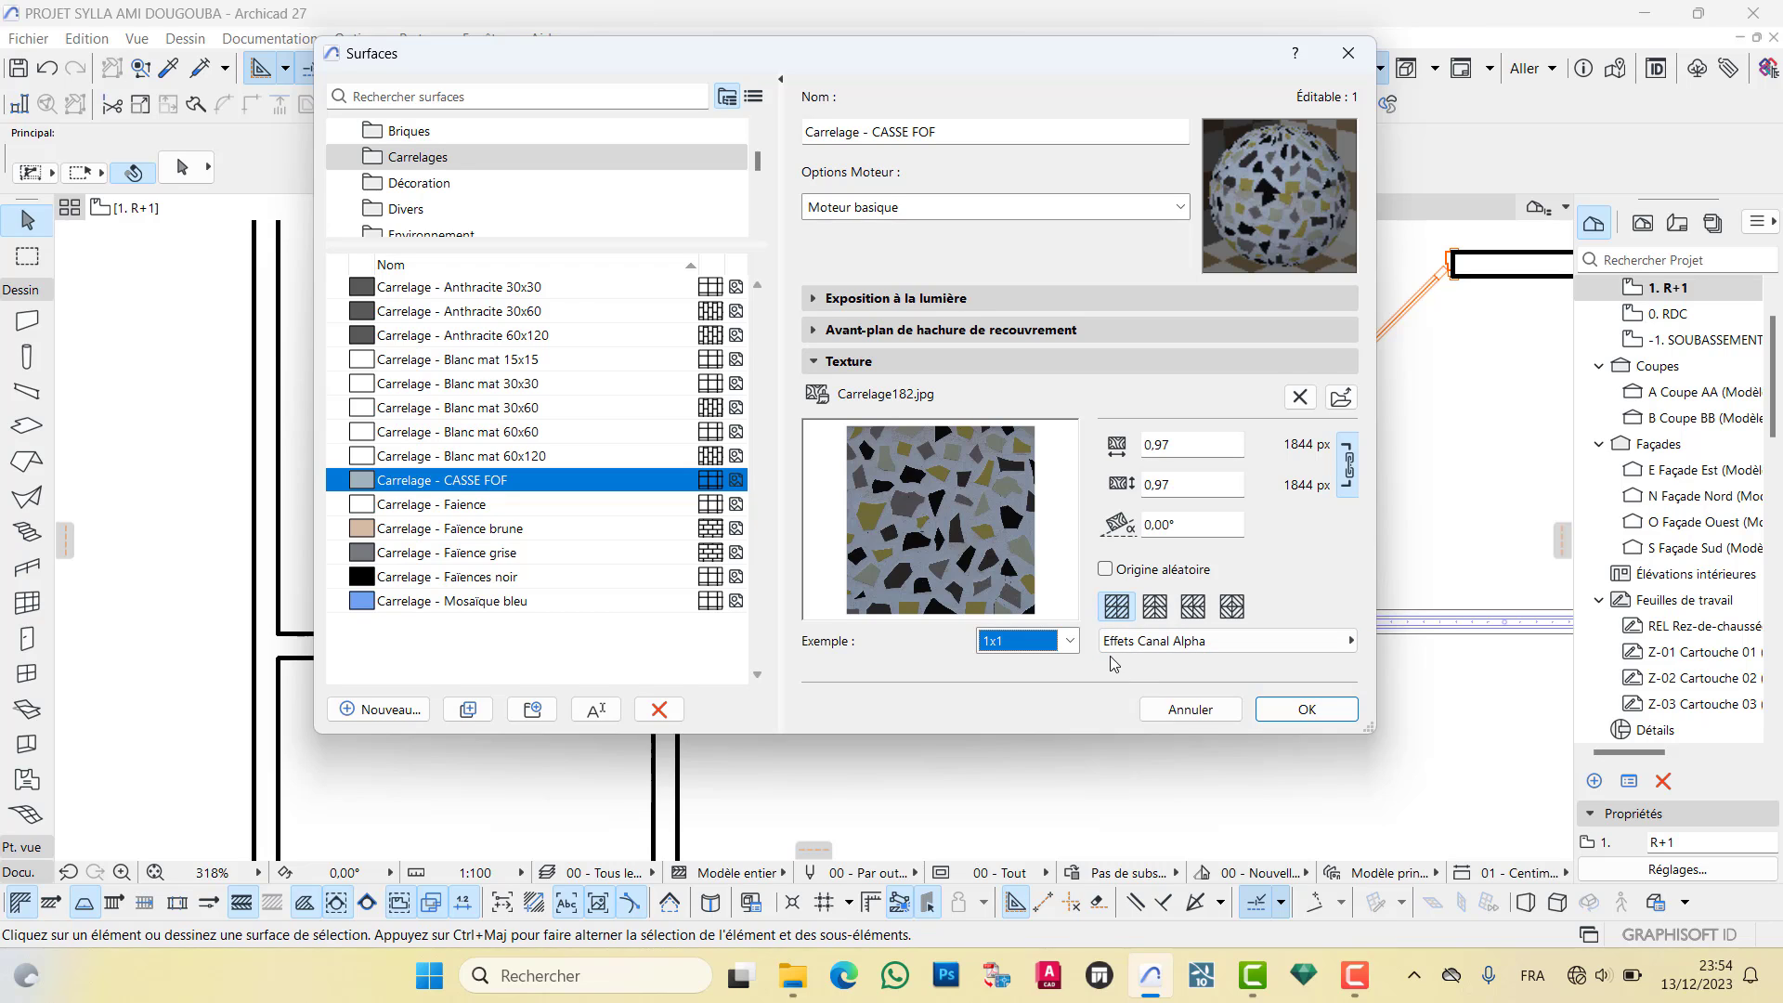
click(1068, 642)
click(1036, 687)
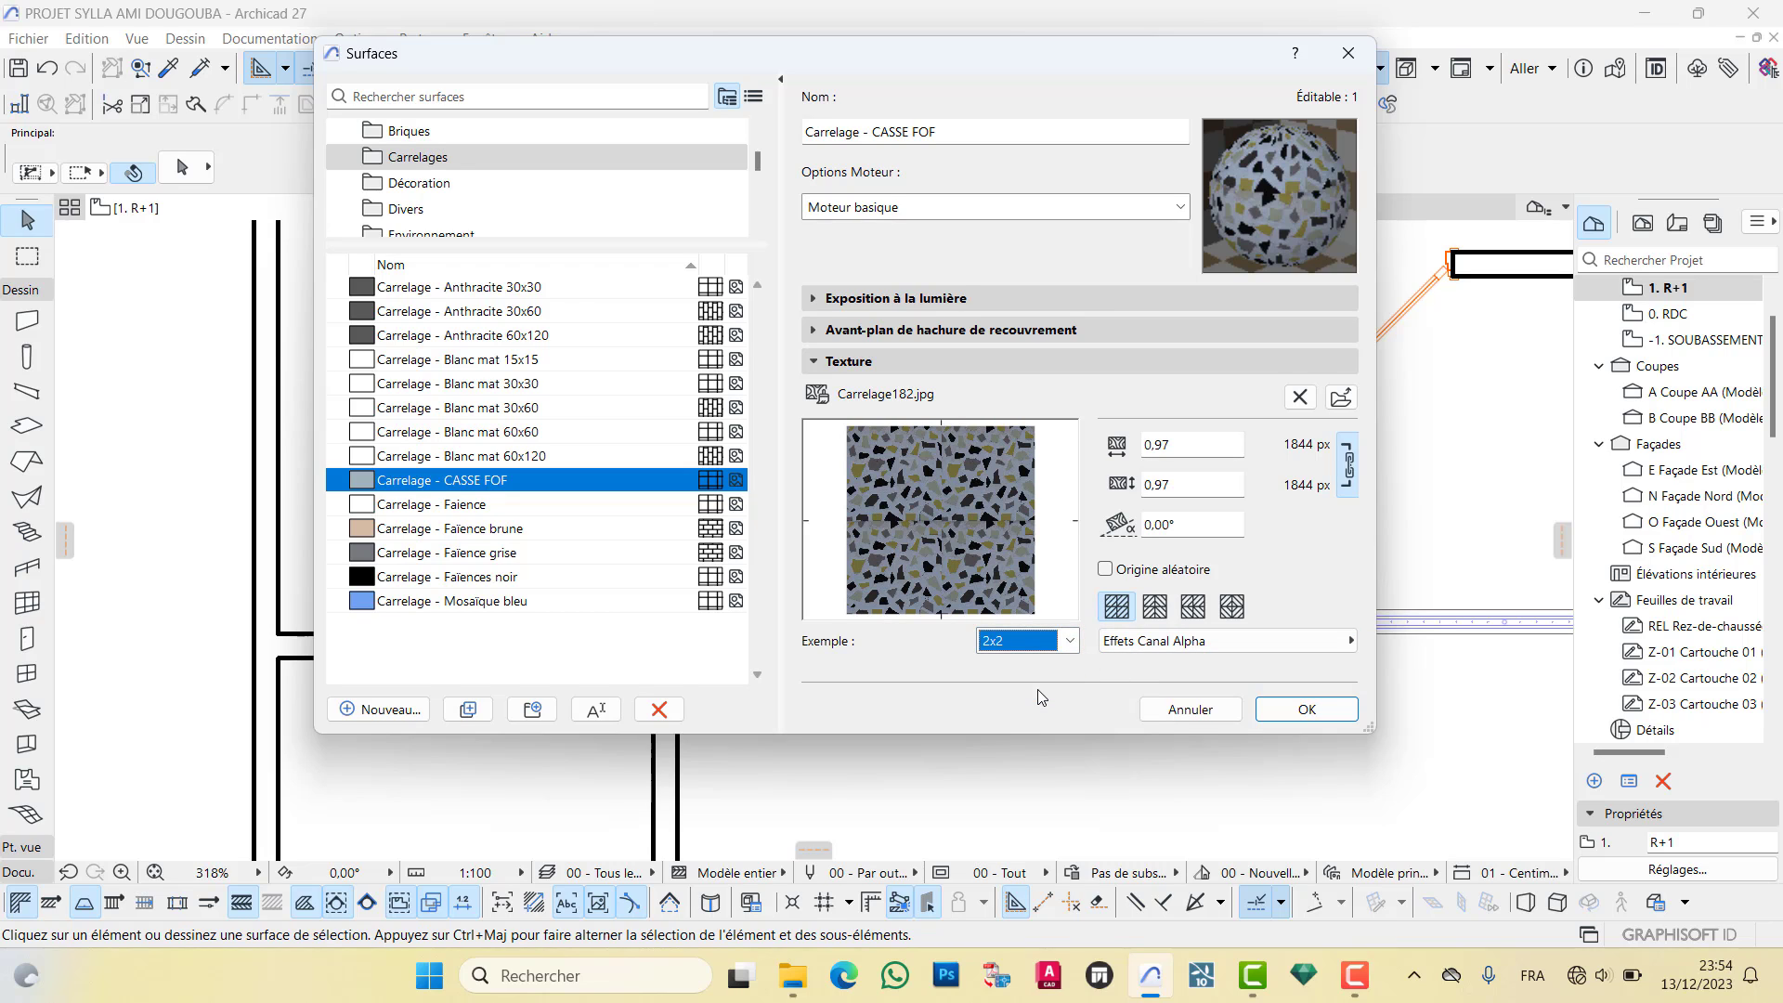
click(1071, 643)
click(1049, 663)
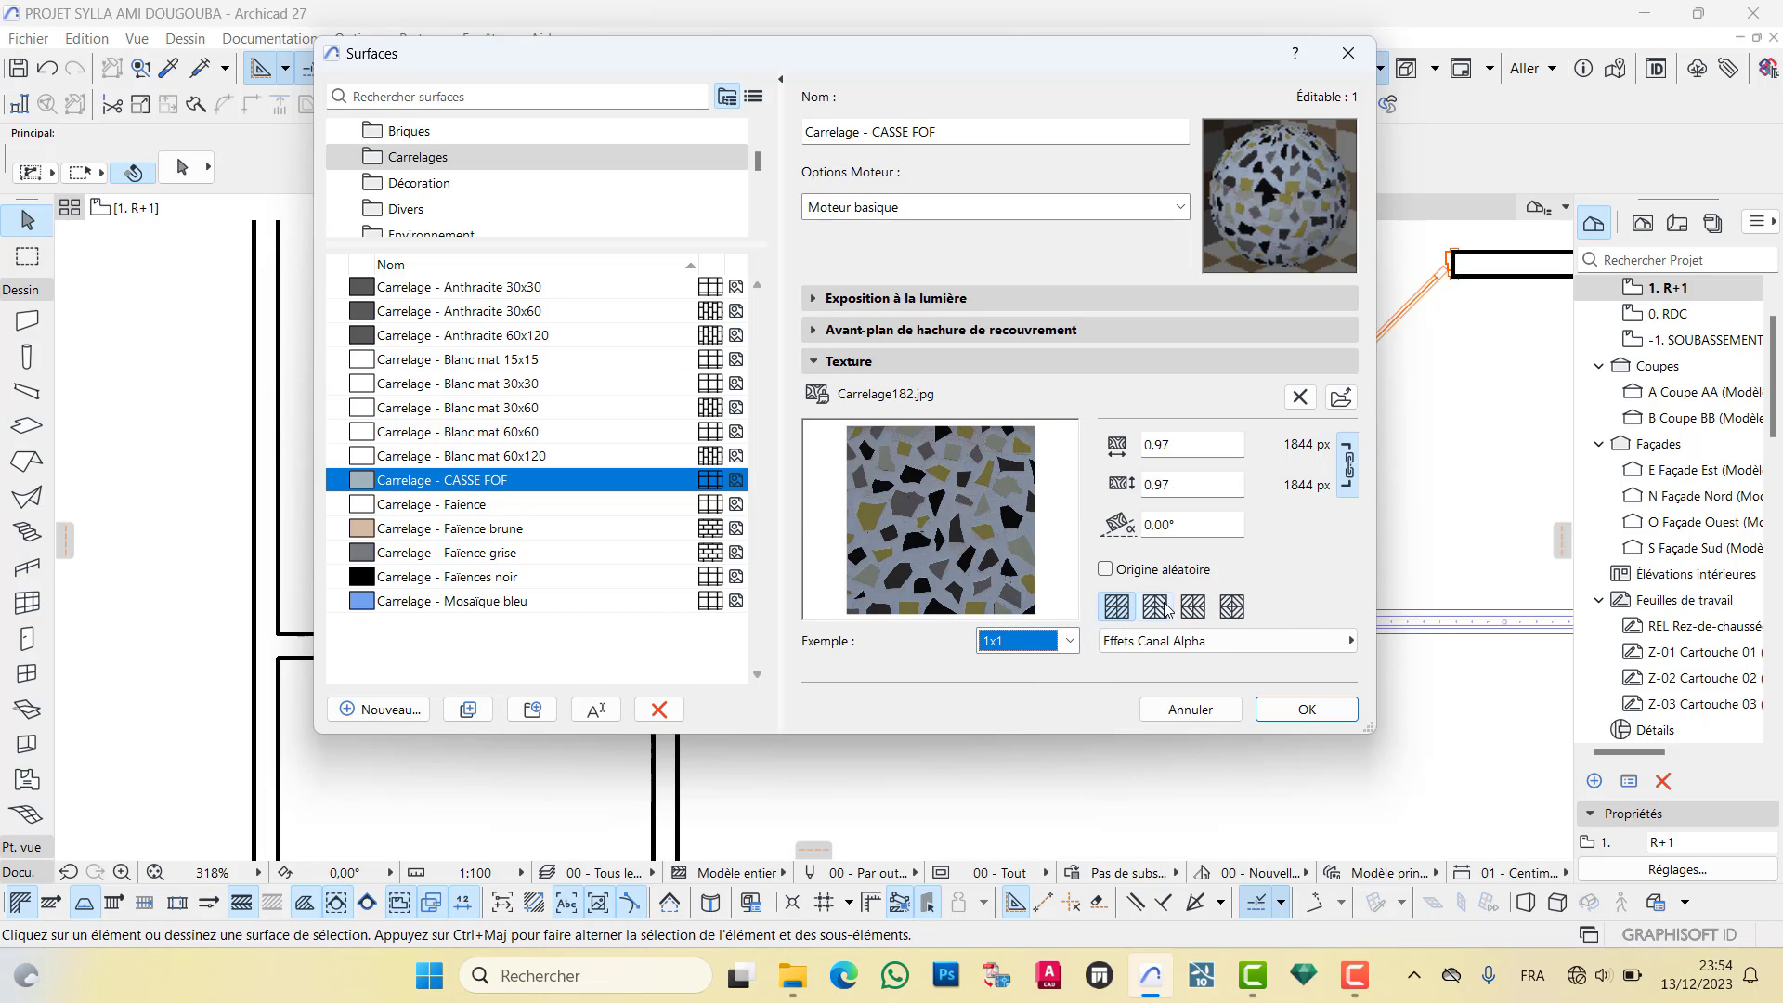
click(1306, 710)
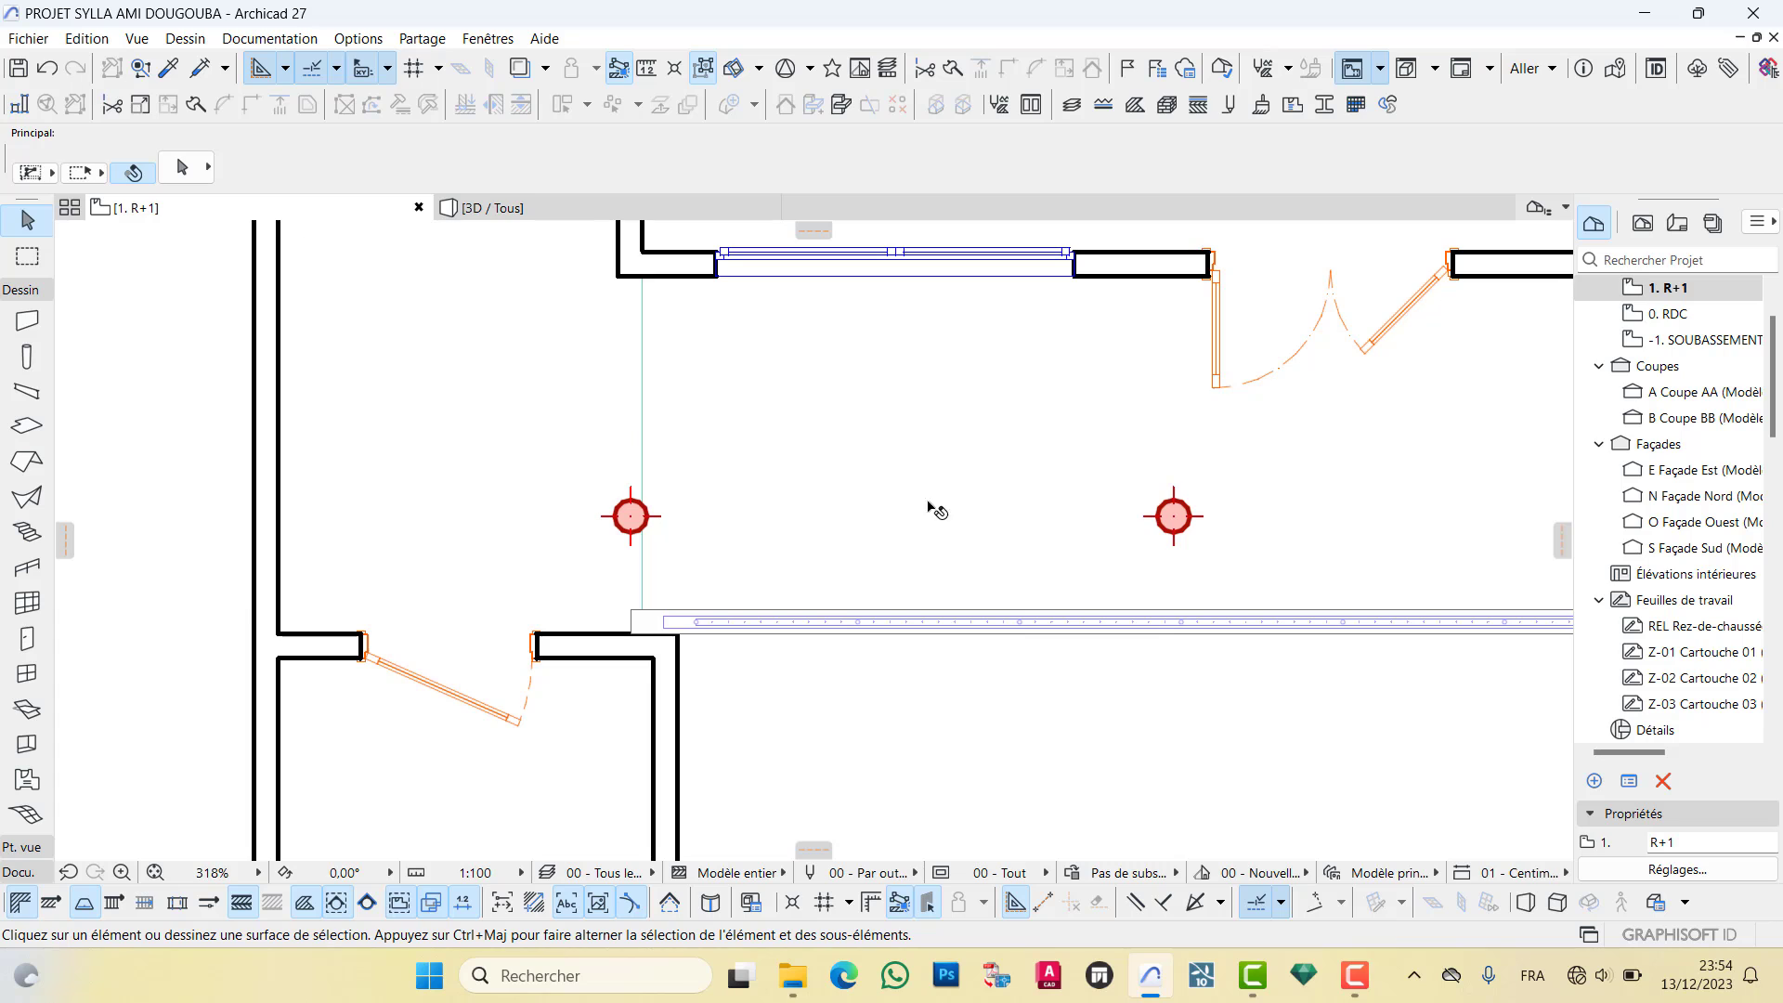
Open the floor plan of the 2. Toiture storey
scroll(938, 513, down, 3)
scroll(1721, 396, up, 1)
double_click(1676, 340)
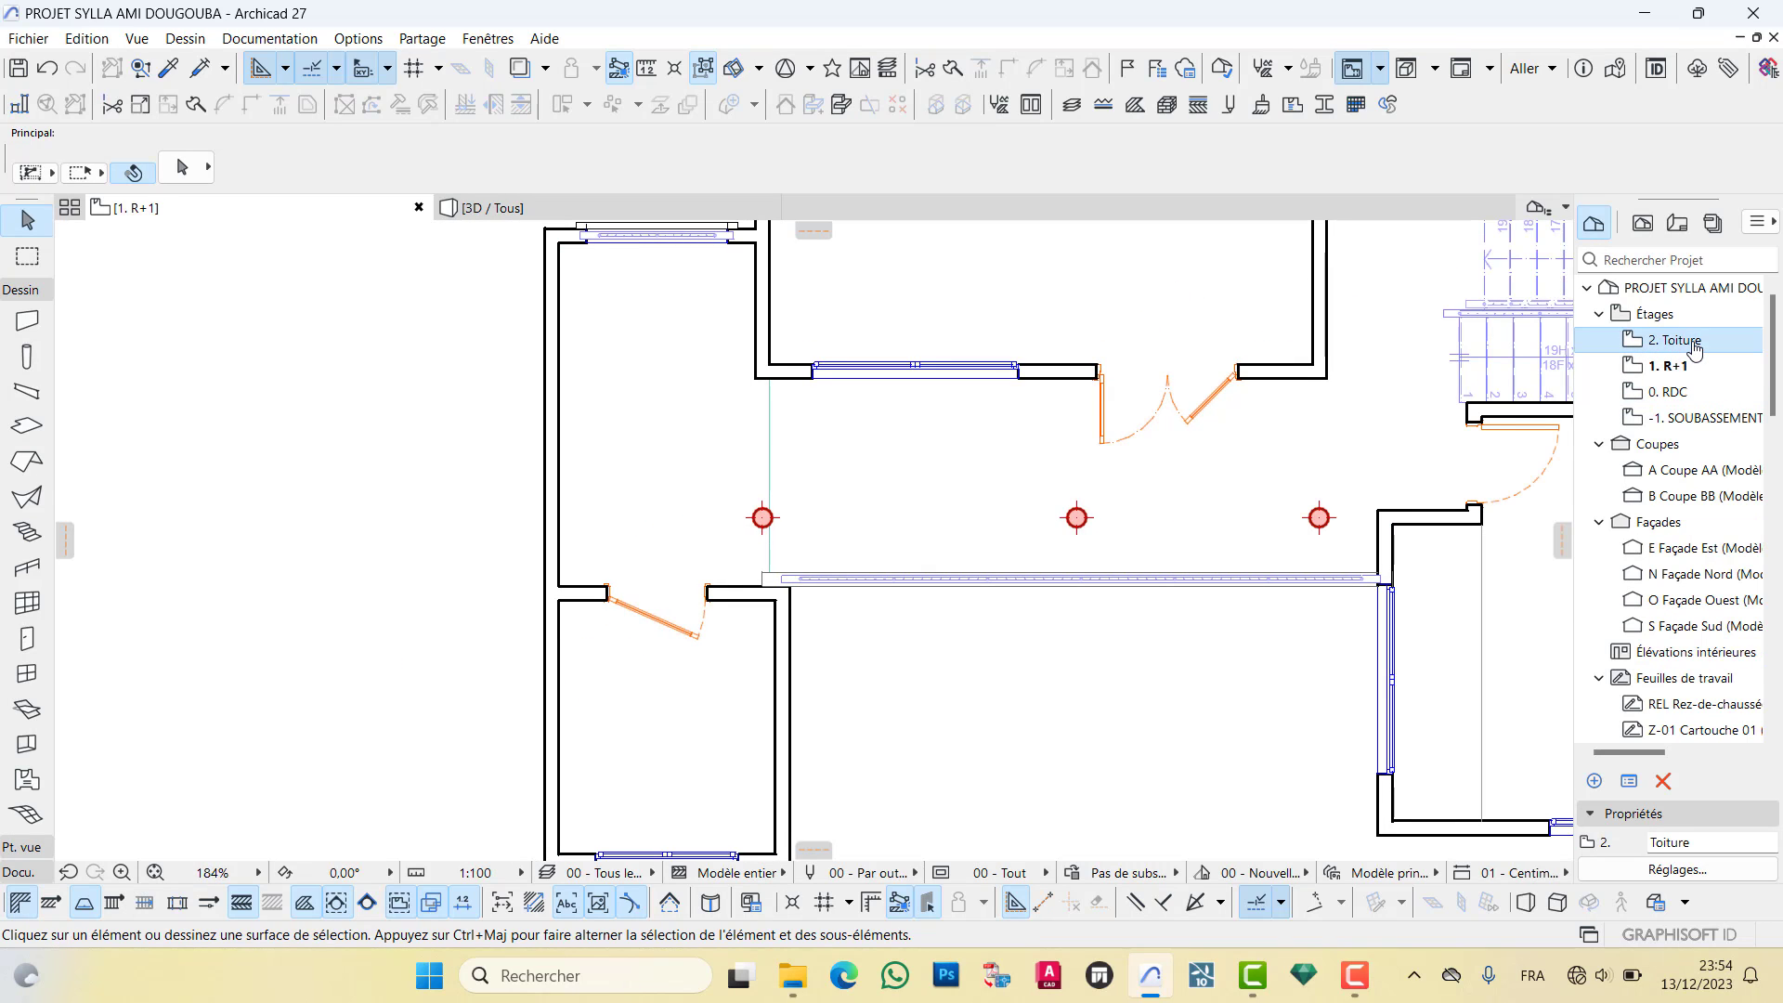
Set the top surface override of the roof terrace slab to Carrelage - CASSE FOF from the Carrelages folder
click(826, 386)
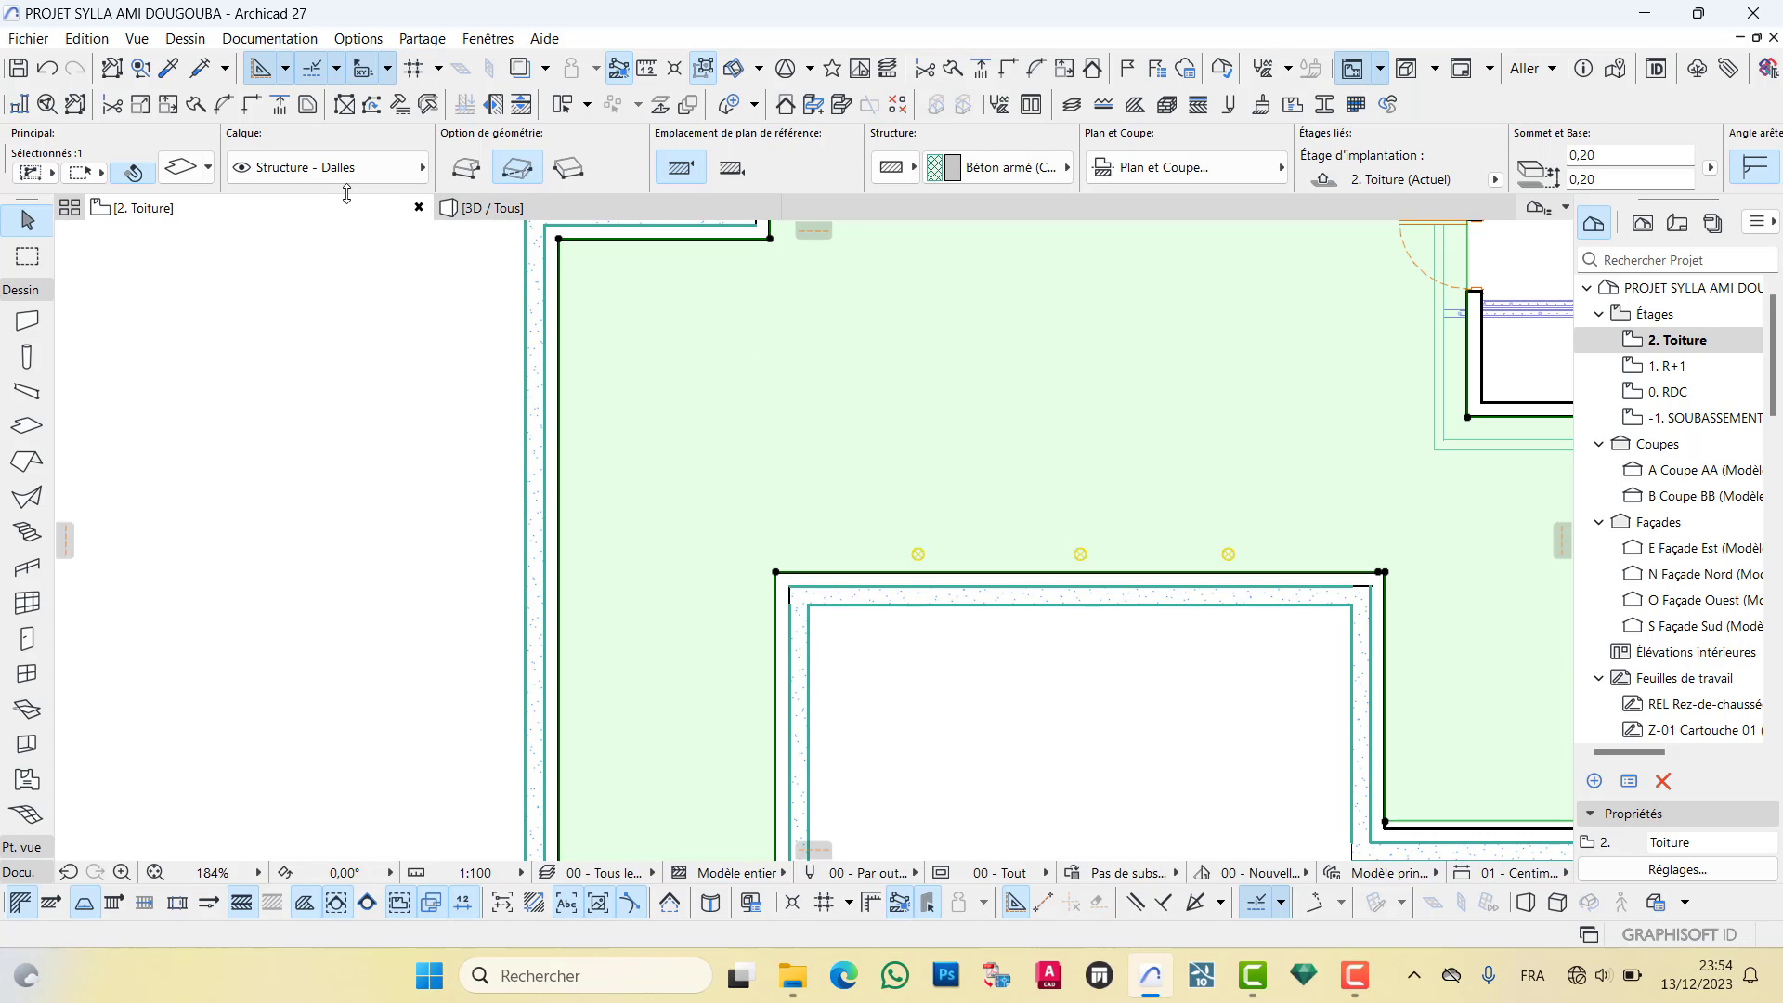
double_click(581, 370)
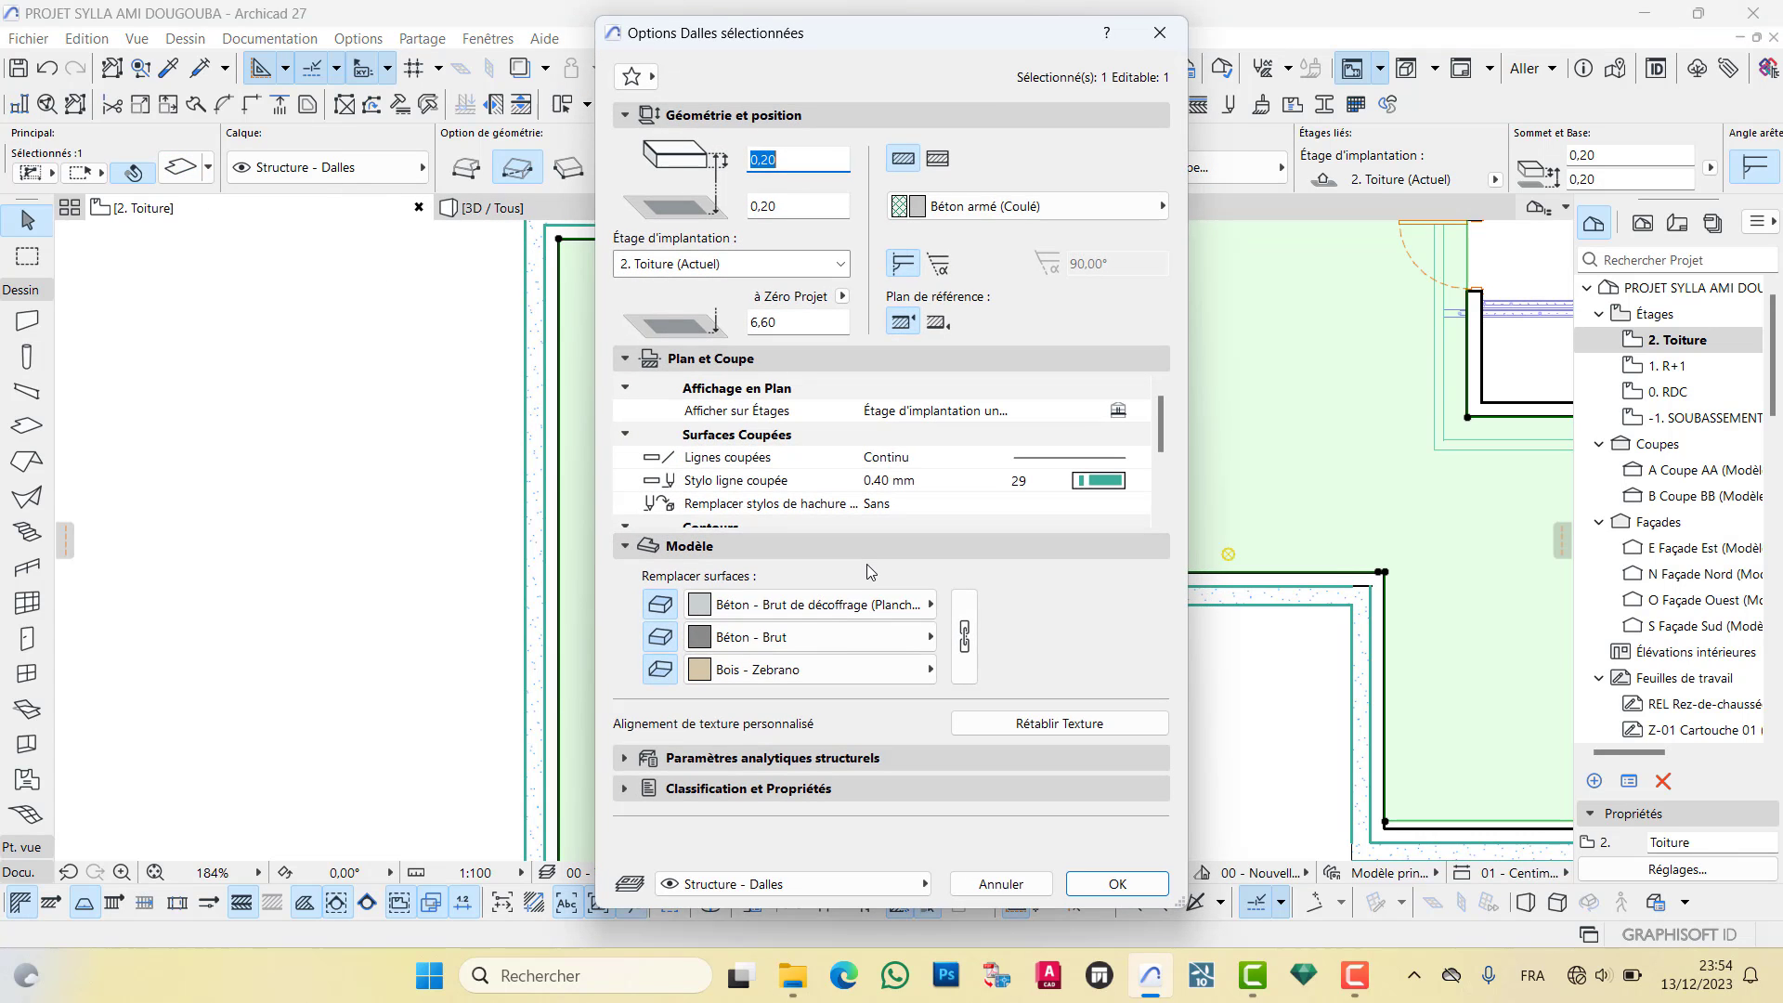
click(805, 609)
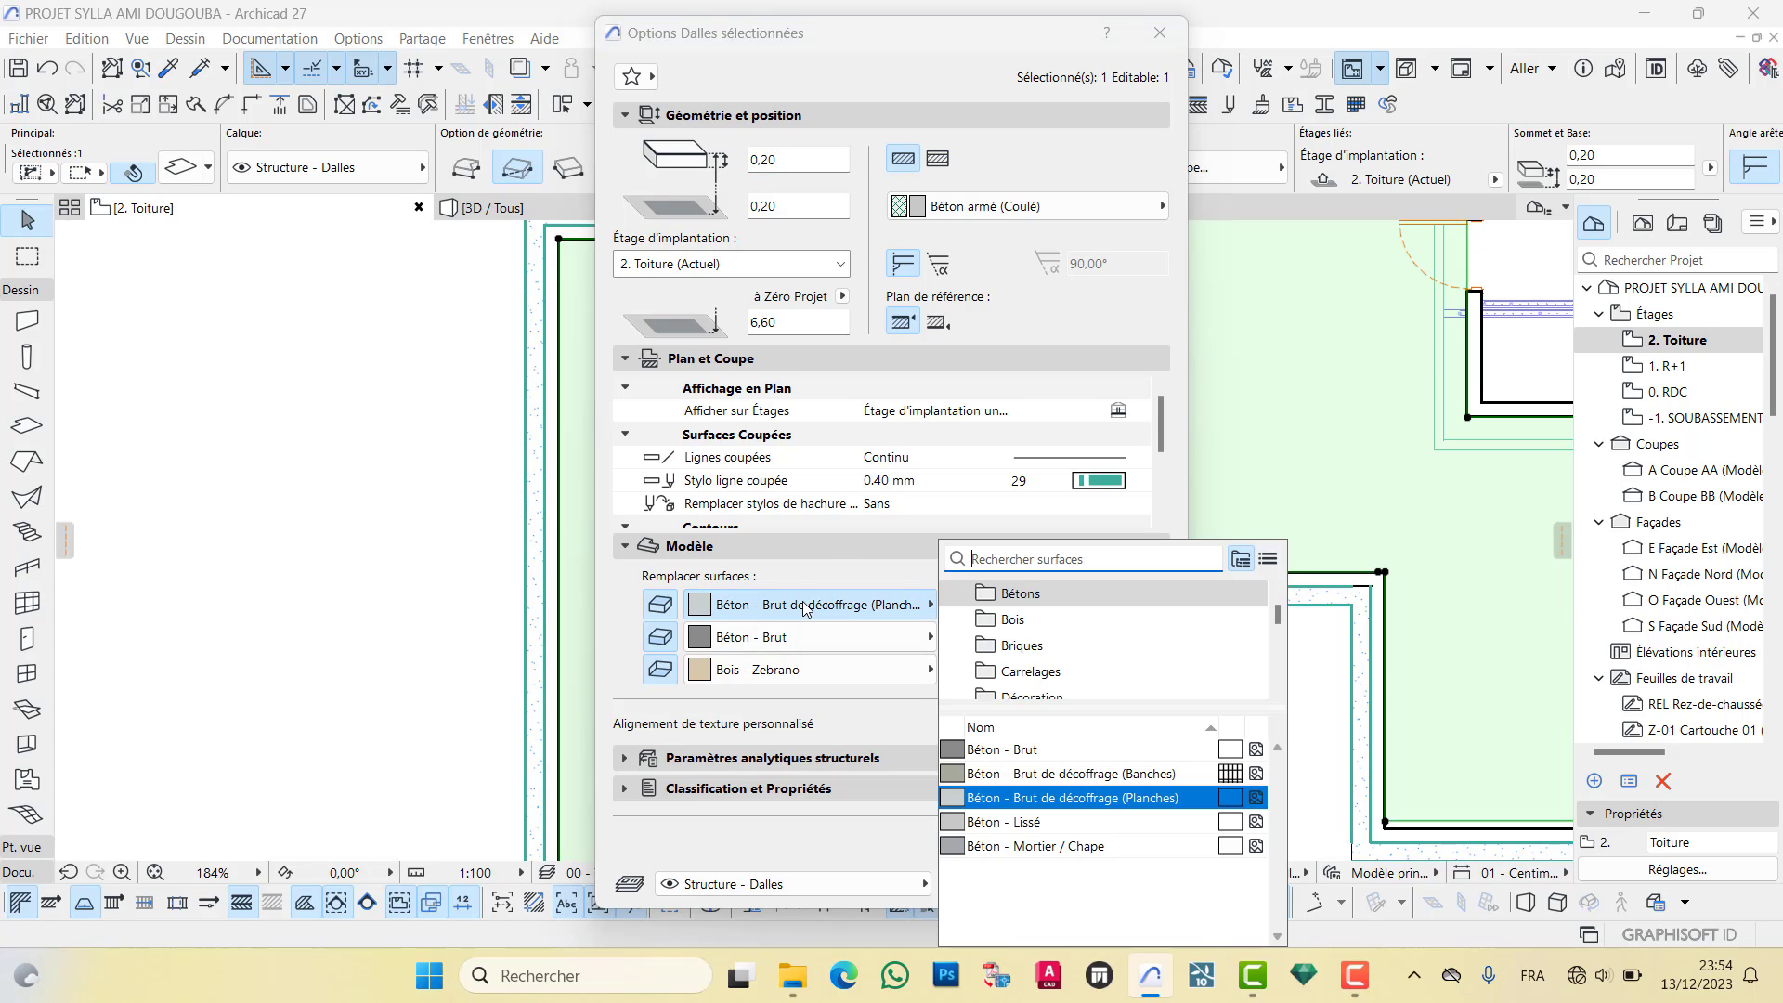
click(1036, 675)
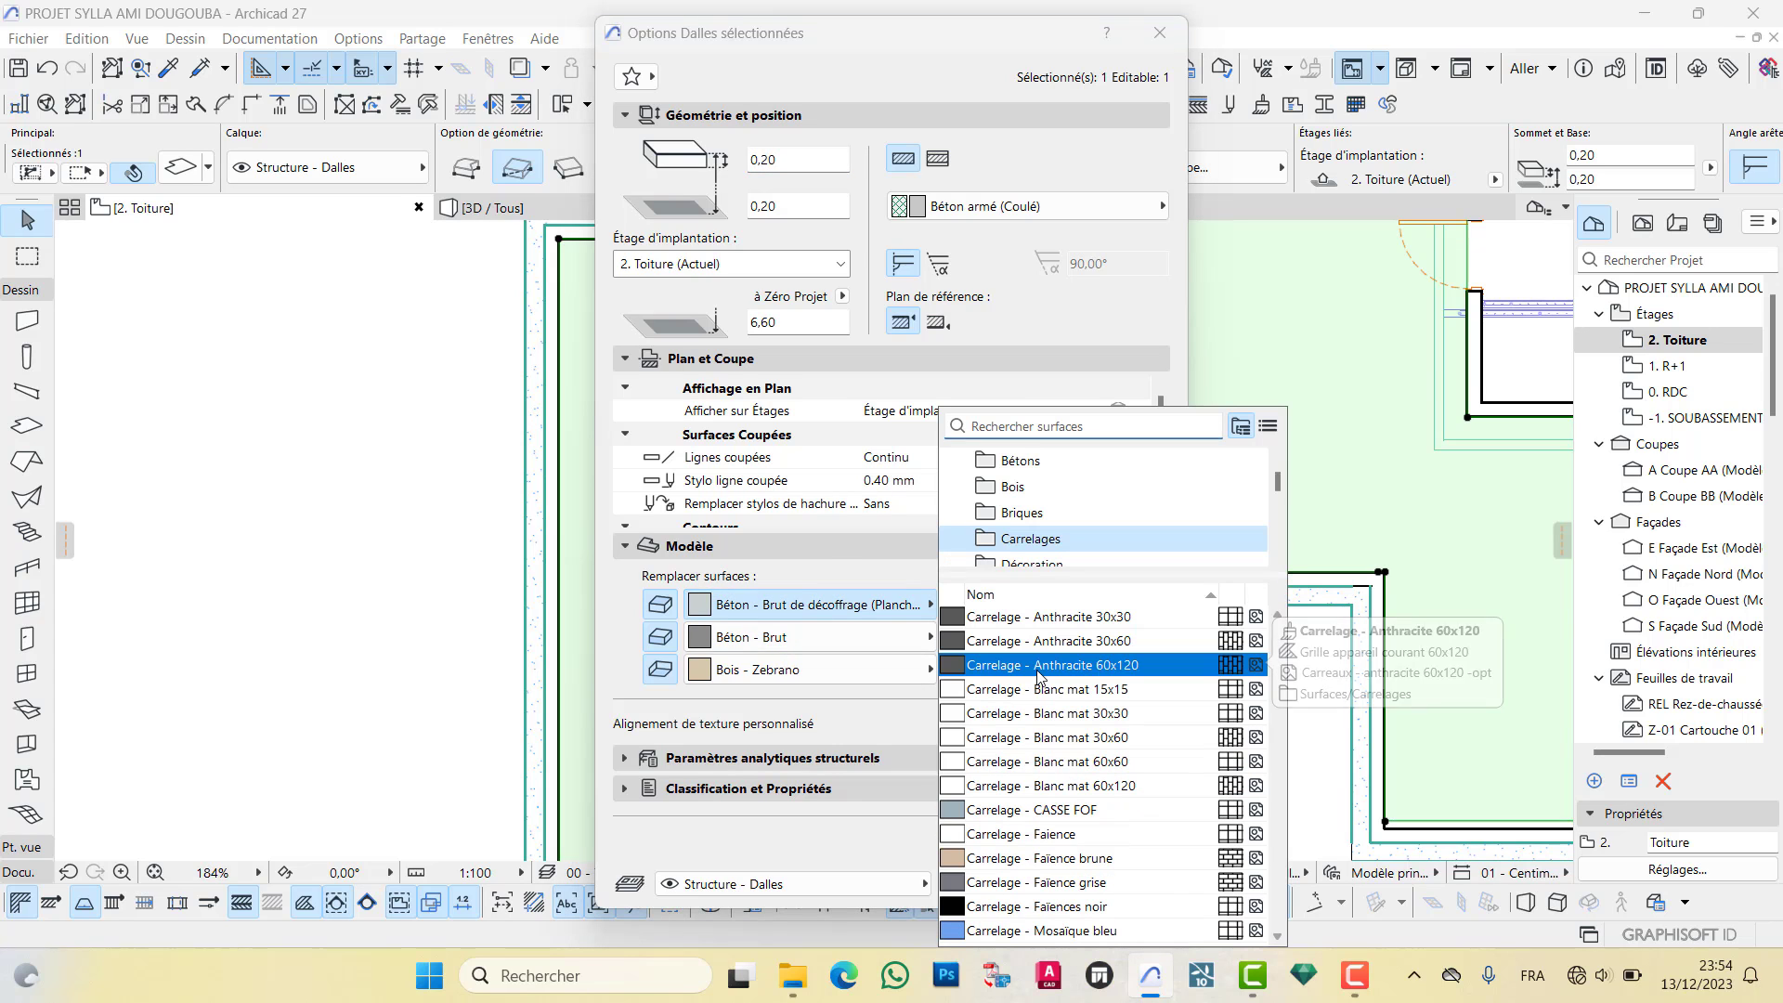
click(1040, 810)
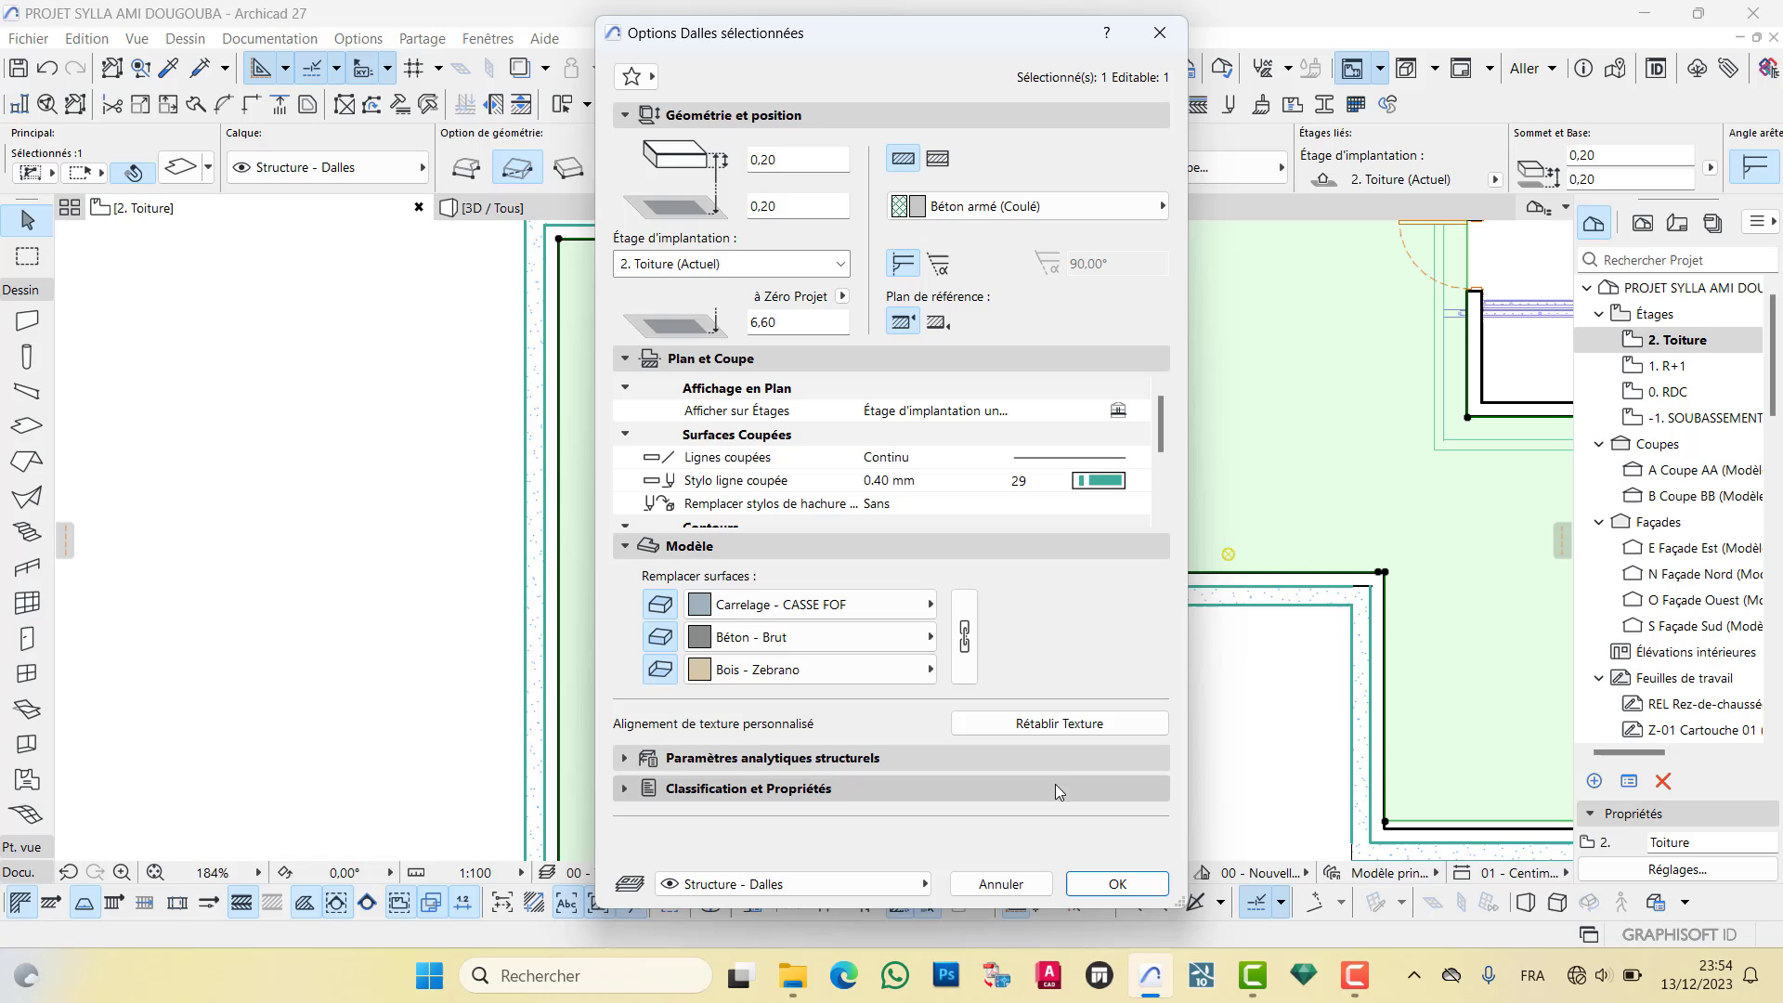
click(1117, 885)
click(418, 366)
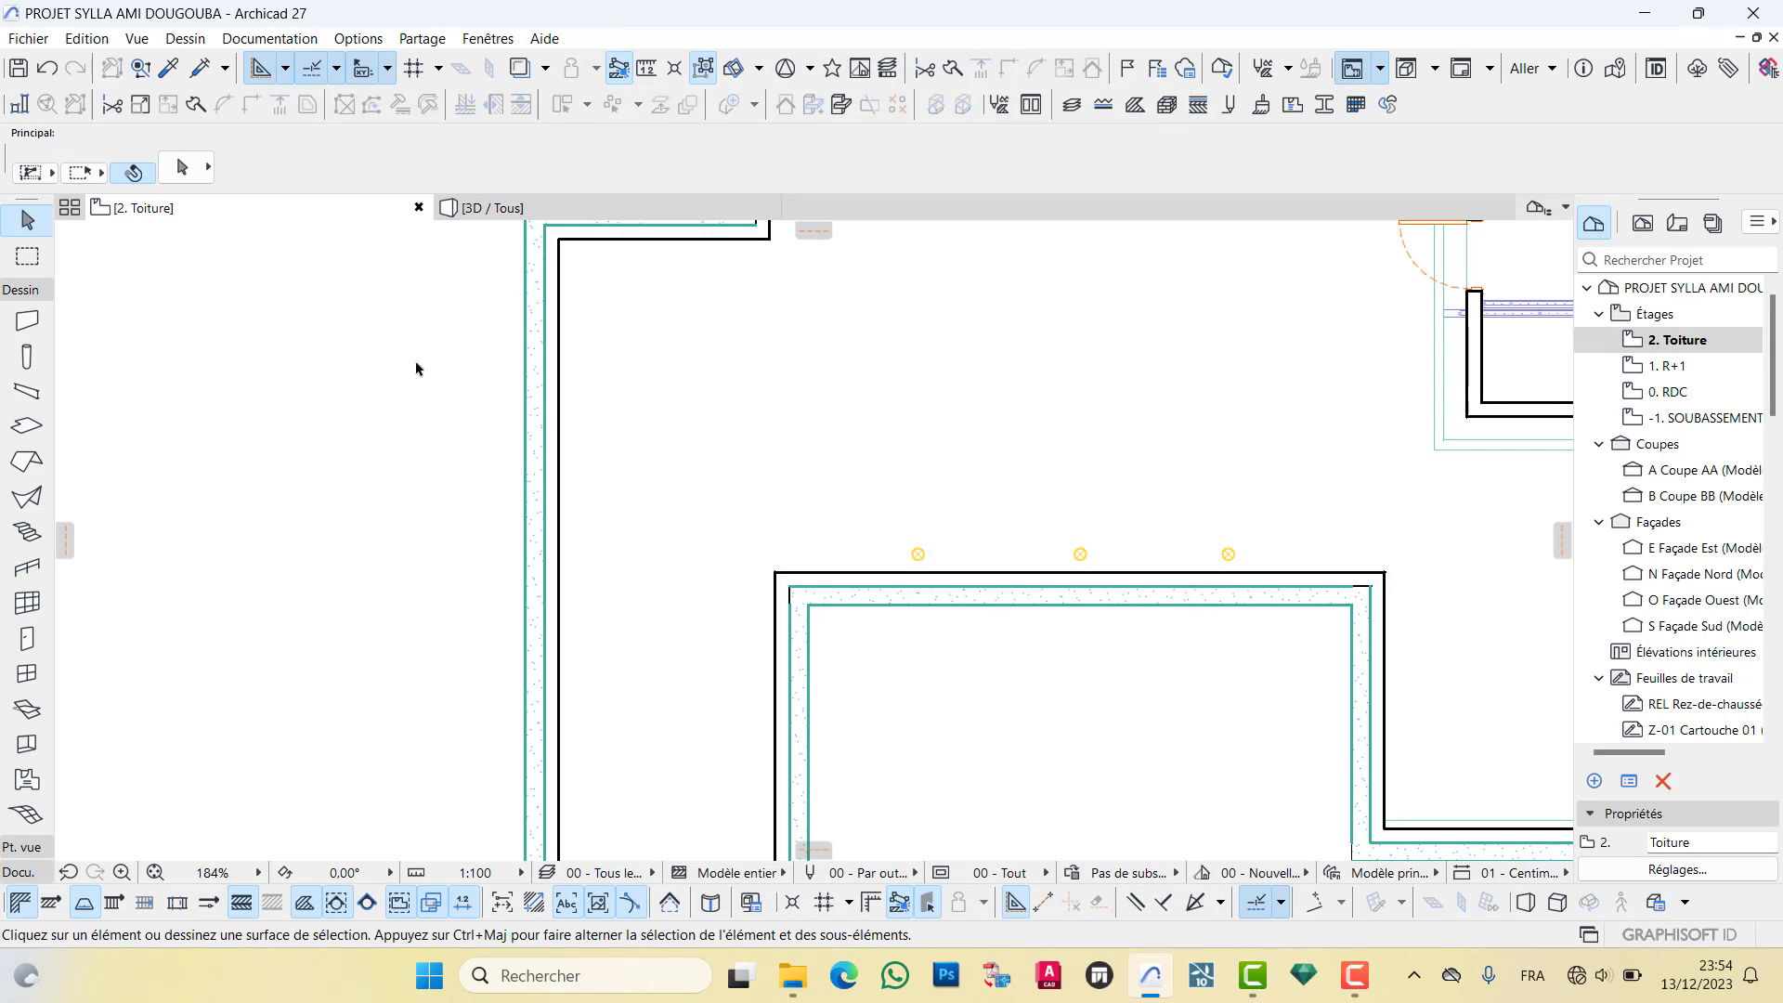
Inspect the tiled roof terrace slab up close in the 3D view
click(560, 207)
scroll(655, 297, up, 10)
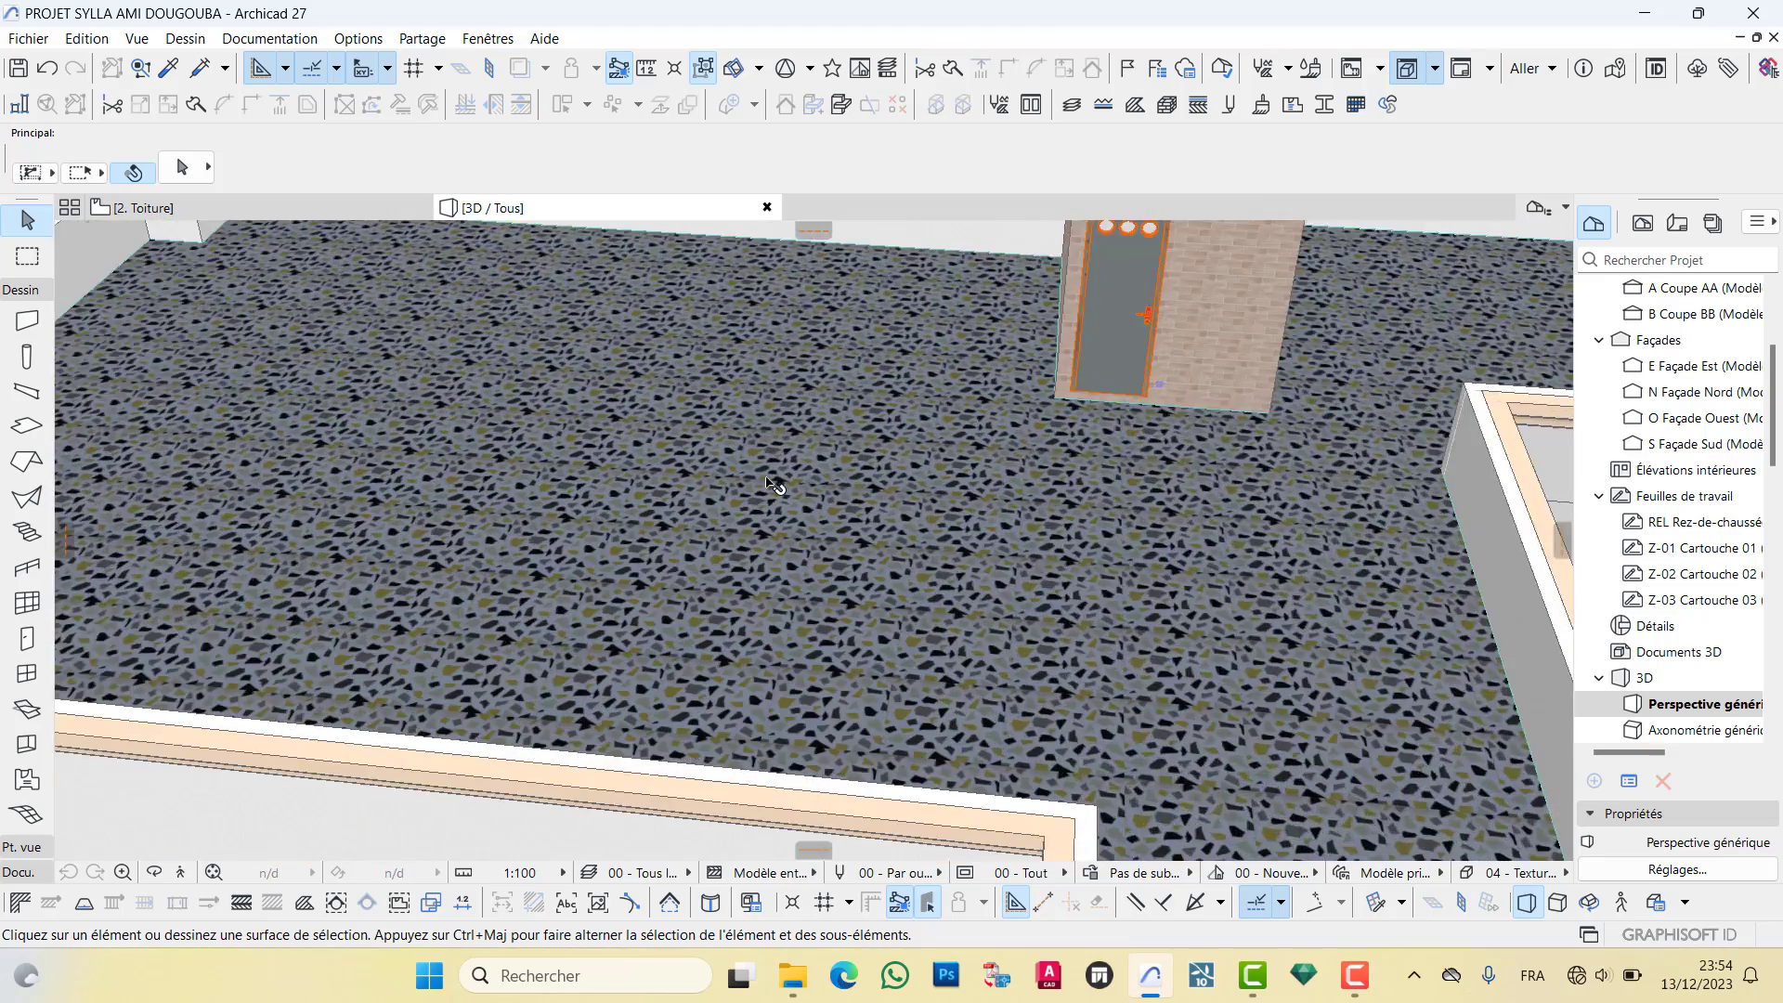
Examine the tiled roof terrace and the surrounding facades from several distances and angles in the 3D view
scroll(817, 478, down, 5)
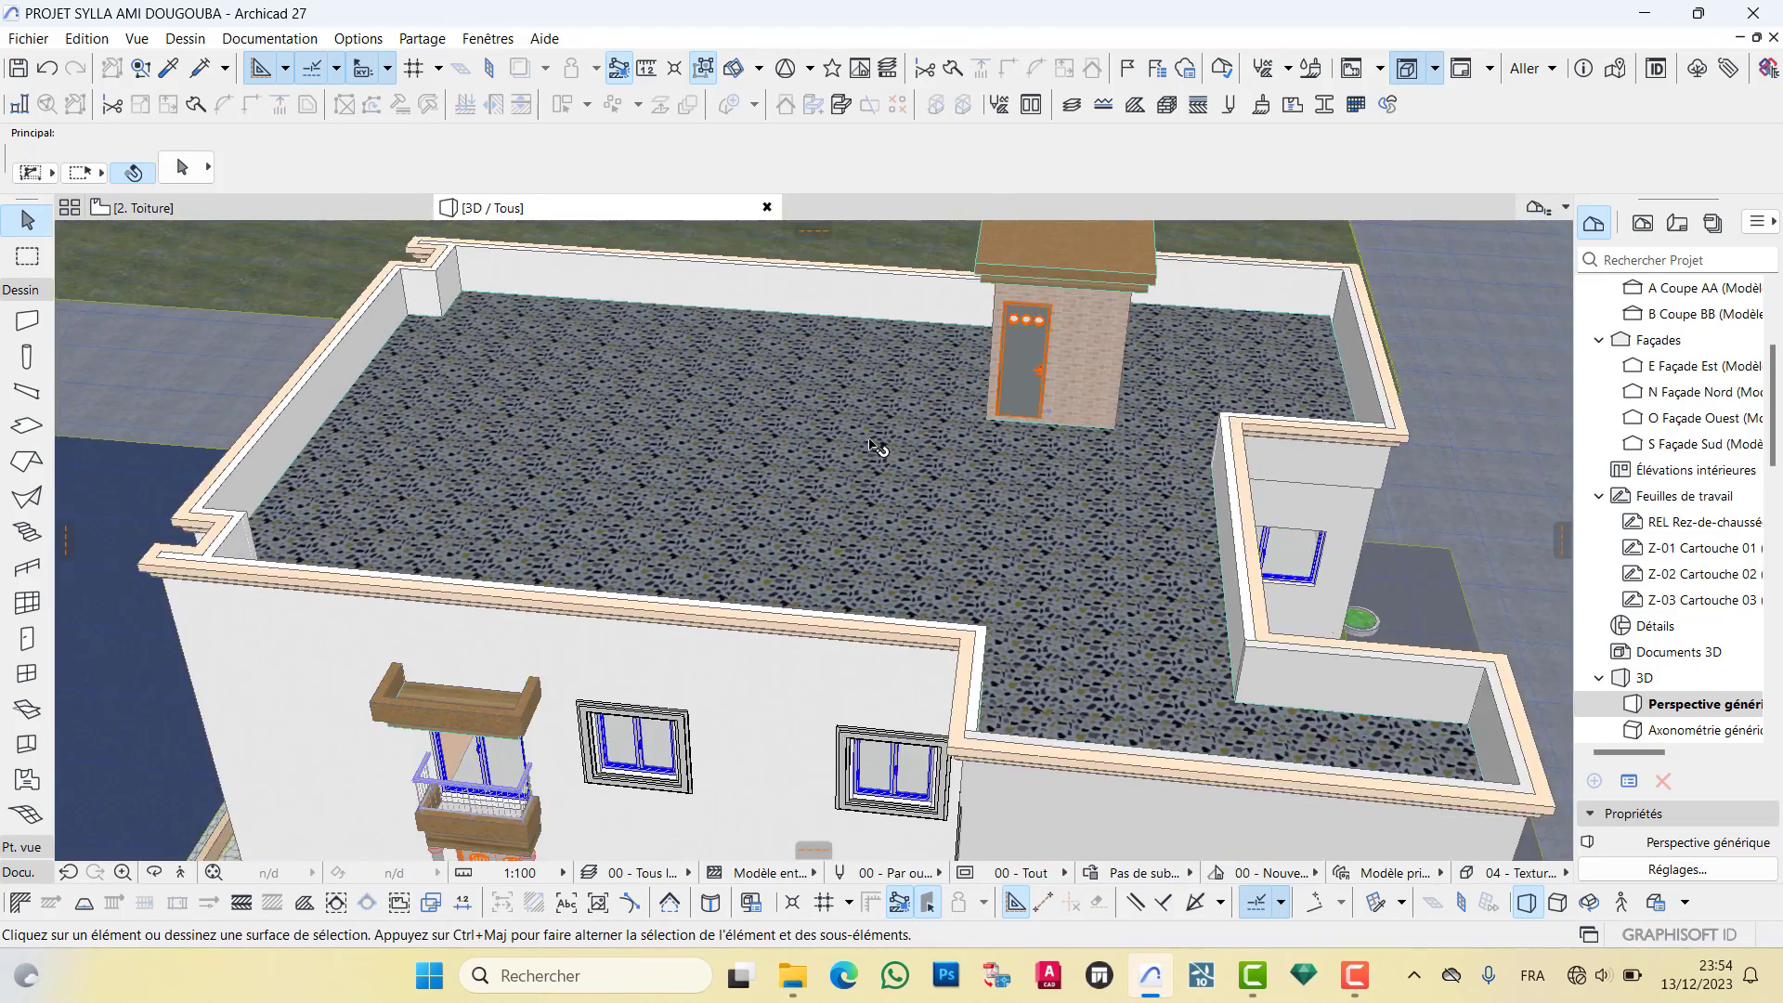
scroll(873, 444, up, 10)
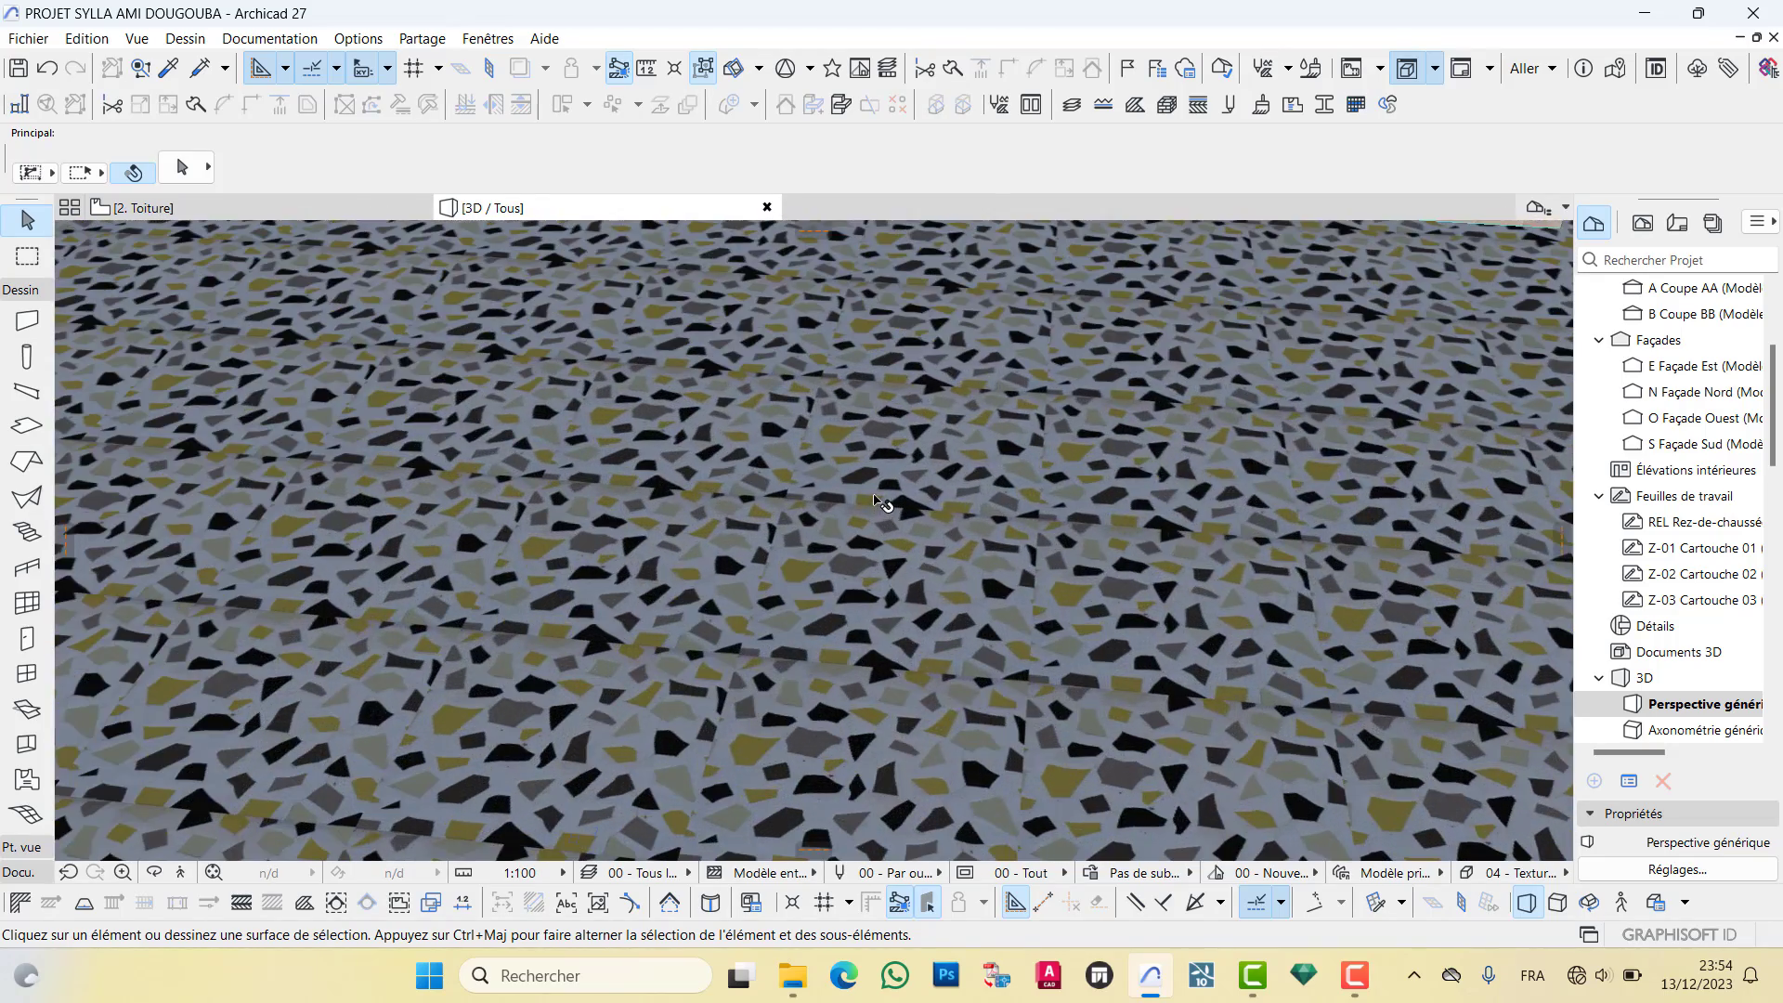
scroll(873, 497, down, 10)
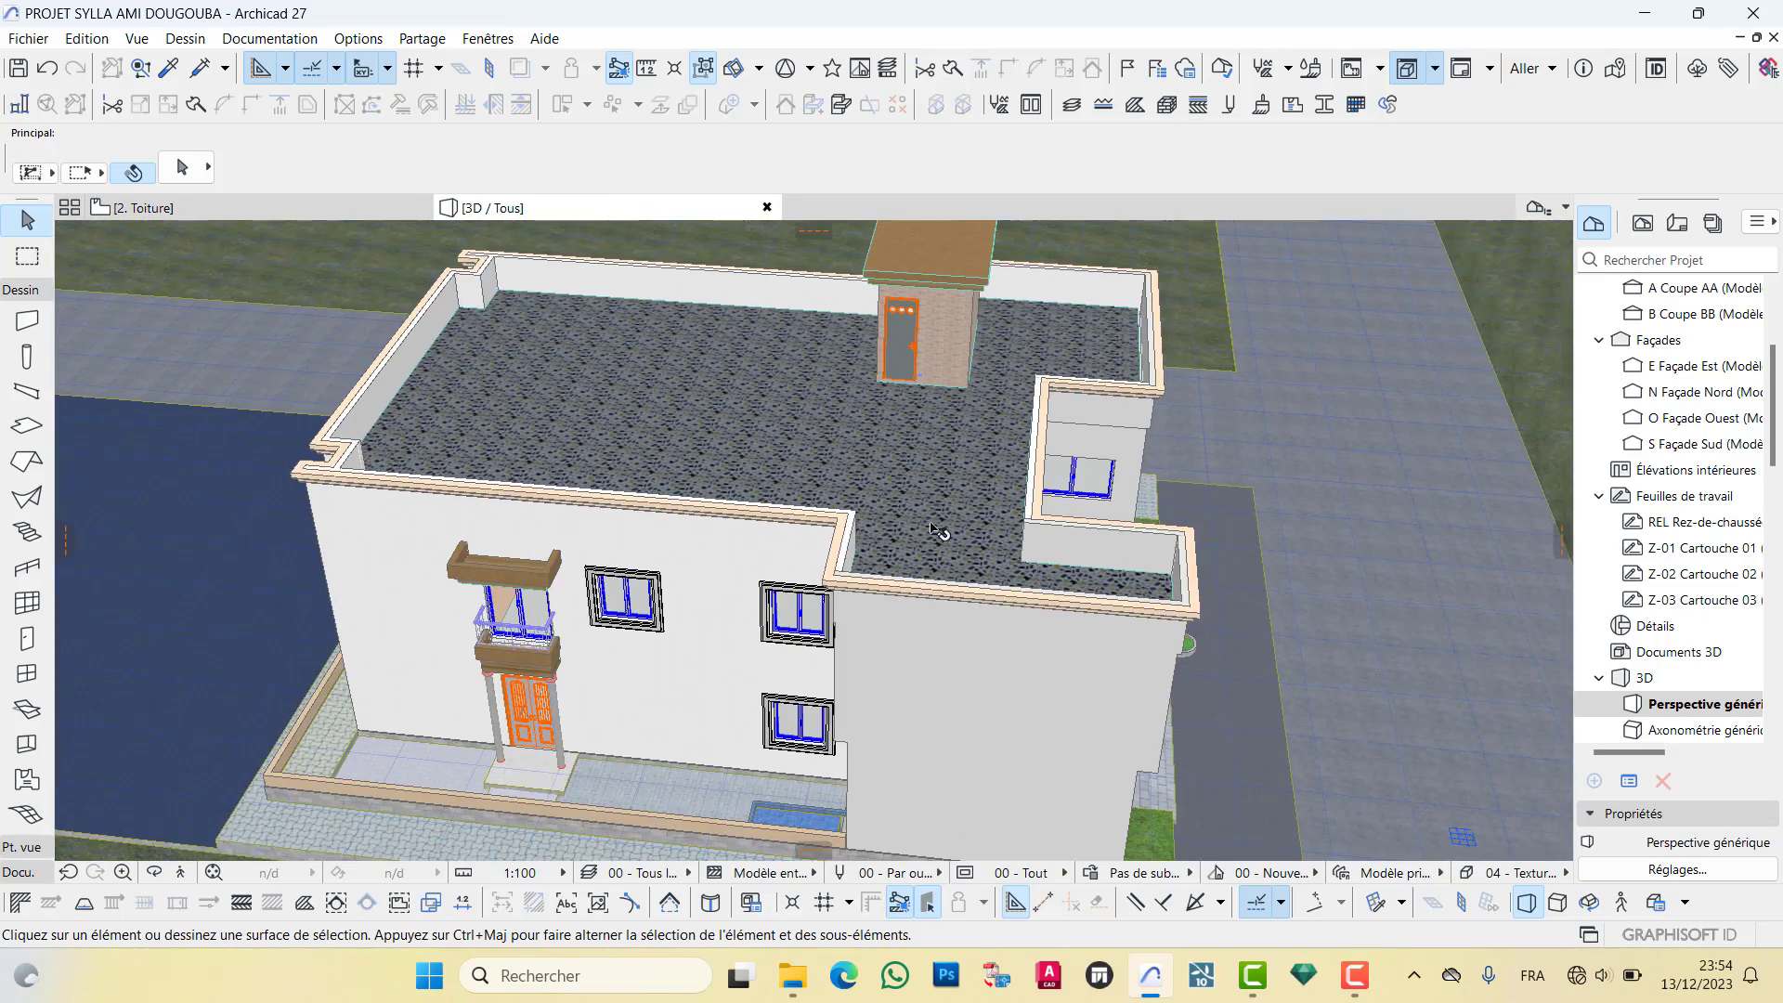
shift+middle_drag(931, 524, 694, 512)
mouse_move(836, 616)
shift+middle_down()
mouse_move(800, 410)
mouse_move(517, 493)
mouse_move(852, 502)
mouse_move(810, 681)
mouse_move(964, 449)
mouse_move(1011, 310)
mouse_move(932, 721)
mouse_move(868, 593)
mouse_move(877, 568)
mouse_move(838, 580)
mouse_move(1015, 558)
mouse_move(845, 591)
shift+middle_up()
scroll(1049, 301, up, 2)
scroll(1148, 687, up, 1)
shift+middle_drag(983, 625, 668, 580)
middle_drag(1027, 653, 698, 621)
scroll(509, 552, down, 3)
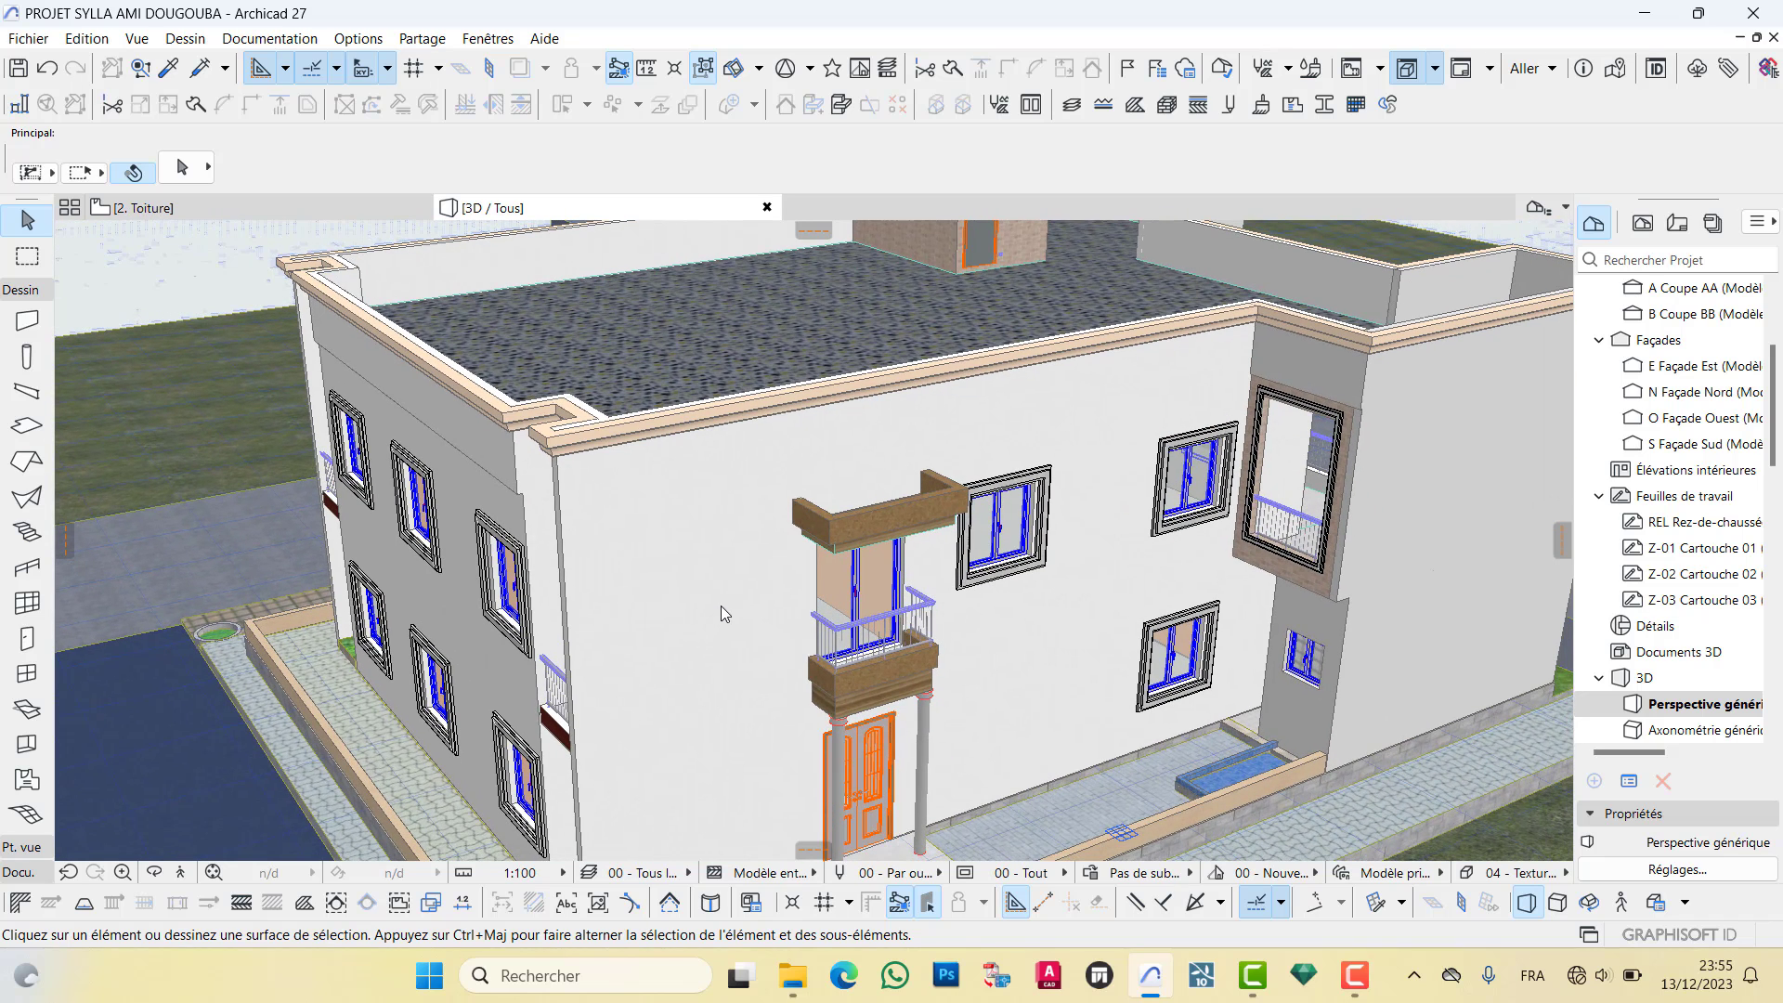
Open the surface settings and list the surfaces of the Briques folder
click(1262, 107)
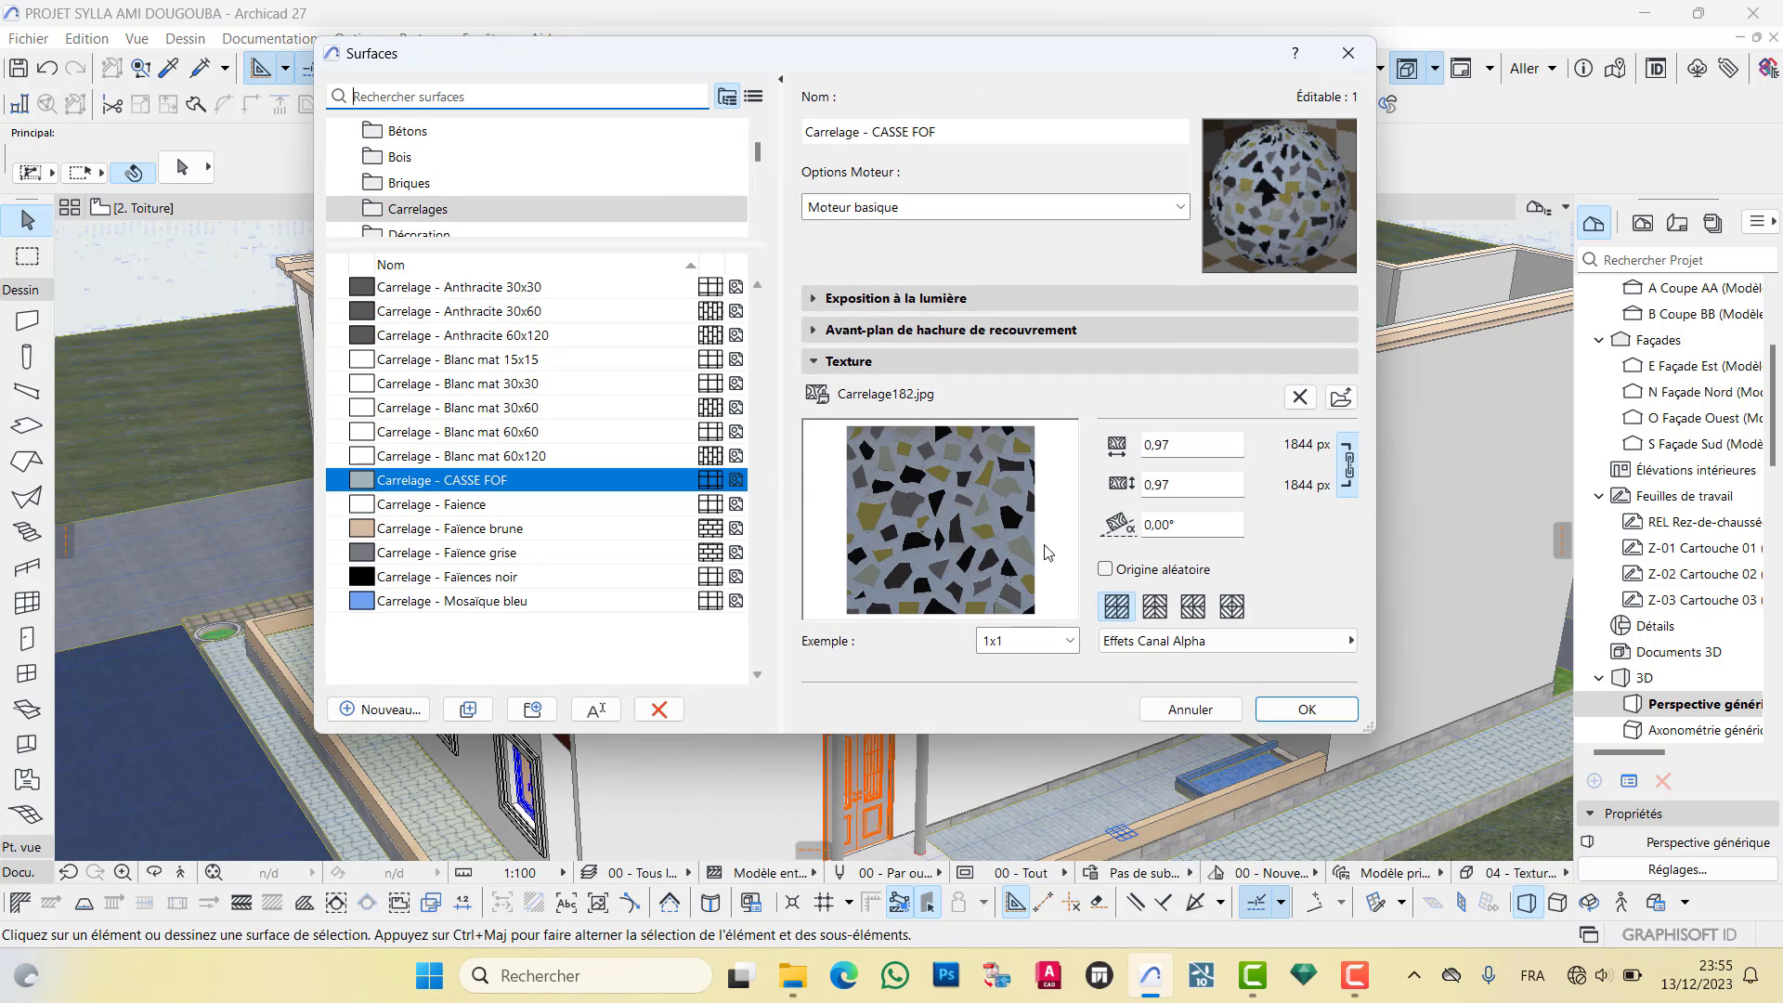
click(436, 186)
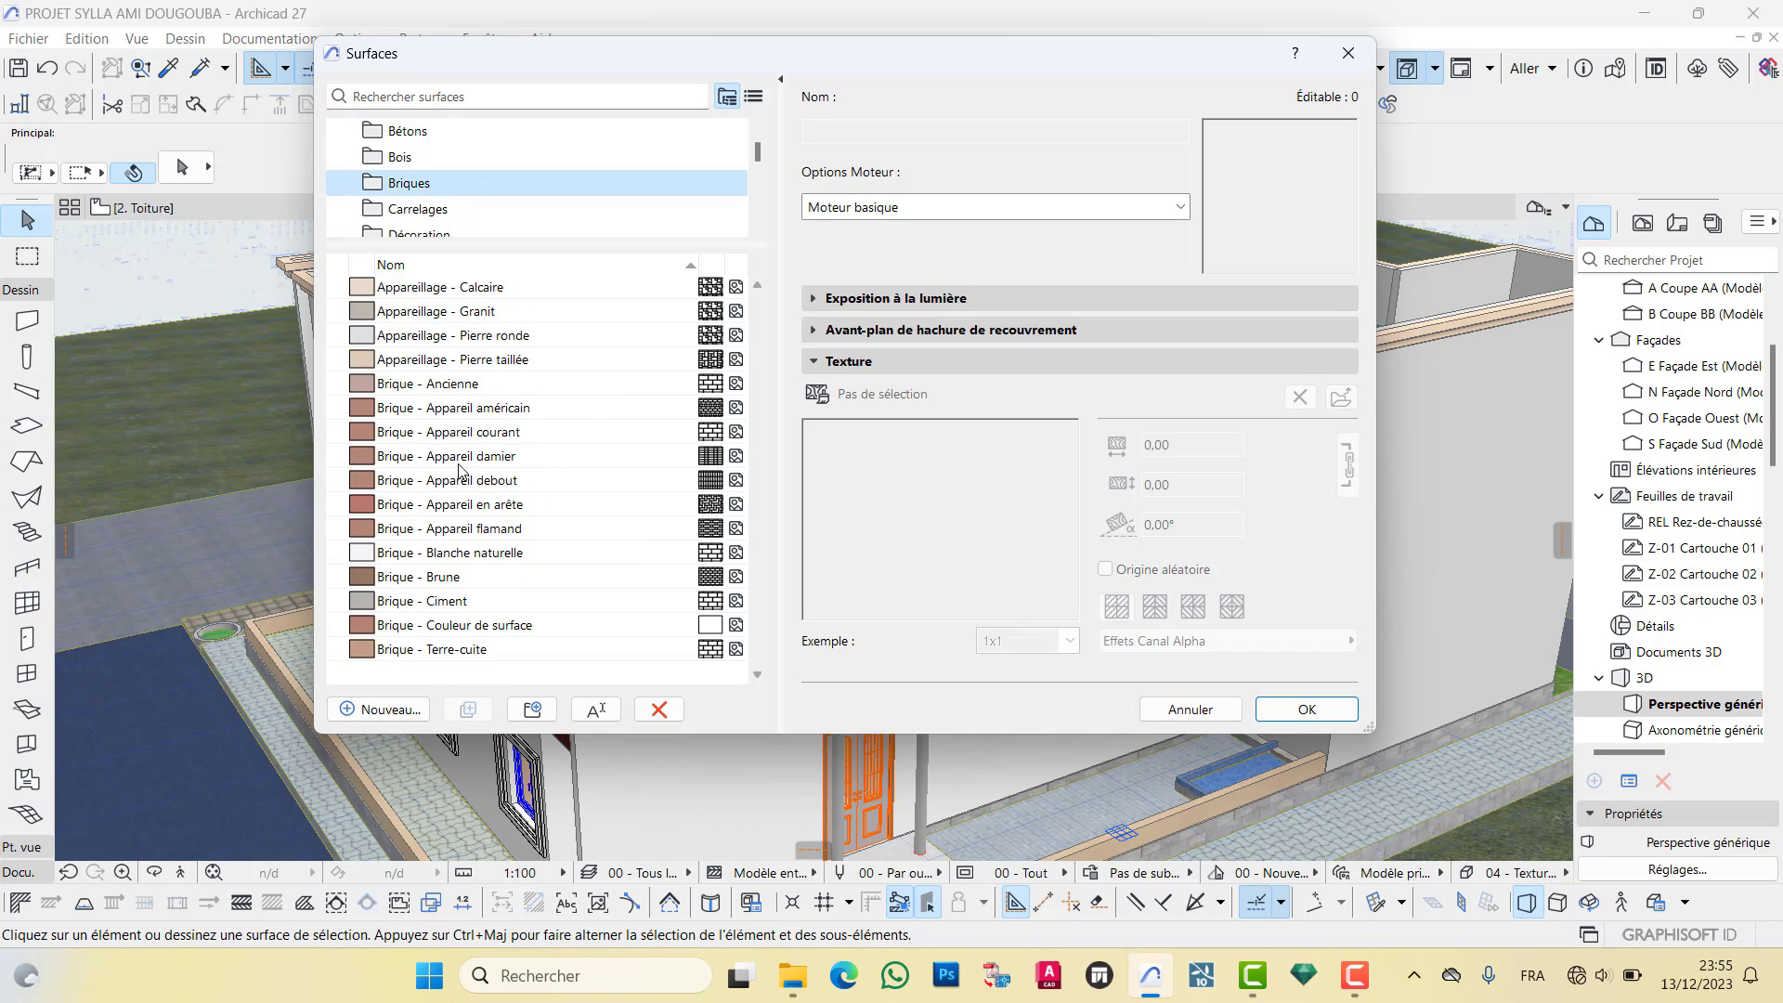
click(451, 289)
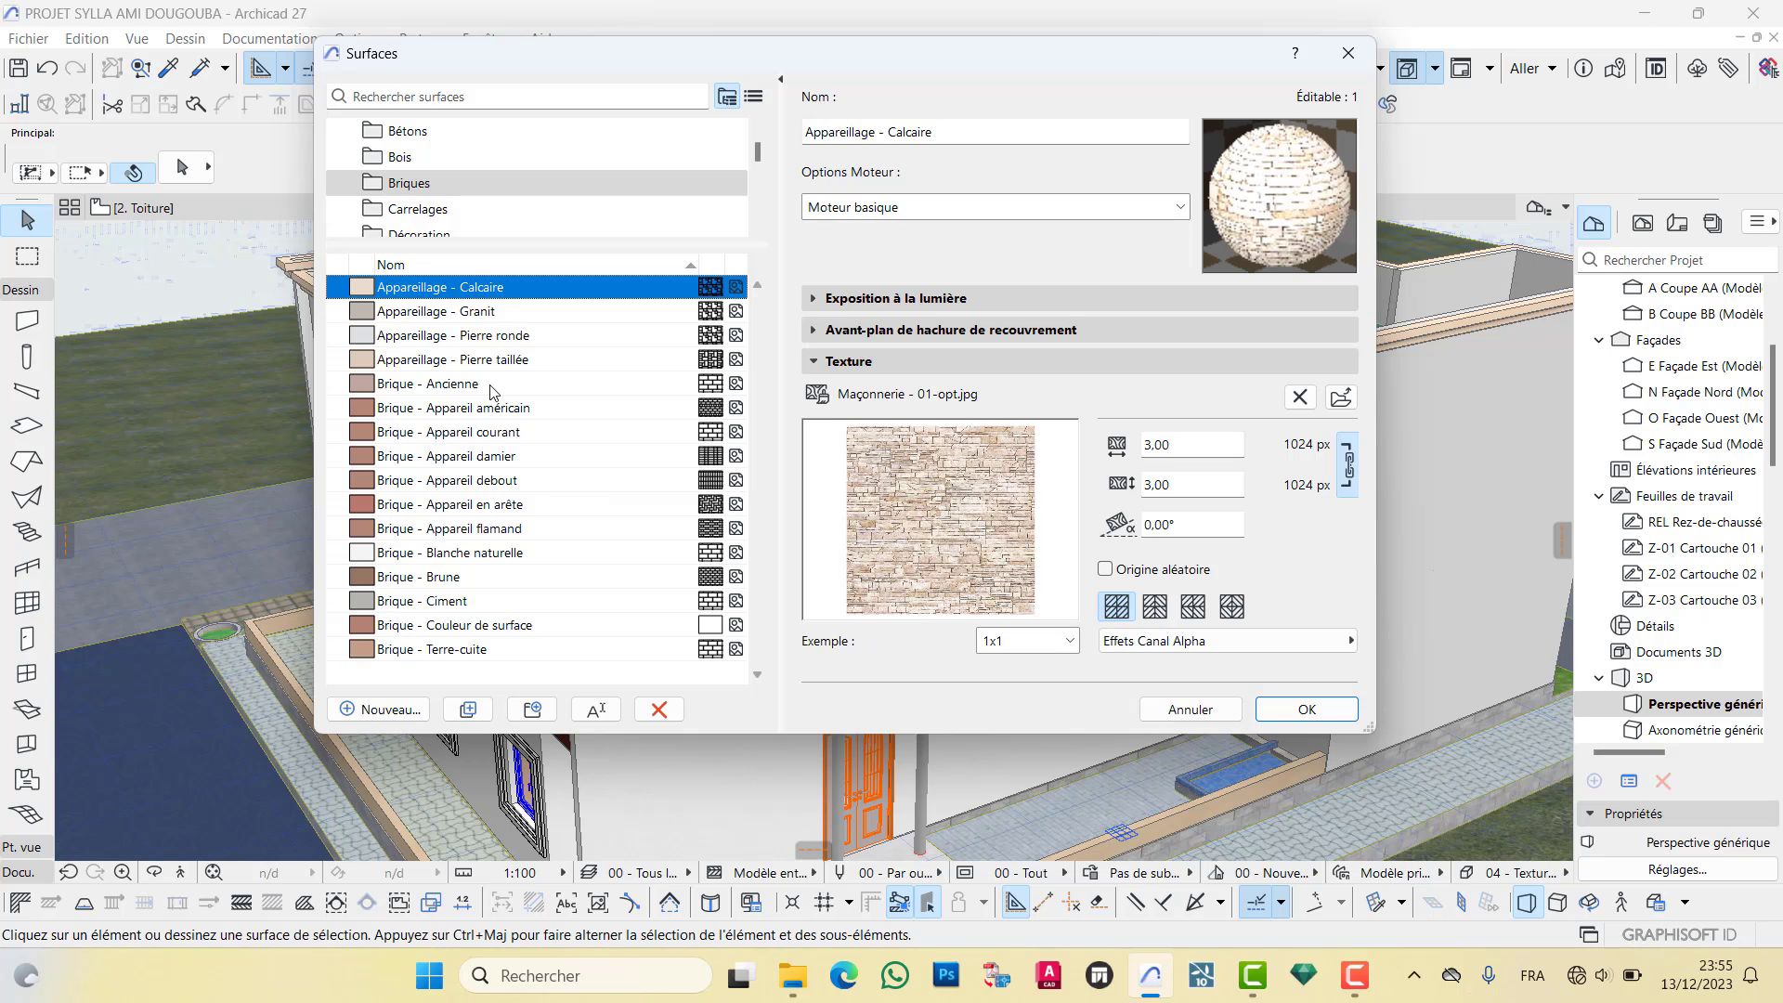
click(378, 709)
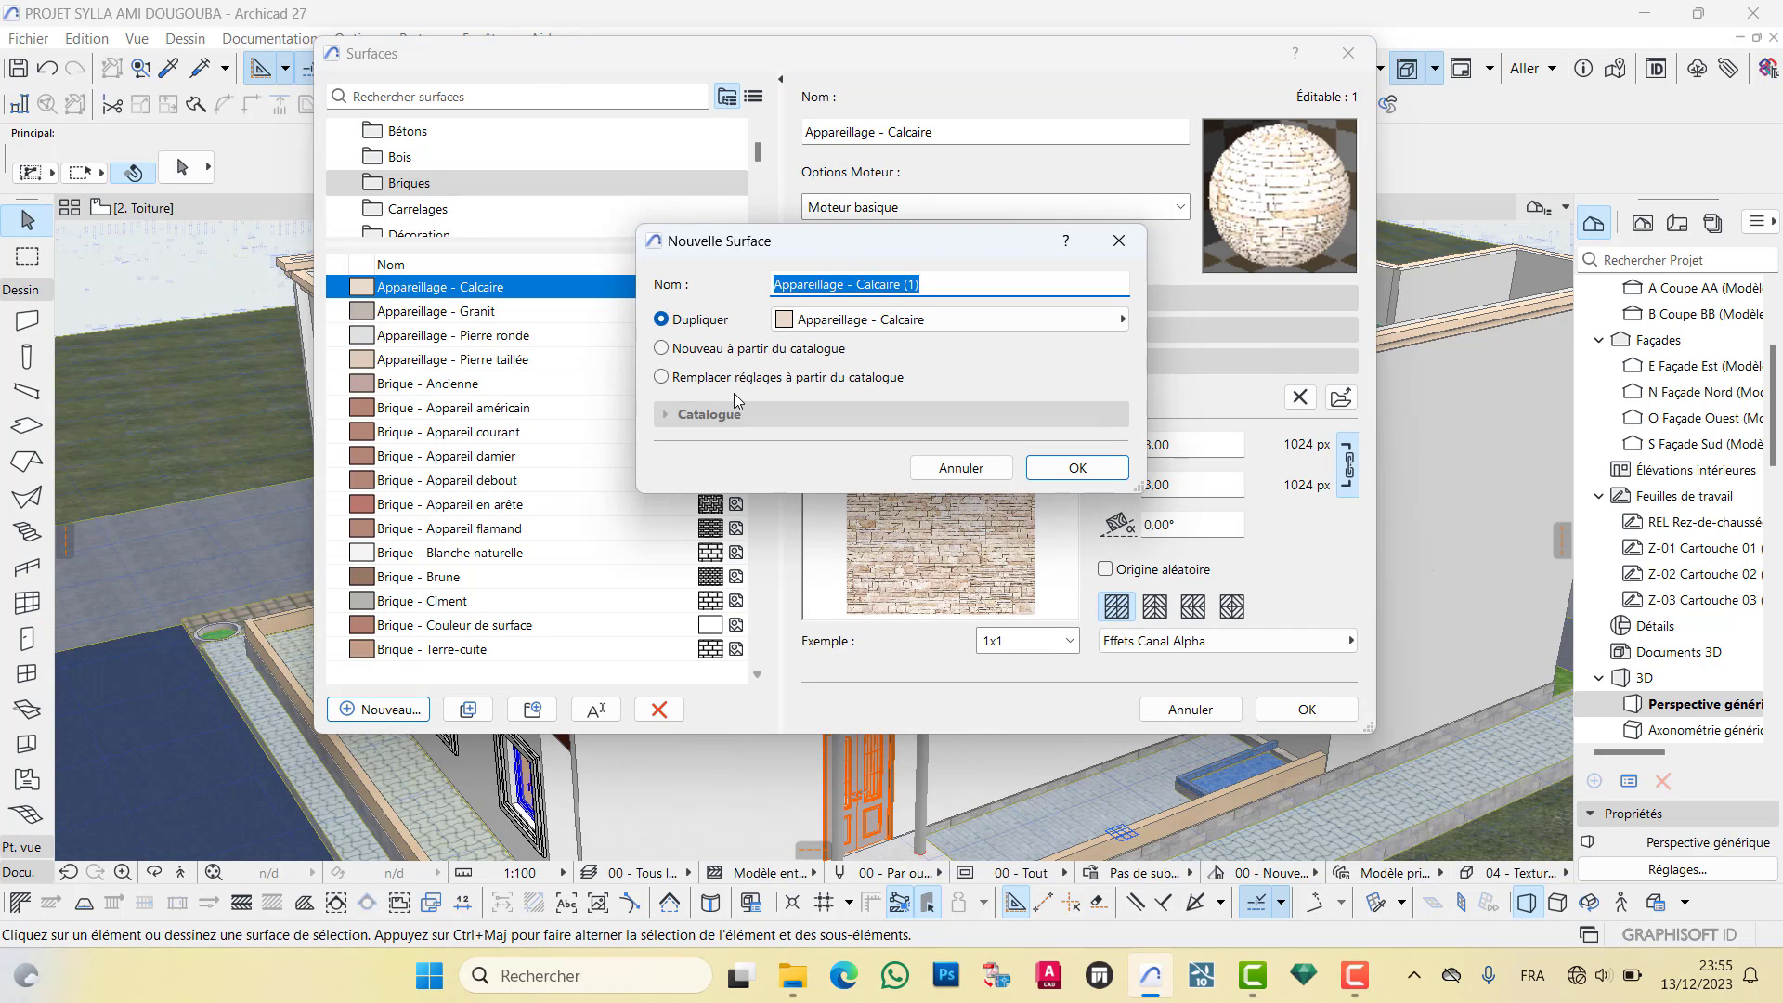
key(Escape)
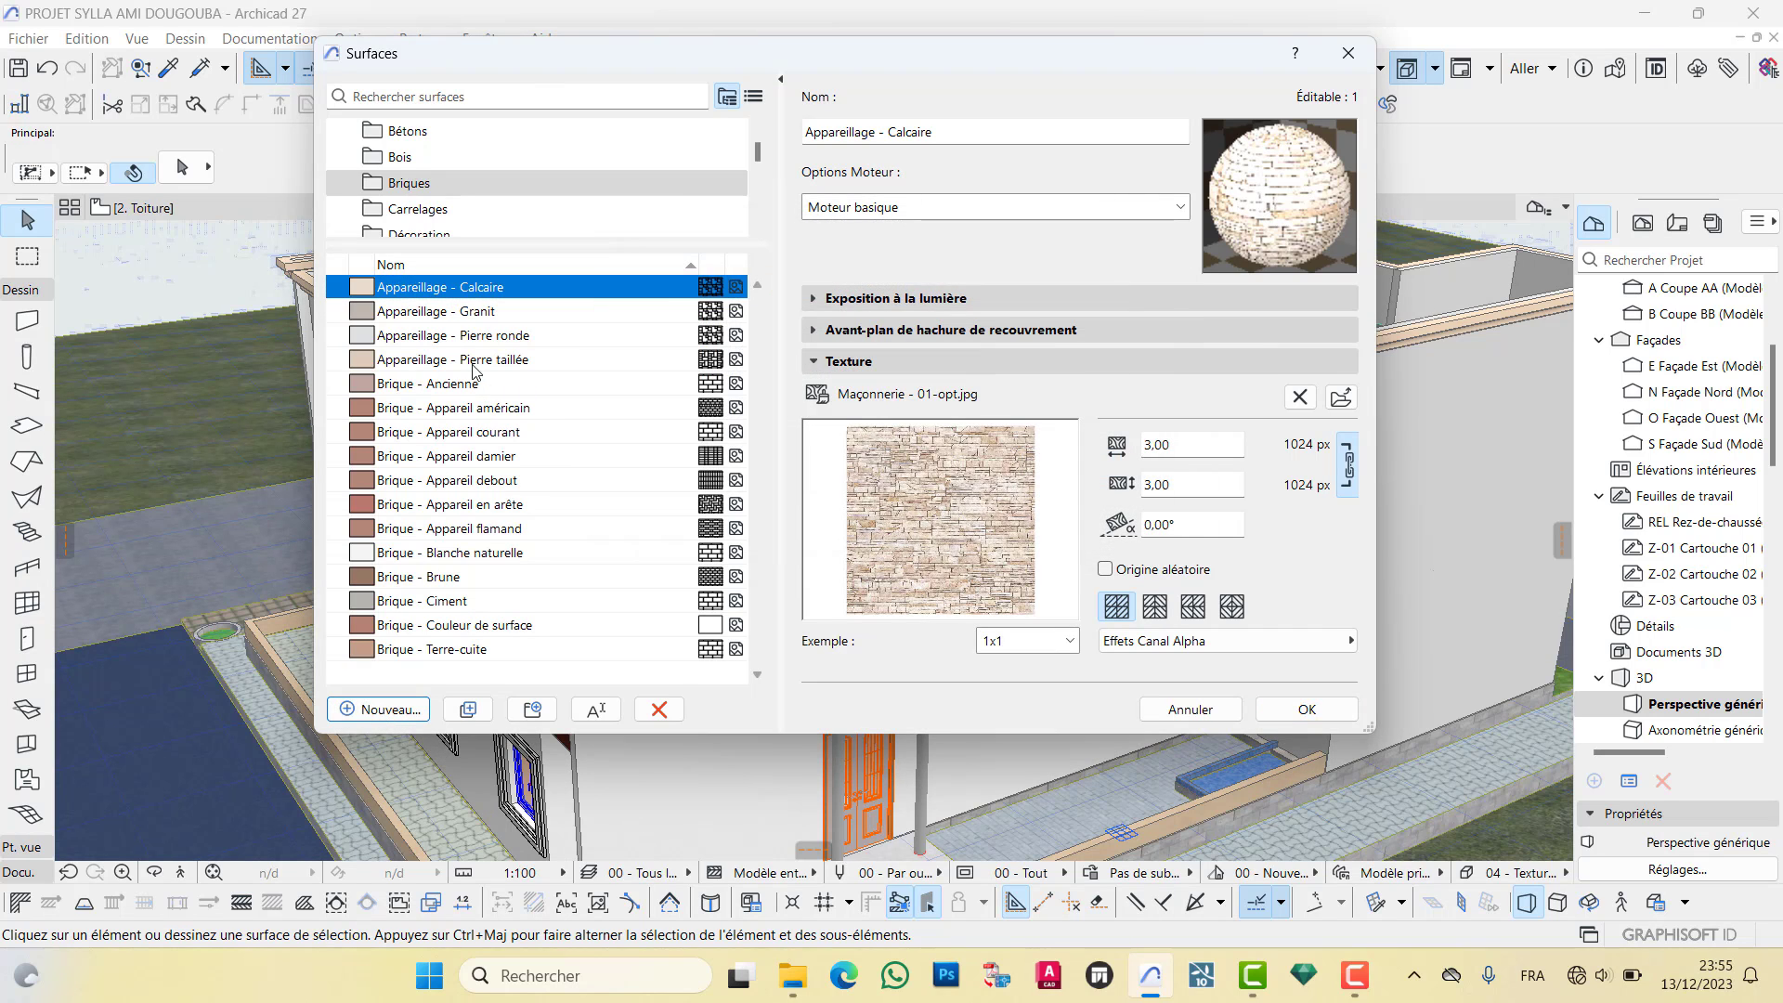
Create a new surface named Brique - Ciment FOF as a duplicate of Brique - Ciment
click(407, 386)
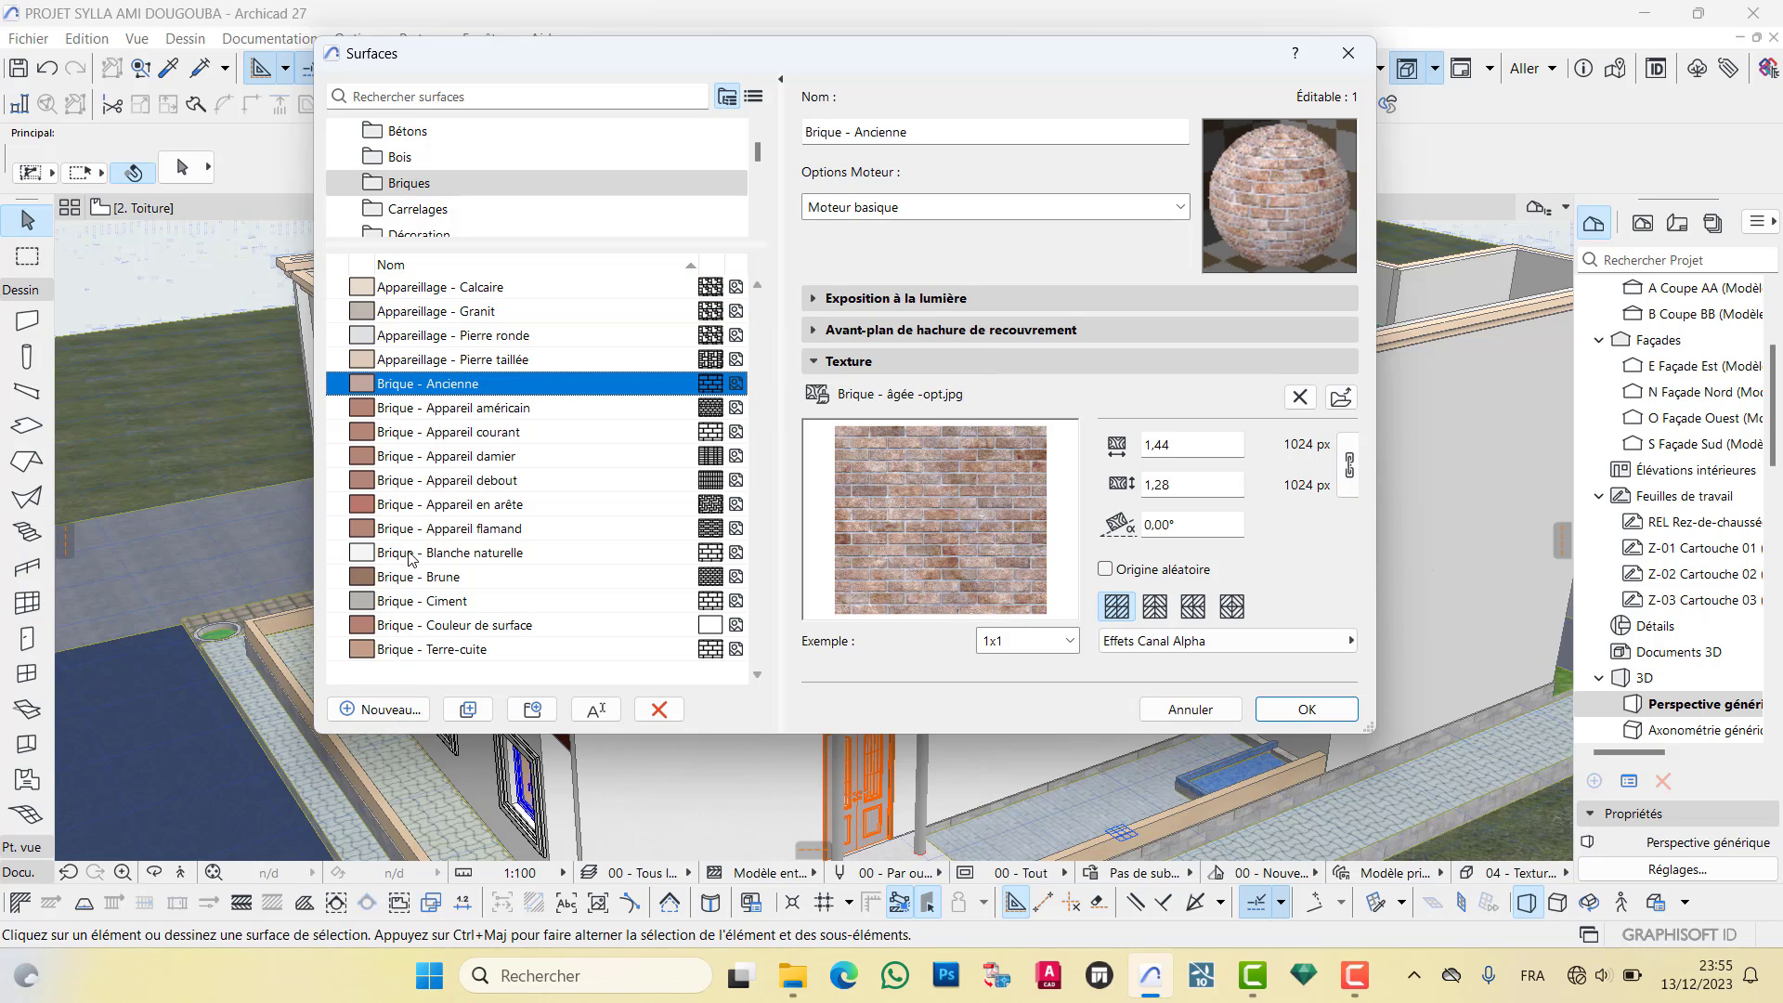
click(419, 603)
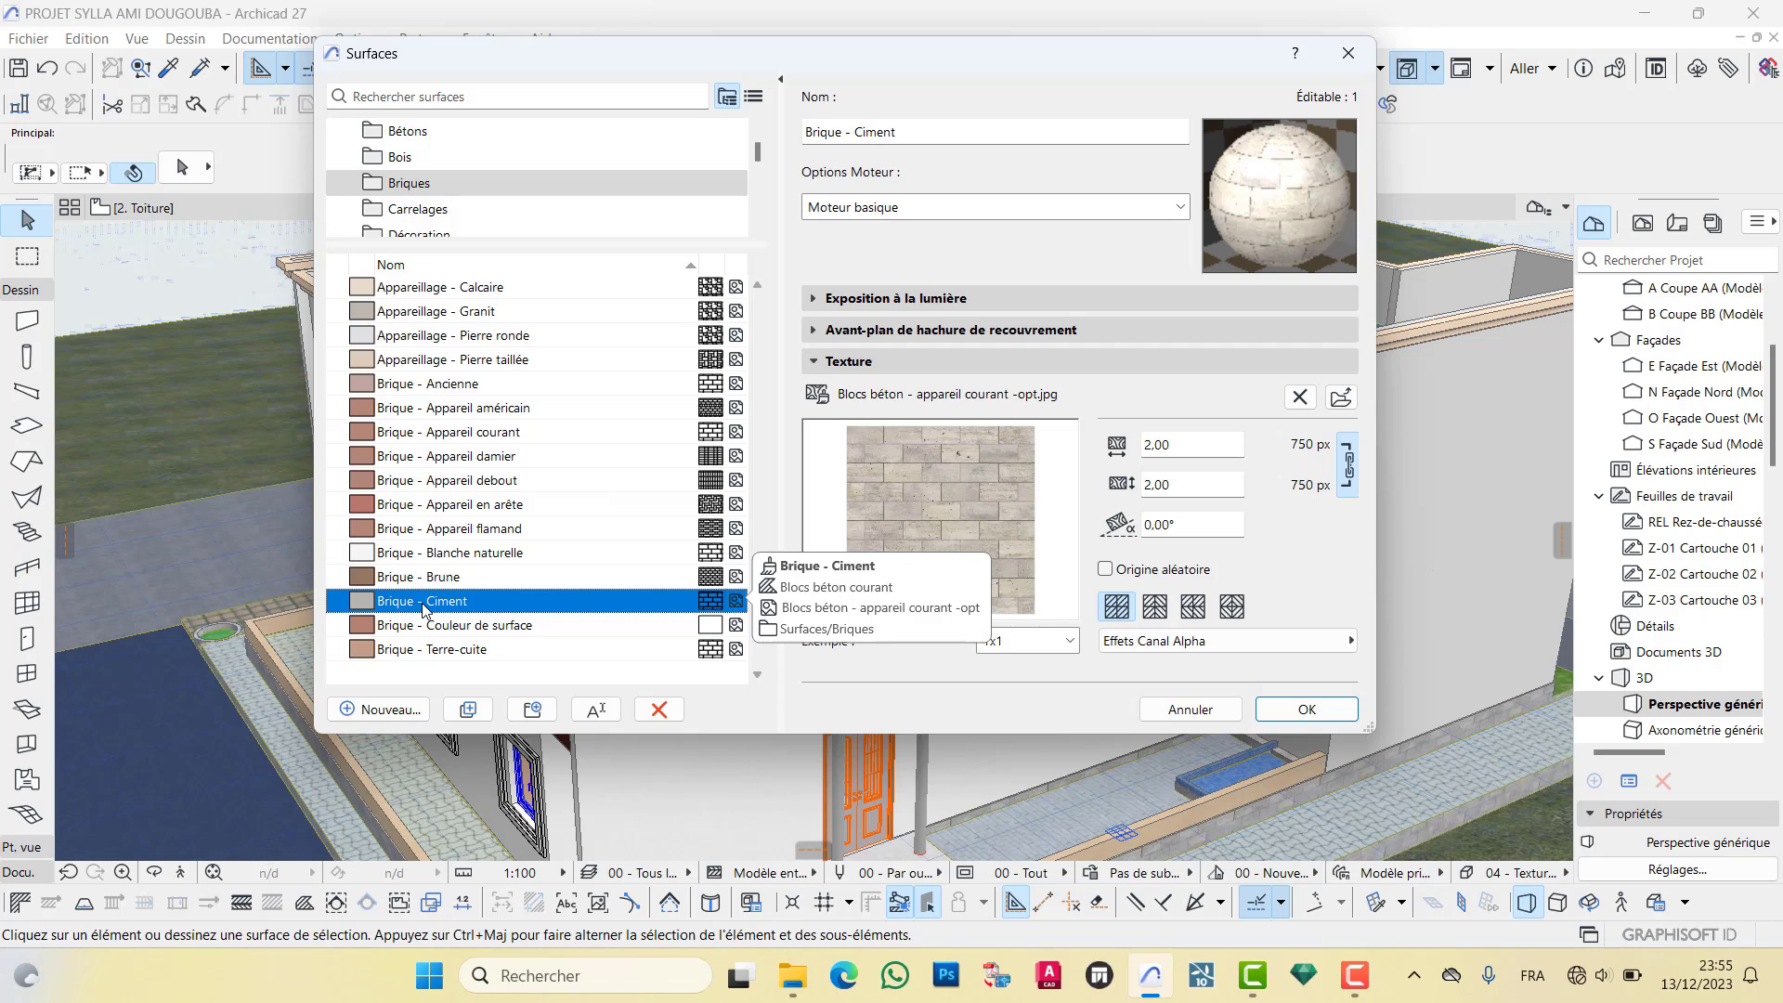
click(378, 710)
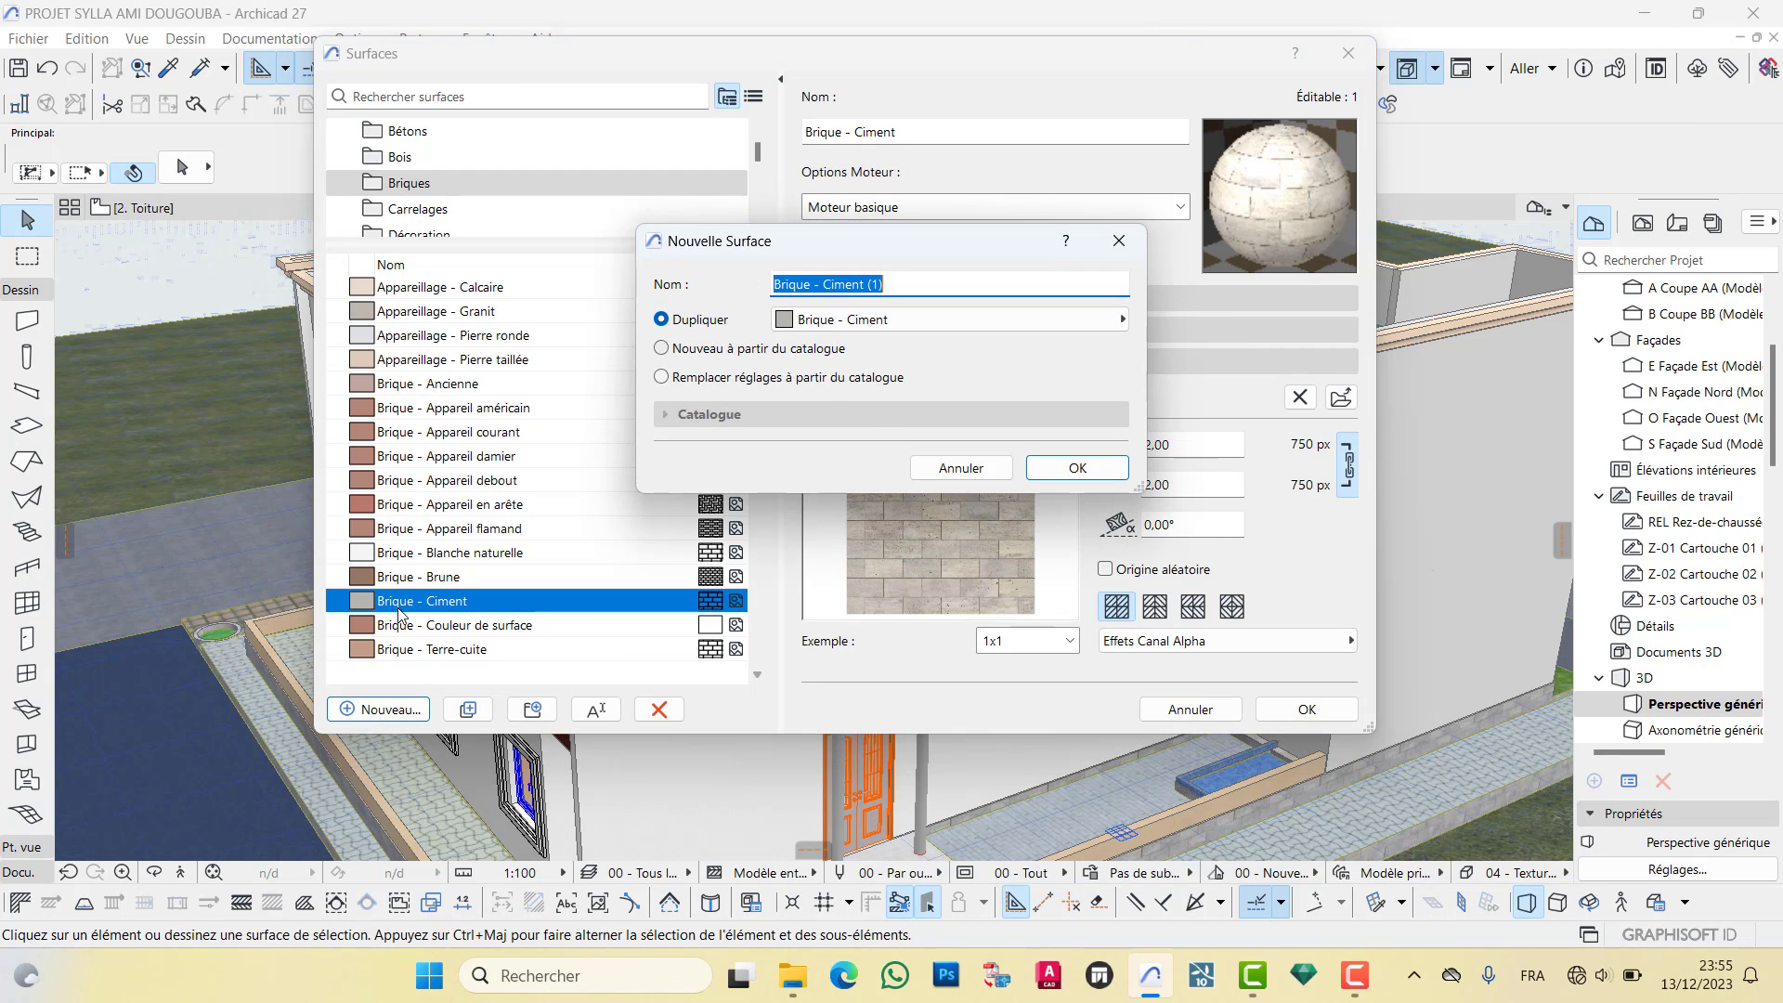
click(912, 285)
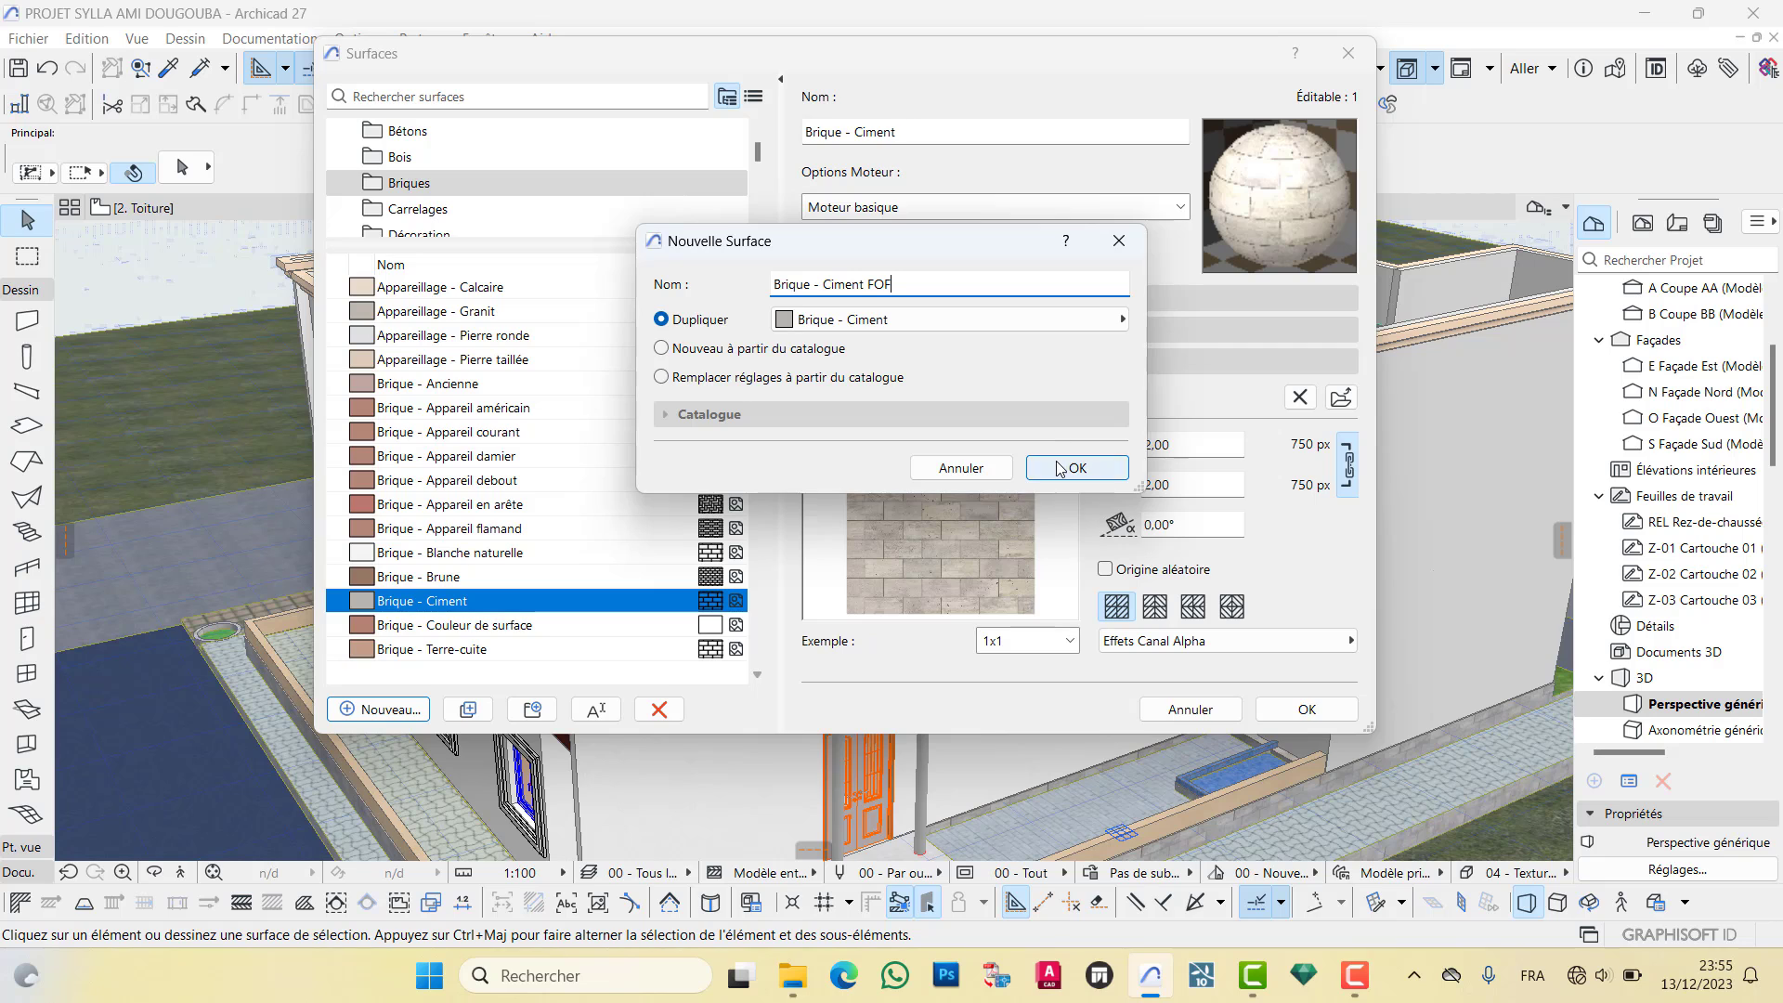
click(1077, 469)
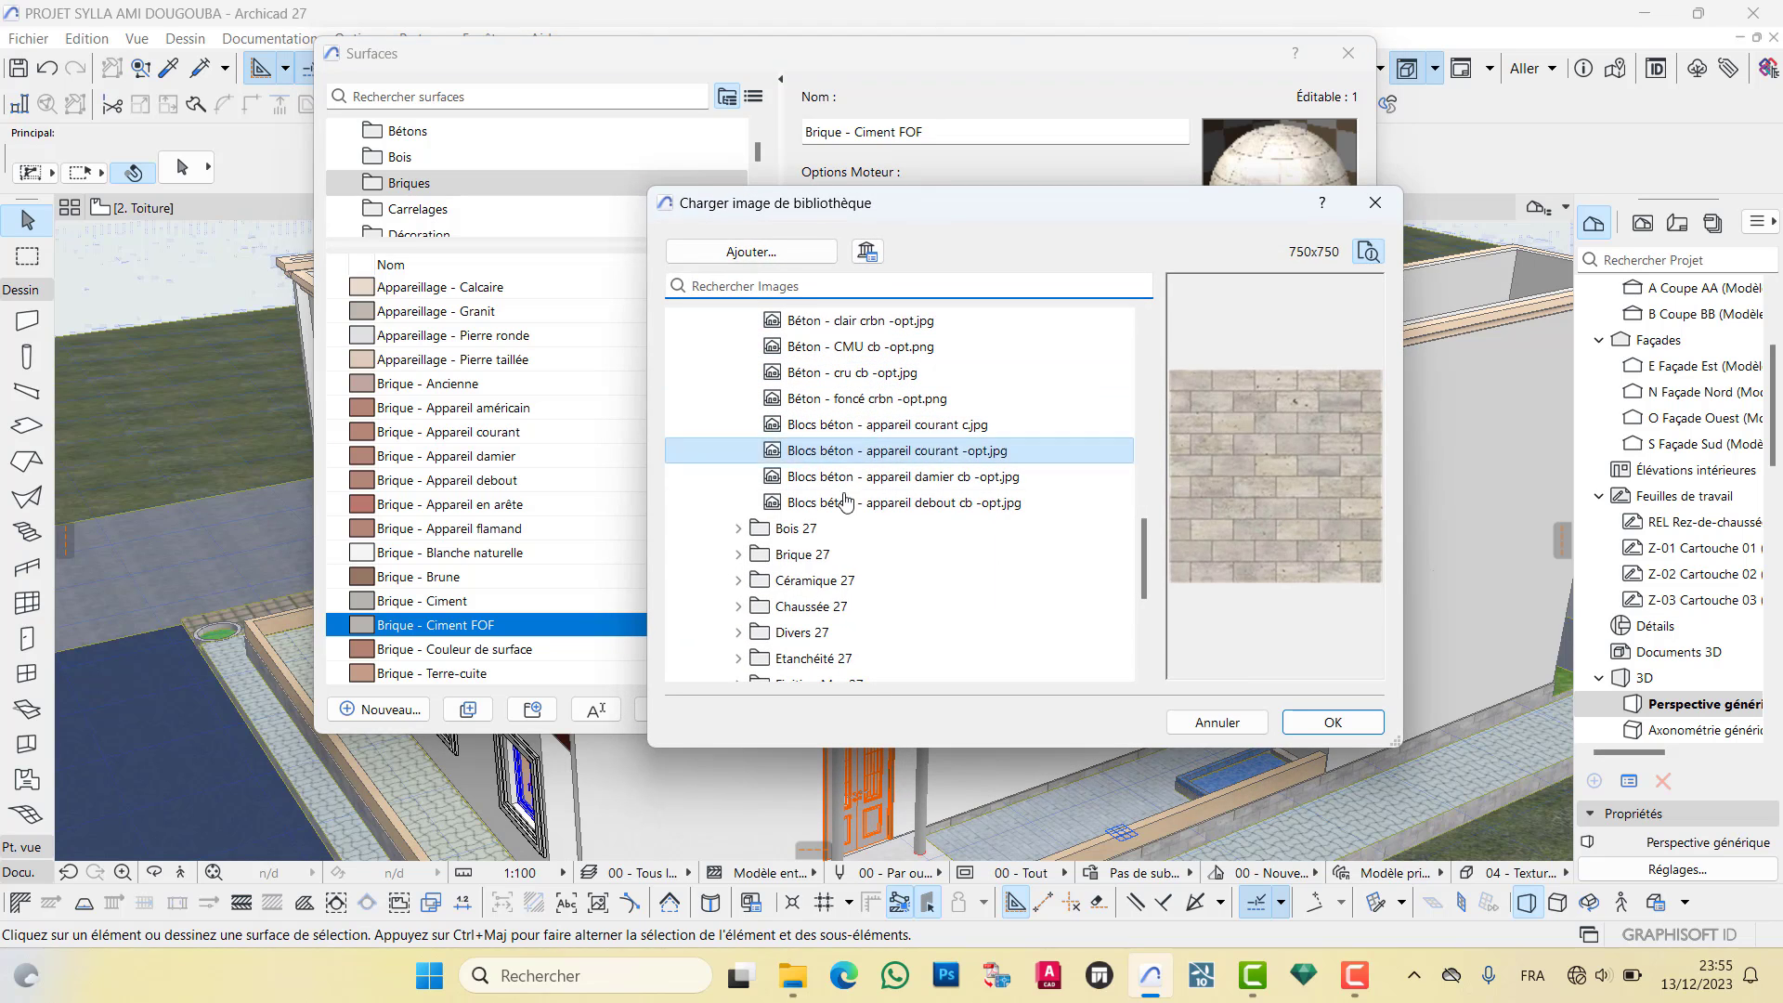
Preview the damier, debout and courant concrete block images in the library's Béton 27 folder as texture candidates
click(821, 476)
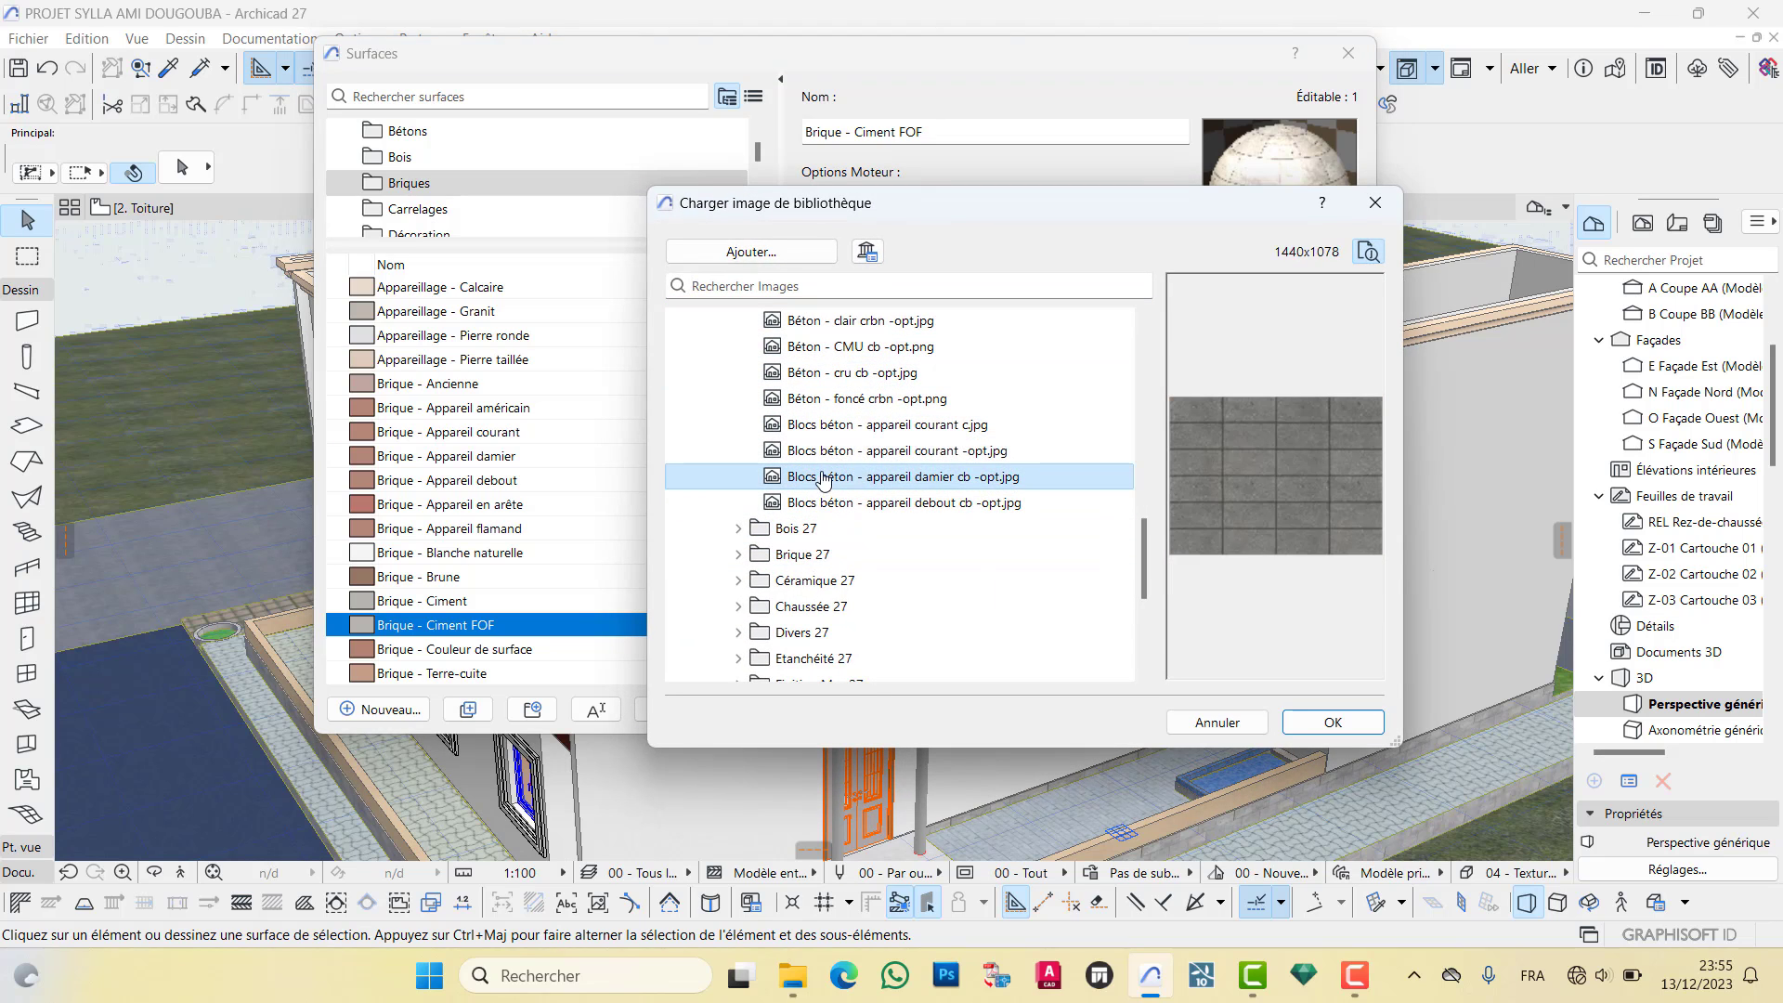
scroll(831, 436, up, 10)
scroll(844, 400, up, 3)
scroll(850, 446, down, 12)
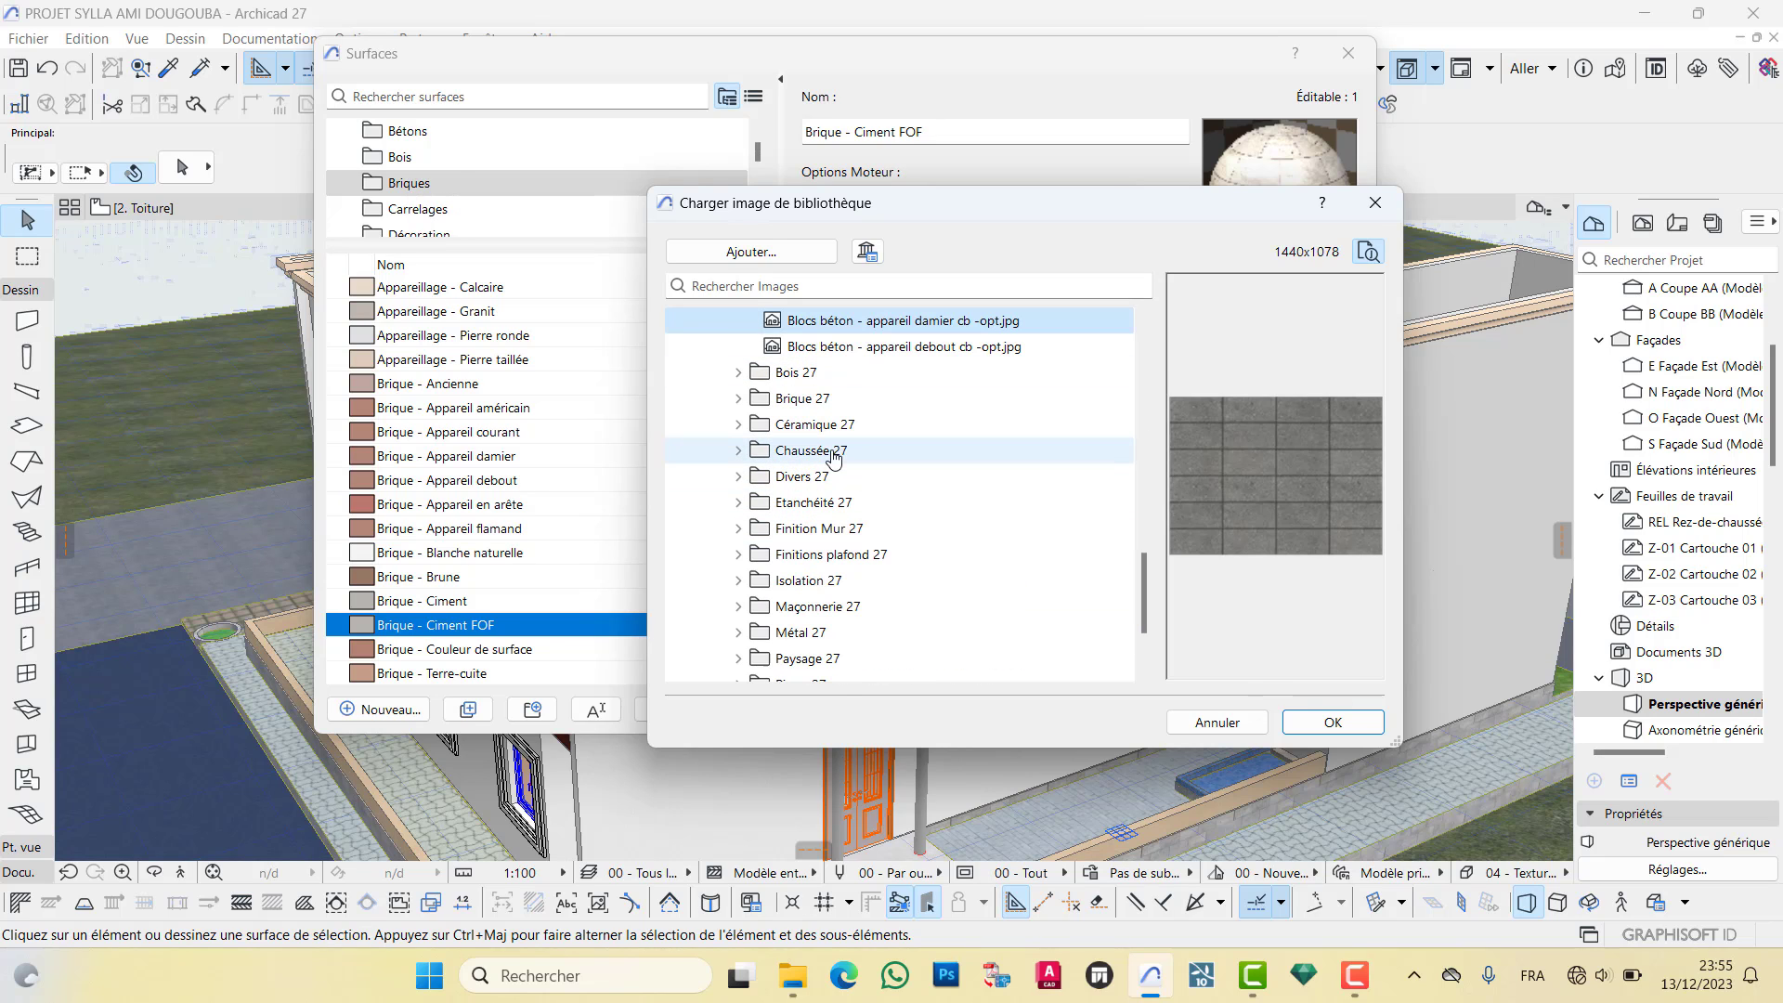
scroll(817, 437, up, 5)
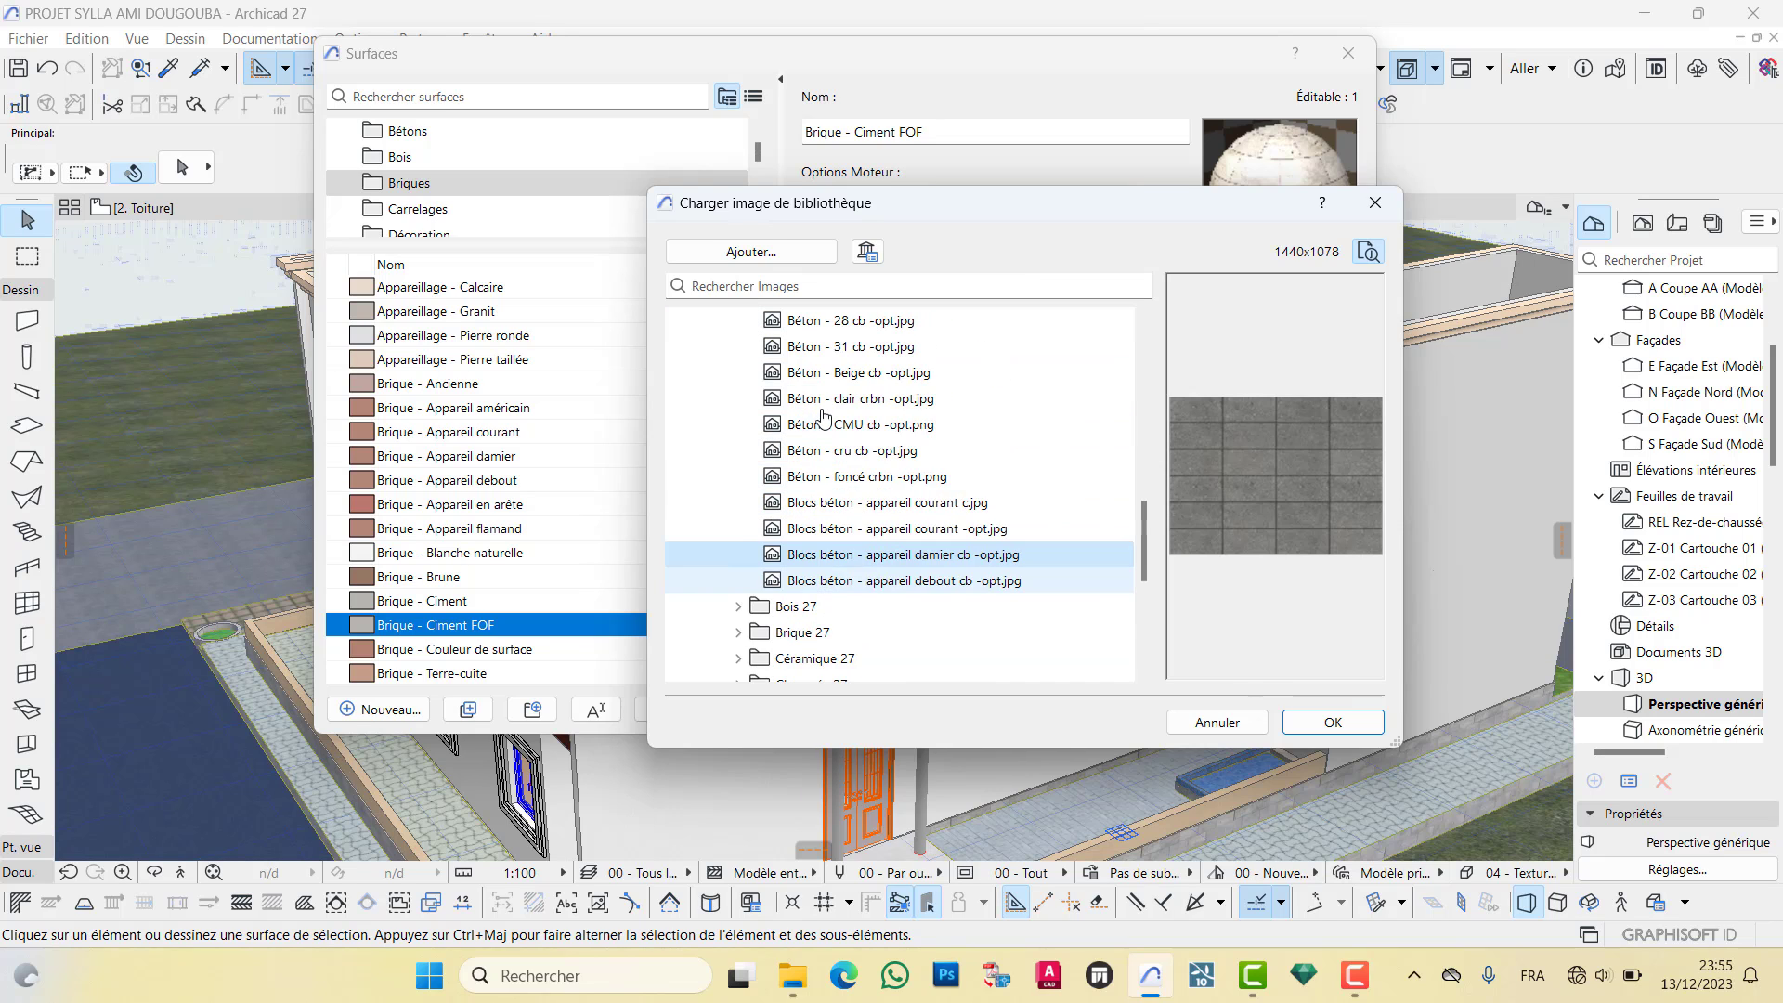
scroll(821, 466, down, 4)
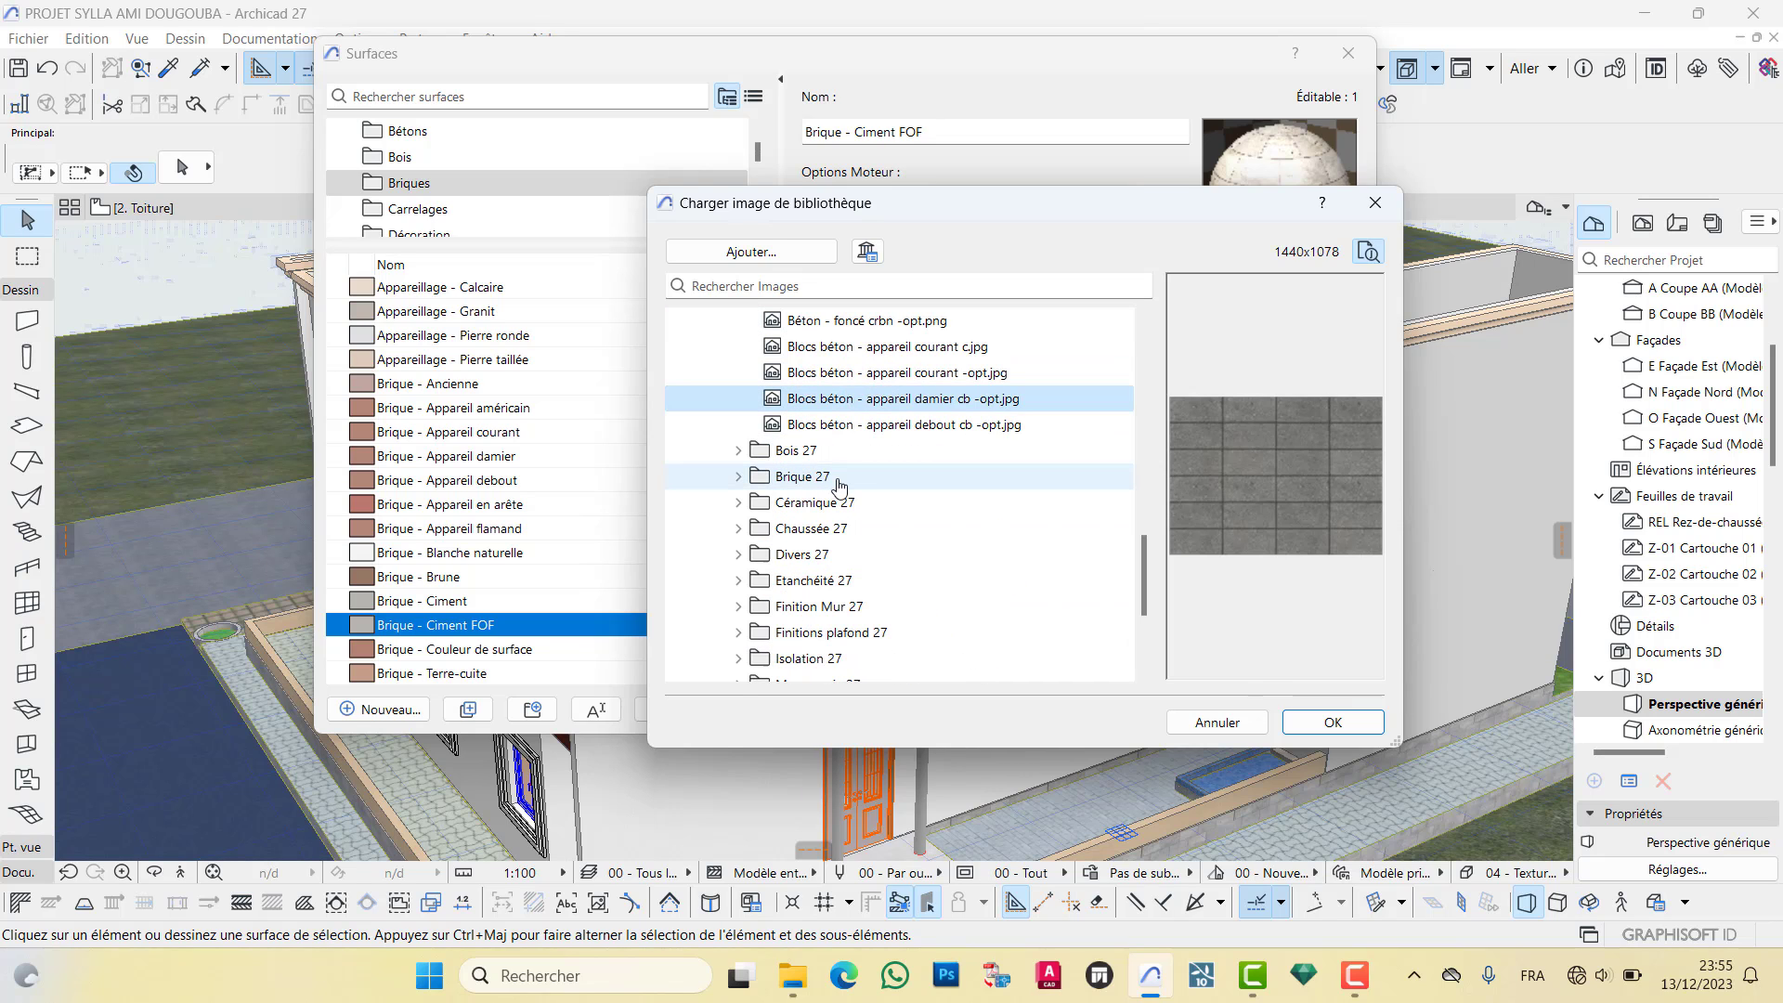
click(870, 425)
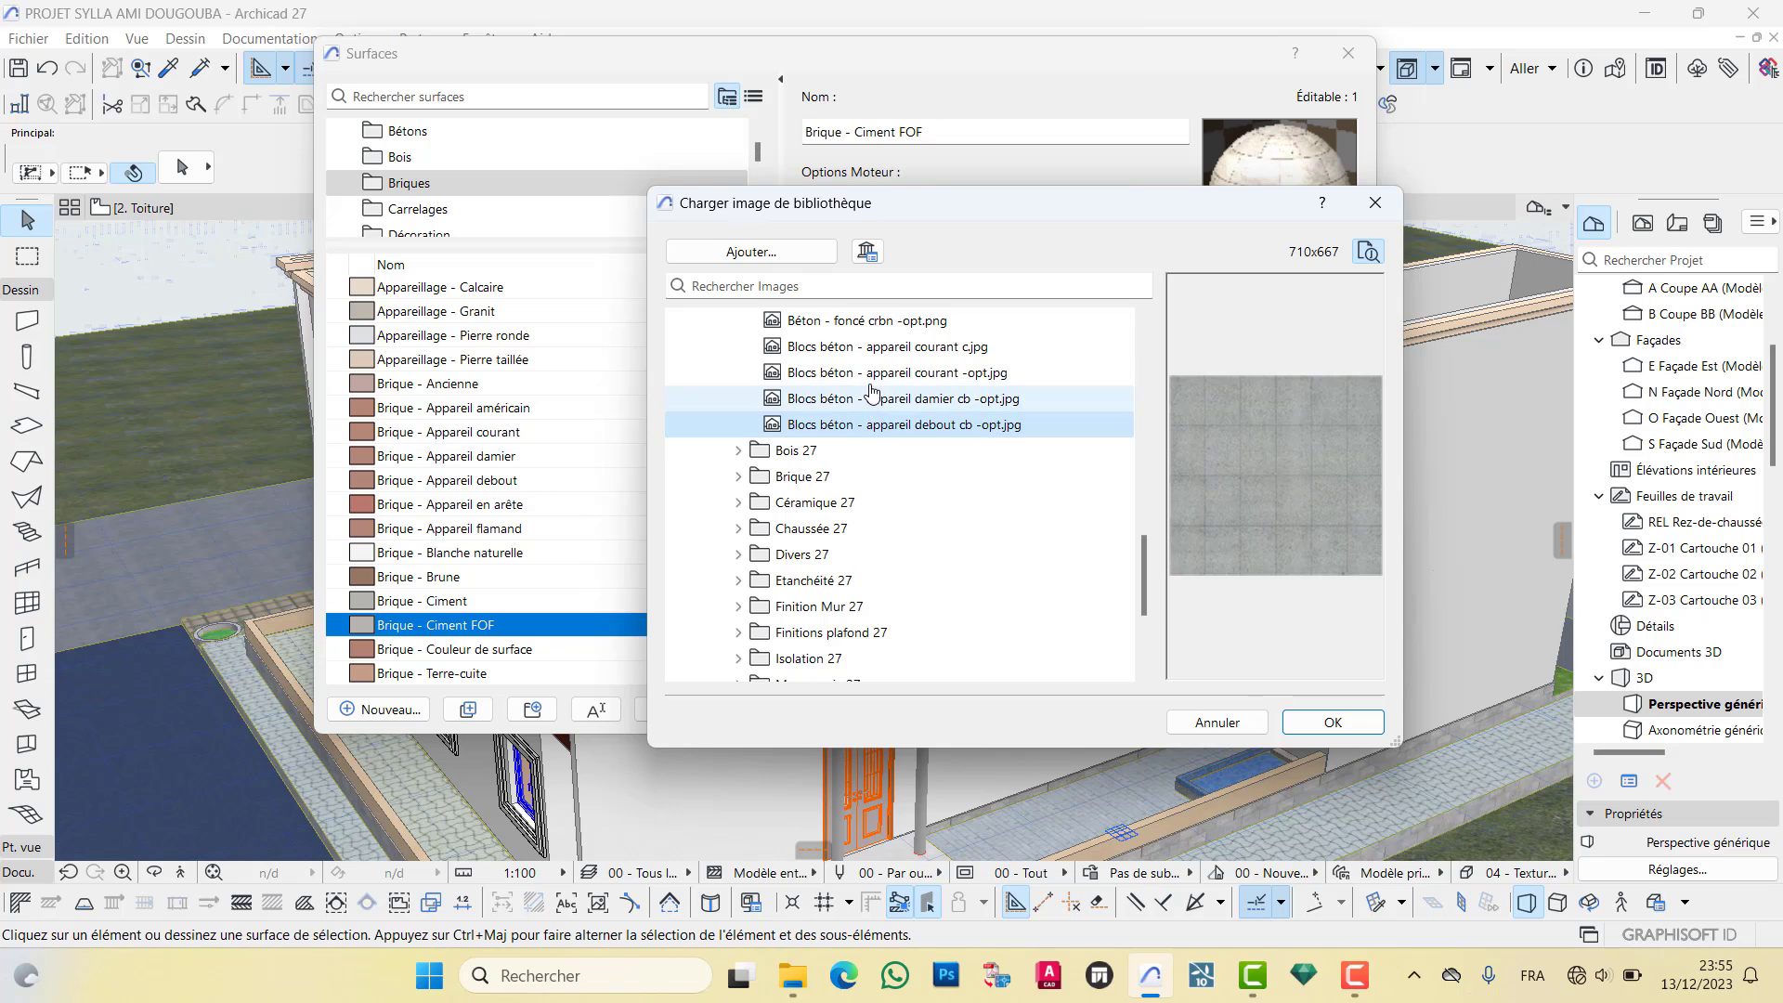
click(868, 372)
scroll(822, 390, up, 5)
scroll(822, 390, up, 5)
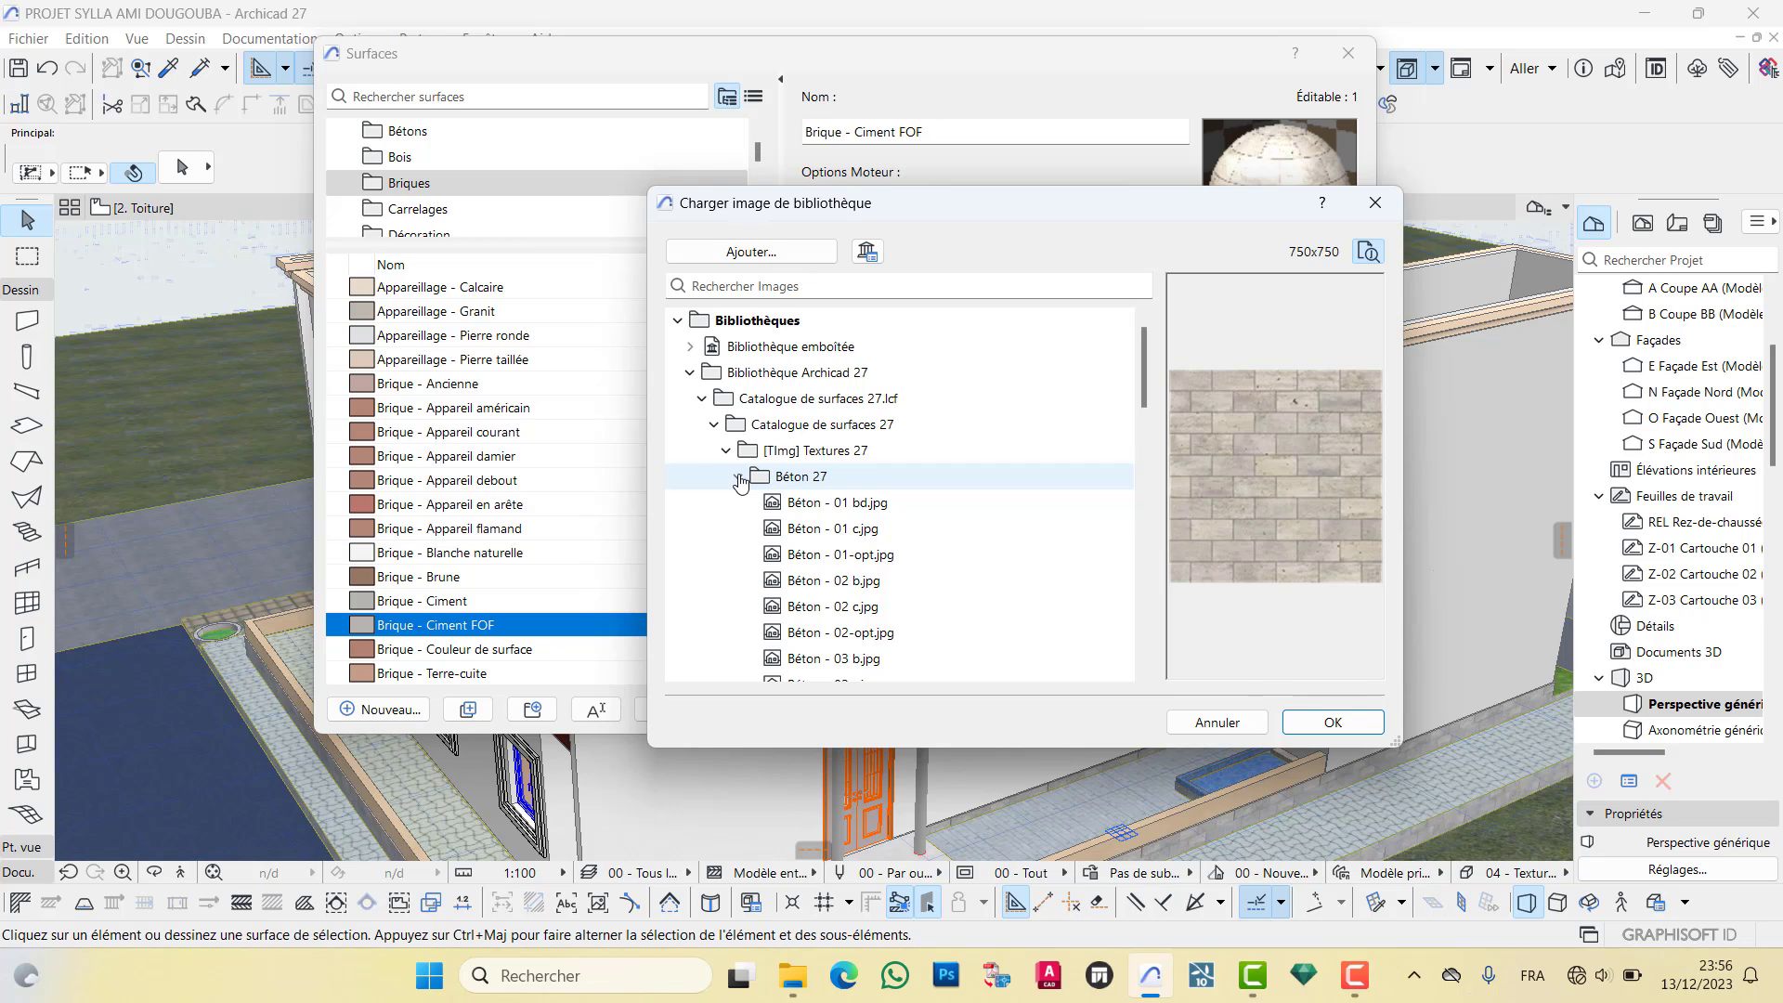
Collapse the Béton 27 folder, expand Brique 27 and preview the image Brique - 01 b.jpg
click(739, 477)
double_click(754, 531)
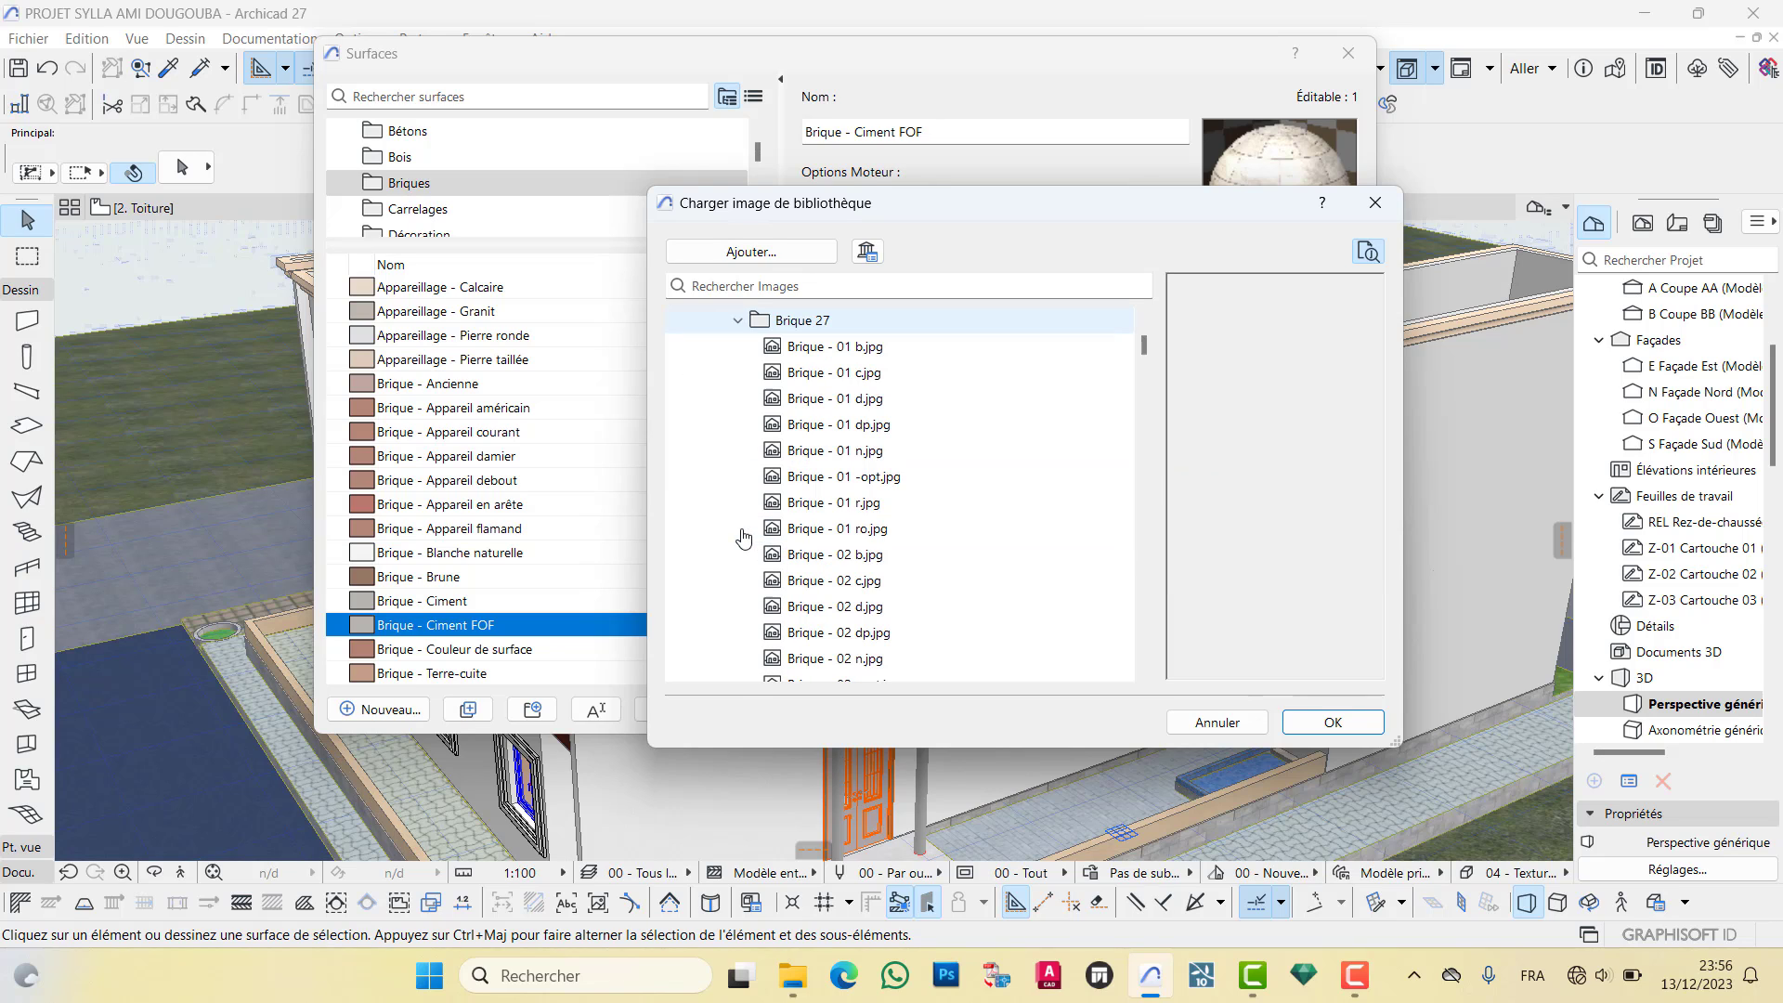
click(873, 346)
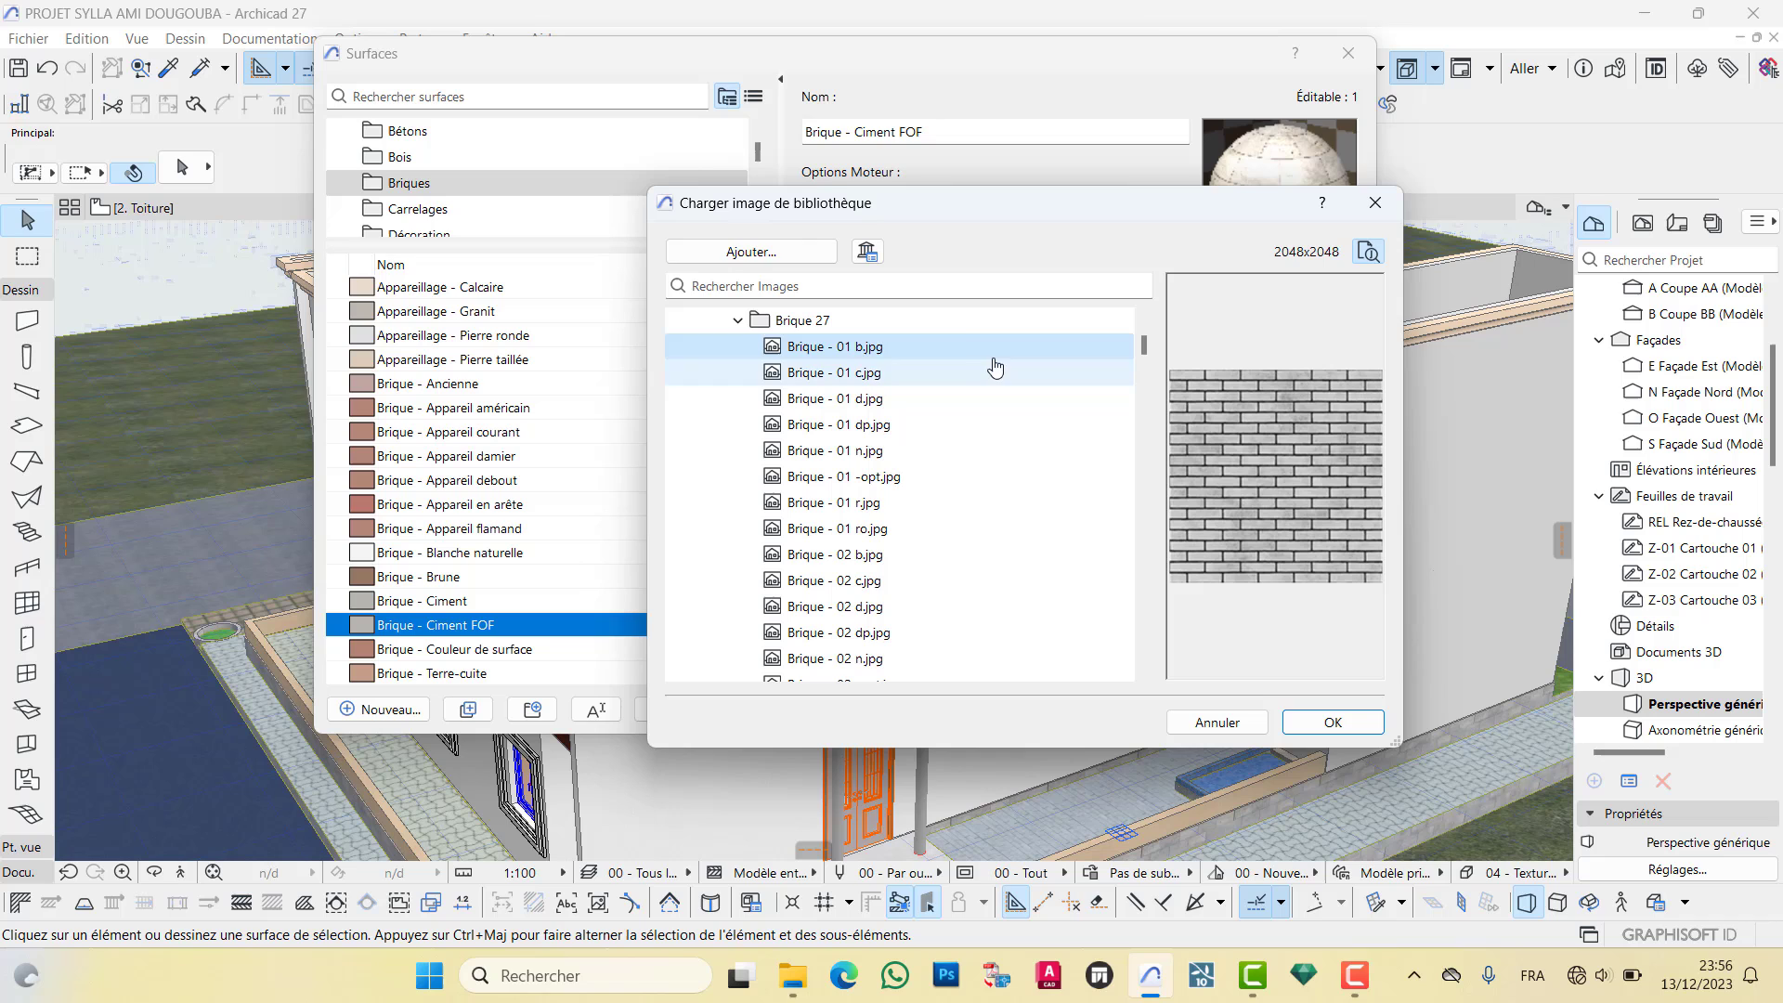
Start adding an external texture image and browse to the Brique folder inside DOSSIER BIBLIOTHEQUE ARTLANTIS, Texture-Brique
click(780, 252)
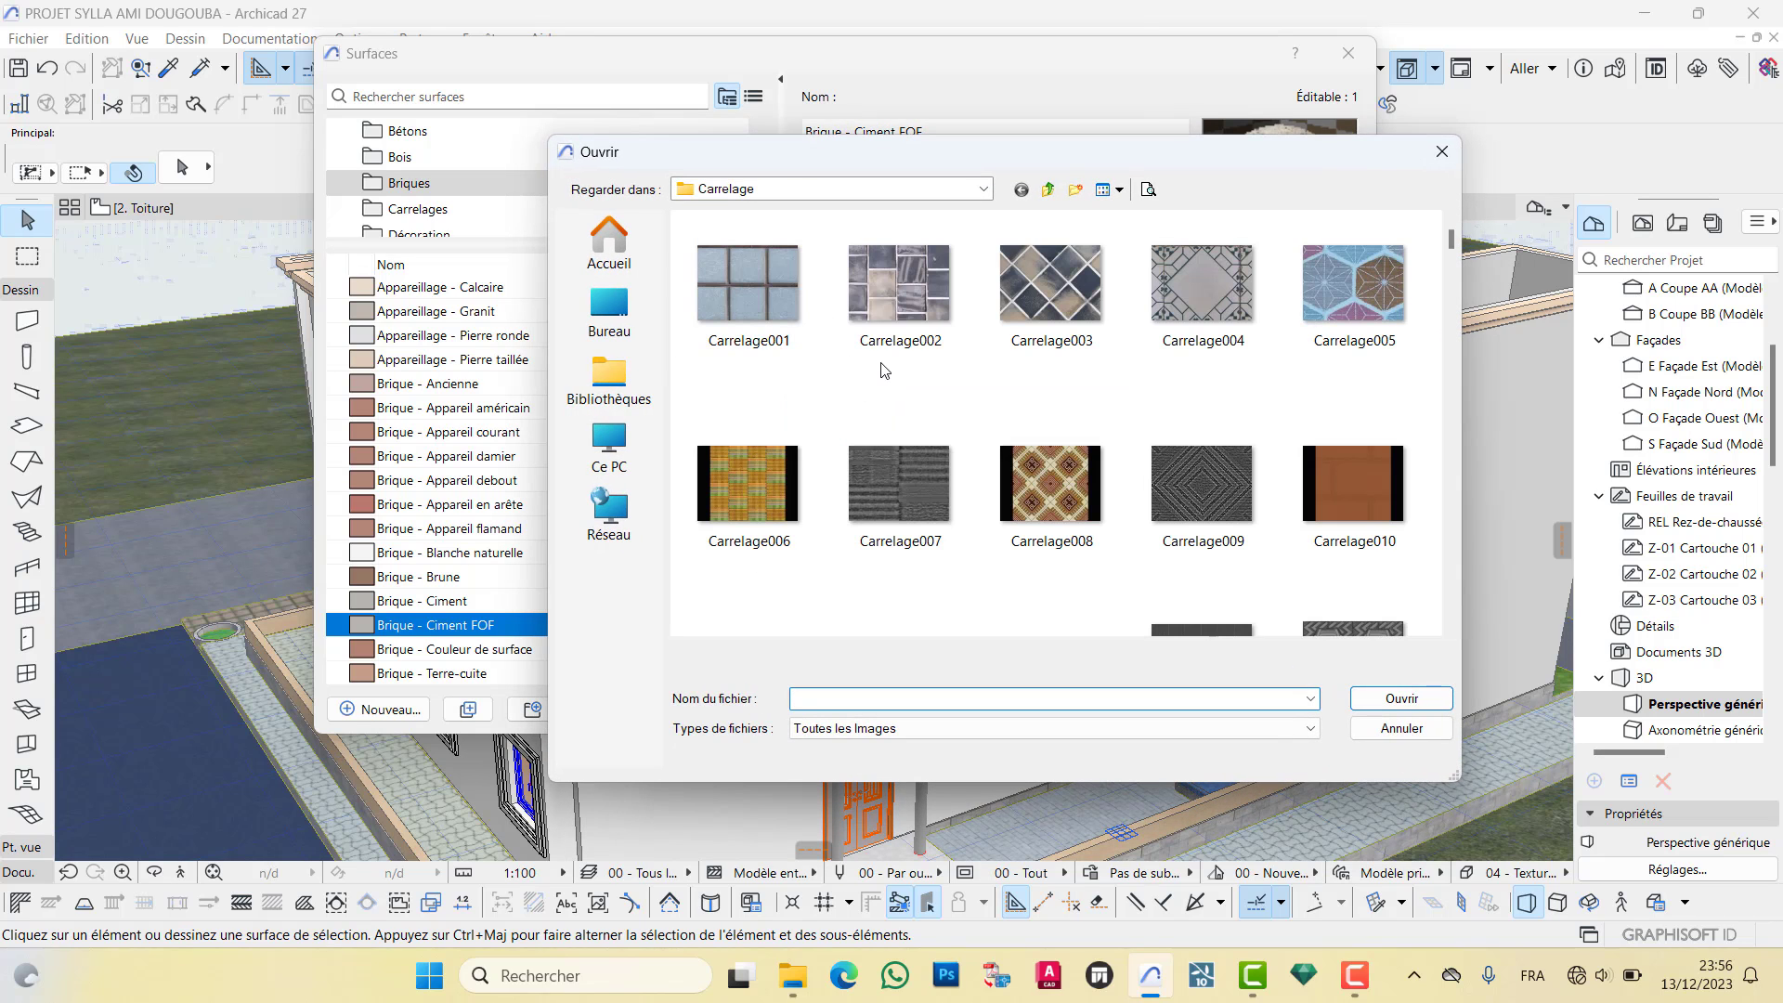
click(824, 189)
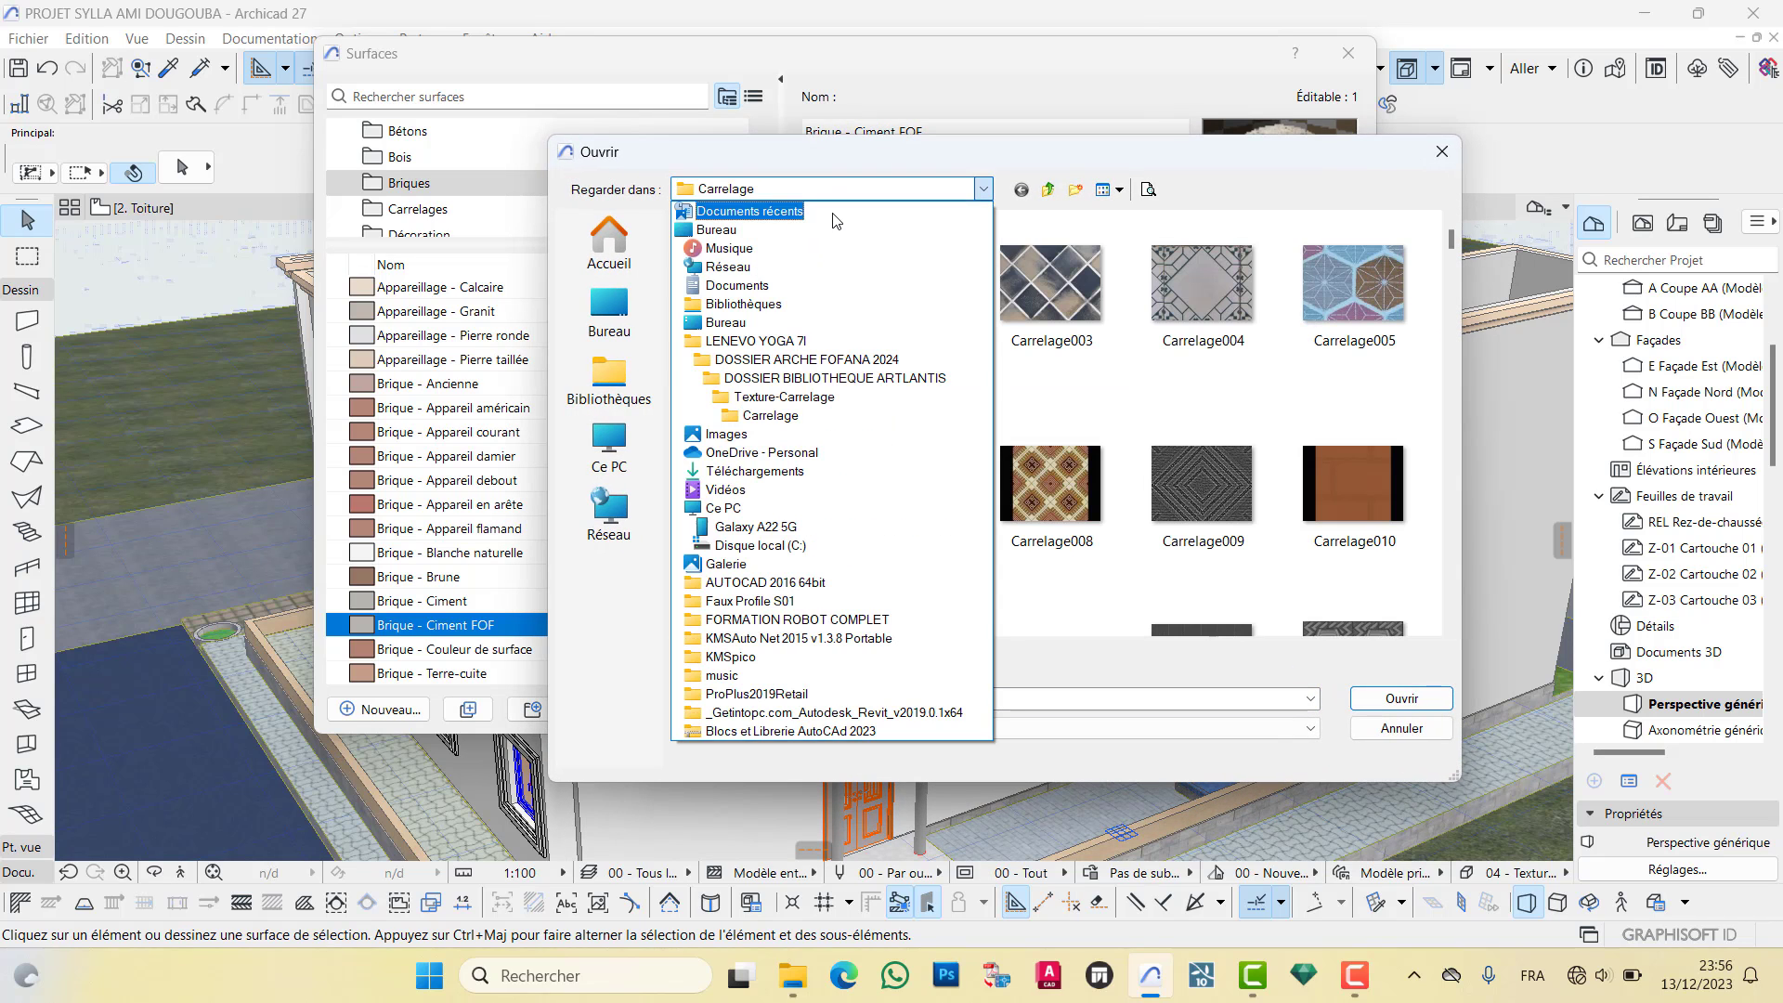
click(792, 398)
click(873, 190)
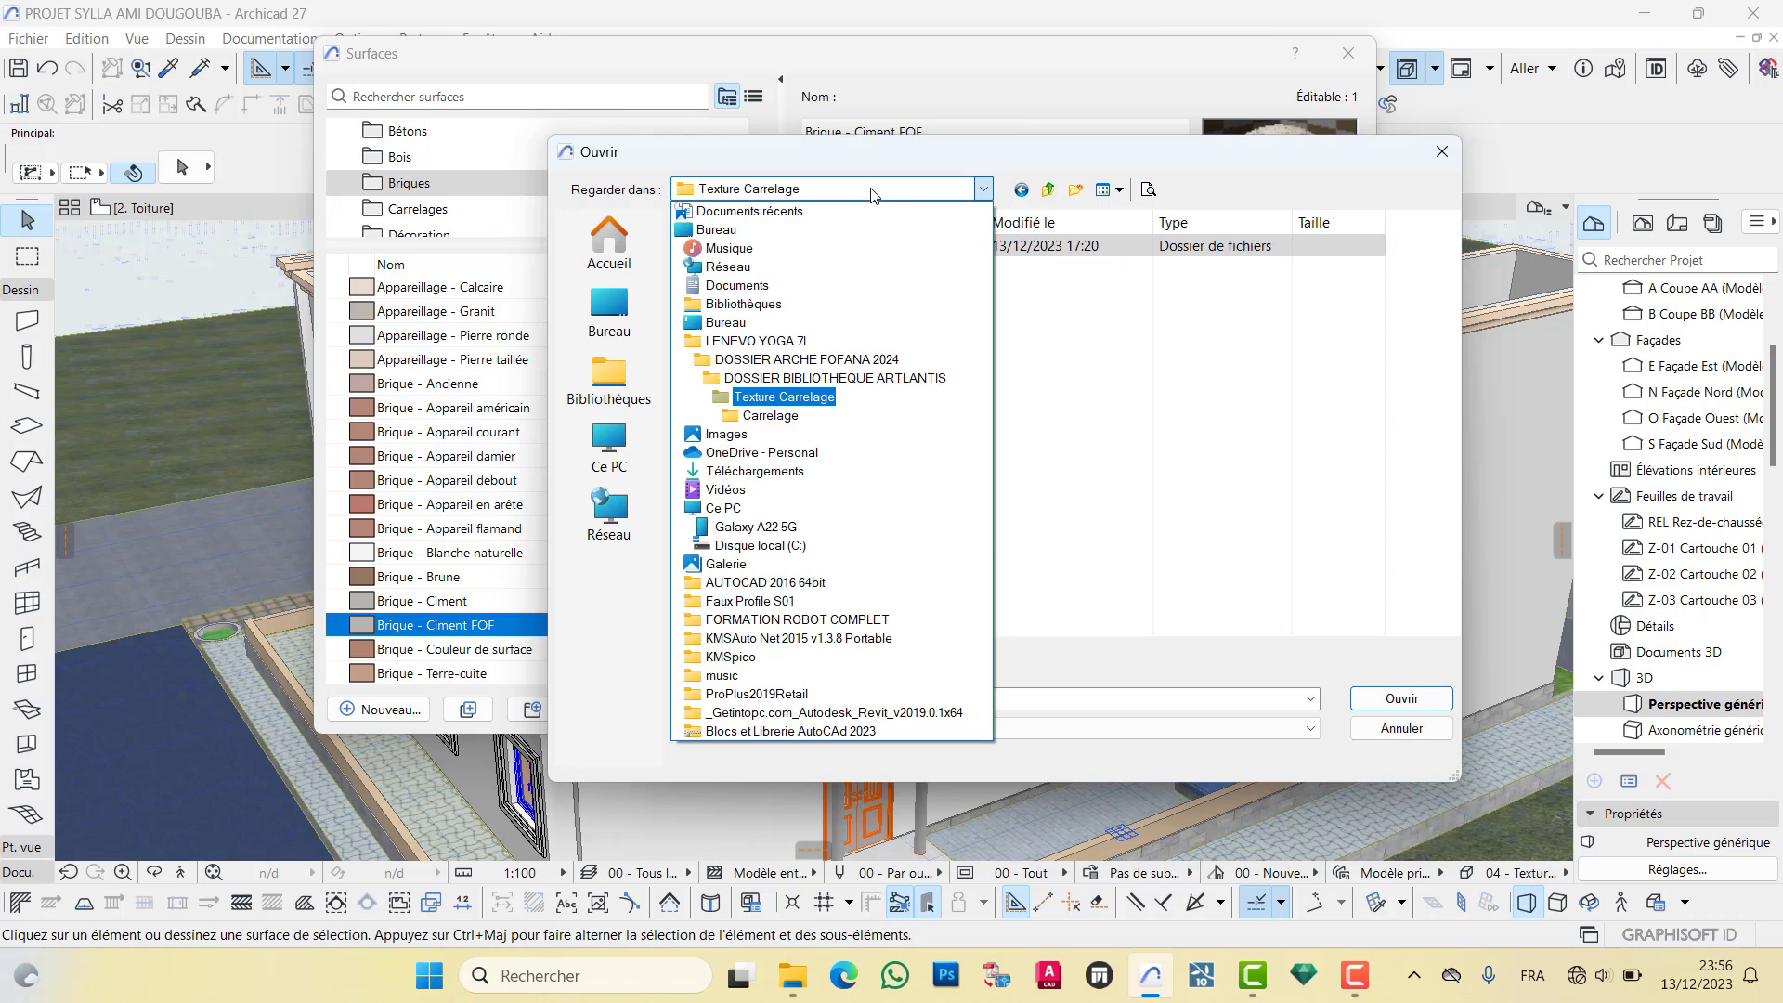
click(846, 381)
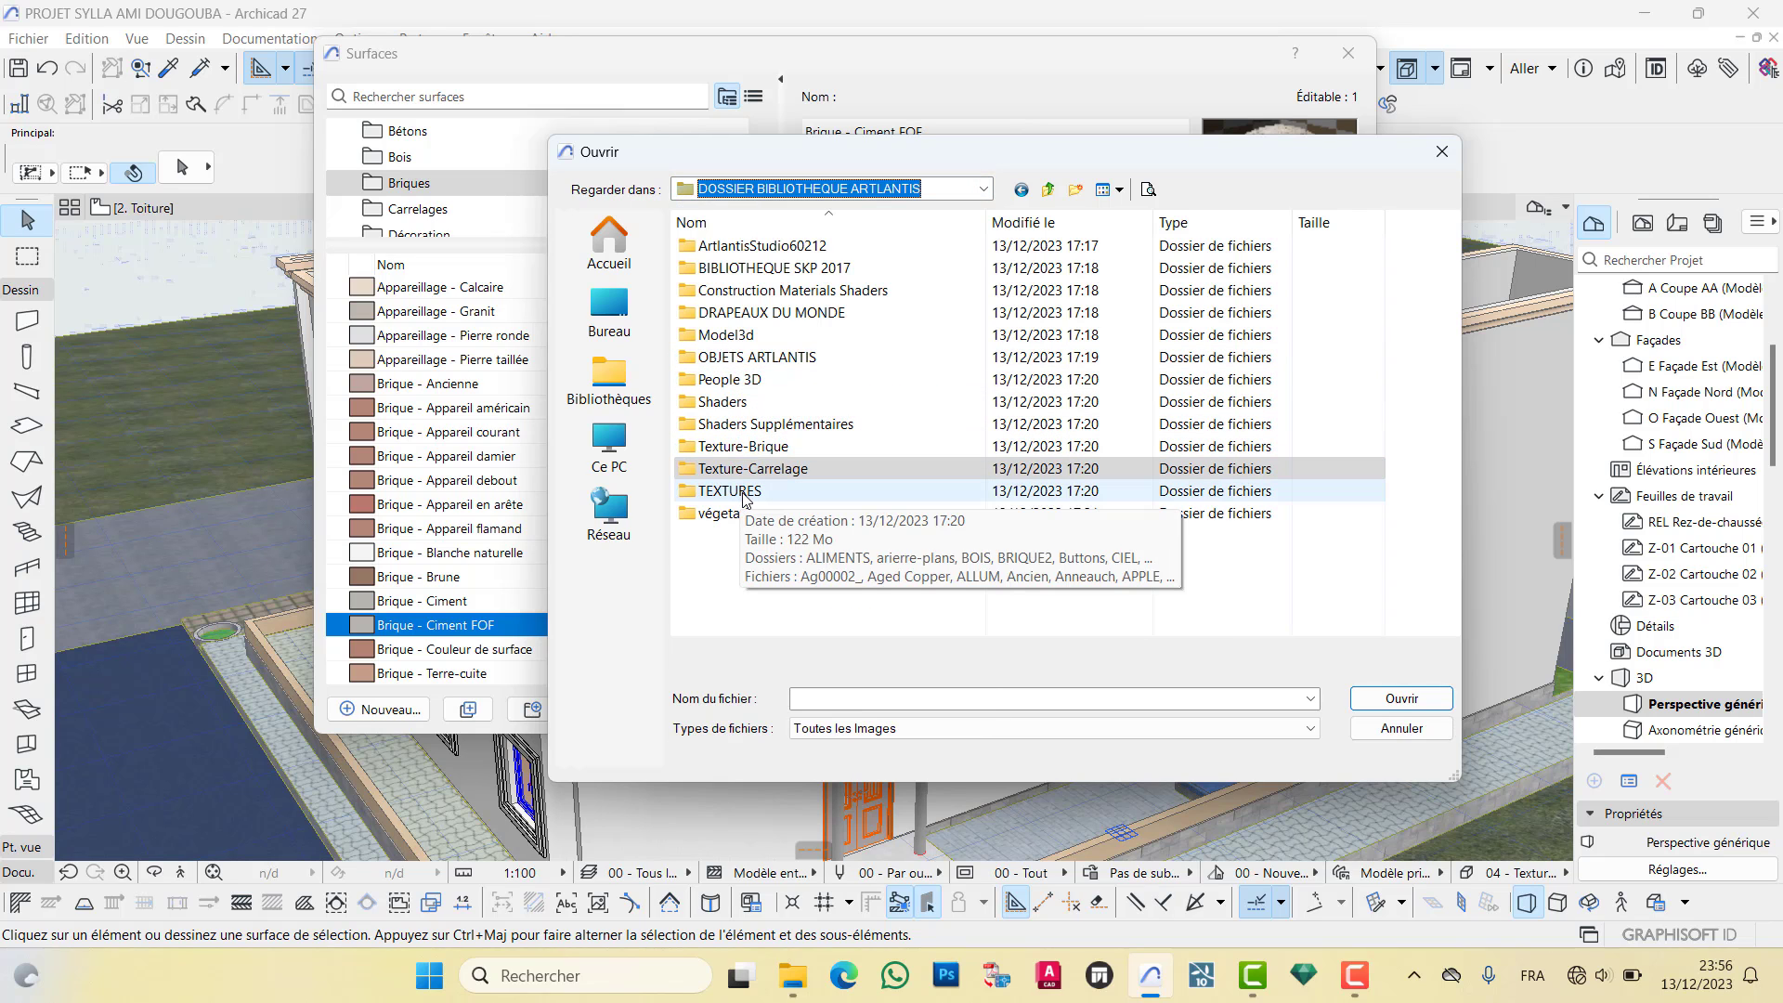
double_click(777, 444)
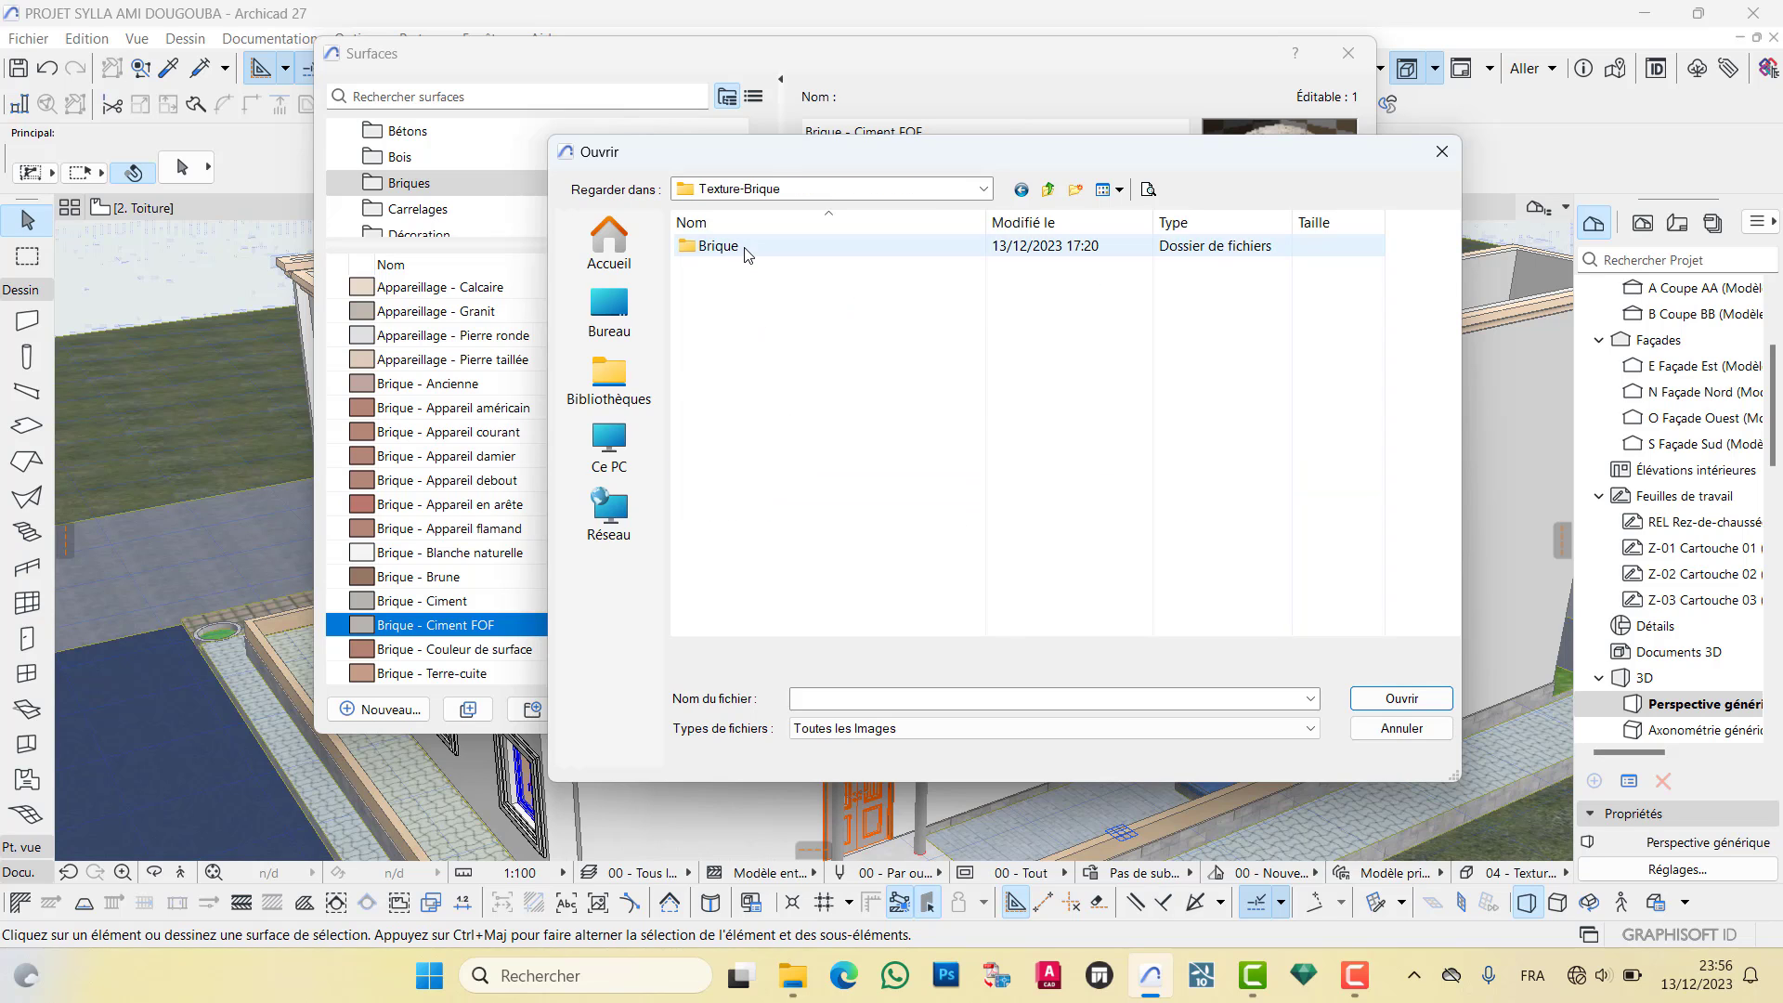
double_click(720, 247)
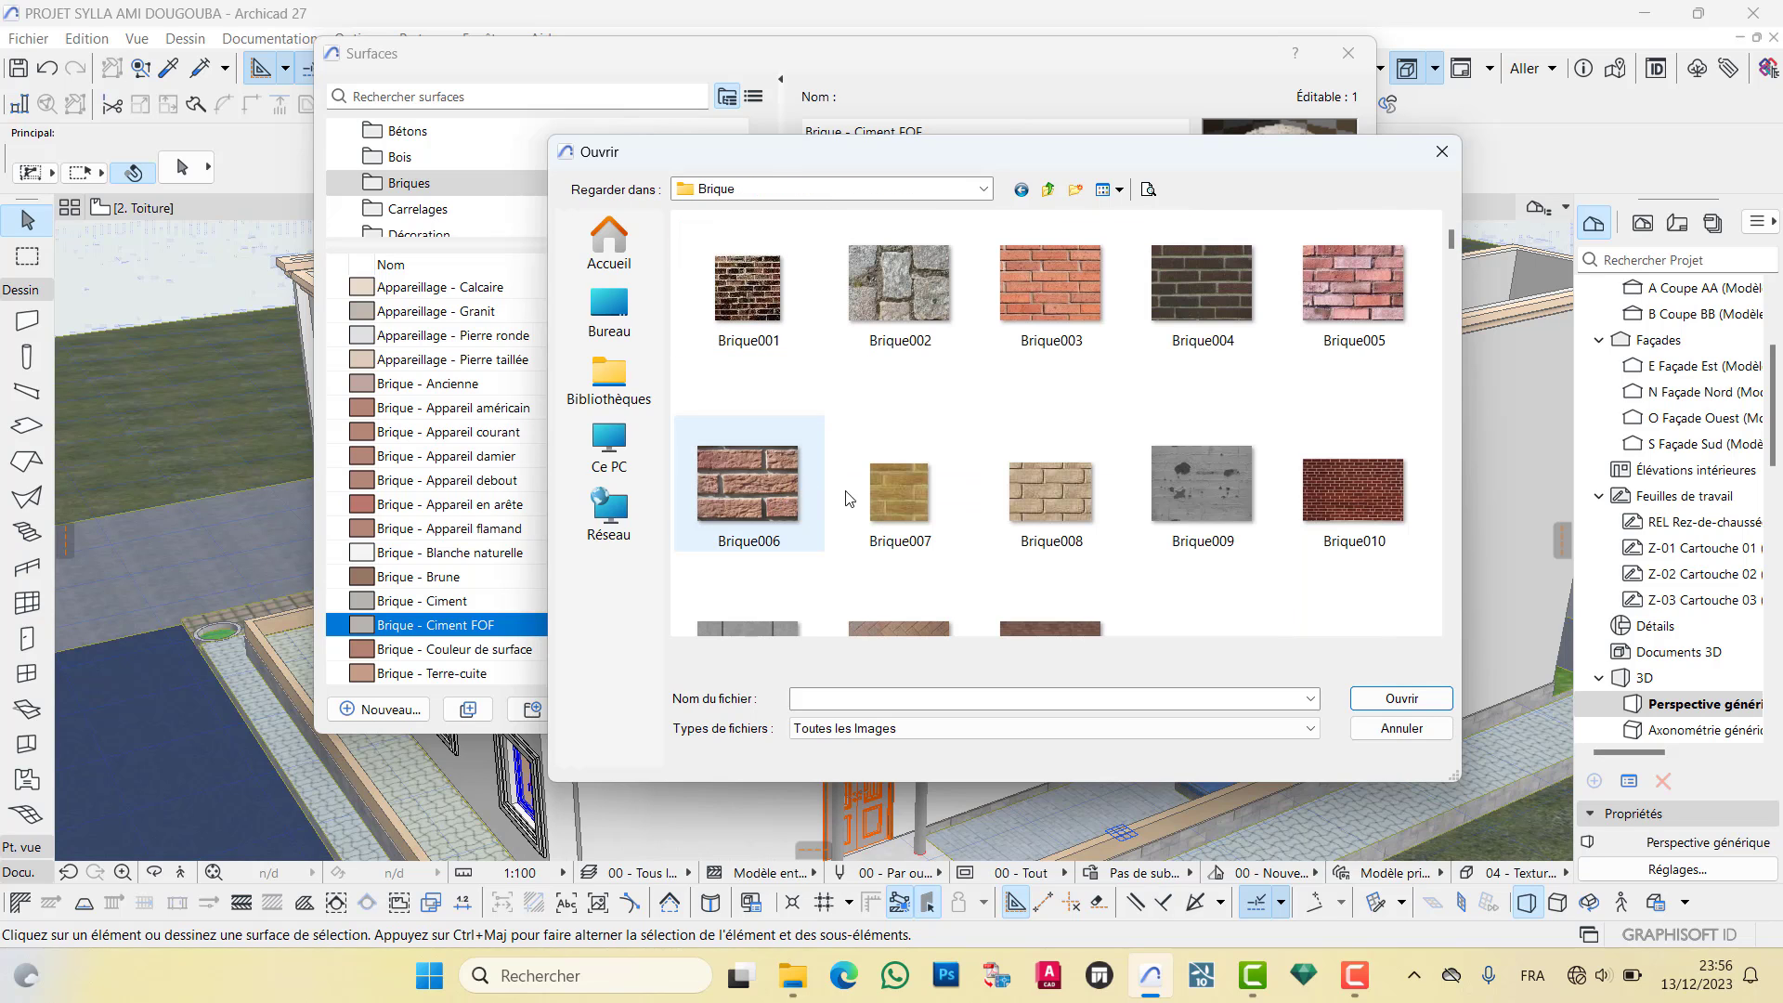
Look through the brick images in the Brique folder for a suitable wall texture
scroll(892, 488, down, 3)
scroll(922, 481, down, 3)
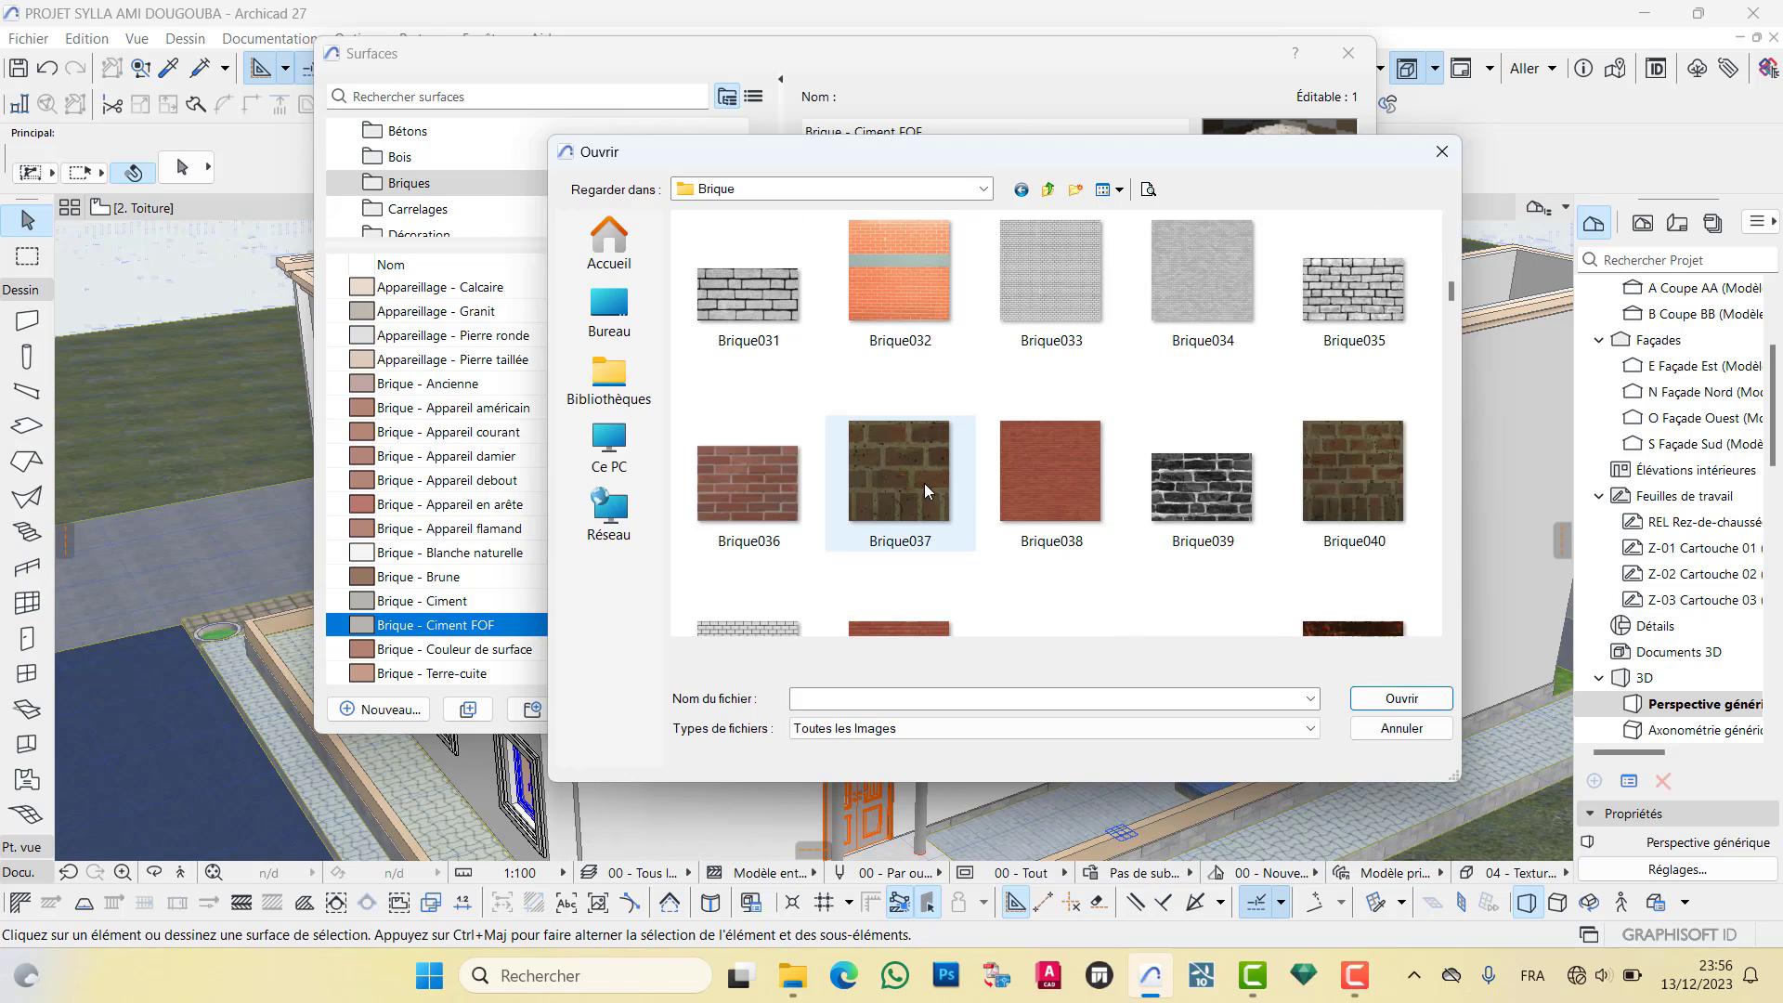
scroll(927, 485, down, 3)
scroll(929, 487, down, 1)
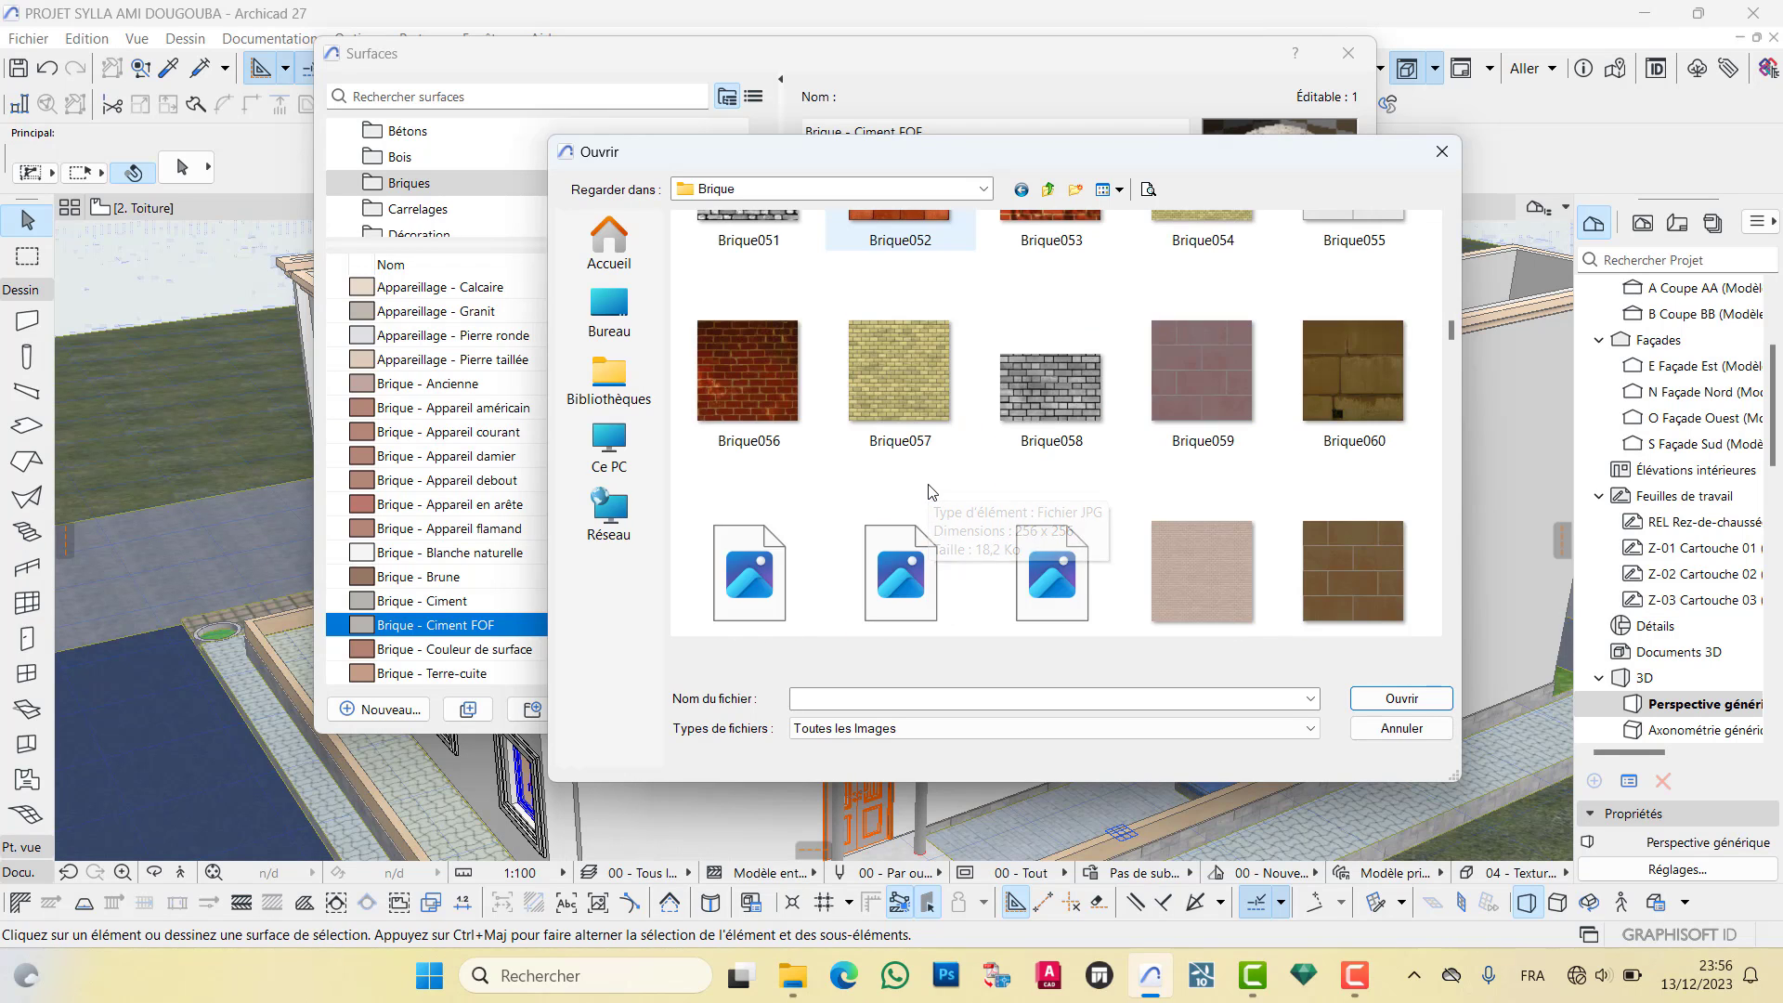
scroll(929, 488, down, 2)
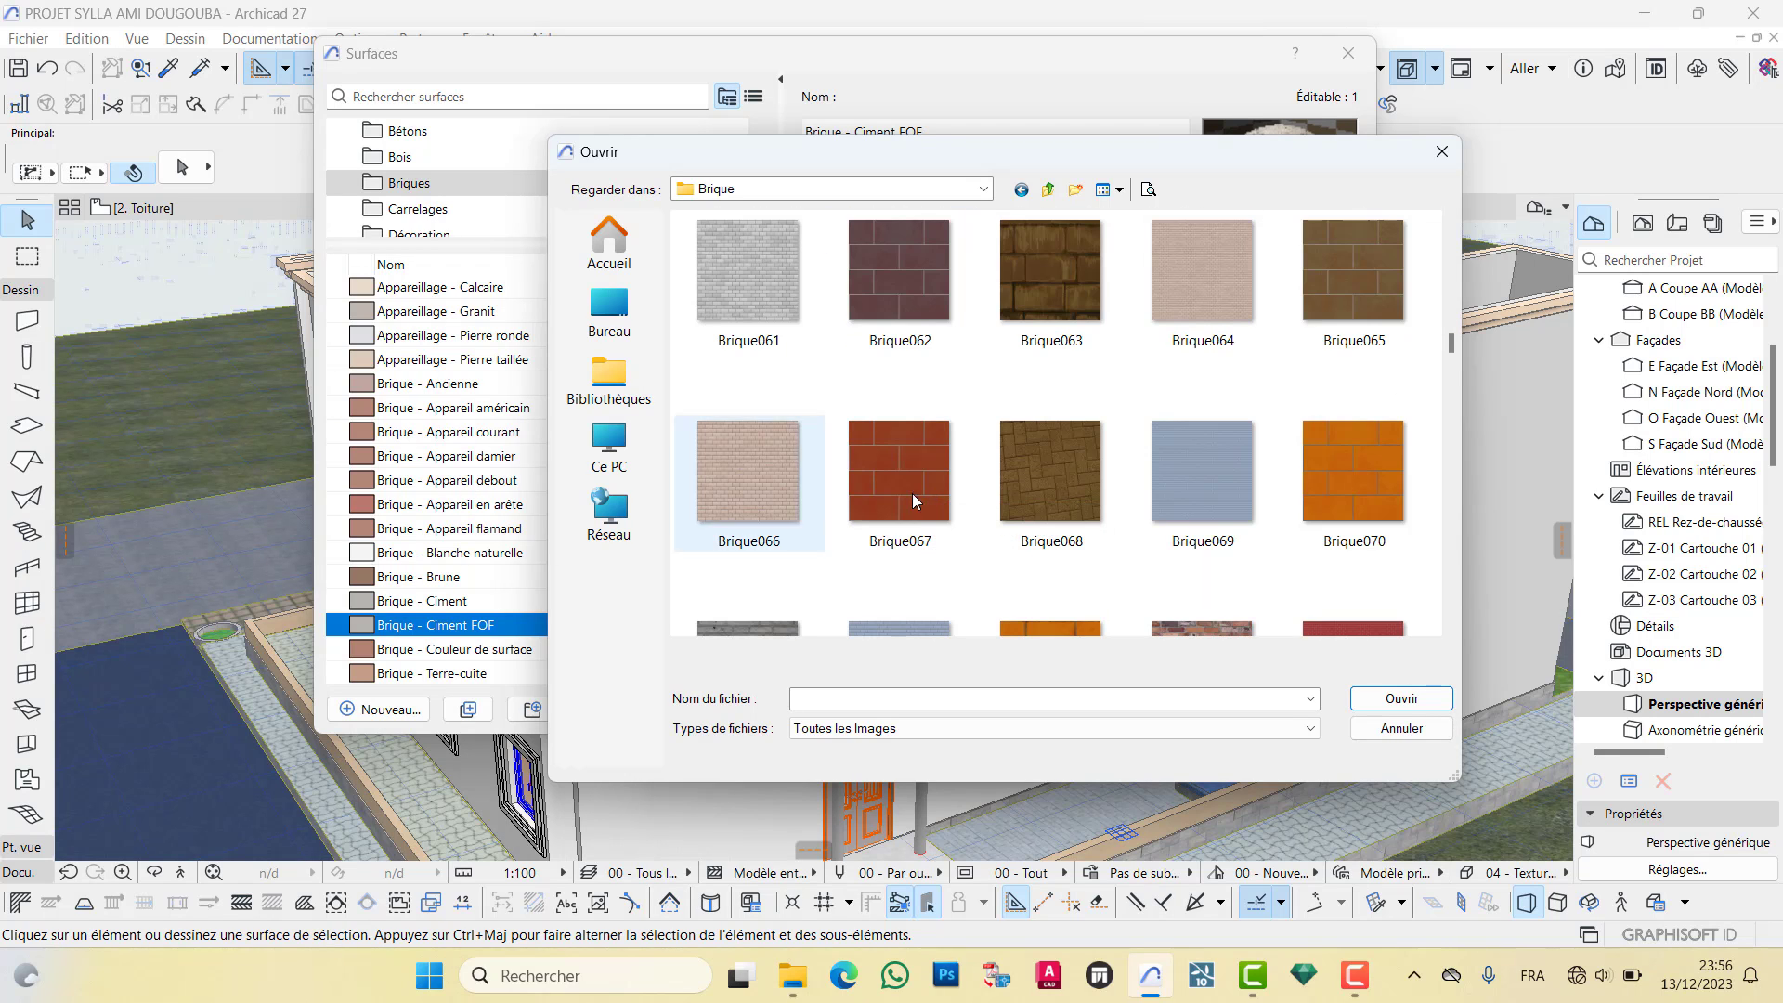
scroll(912, 493, down, 6)
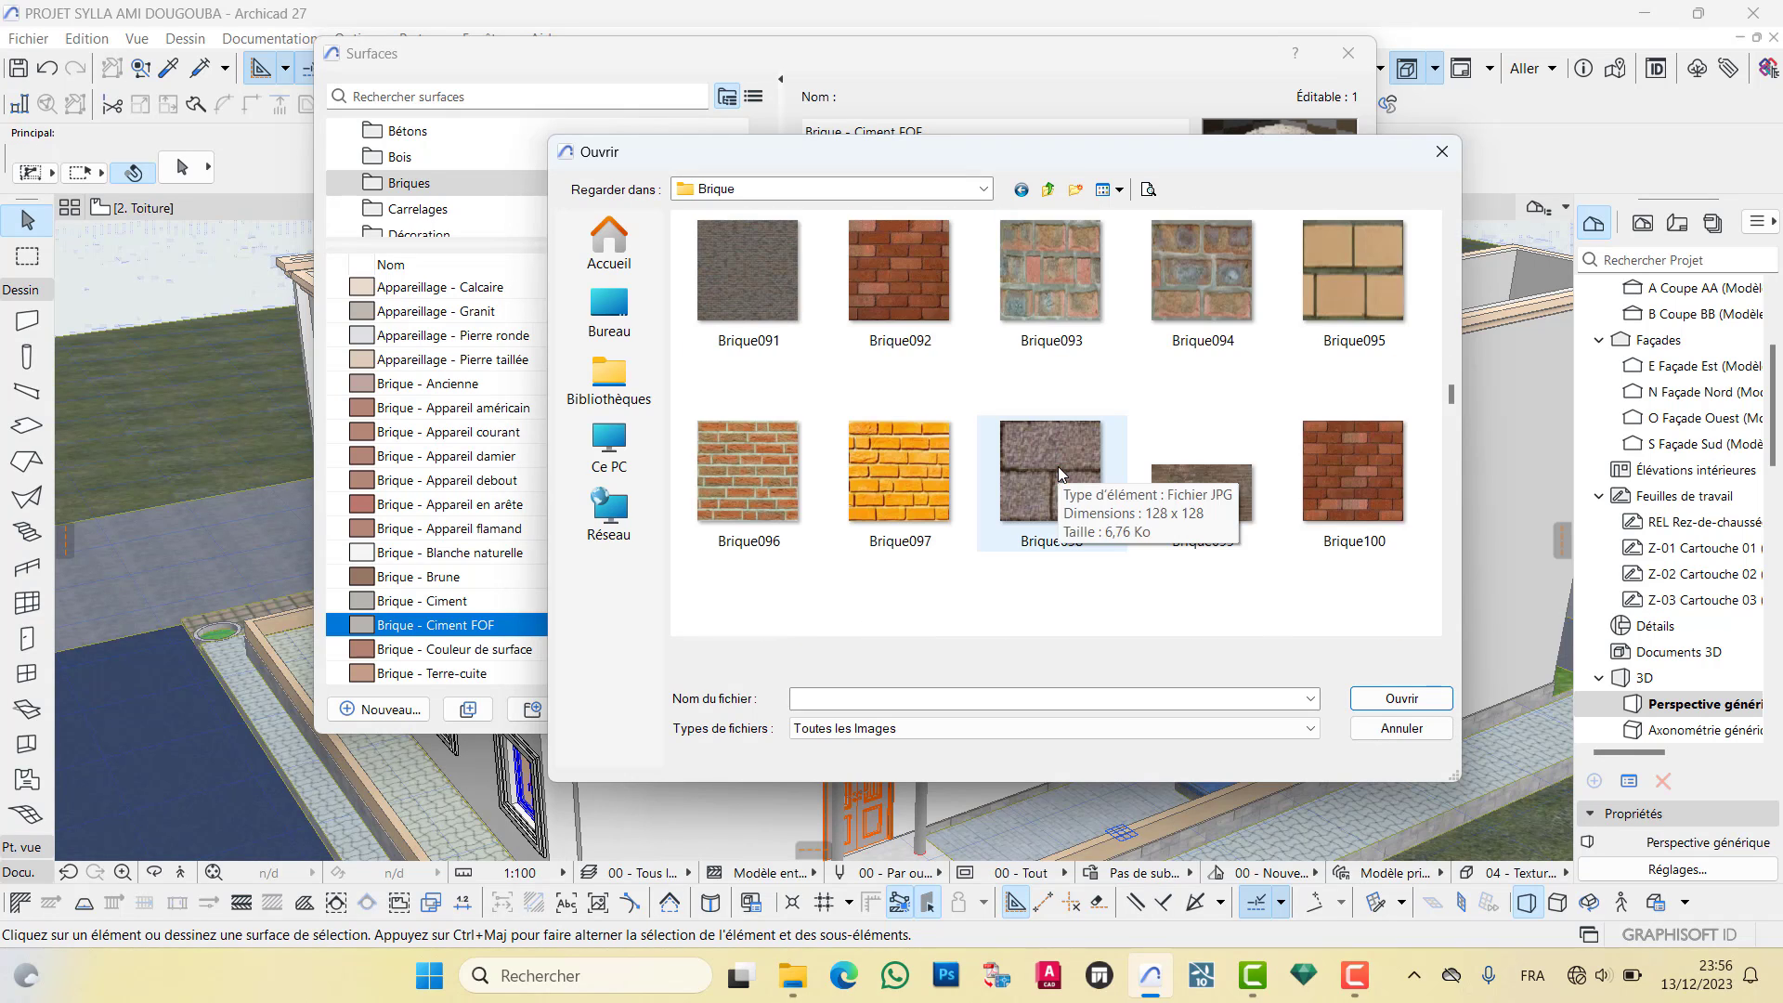
scroll(1059, 470, down, 3)
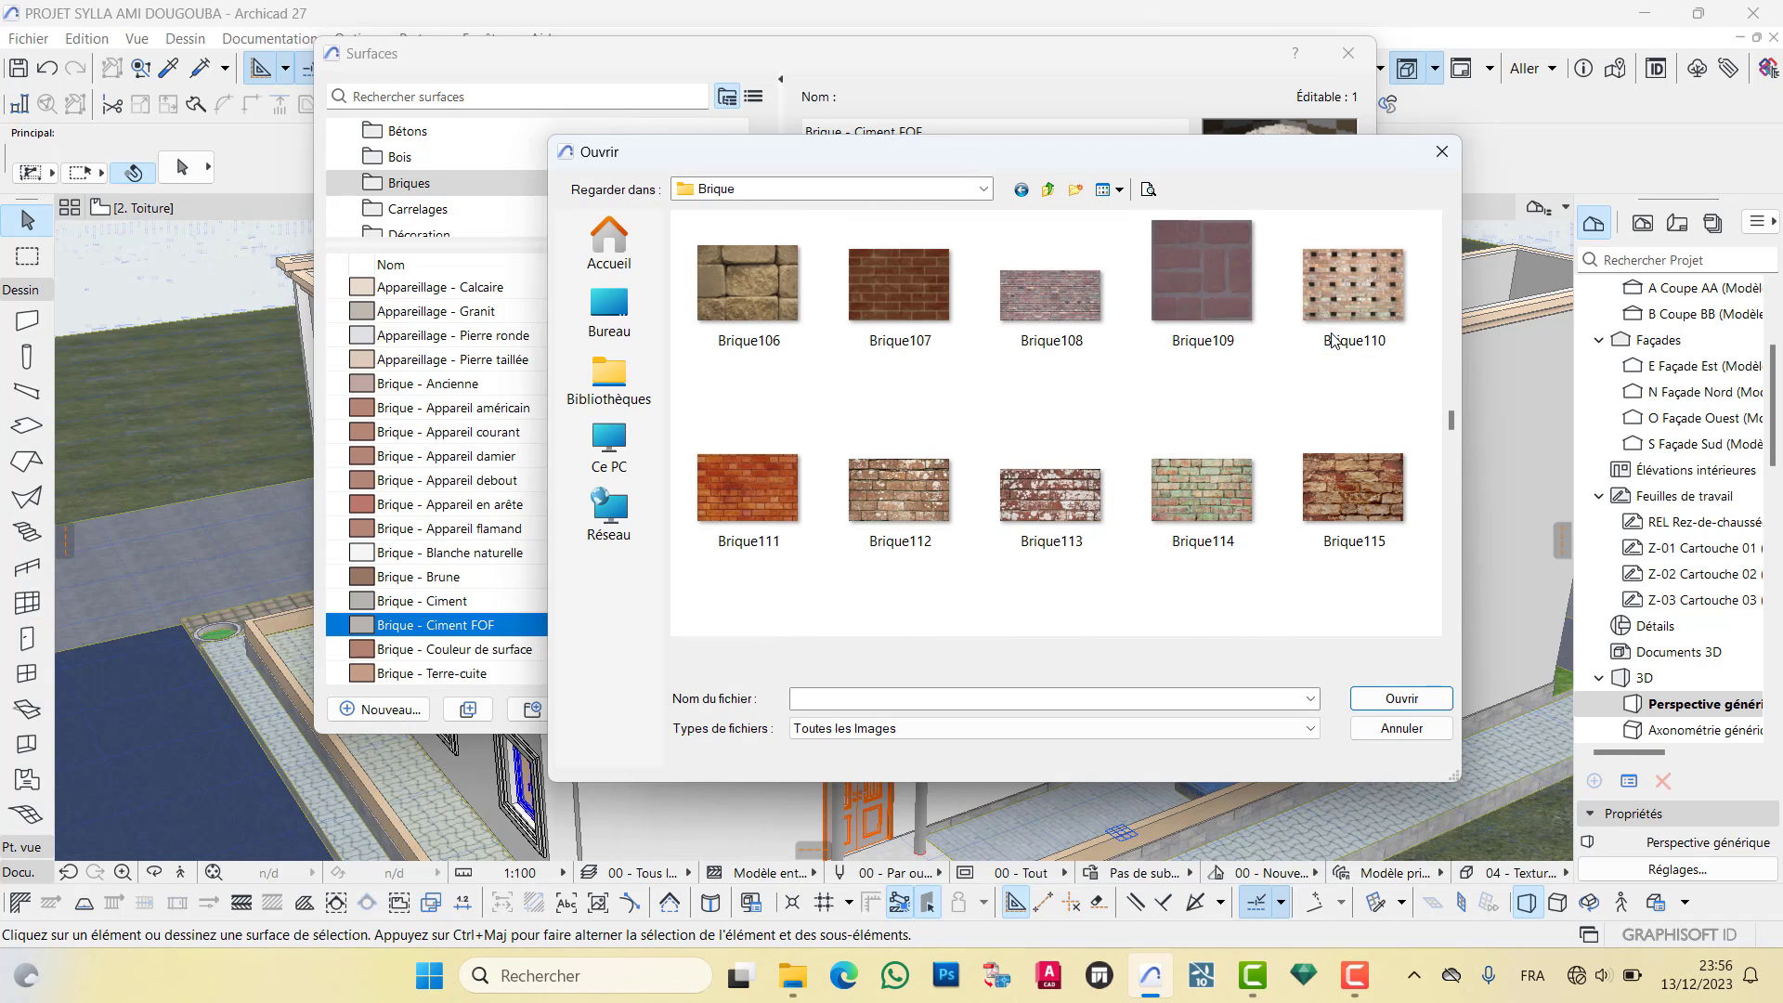
scroll(1068, 464, down, 4)
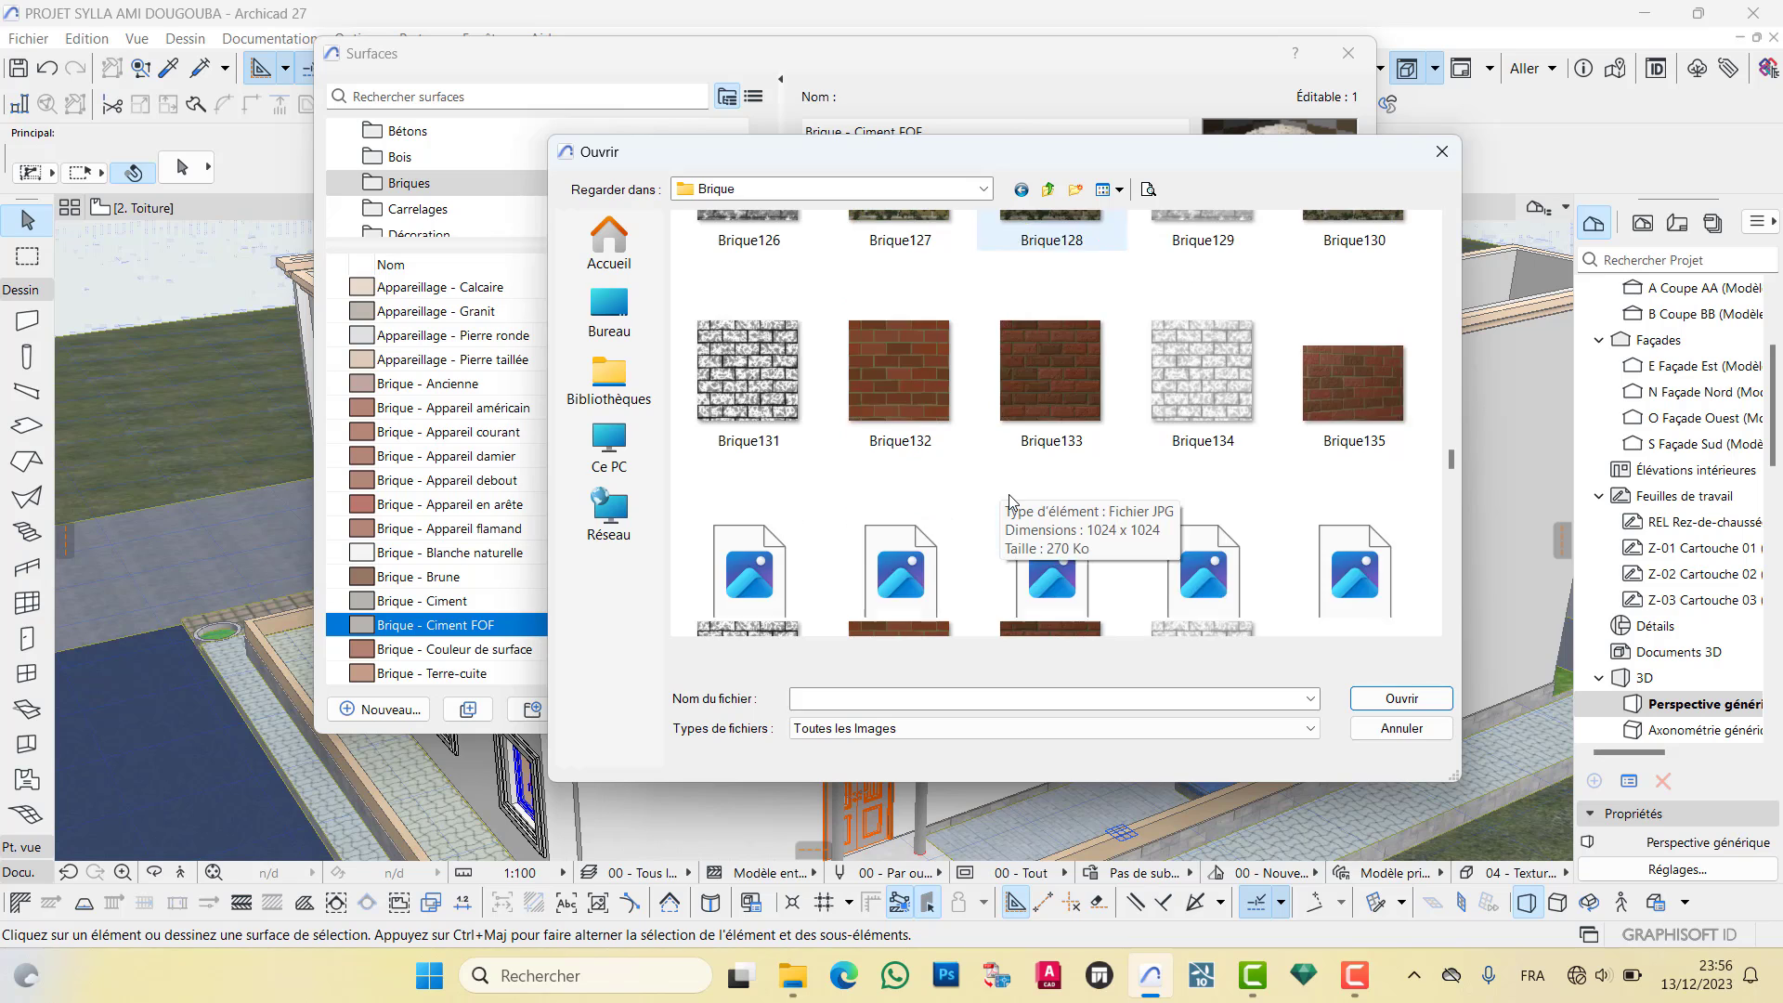
scroll(1009, 494, down, 3)
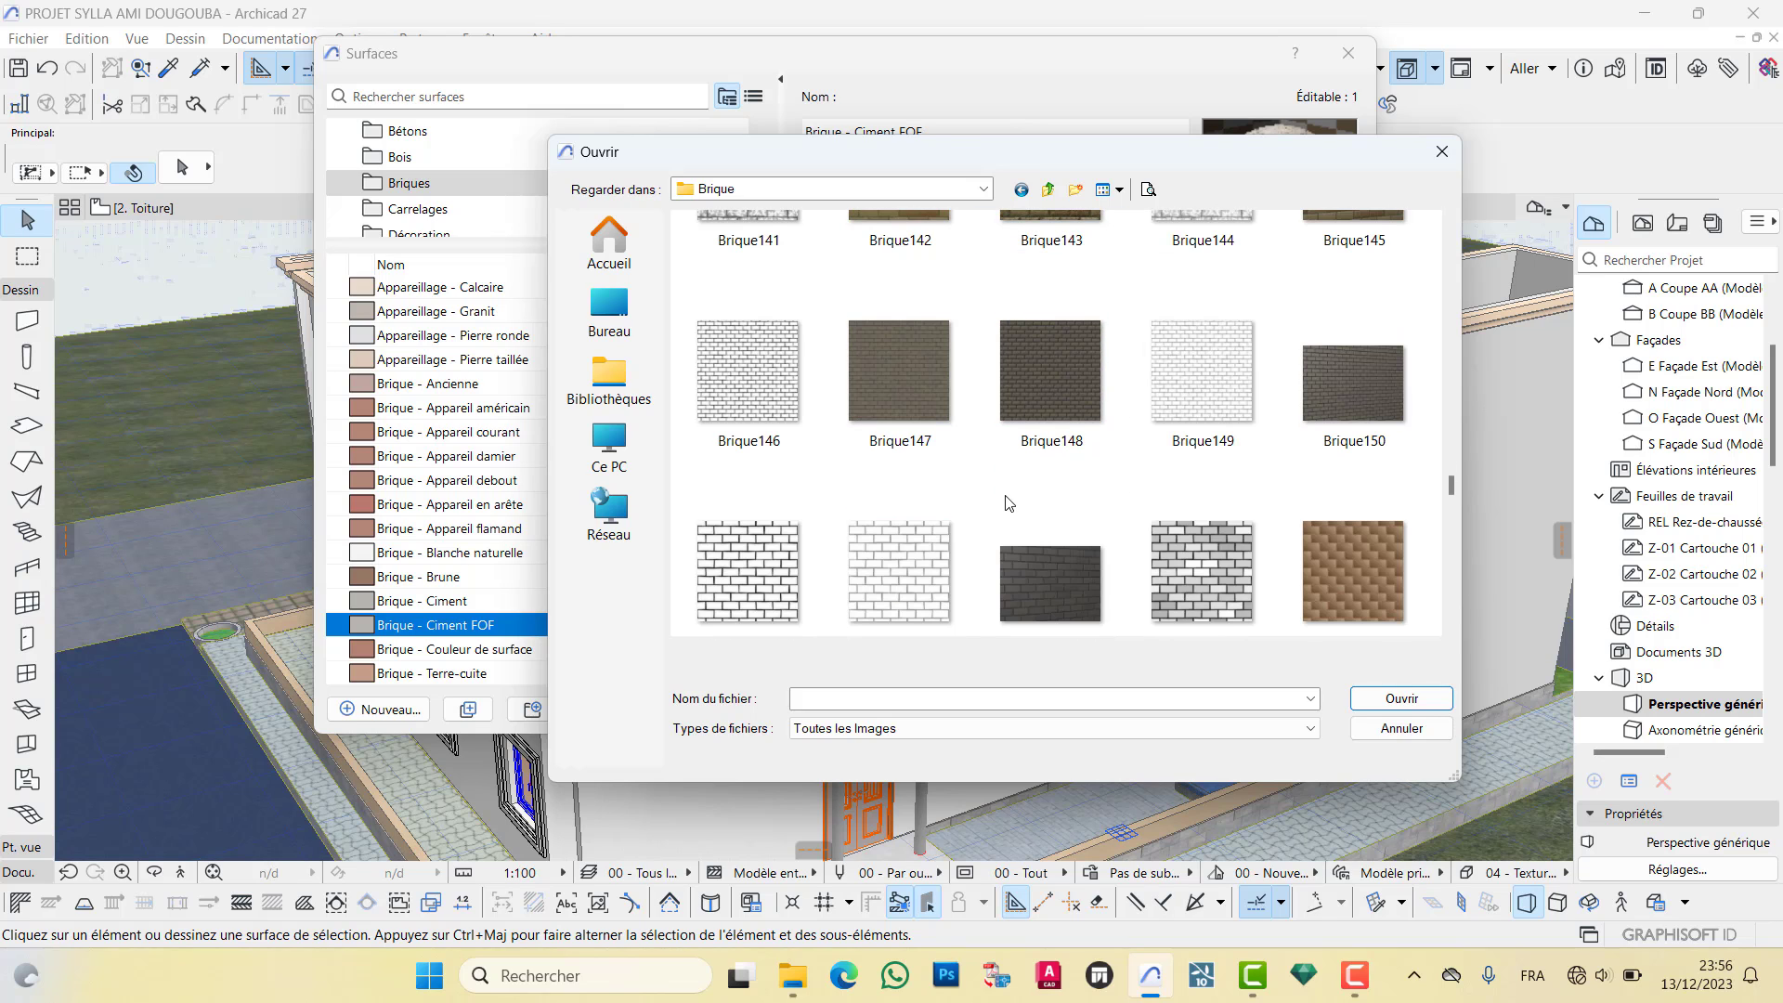
scroll(1010, 503, down, 3)
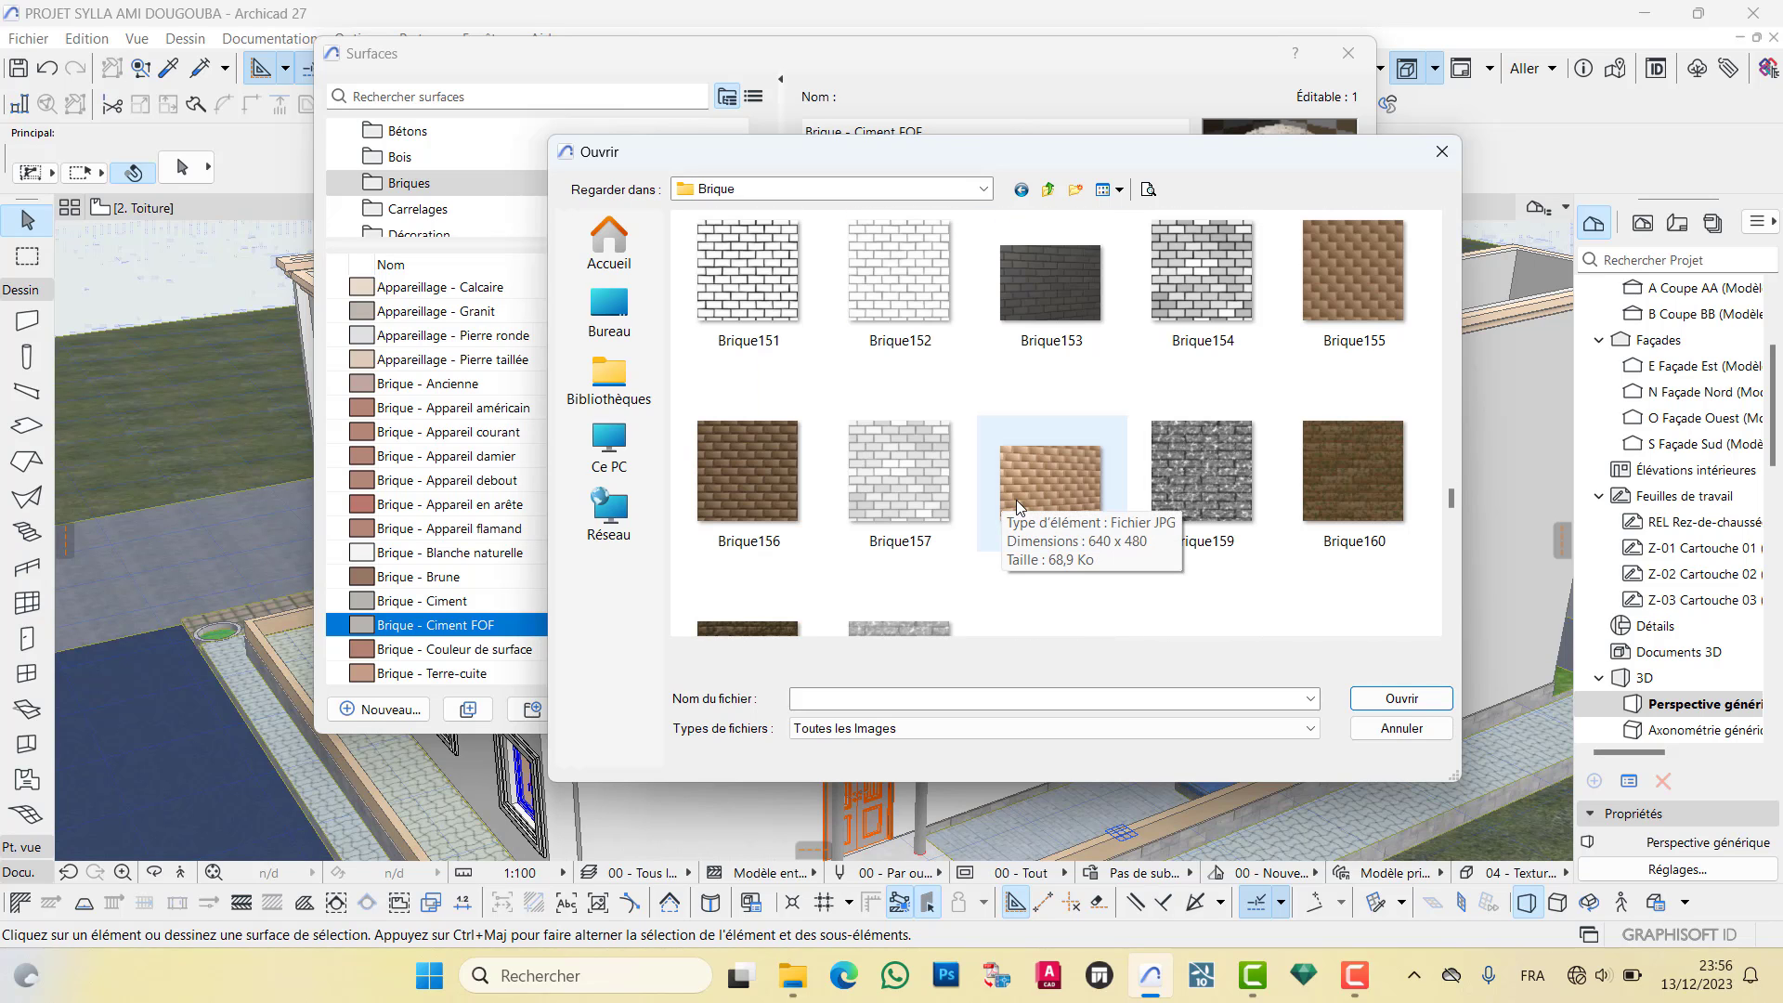
scroll(1015, 500, down, 3)
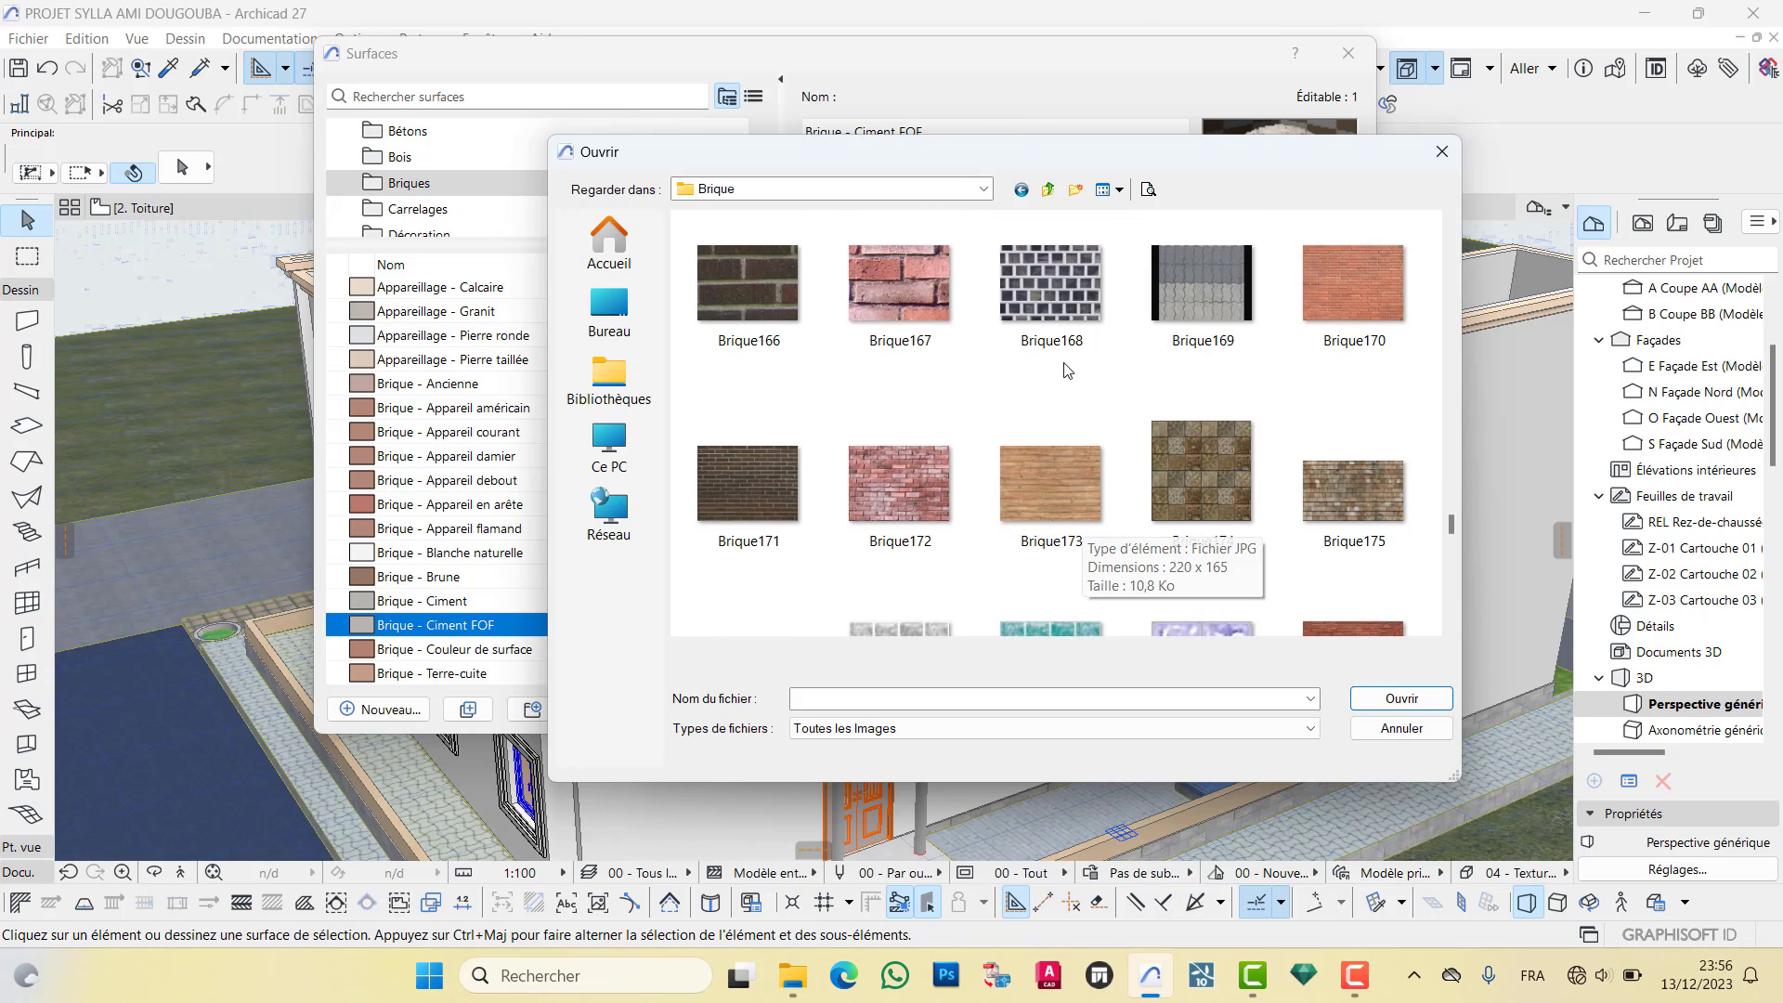
scroll(1067, 338, down, 4)
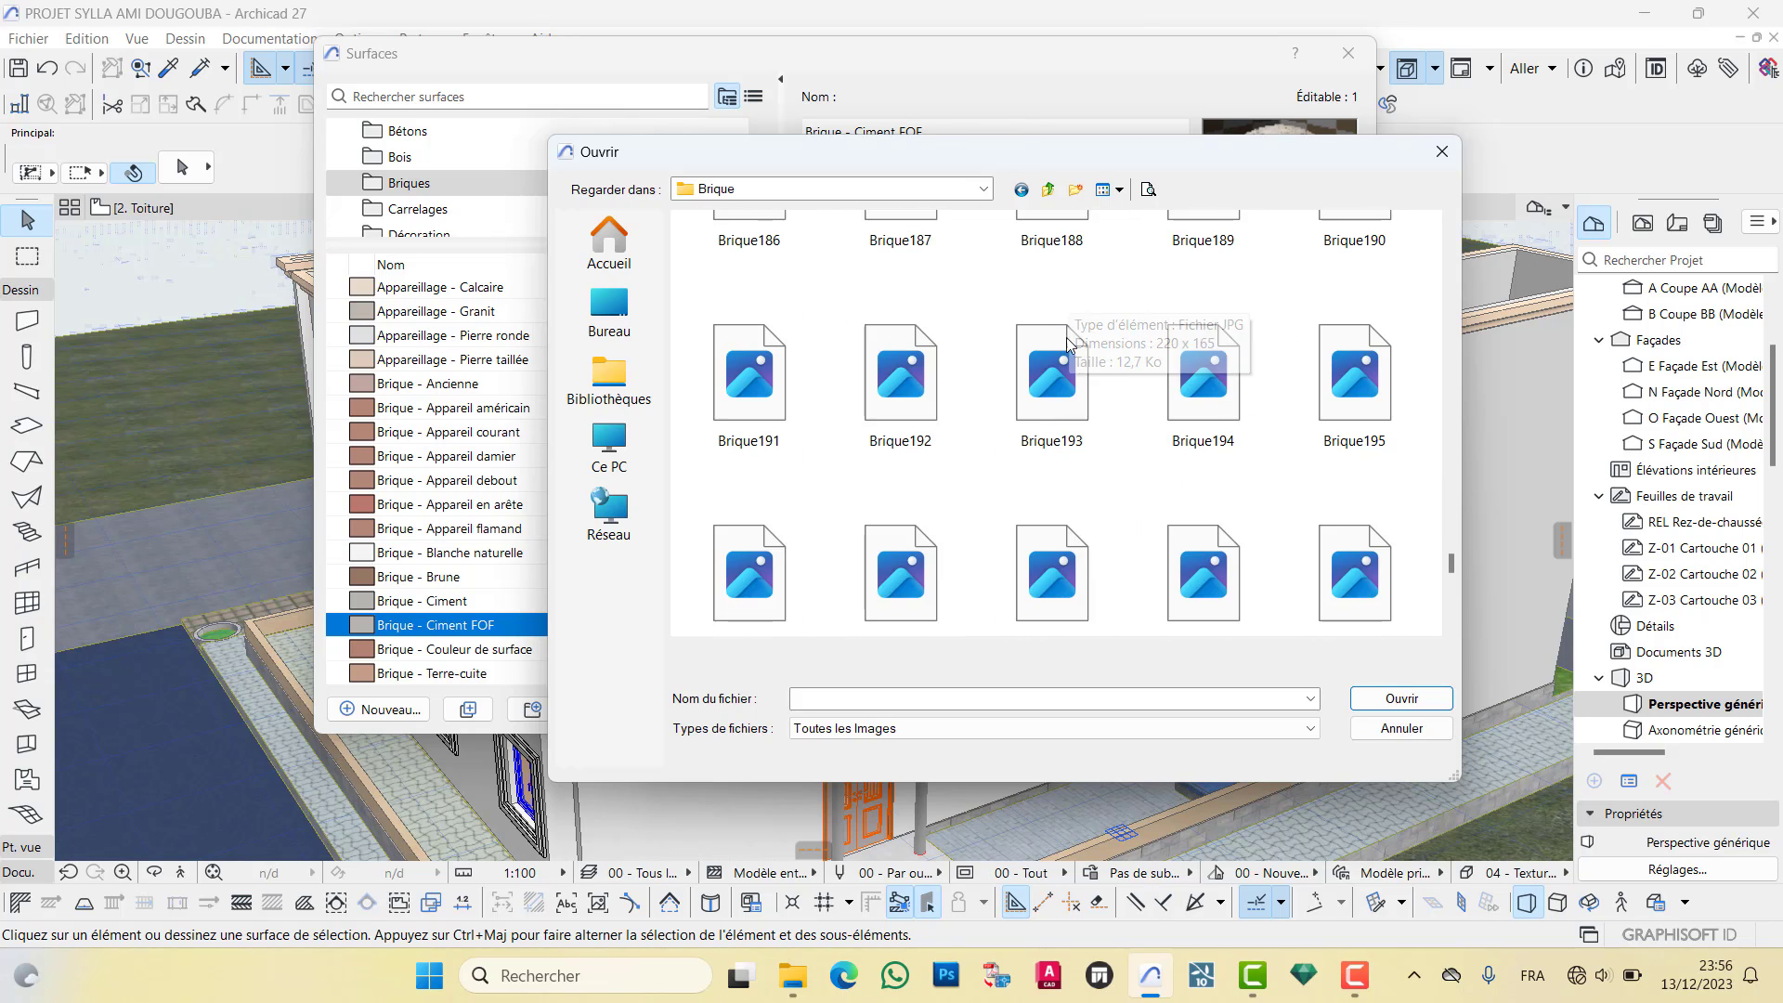
scroll(1067, 343, down, 3)
scroll(1049, 405, down, 3)
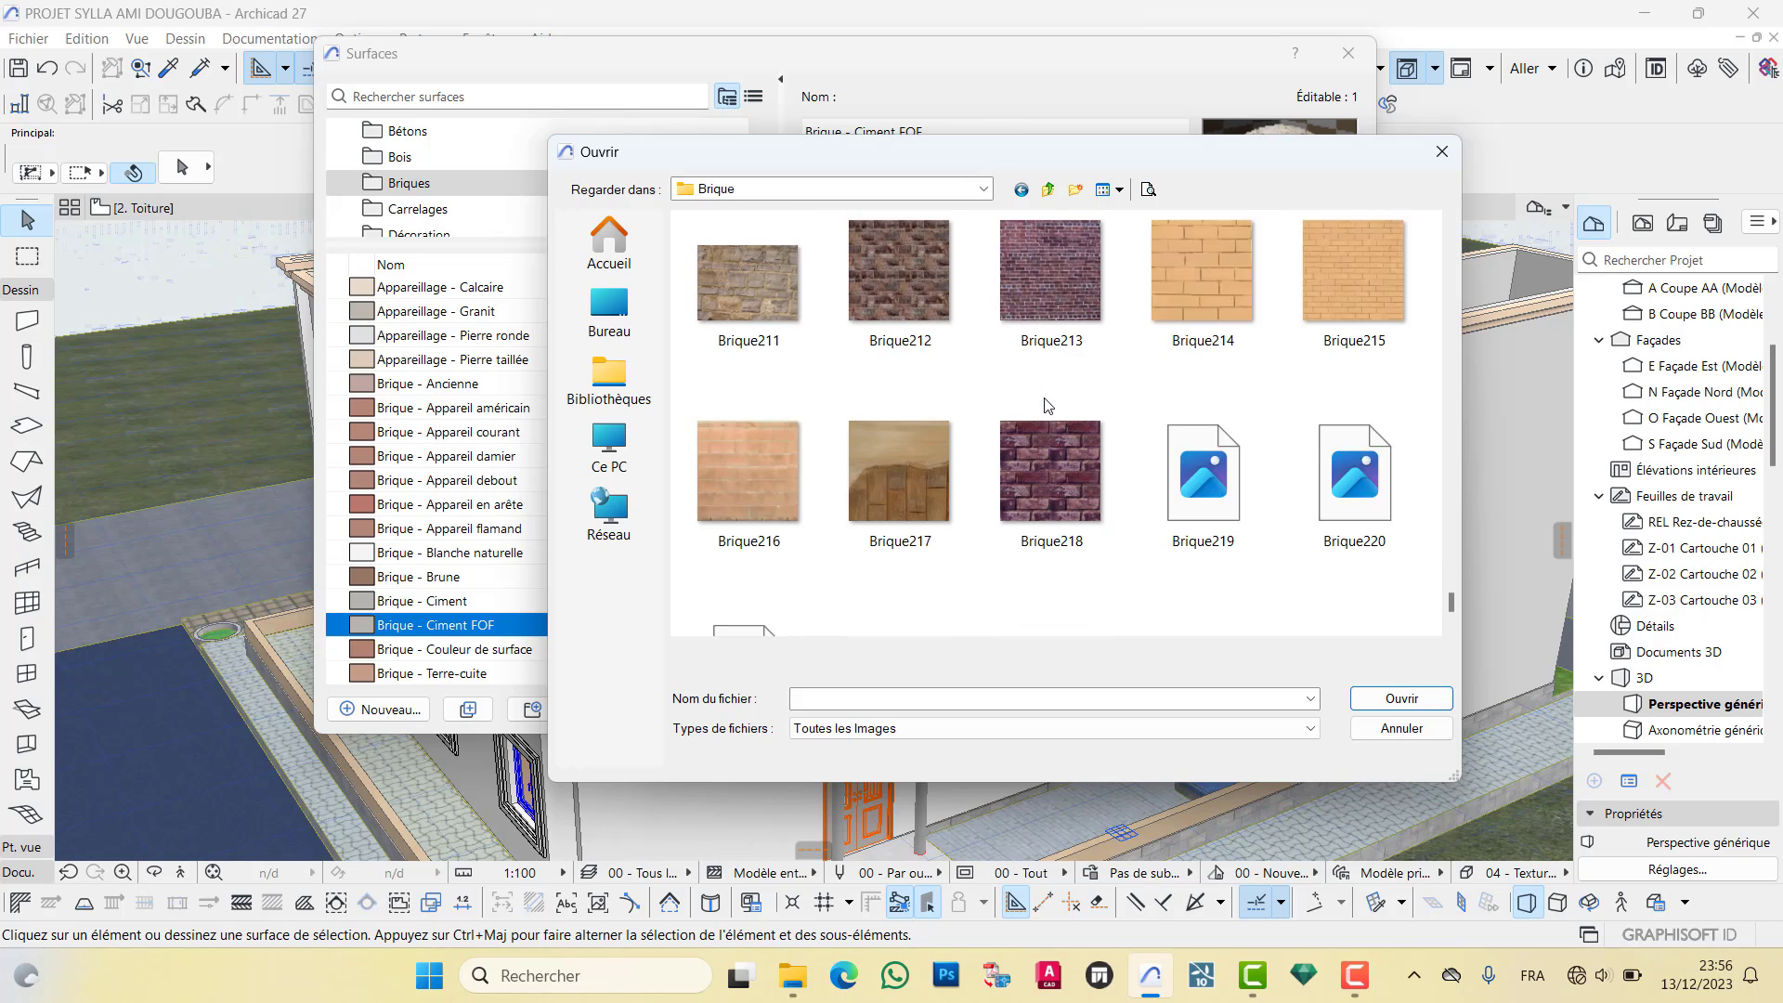
scroll(1055, 410, up, 3)
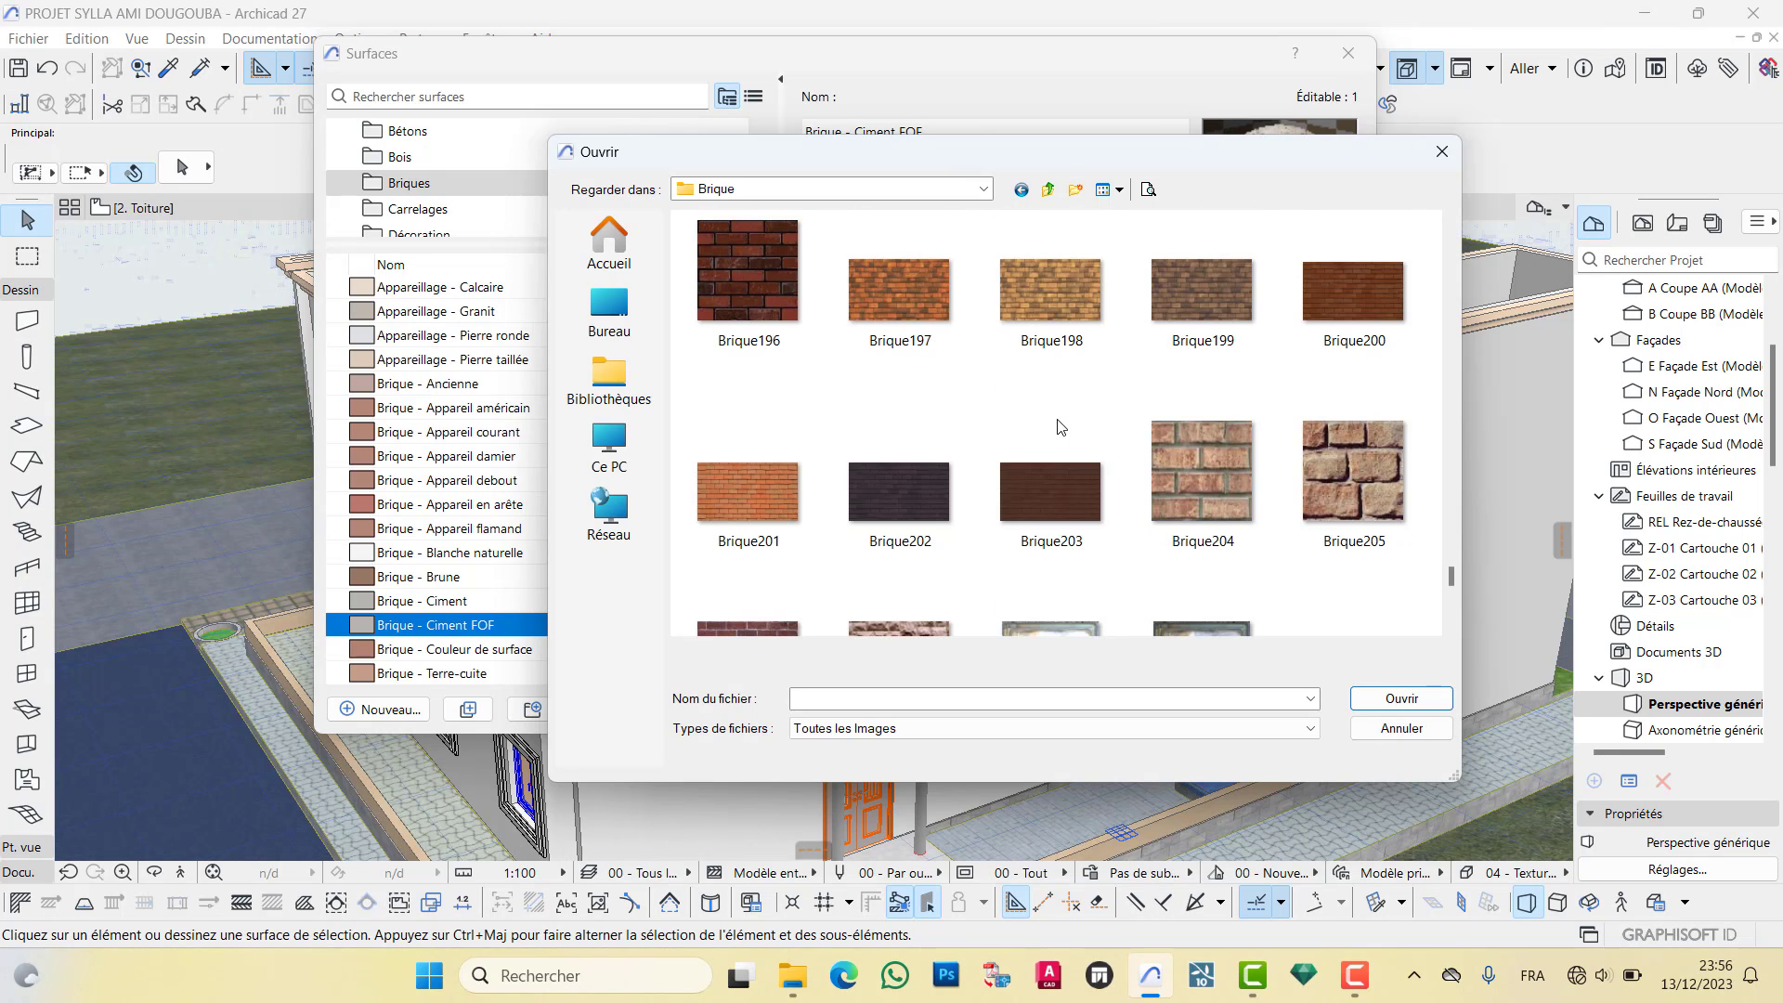
Add the external image Brique205 to the library and load it as the texture of Brique - Ciment FOF
click(1354, 464)
scroll(1017, 550, down, 5)
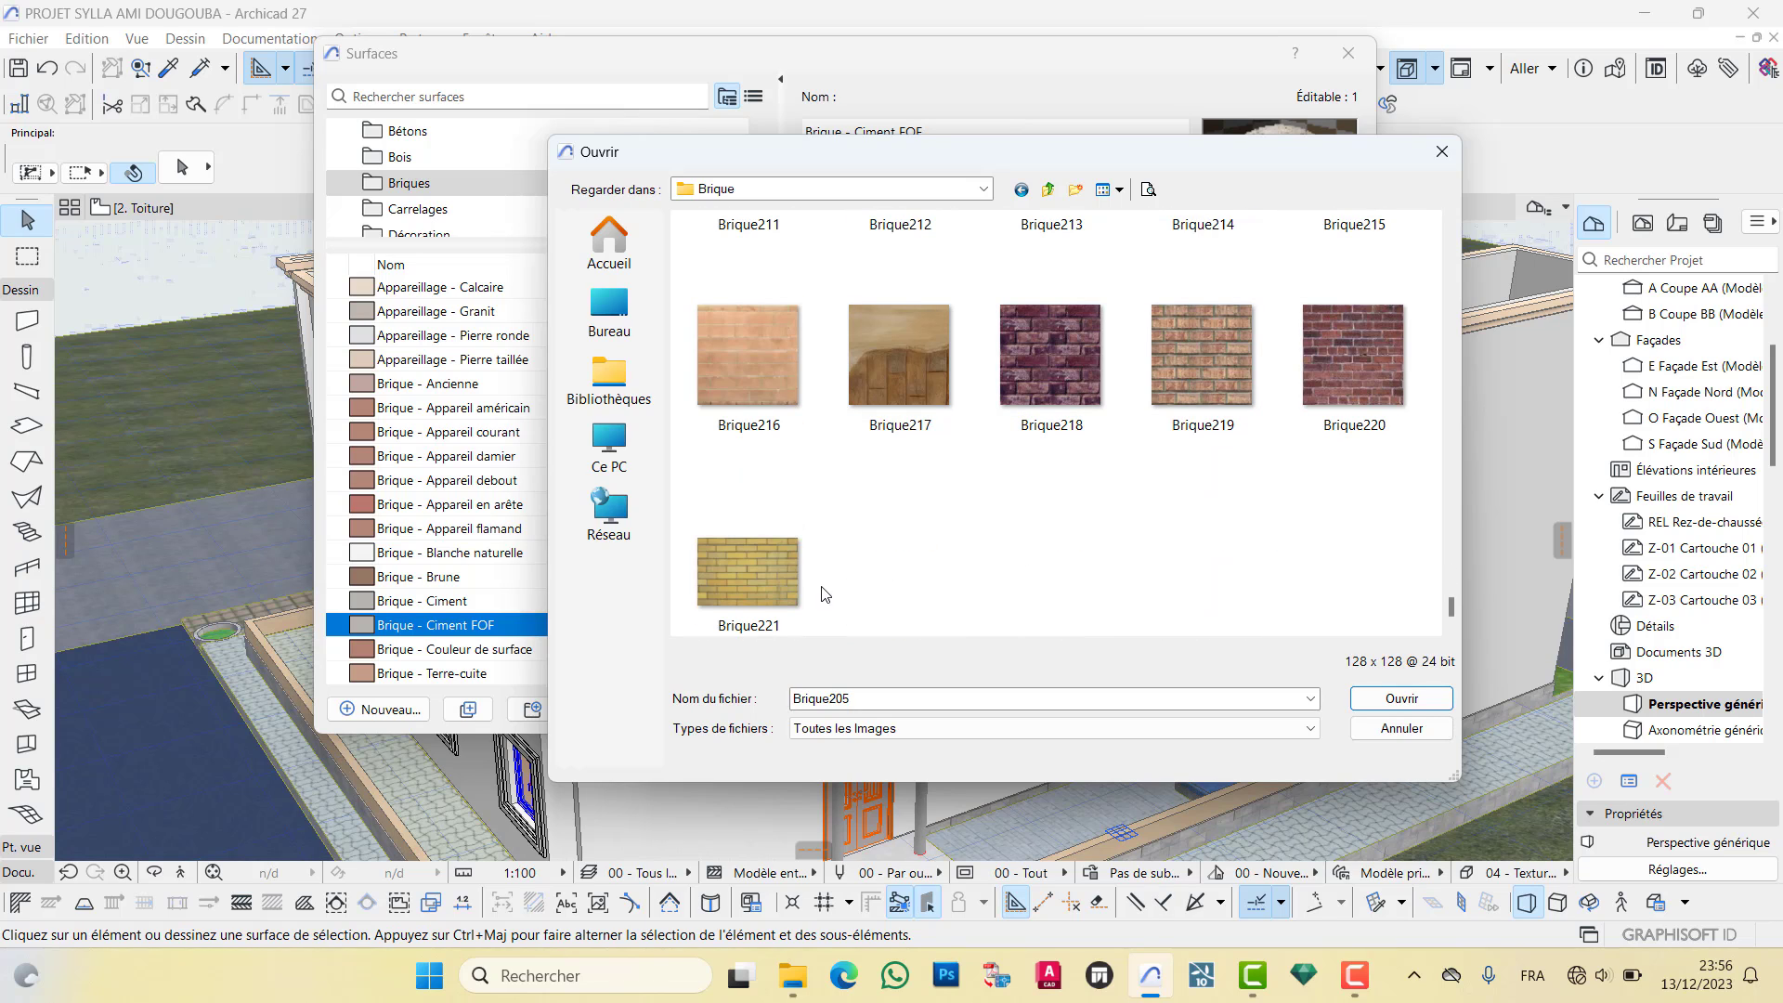
click(1400, 698)
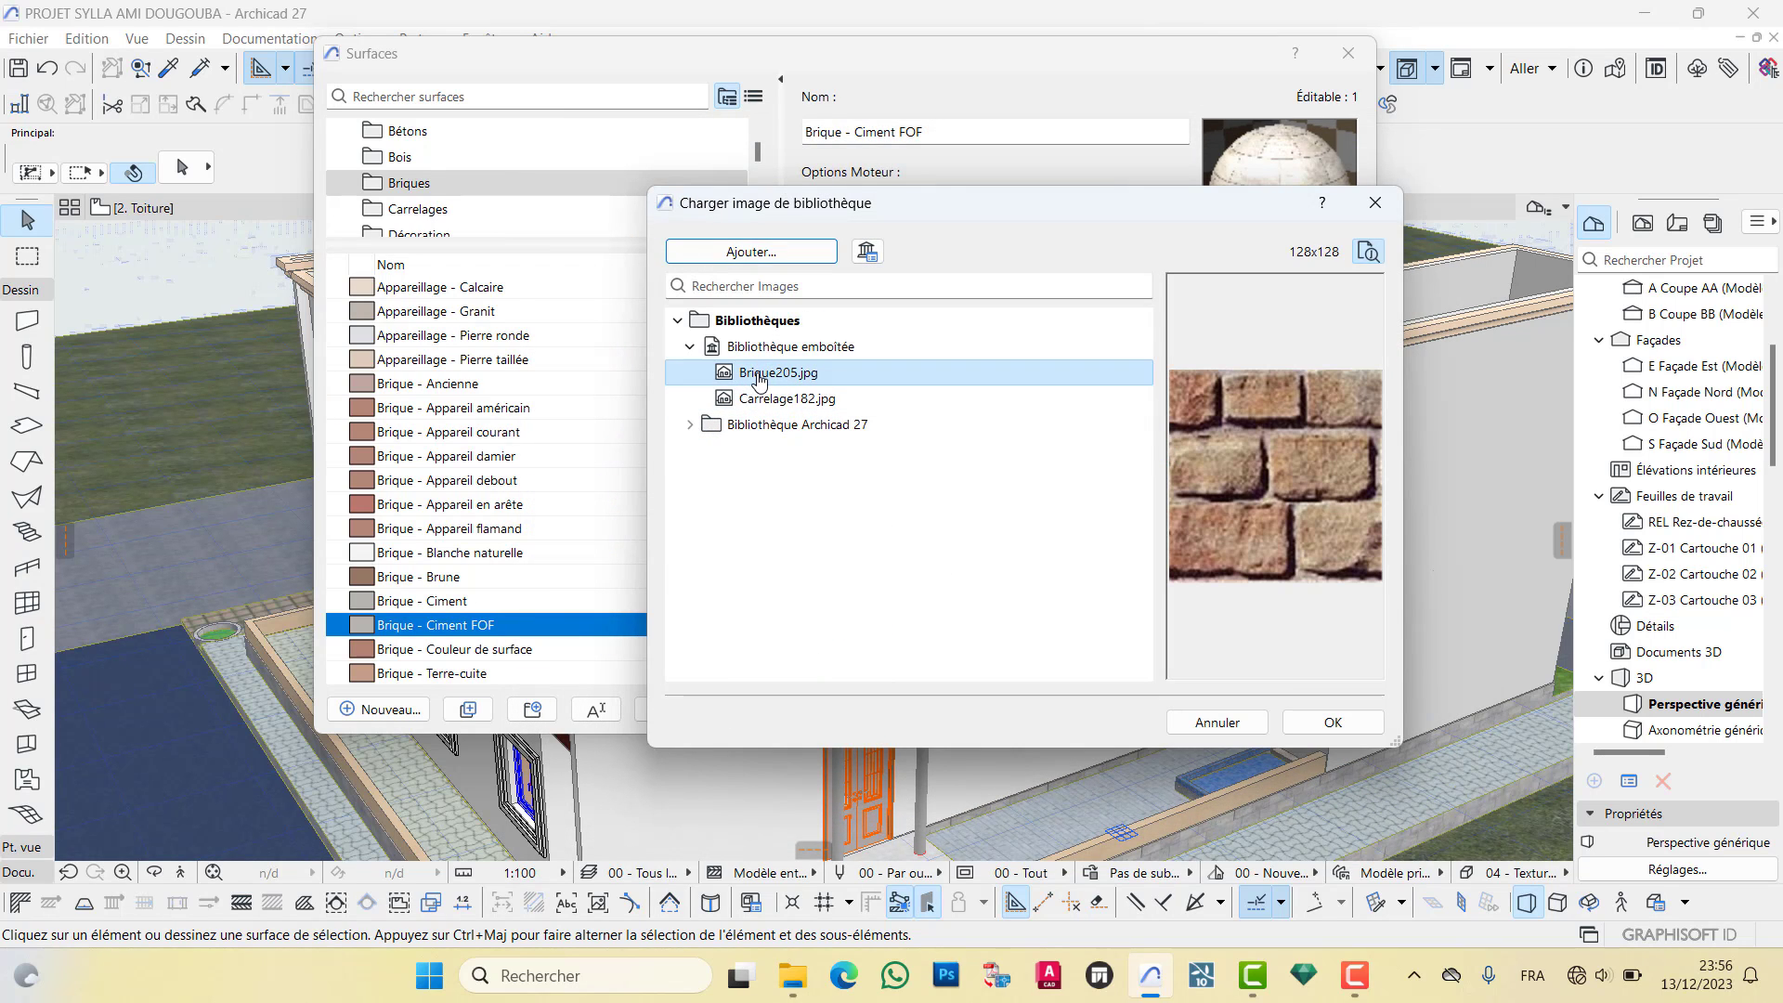
click(1332, 724)
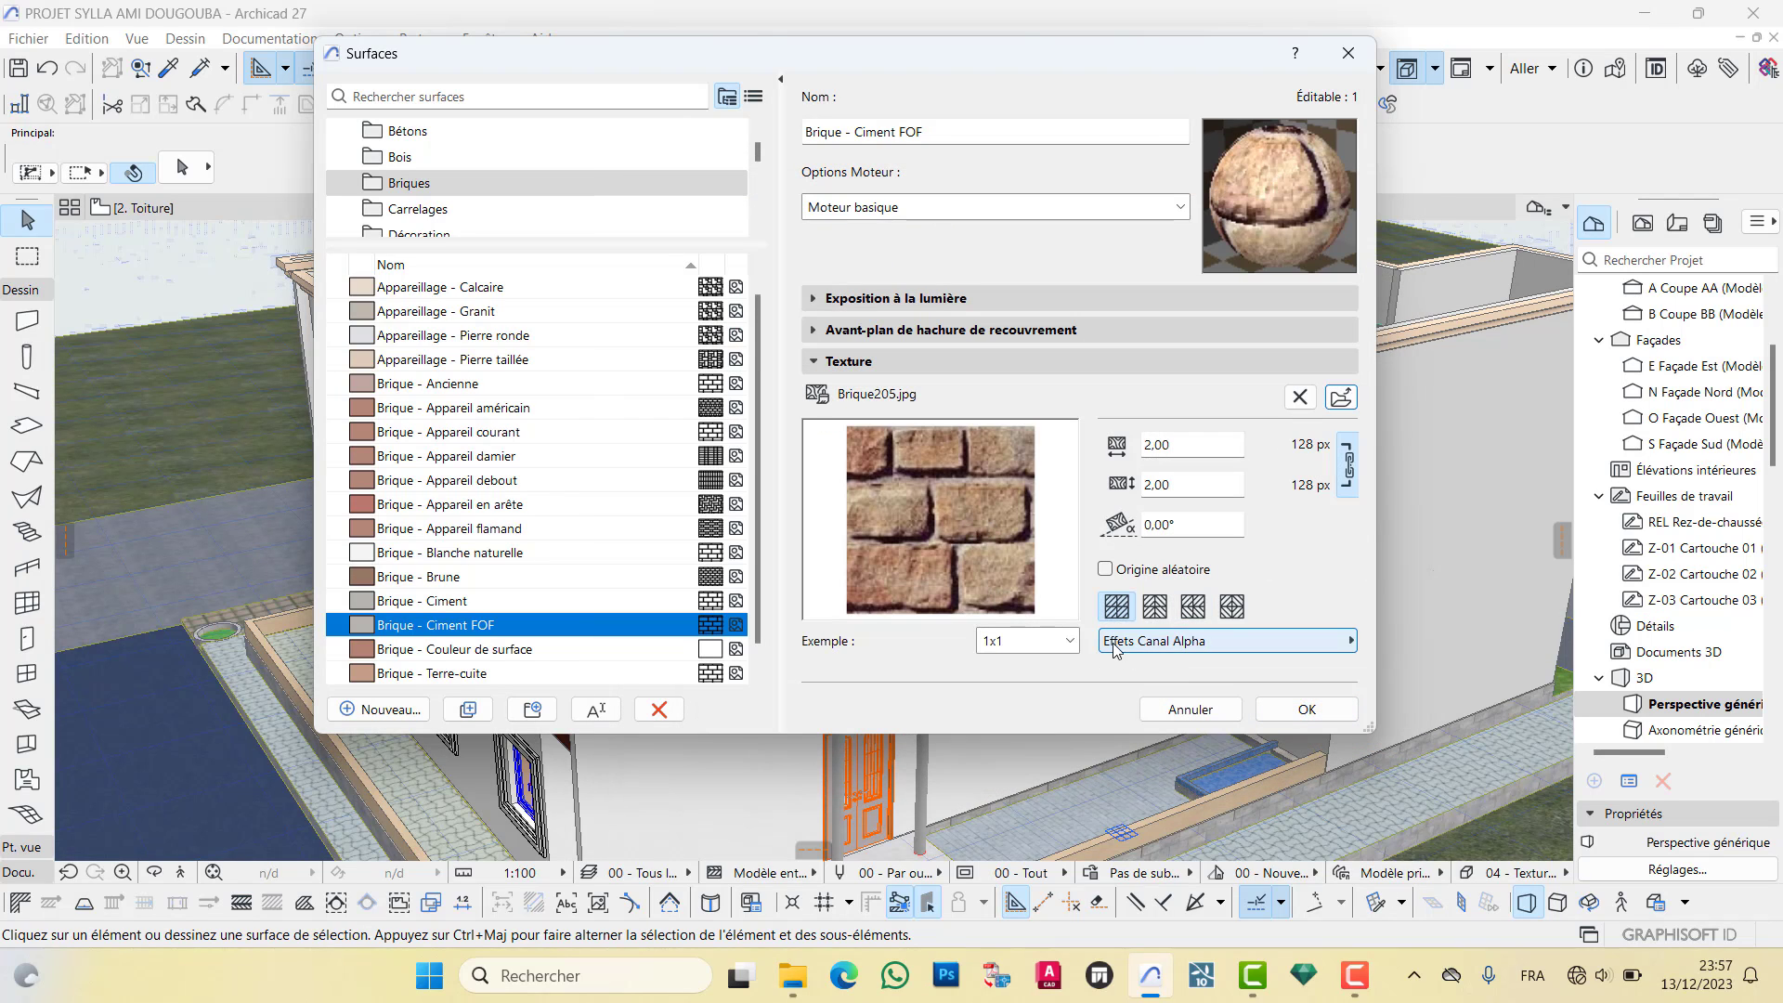
Set the surface colour of Brique - Ciment FOF to a light brown (RGB 206, 173, 151) and save the surface
click(1164, 643)
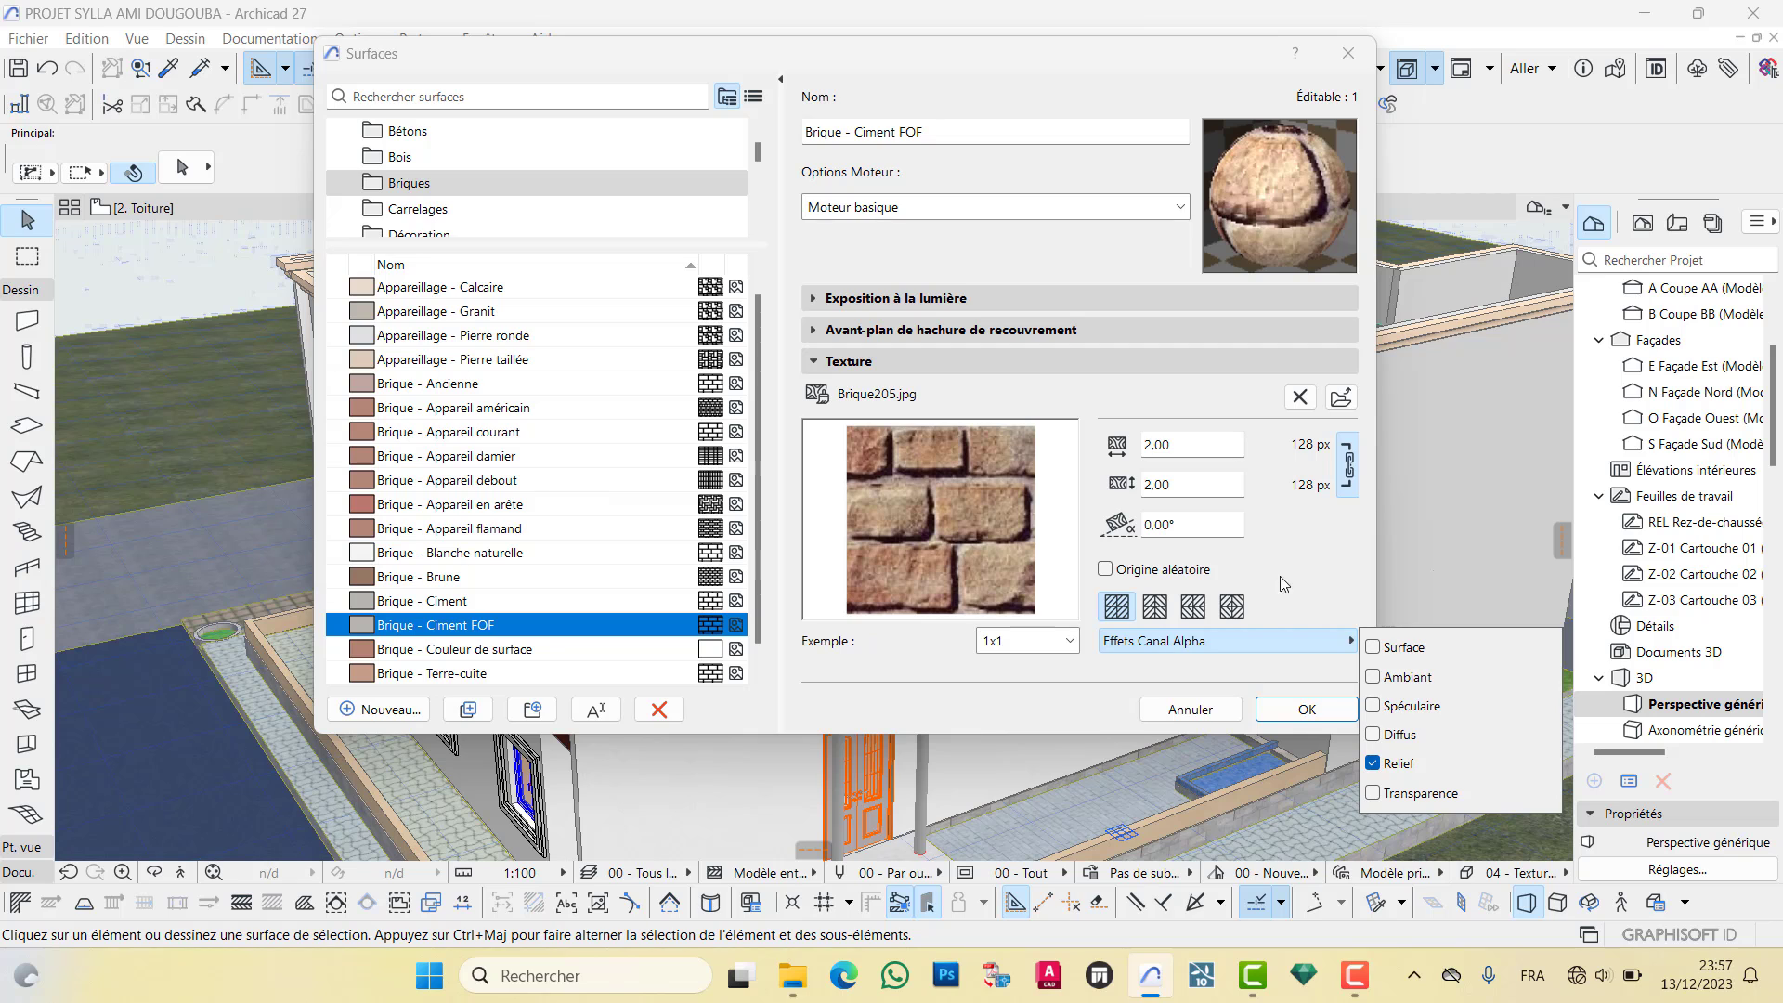
click(847, 304)
click(847, 303)
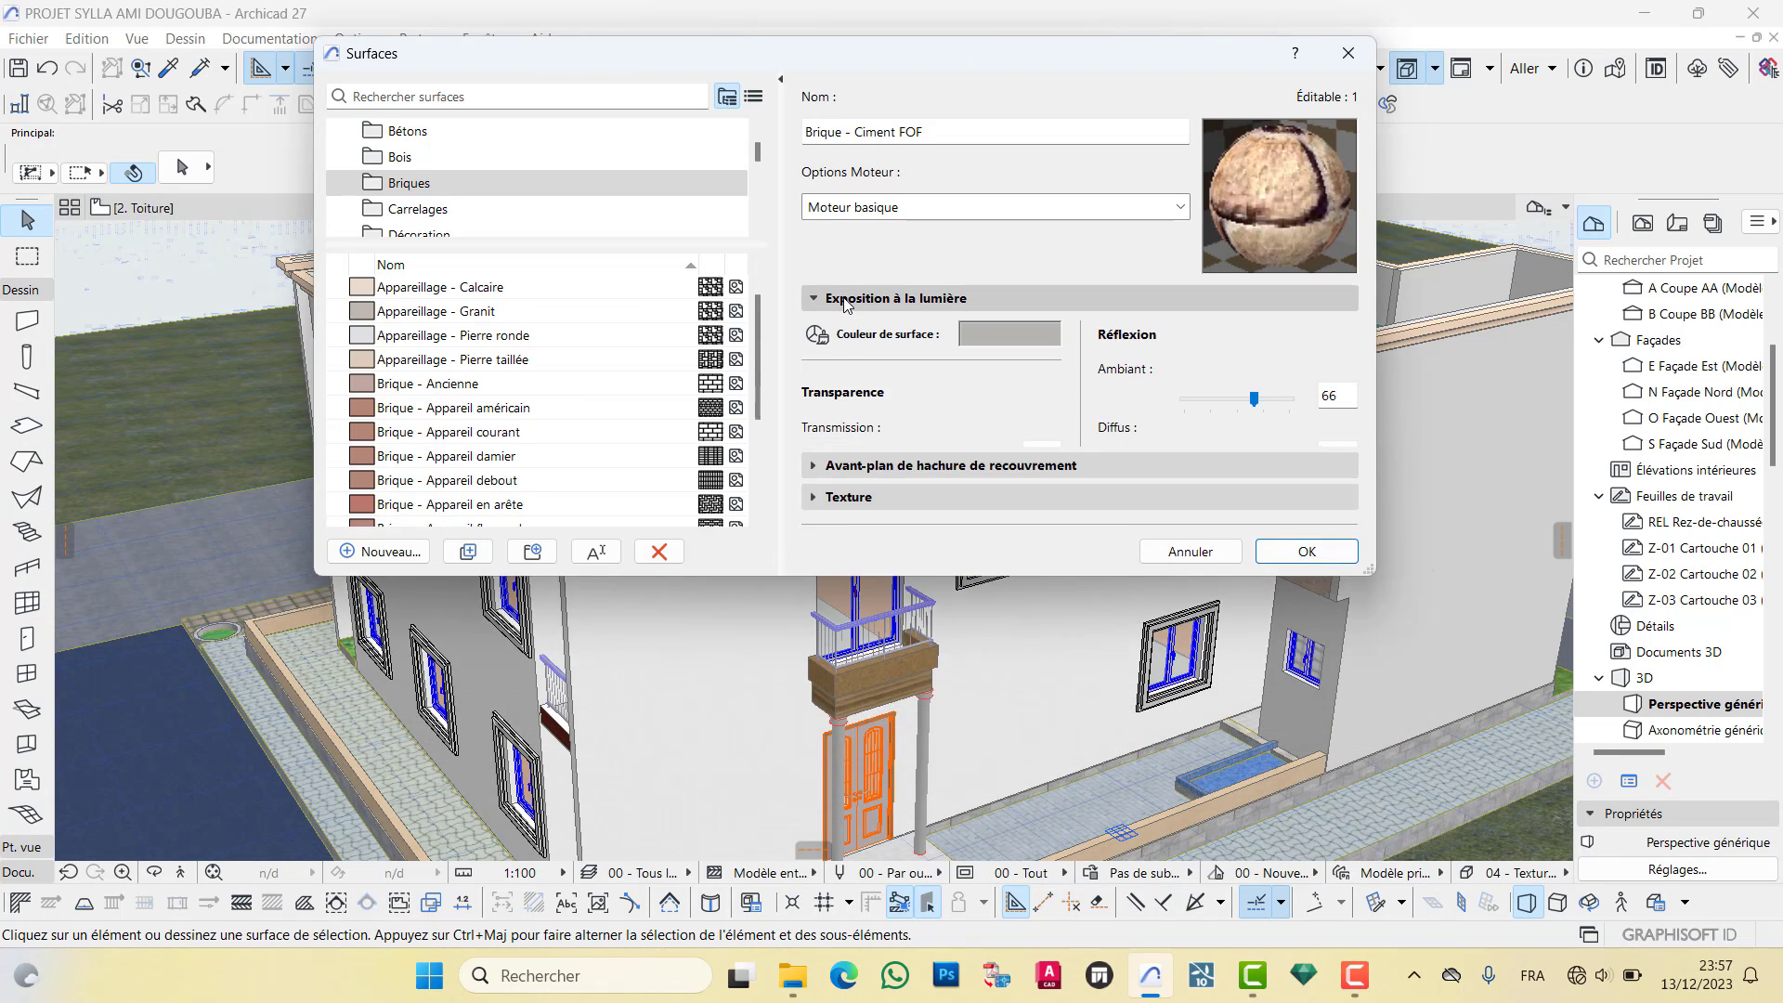
click(1011, 334)
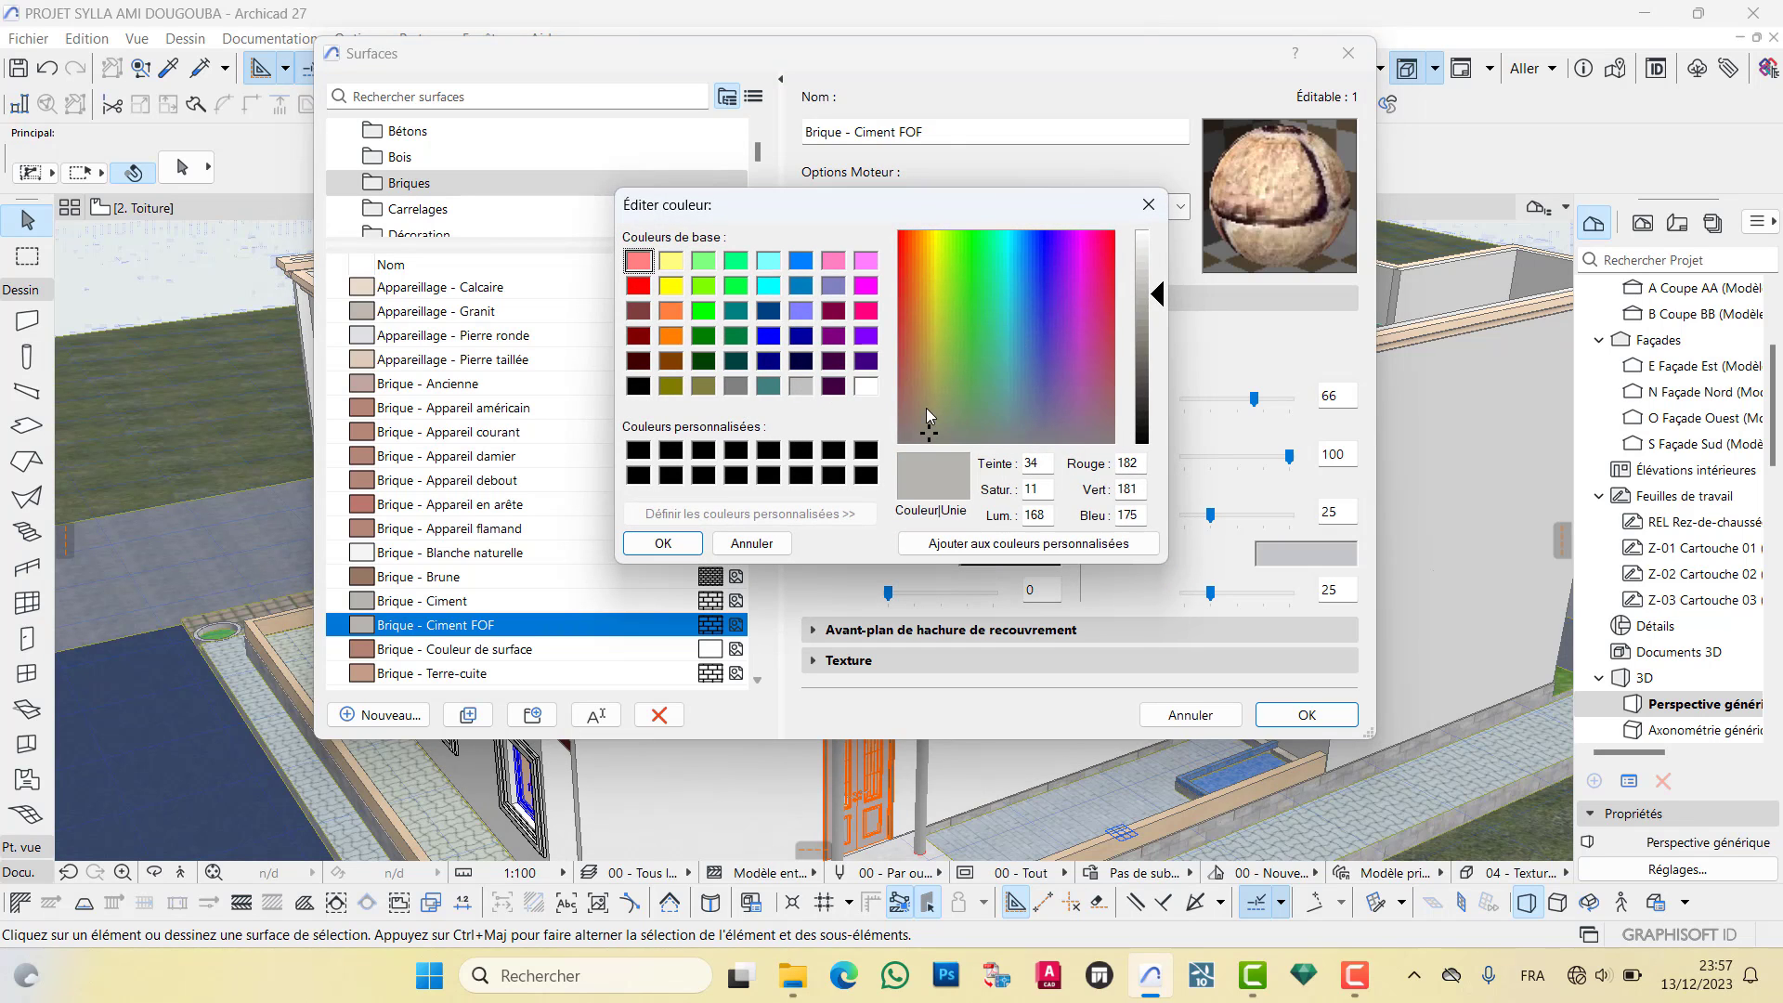
drag(927, 433, 912, 366)
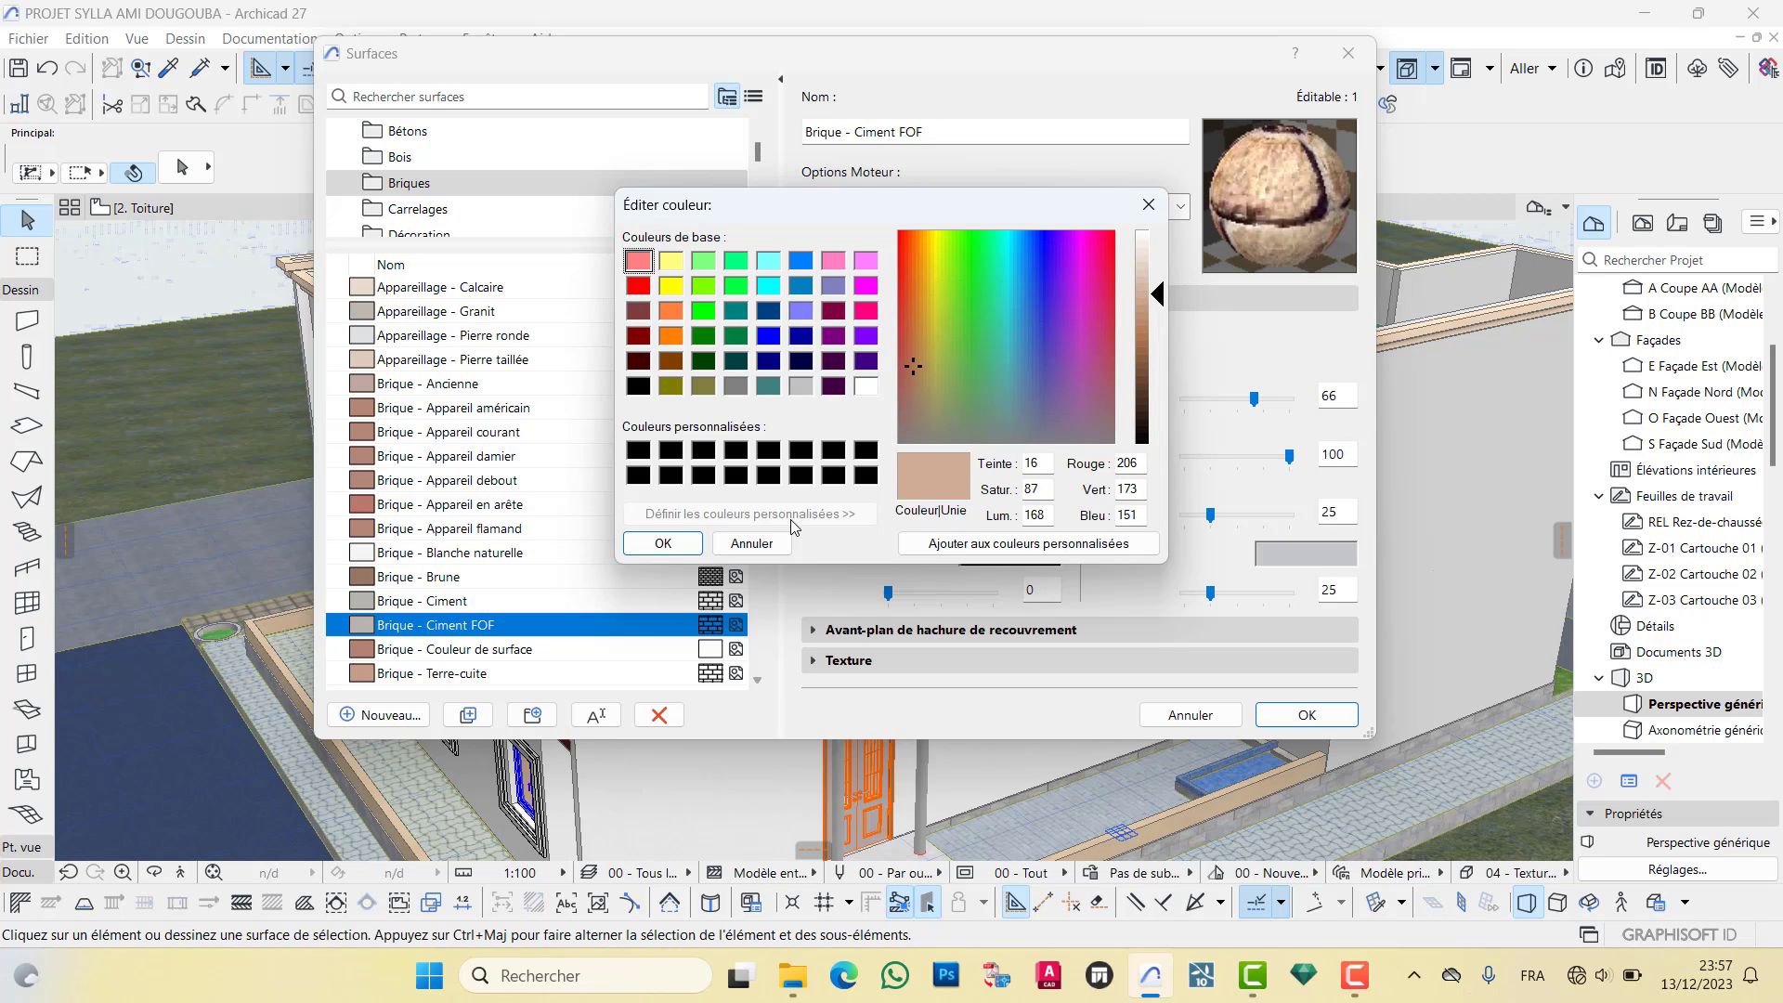
click(662, 543)
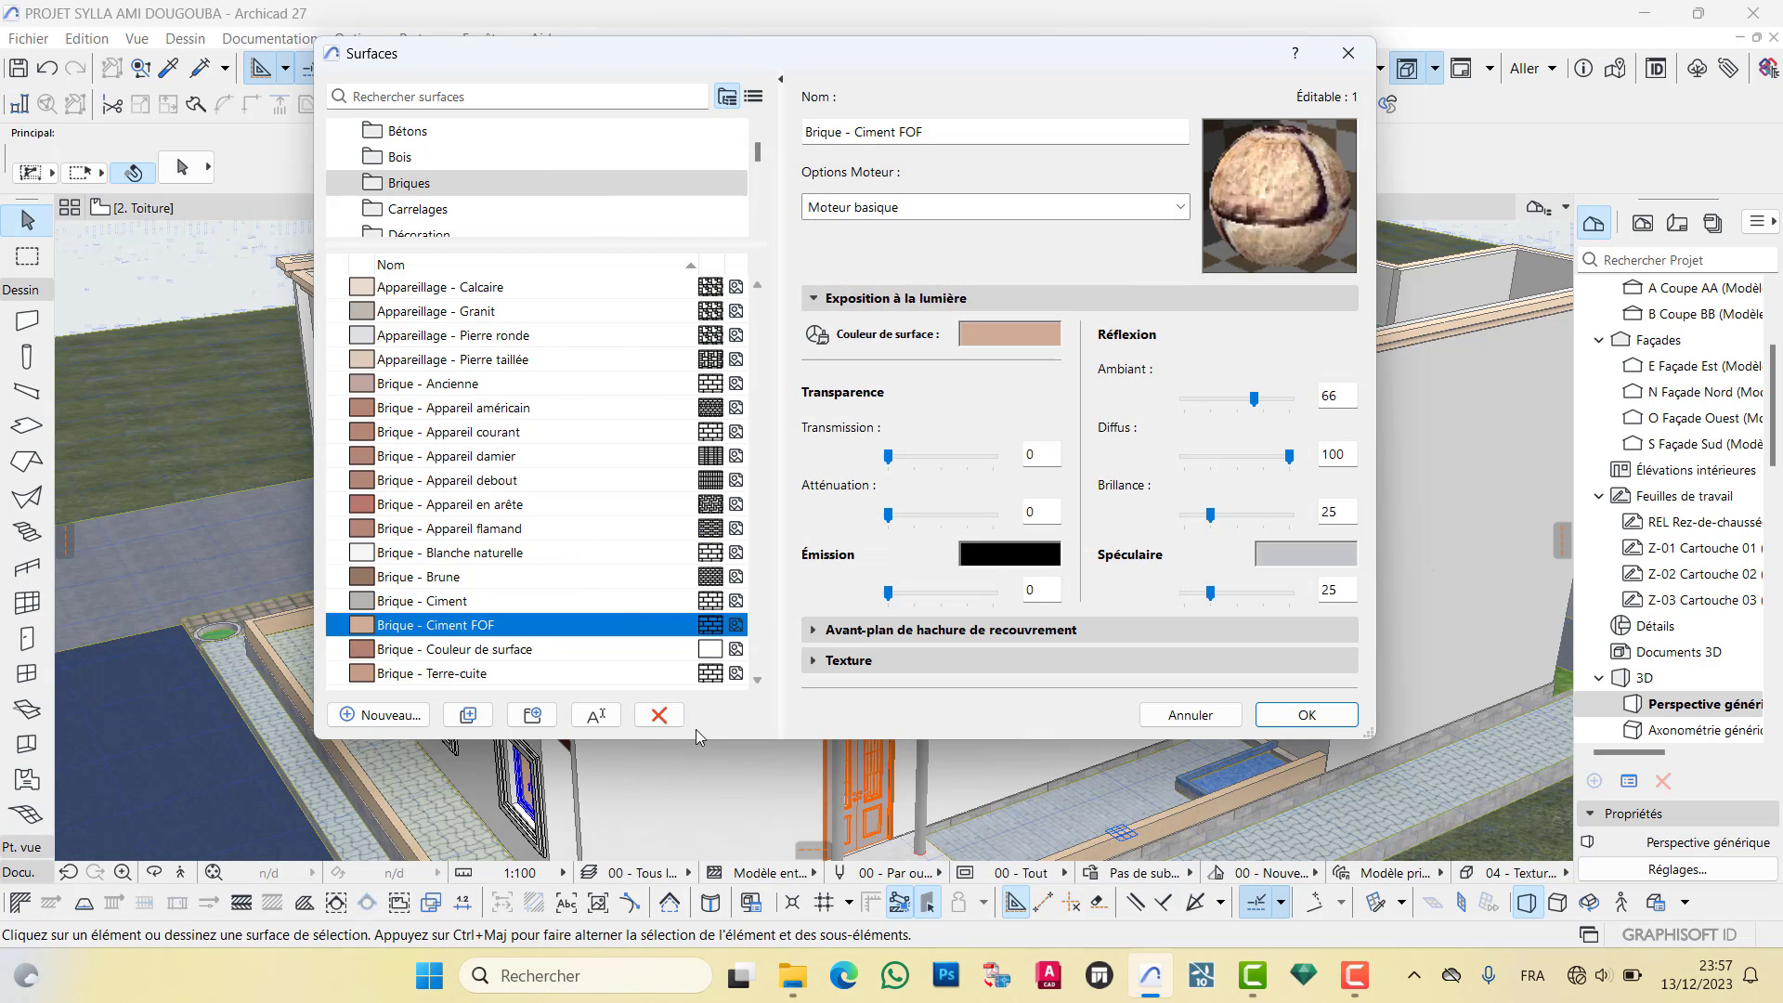
click(1306, 716)
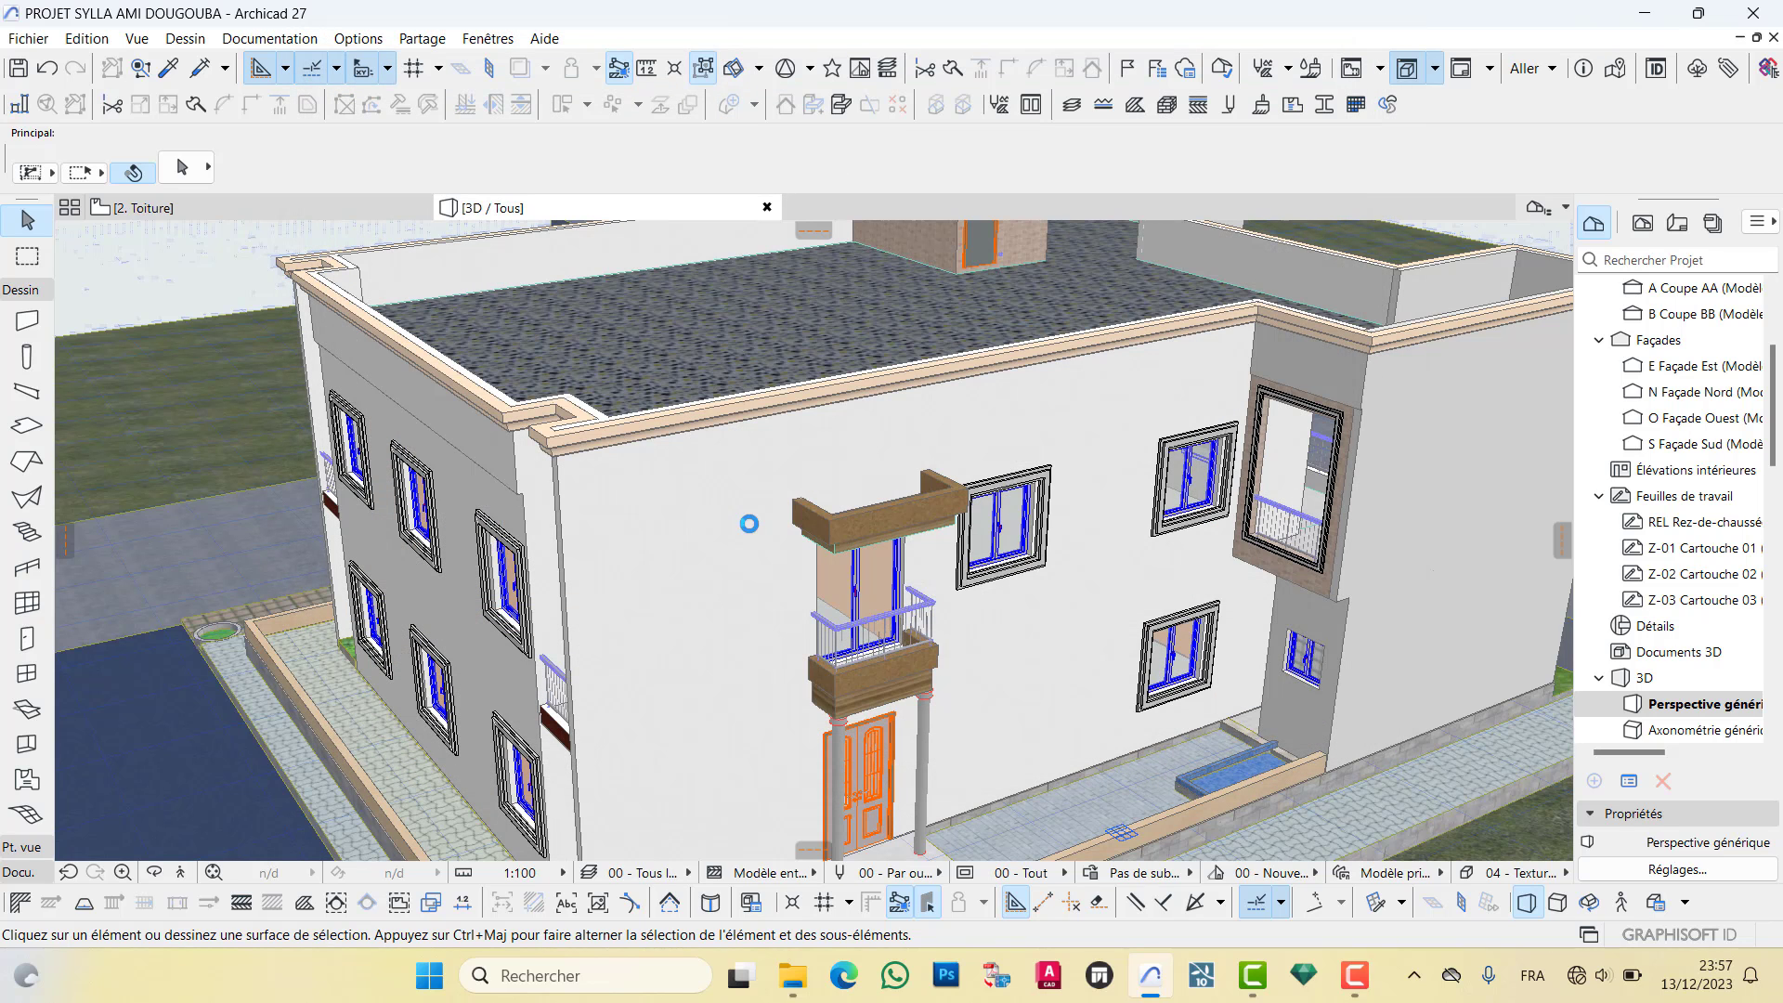
Enable the surface overrides, including end surfaces replaced using adjacent walls, for the five exterior walls of the entrance facade
shift+middle_drag(916, 537, 776, 466)
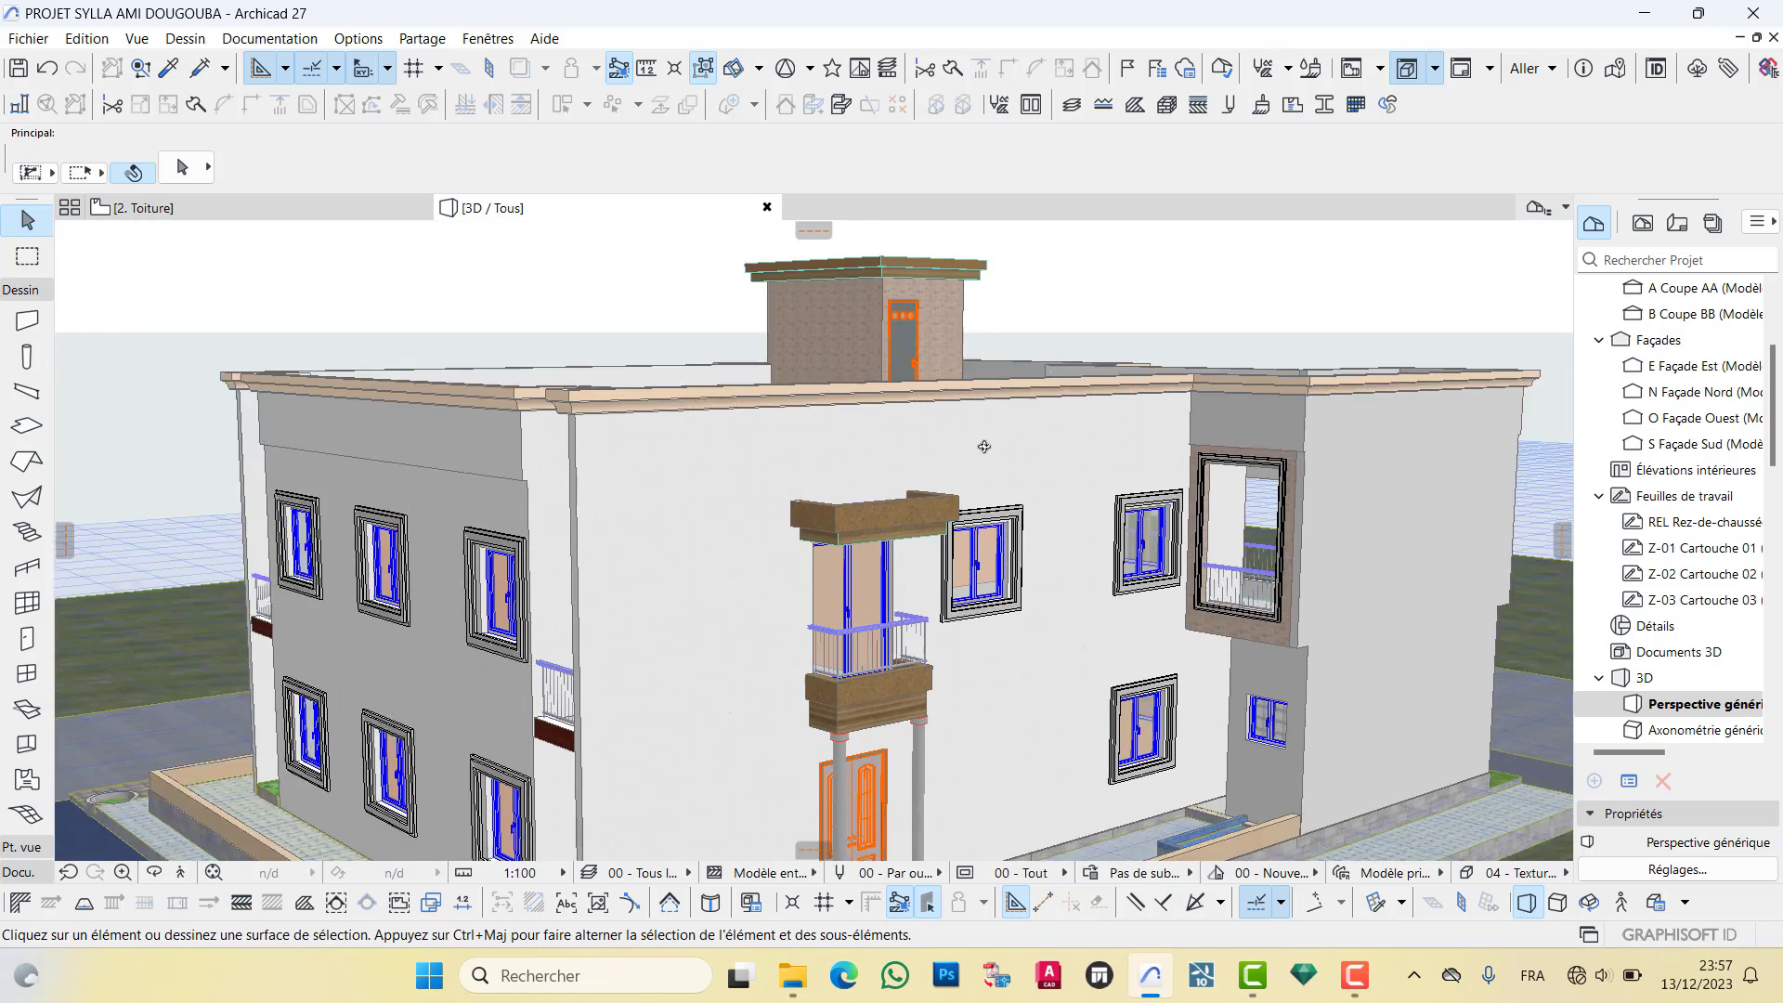
click(770, 457)
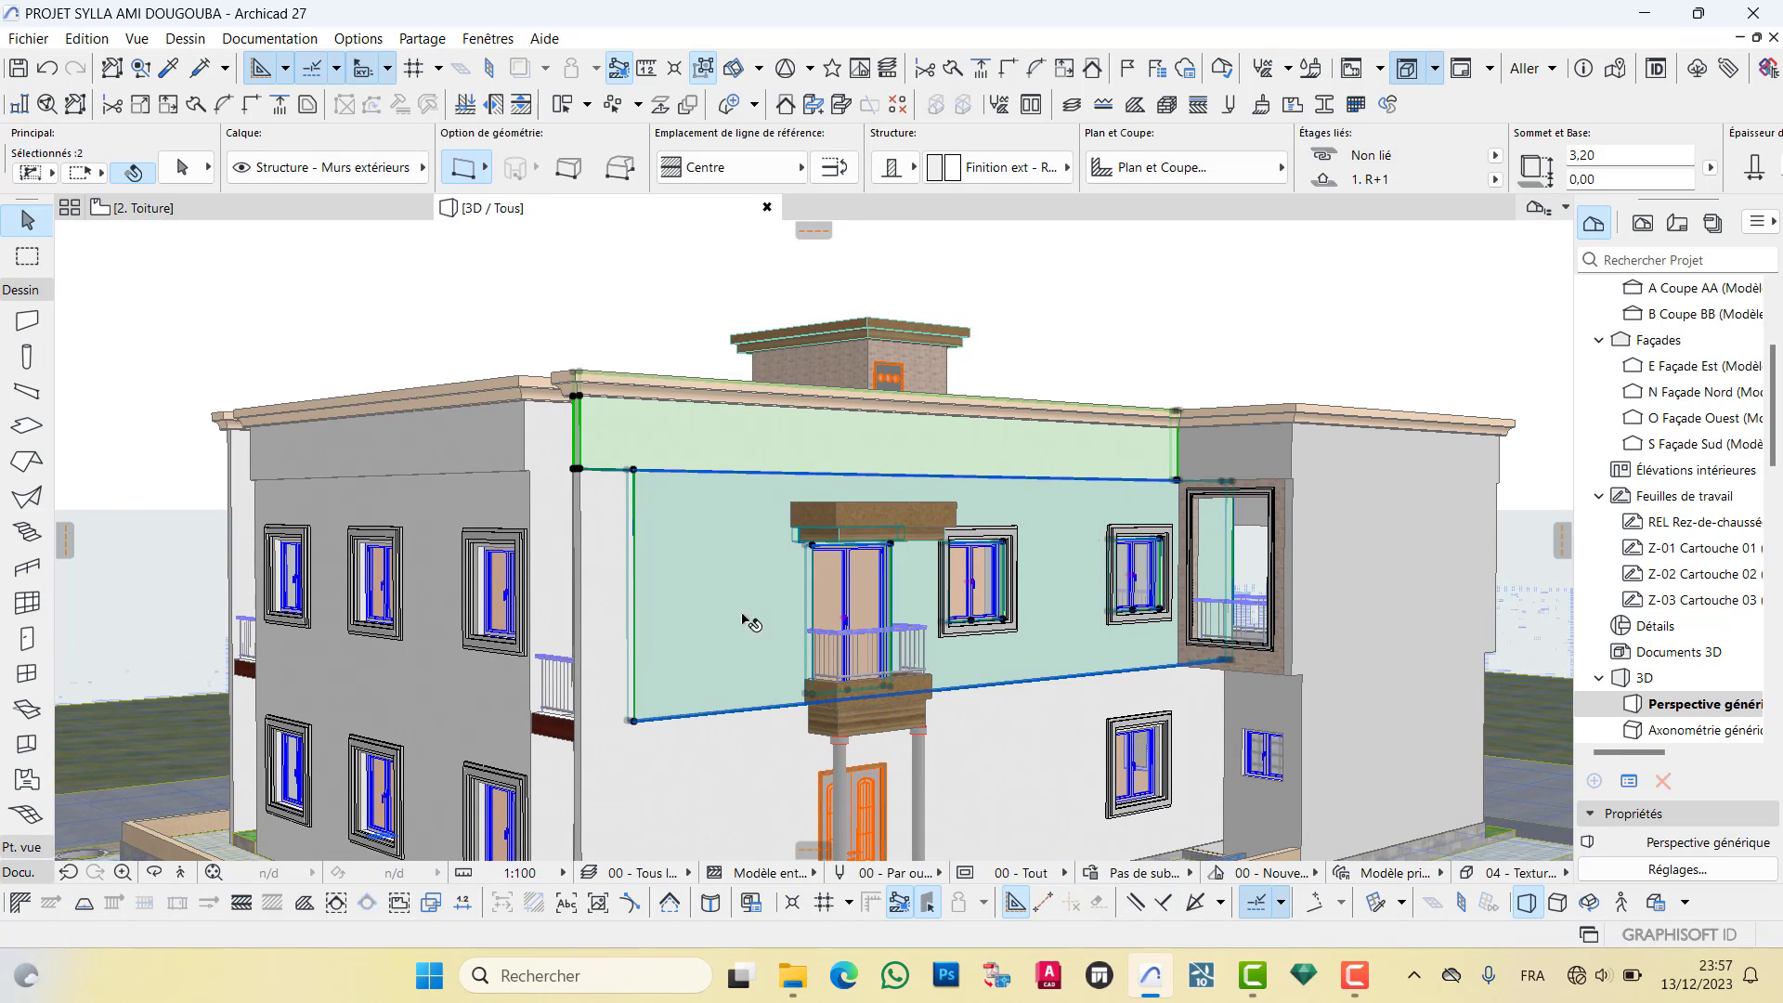
shift+click(615, 609)
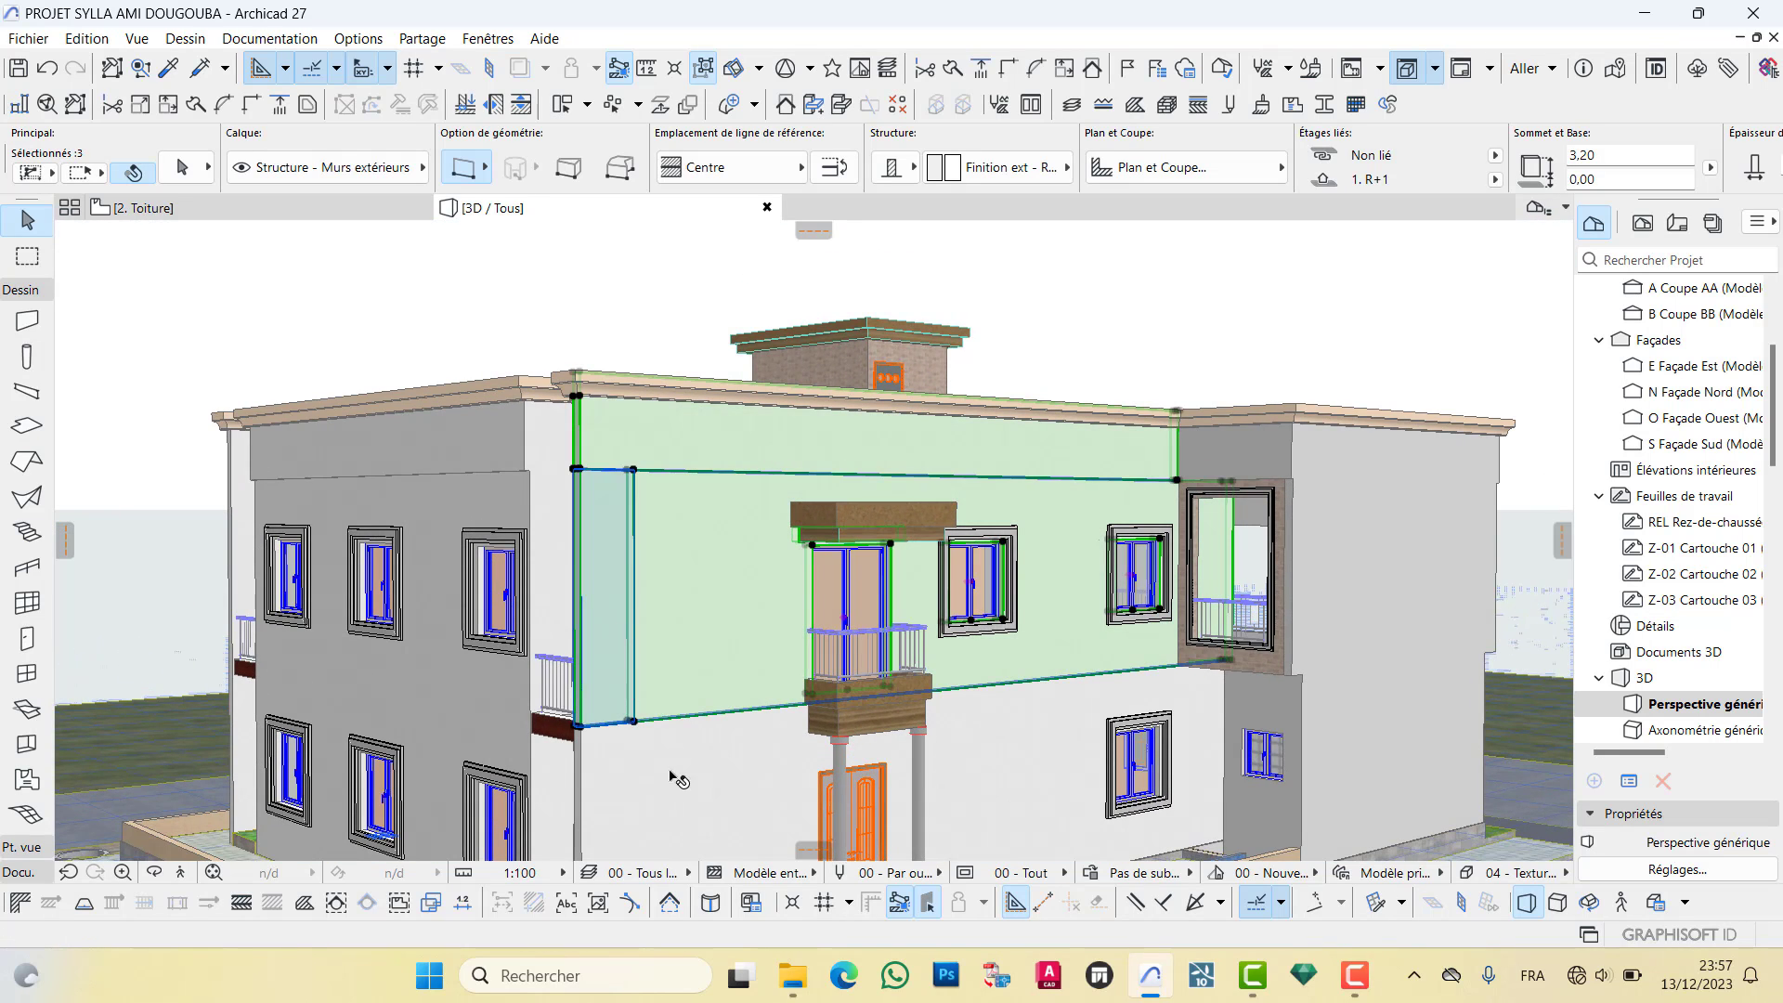
shift+click(678, 783)
shift+click(628, 800)
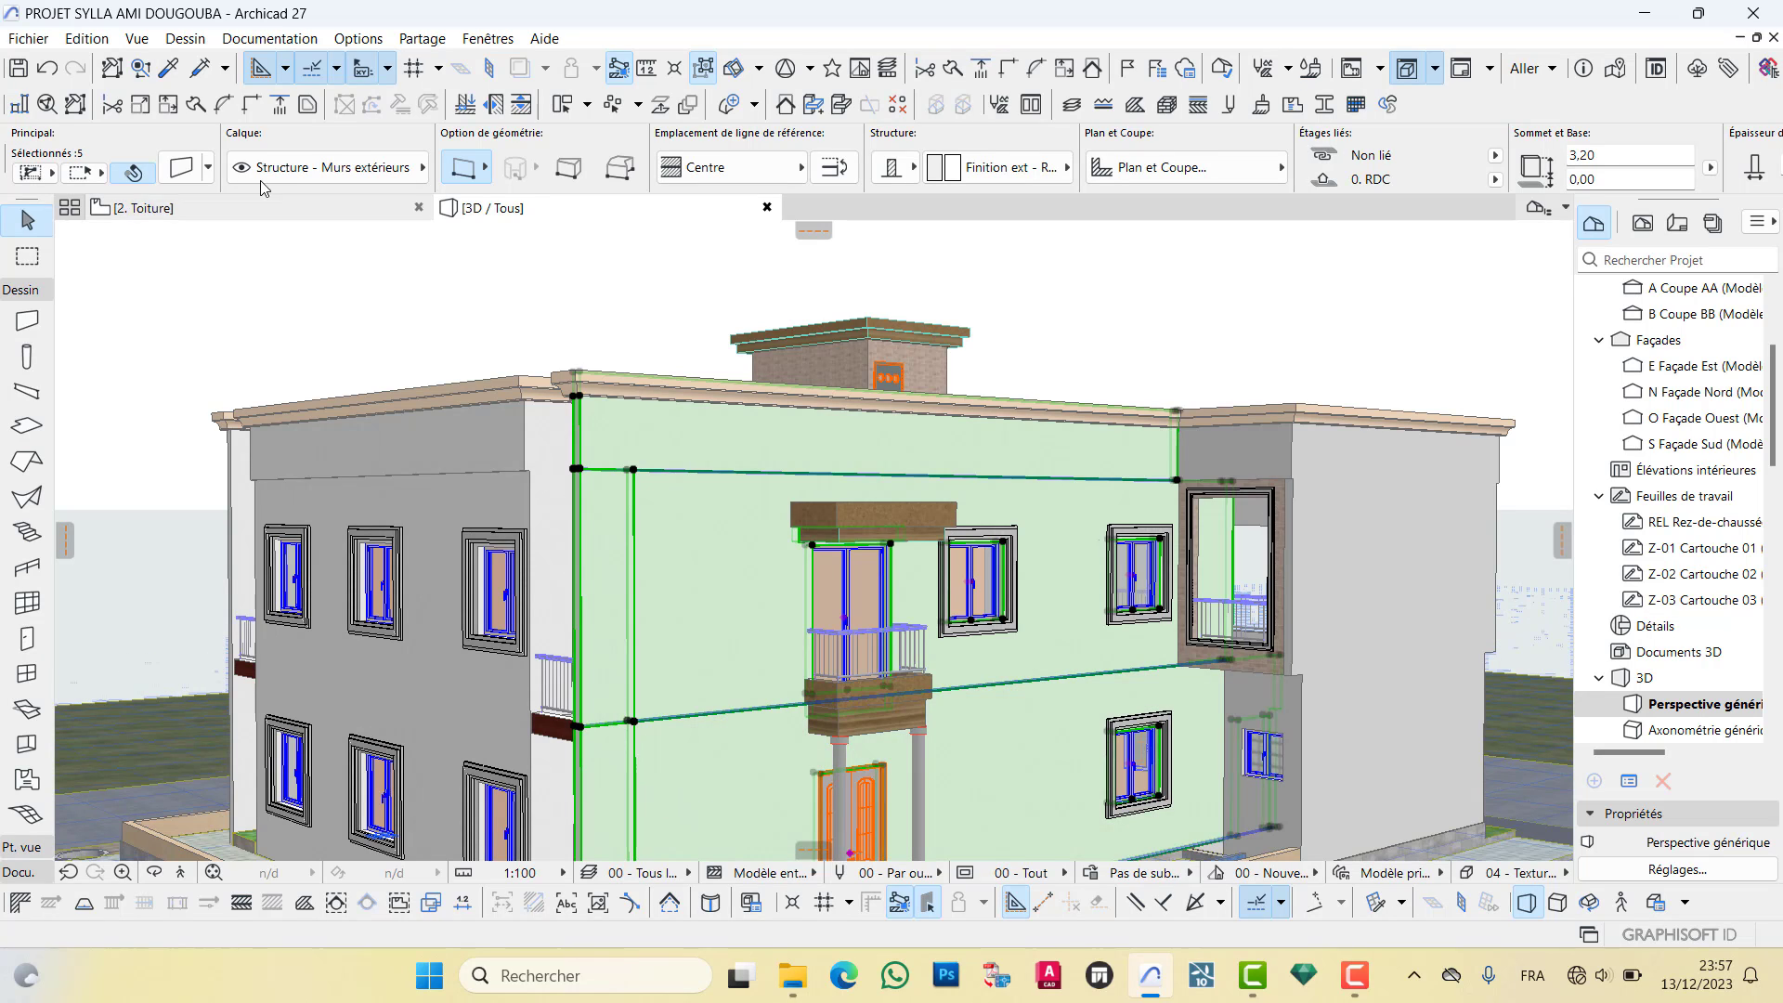
key(ctrl+t)
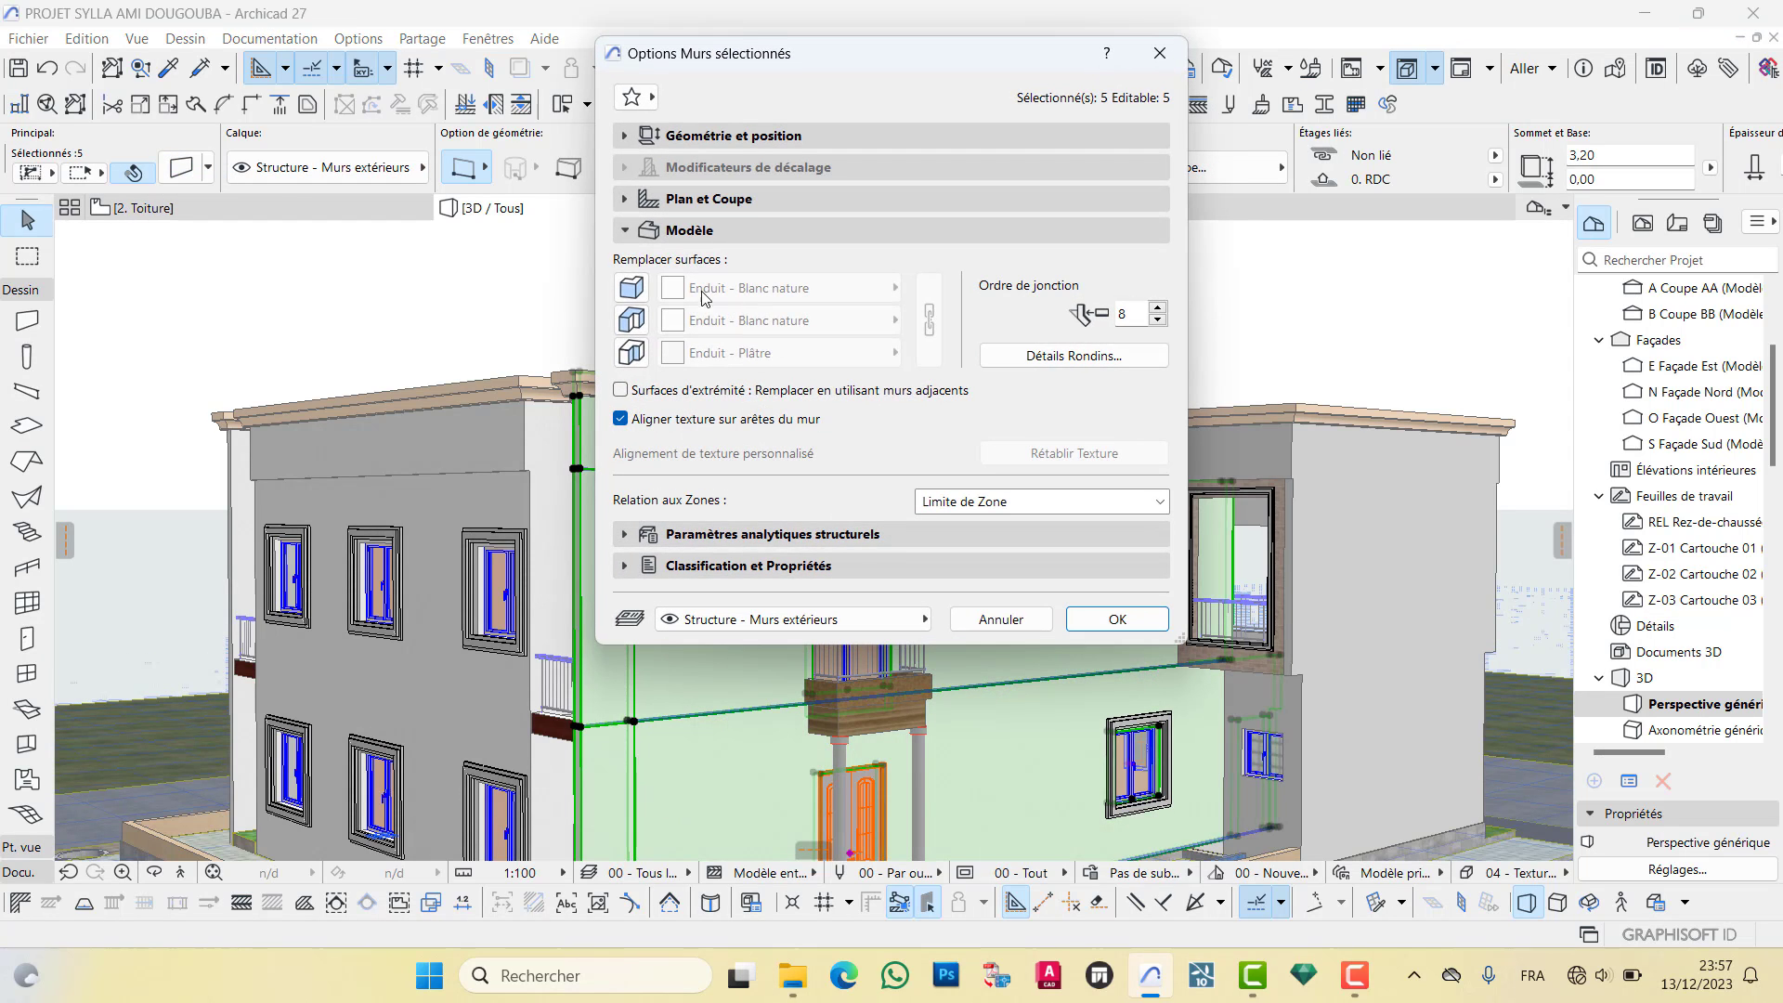
click(639, 348)
click(632, 319)
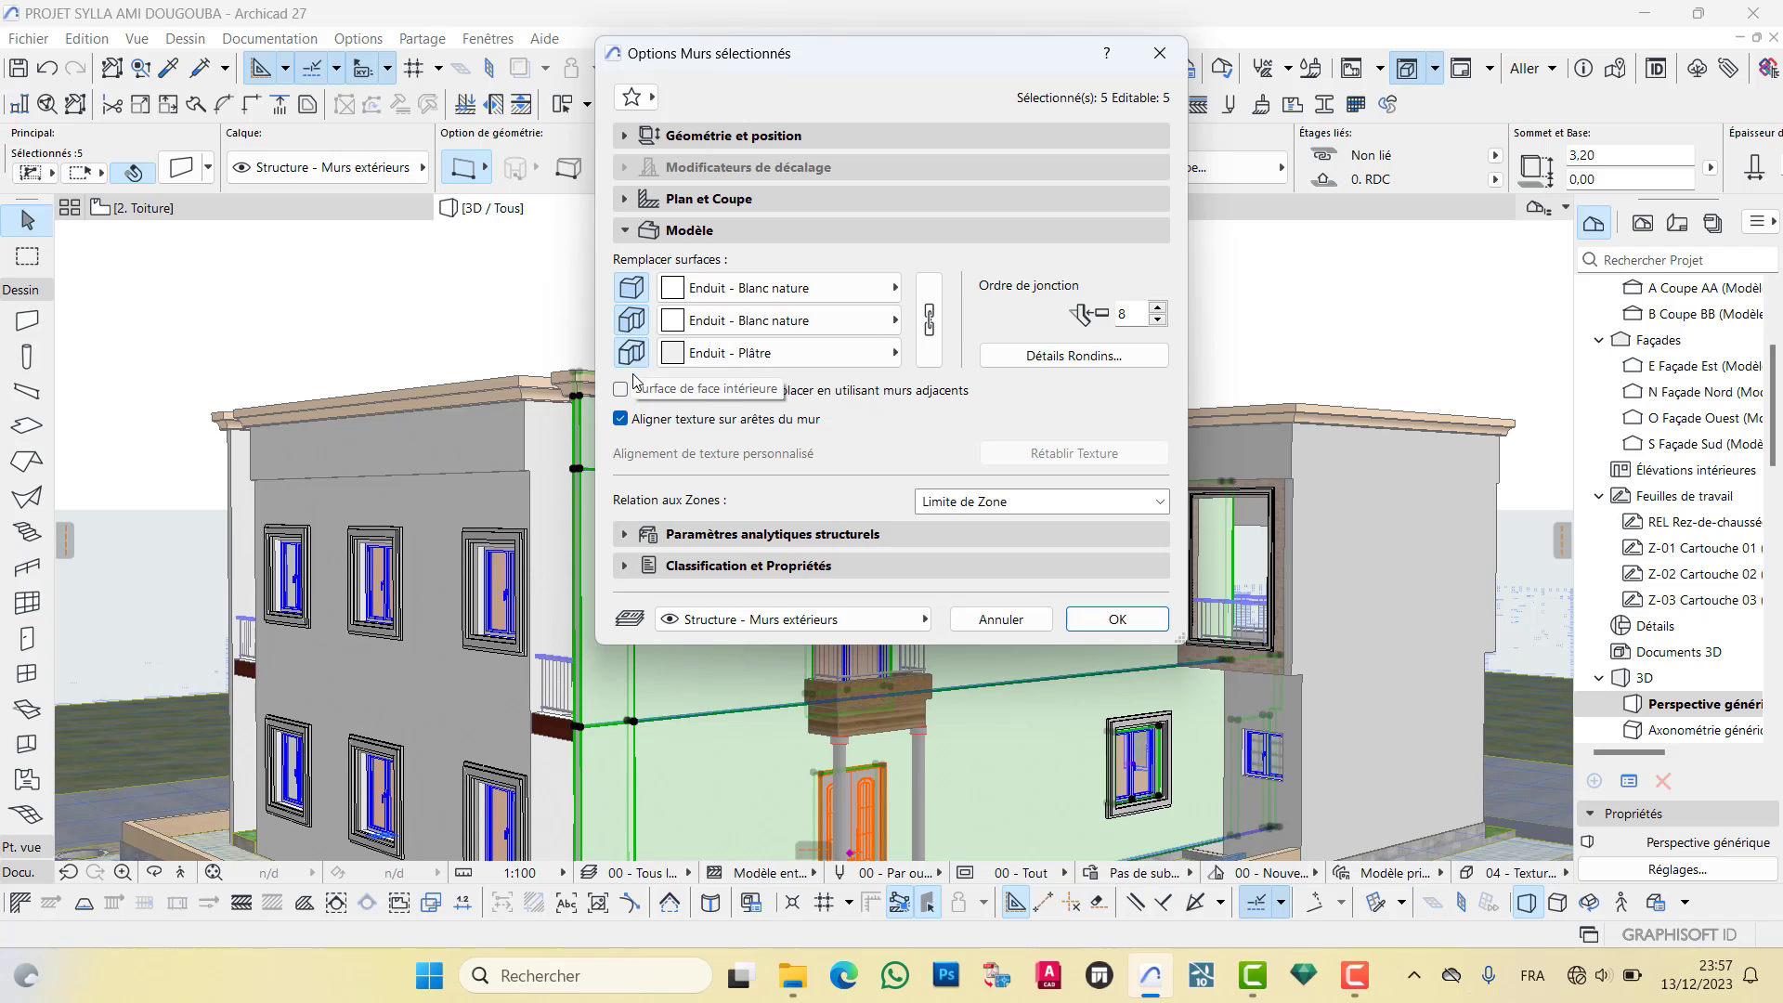
click(620, 390)
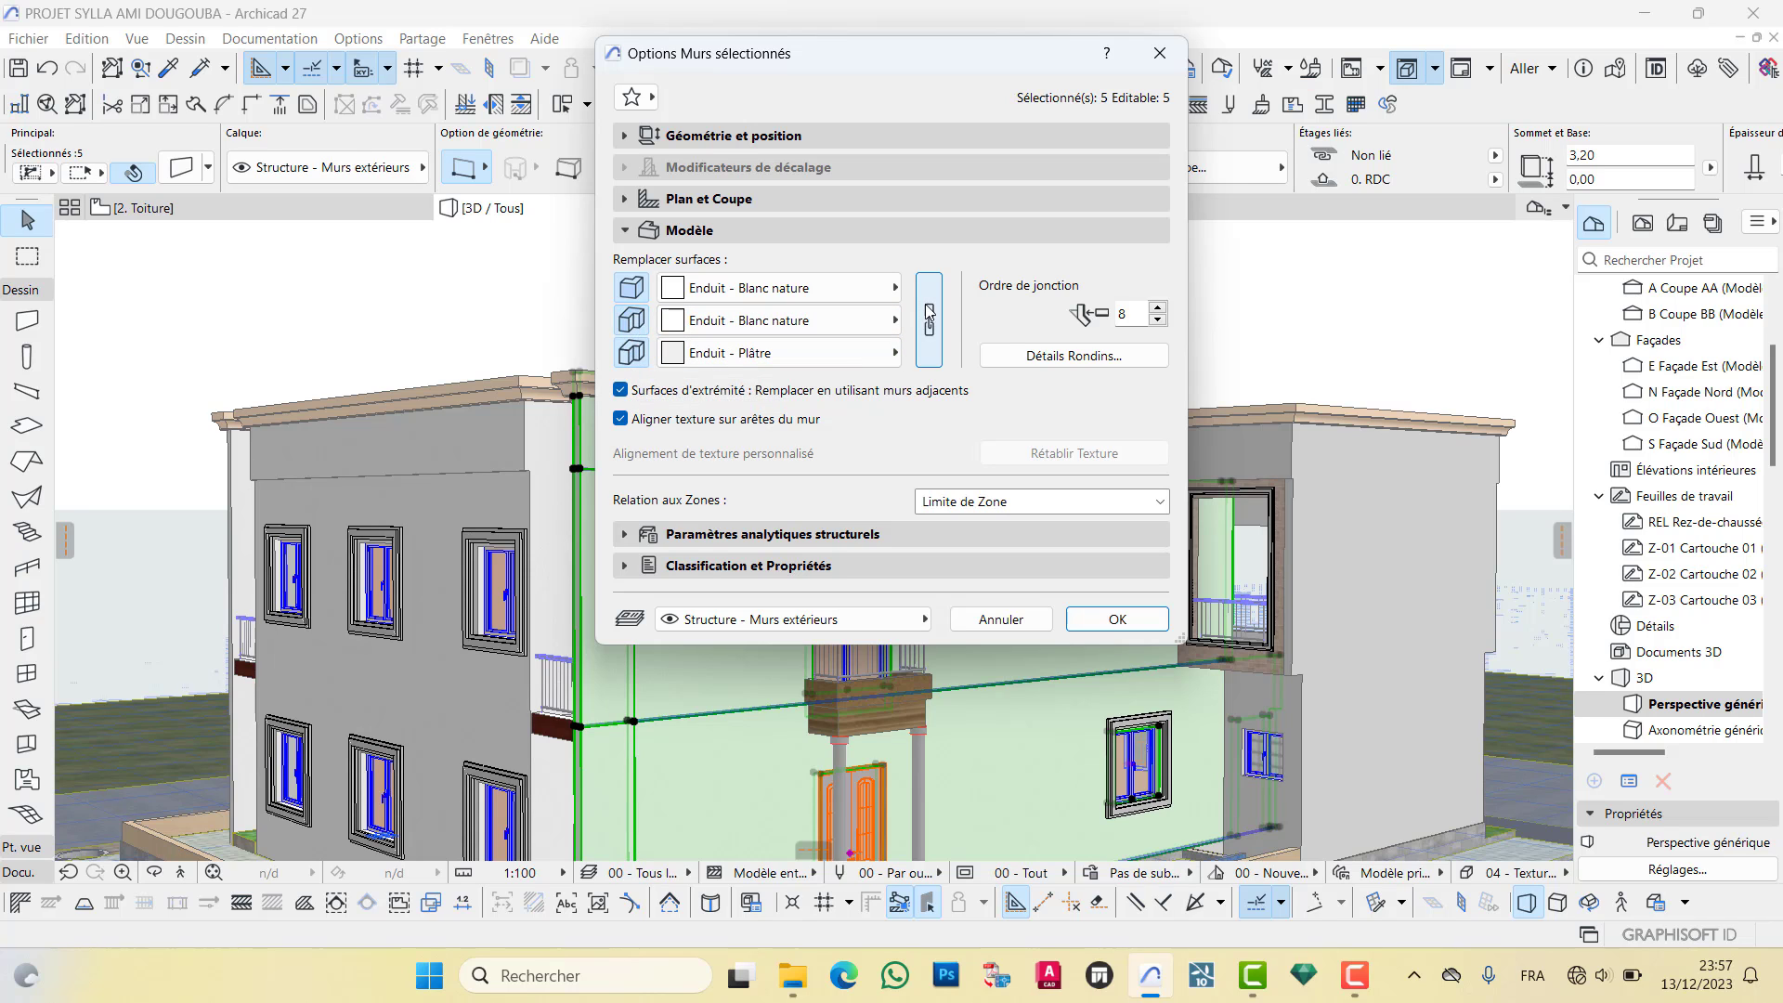
Assign Brique - Ciment FOF from the Briques folder as the outside face surface of the selected walls
click(877, 288)
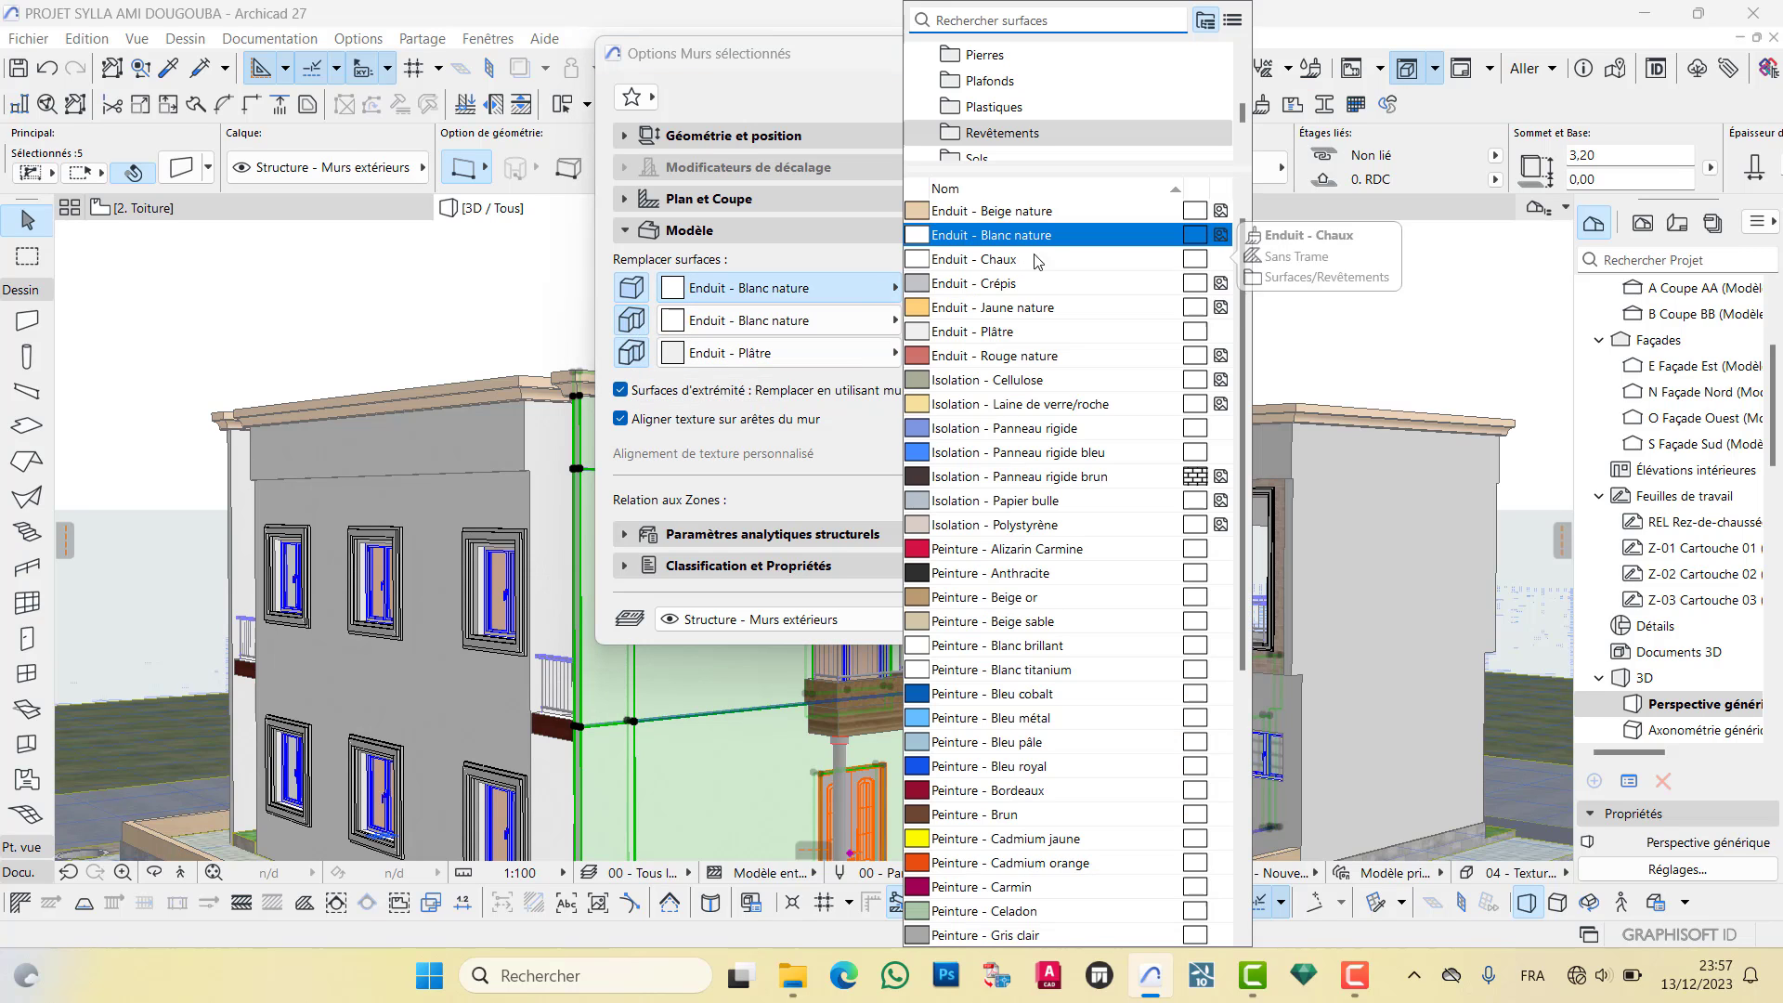
scroll(1004, 110, up, 5)
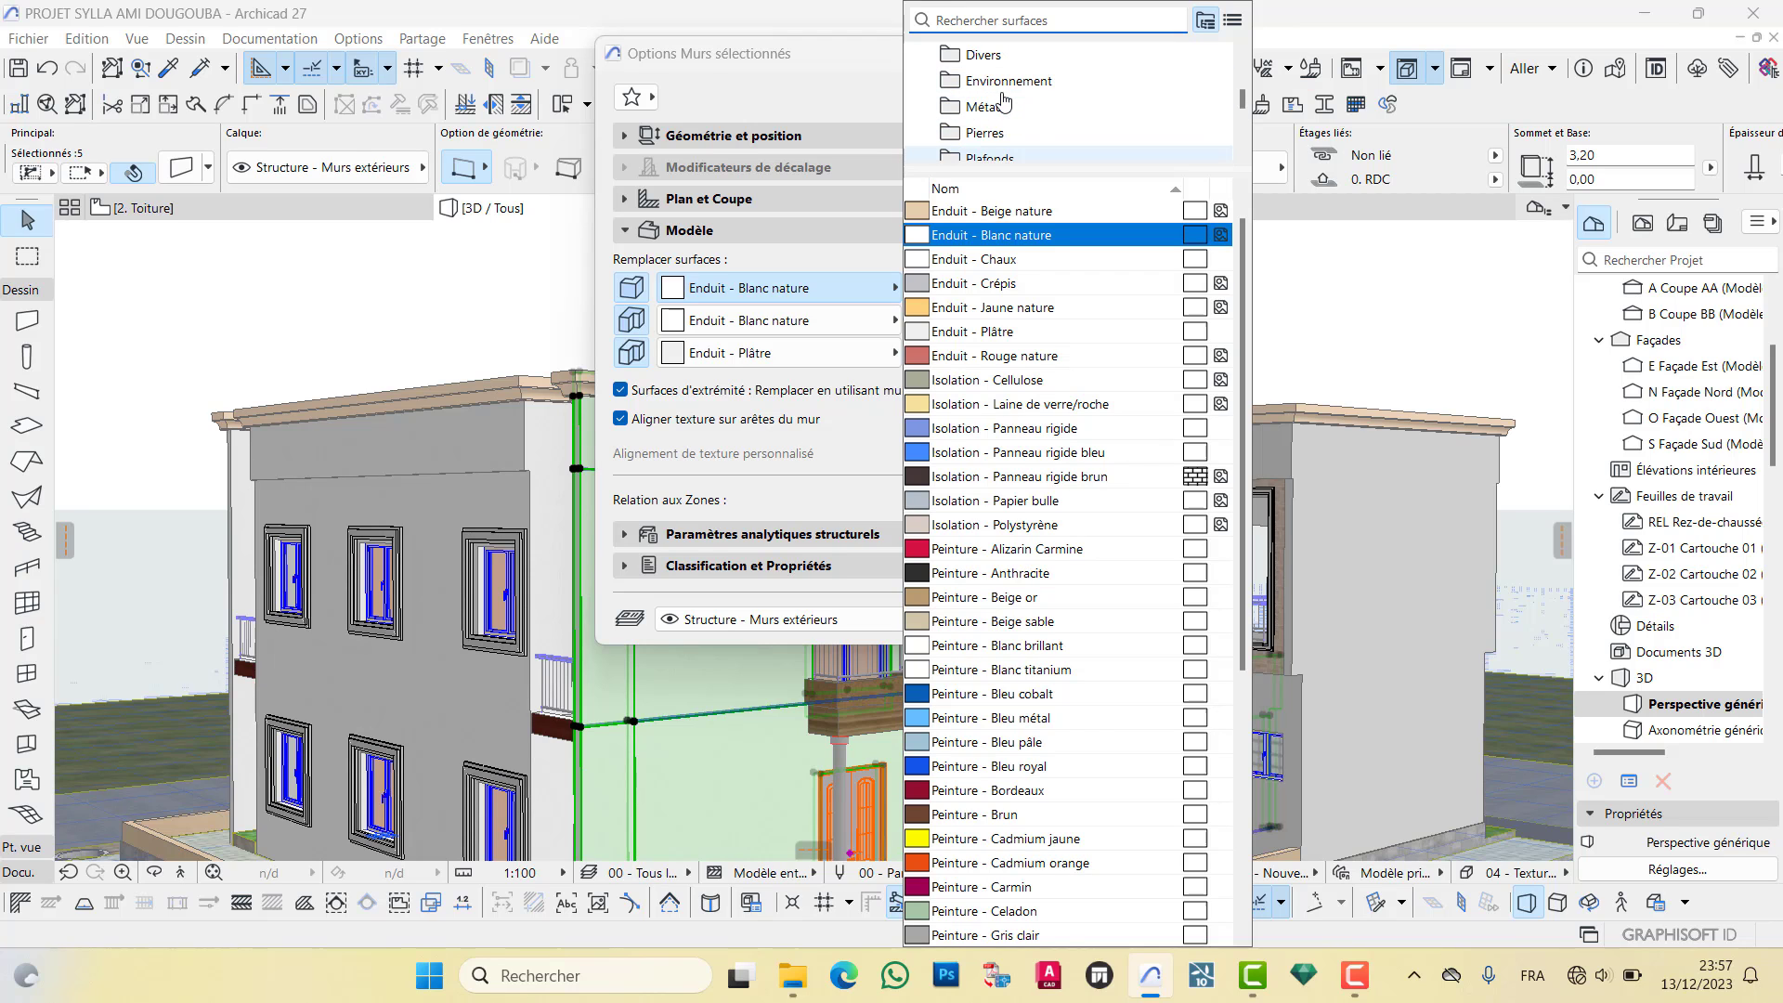
click(994, 55)
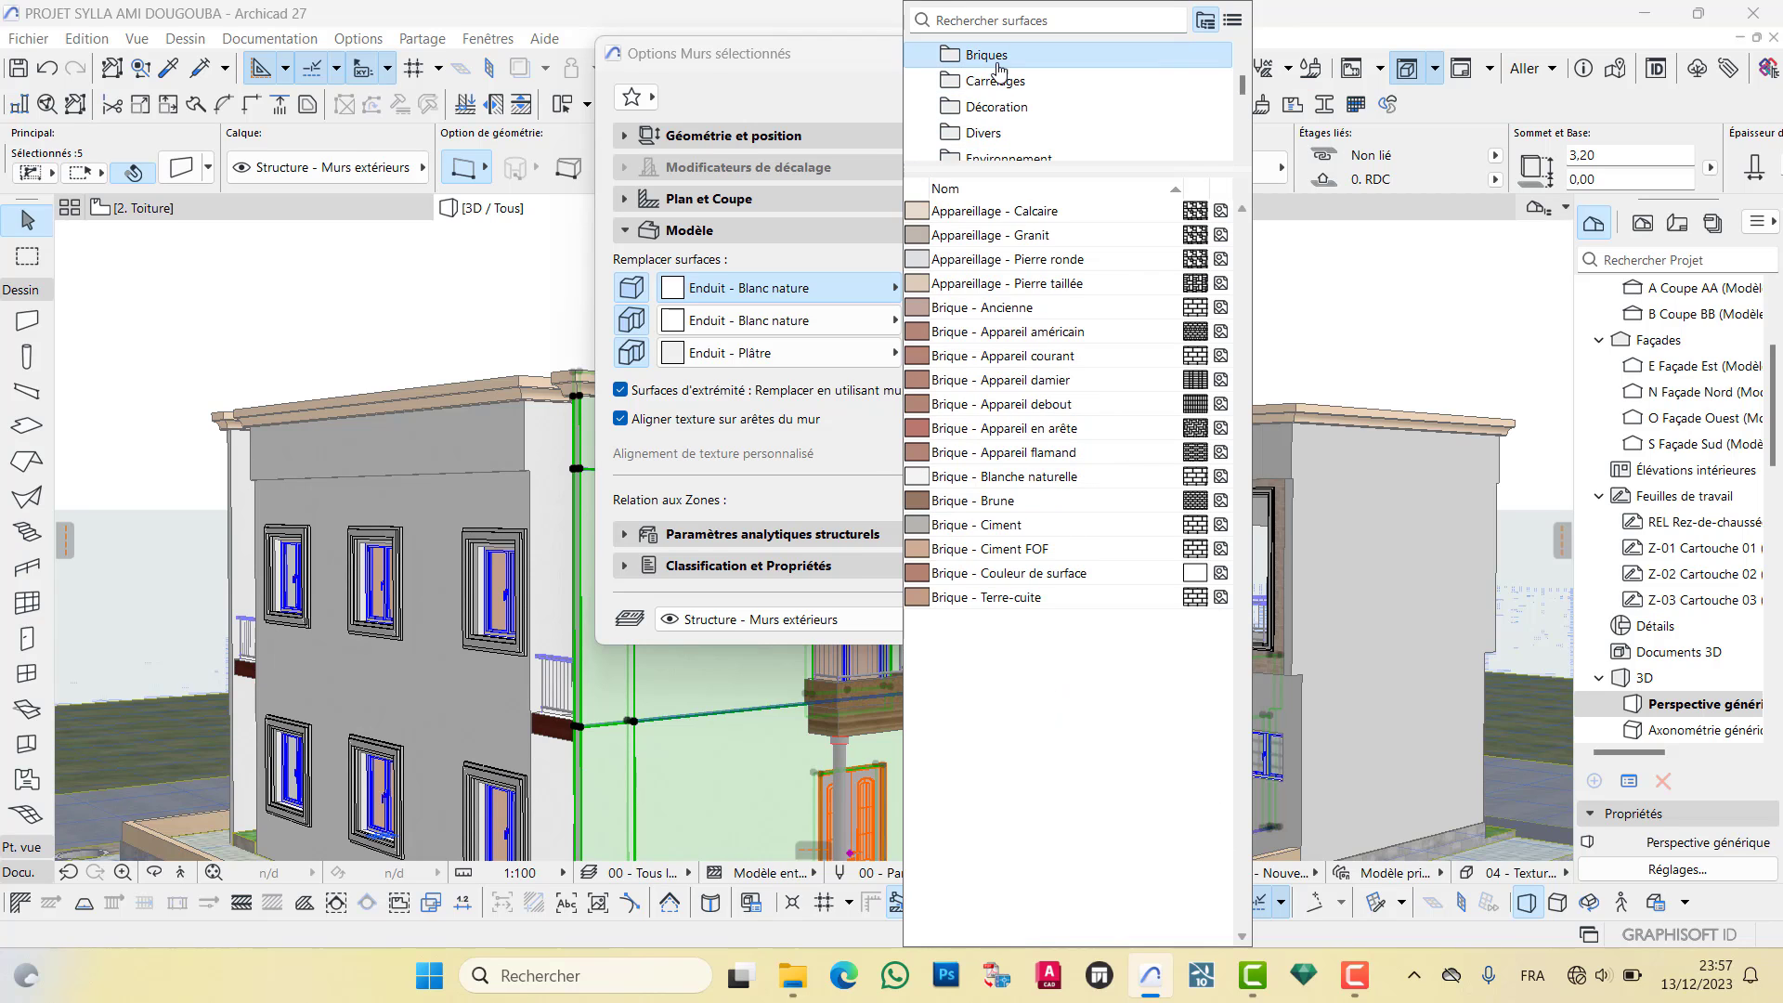
click(1021, 476)
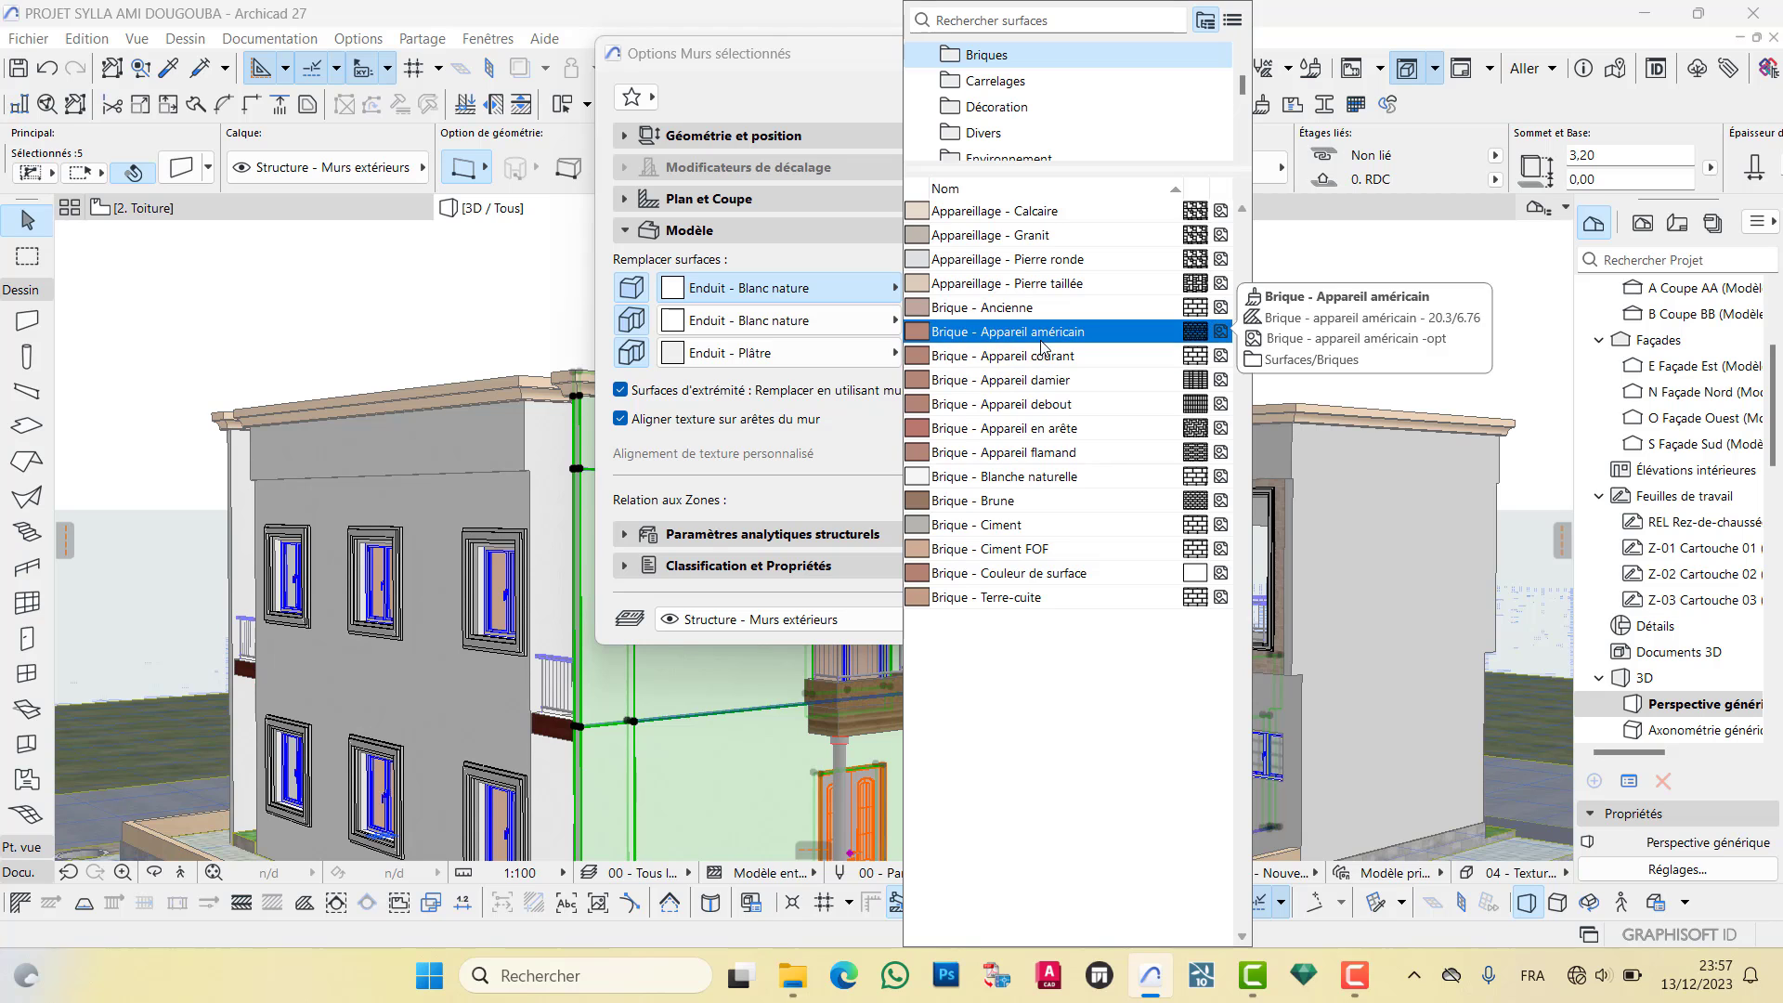
click(1048, 554)
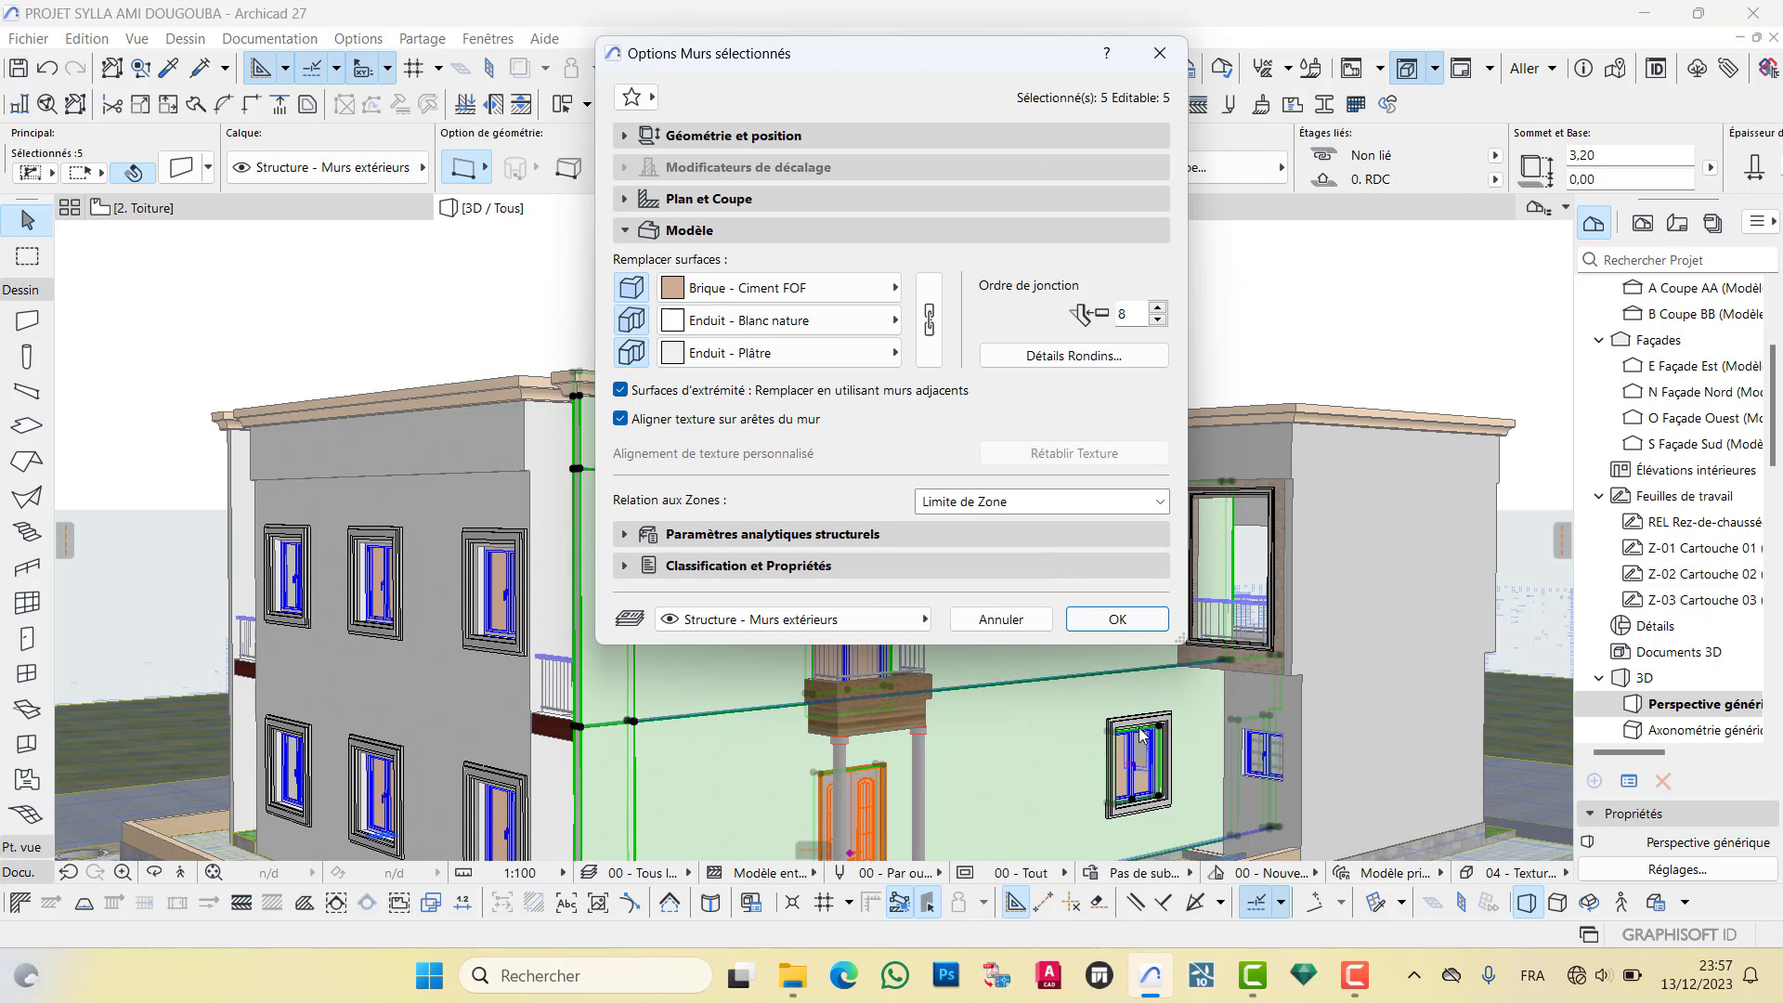
click(1118, 620)
Link the surface overrides of the five selected walls so all their faces use Brique - Ciment FOF, and deselect the walls
shift+middle_drag(604, 660, 879, 508)
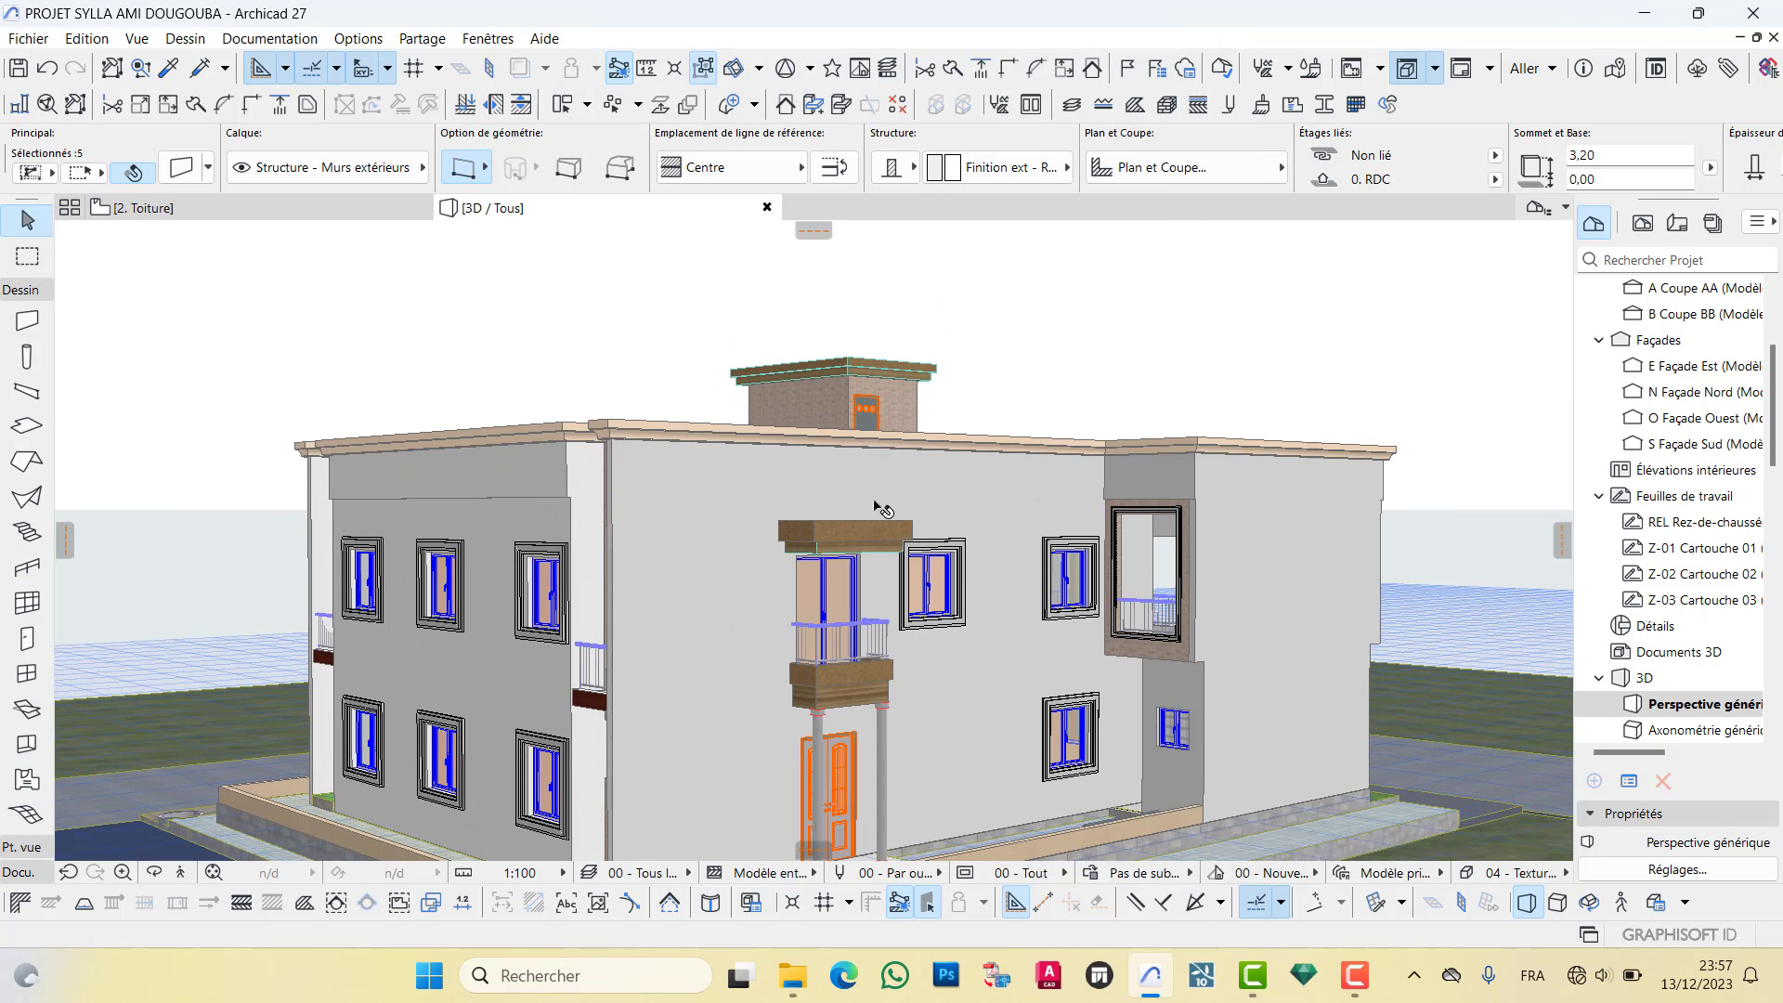
double_click(722, 476)
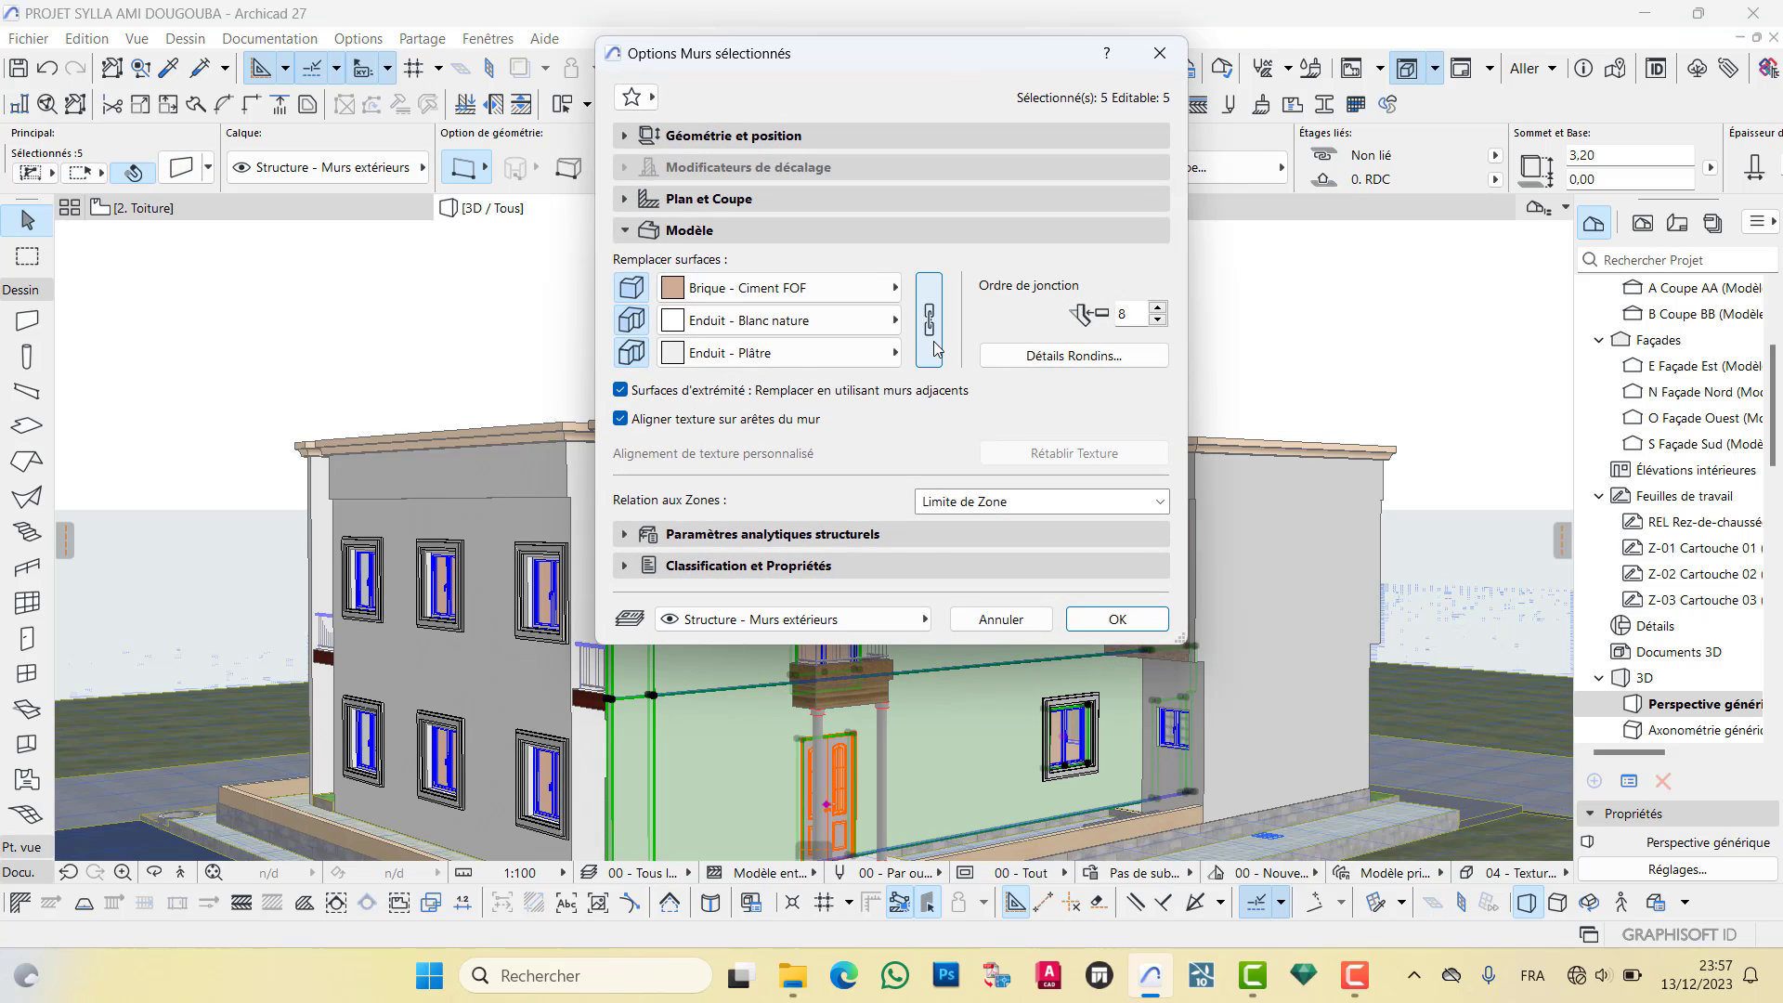
click(931, 346)
click(1117, 619)
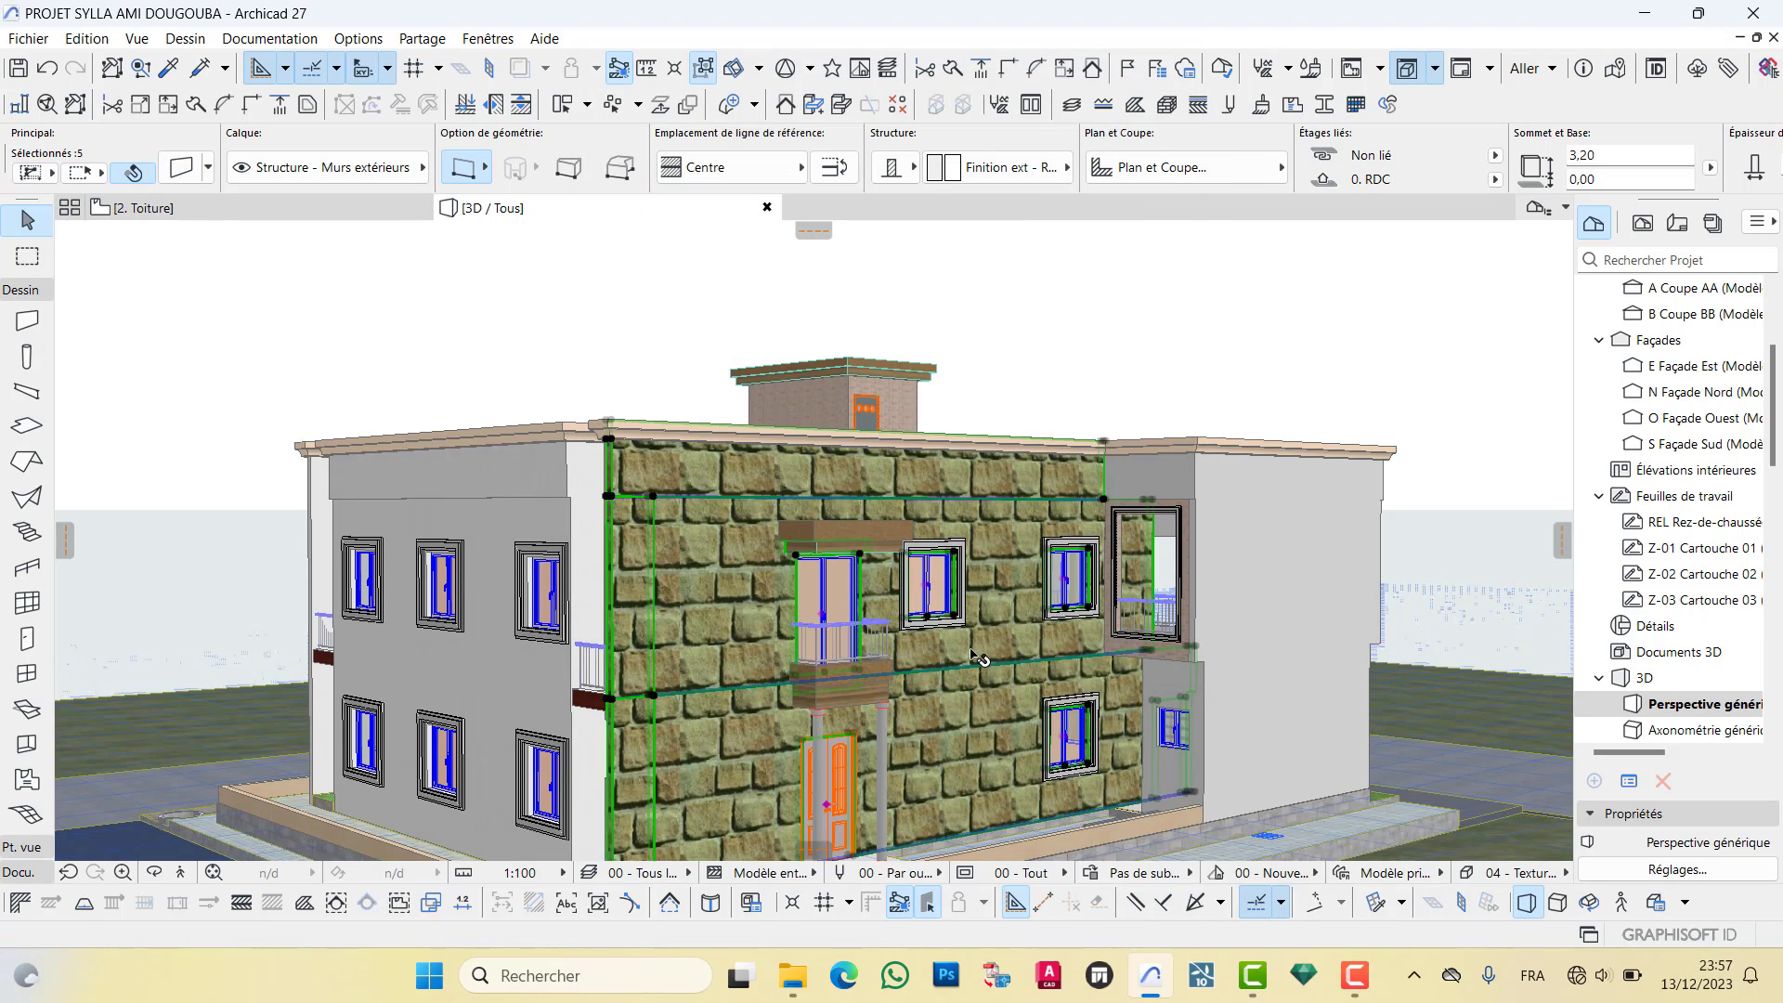
scroll(977, 655, down, 4)
scroll(740, 518, up, 6)
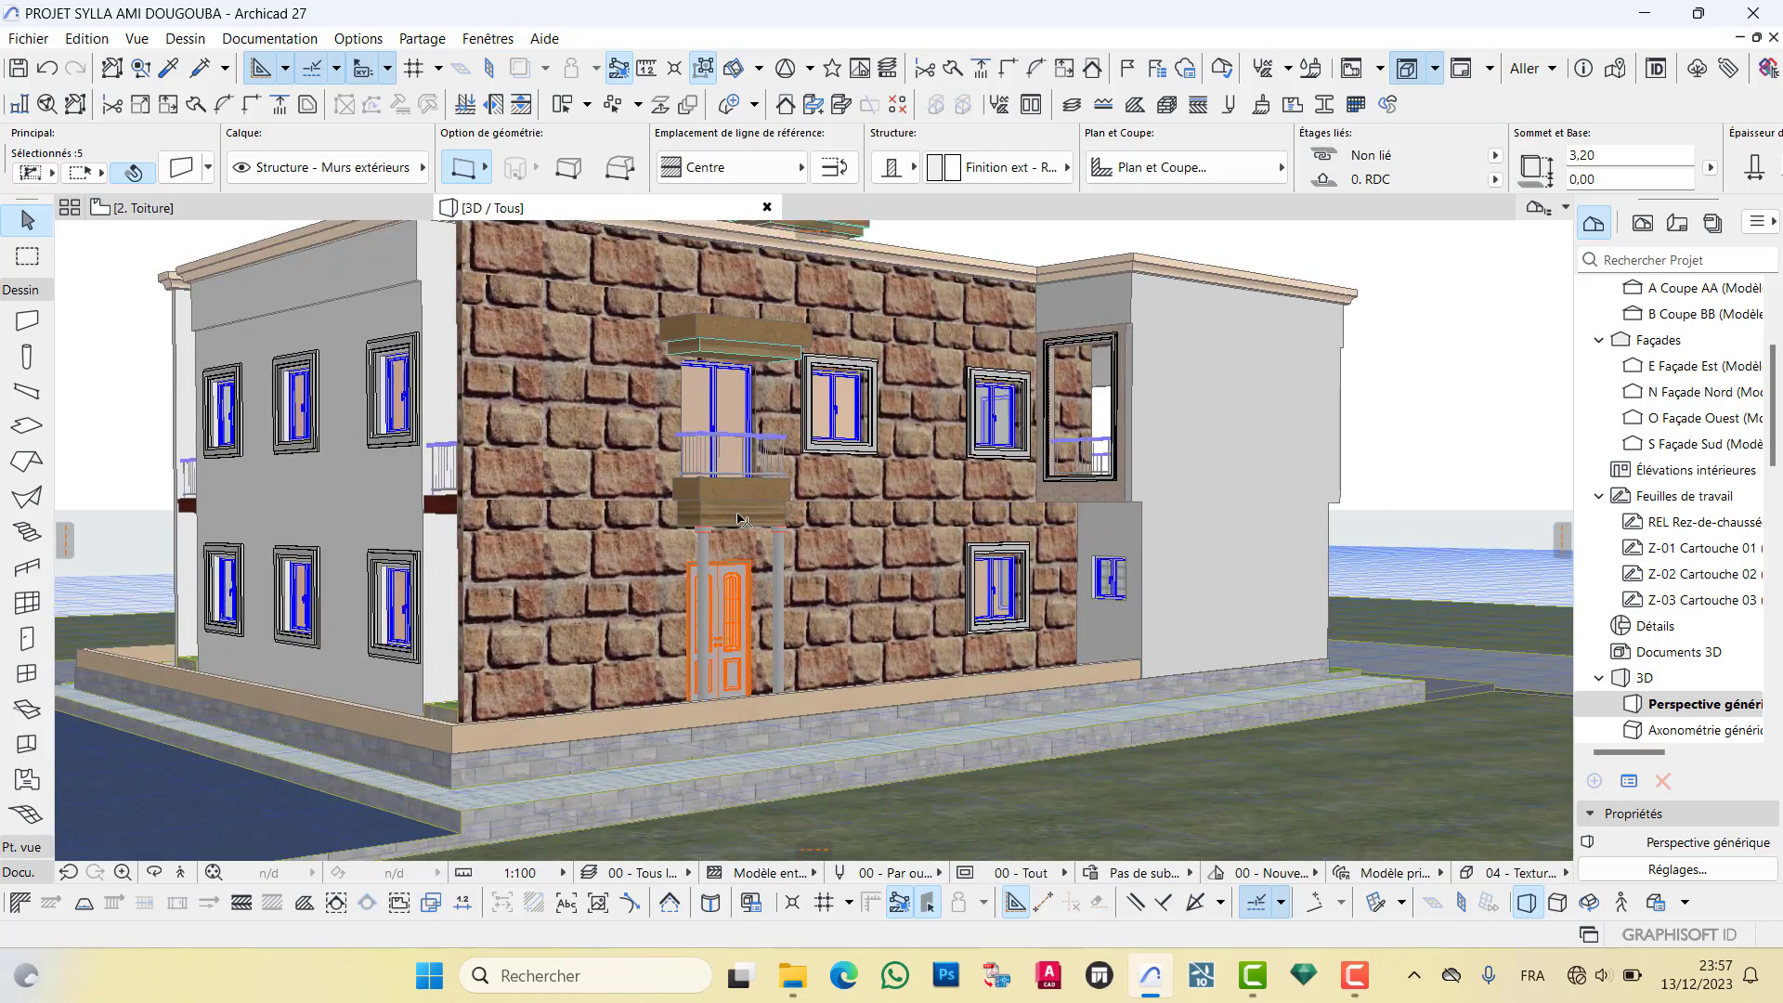
scroll(791, 622, down, 3)
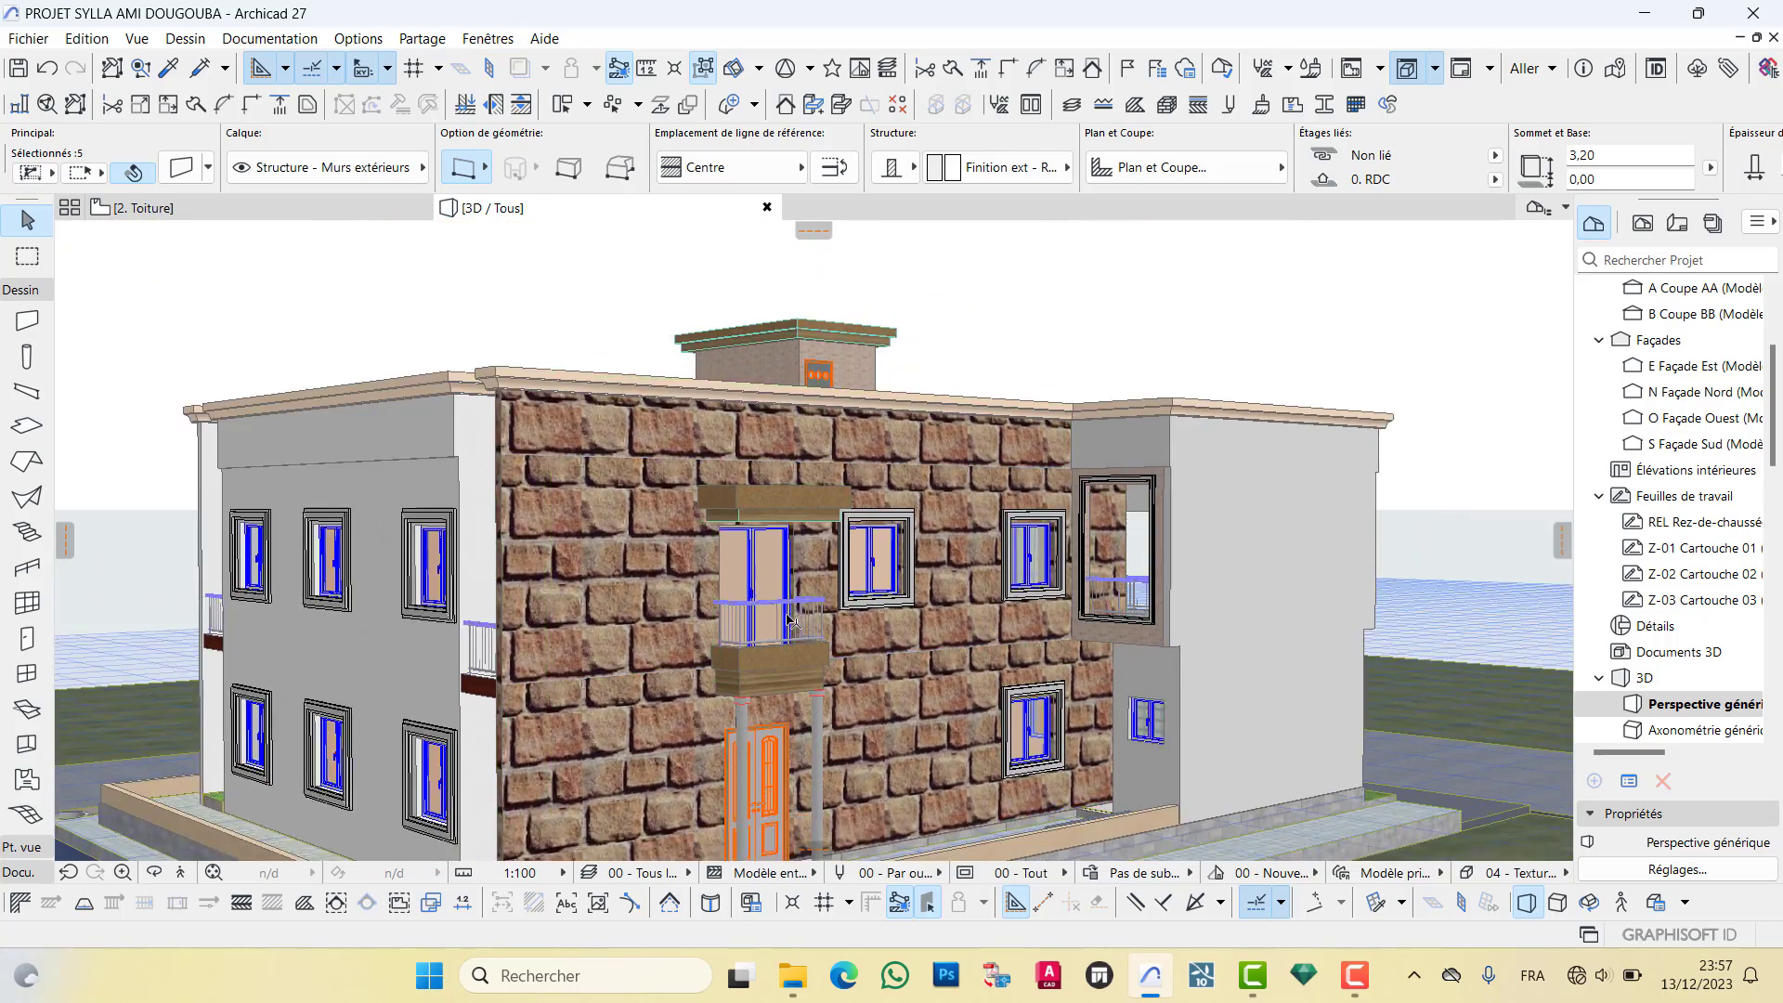
scroll(790, 622, down, 2)
key(Escape)
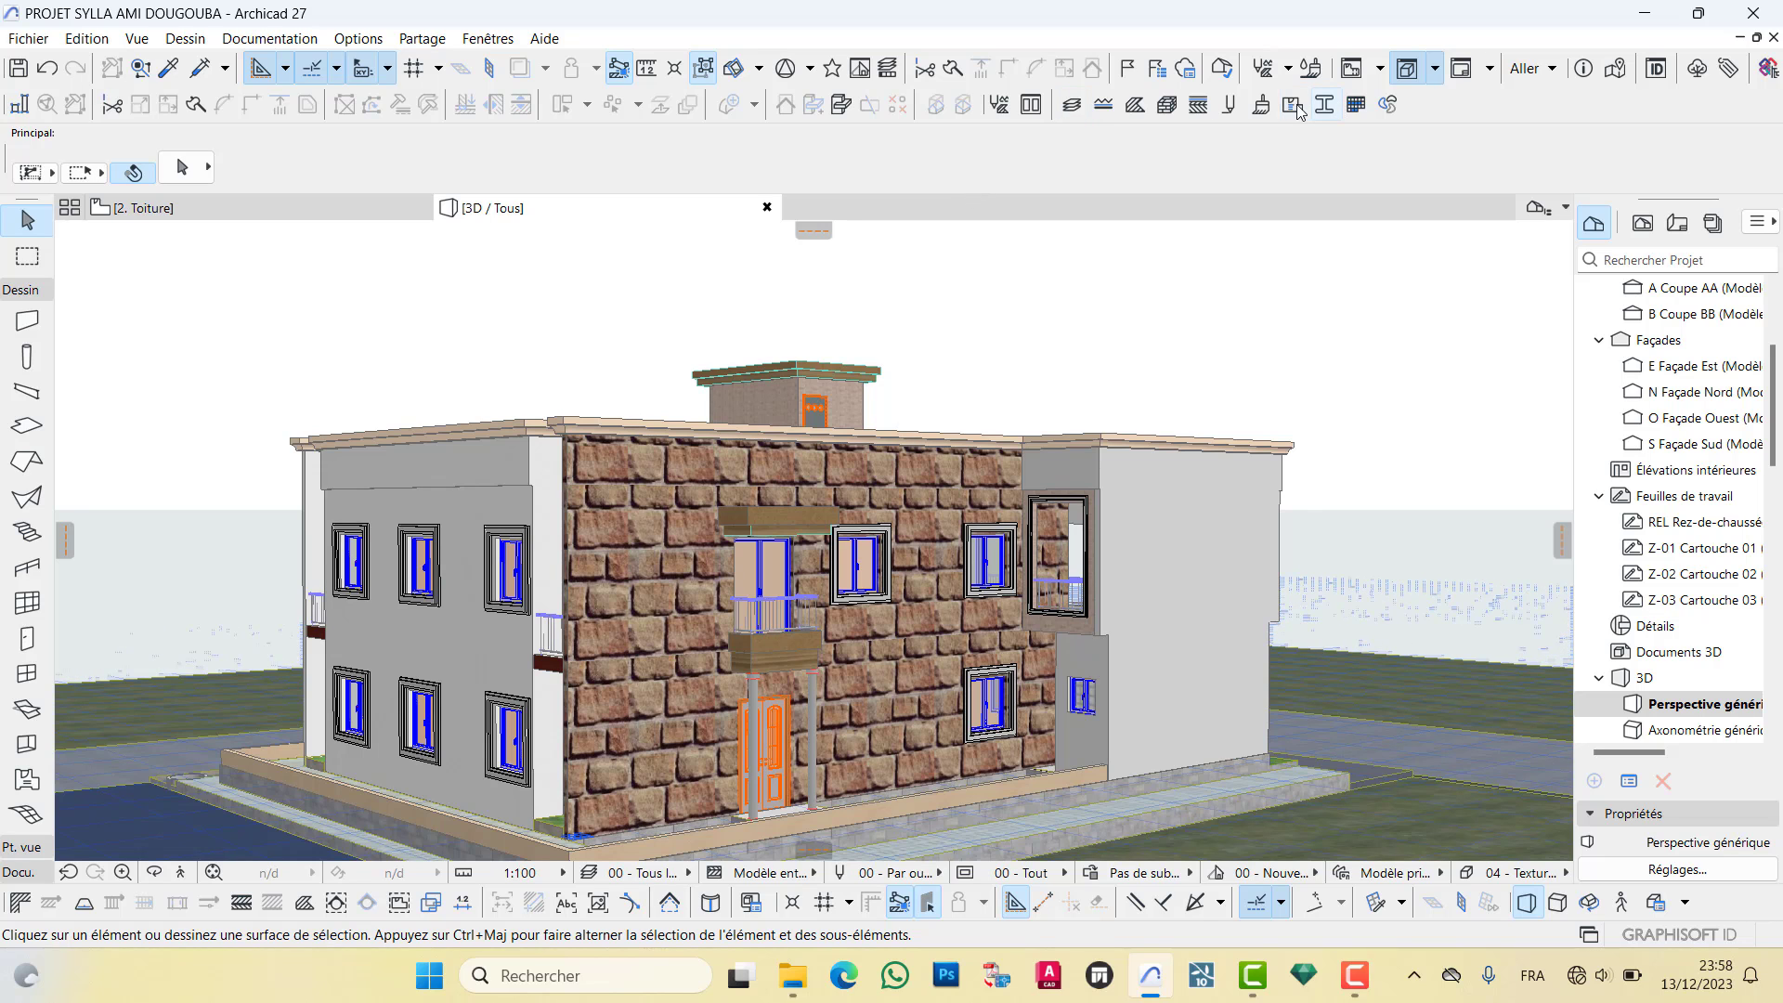
Preview the Brique - Ciment FOF texture as 2x2 and 3x3 samples, save the surface and inspect the facade
click(1263, 106)
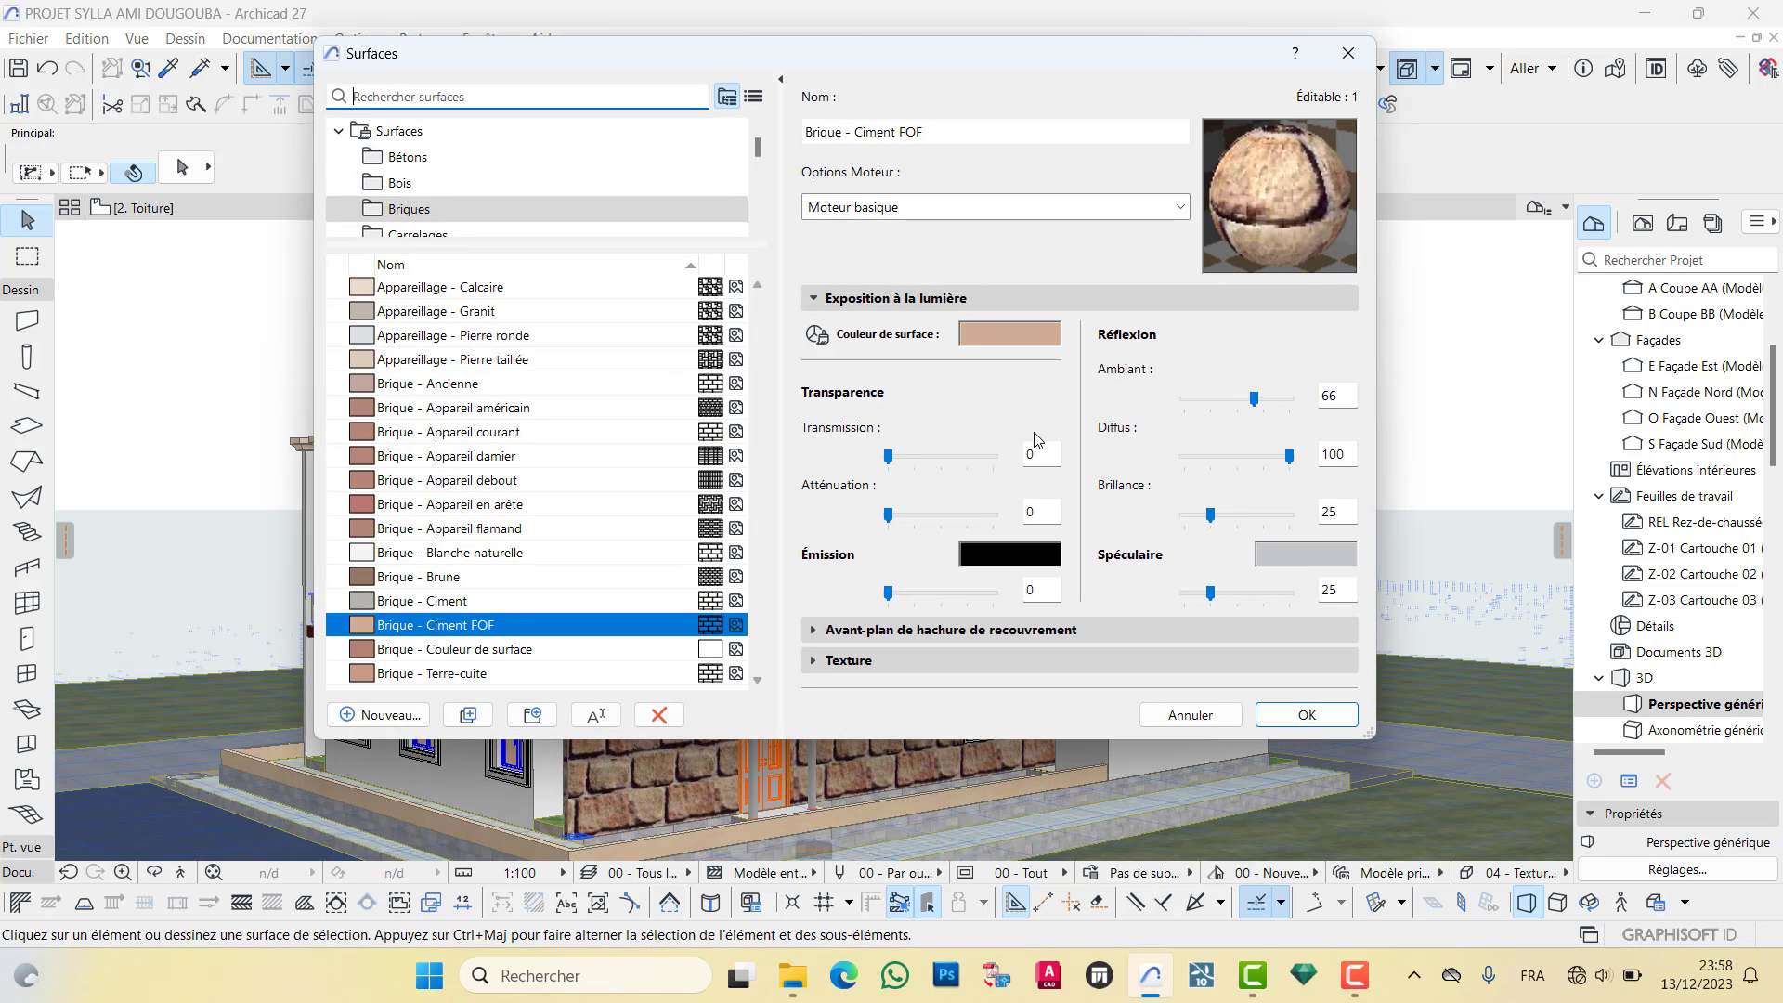
click(1022, 660)
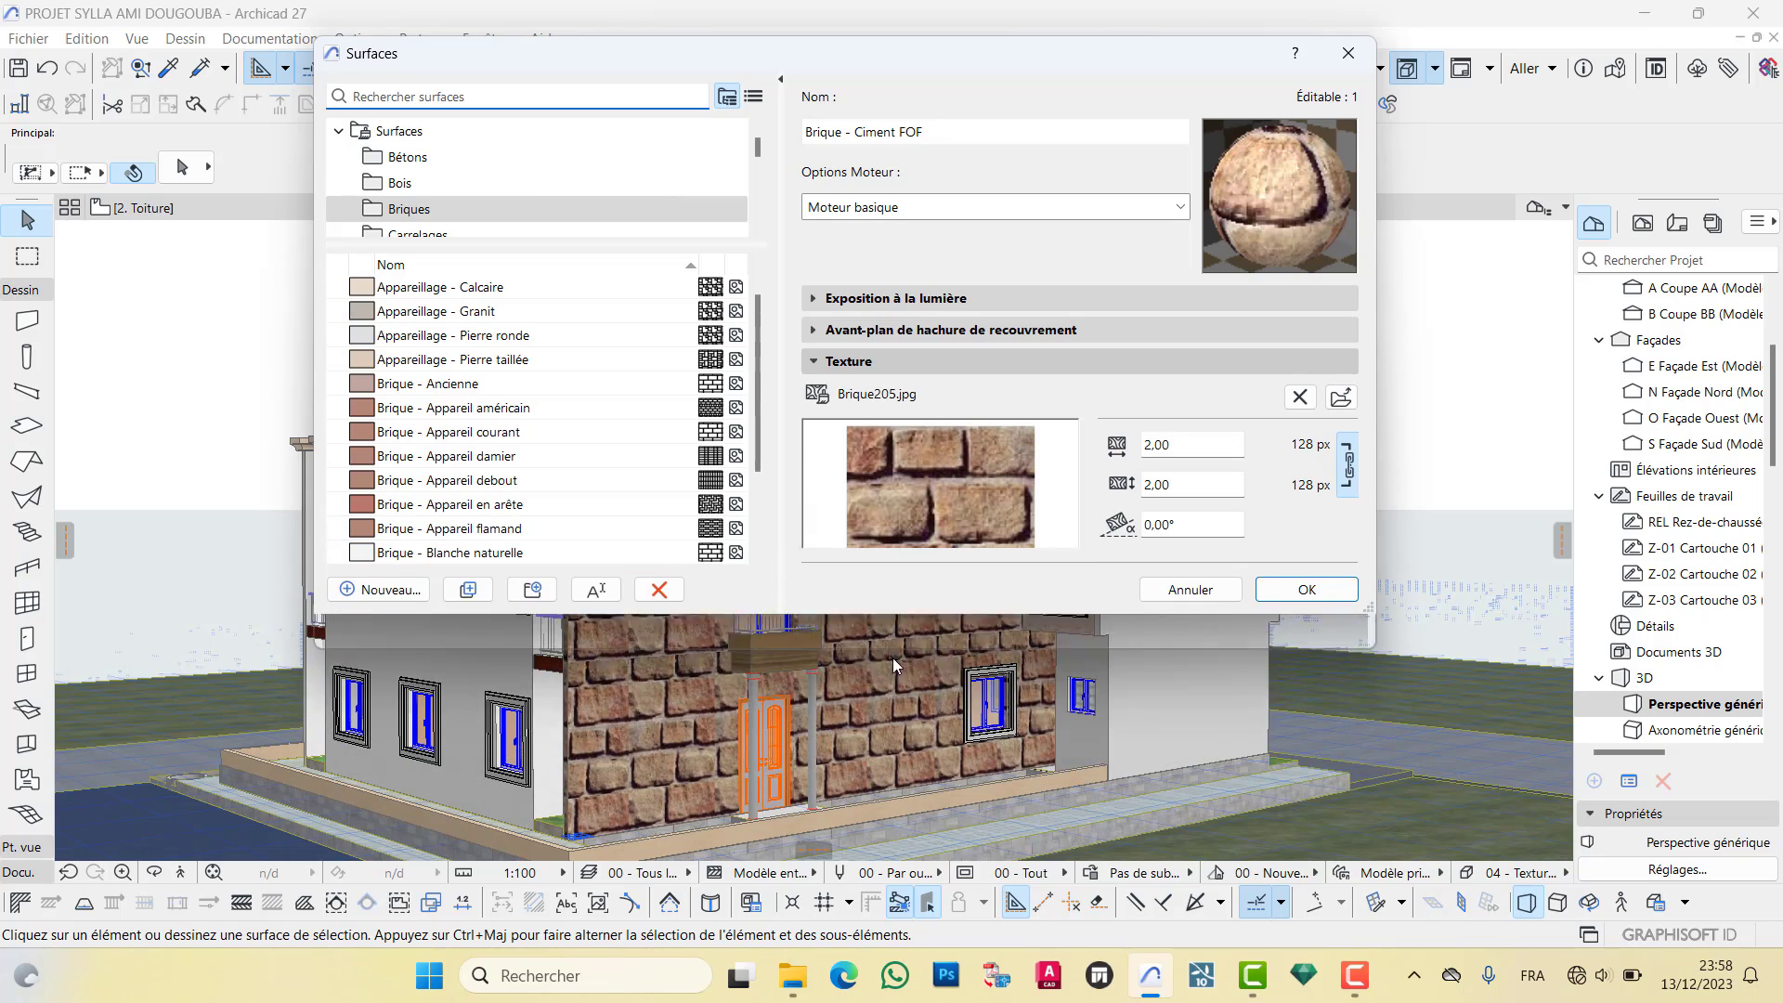
click(1018, 647)
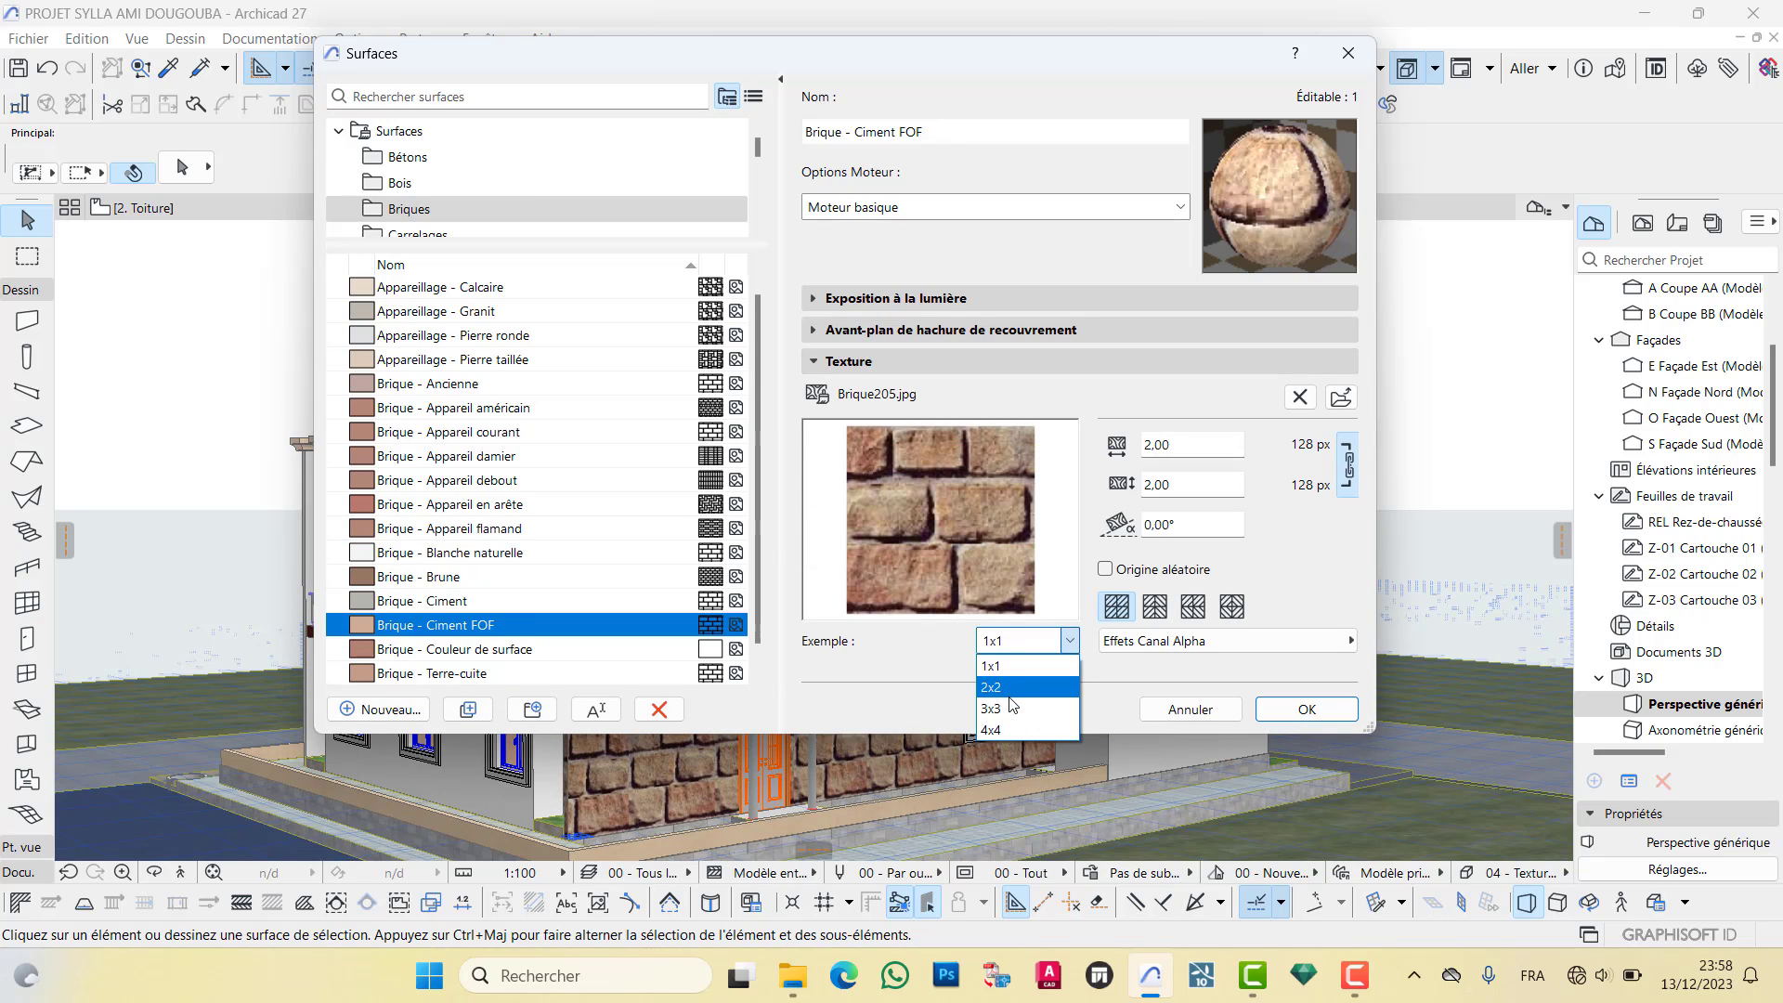
click(1009, 688)
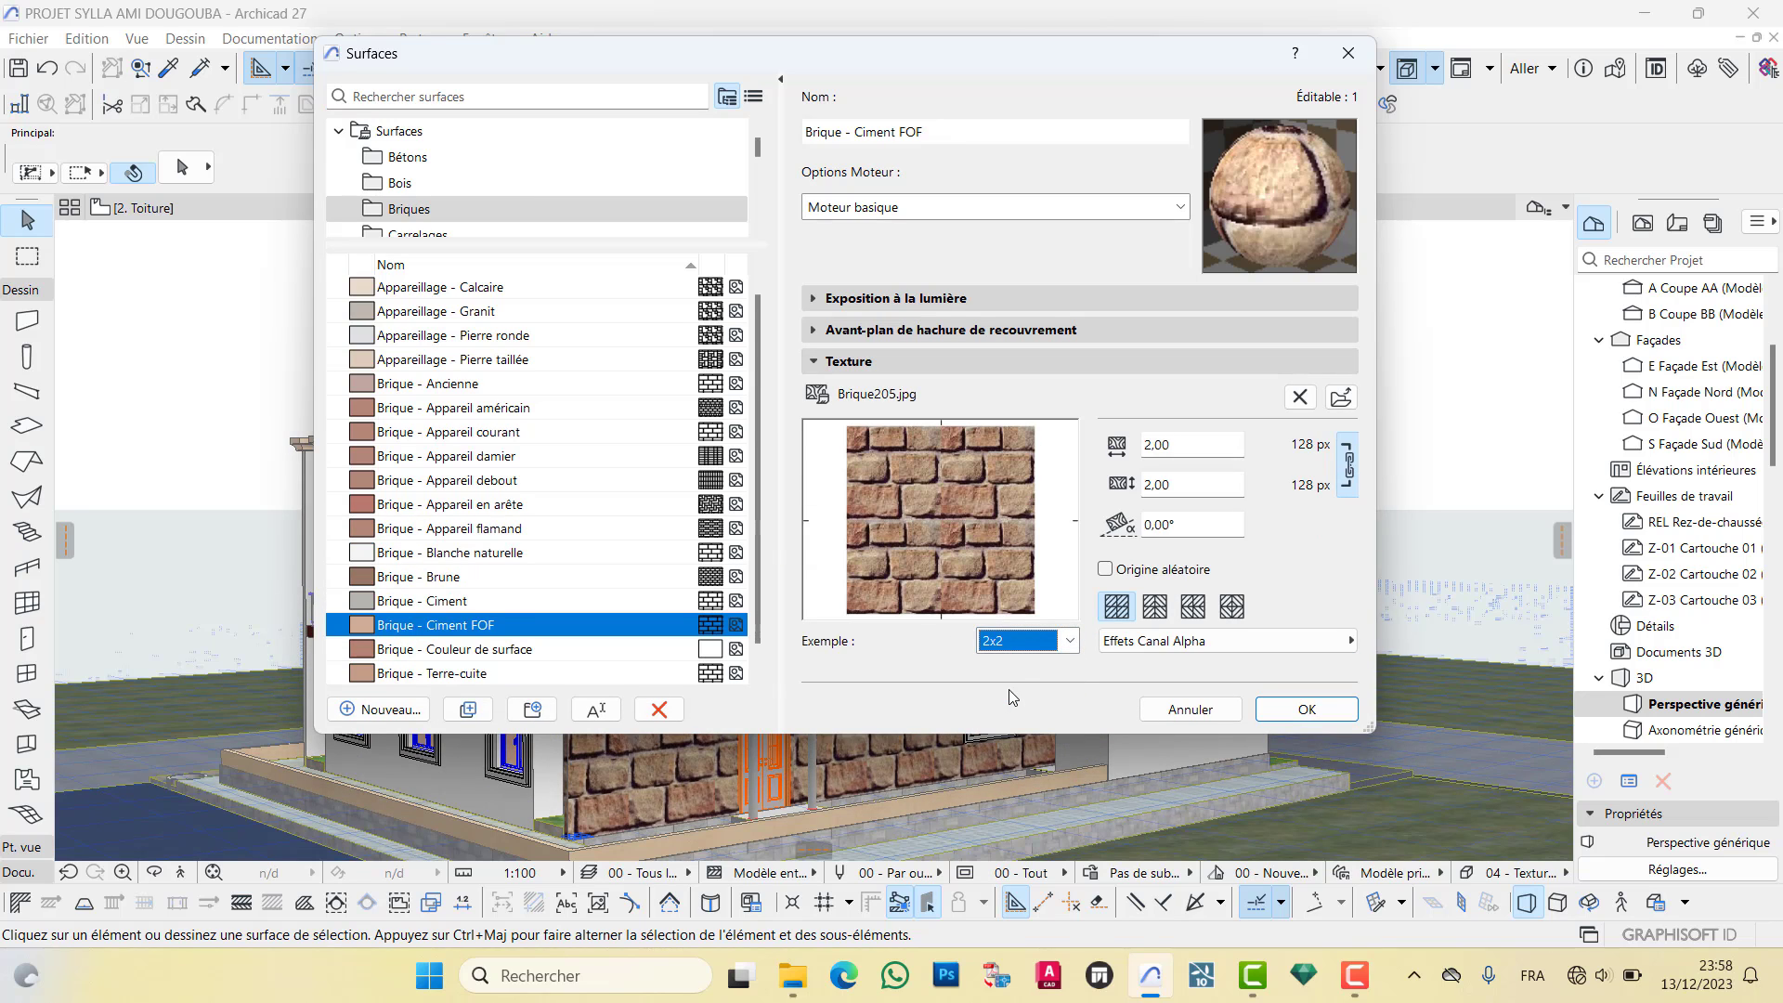
click(1028, 640)
click(1022, 710)
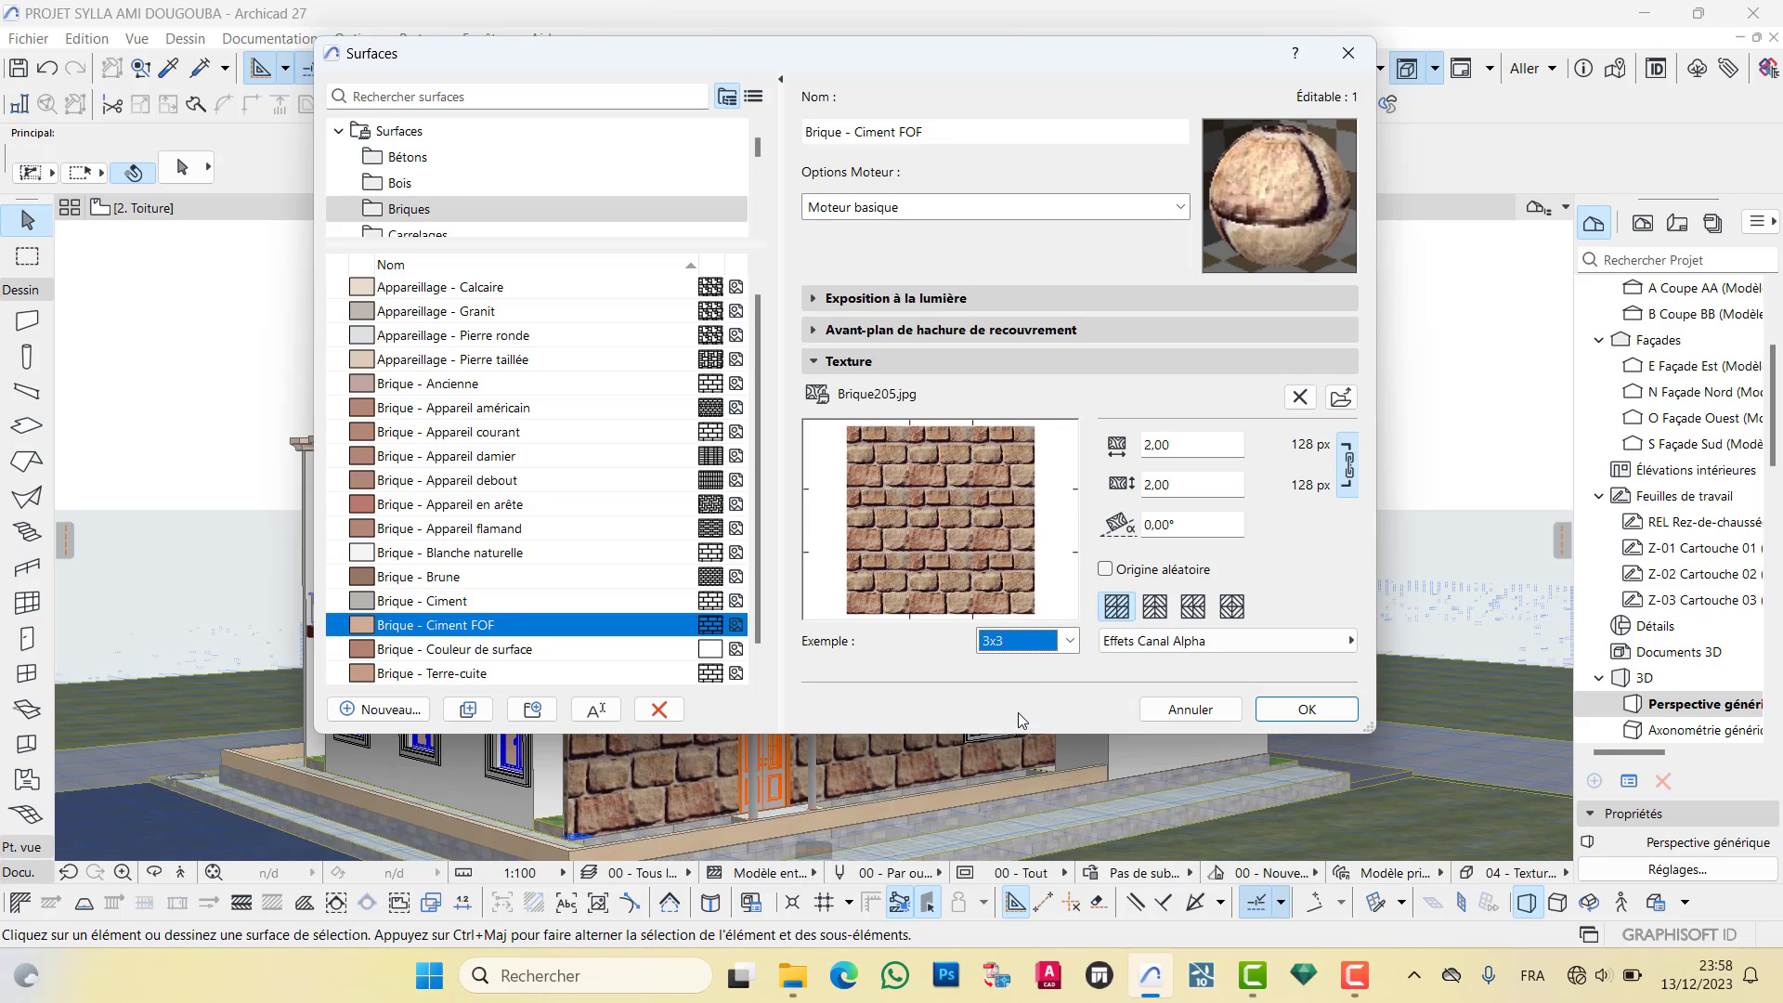
click(1305, 710)
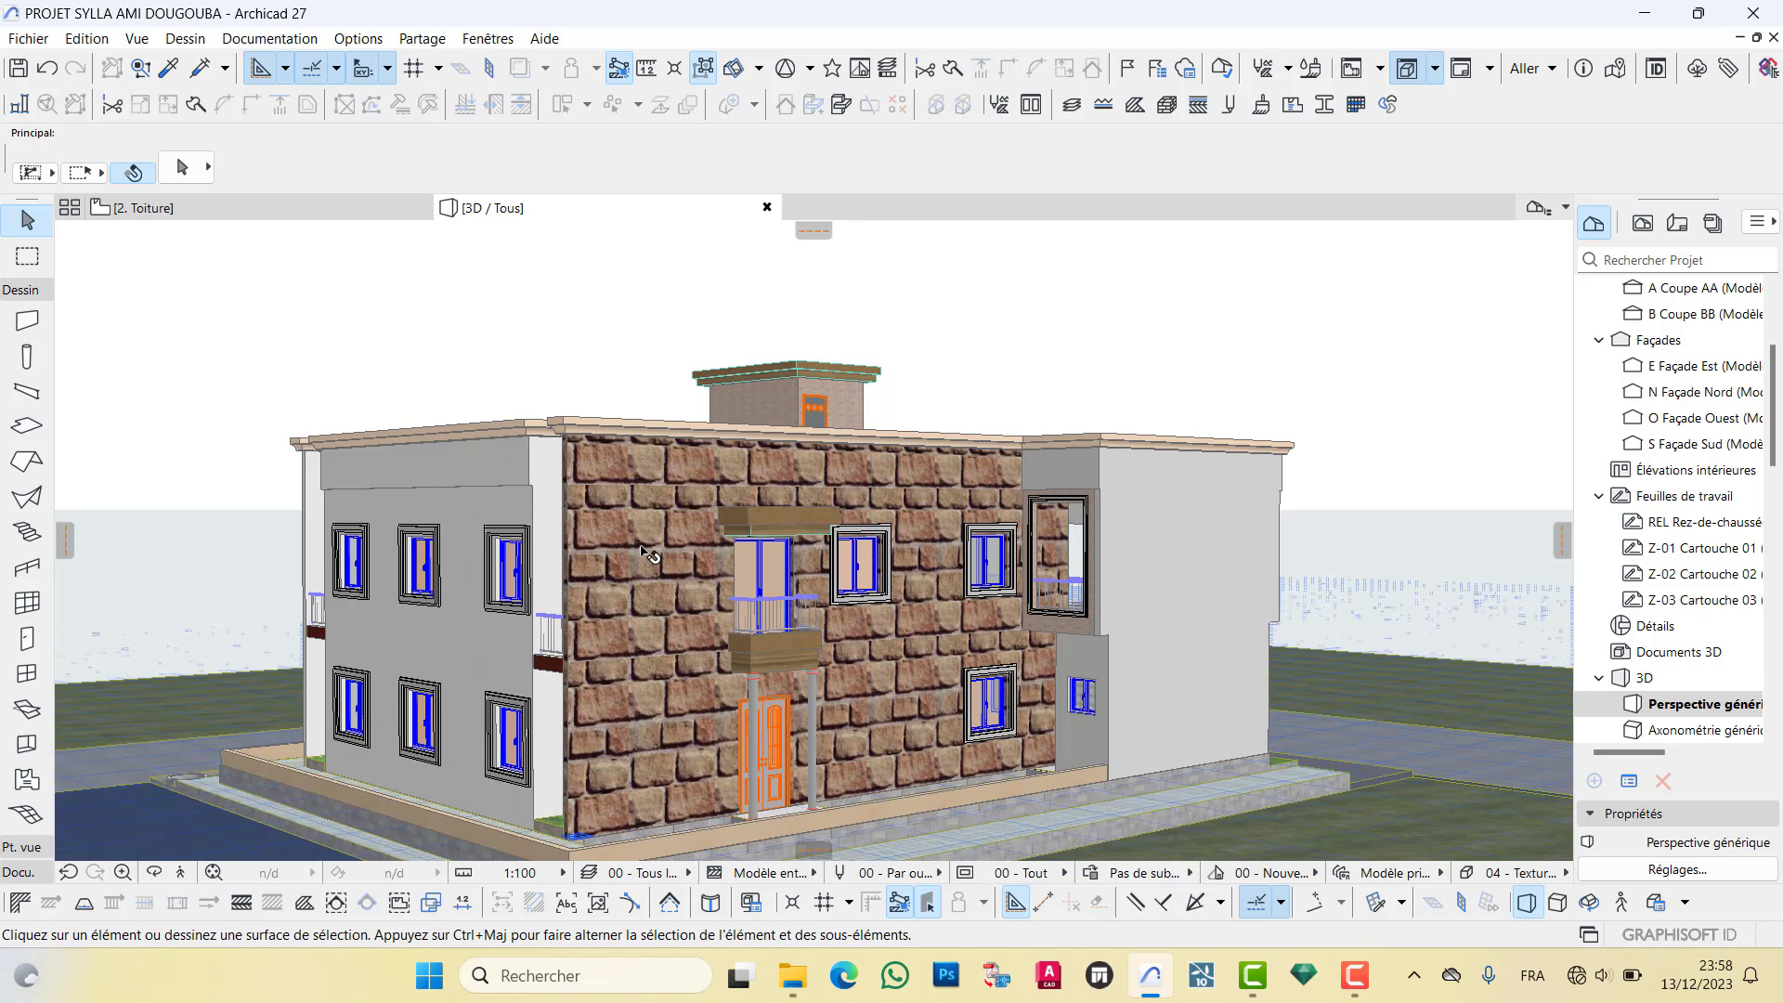
scroll(650, 548, down, 2)
scroll(650, 554, up, 3)
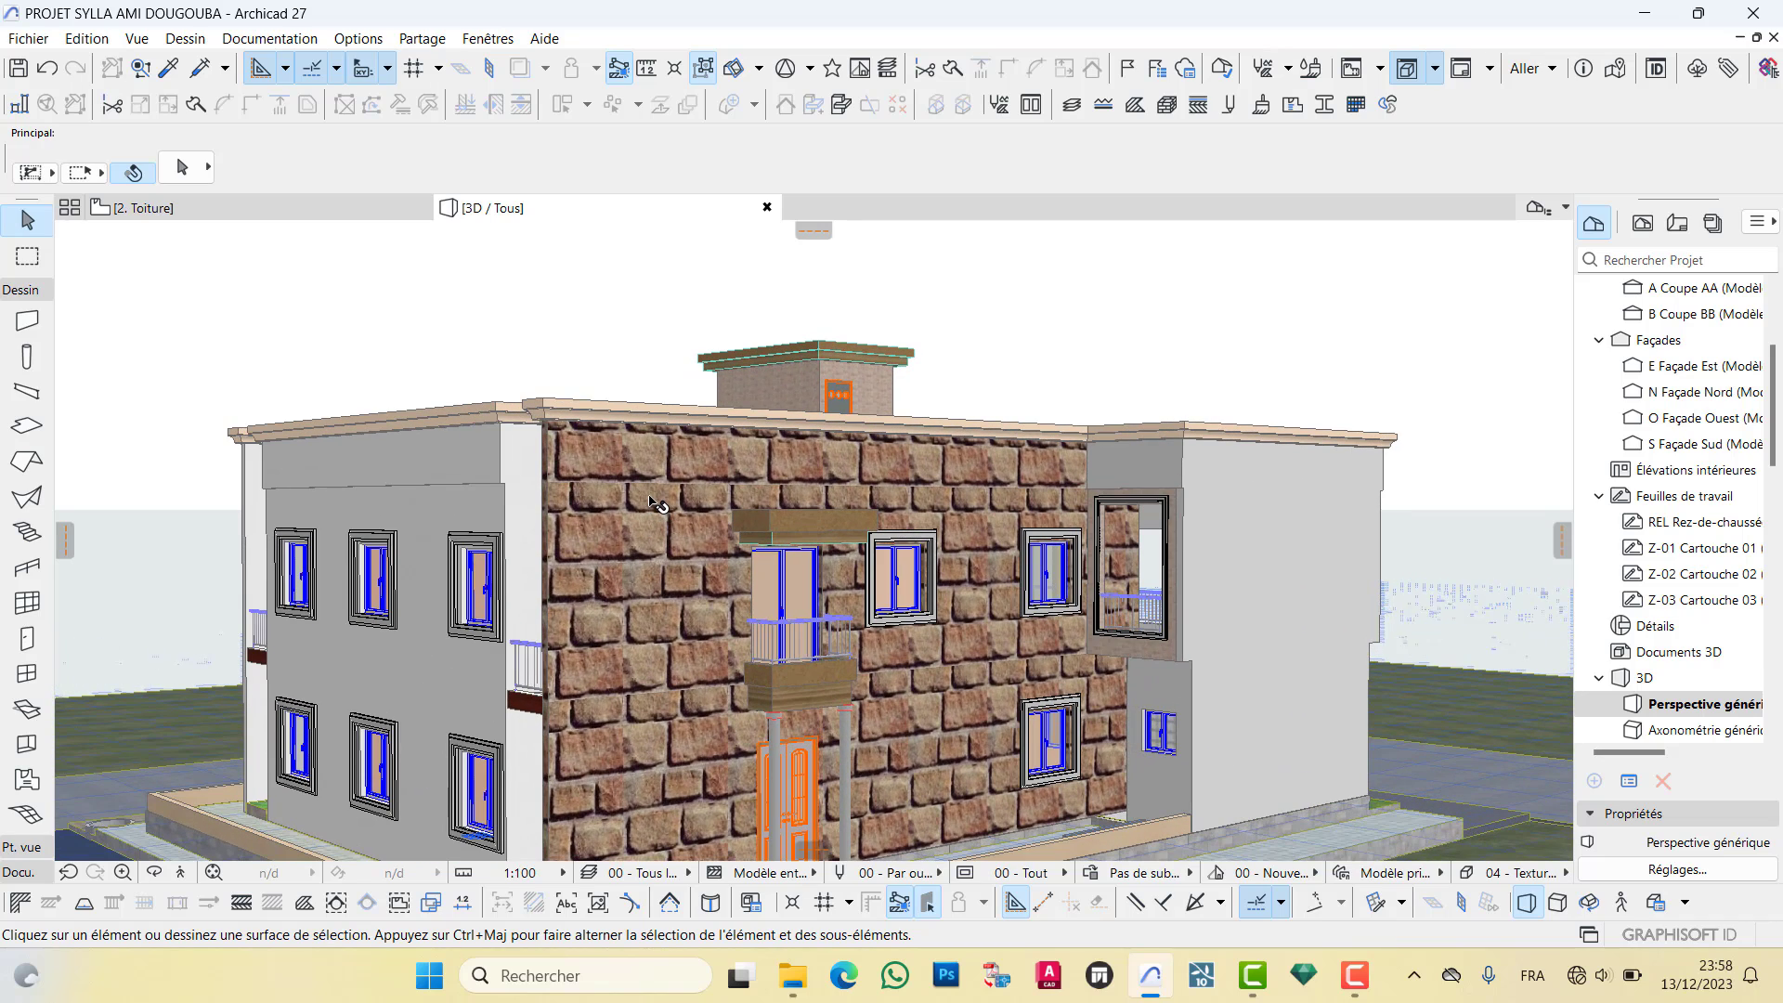
scroll(664, 481, down, 1)
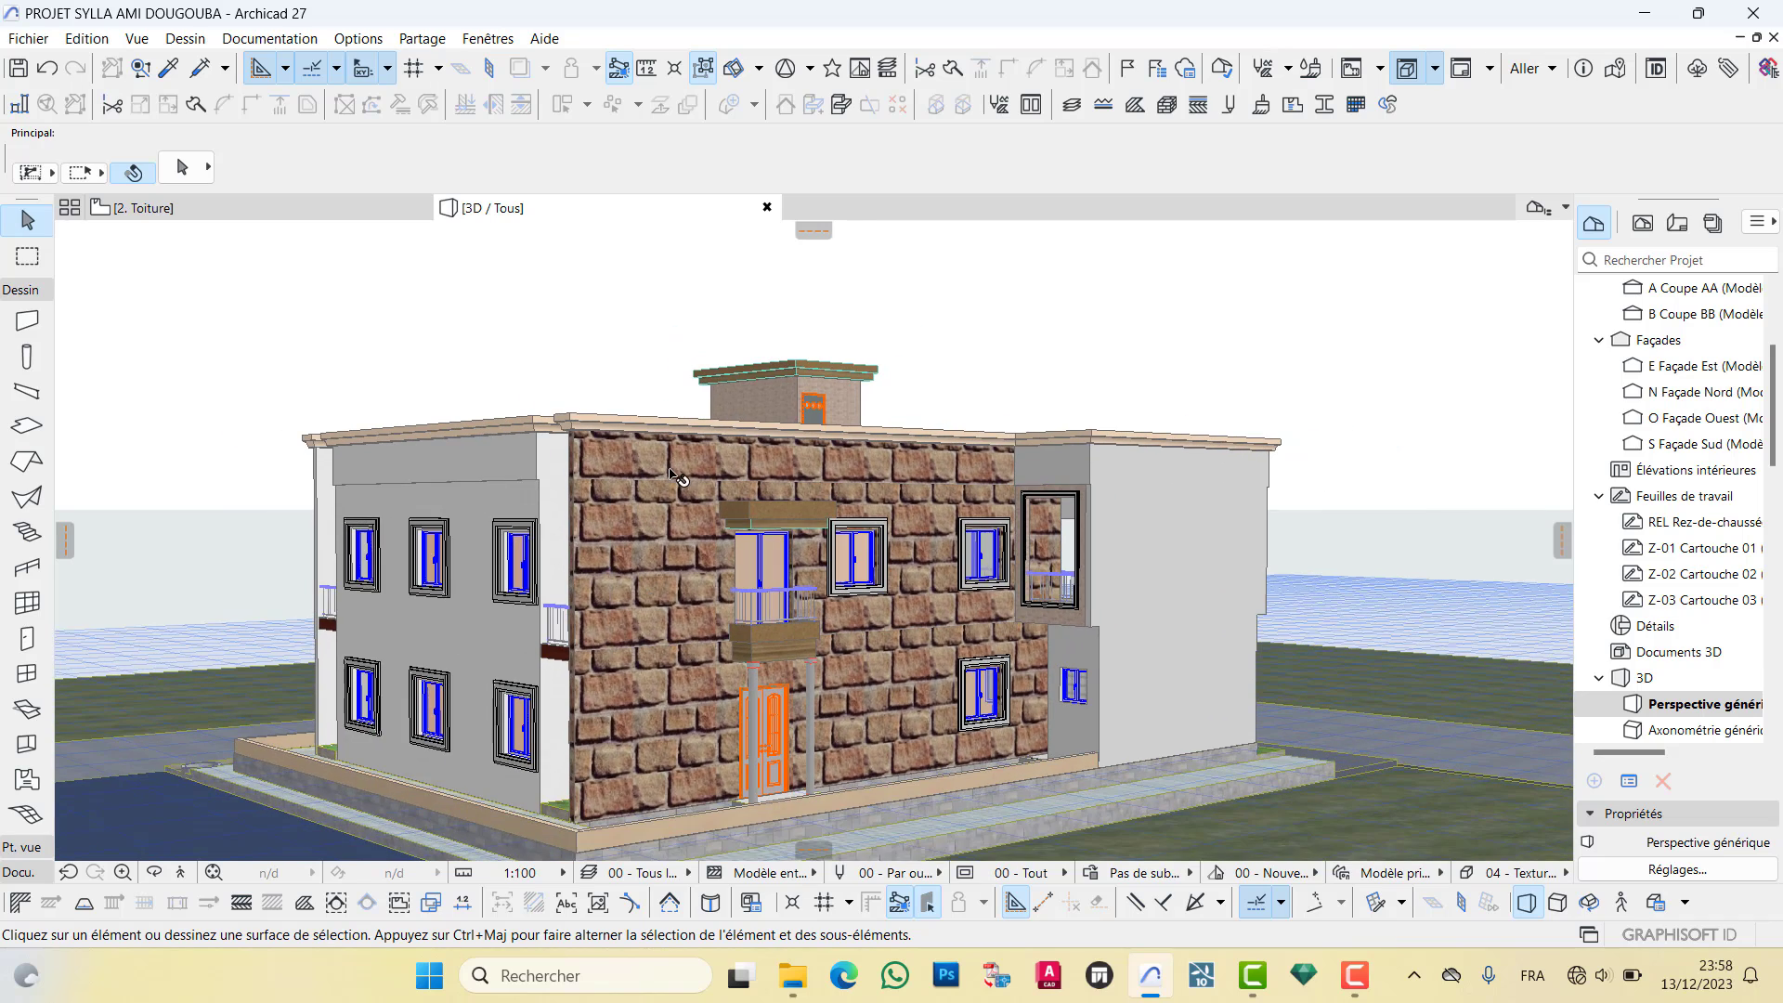
Try random origin and a 4x4 sample preview for the Brique - Ciment FOF texture, then save the surface with random origin off
click(1263, 104)
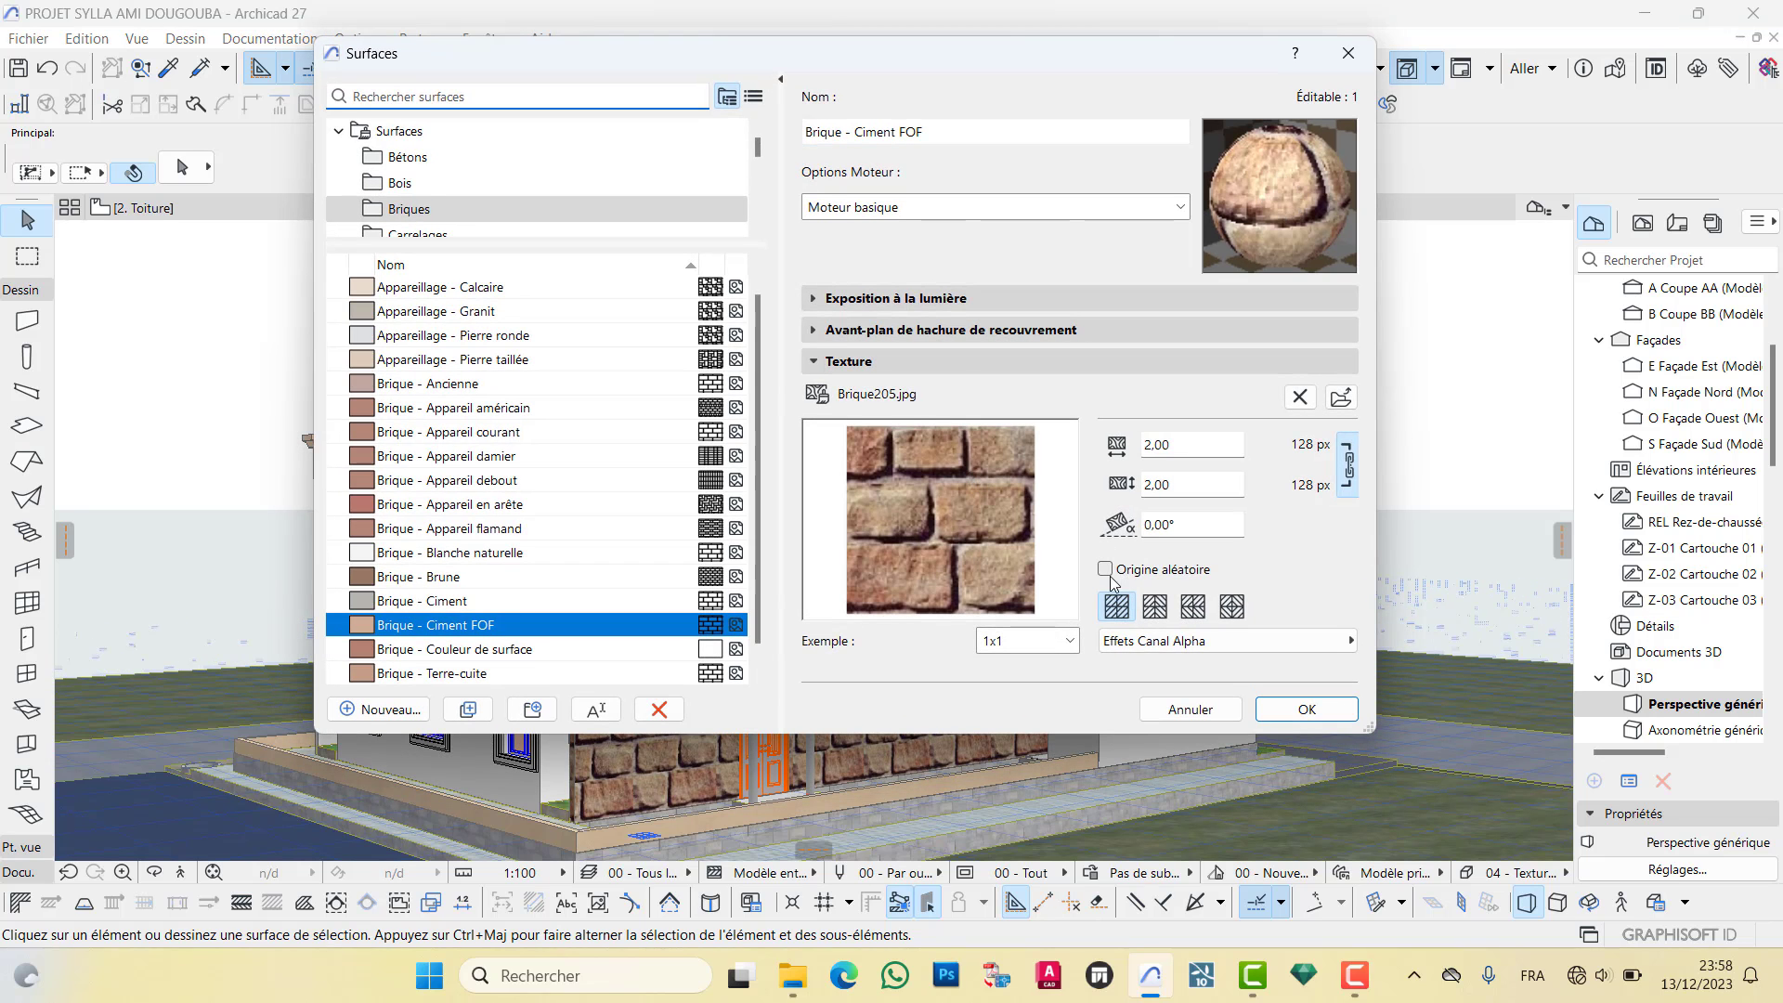
click(1121, 572)
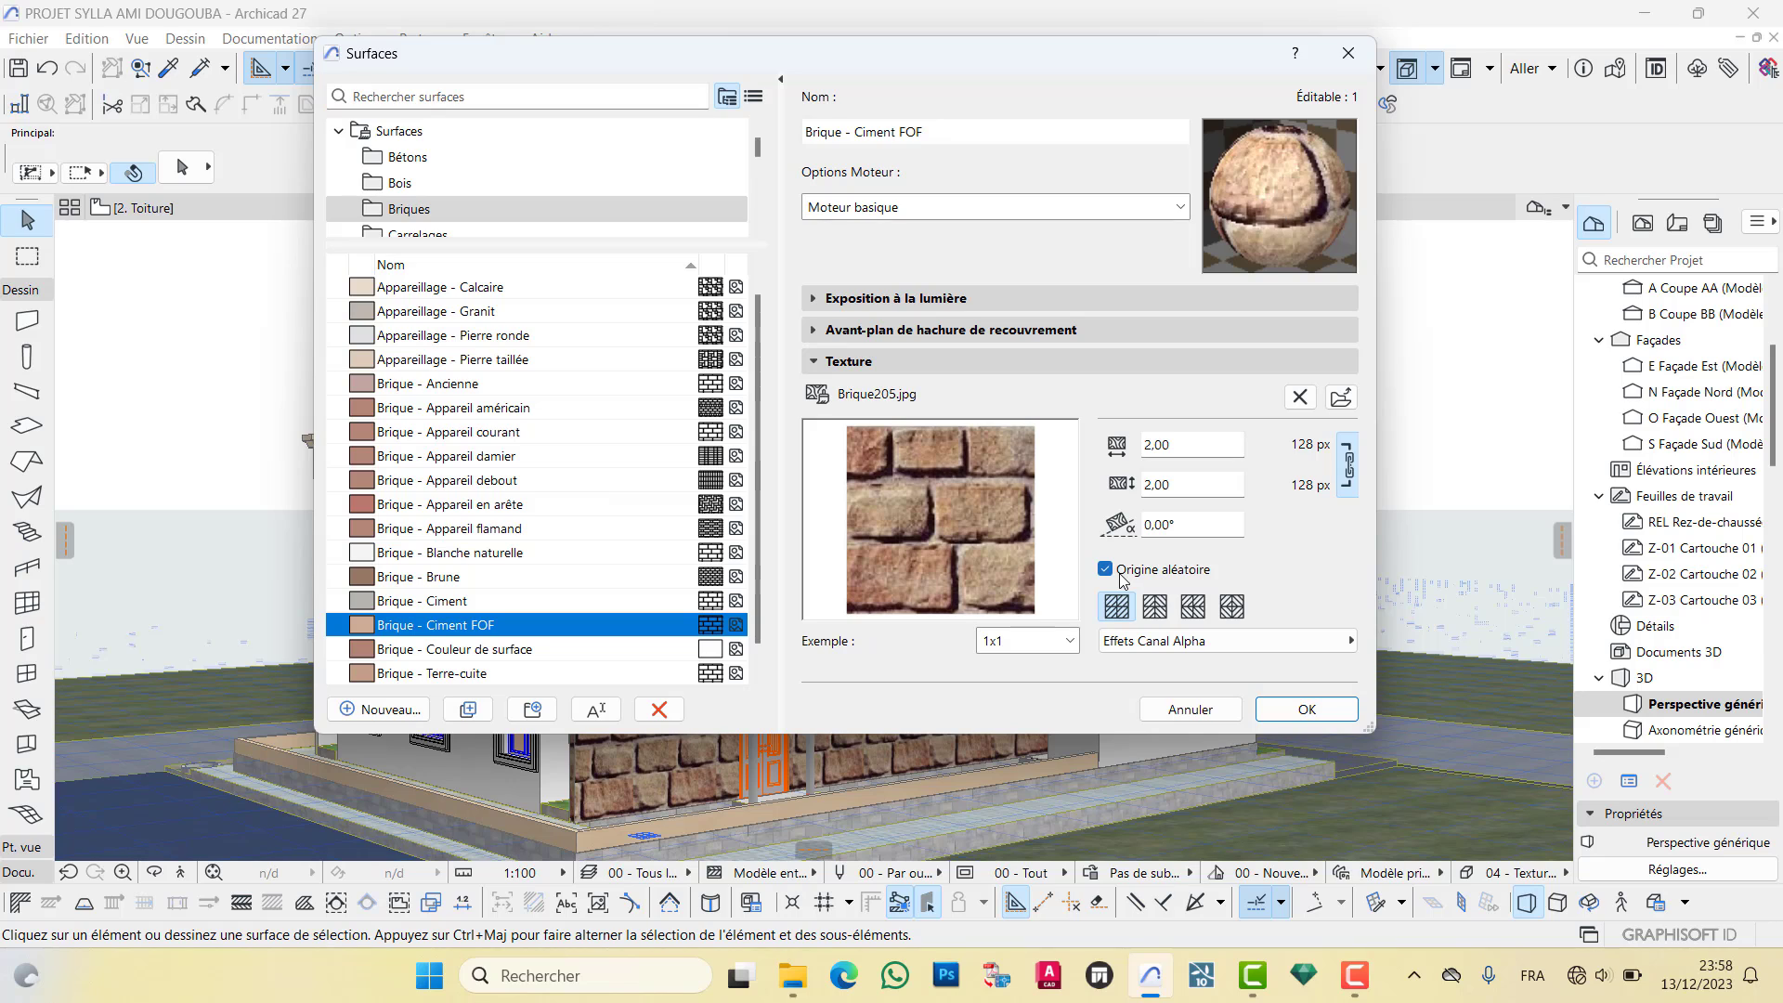
click(1120, 573)
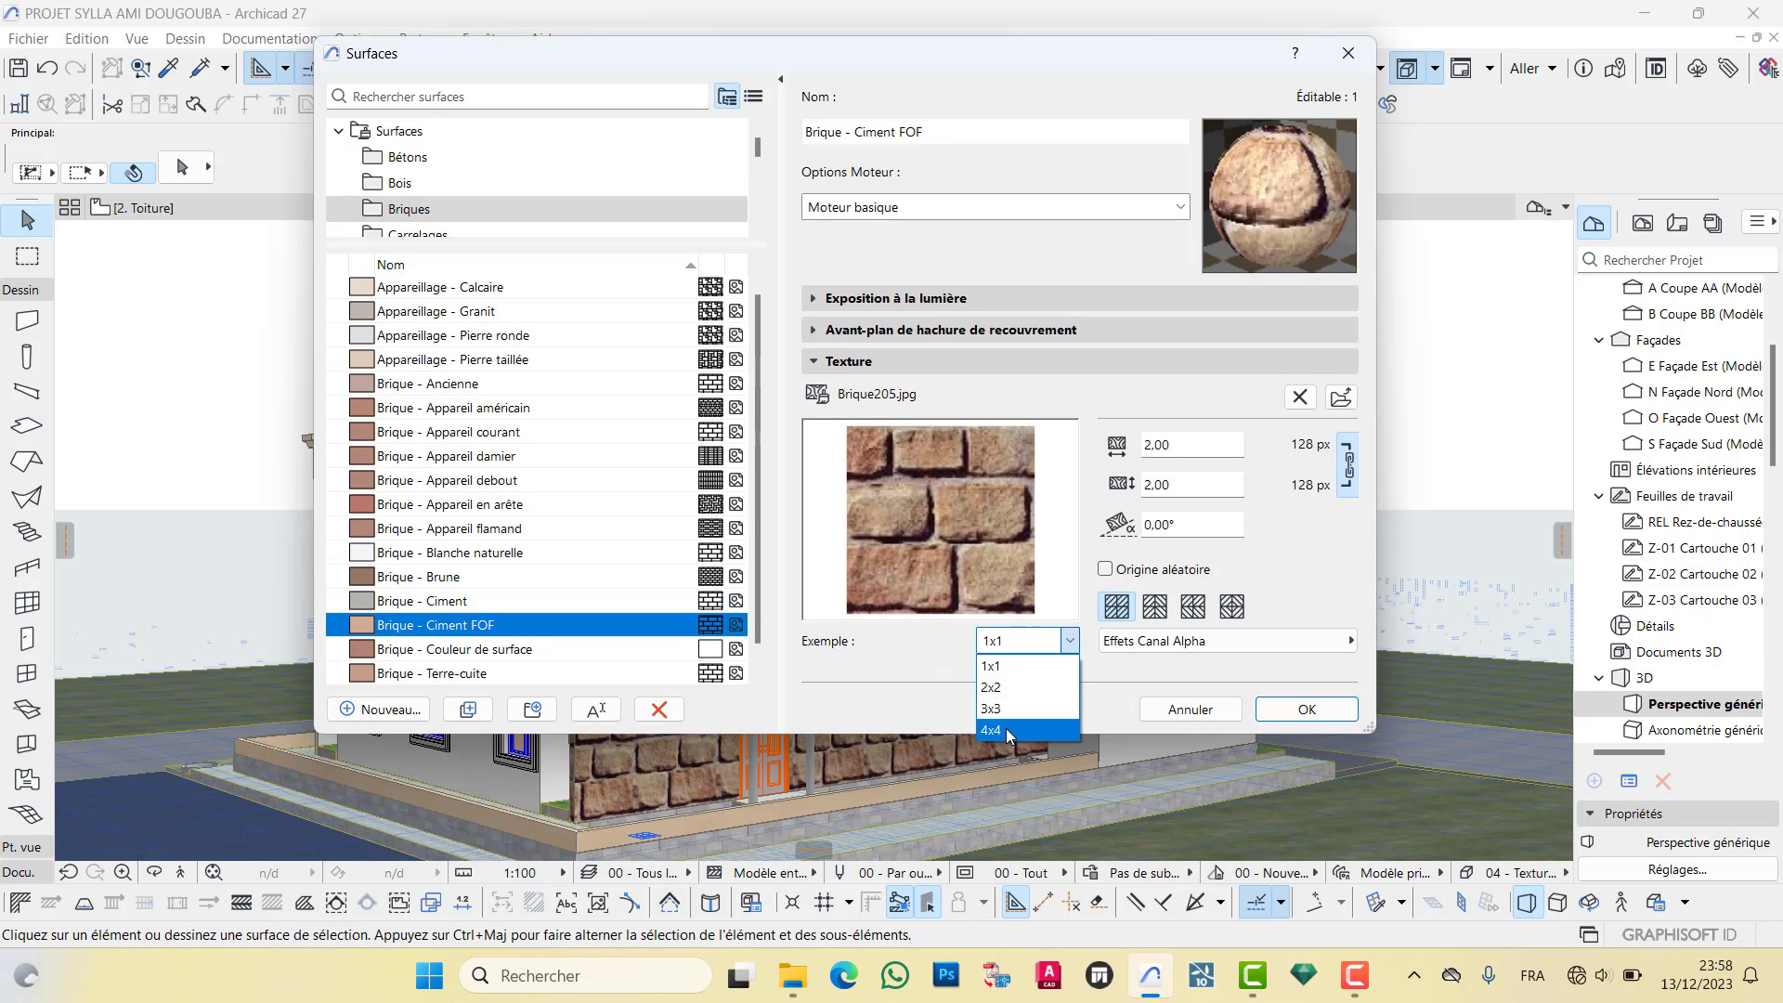
click(1005, 728)
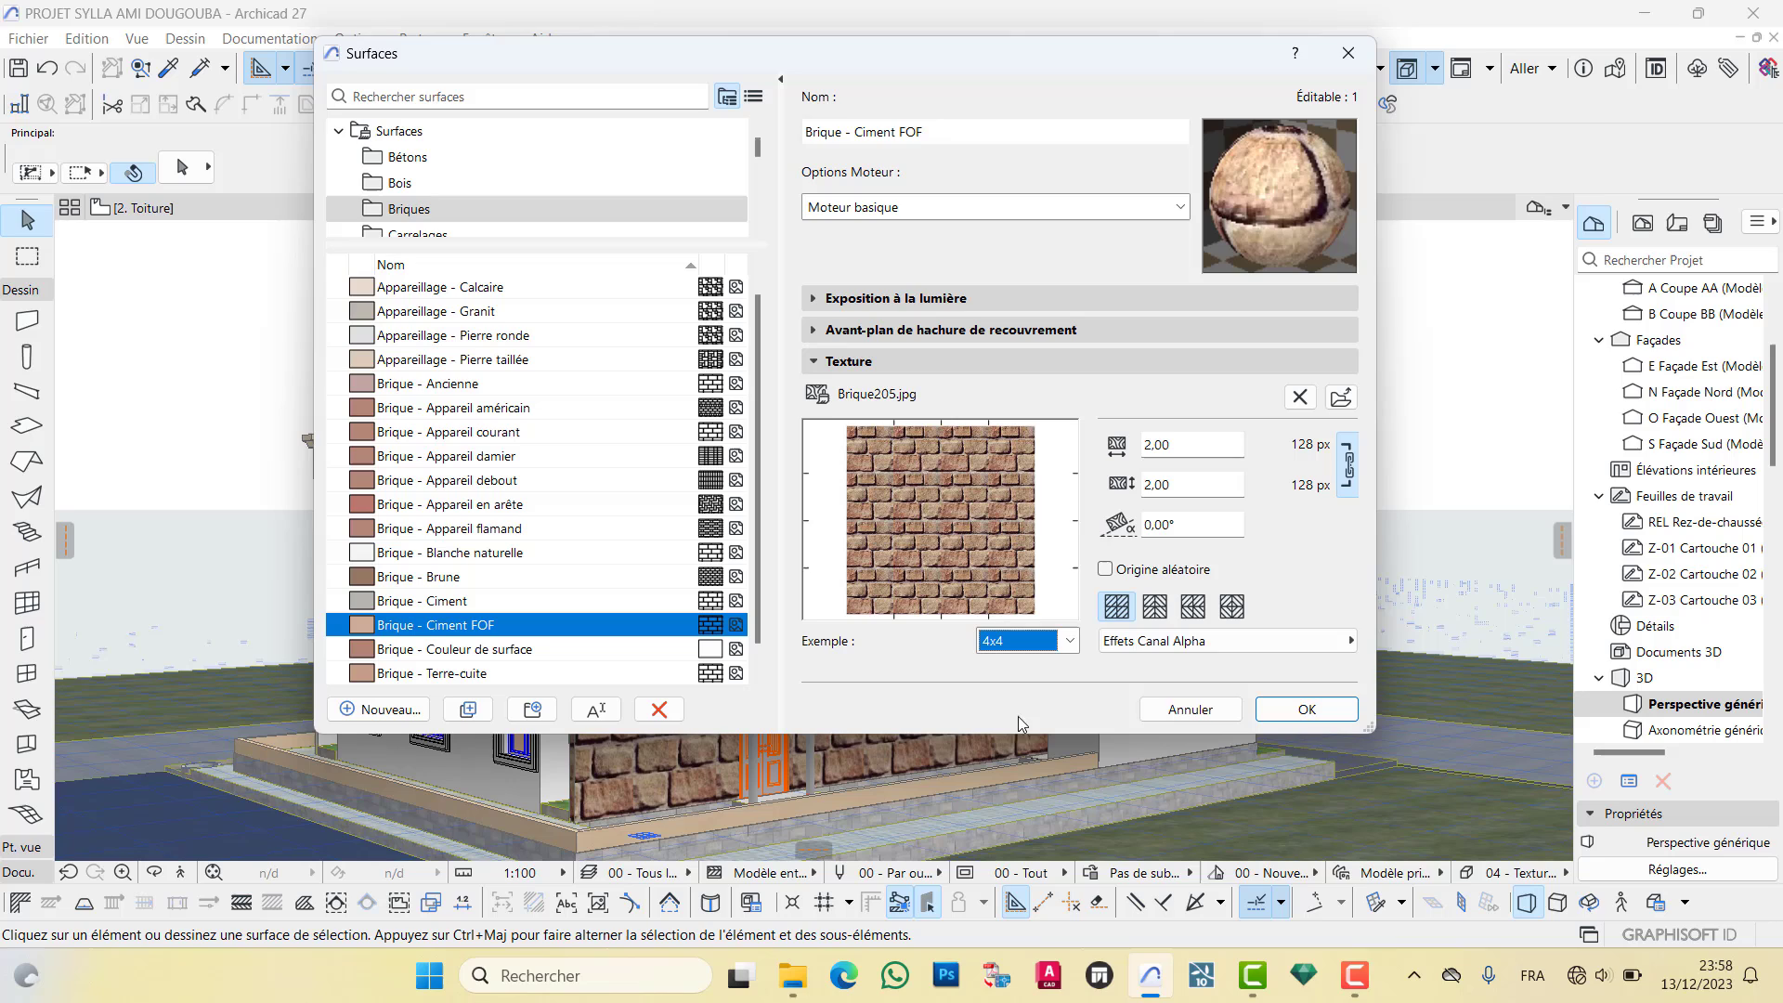
click(1109, 572)
click(1121, 572)
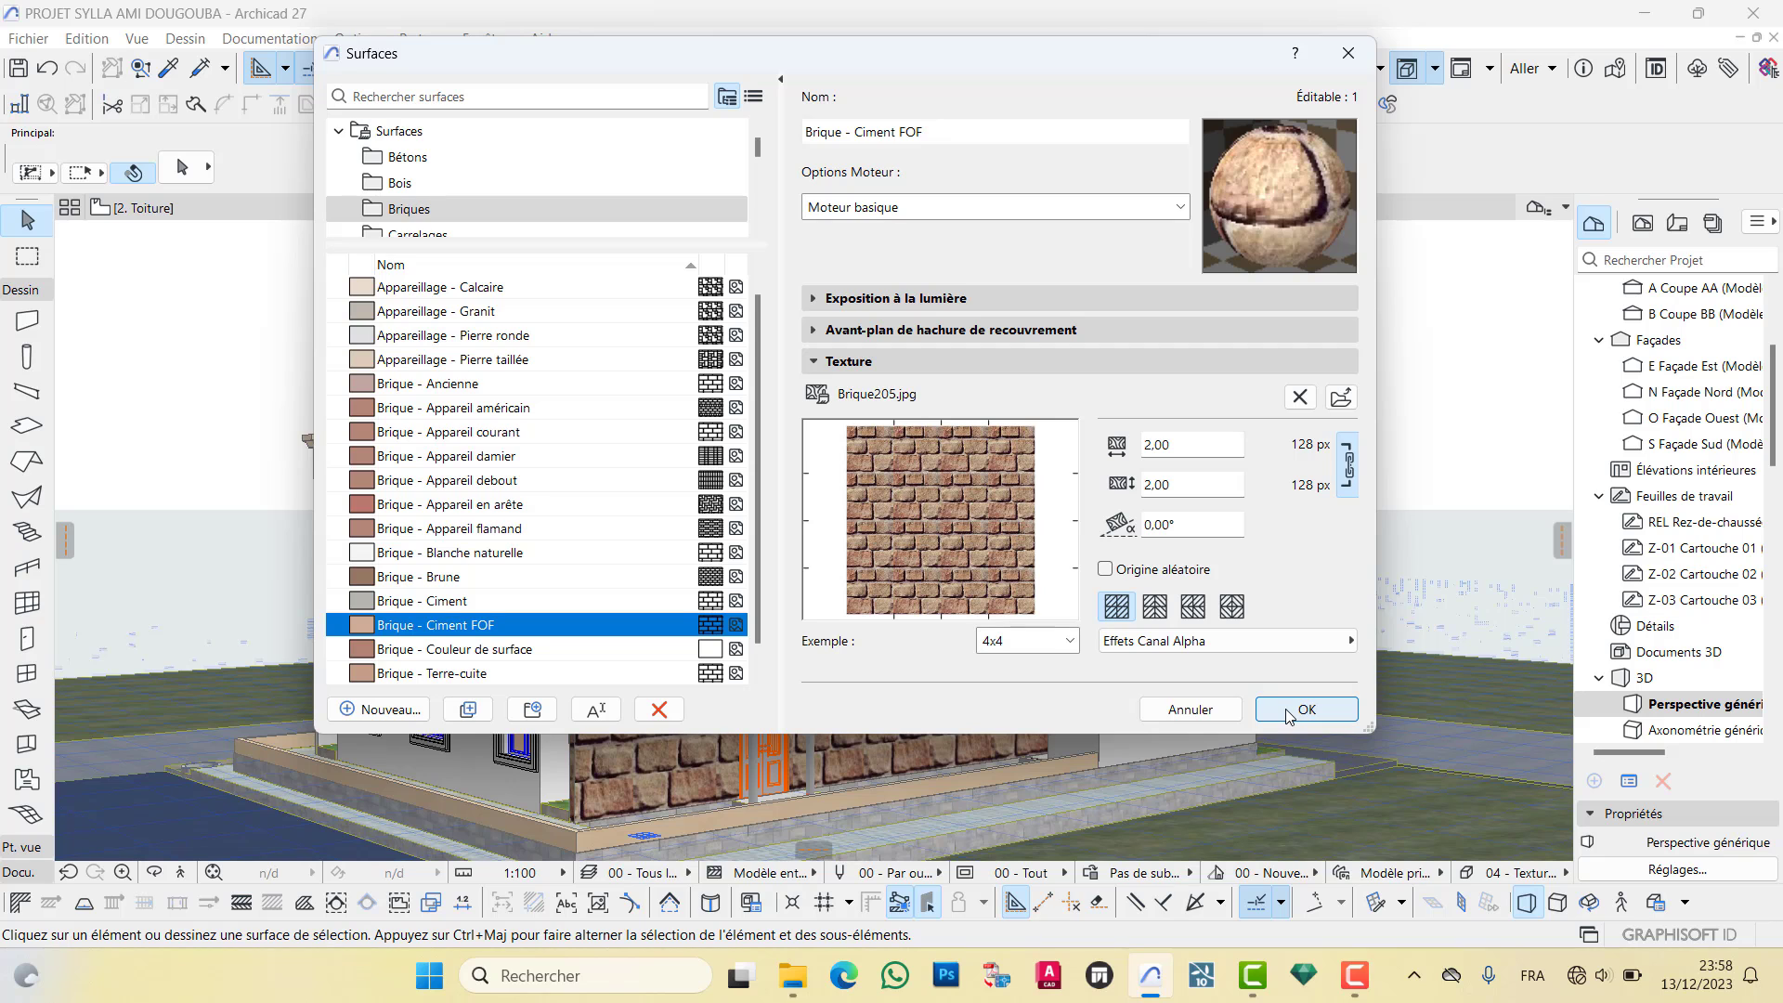
click(995, 333)
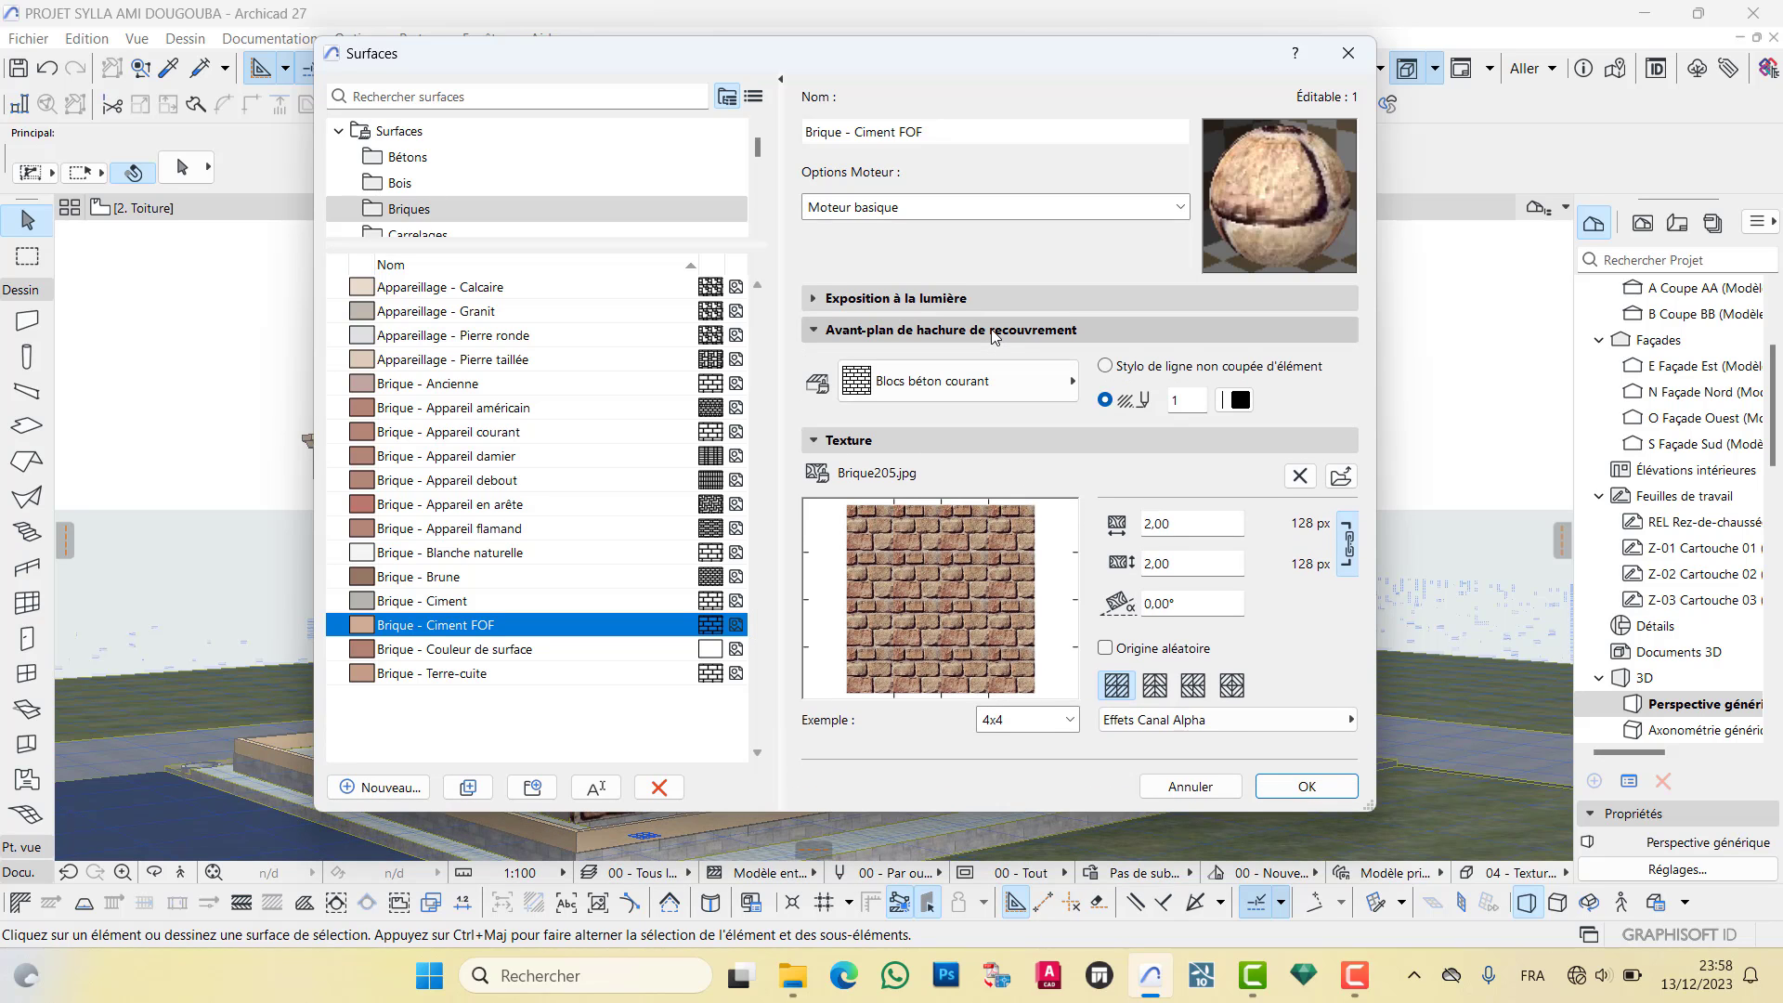
click(995, 333)
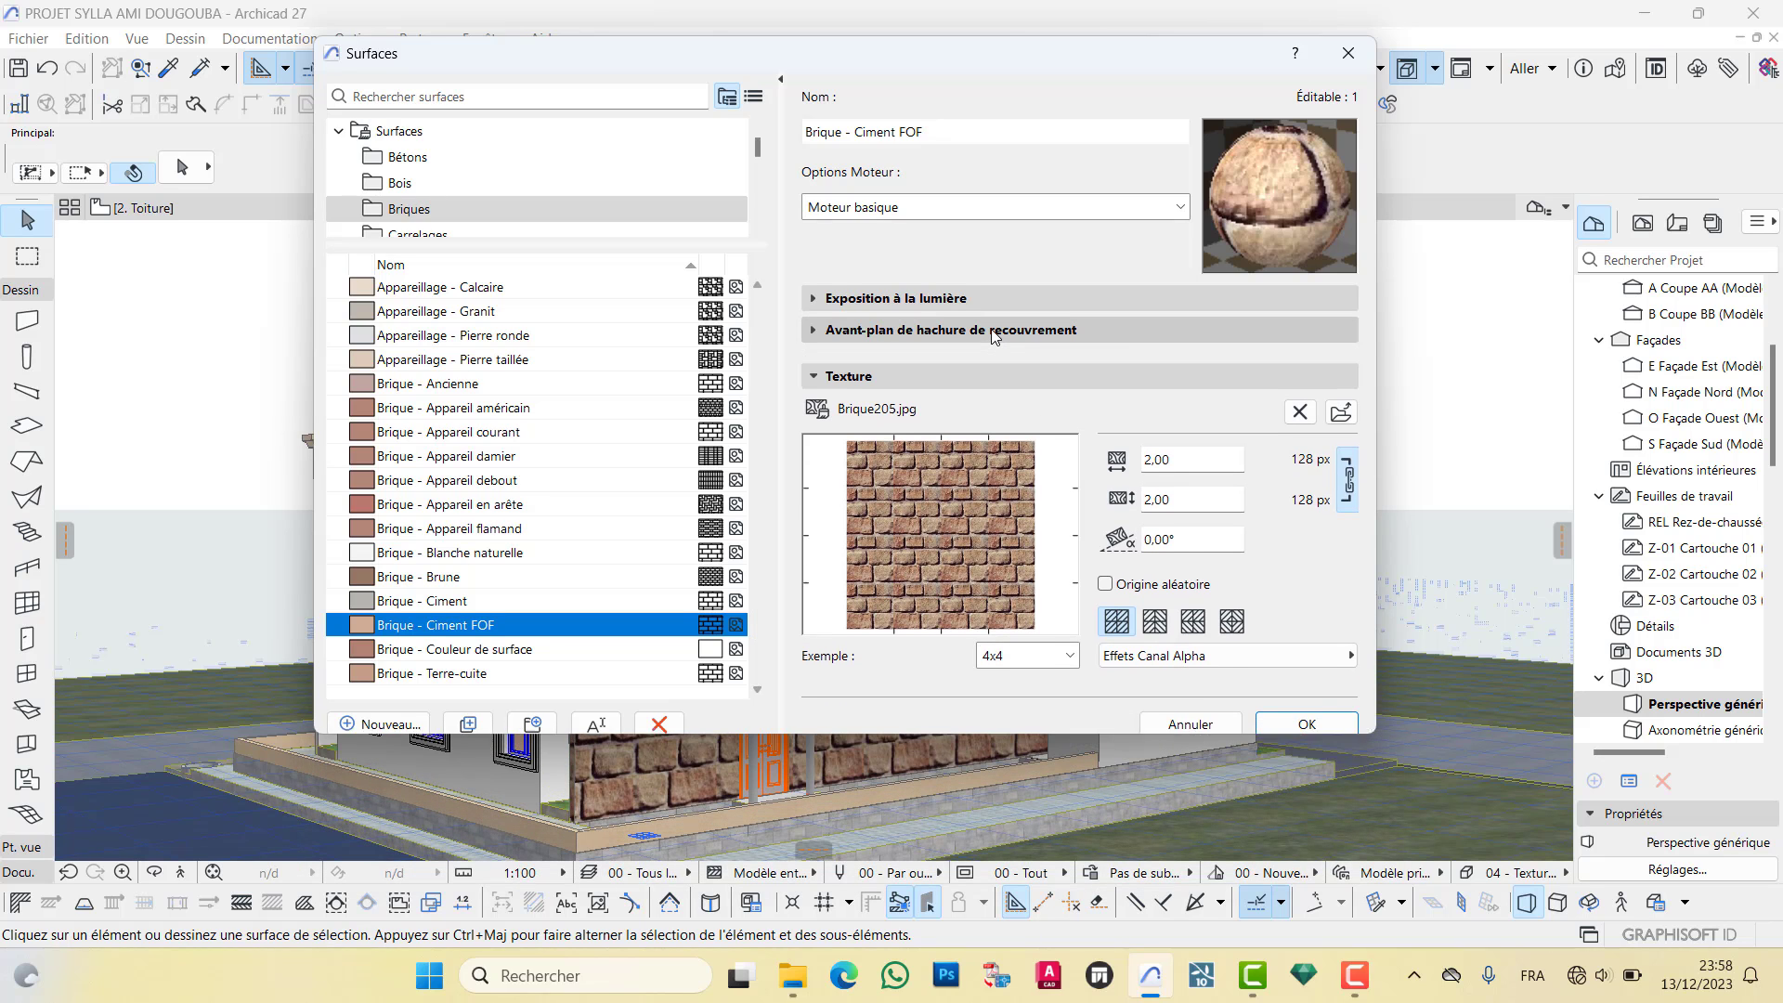
click(1285, 711)
Reassign Brique - Ciment FOF as the surface of the upper-storey wall on the entrance facade
drag(624, 573, 662, 515)
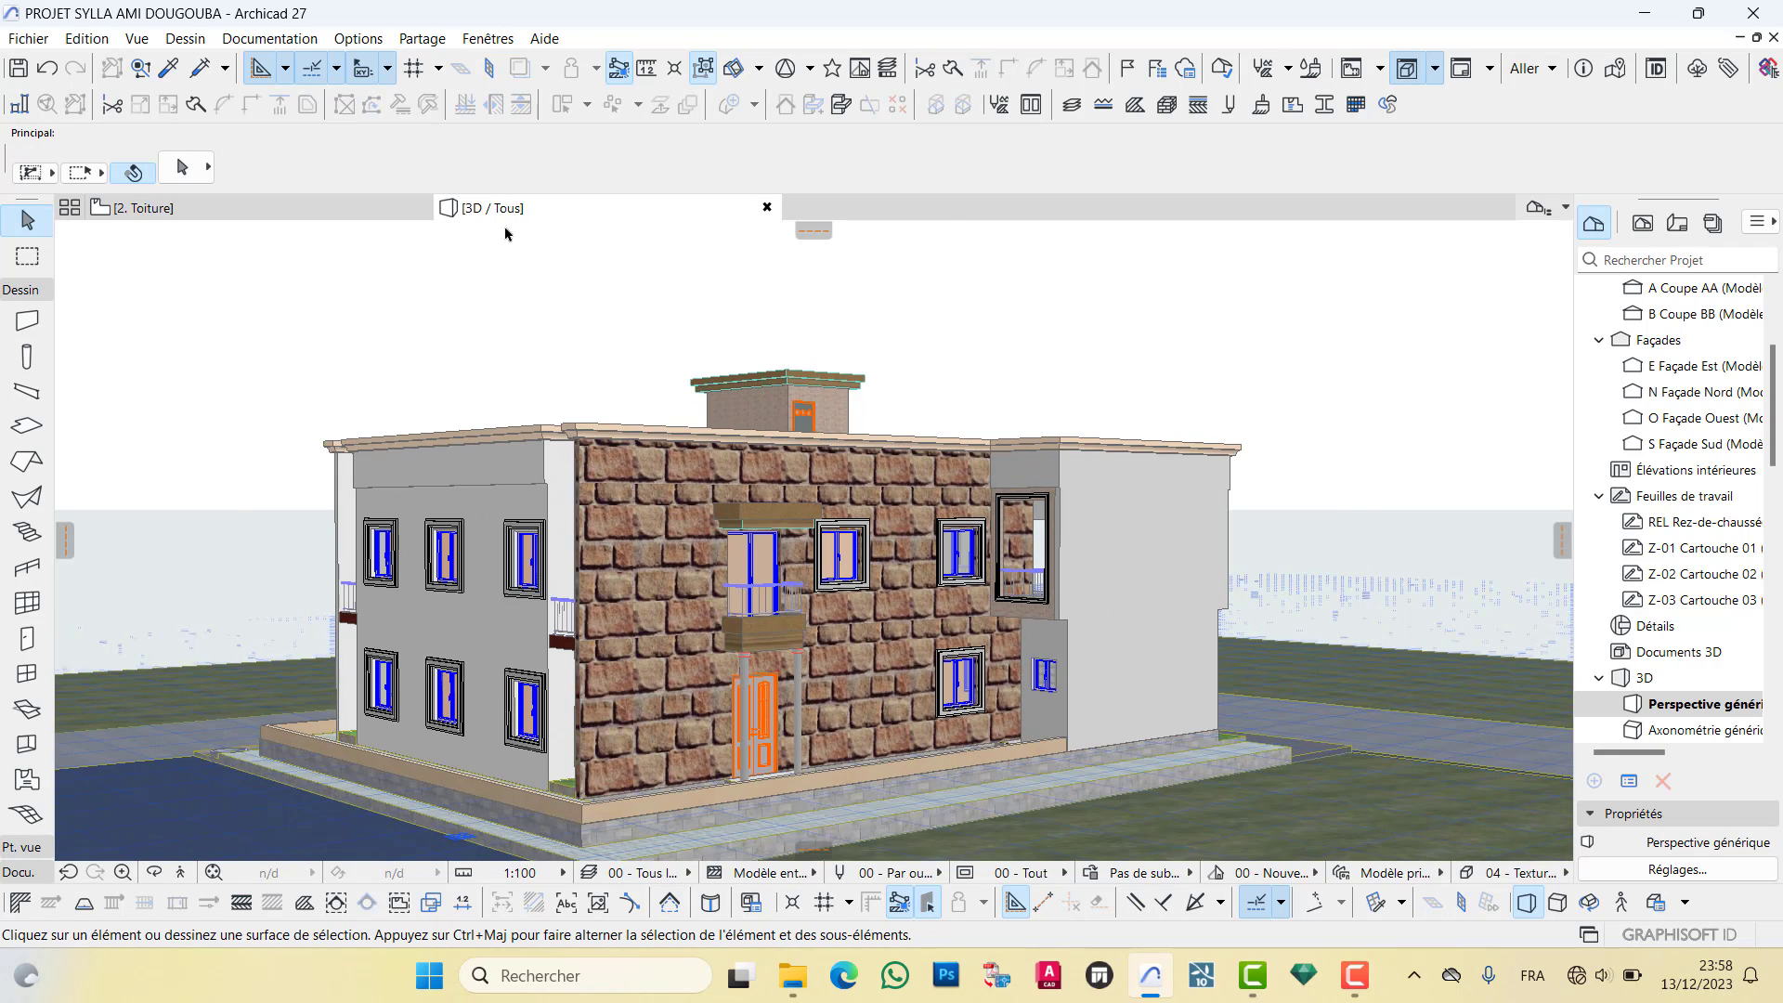
click(668, 545)
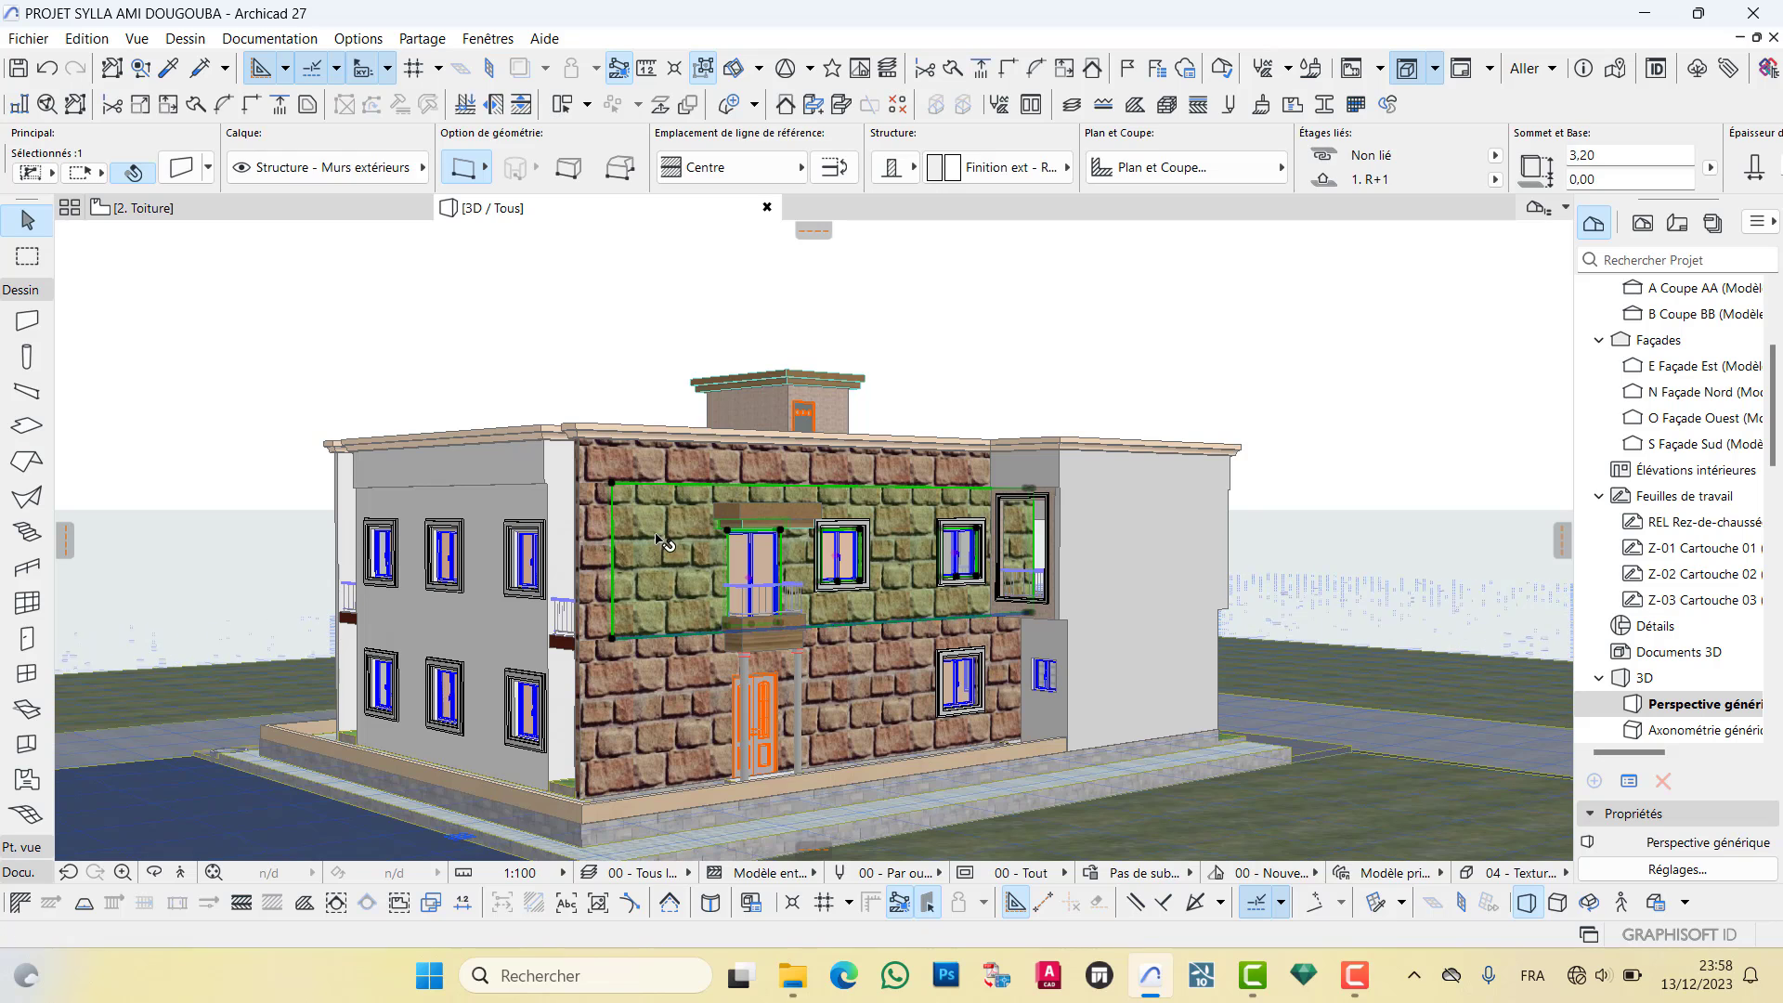
click(183, 169)
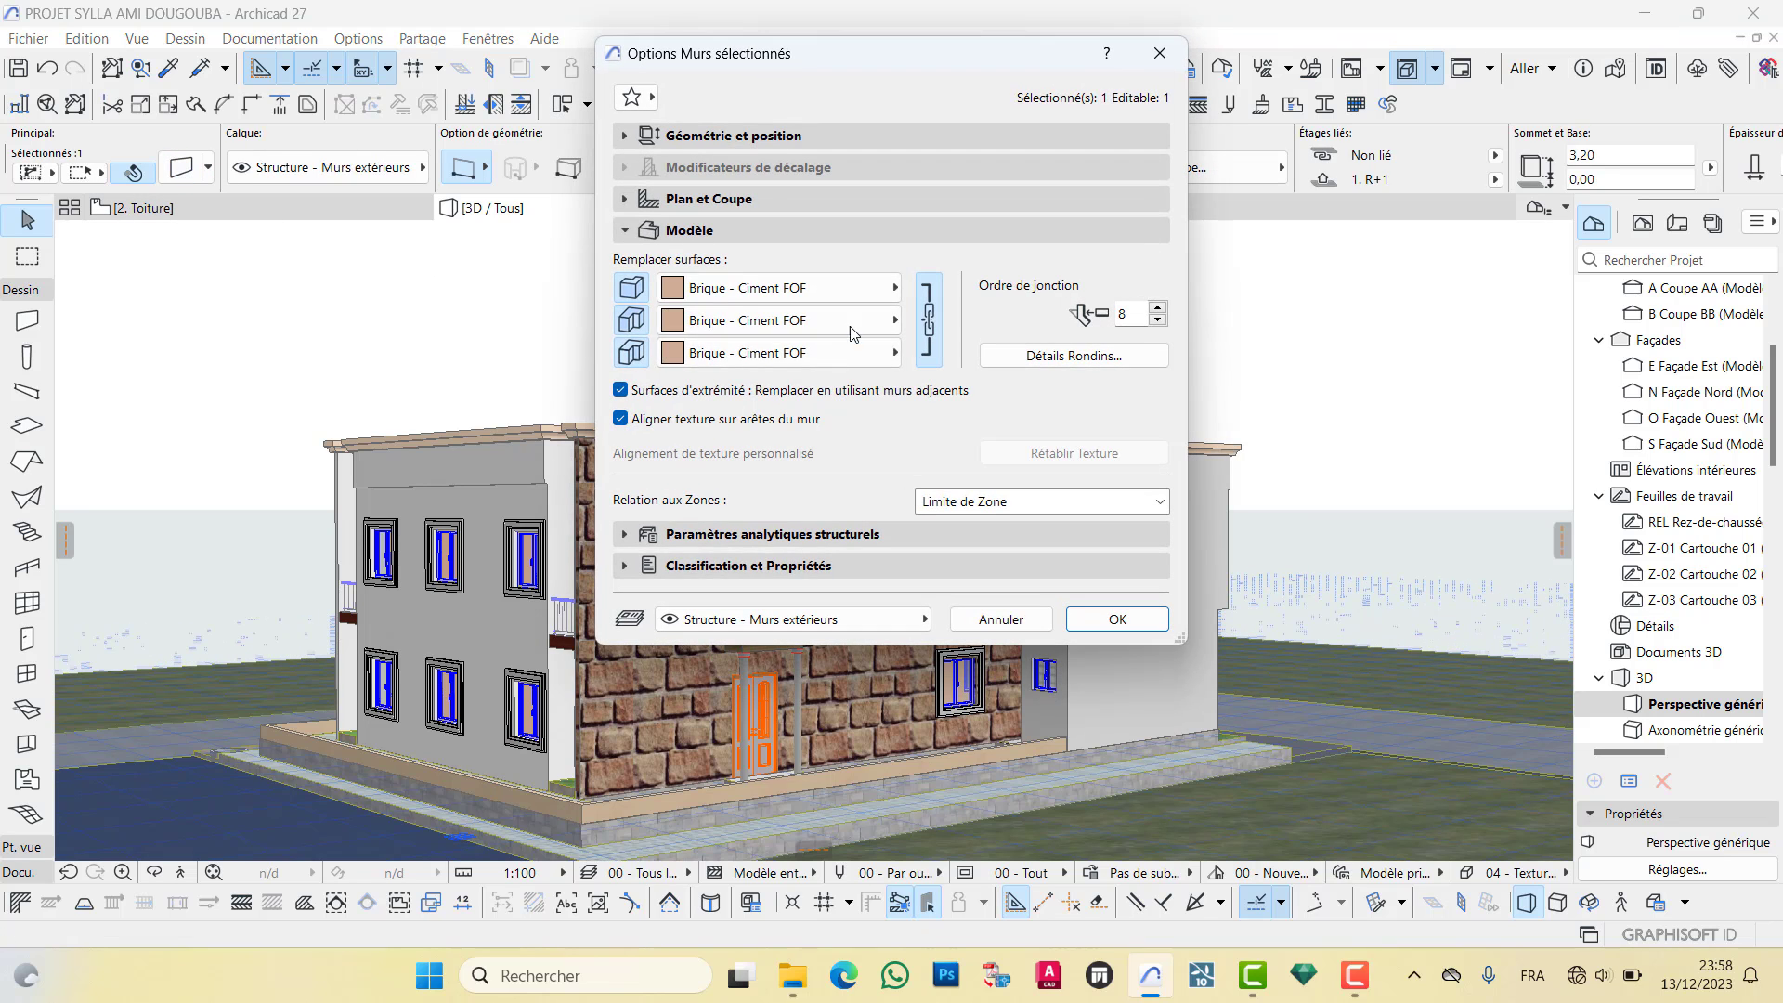
click(851, 284)
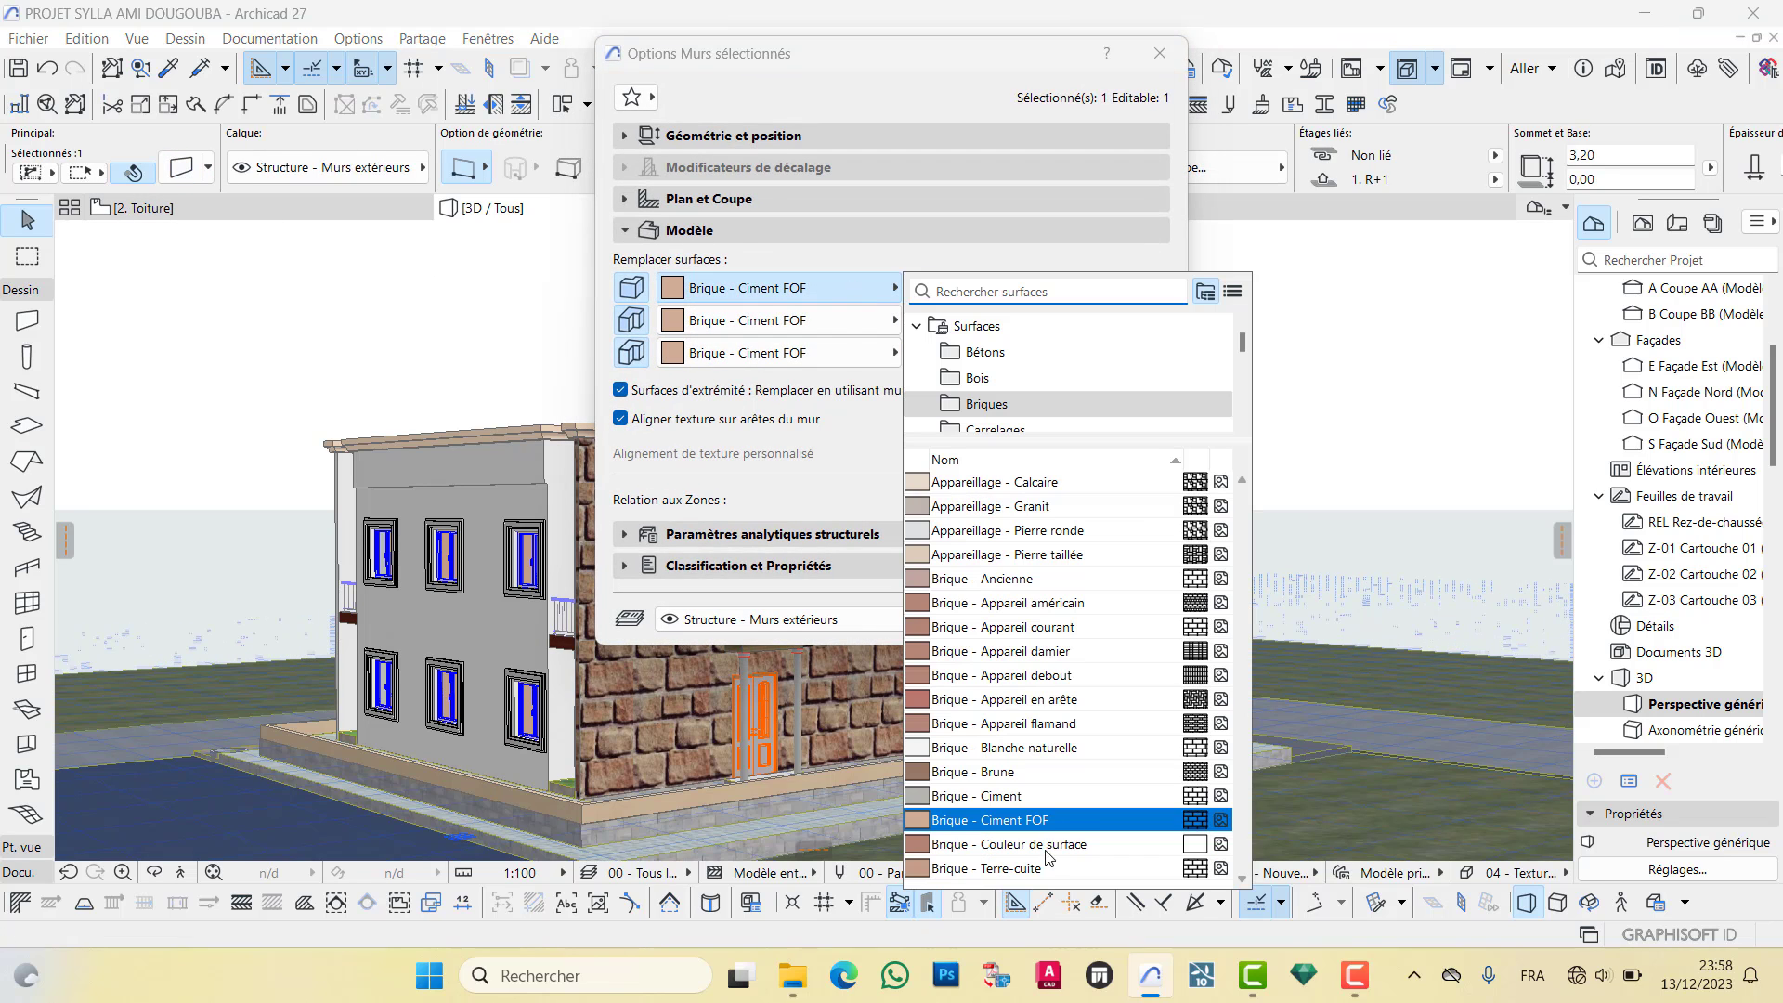
click(1021, 821)
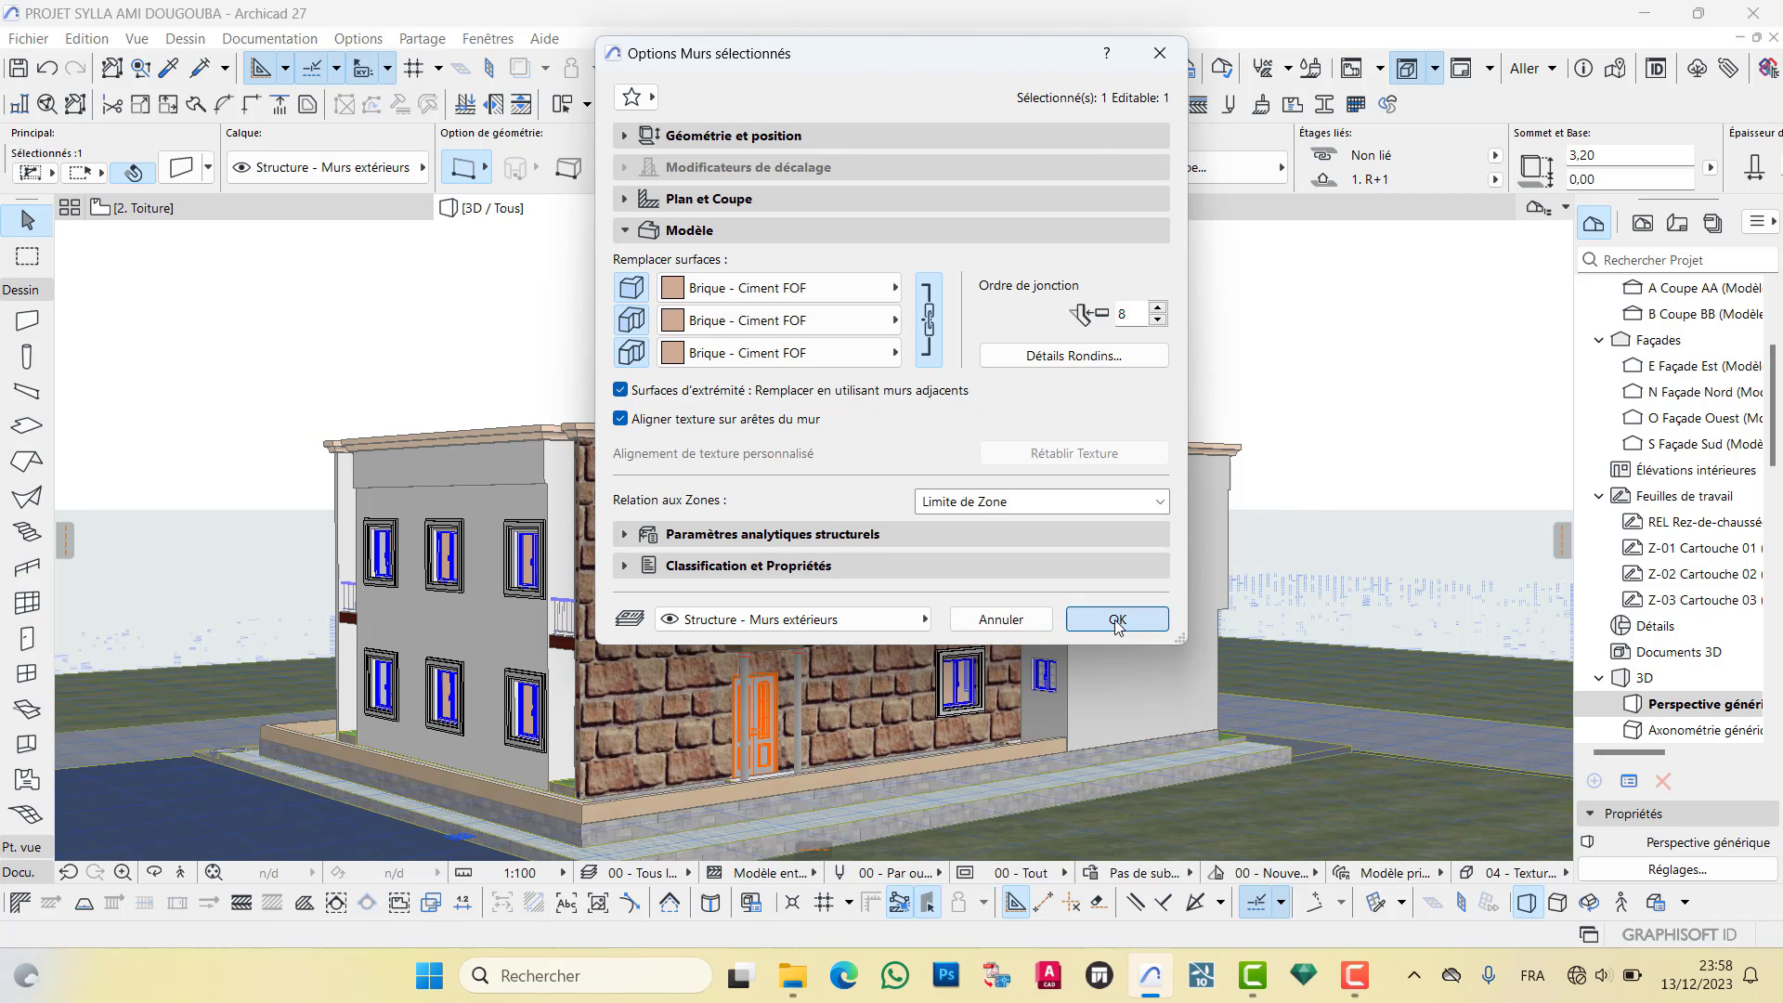
click(1107, 615)
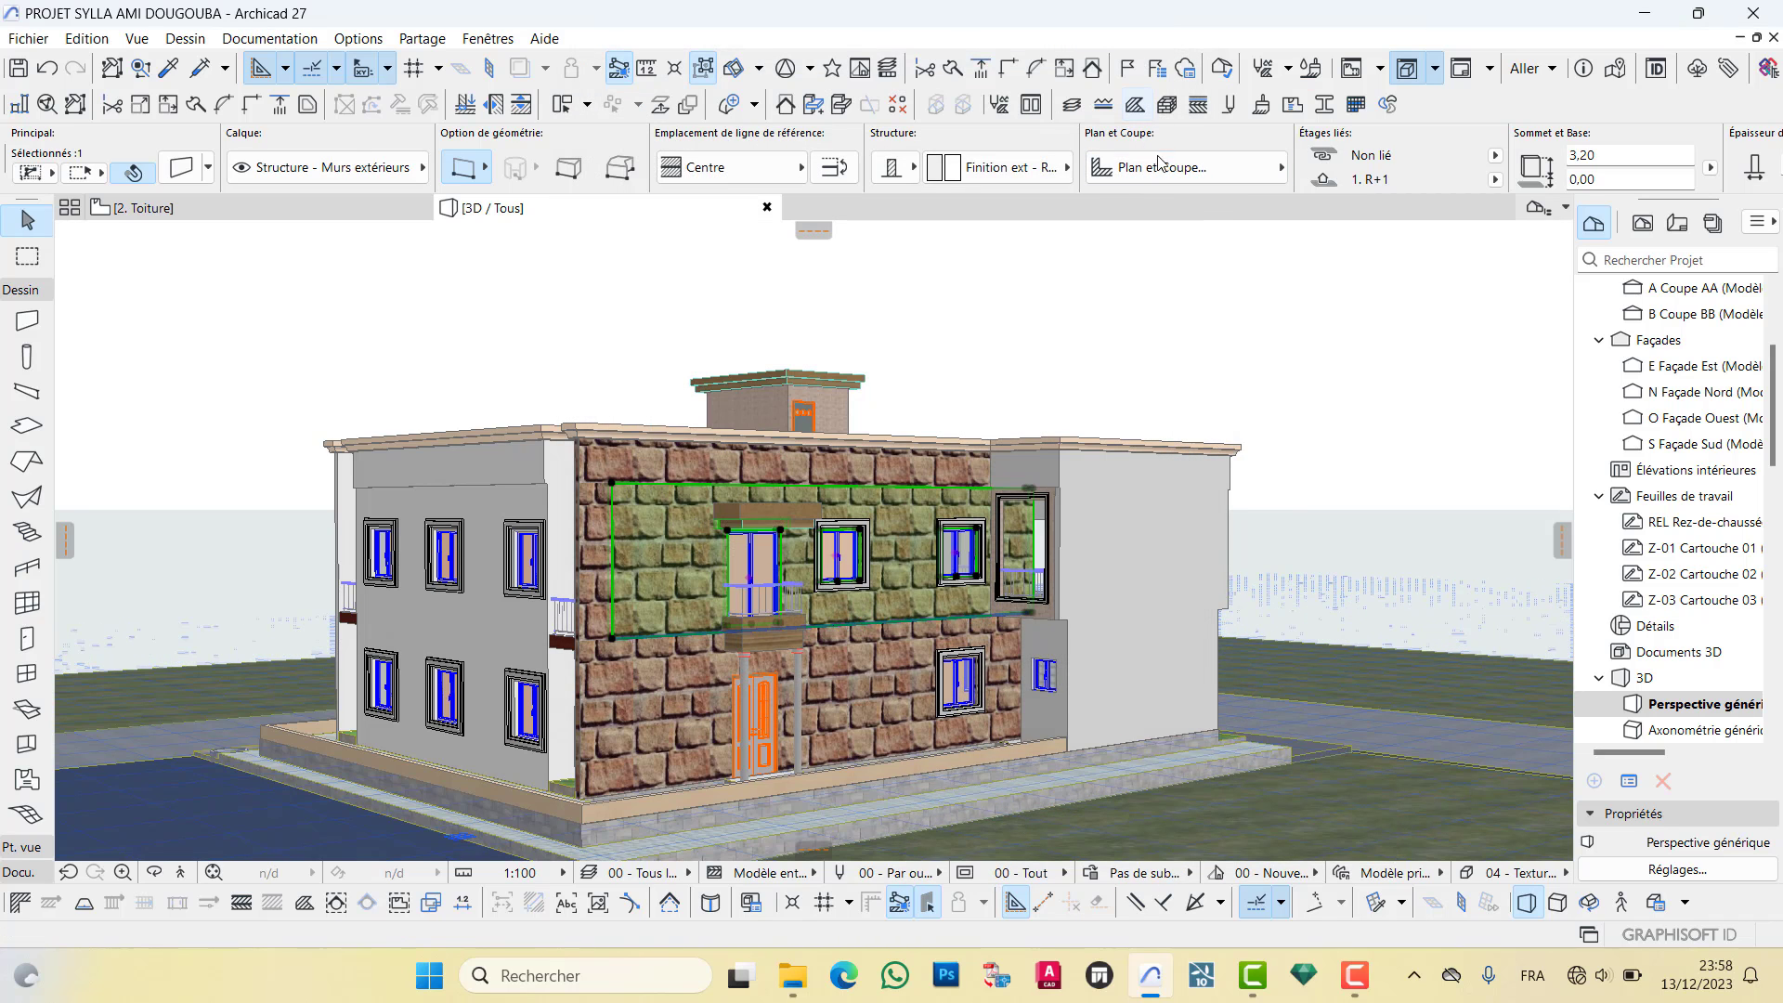
Try the mirrored tiling methods on the Brique - Ciment FOF texture and restore the plain, unmirrored tiling
click(1263, 105)
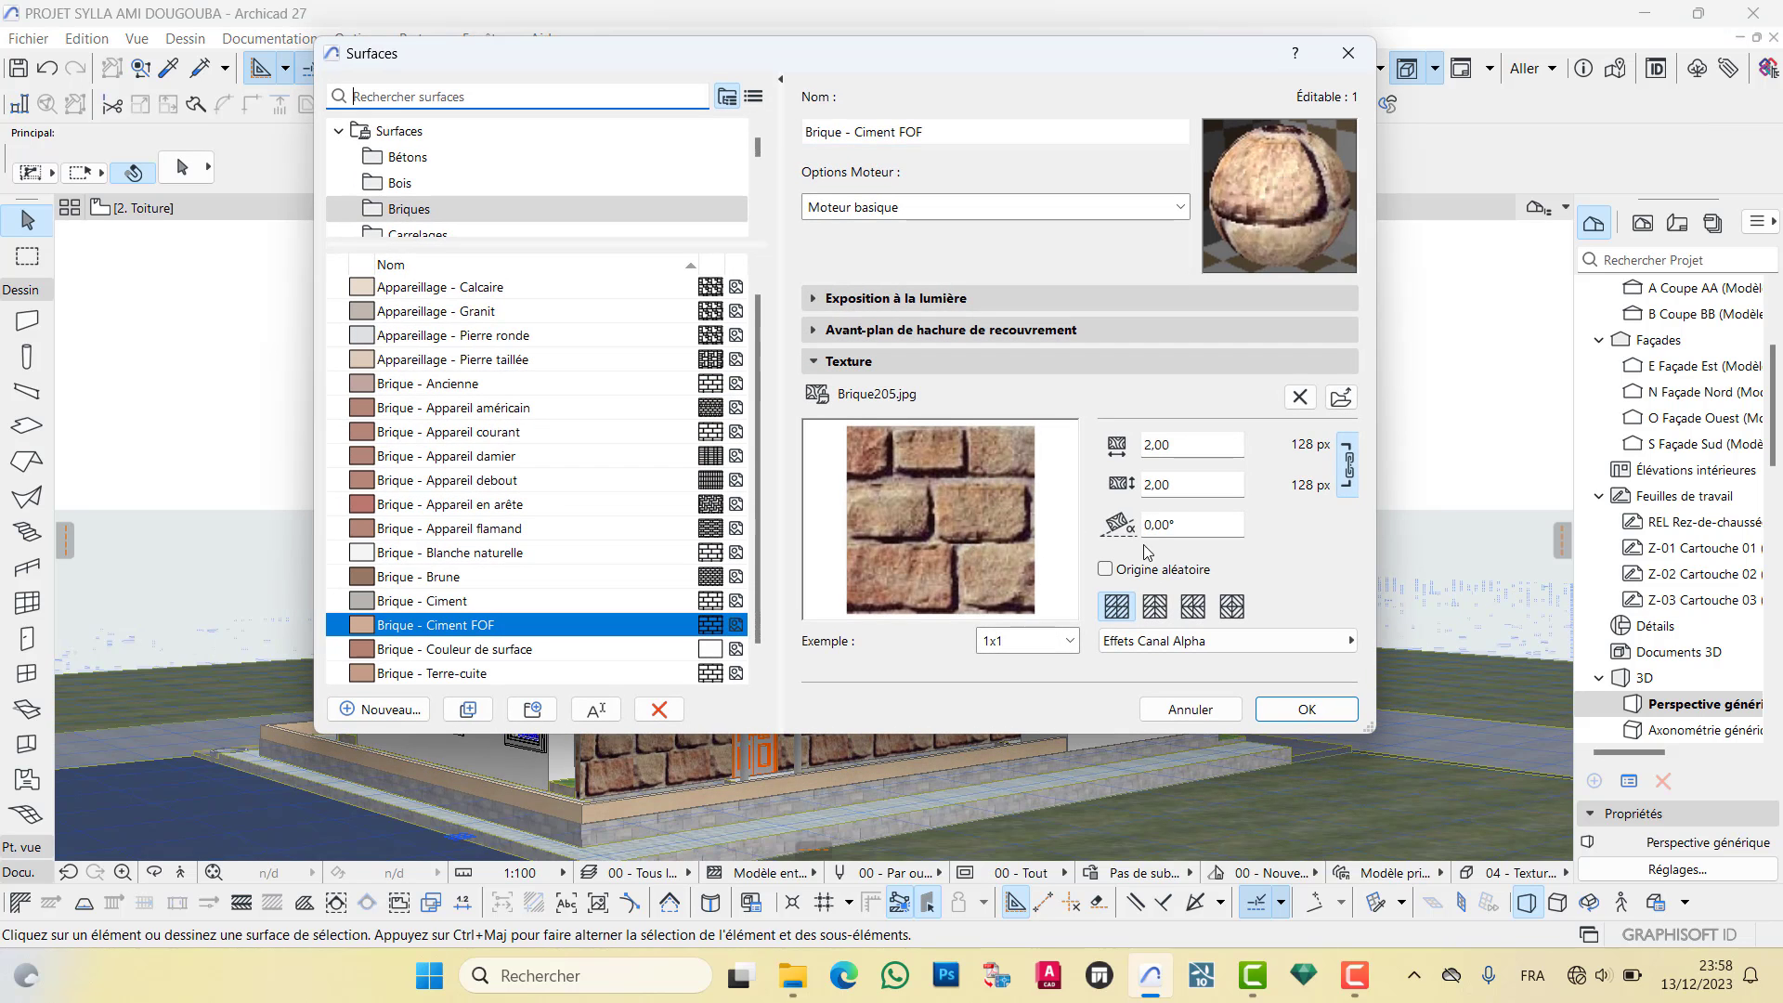
click(1156, 616)
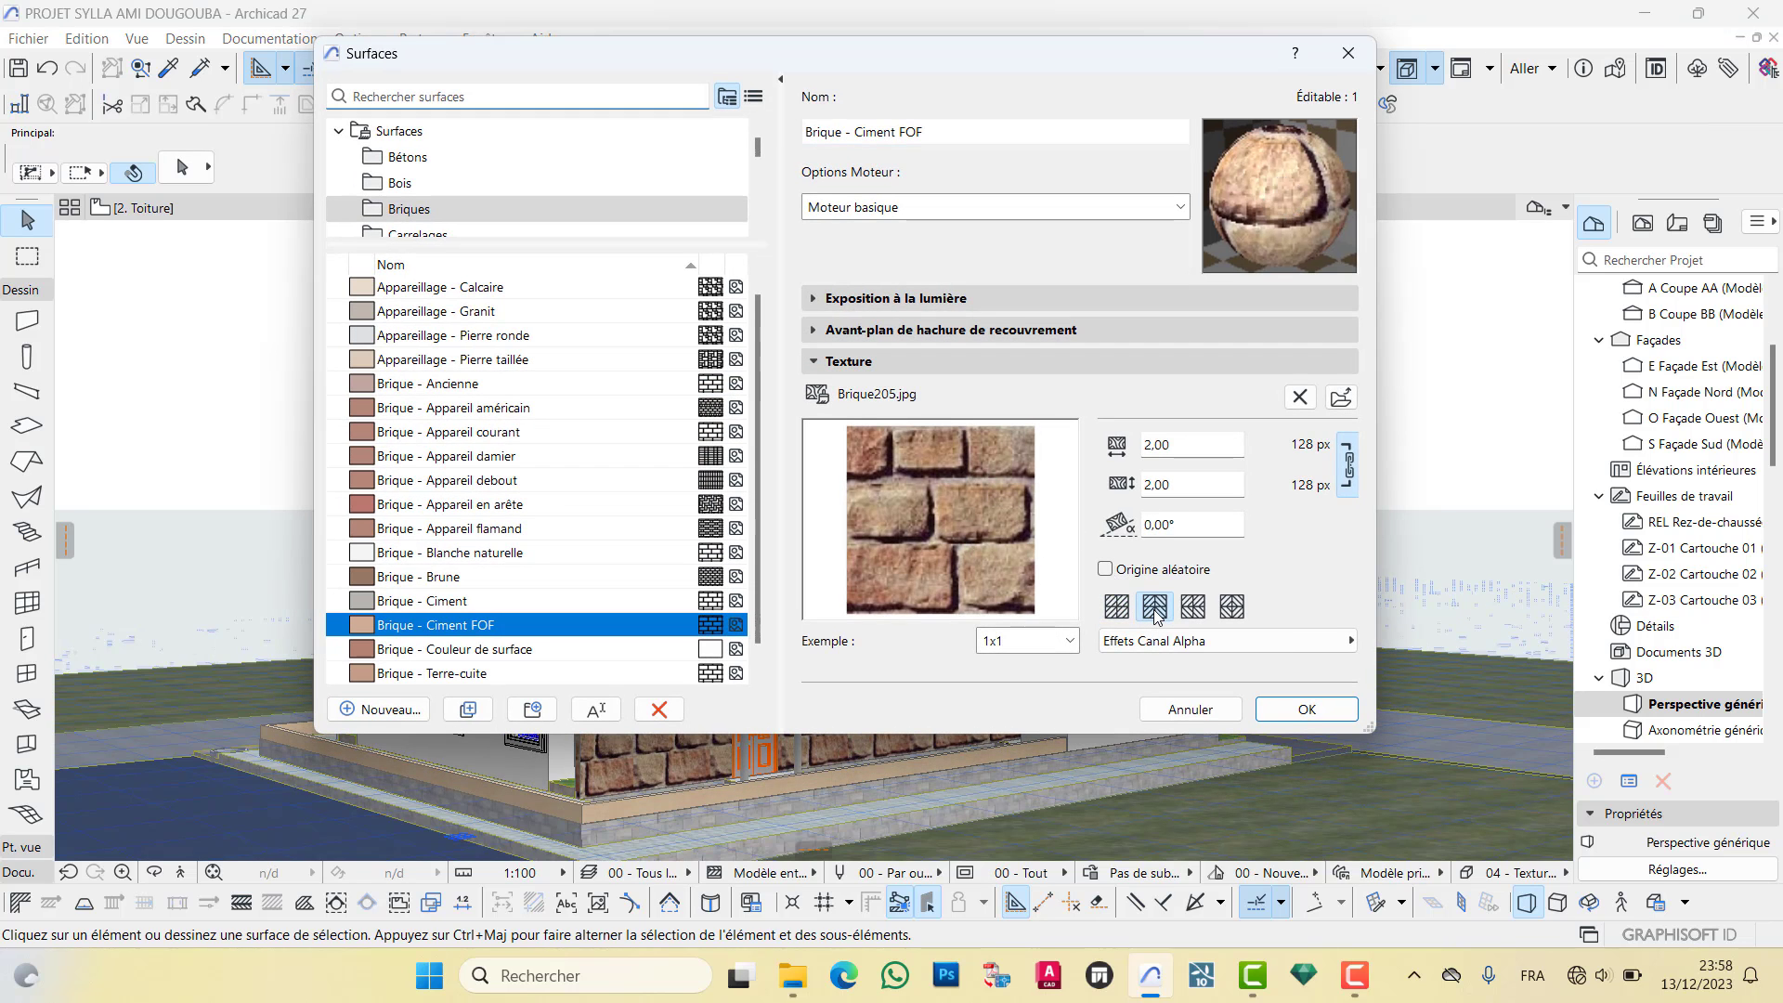
click(1196, 609)
click(1228, 609)
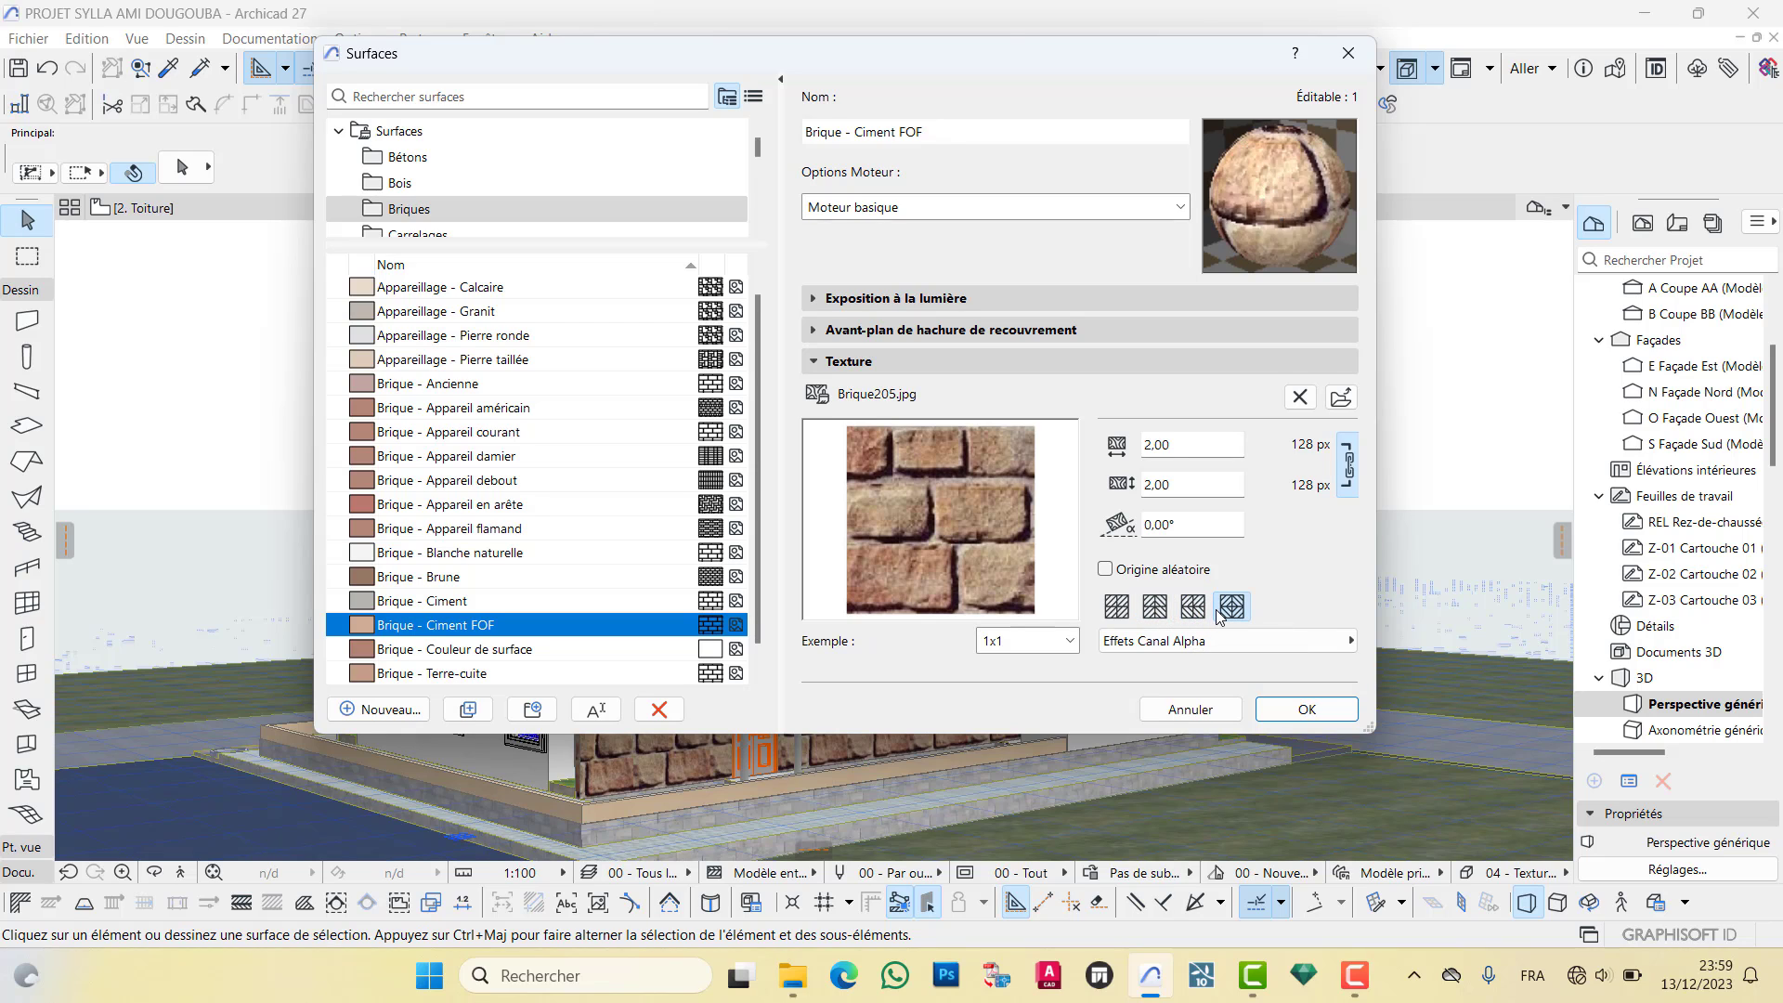
click(1119, 612)
Unlink the width and height proportions of the Brique - Ciment FOF texture, preview it as a 3x3 sample and check its alpha channel effects
click(1068, 641)
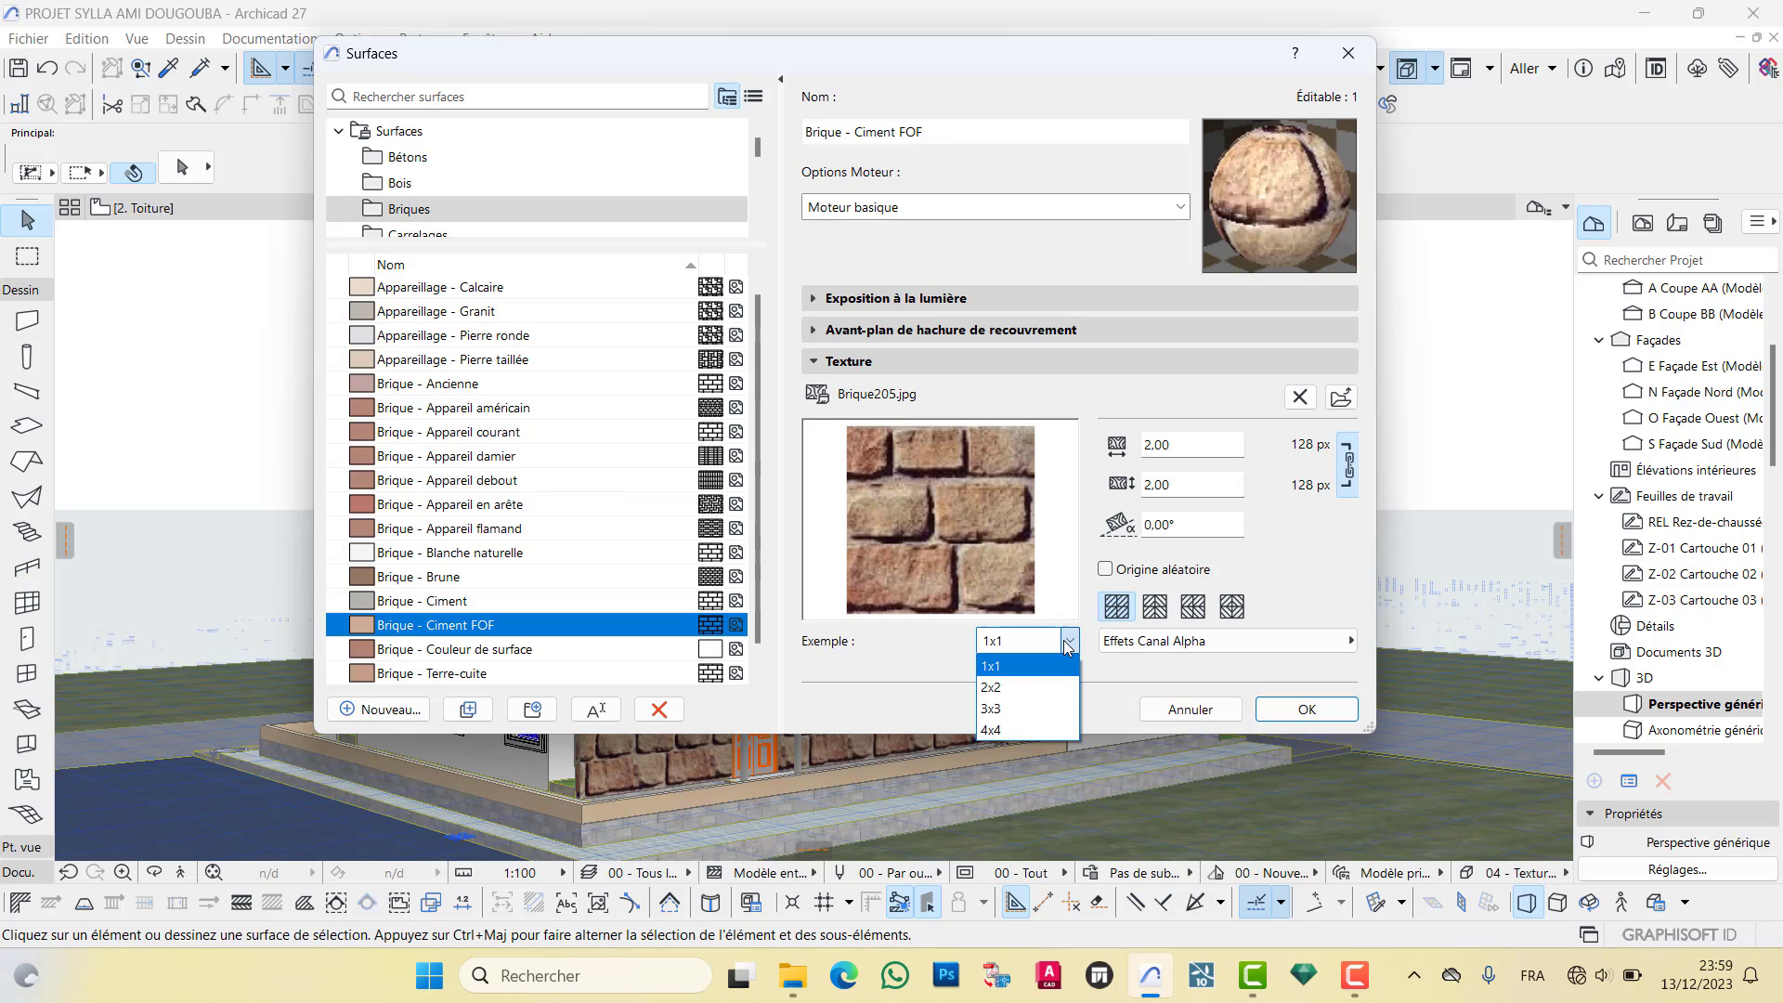
click(1351, 466)
click(1350, 467)
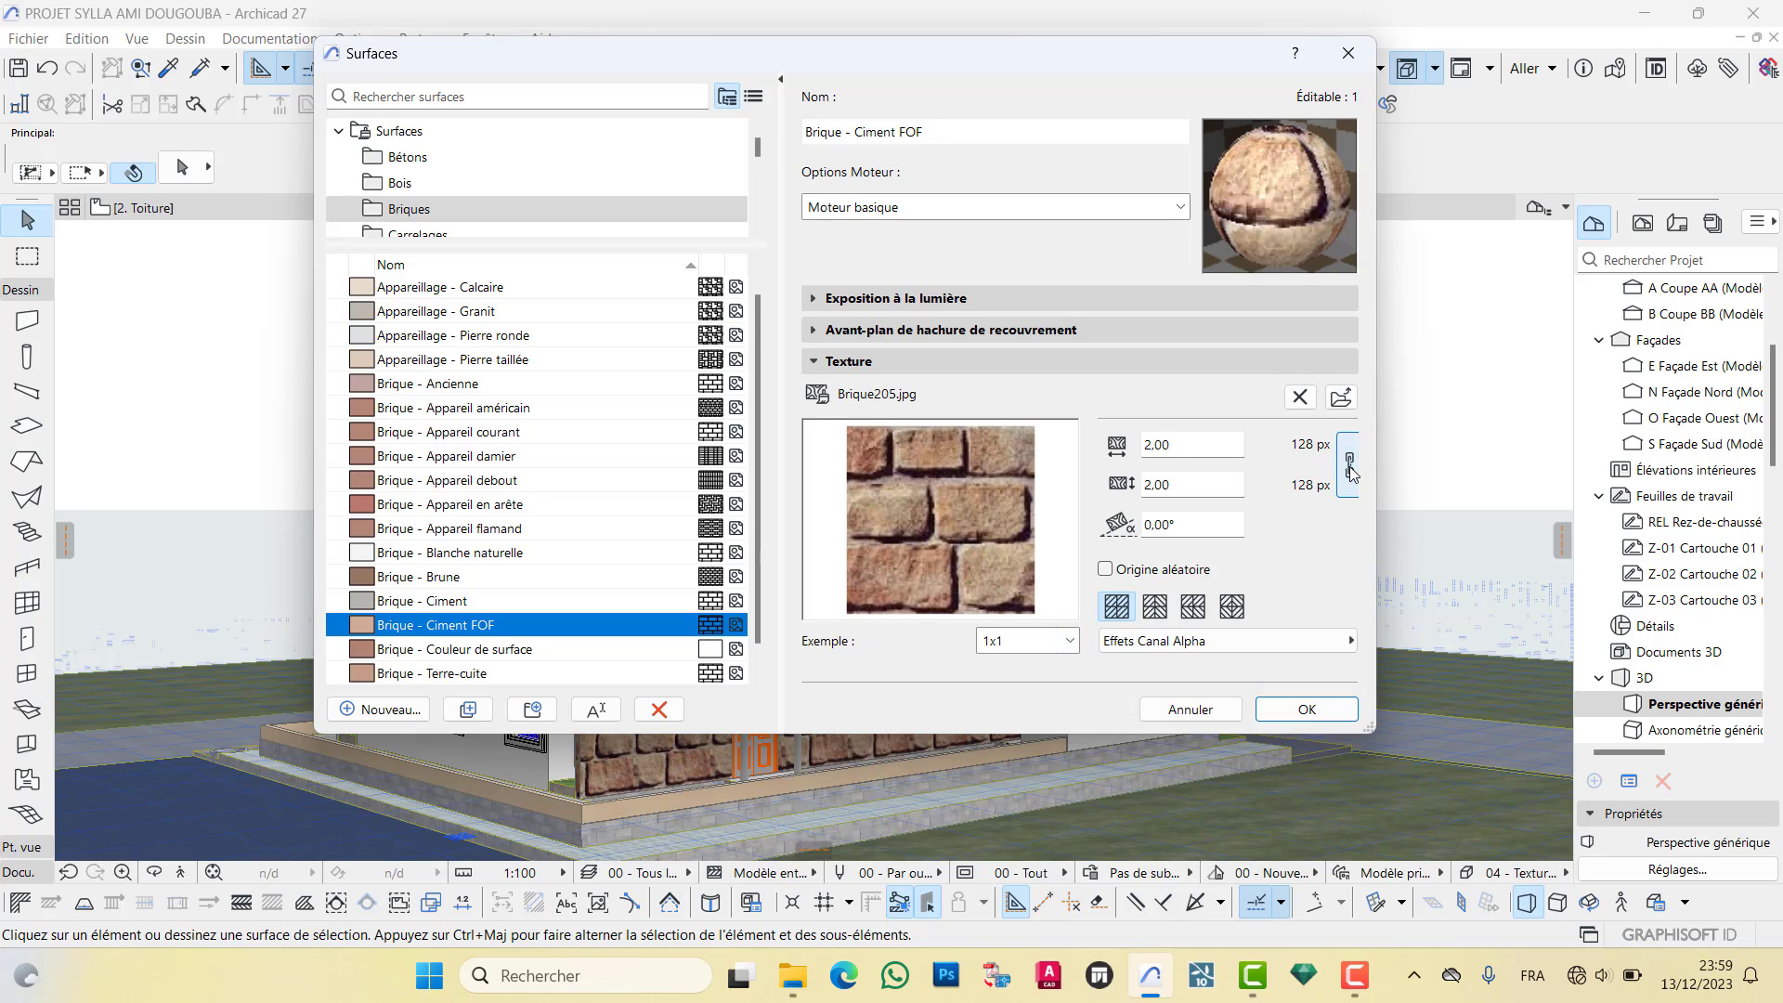
click(1064, 641)
click(1023, 704)
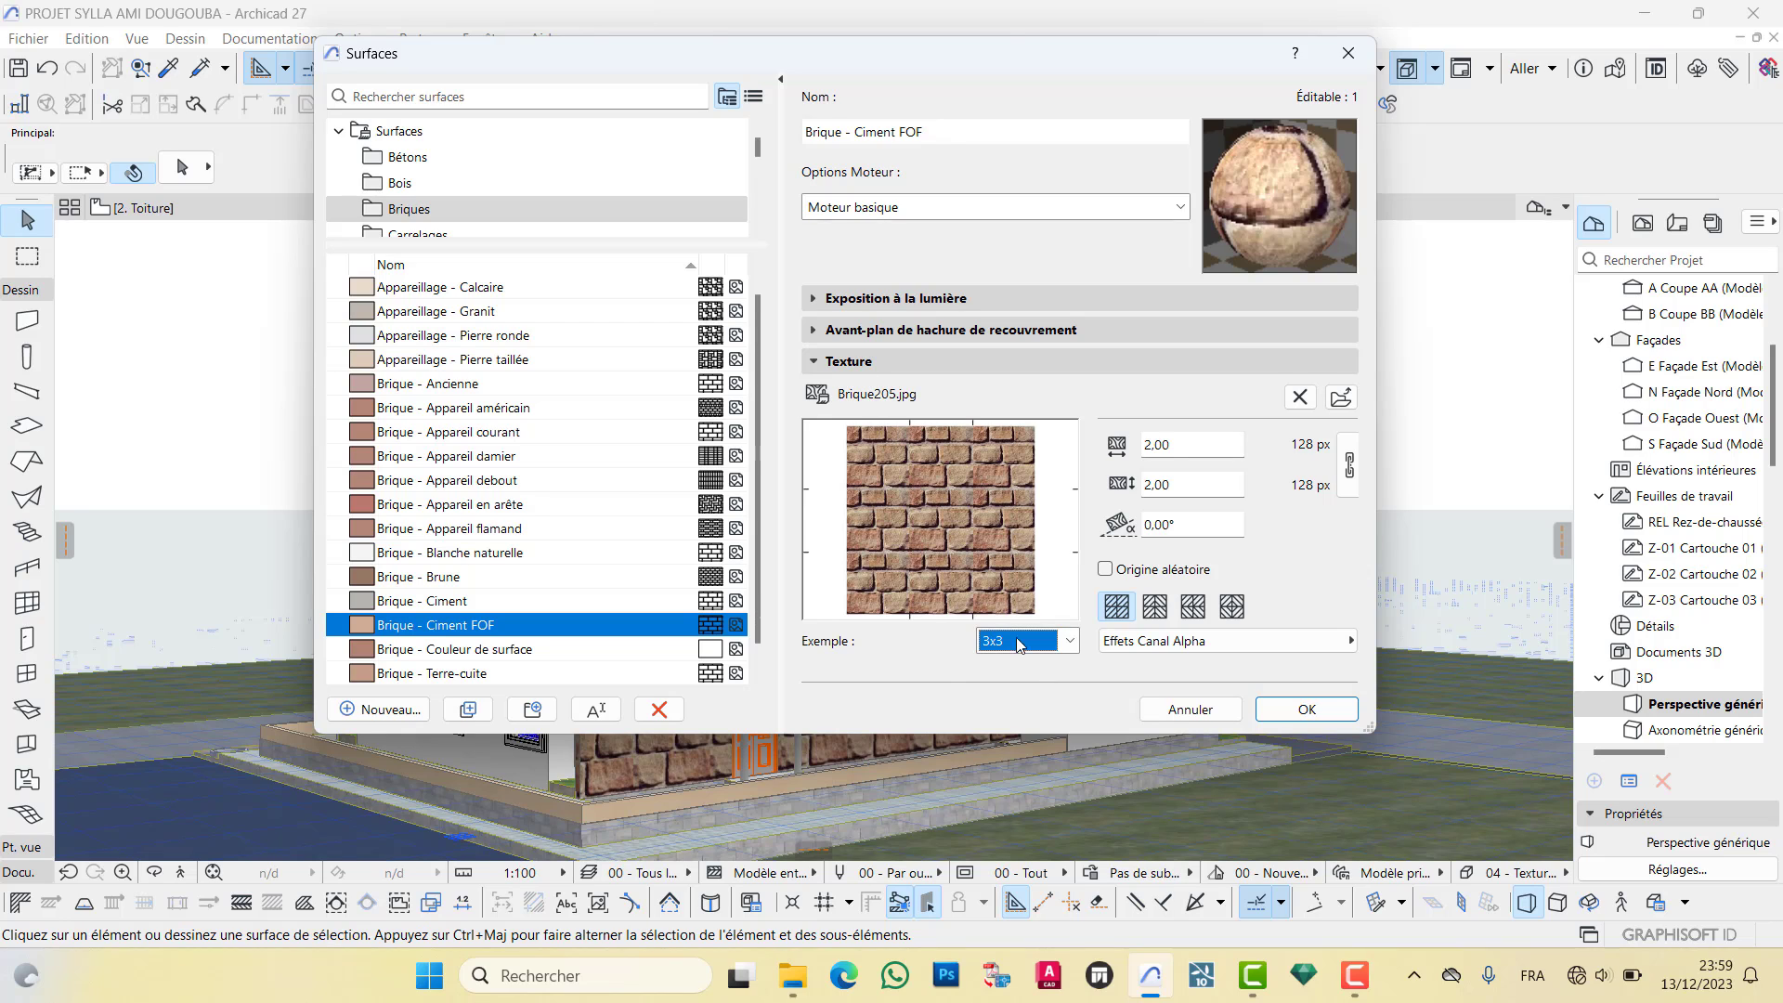
click(1164, 650)
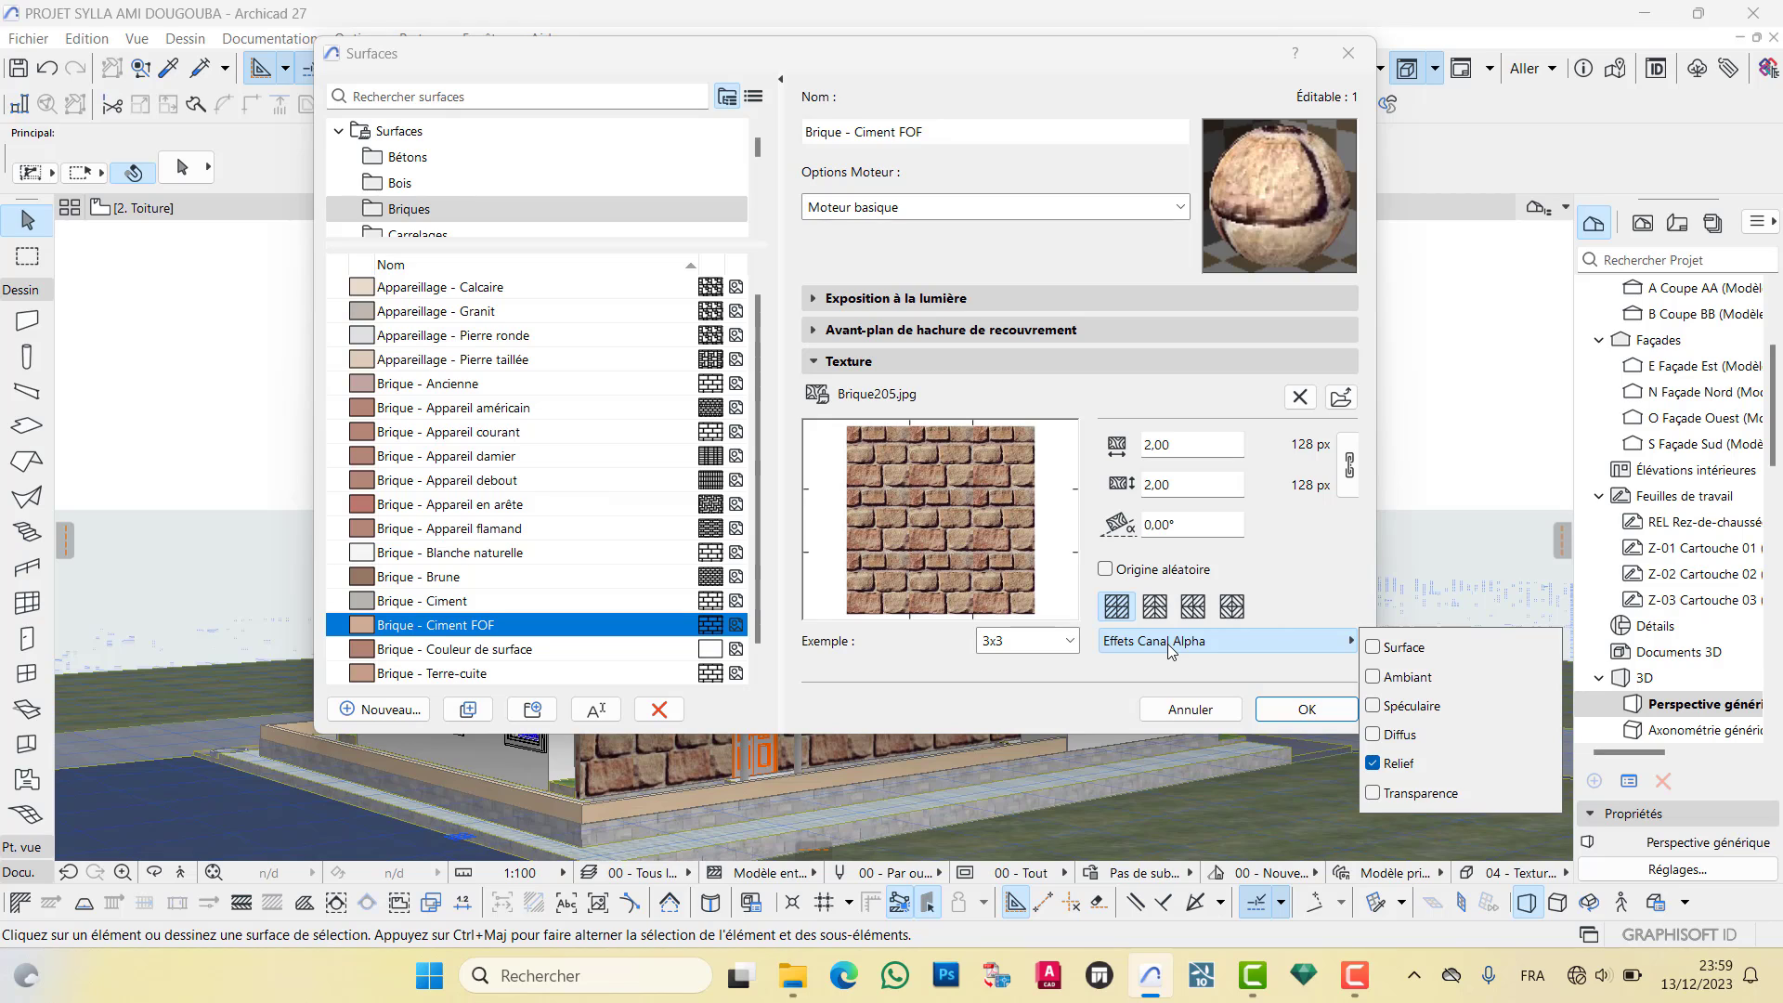
click(1165, 644)
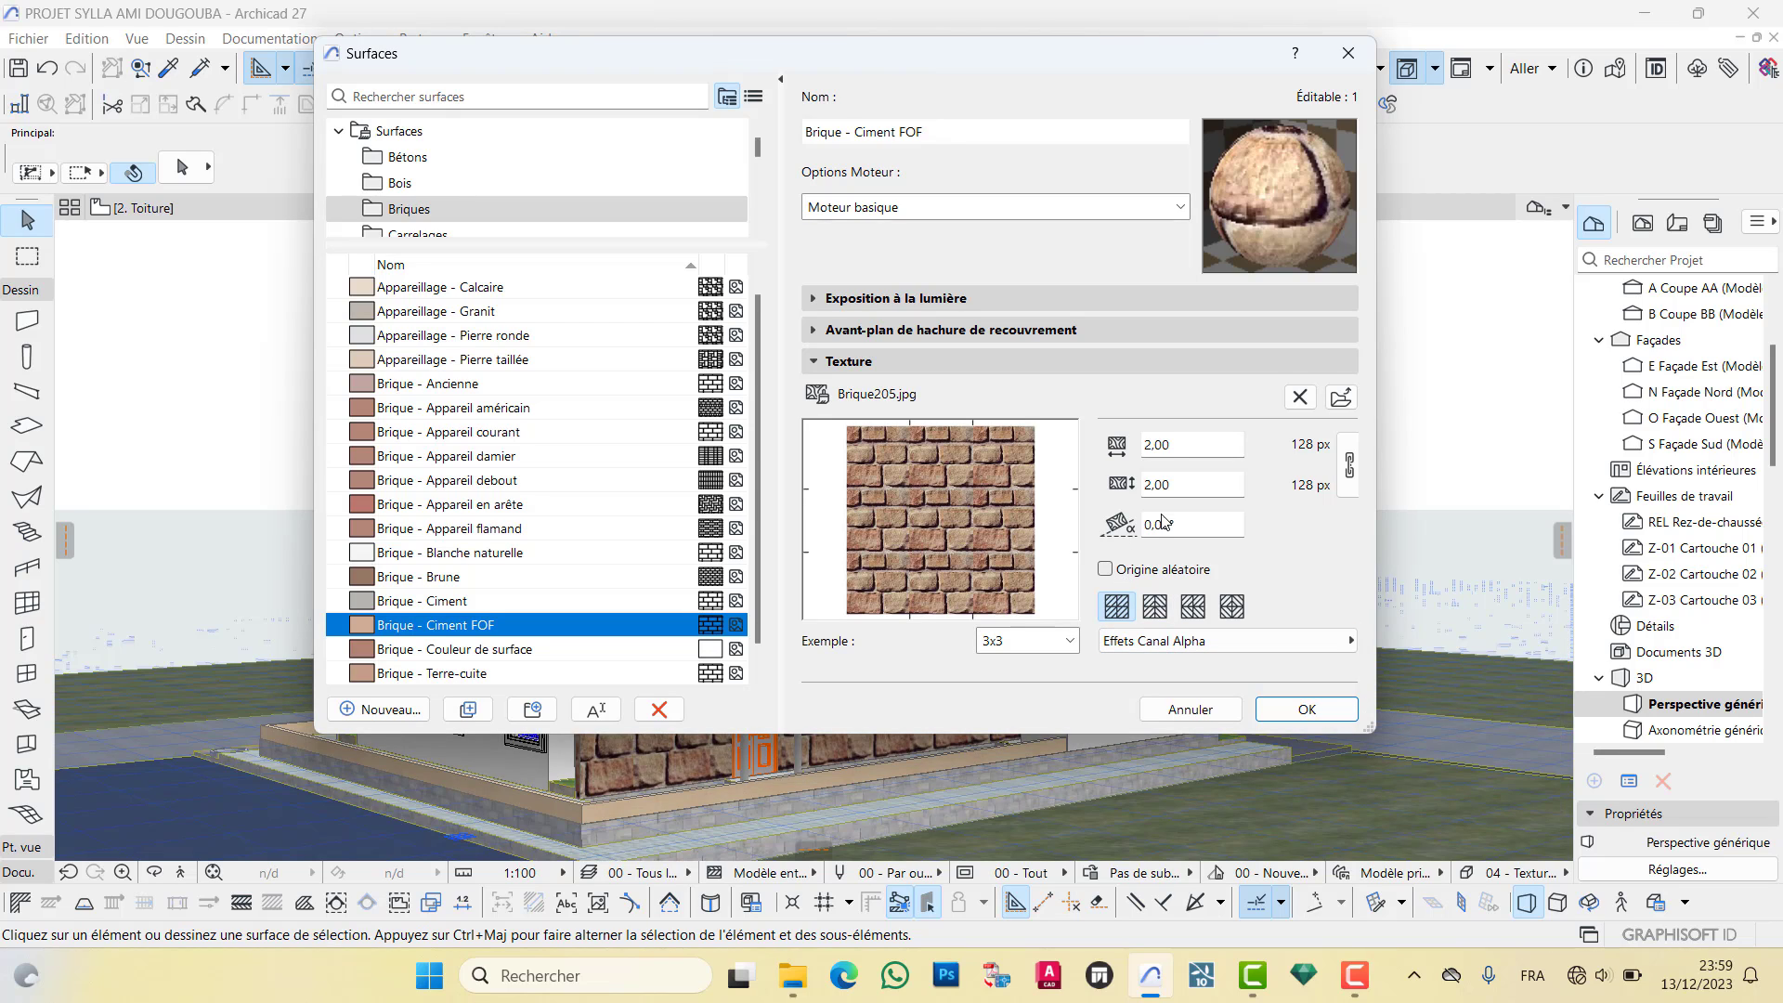
Accept the Brique - Ciment FOF surface settings and check the brick pattern on the entrance facade
drag(1173, 445, 1158, 446)
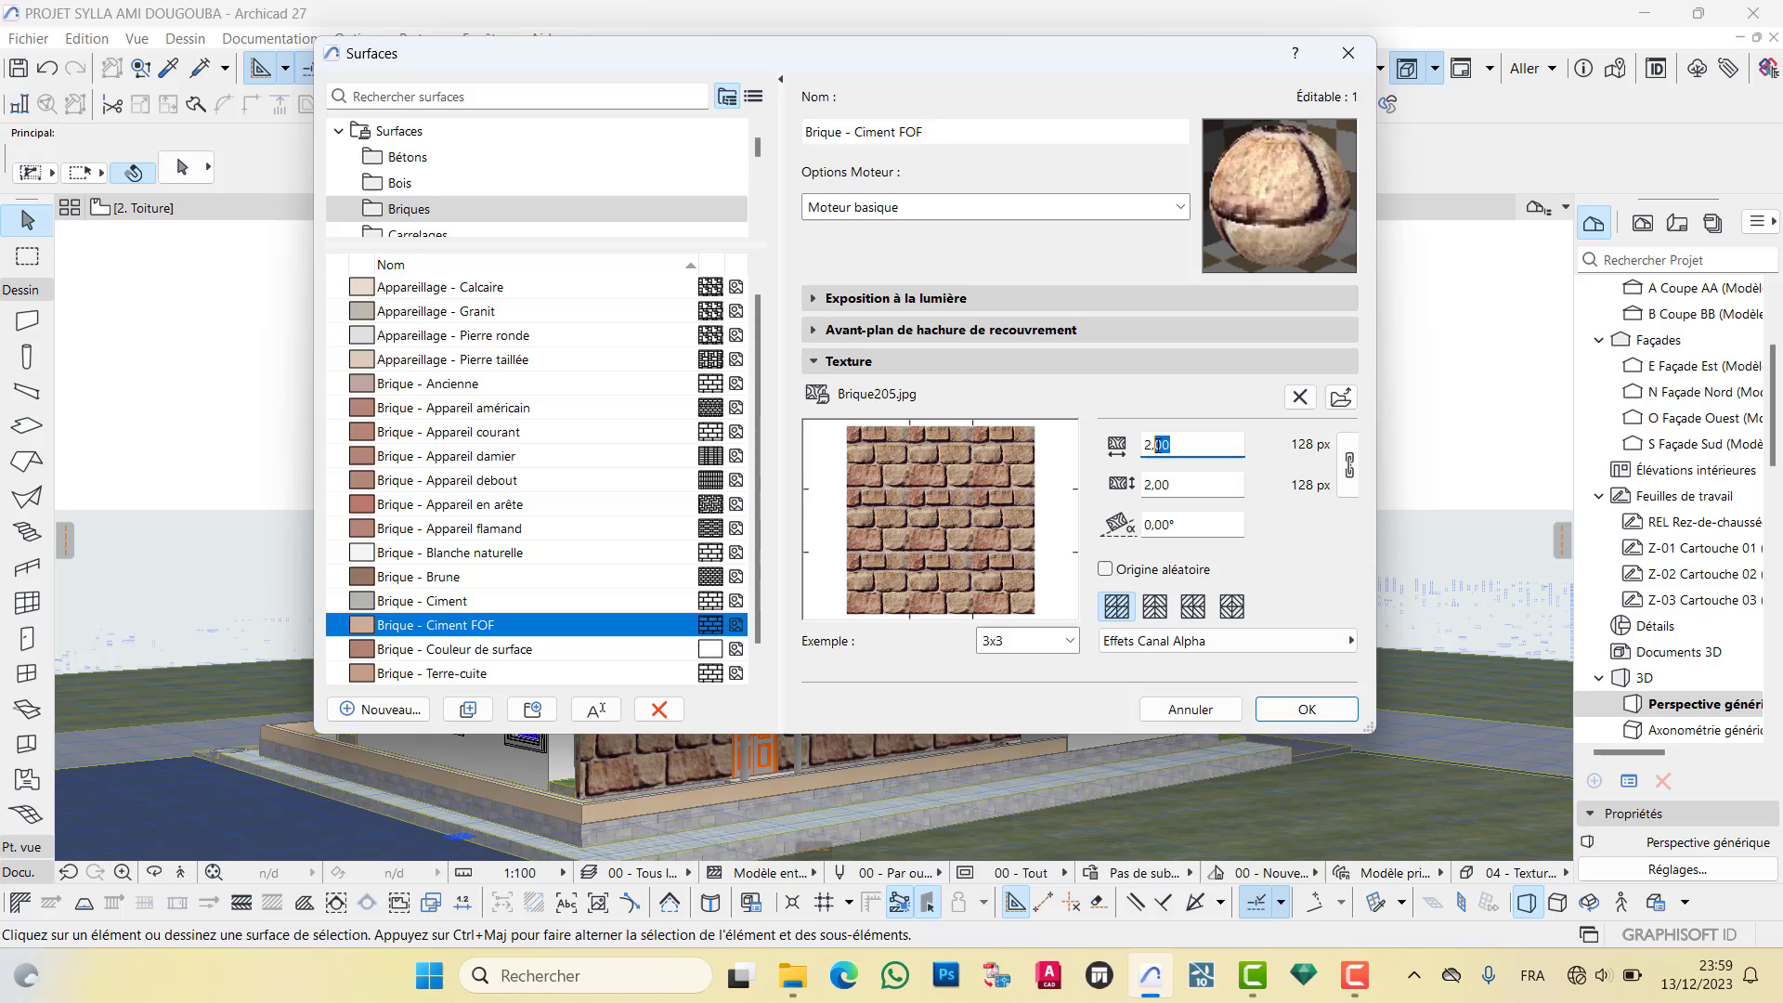
click(1306, 709)
scroll(876, 597, down, 2)
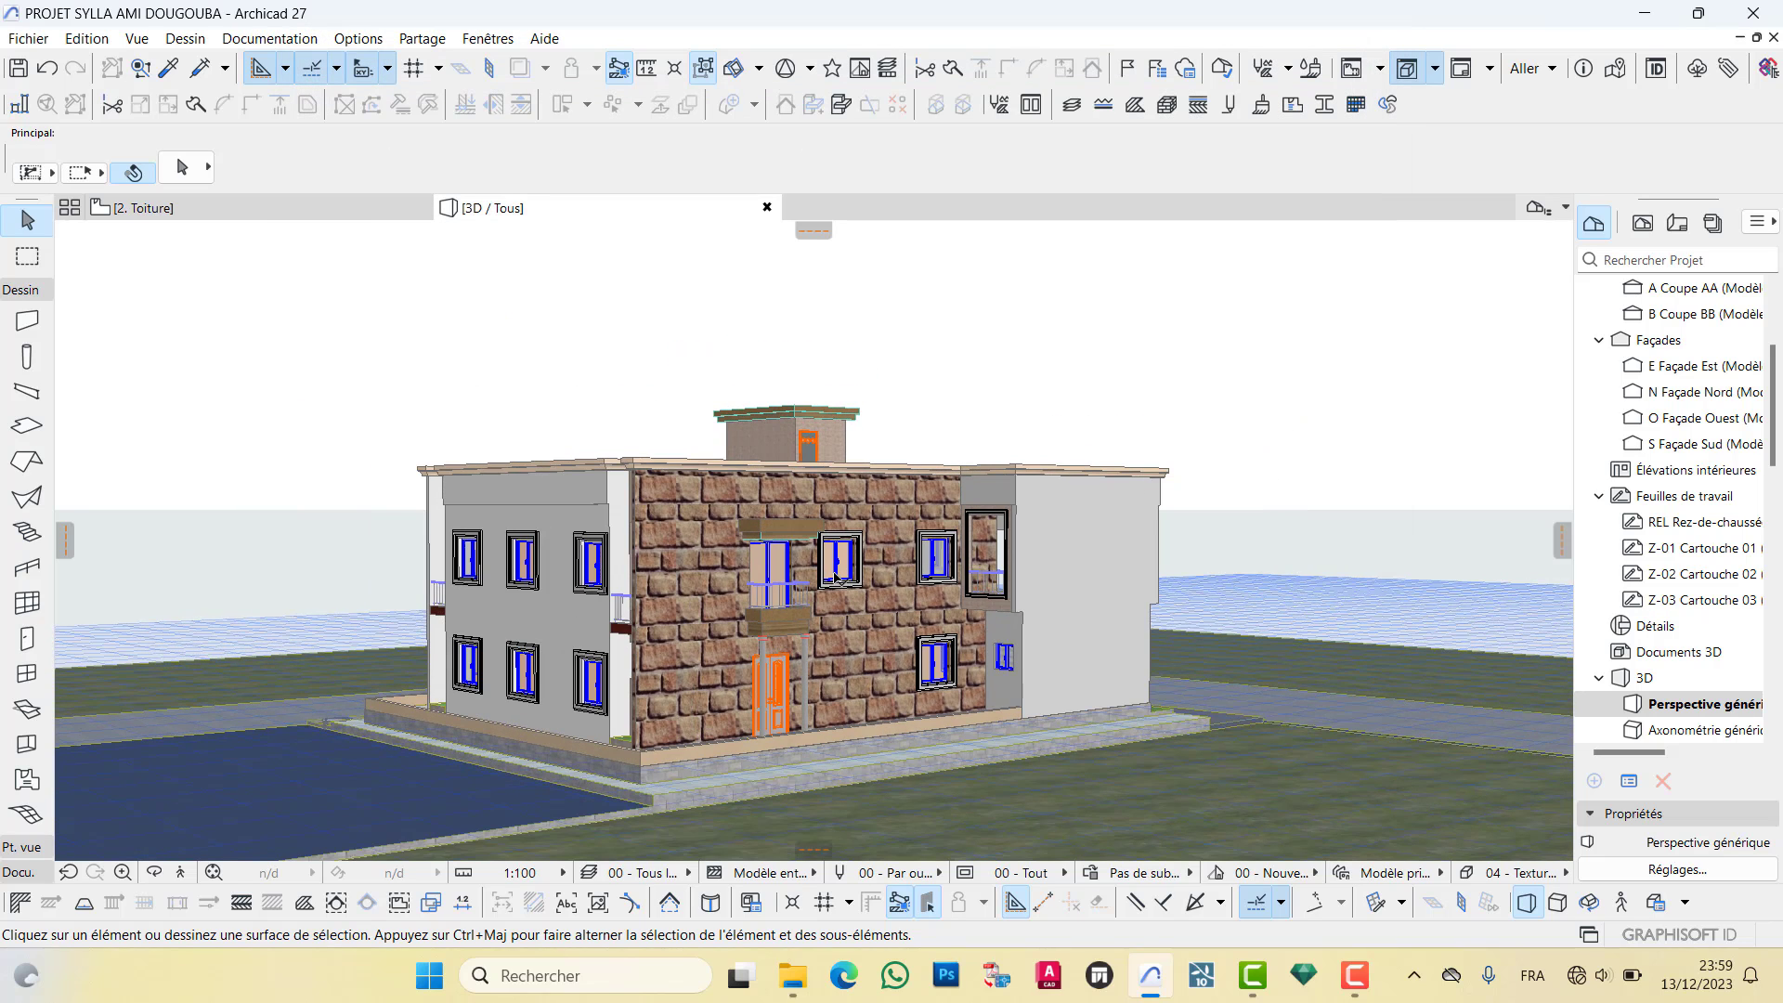
Reopen the Brique - Ciment FOF surface settings and preview its texture as a 4x4 sample
click(1264, 106)
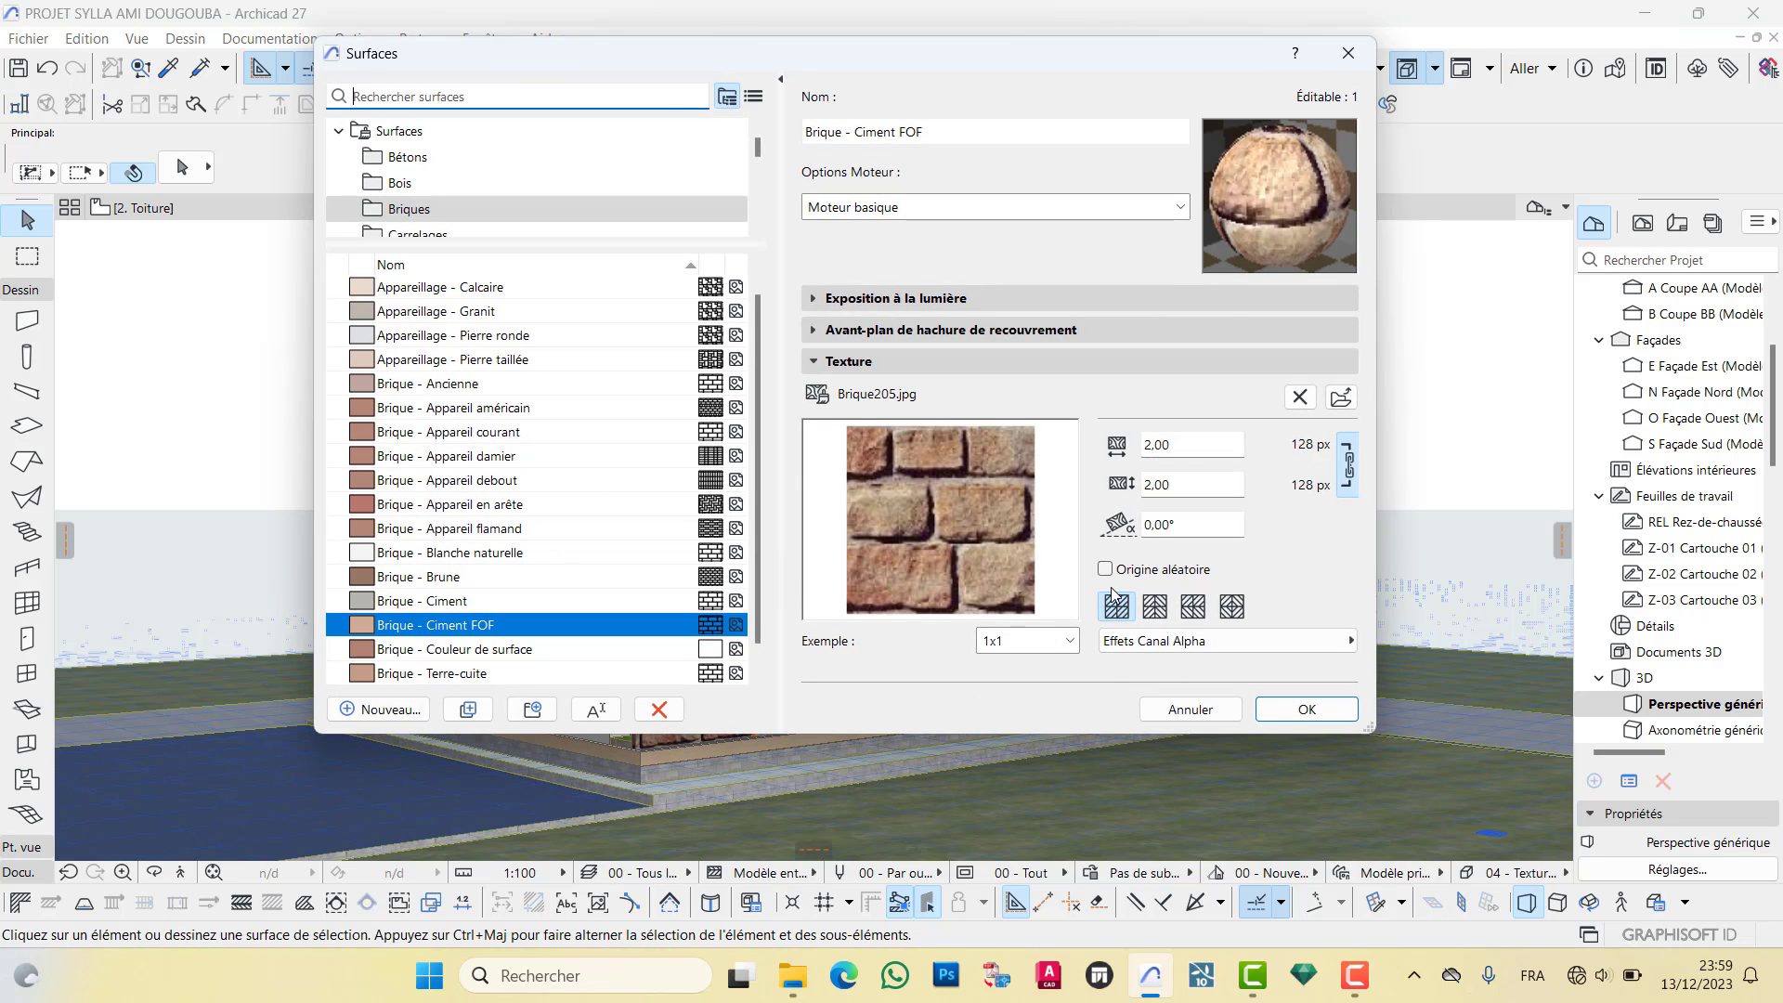
click(1031, 641)
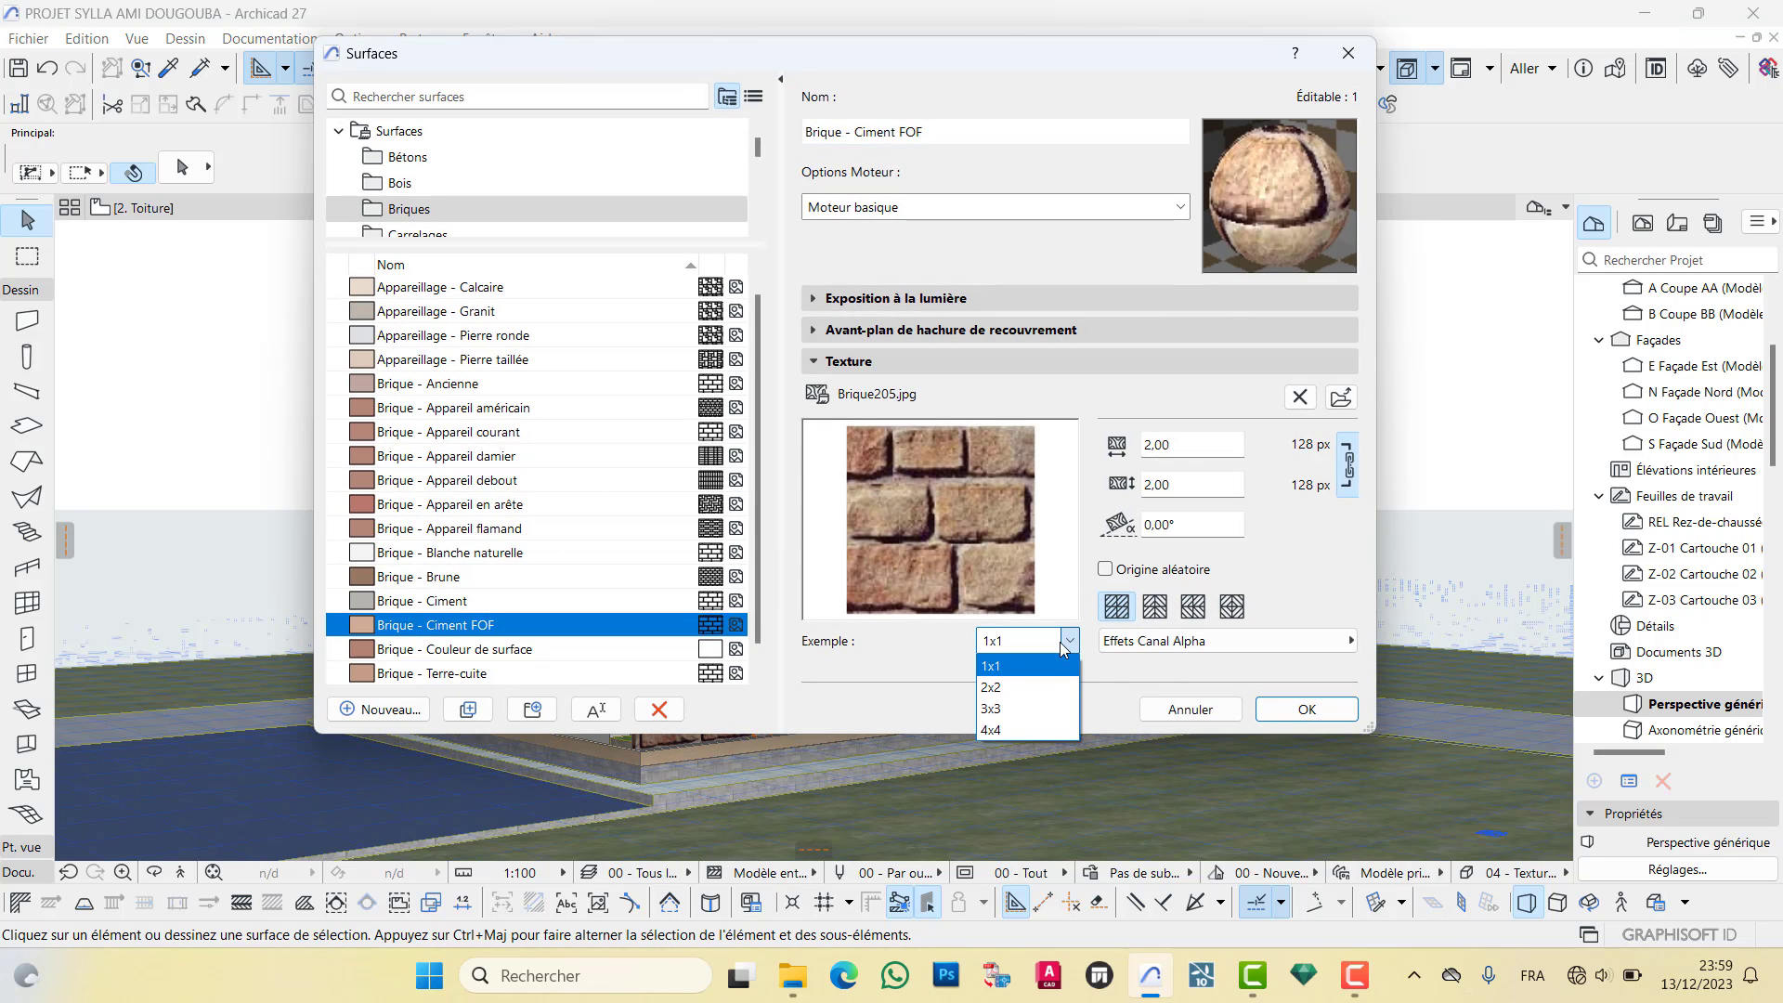
click(1027, 730)
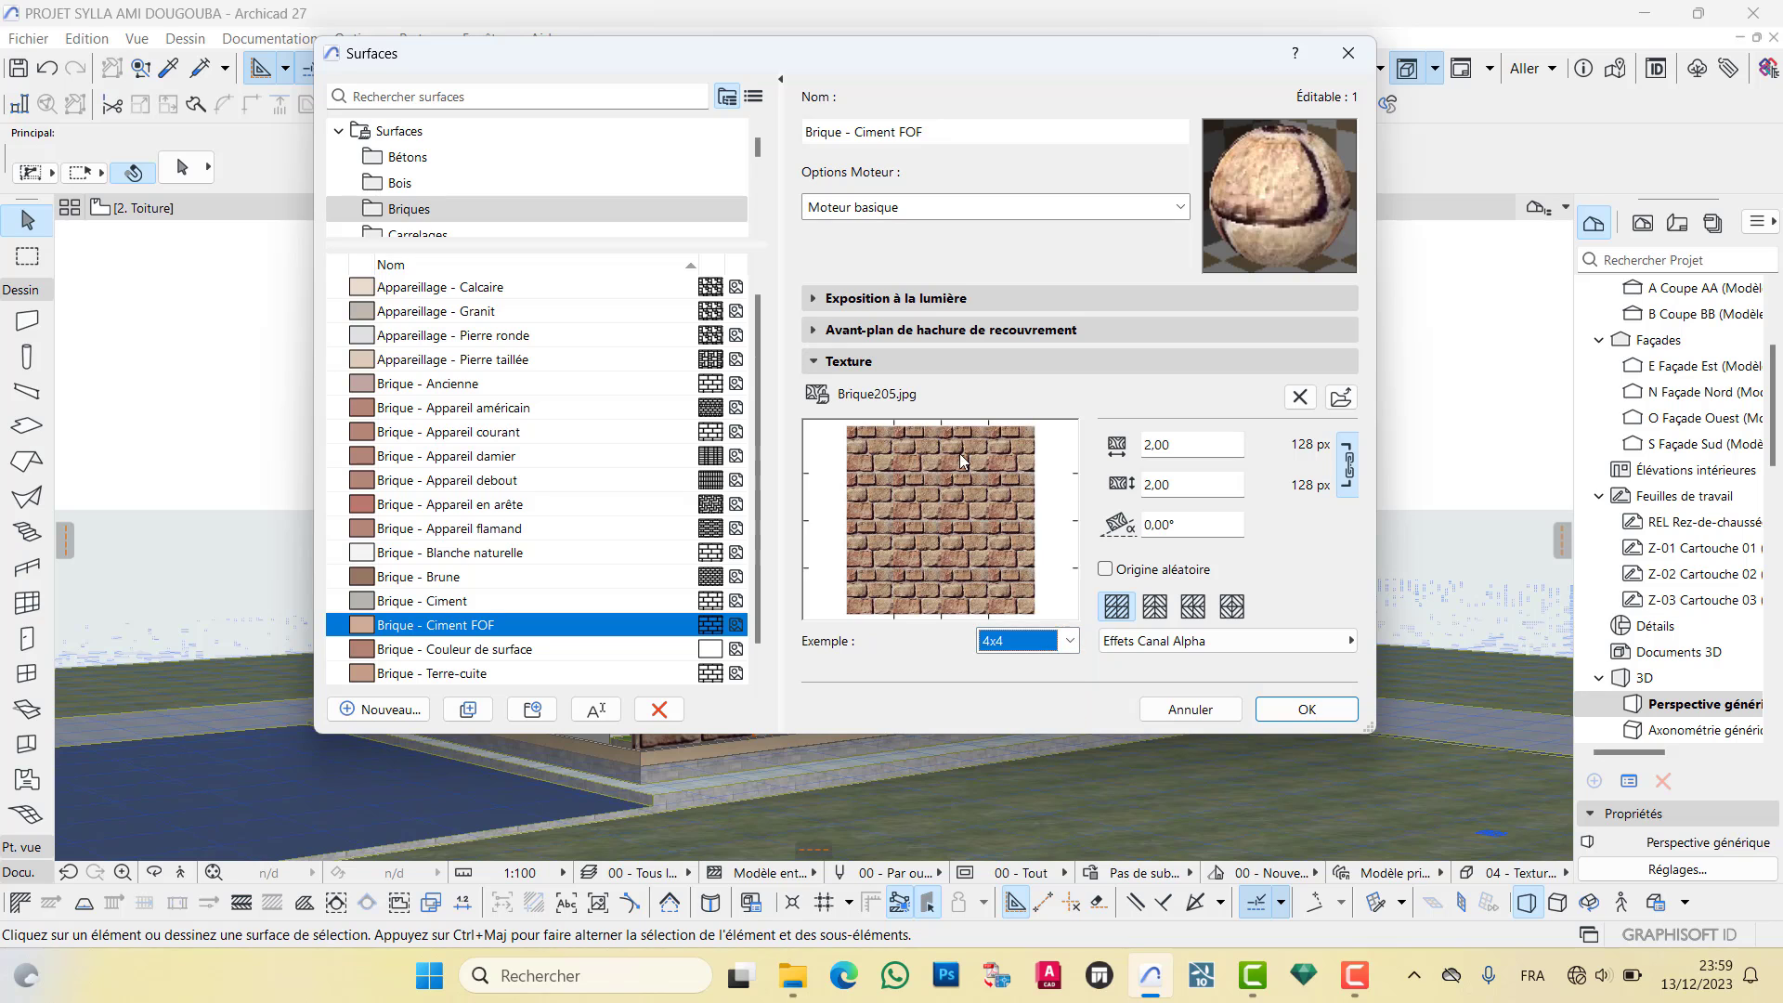
Keep Moteur basique as the engine for Brique - Ciment FOF, set its transmission to 22 and show its cover fill settings
click(841, 299)
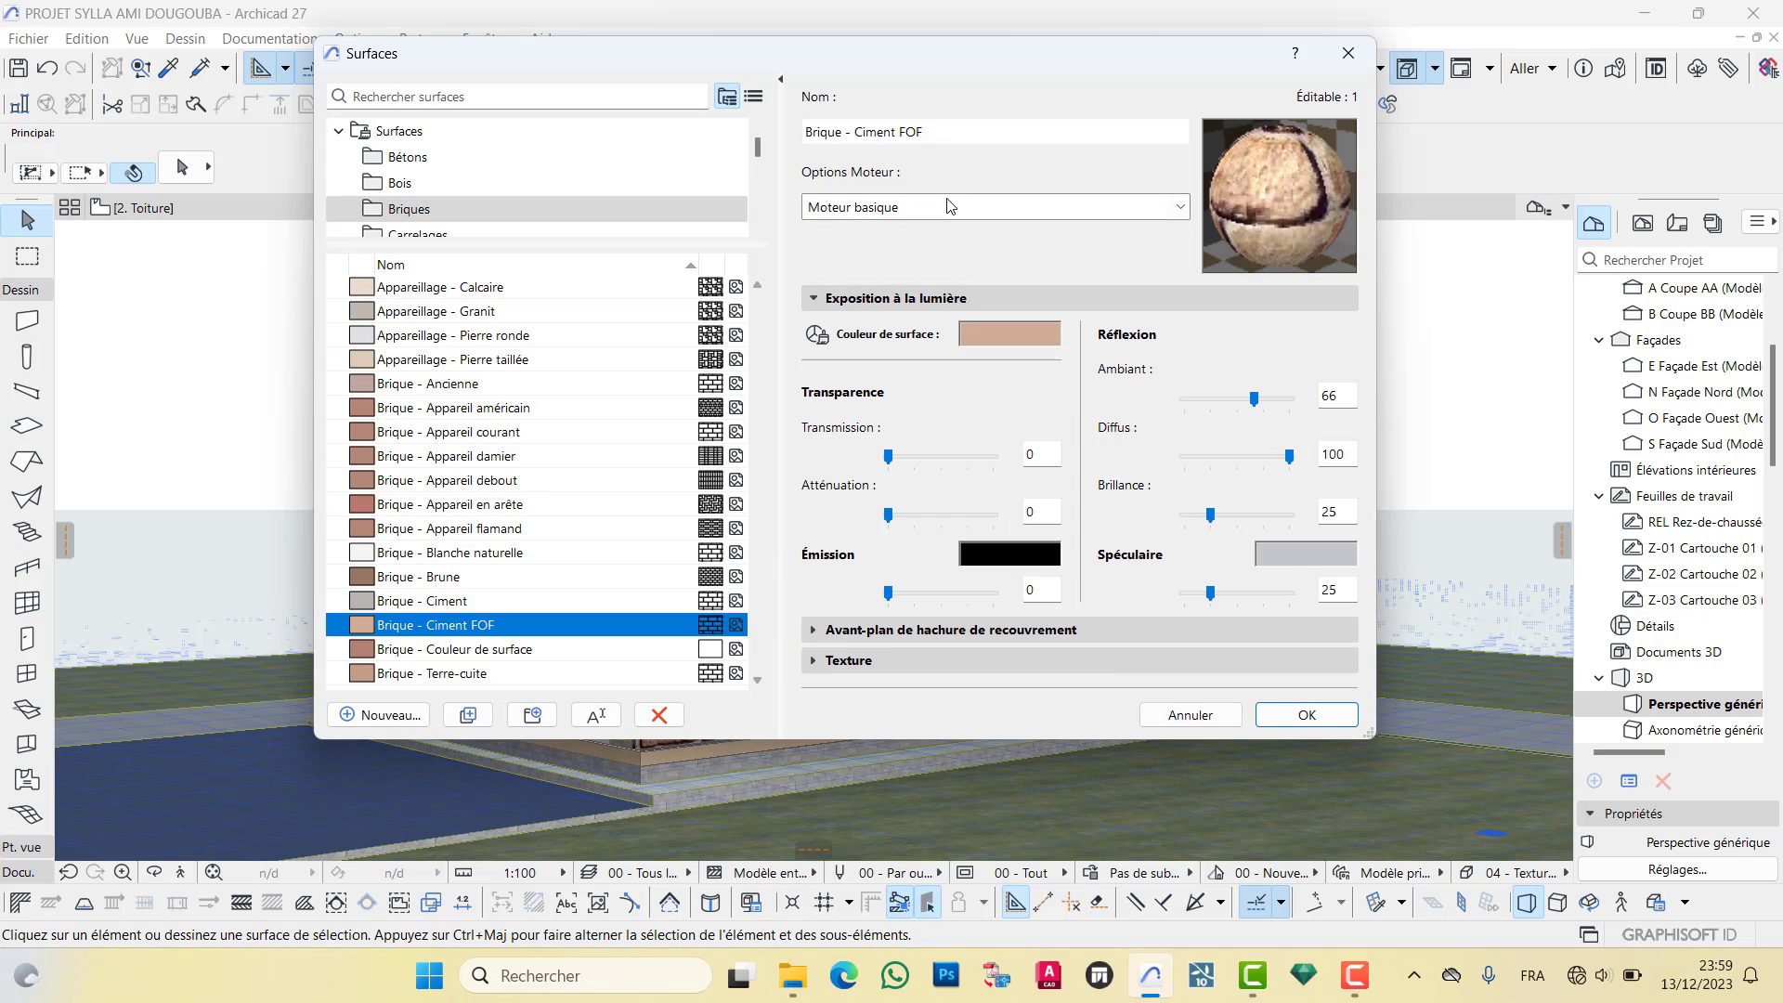
click(950, 206)
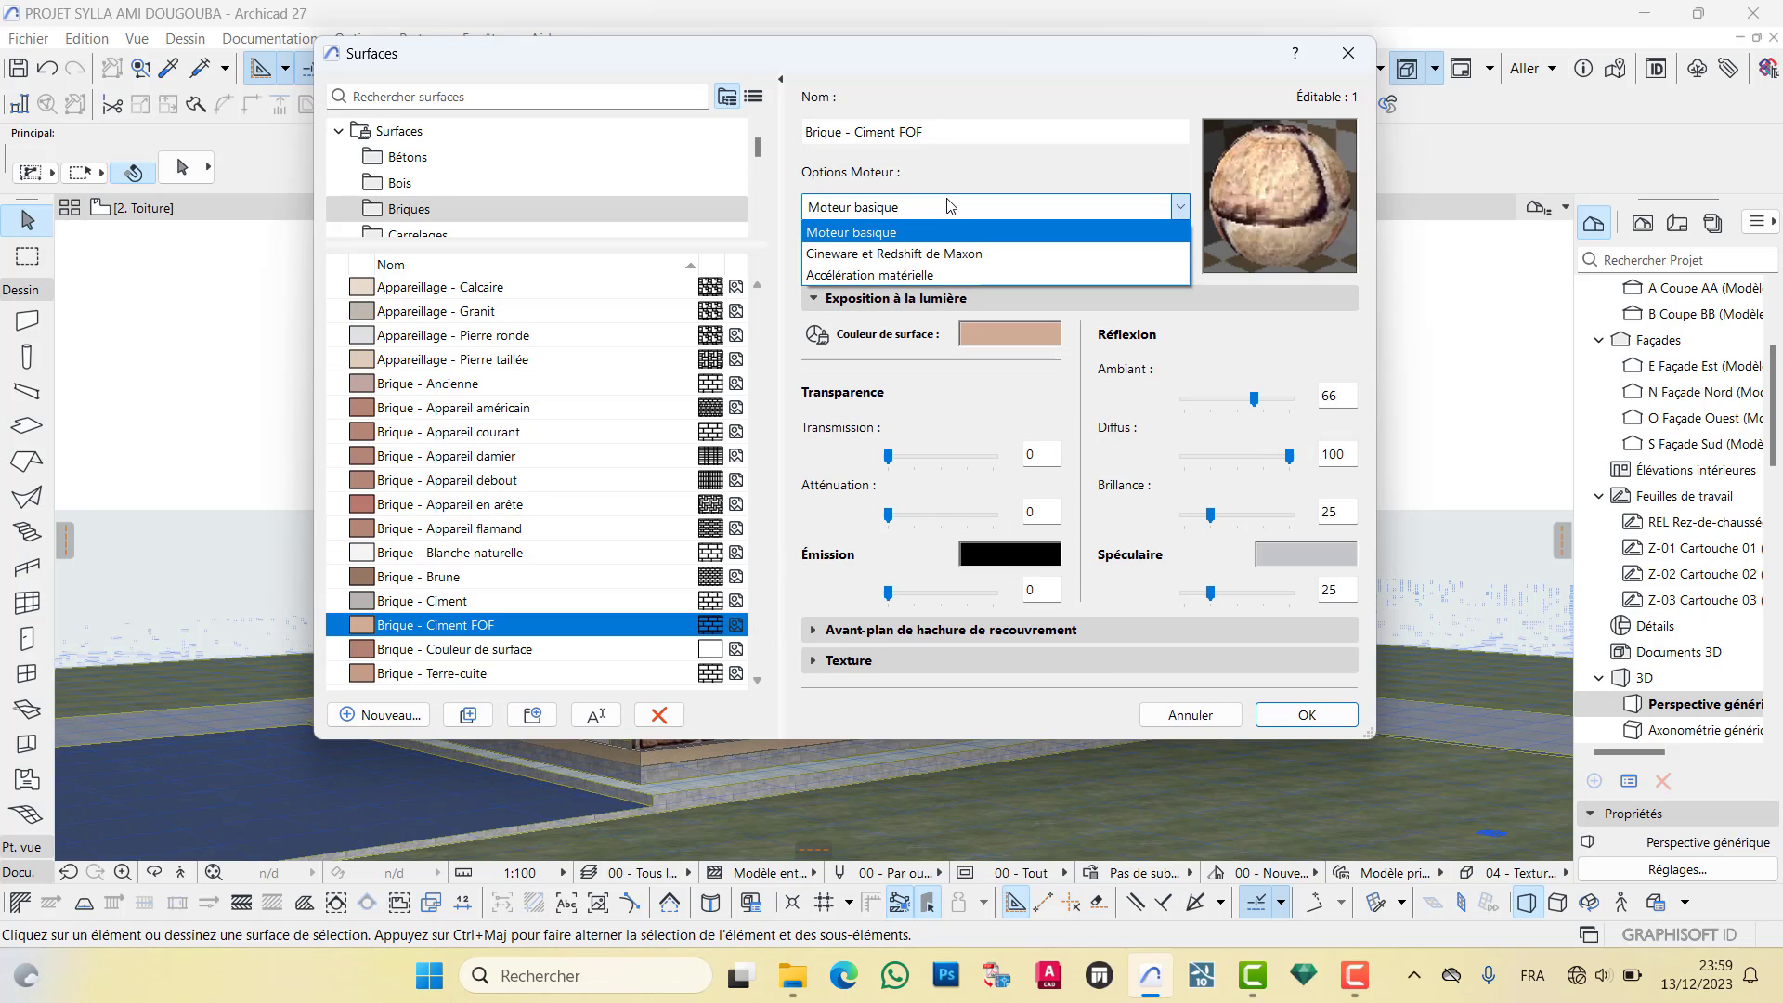
click(899, 208)
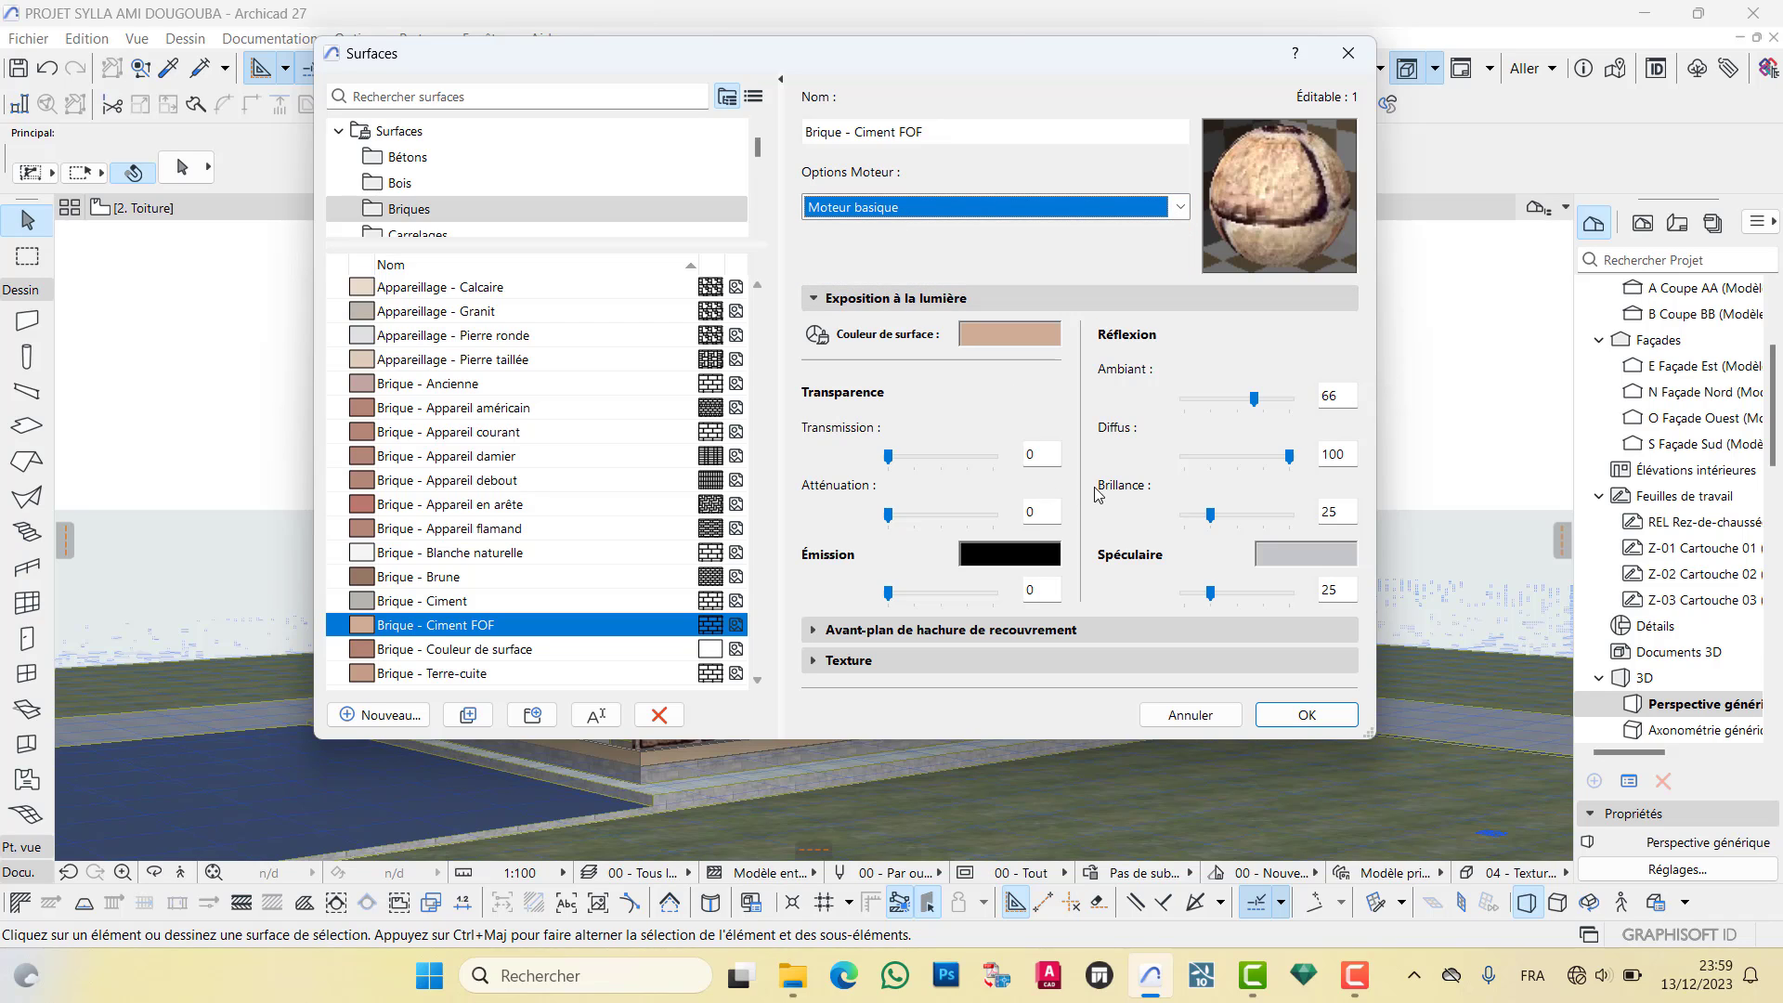
drag(890, 454, 912, 454)
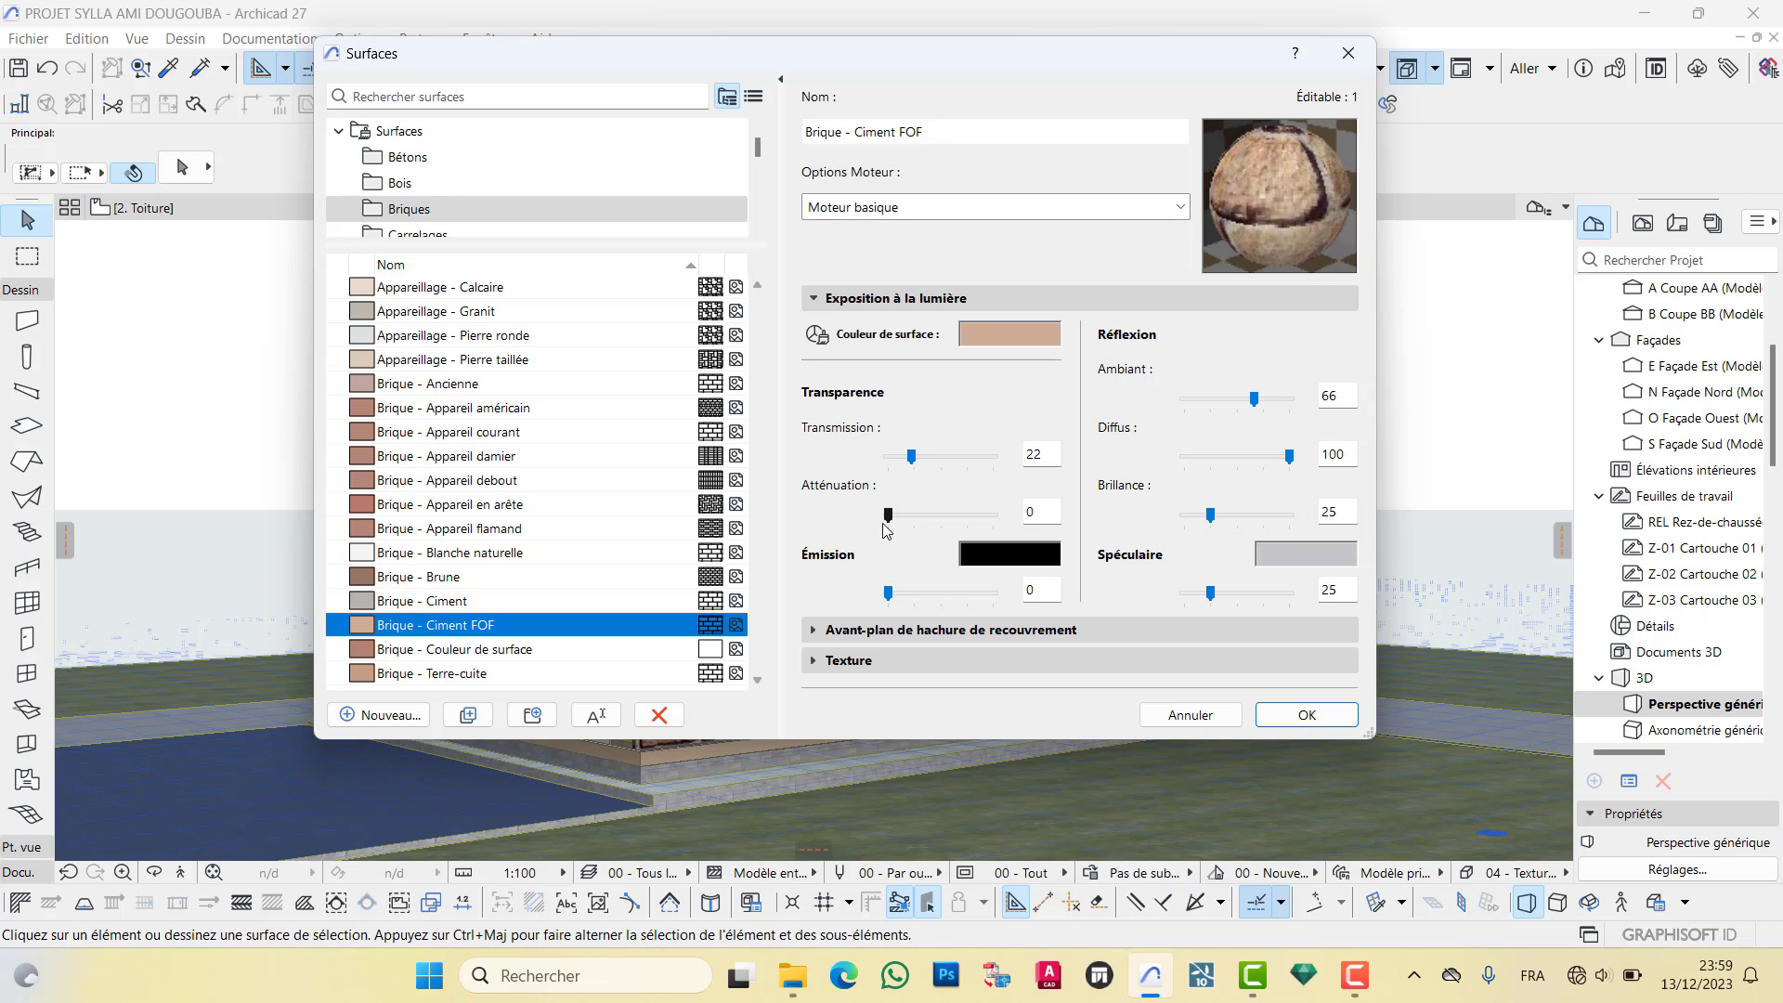
click(882, 630)
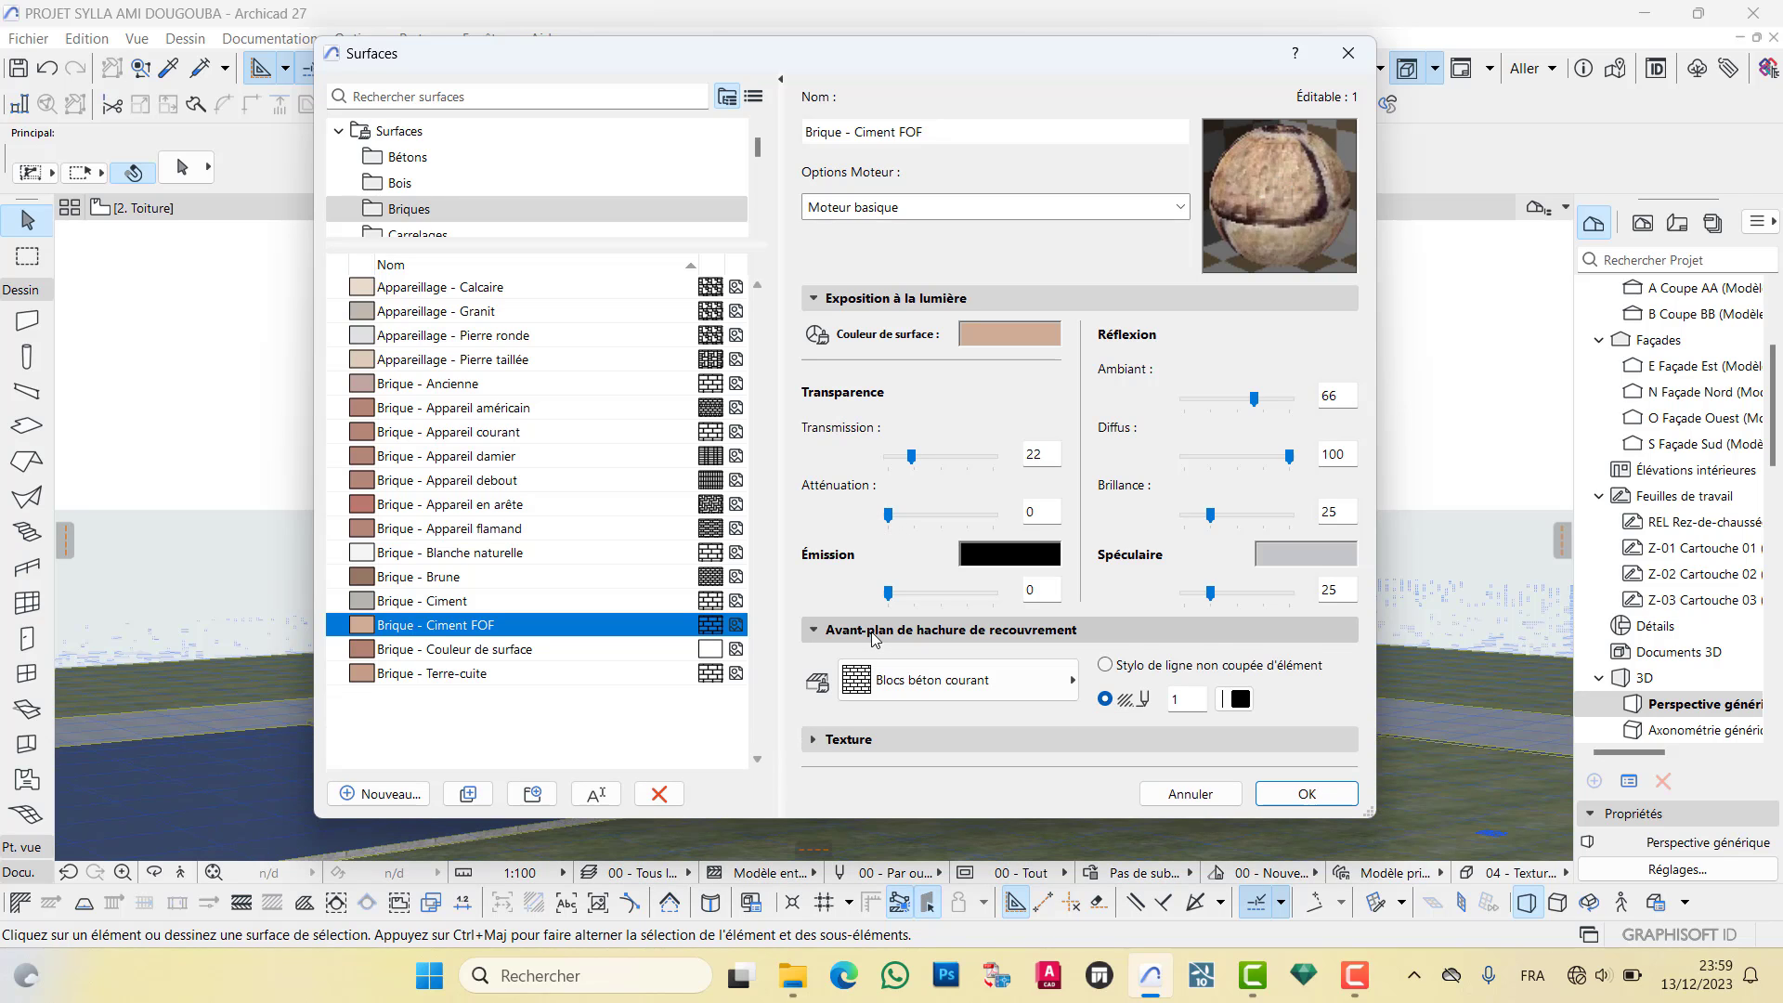
Set the proportionally linked Brique - Ciment FOF texture size to 1.00 by 1.00, save it and inspect the entrance facade
click(881, 739)
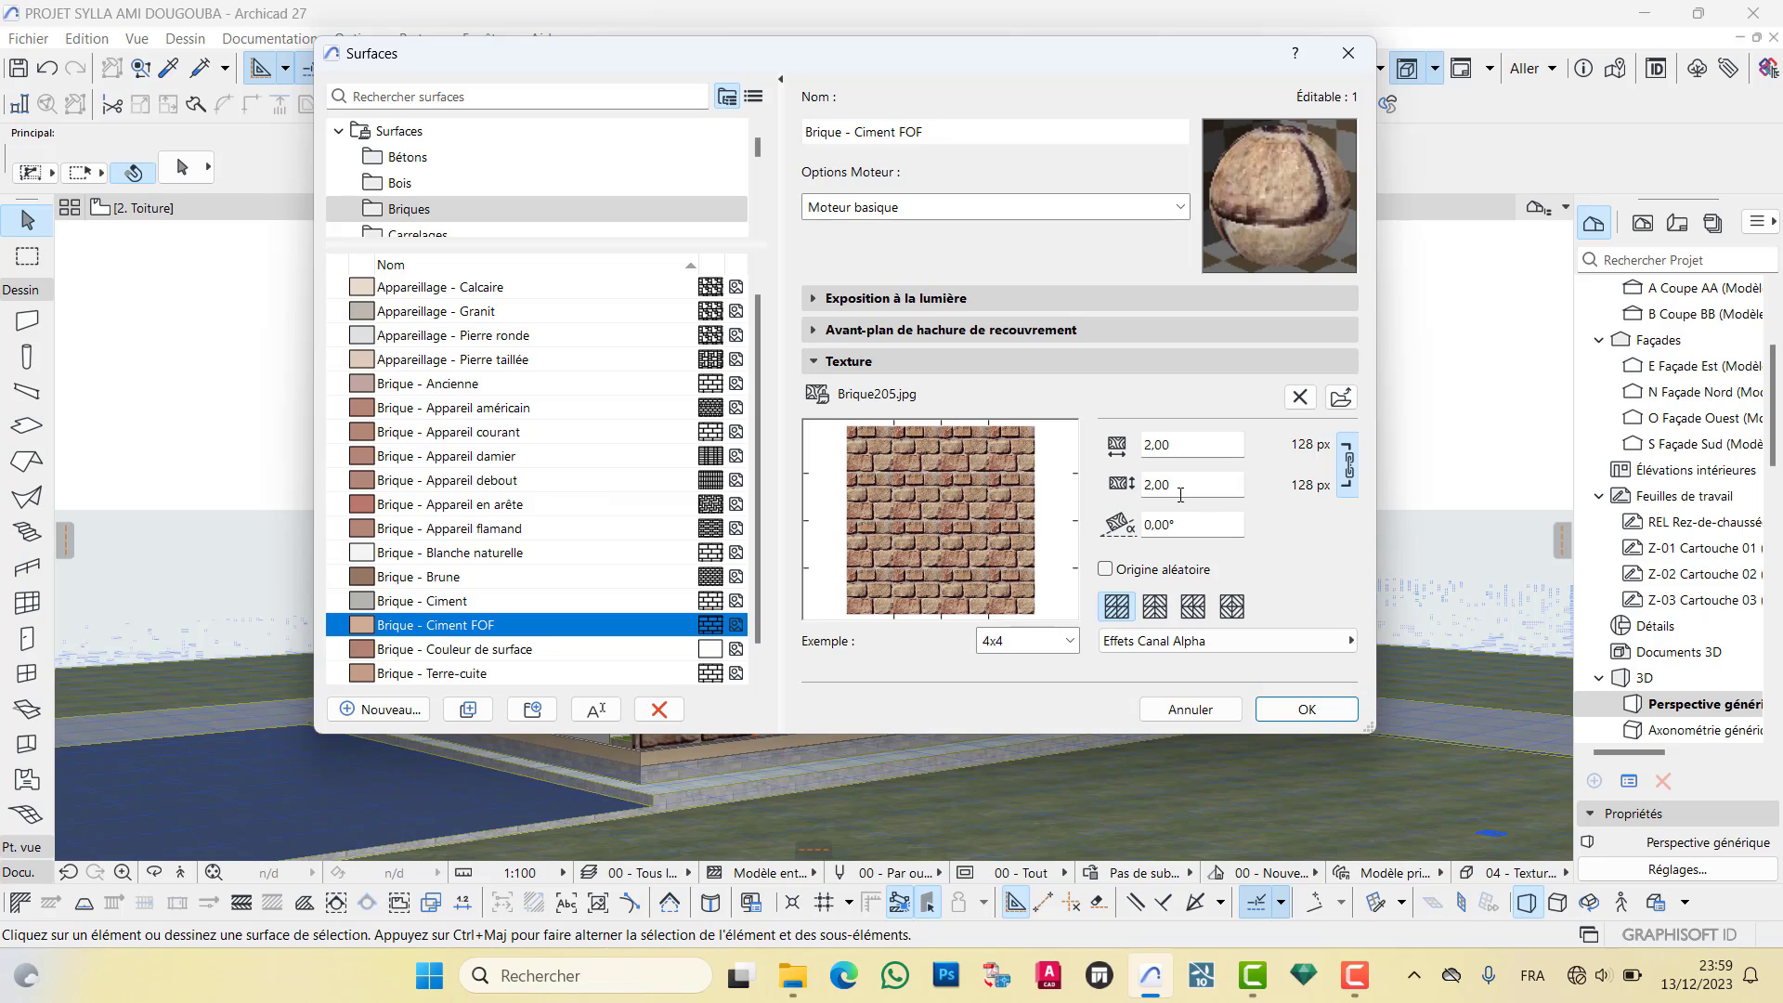
drag(1177, 486, 1146, 484)
text(1)
key(Tab)
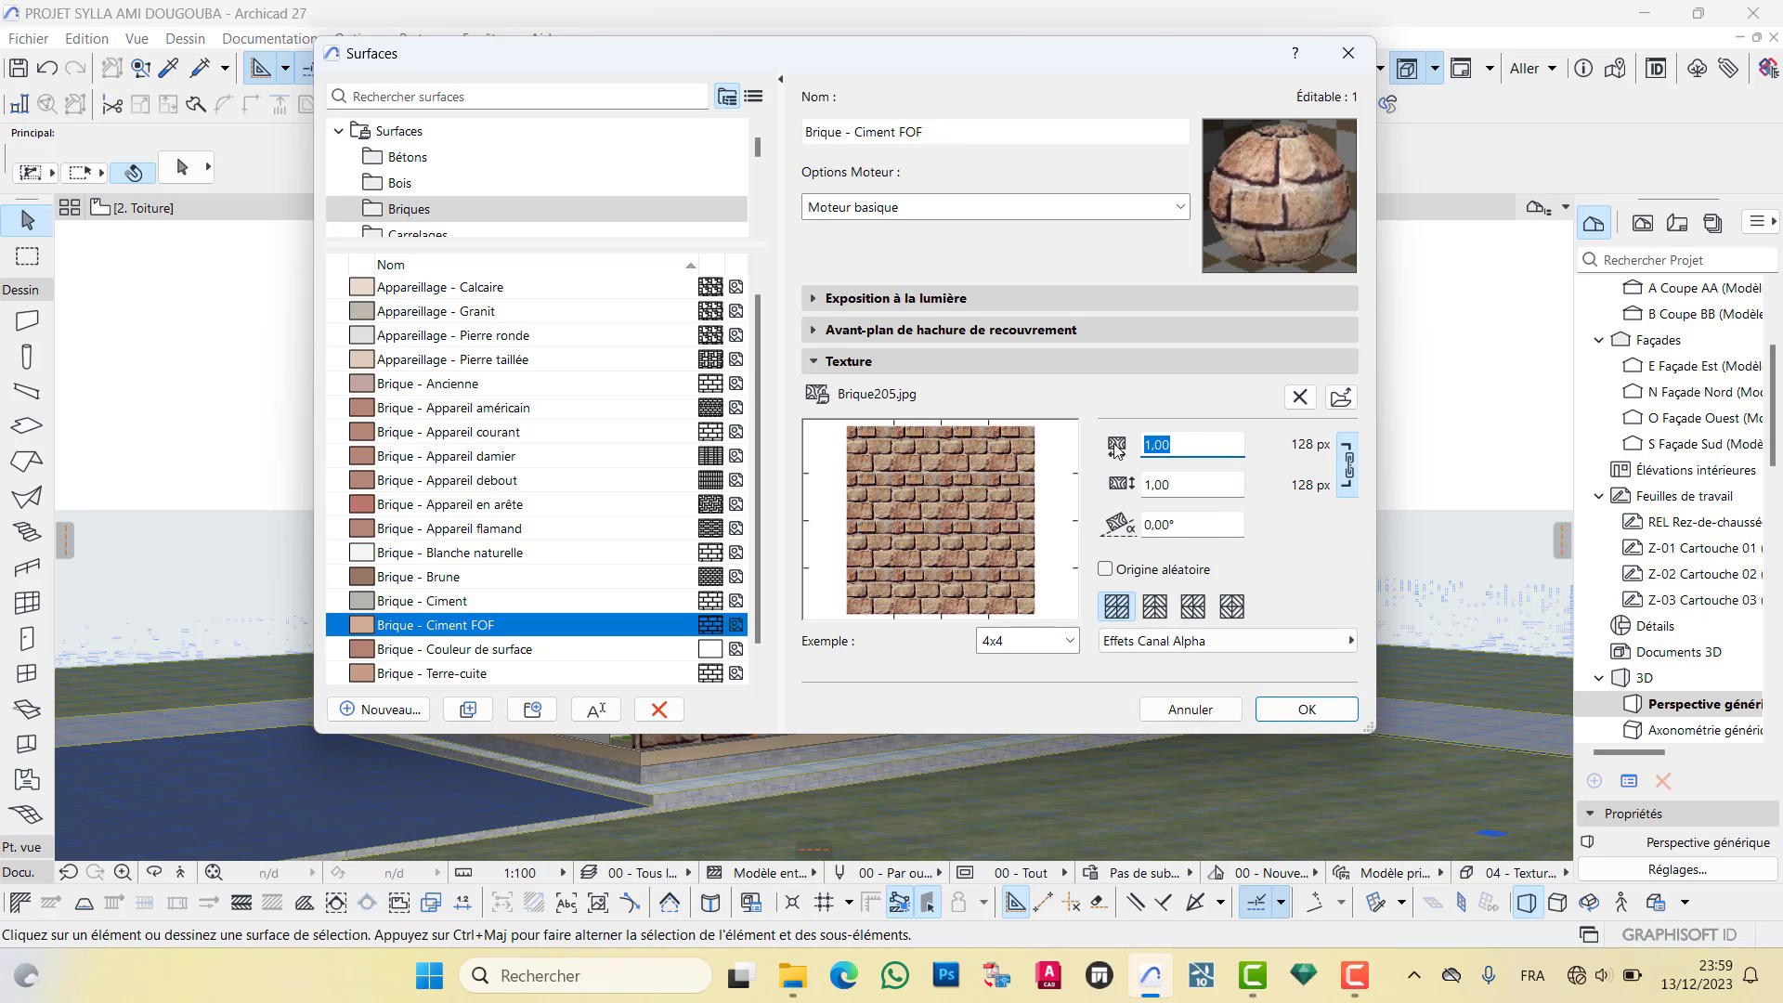
click(1271, 706)
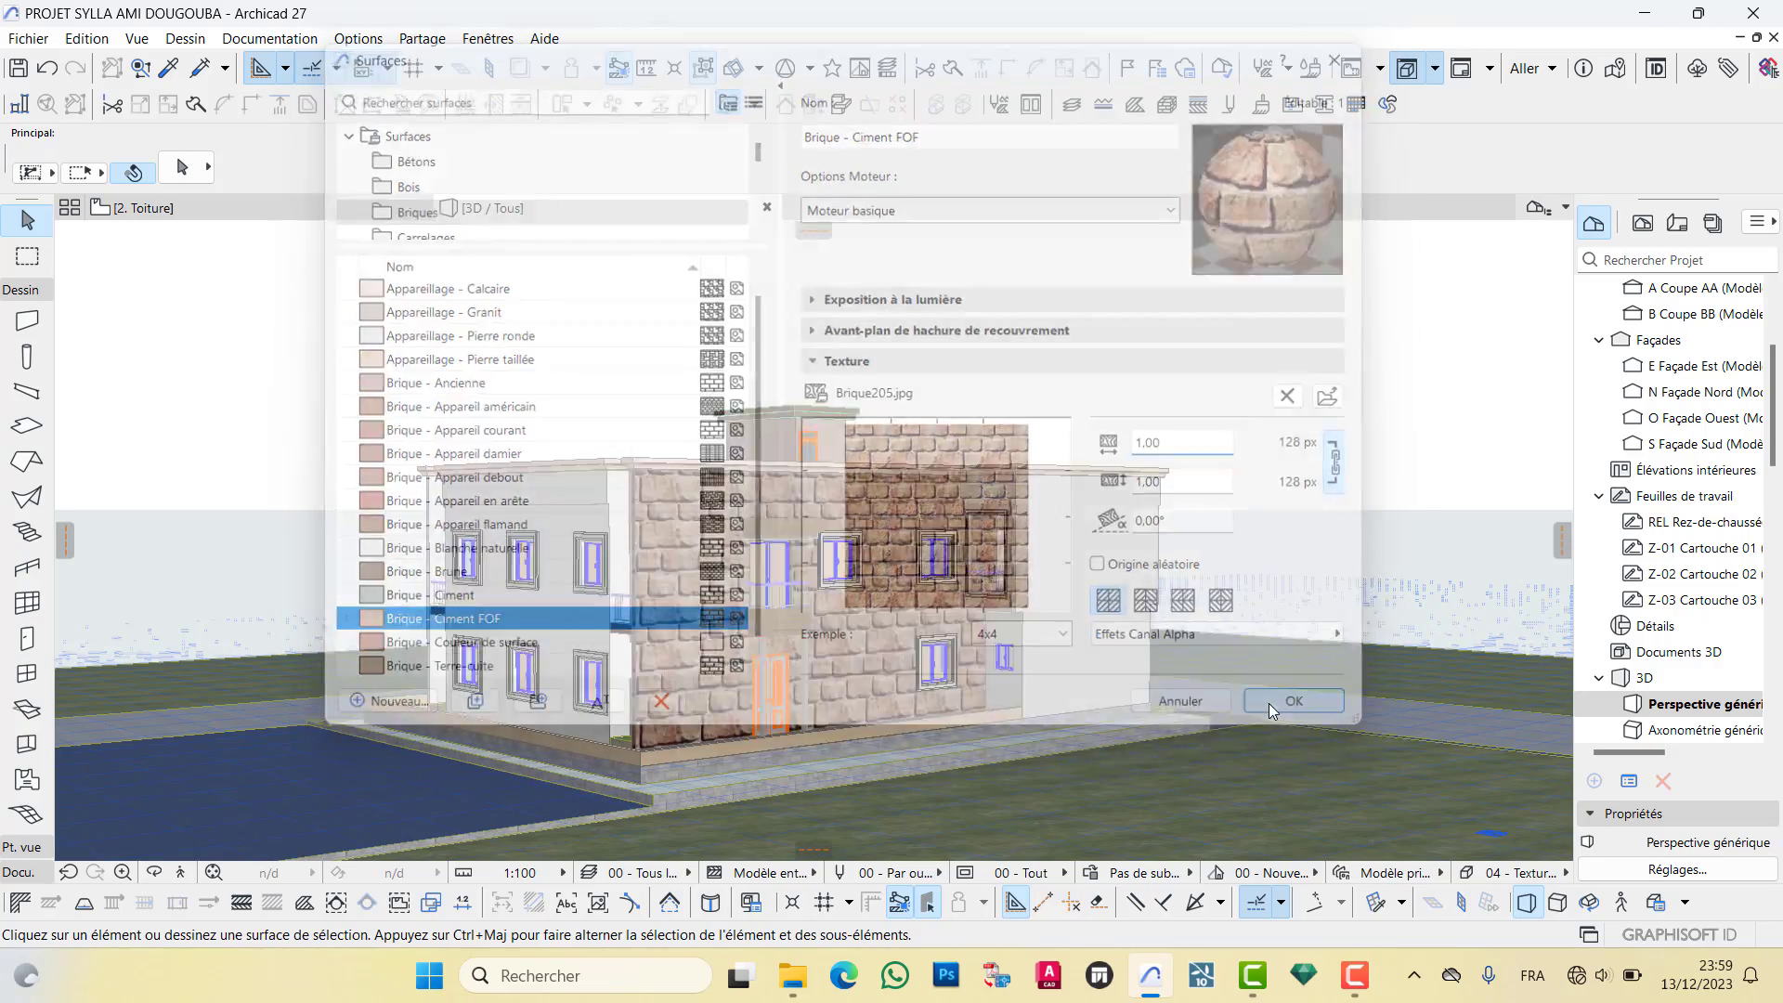
scroll(720, 515, up, 10)
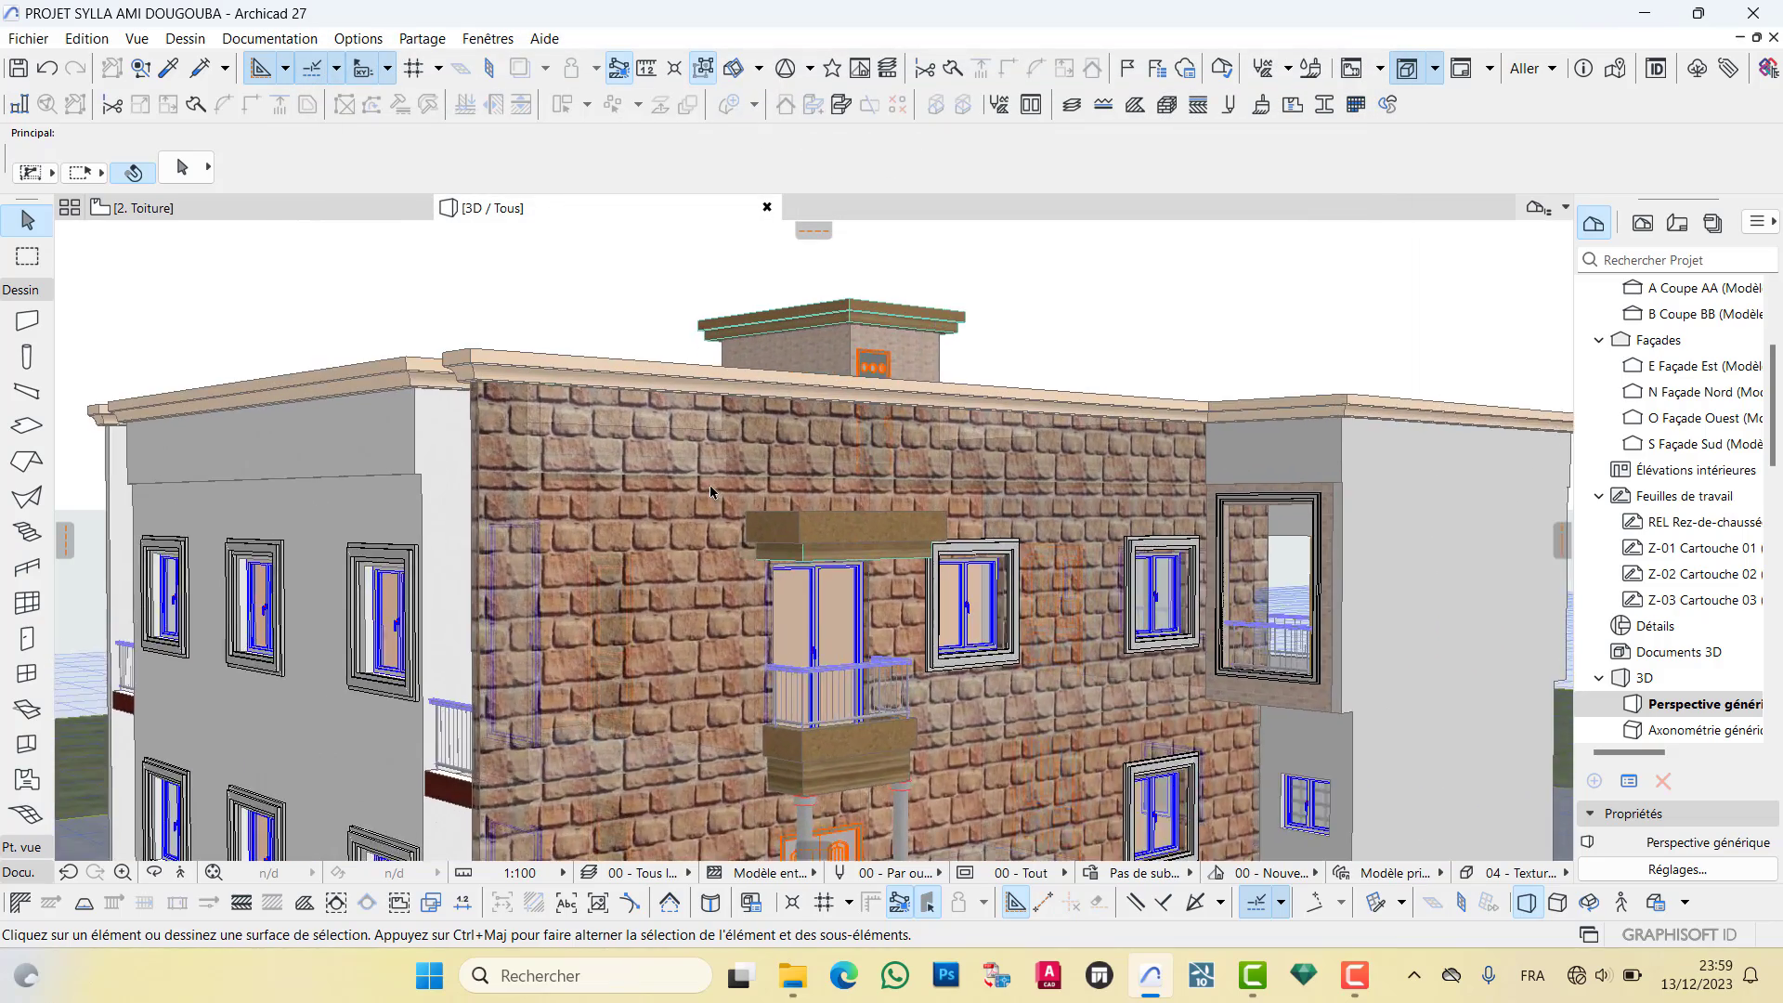
scroll(699, 499, down, 8)
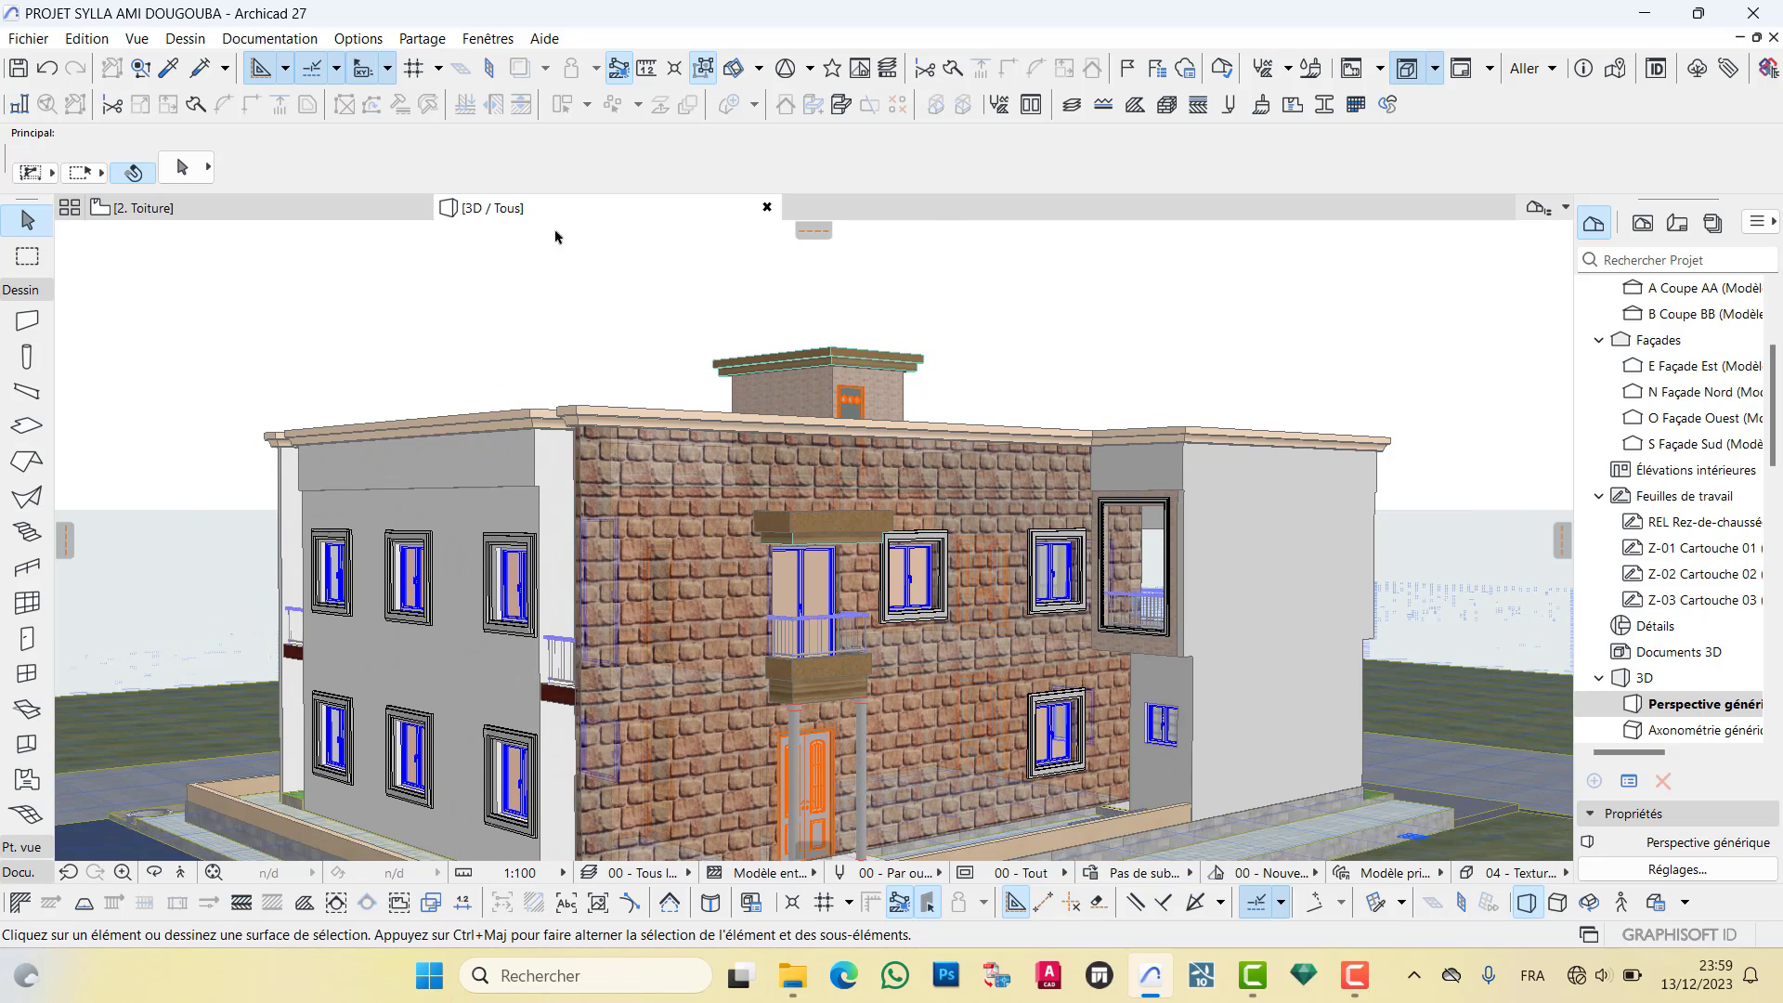
Set the proportionally linked Brique - Ciment FOF texture size to 0.30 by 0.30, save it and inspect the bricks on the facade
click(1260, 105)
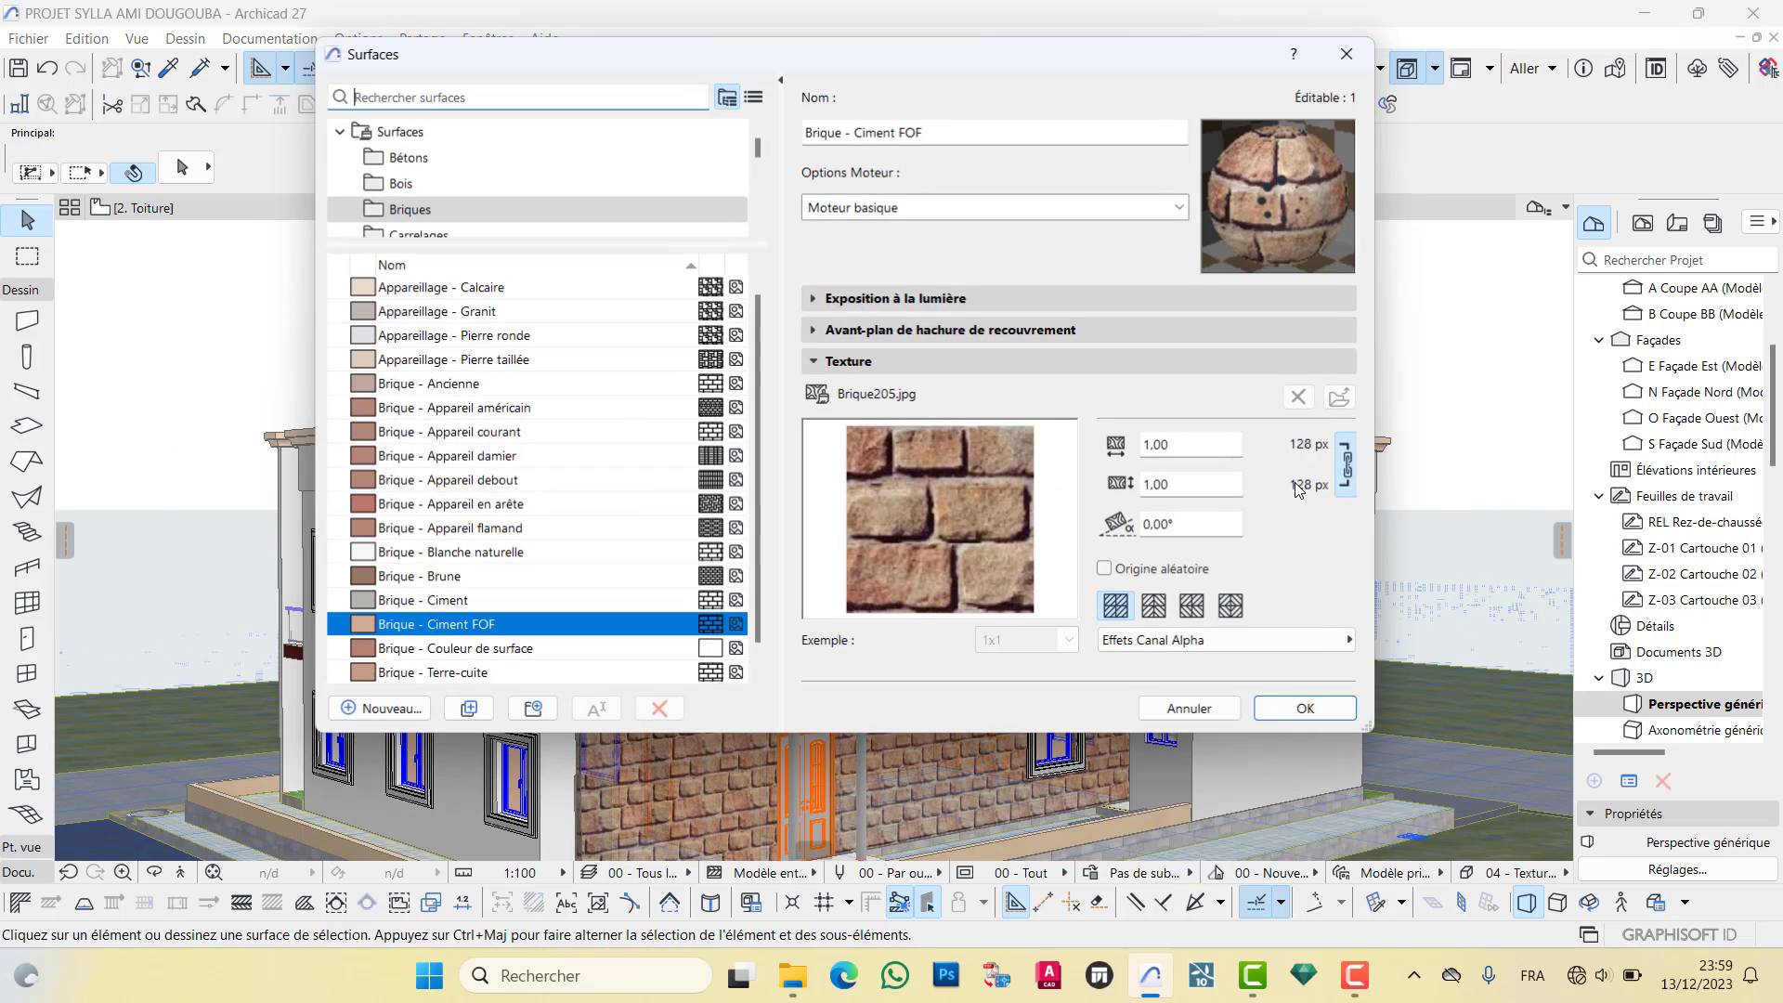
double_click(1195, 446)
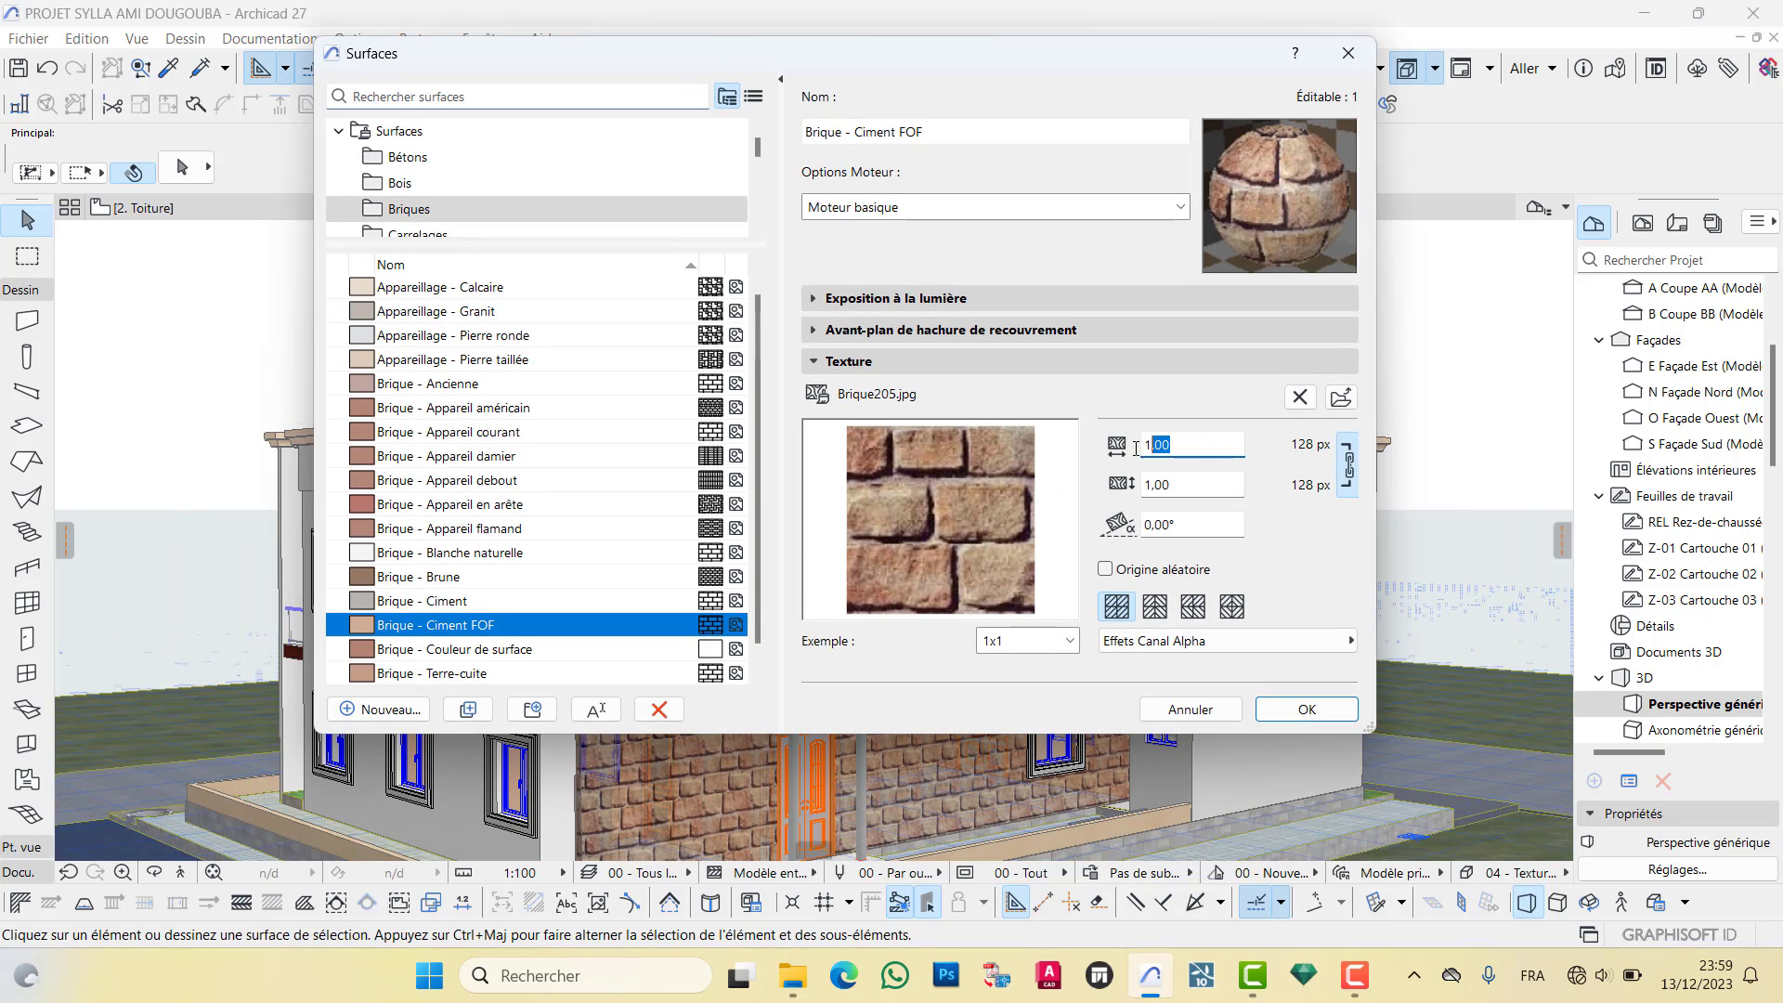
key(BackSpace)
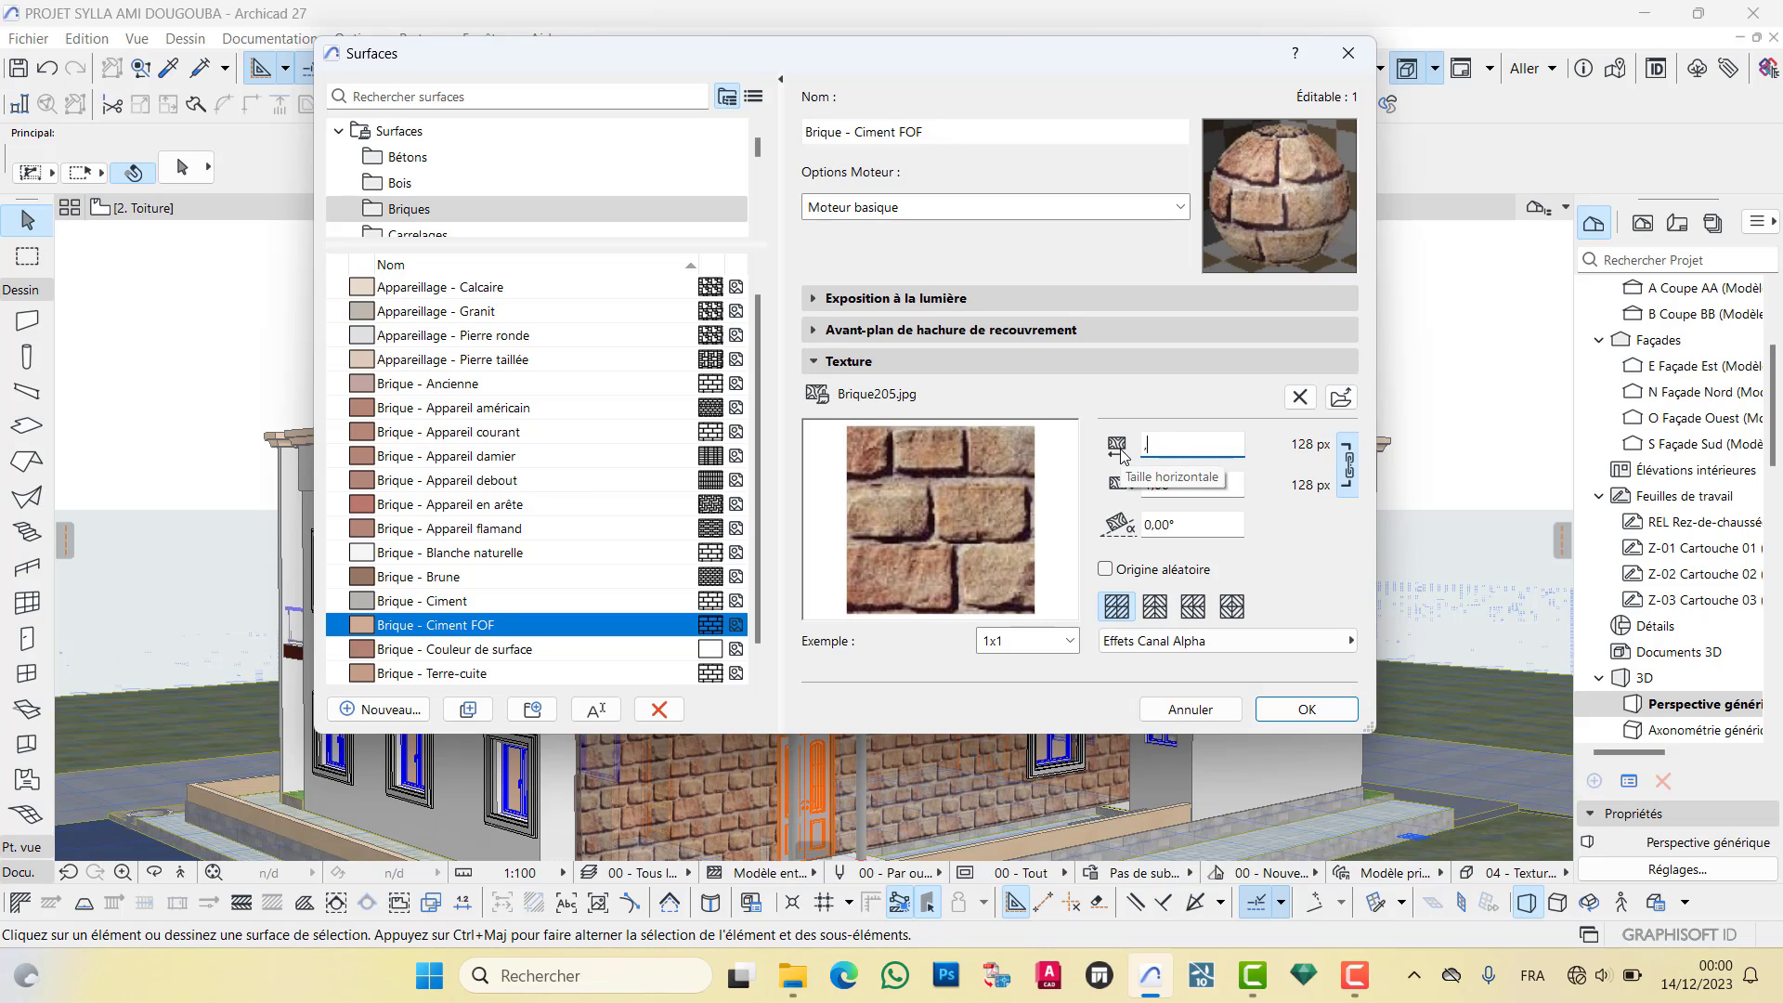
text(,3)
key(Tab)
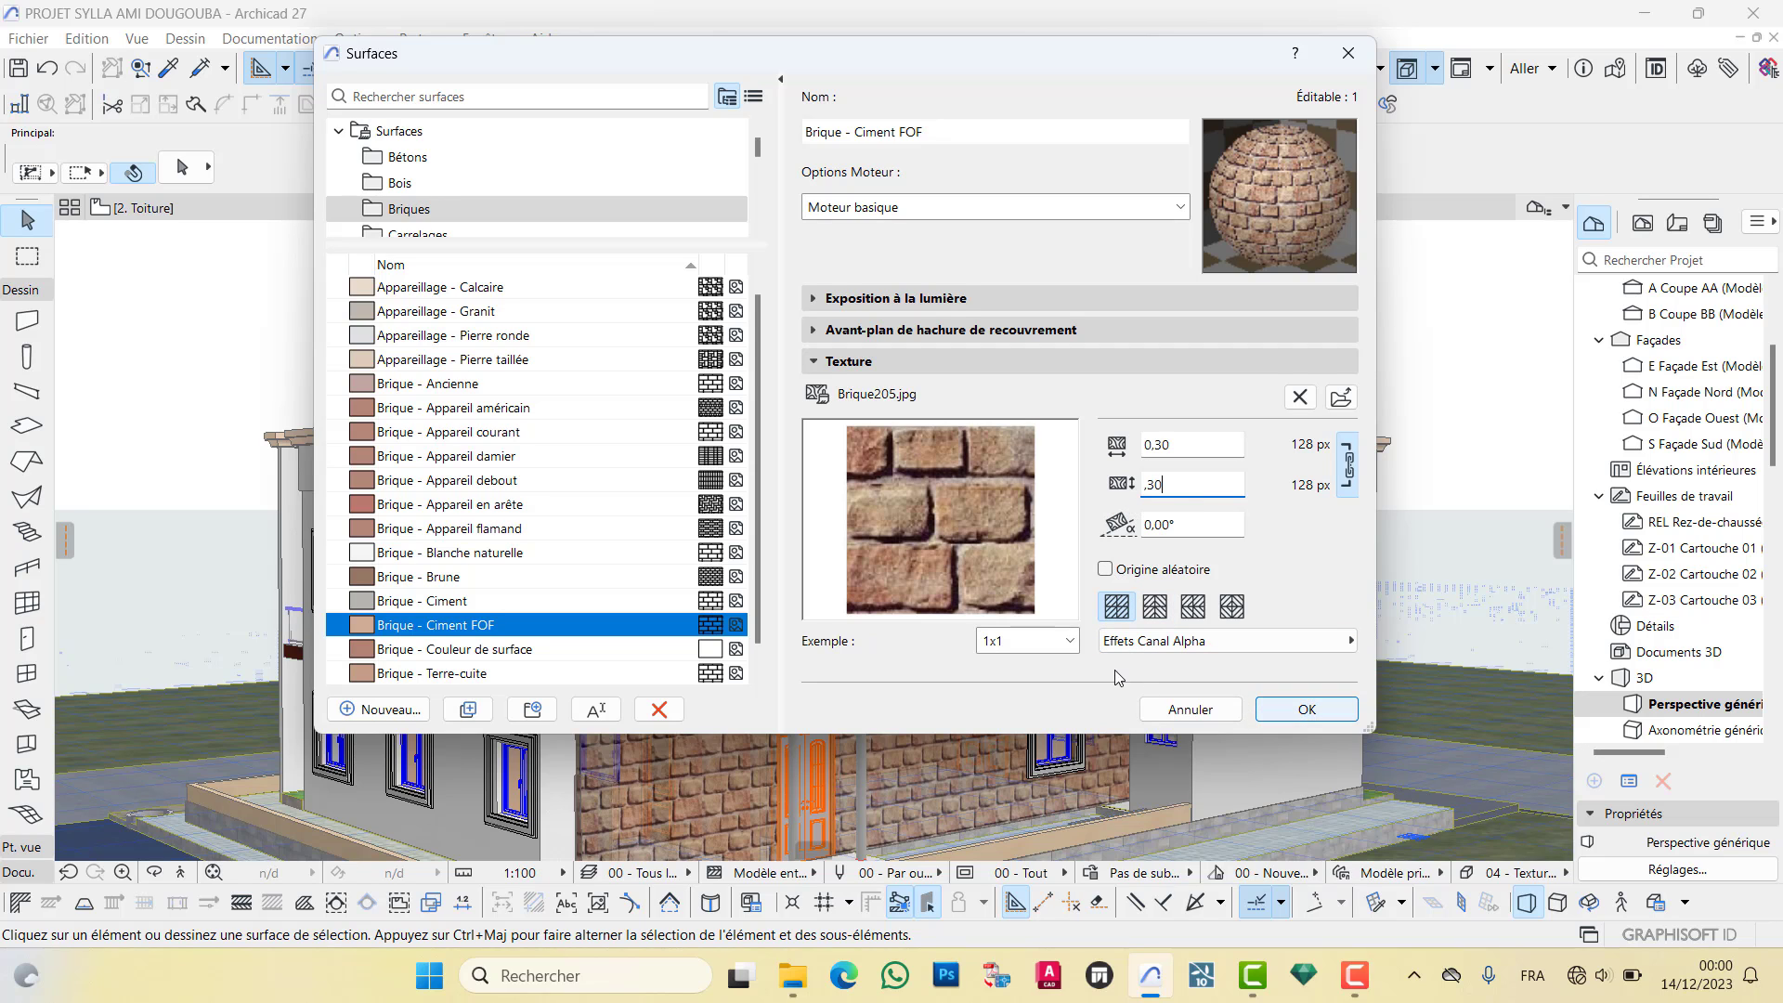
click(1305, 709)
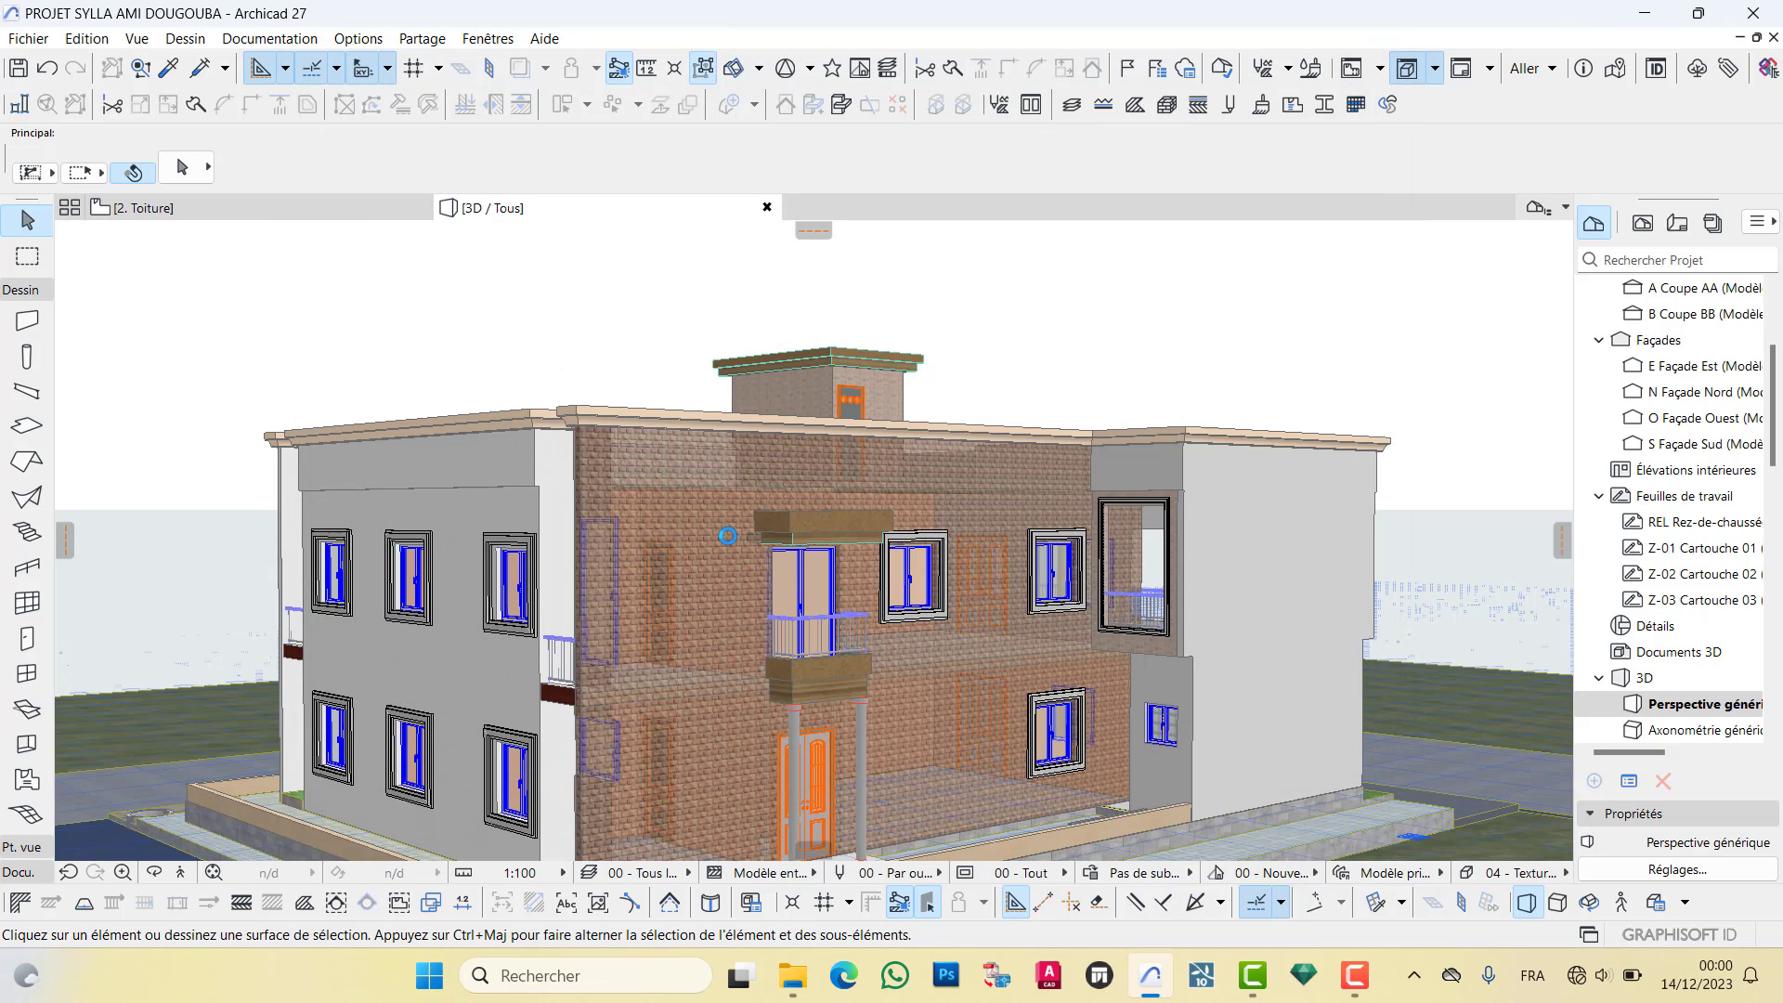
scroll(727, 536, up, 10)
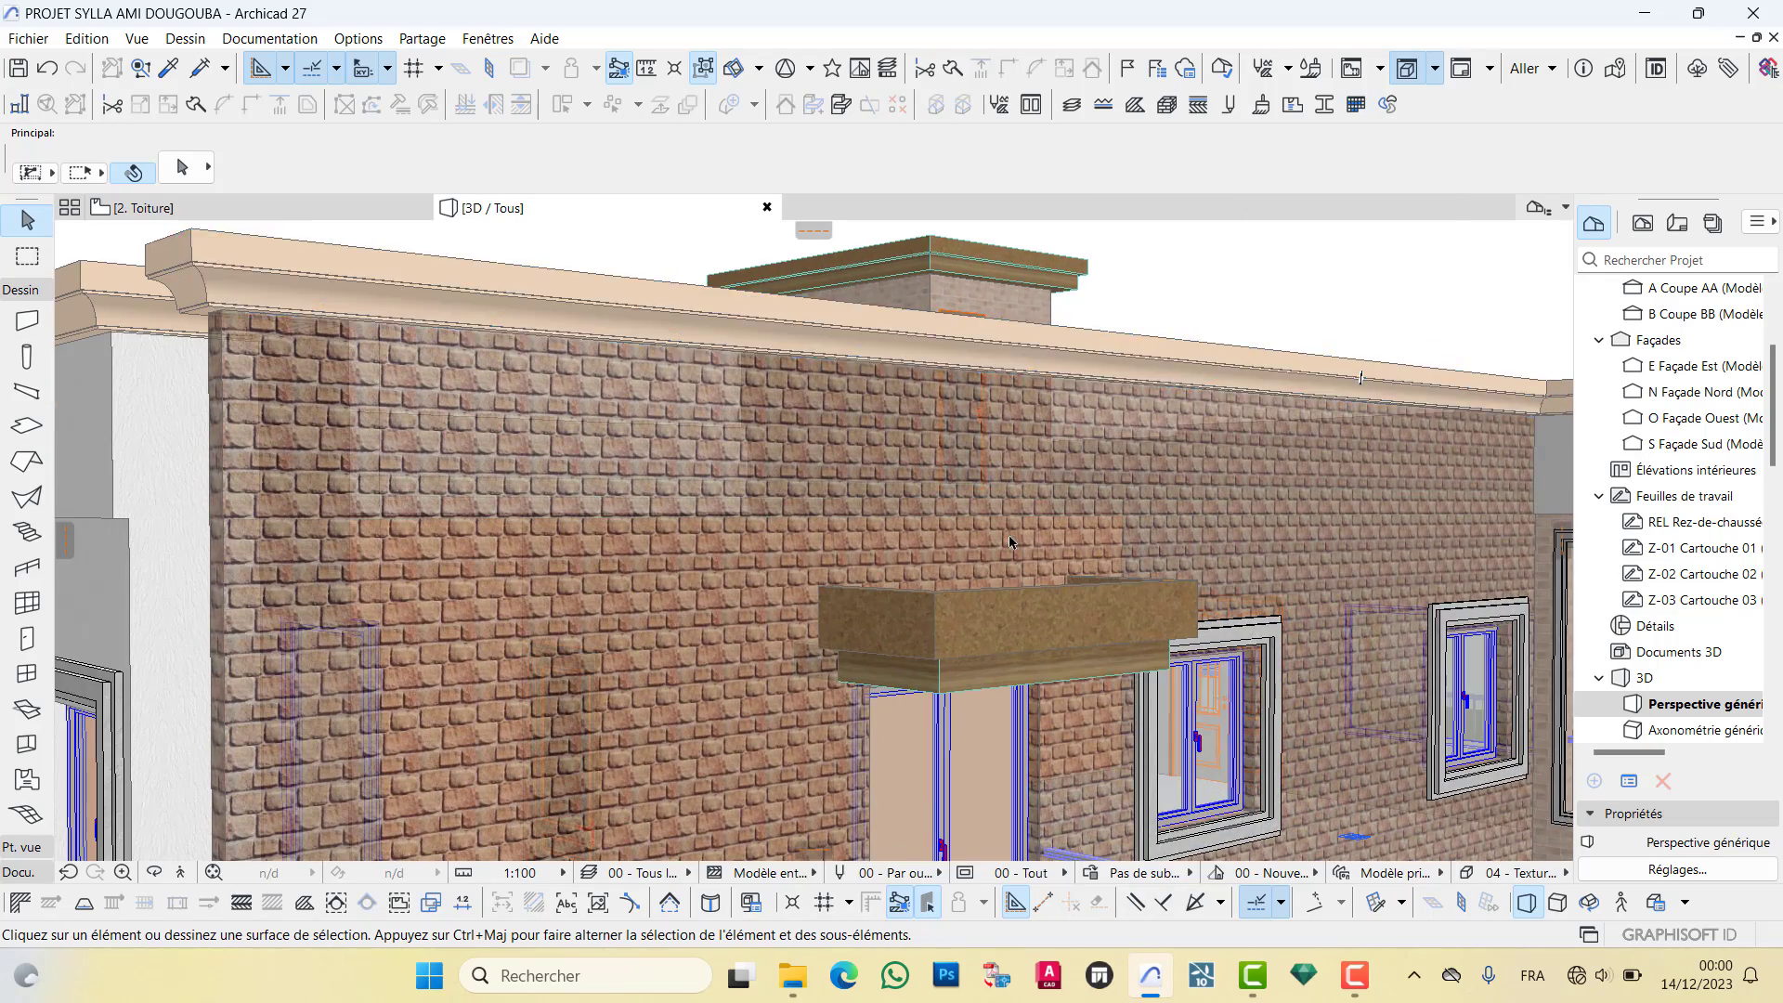
scroll(975, 691, down, 6)
scroll(975, 692, down, 8)
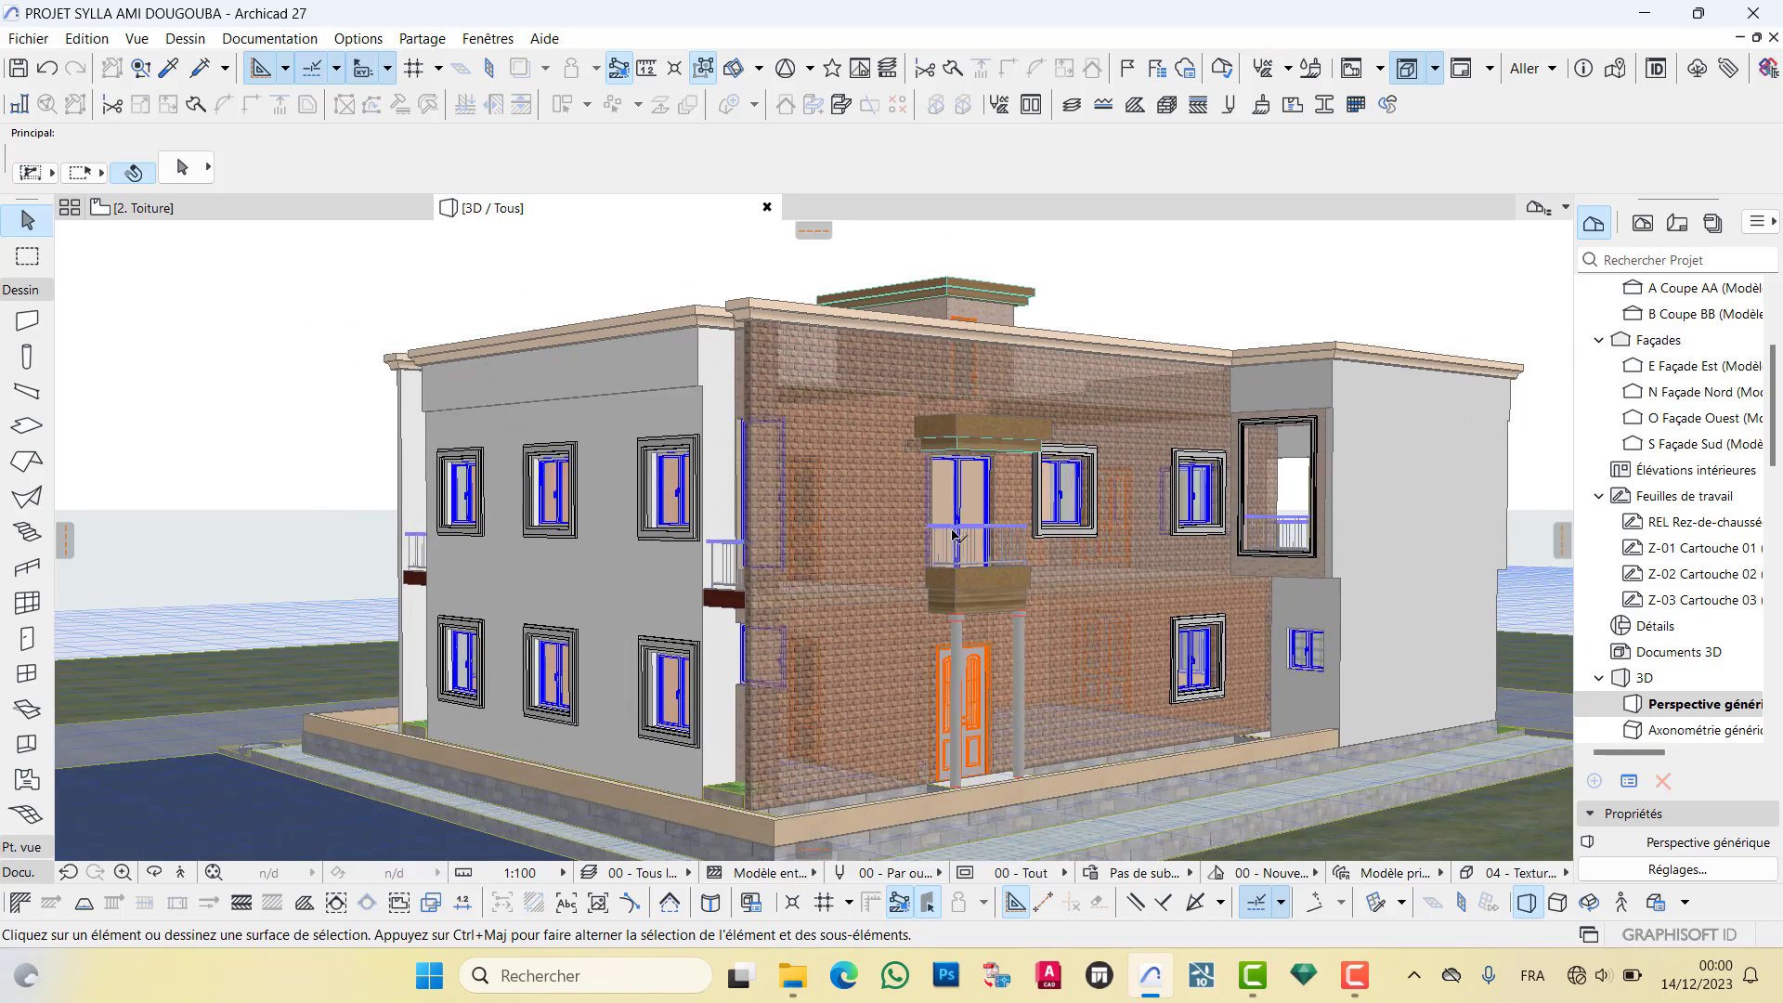
scroll(785, 667, up, 5)
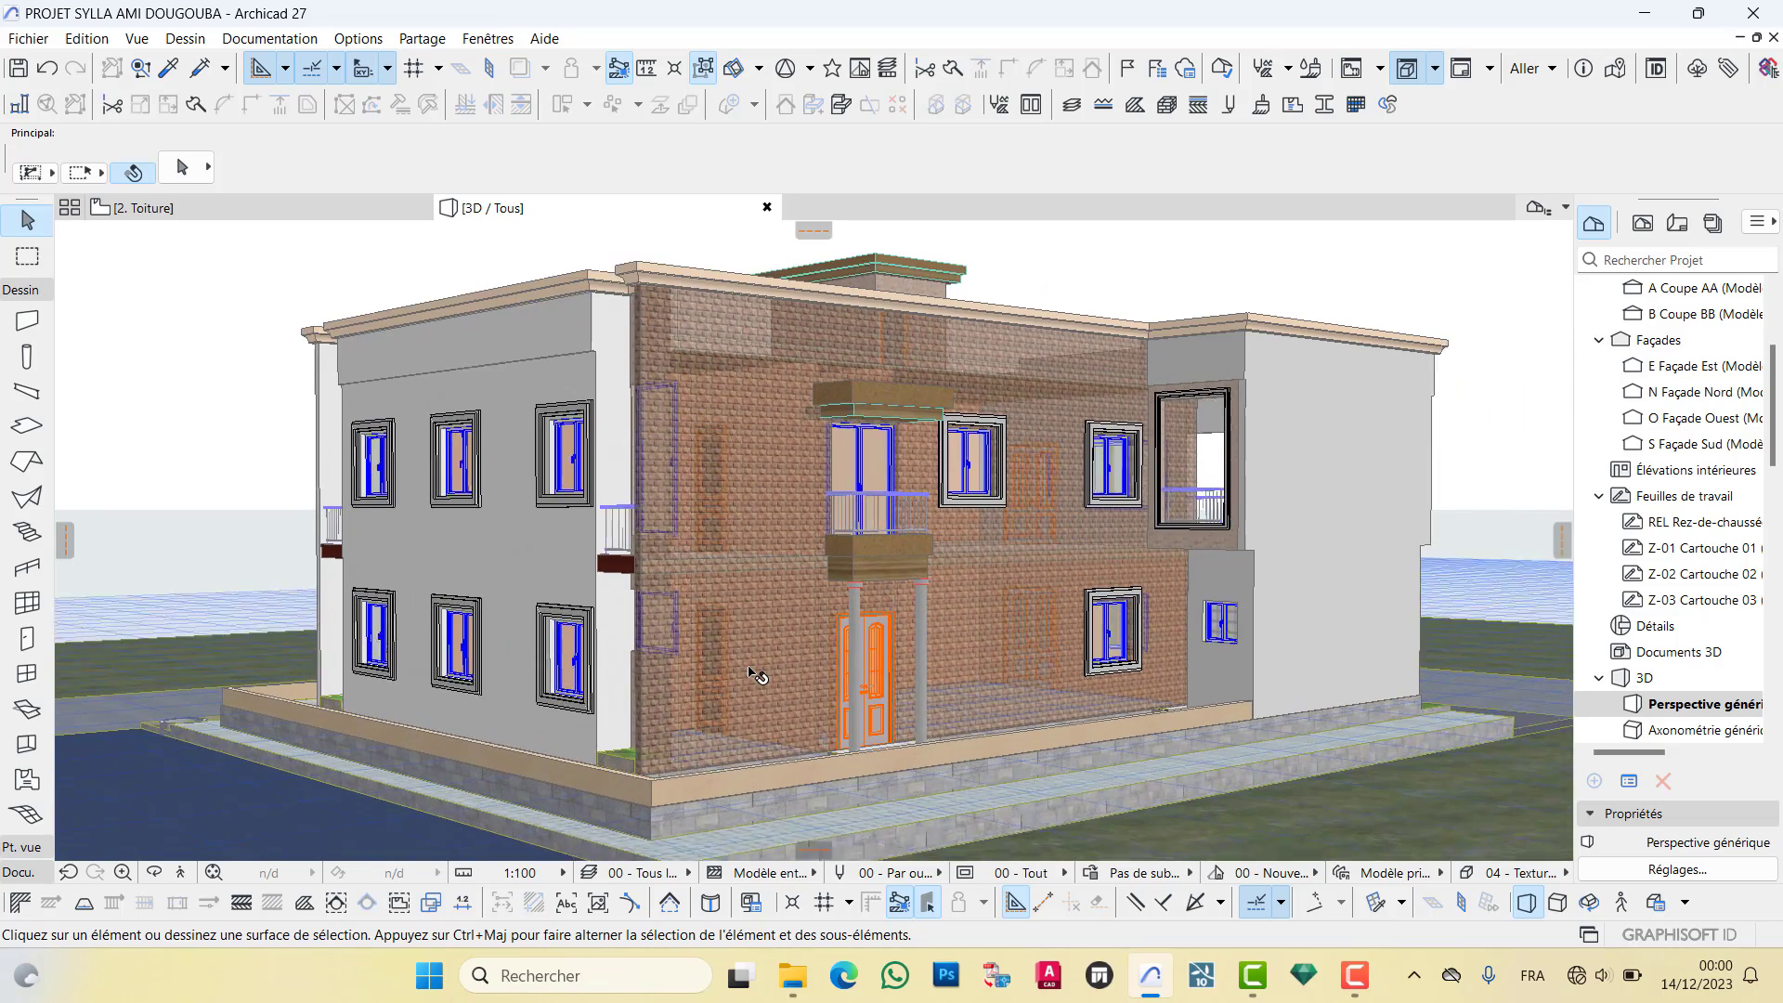